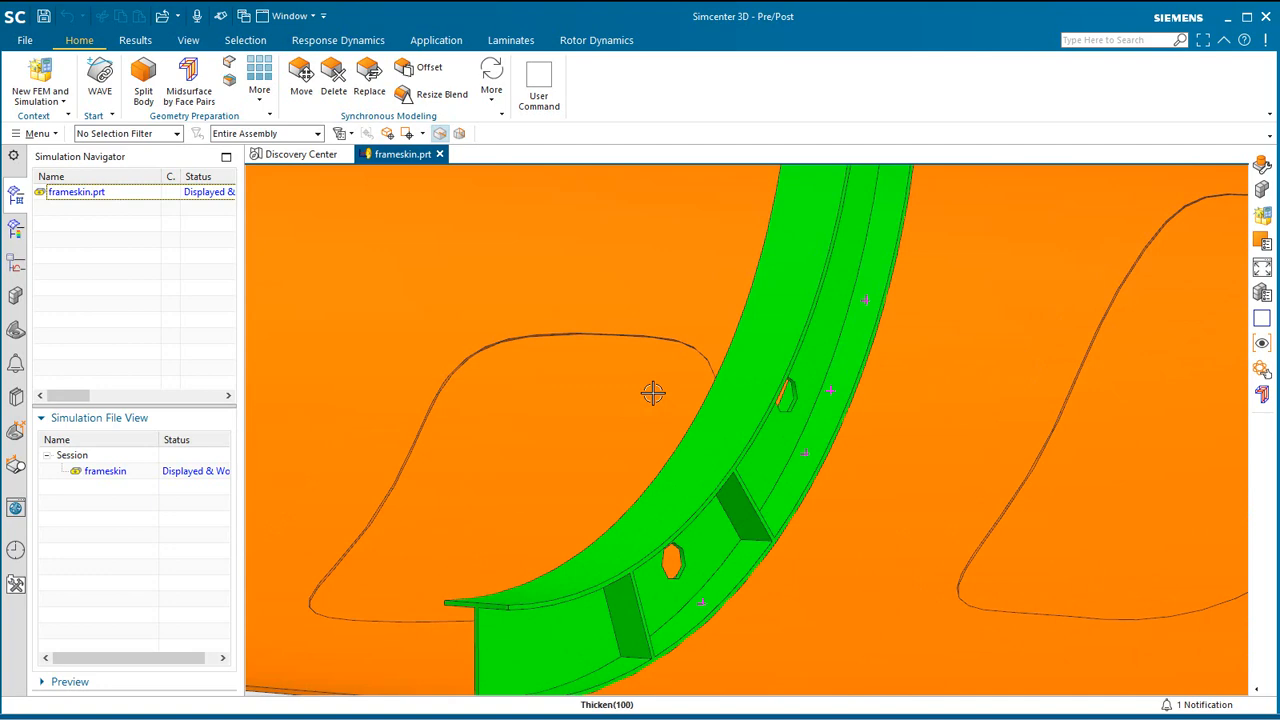
- Create new FEM, idealized part and simulation files for frameskin with Simcenter Nastran structural, and add a SOL 101 Linear Statics solution
mouse_move(652, 393)
middle_down()
mouse_move(689, 374)
mouse_move(734, 380)
mouse_move(660, 383)
middle_up()
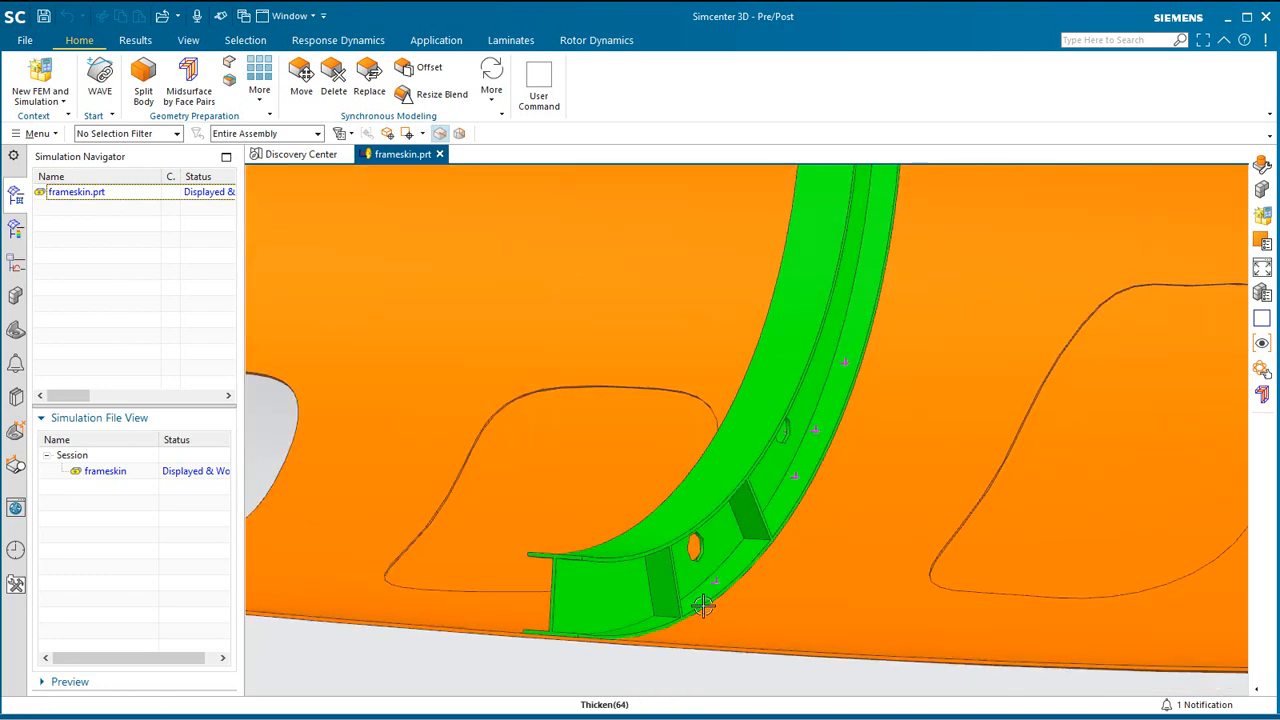
scroll(704, 605, down, 5)
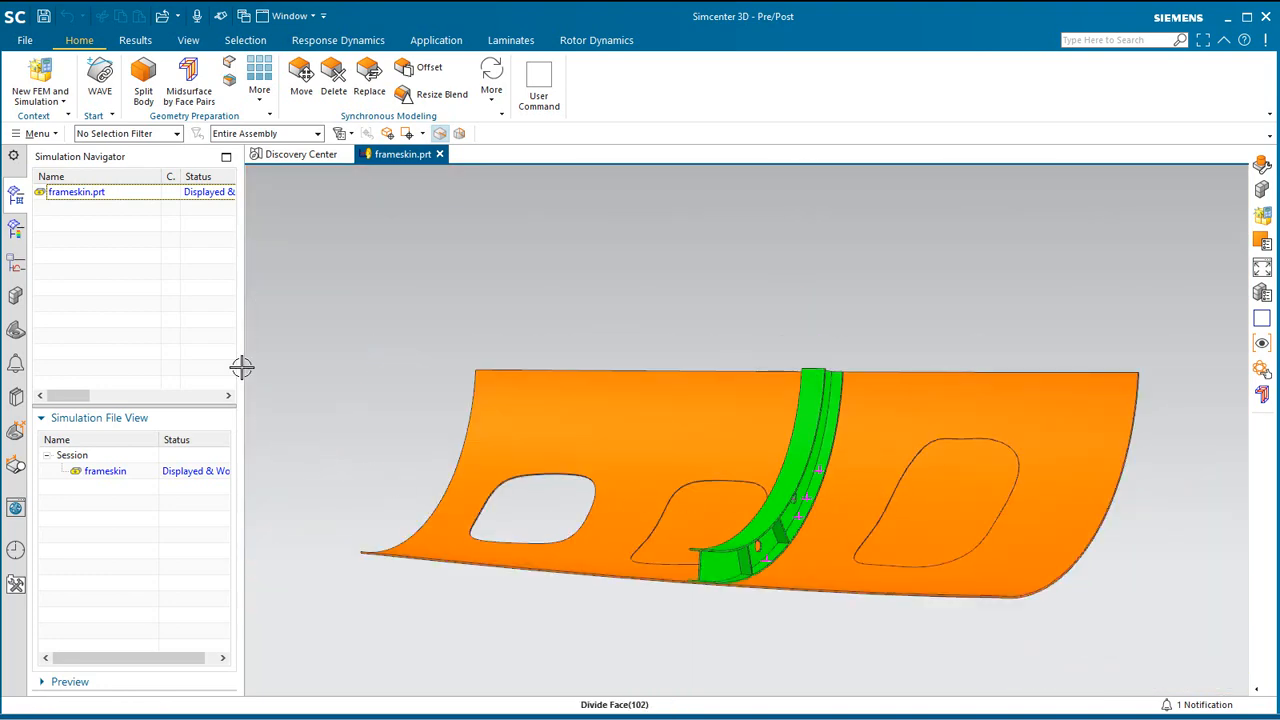
click(40, 75)
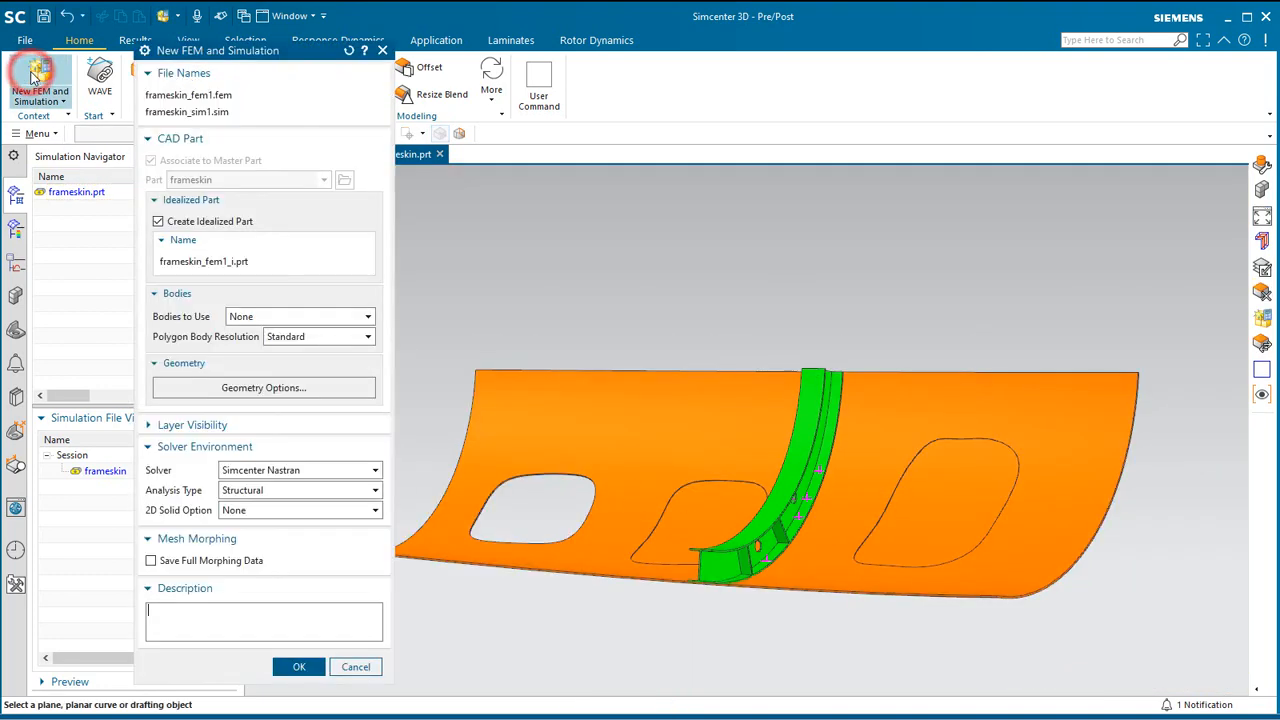
click(305, 673)
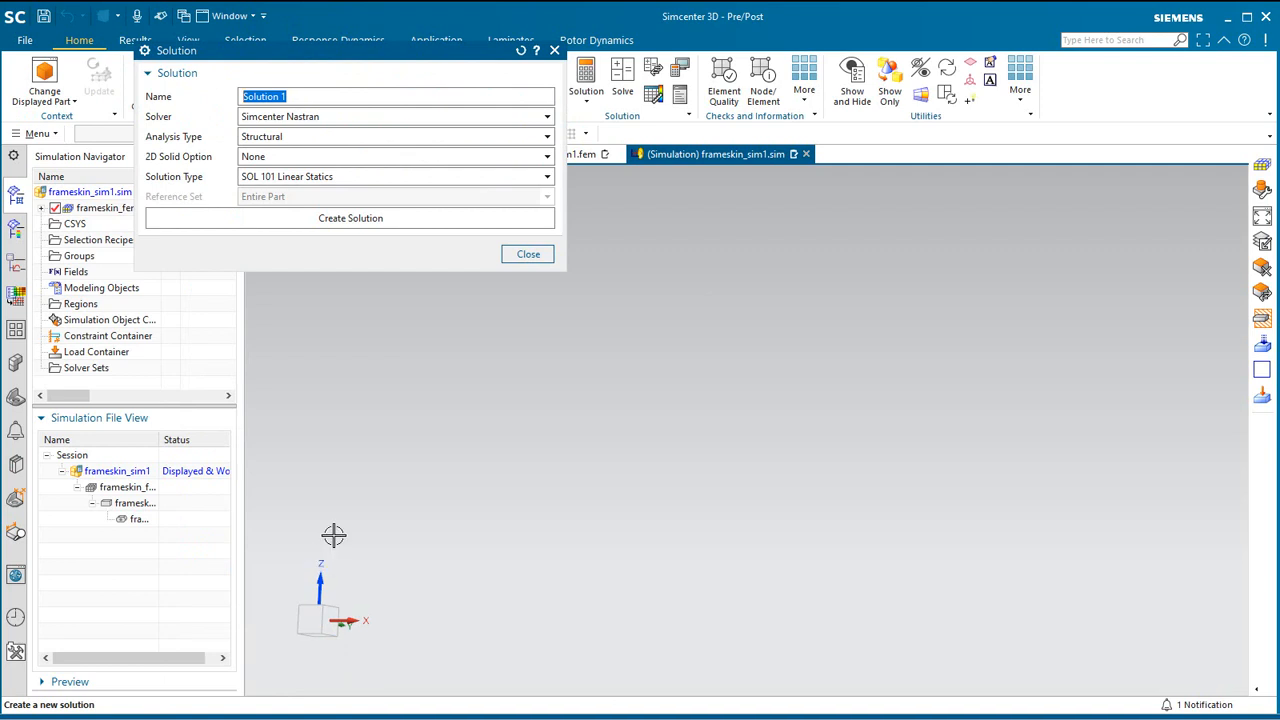
click(350, 218)
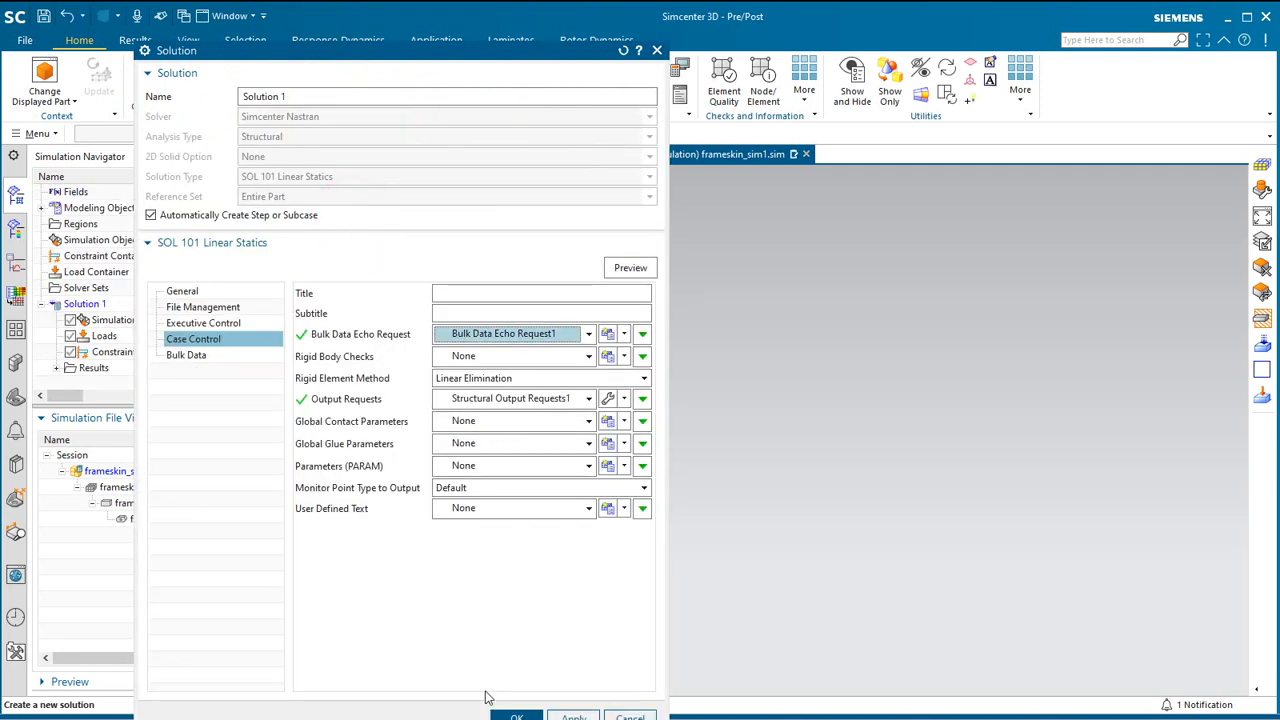
click(516, 716)
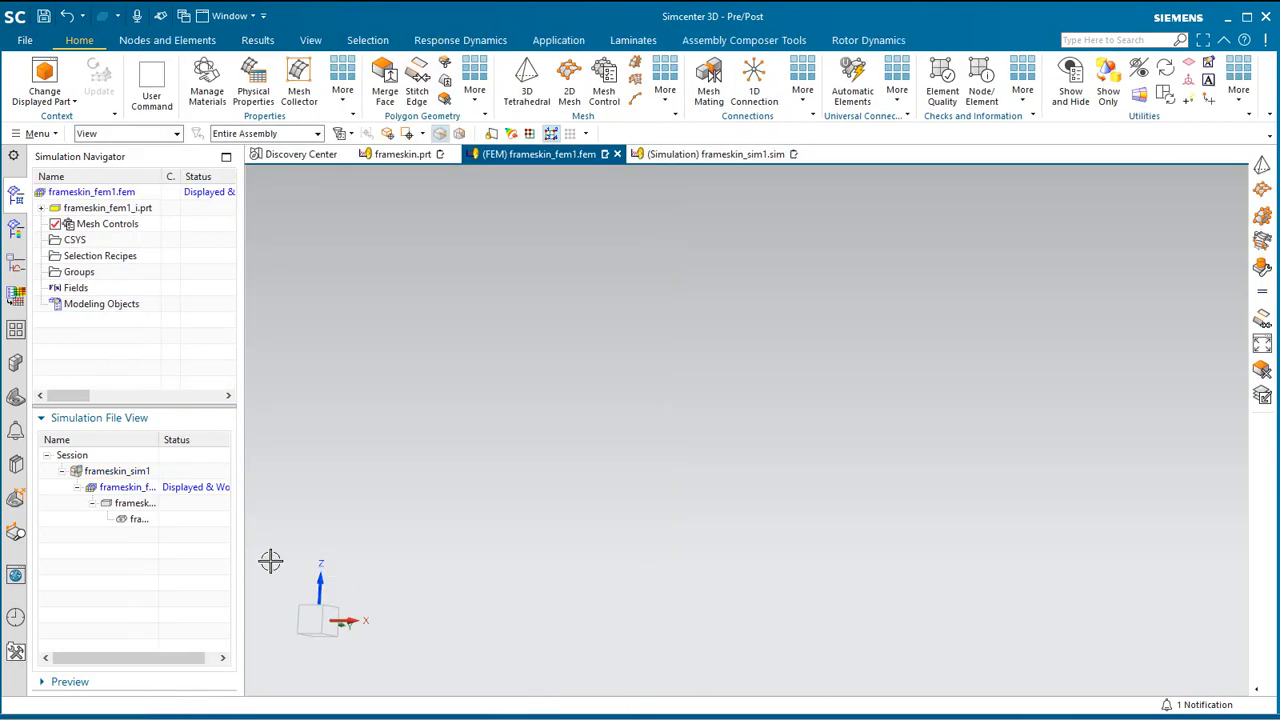
- Widen the navigator and file name column, and display the idealized part frameskin_fem1_i, dismissing its warning
drag(242, 548, 332, 548)
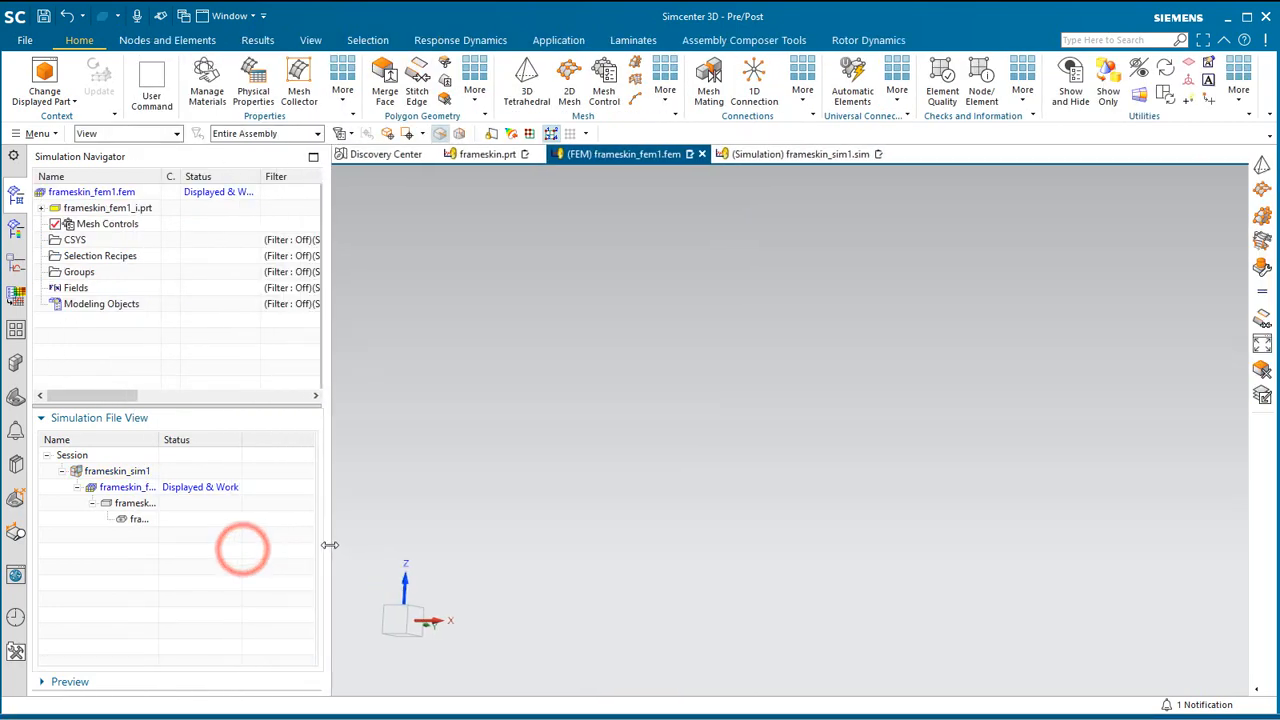
double_click(160, 440)
double_click(168, 503)
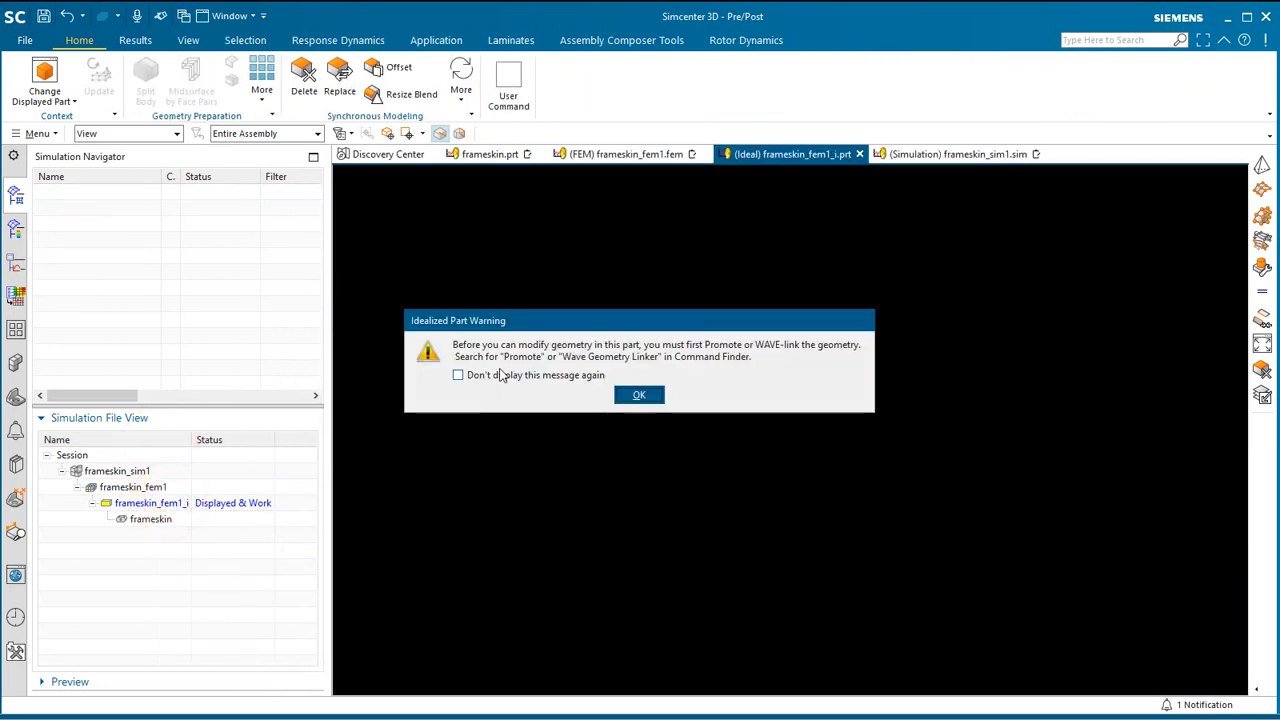
click(636, 396)
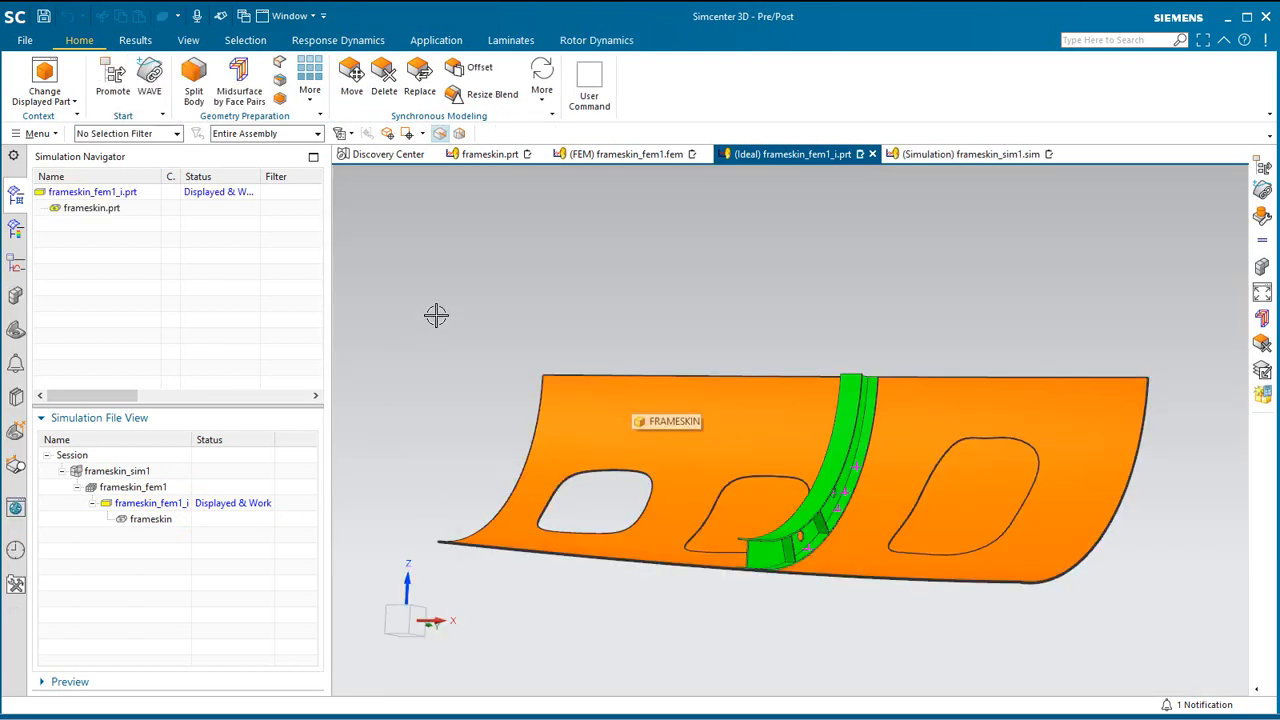
- Set the work layer of the idealized part to 55
scroll(436, 315, down, 1)
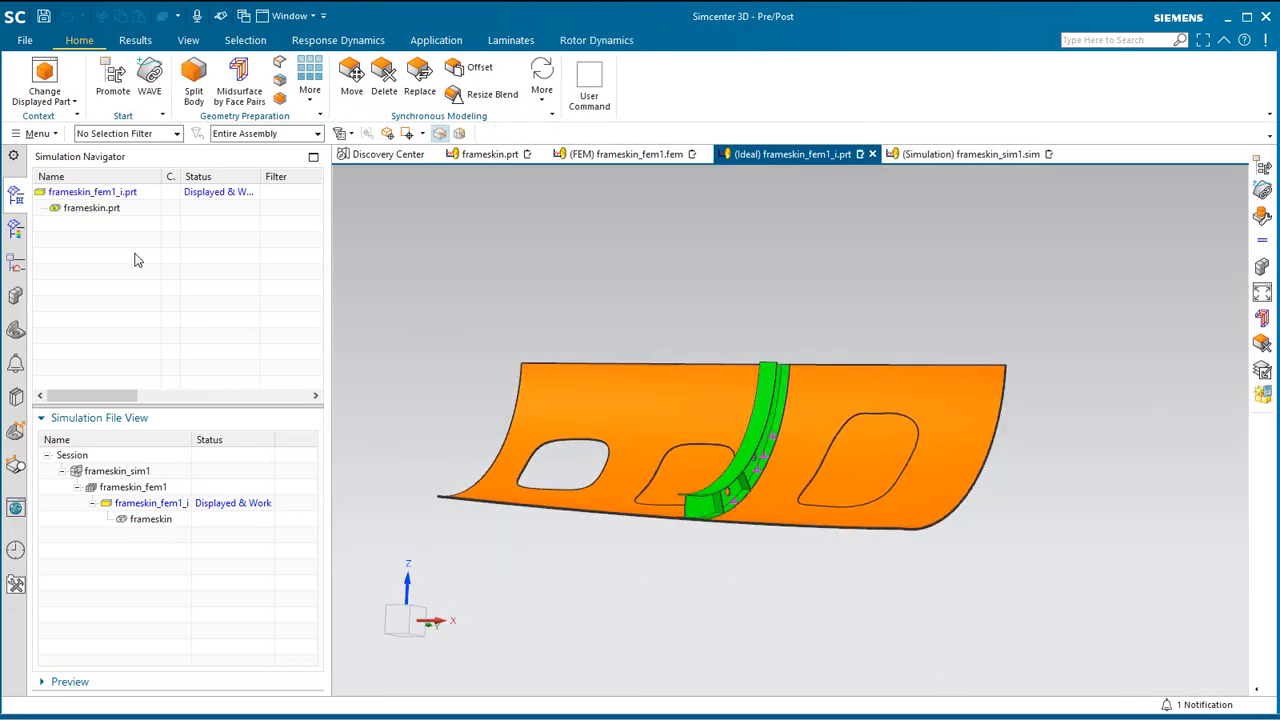
click(36, 133)
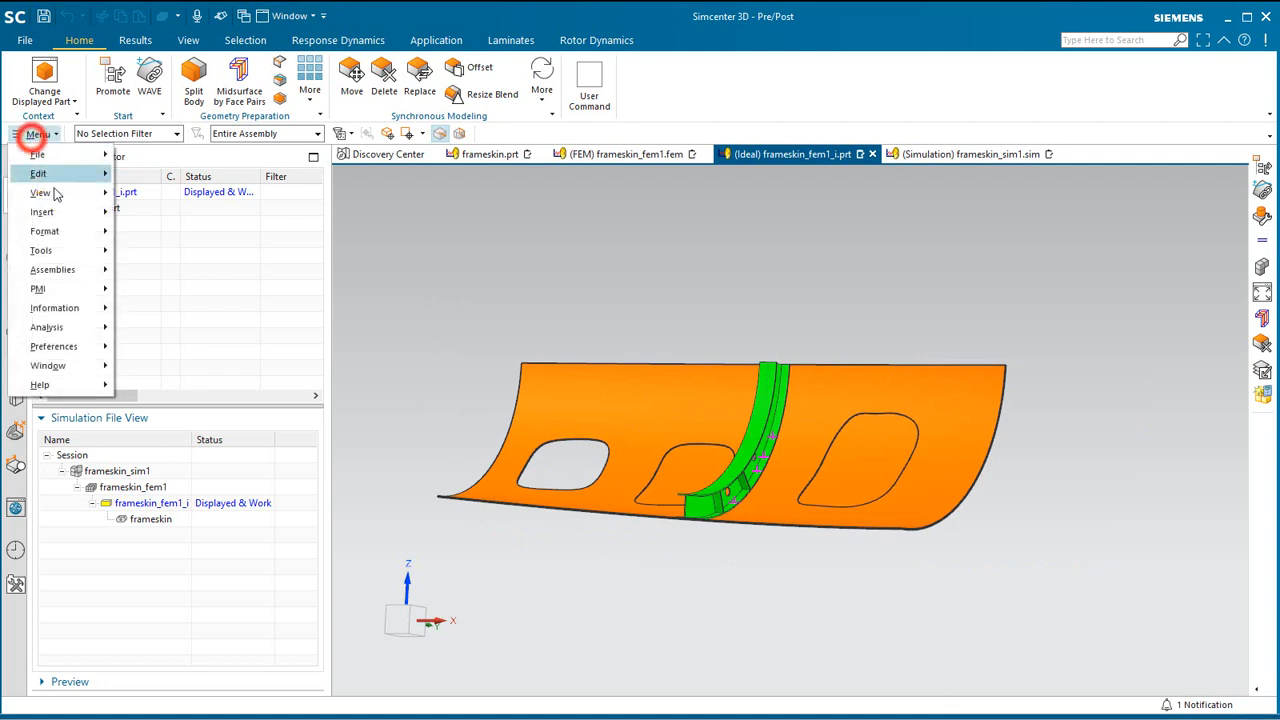
click(84, 229)
click(160, 230)
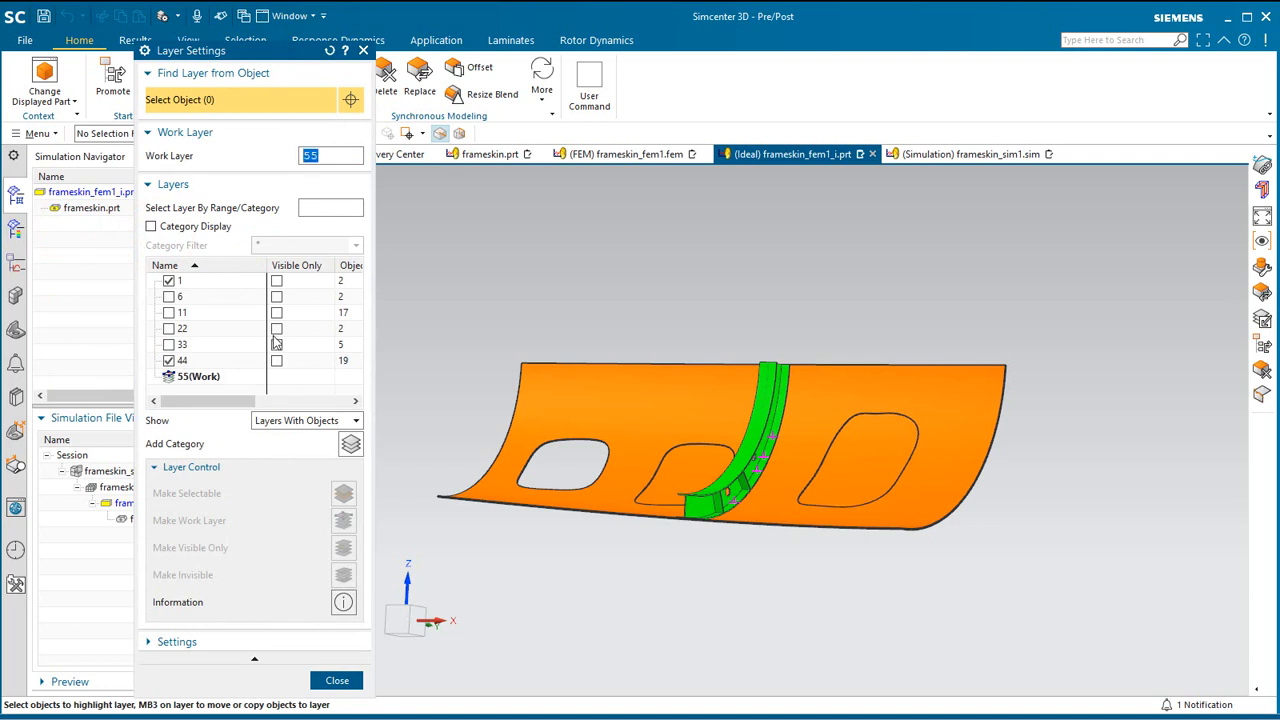
click(340, 680)
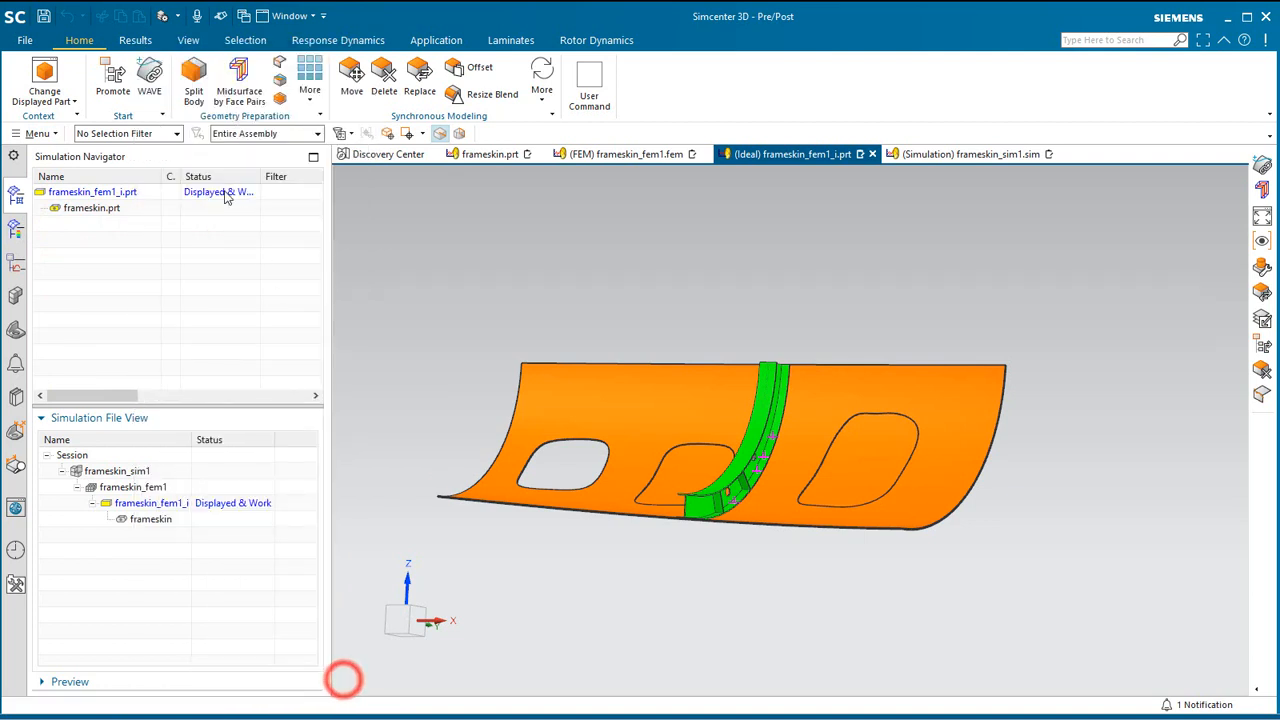
- WAVE-link the green curved frame body into the idealized part as an associative body
click(150, 88)
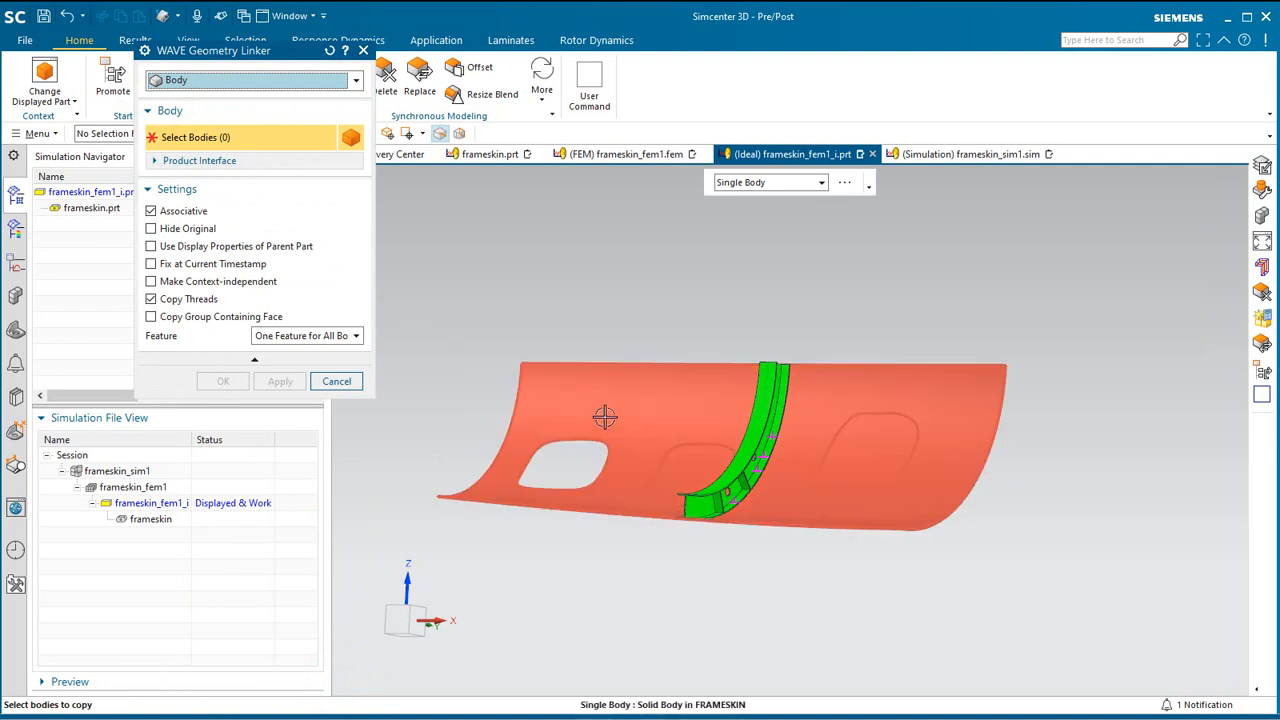
click(737, 480)
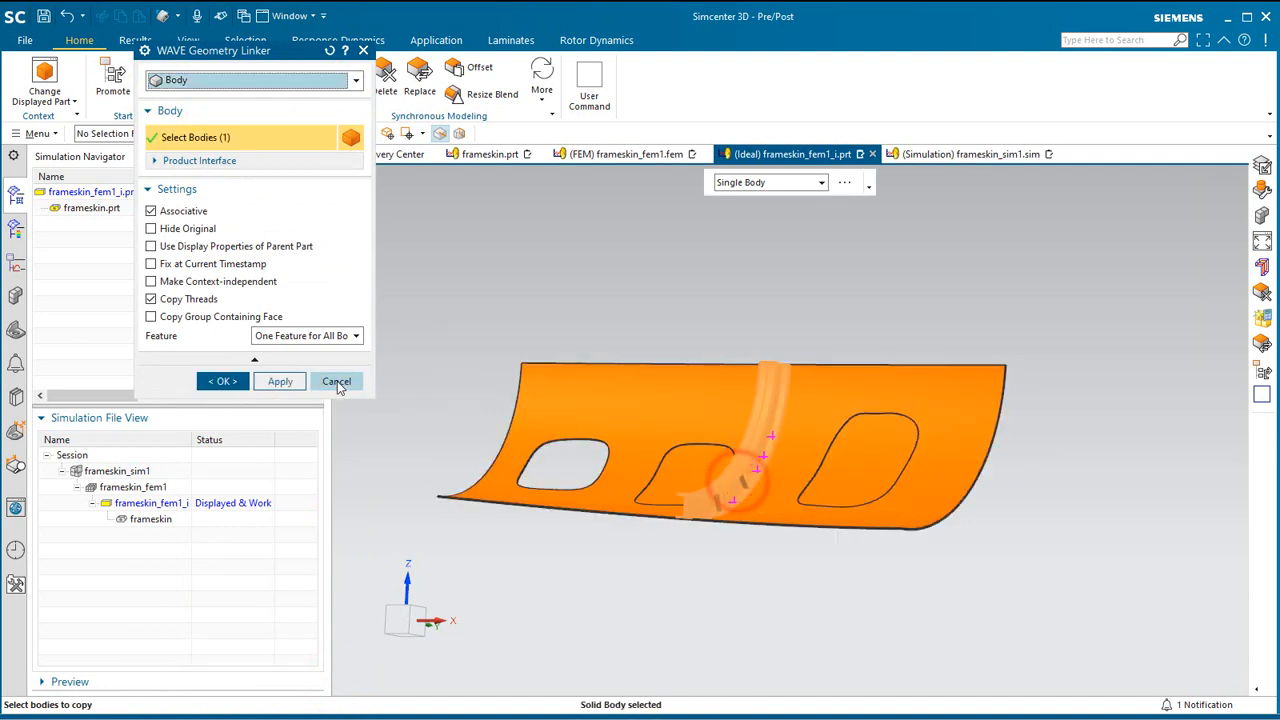
click(219, 381)
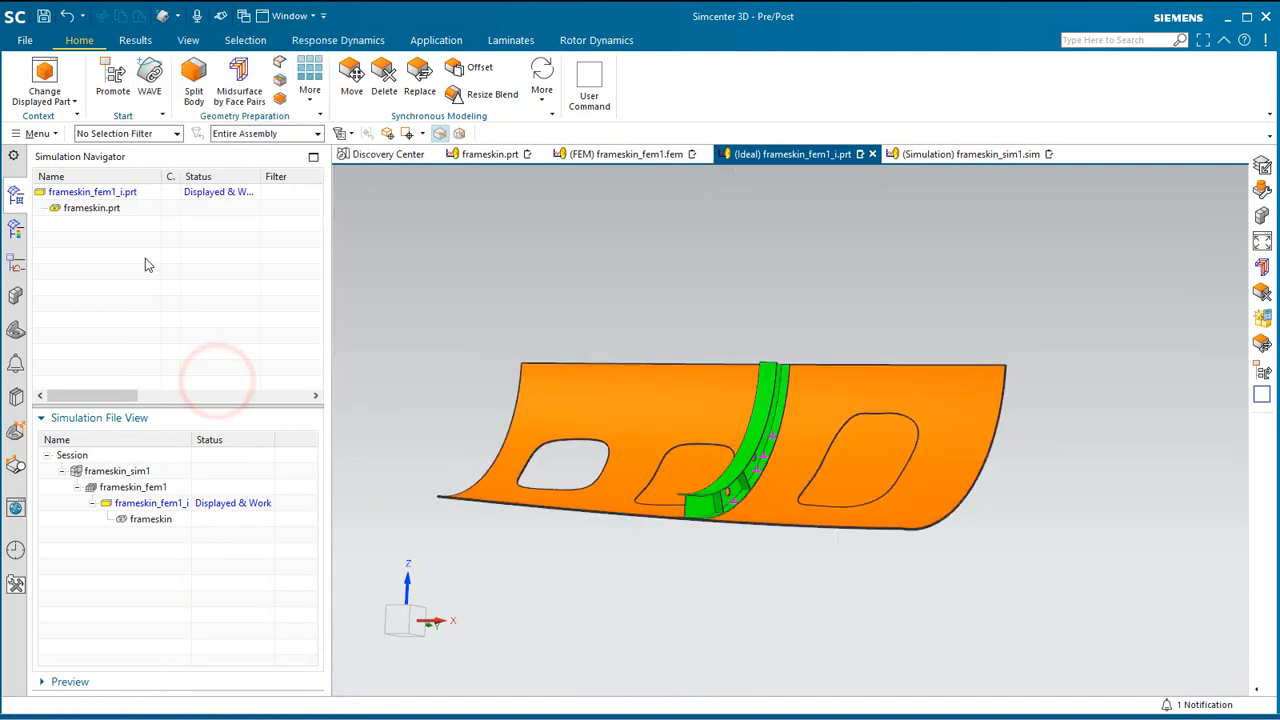
- Change the idealized part's work layer to 47
click(37, 133)
mouse_move(91, 234)
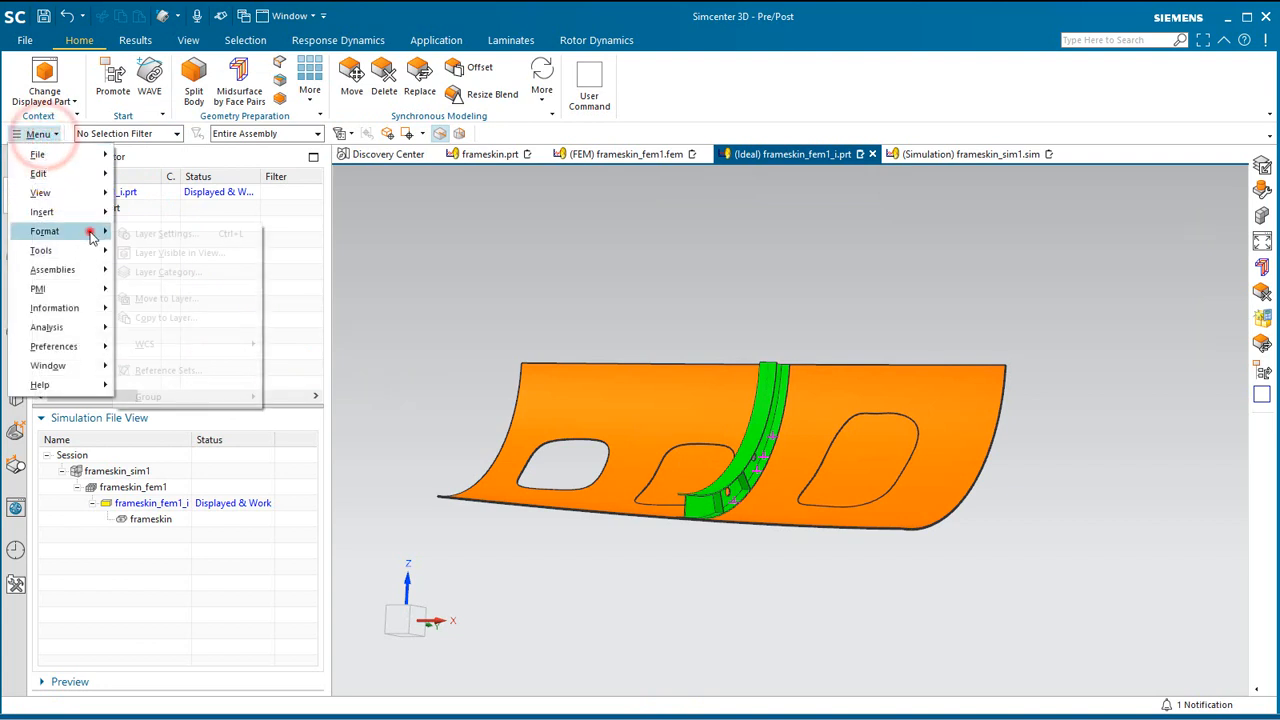
click(160, 233)
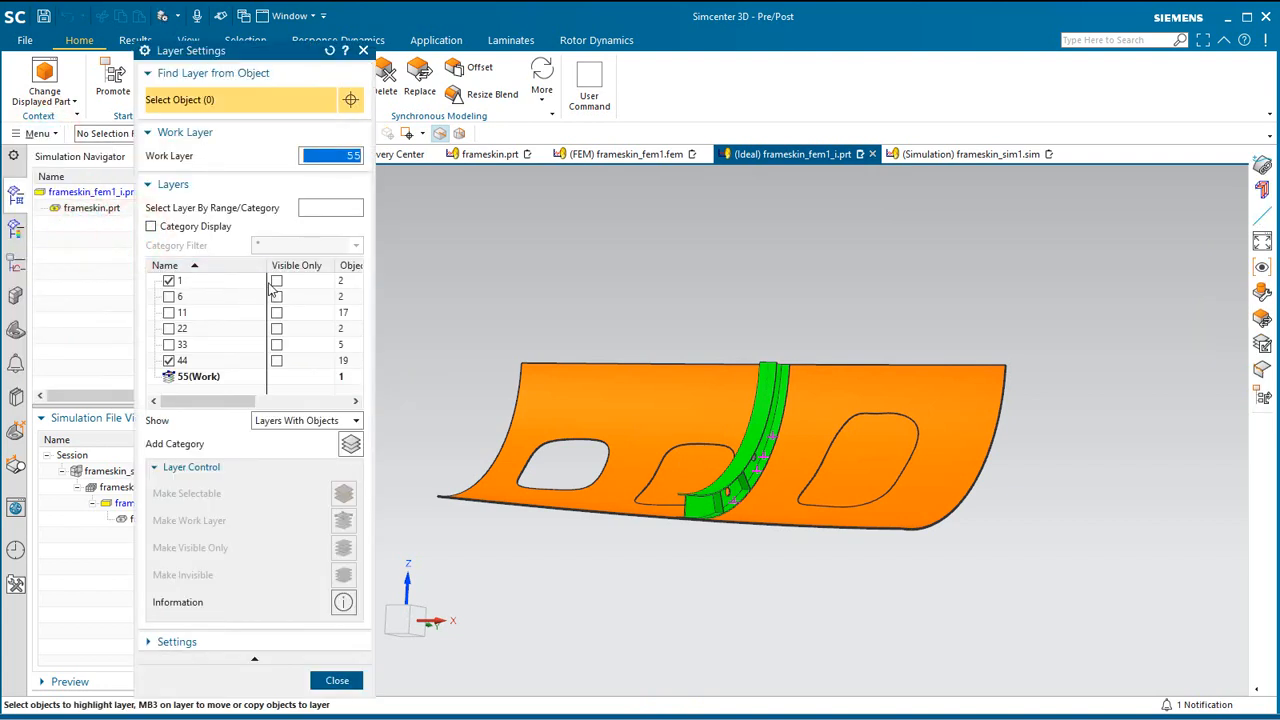
text(47)
key(Return)
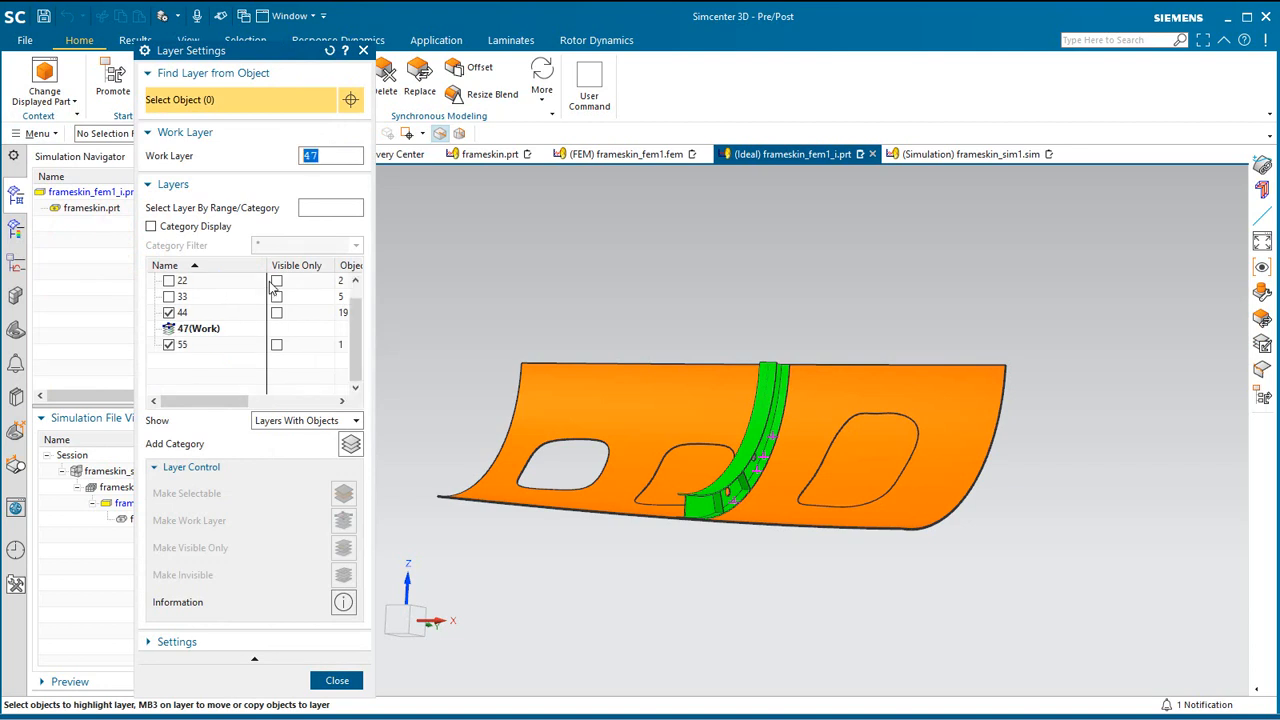
middle_click(269, 288)
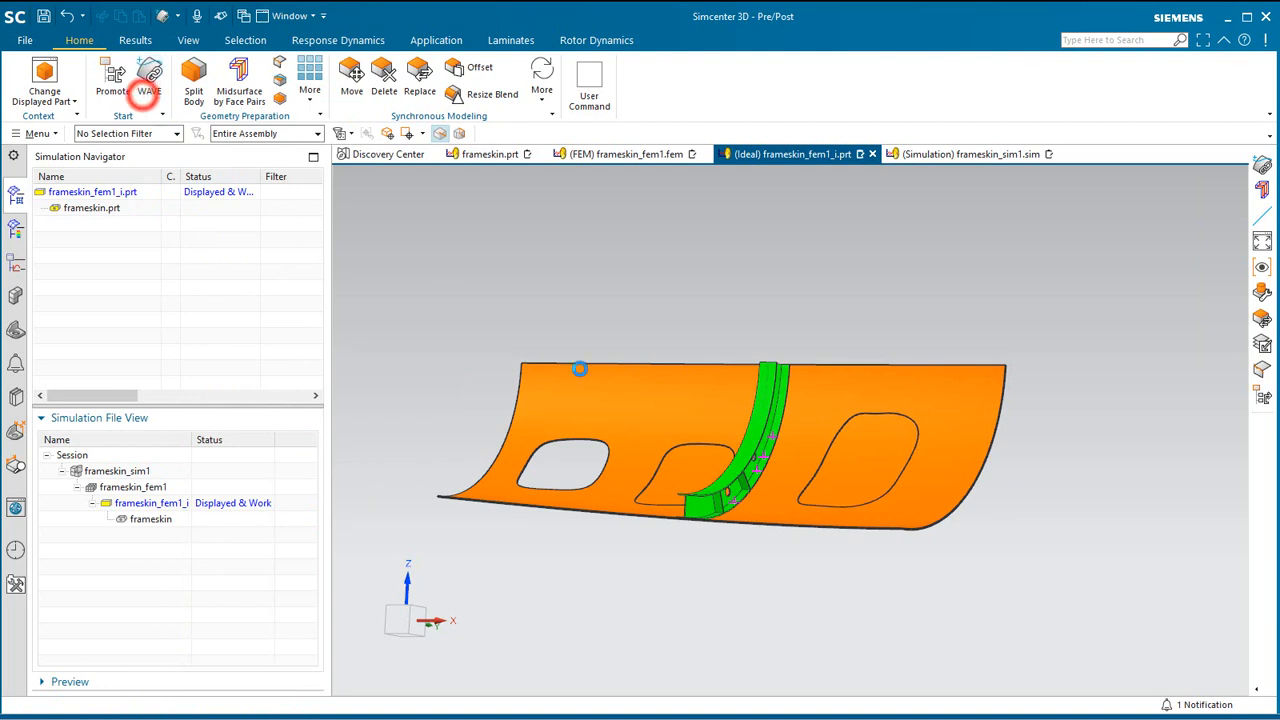
- WAVE-link the orange skin panel body into the idealized part as an associative body
click(148, 90)
click(625, 390)
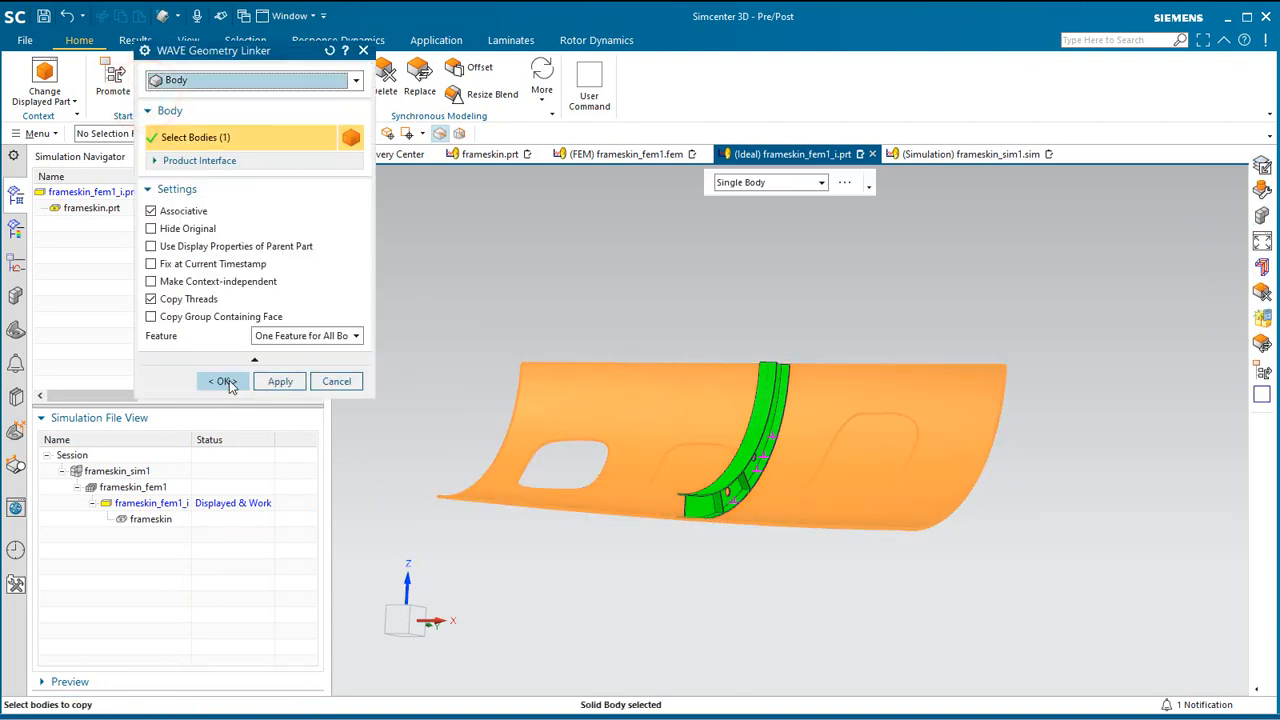
click(226, 383)
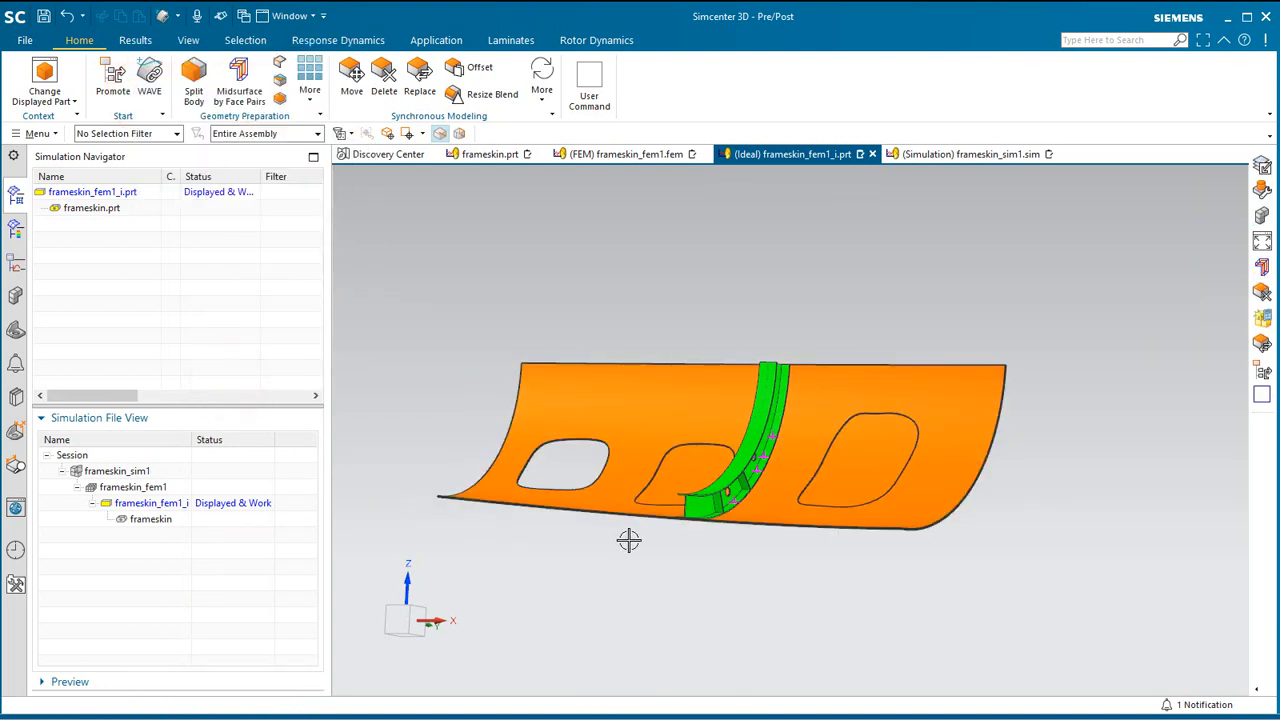
- Change the idealized part's work layer to 48
scroll(628, 540, down, 3)
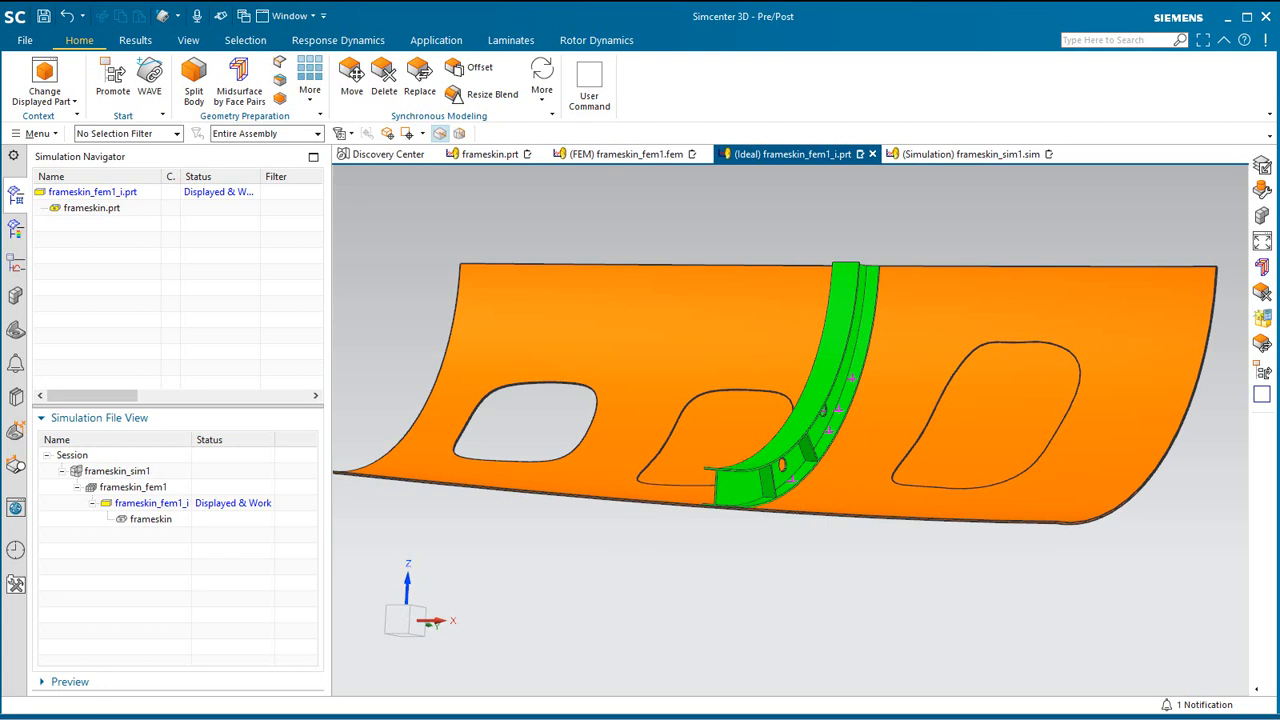
click(38, 134)
mouse_move(50, 229)
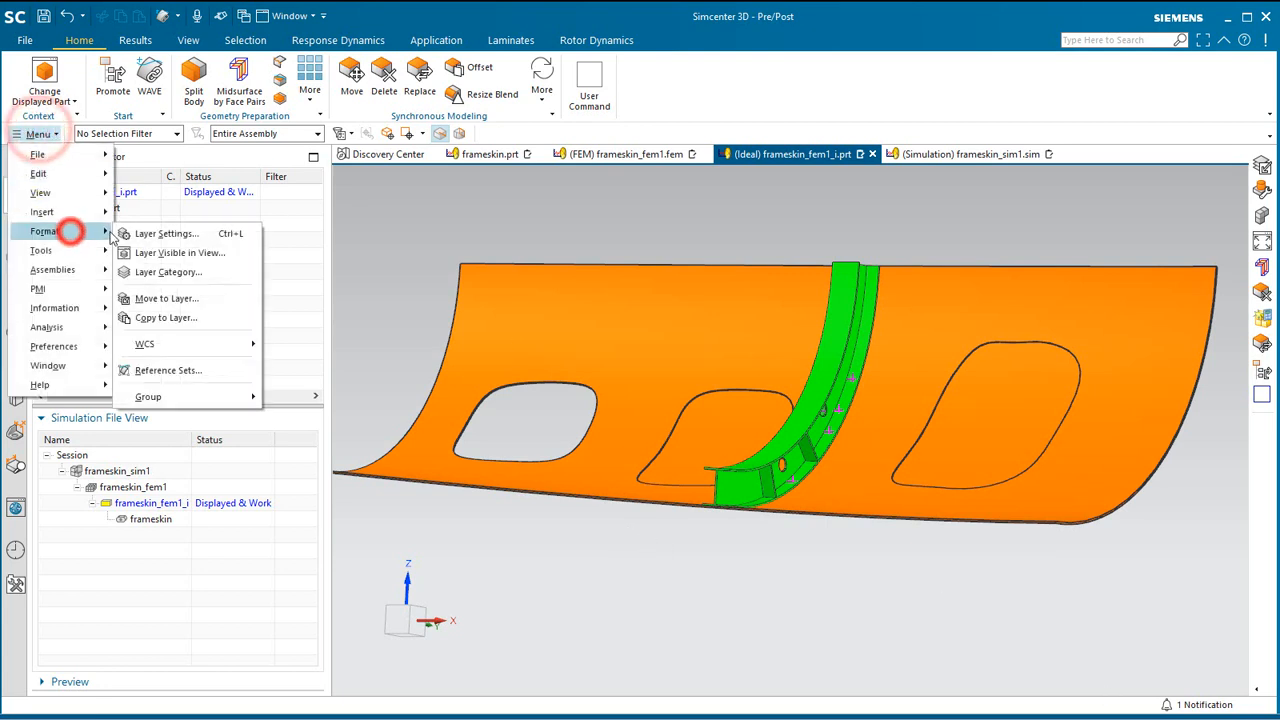
click(145, 230)
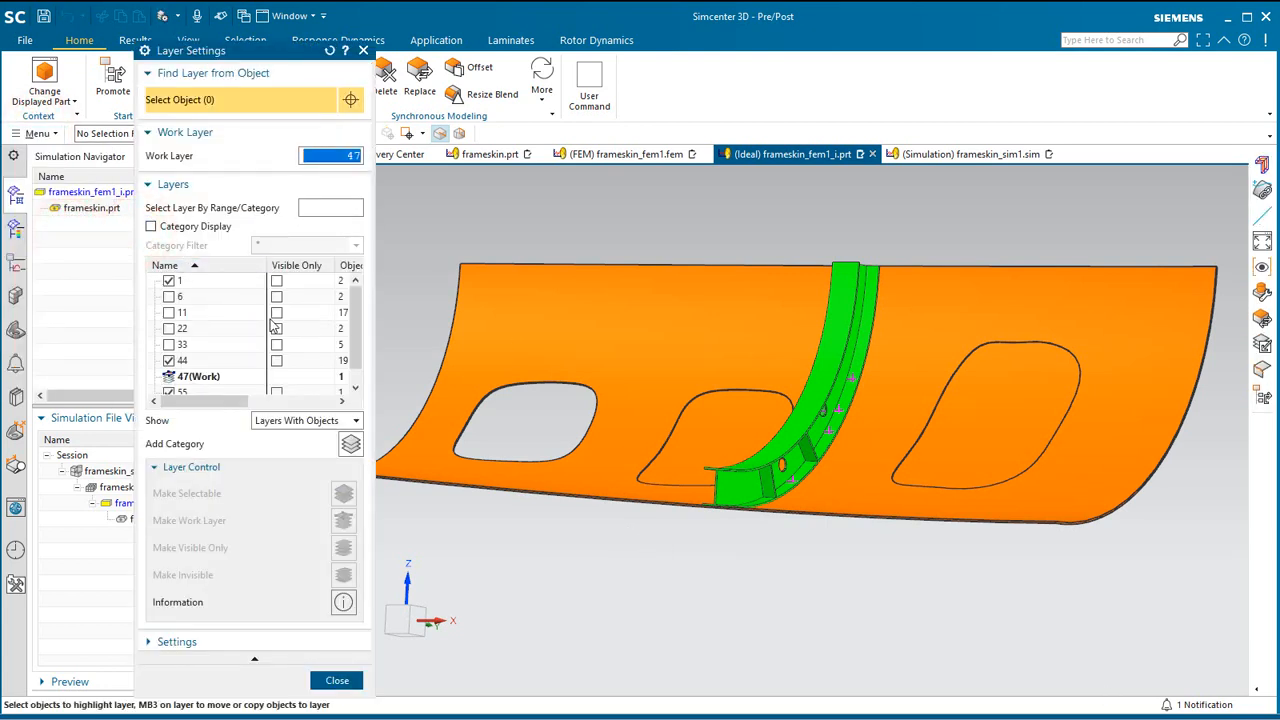
key(Return)
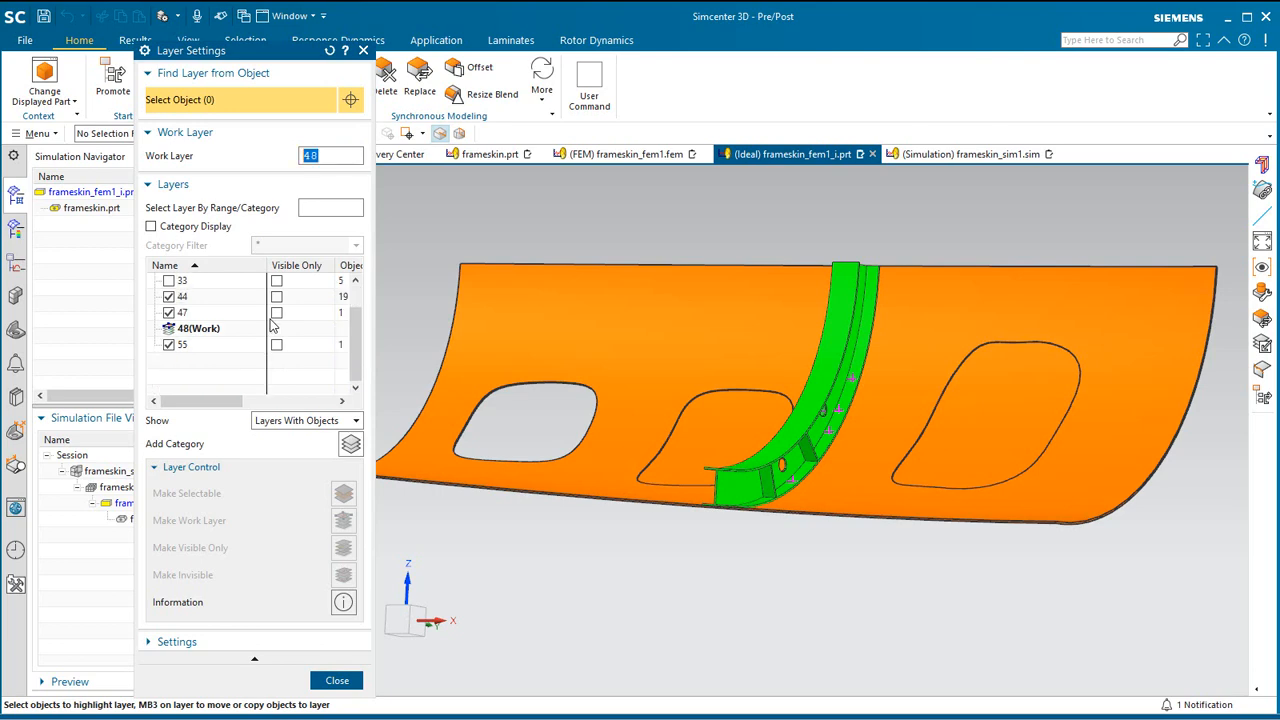
- Create a midsurface of the skin panel by face pairs, using the Progressive strategy and automatically created face pairs
click(238, 84)
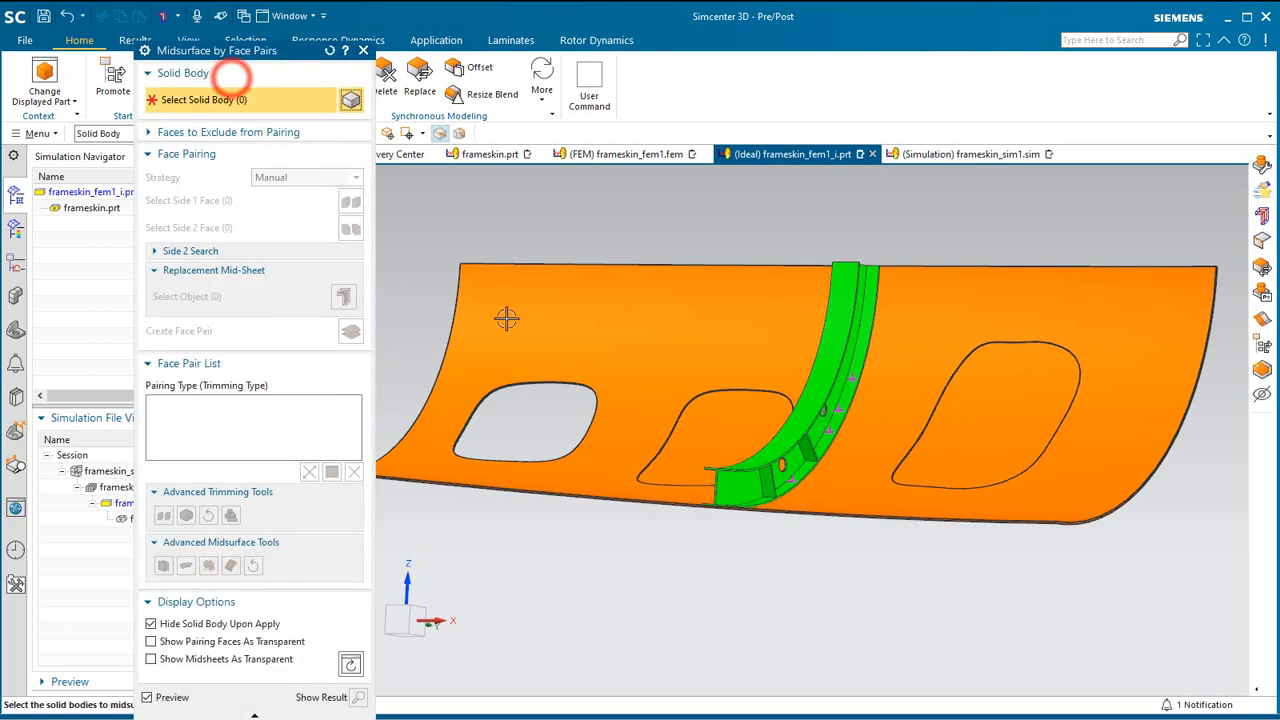
click(553, 335)
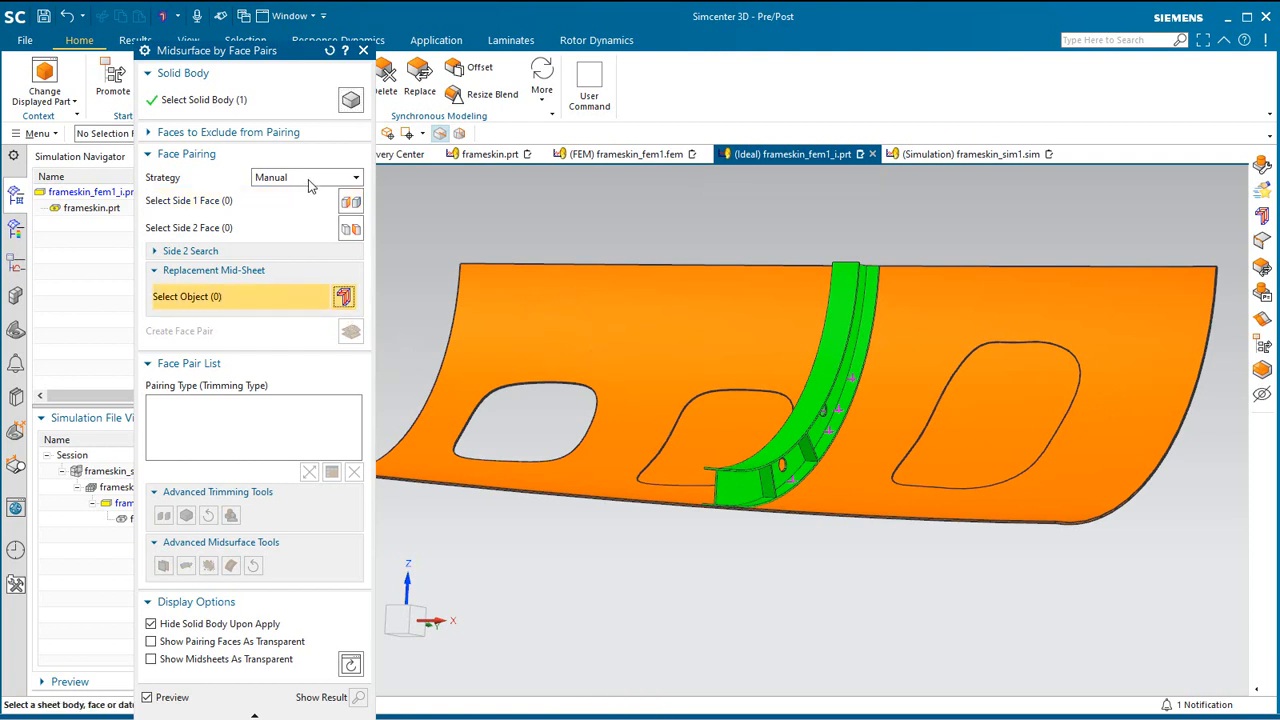
click(306, 177)
click(293, 195)
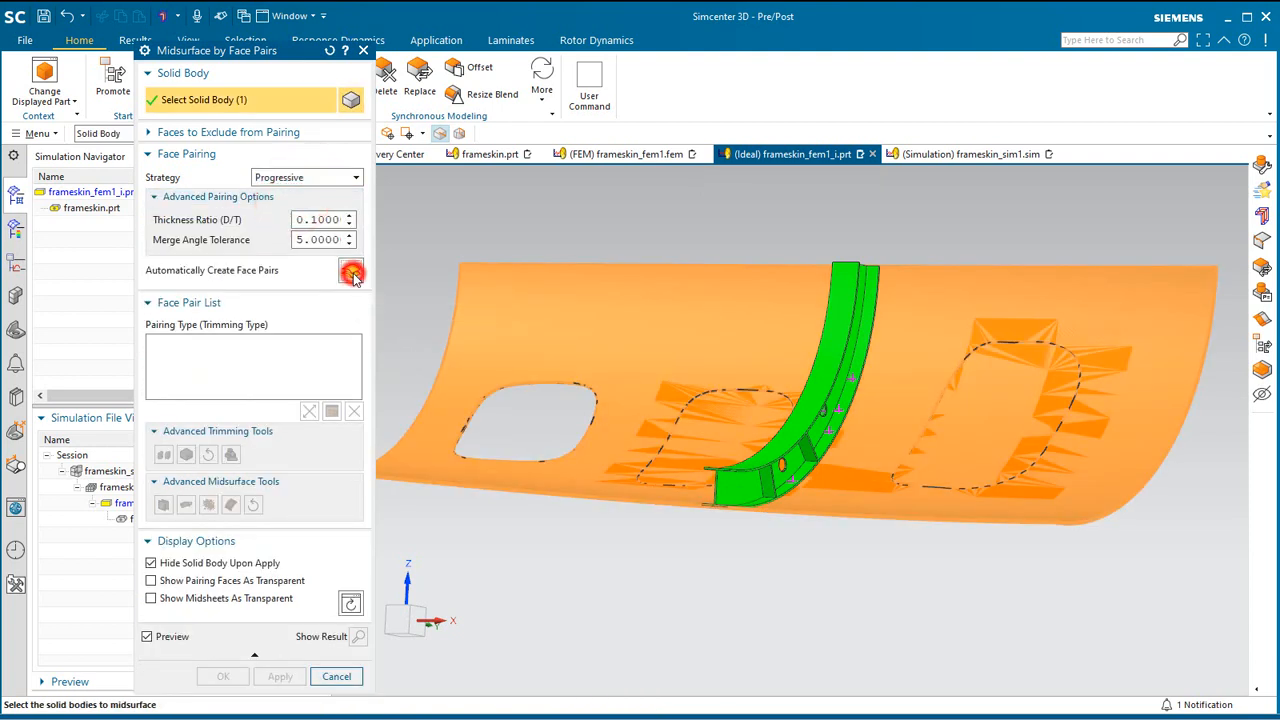
click(350, 270)
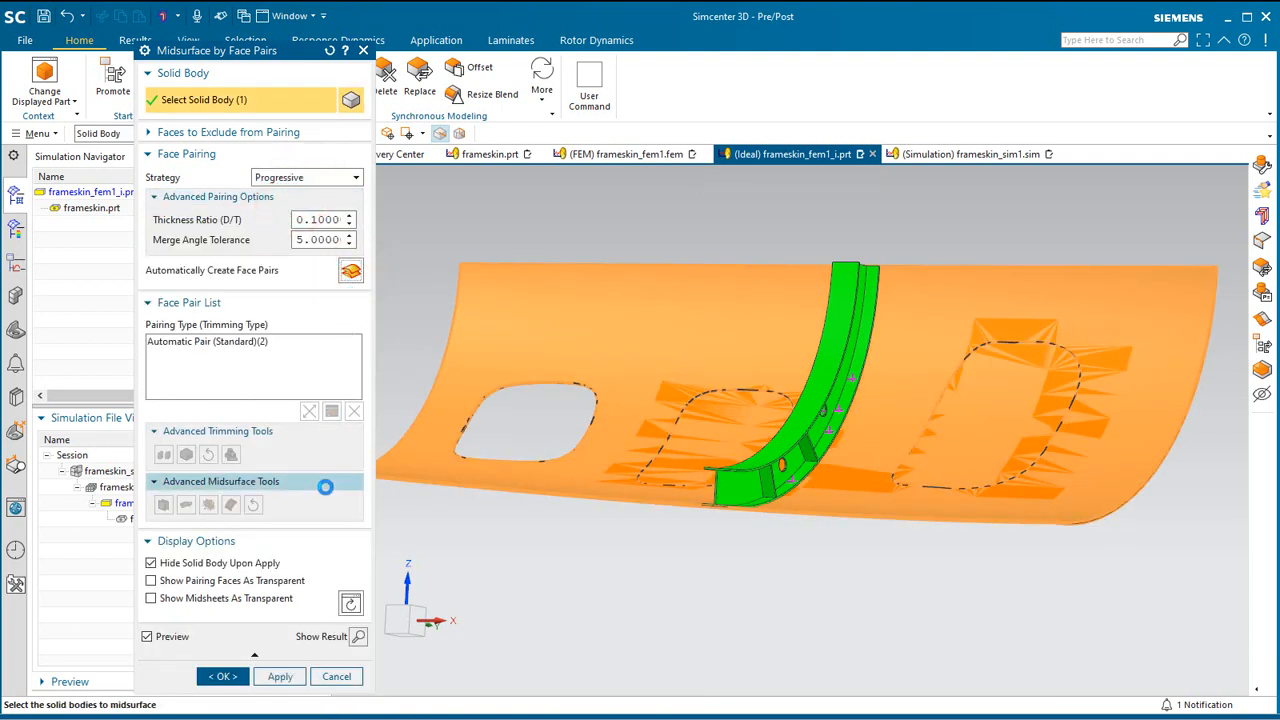
click(222, 677)
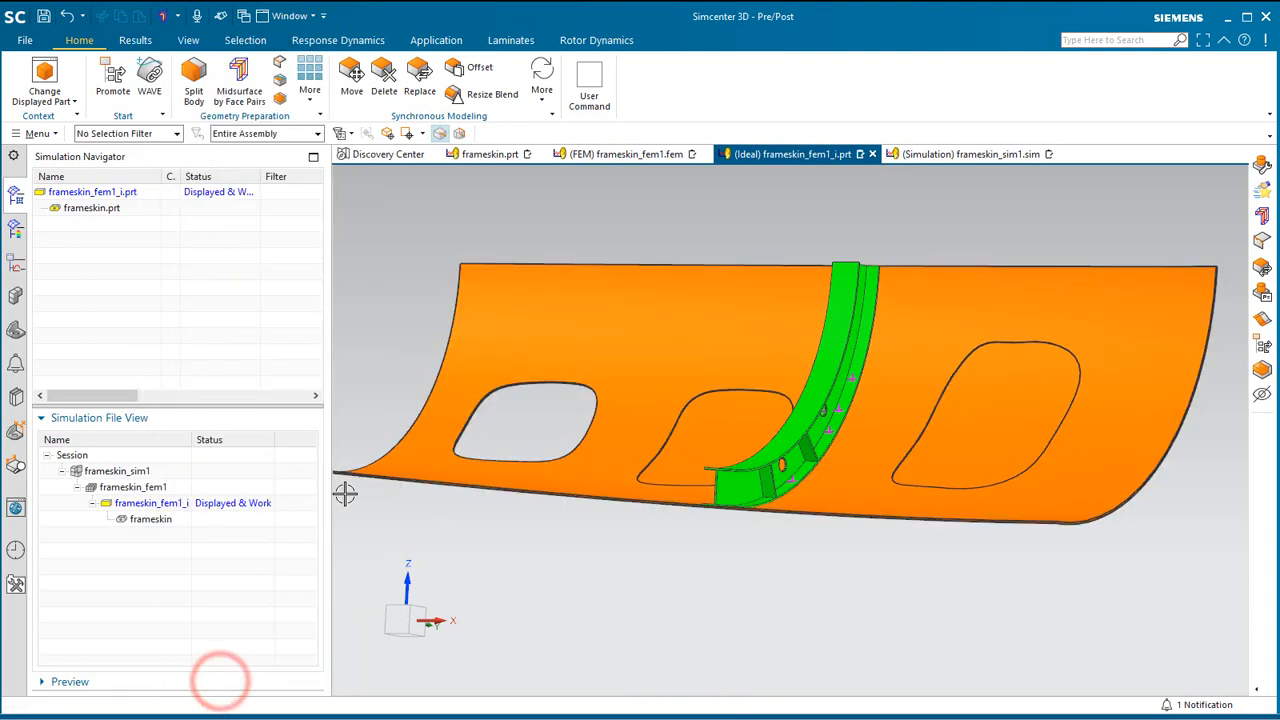
- Turn off layers 1, 44 and 47 in the idealized part, leaving work layer 48 displayed
scroll(346, 485, up, 5)
scroll(346, 485, up, 2)
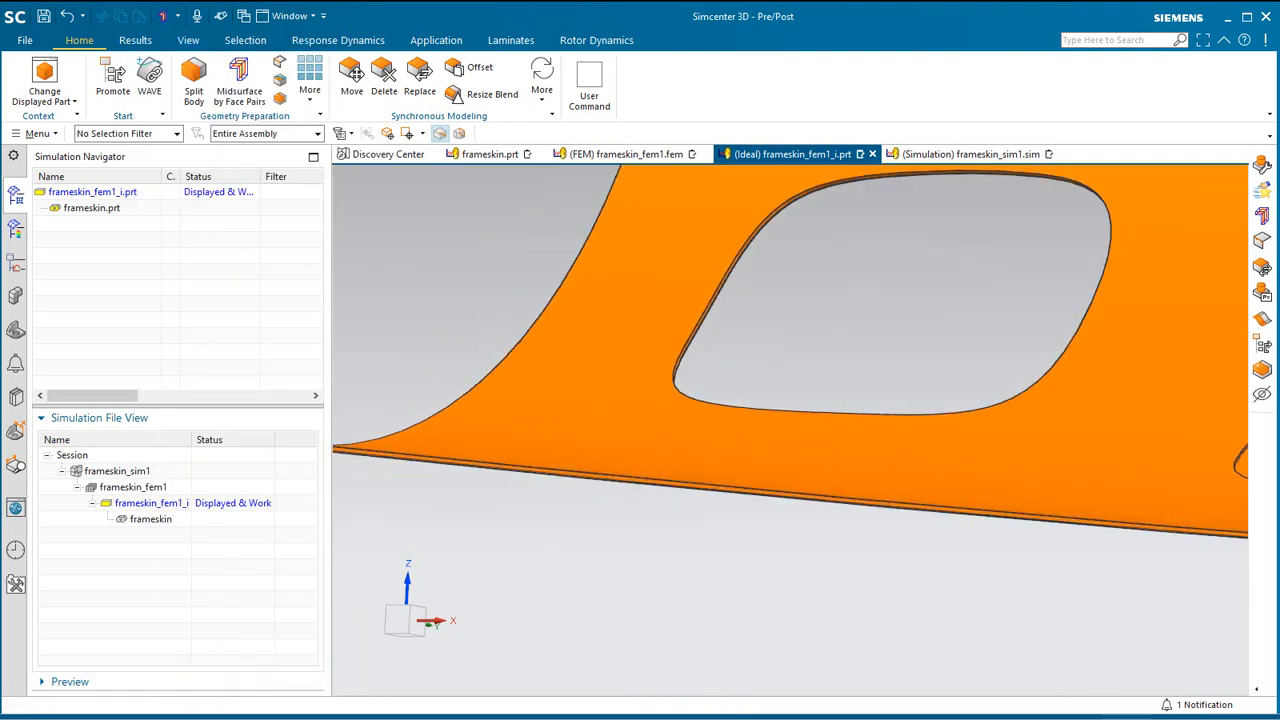
click(37, 133)
click(76, 232)
click(150, 233)
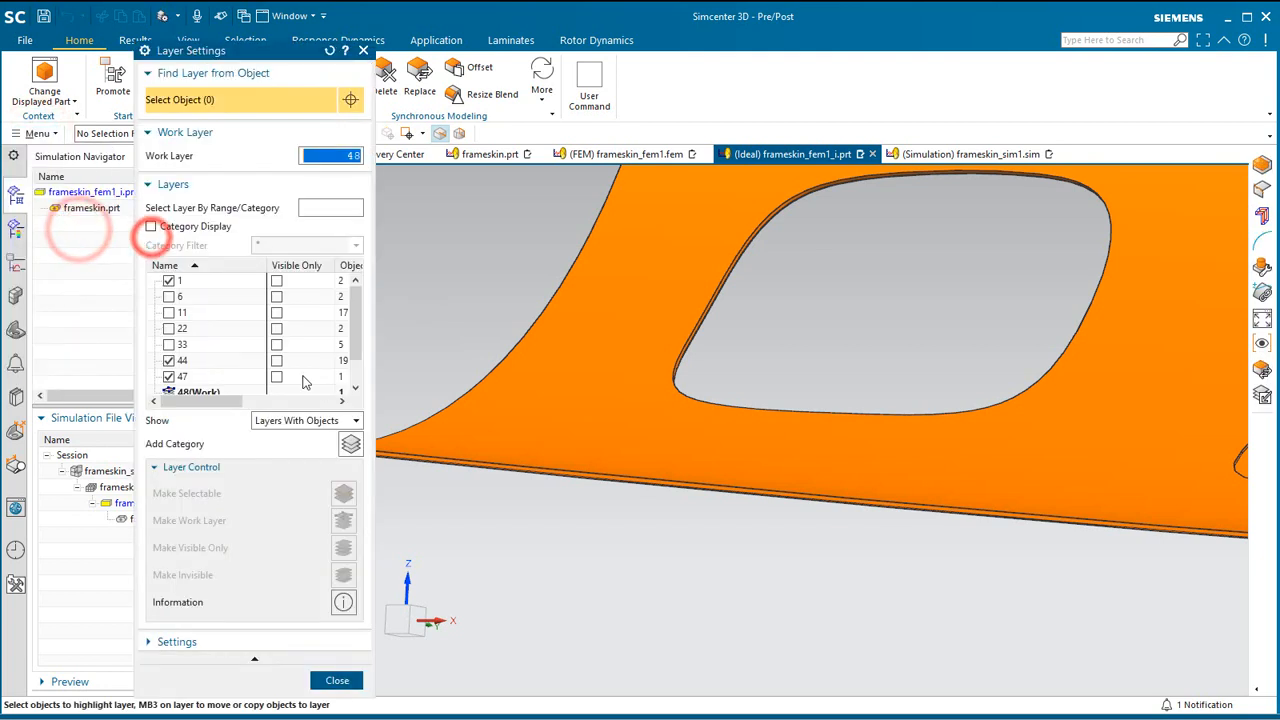
click(168, 281)
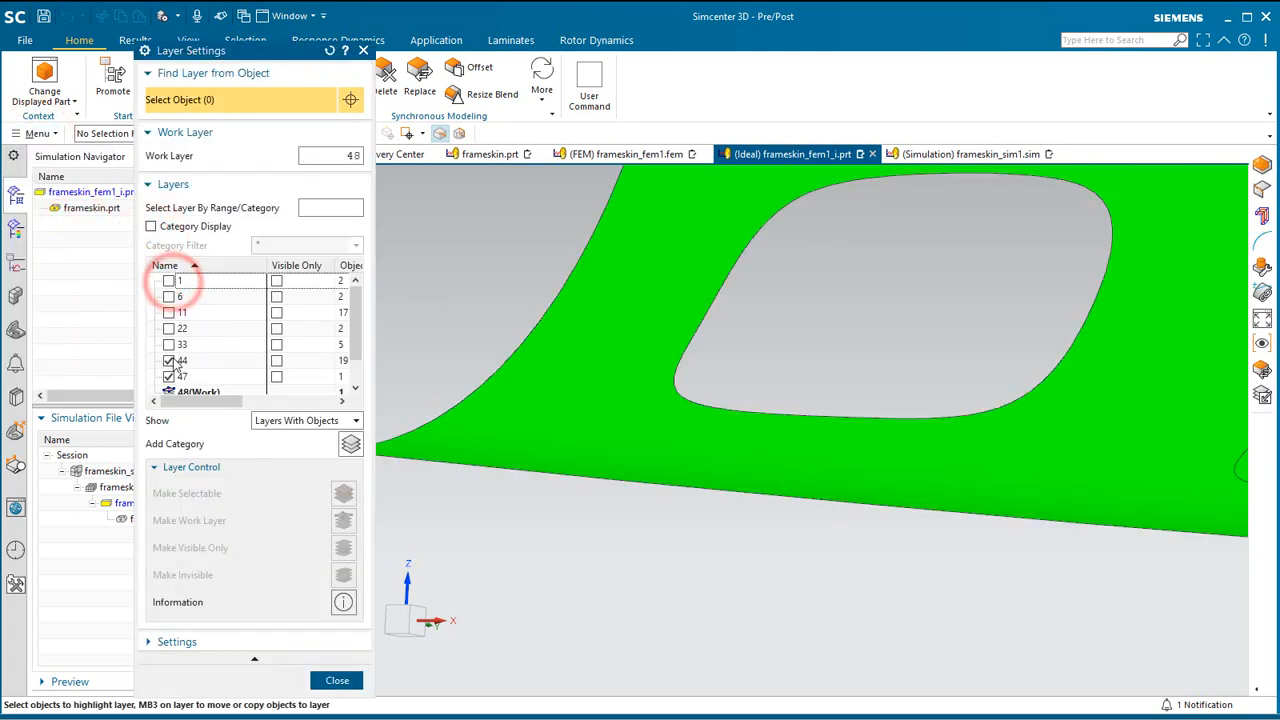
click(170, 360)
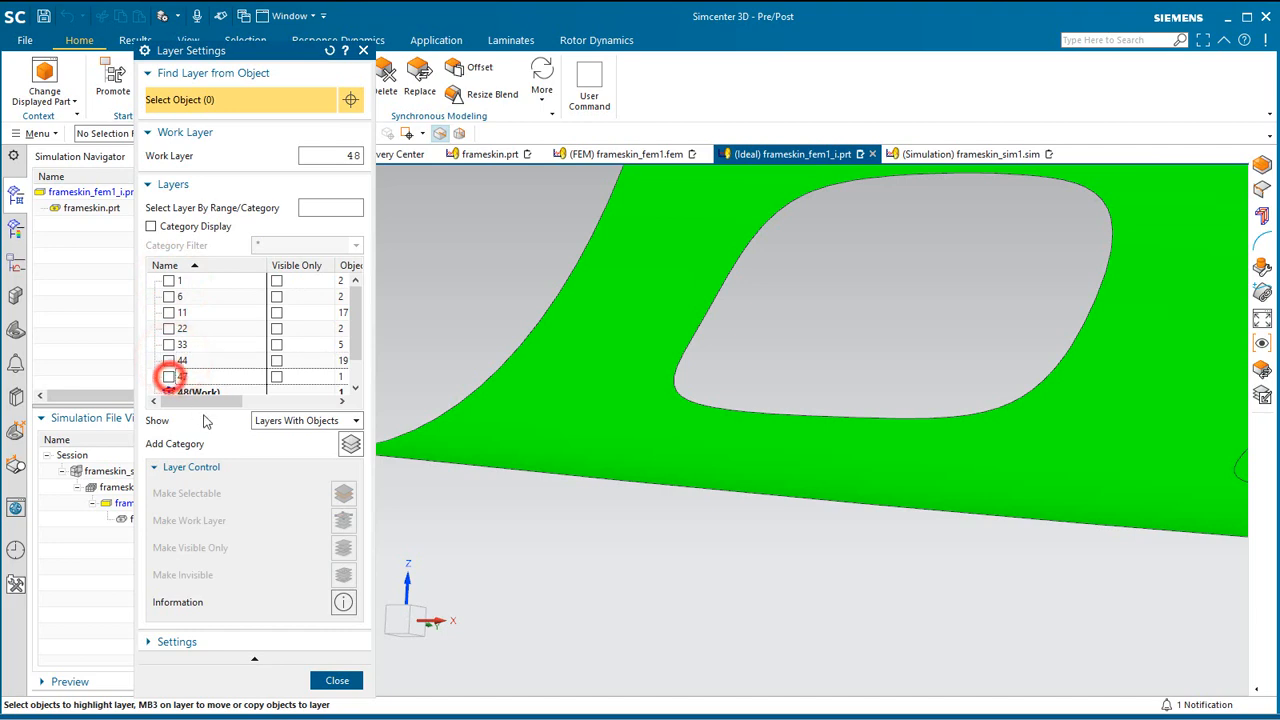
click(337, 680)
- Switch to the Modeling application and join the faces of the skin midsurface using the On Same Surface method
scroll(467, 603, up, 2)
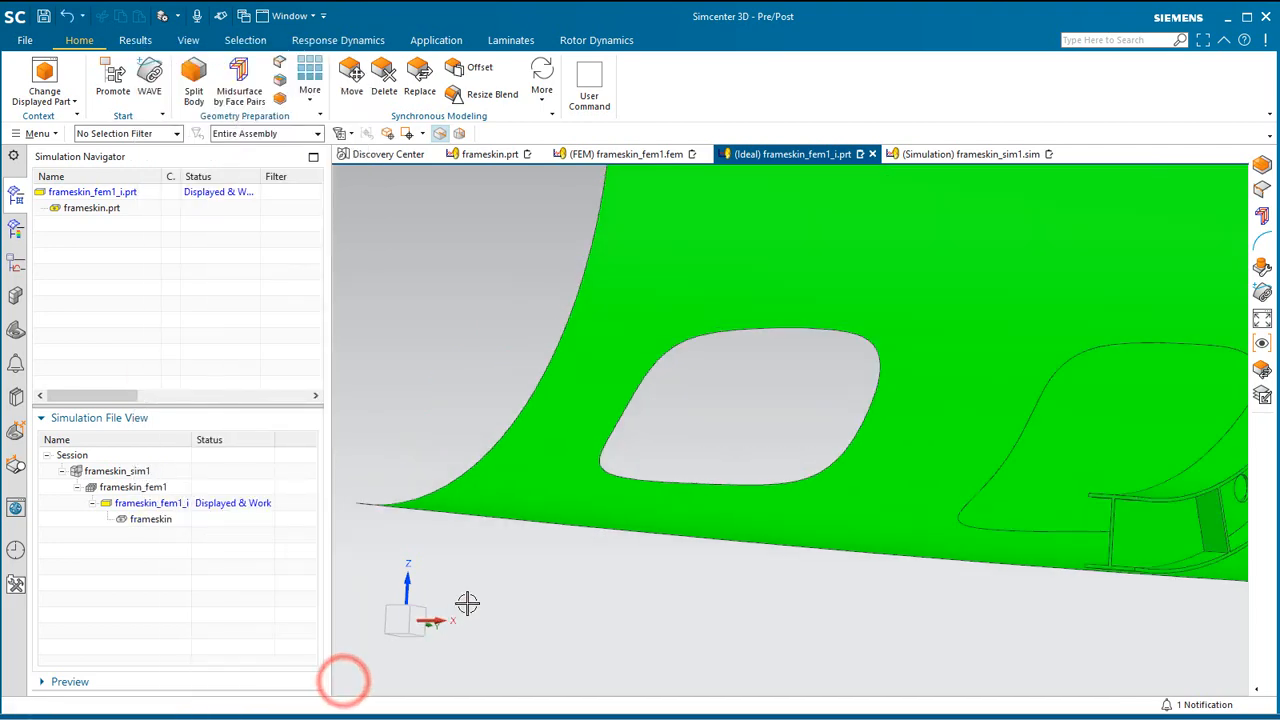
scroll(466, 600, up, 2)
middle_drag(440, 585, 557, 591)
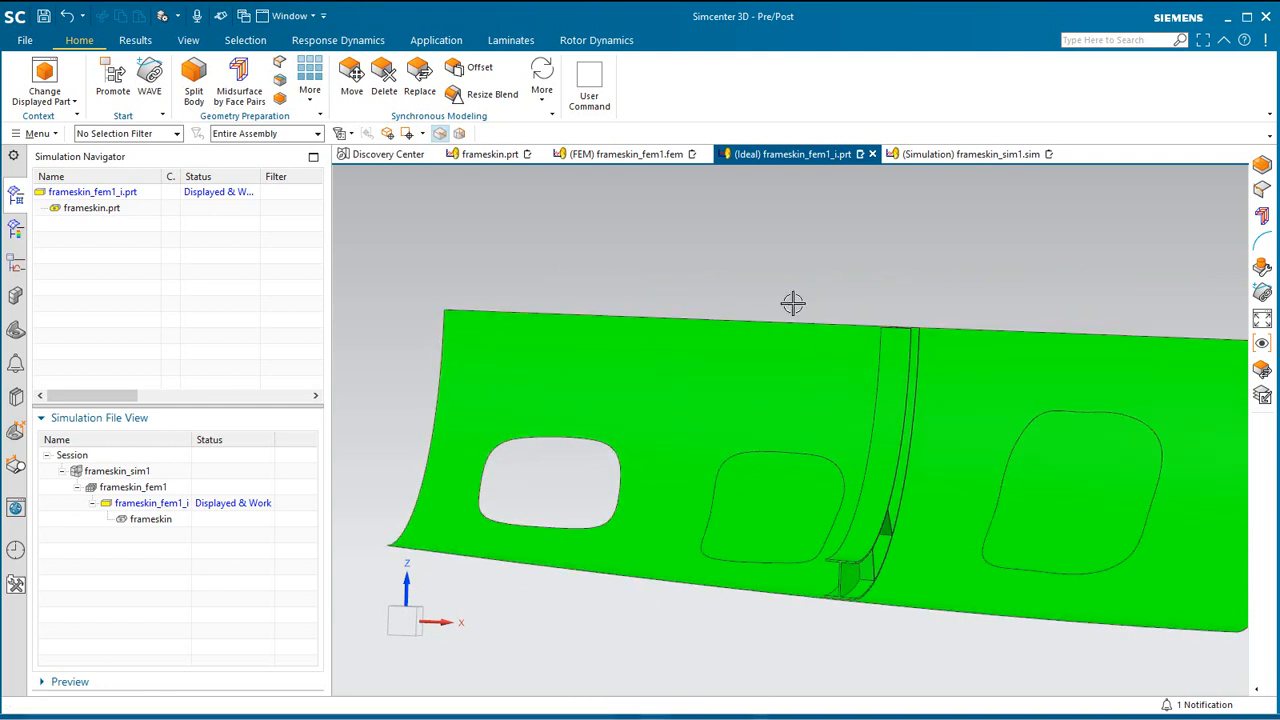
click(433, 41)
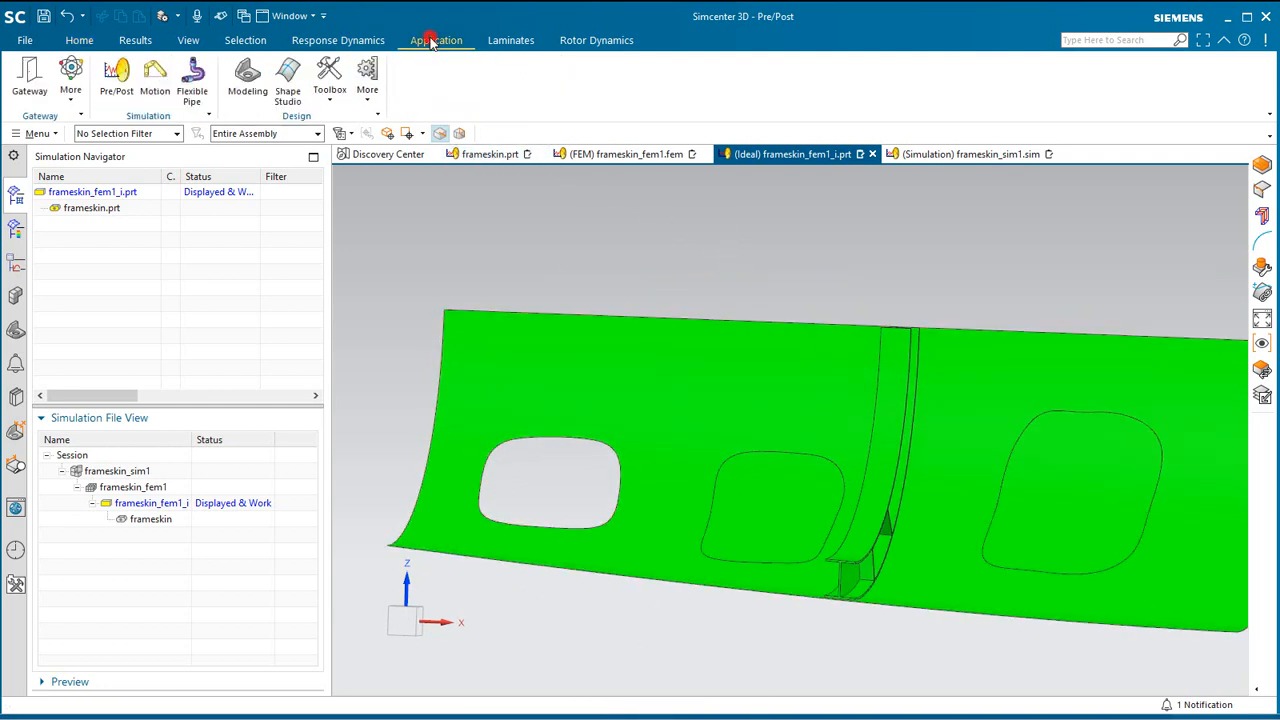
click(246, 72)
click(850, 92)
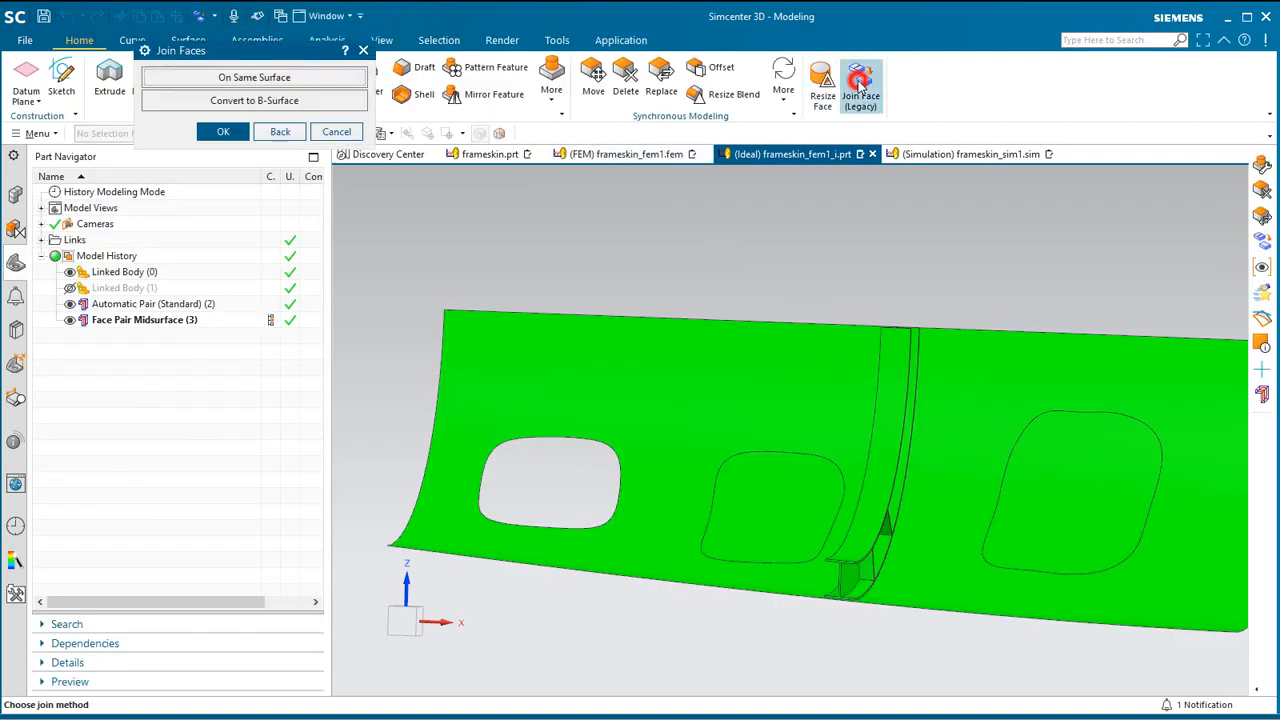
click(272, 77)
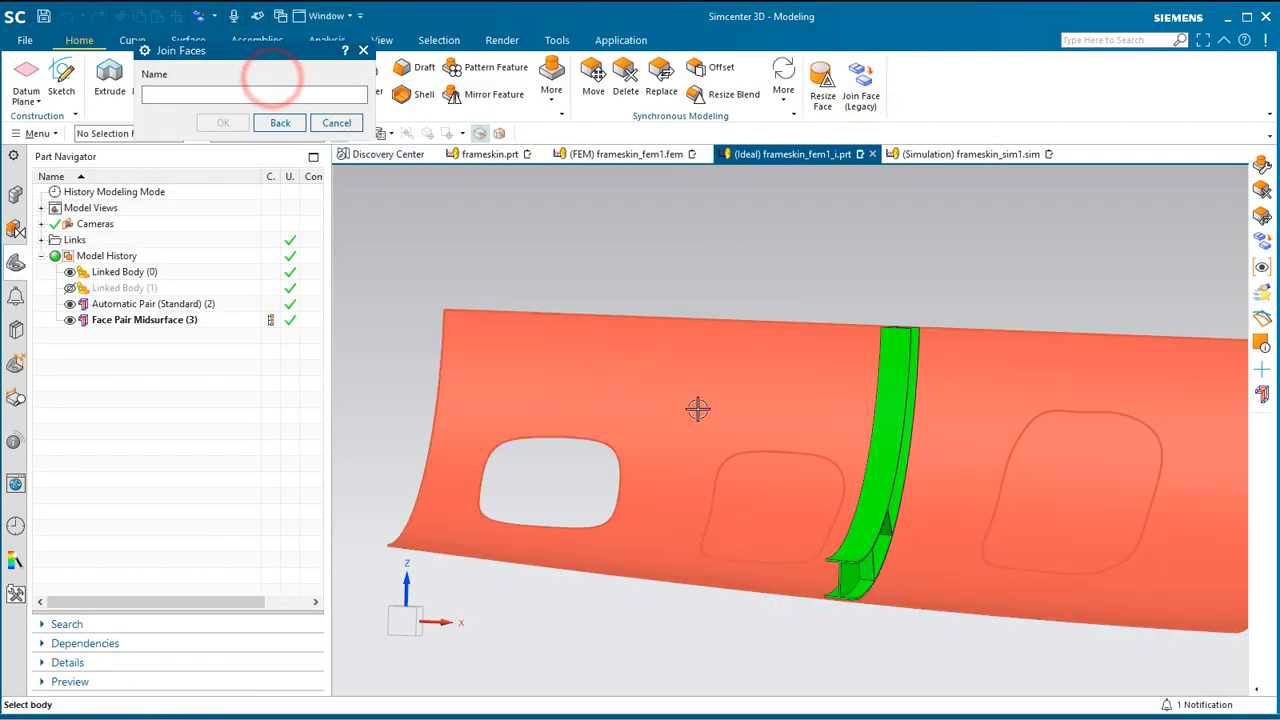
click(694, 409)
click(337, 123)
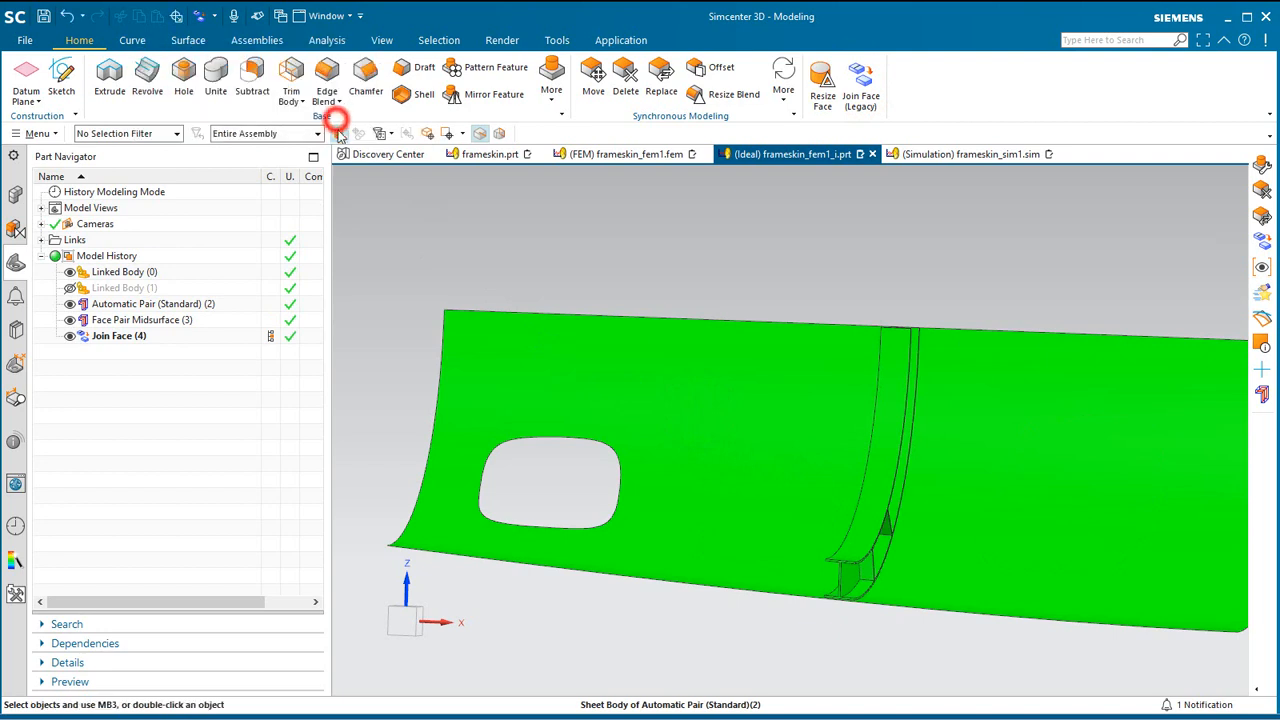
- Change the idealized part's work layer to 51
middle_drag(514, 437, 552, 473)
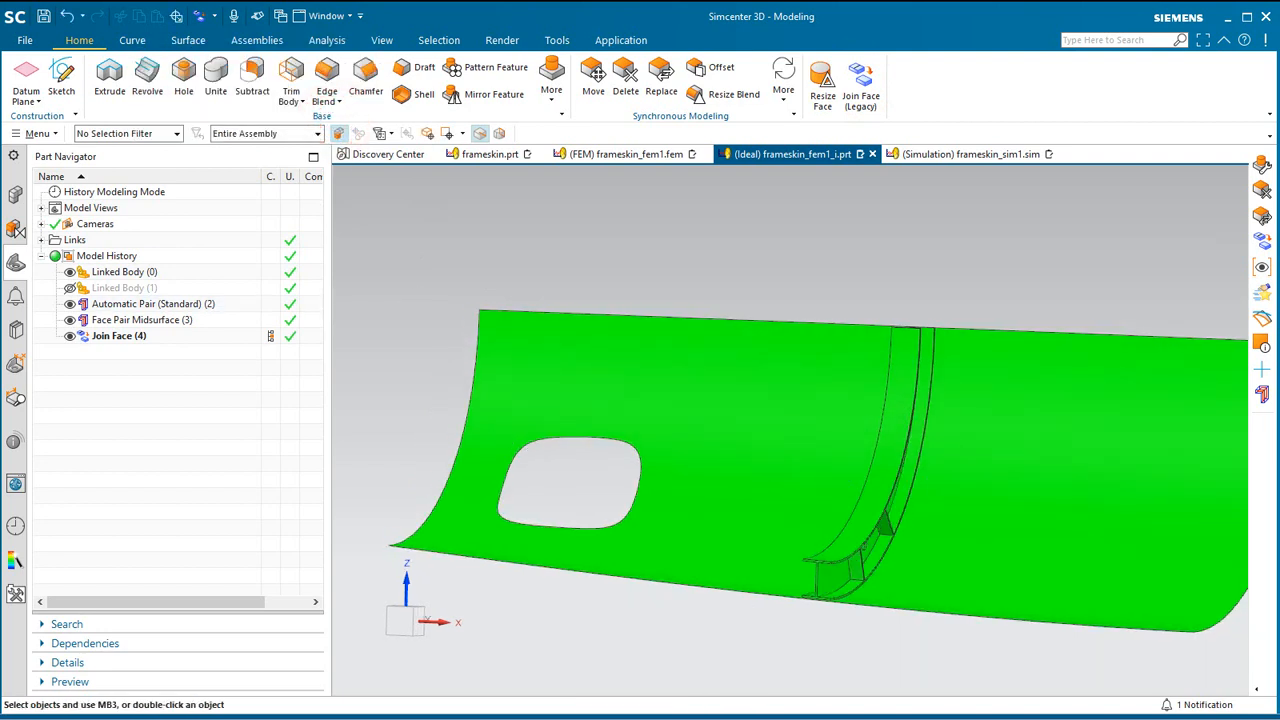
click(38, 133)
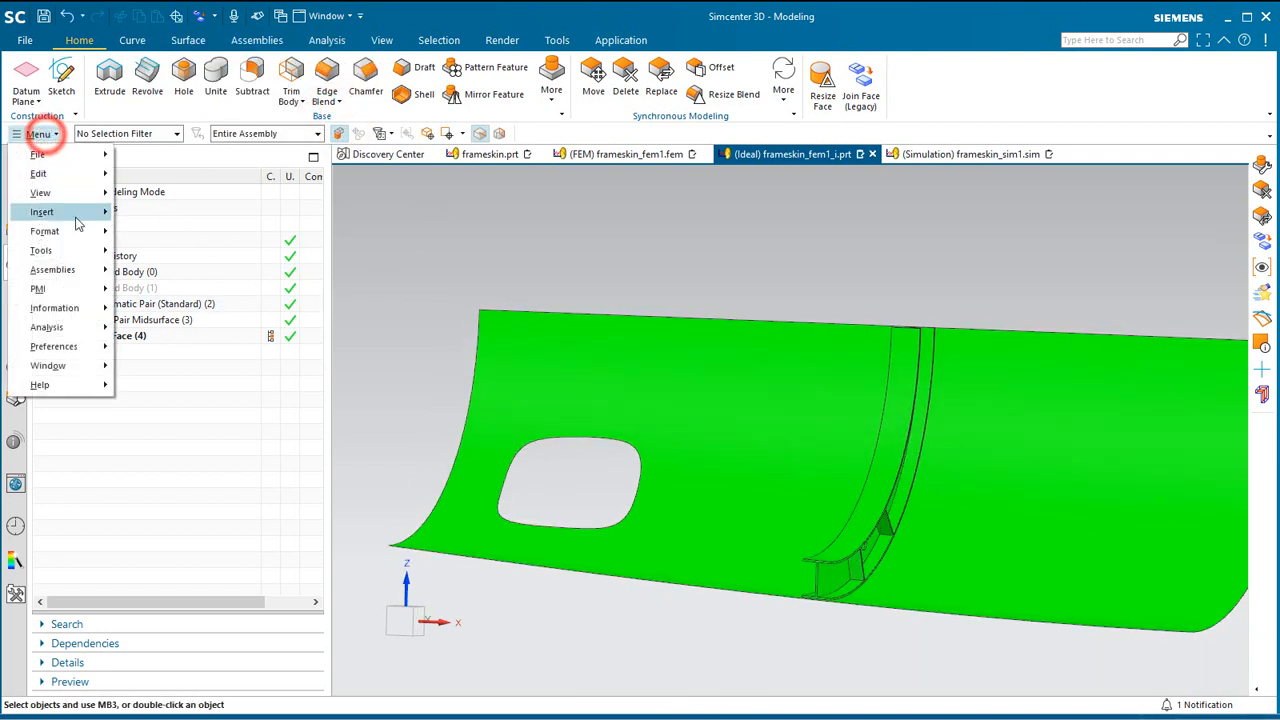
click(84, 229)
click(160, 233)
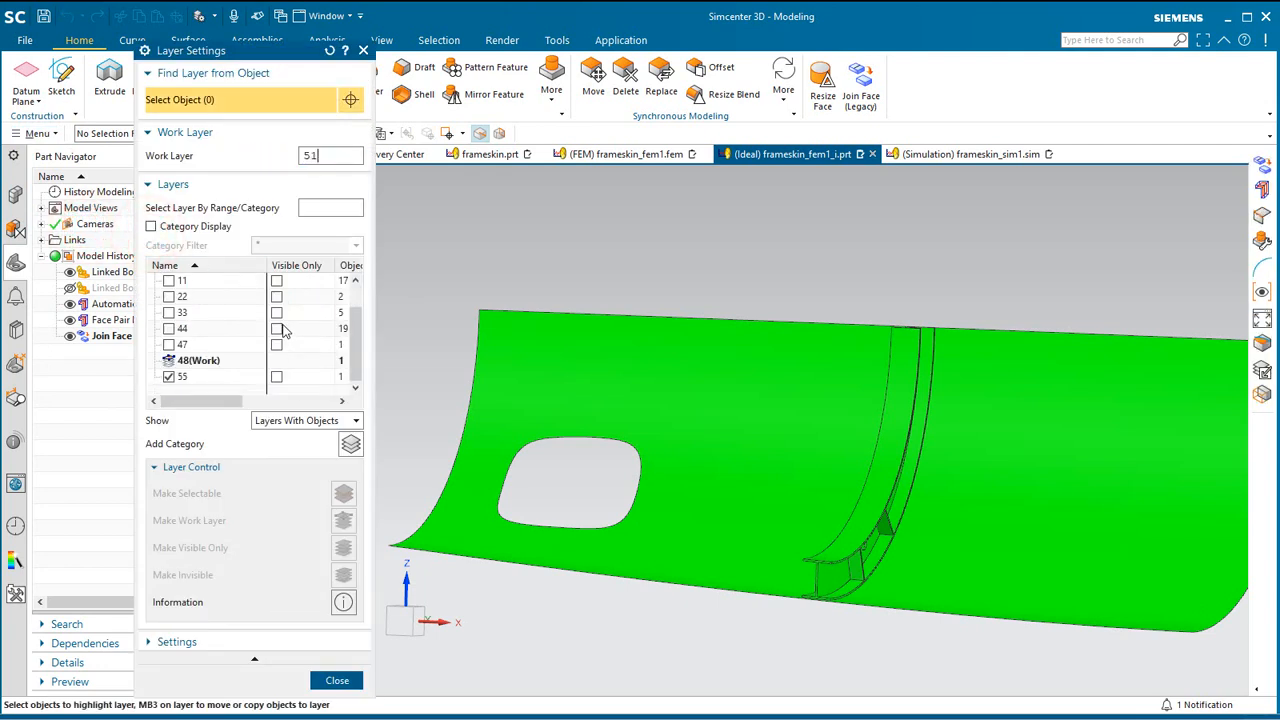
text(51)
key(Return)
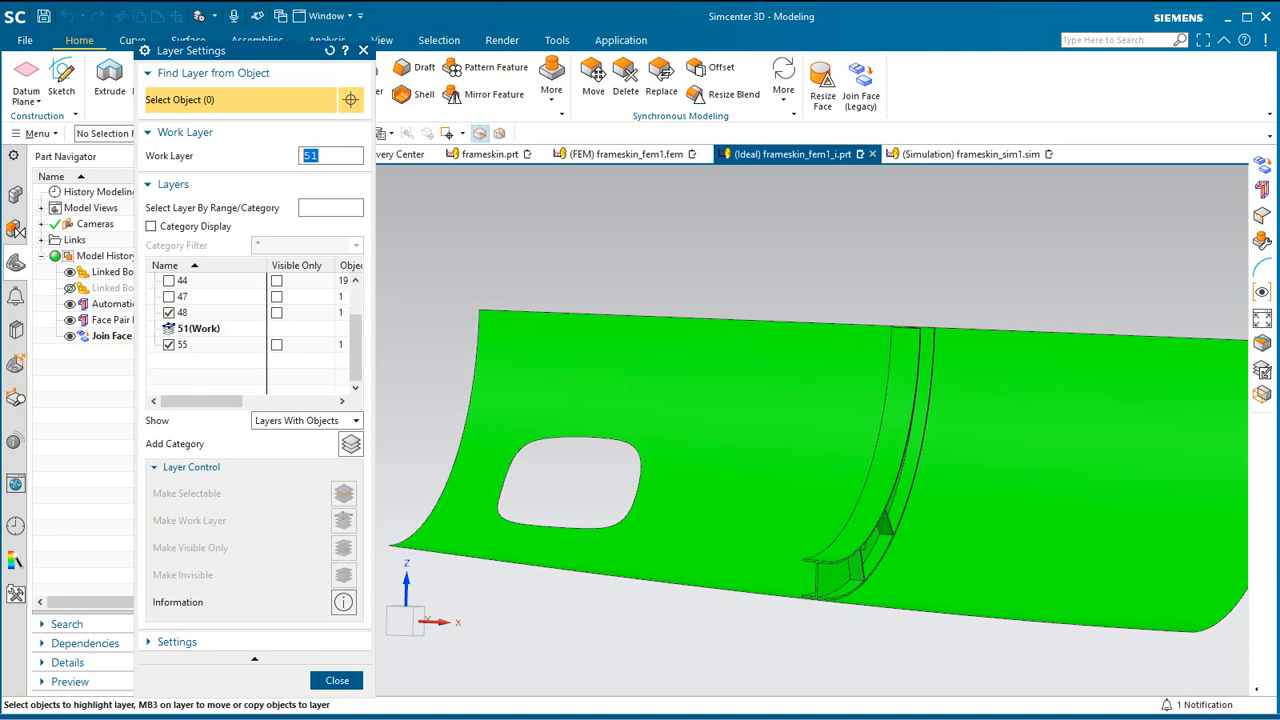
click(329, 684)
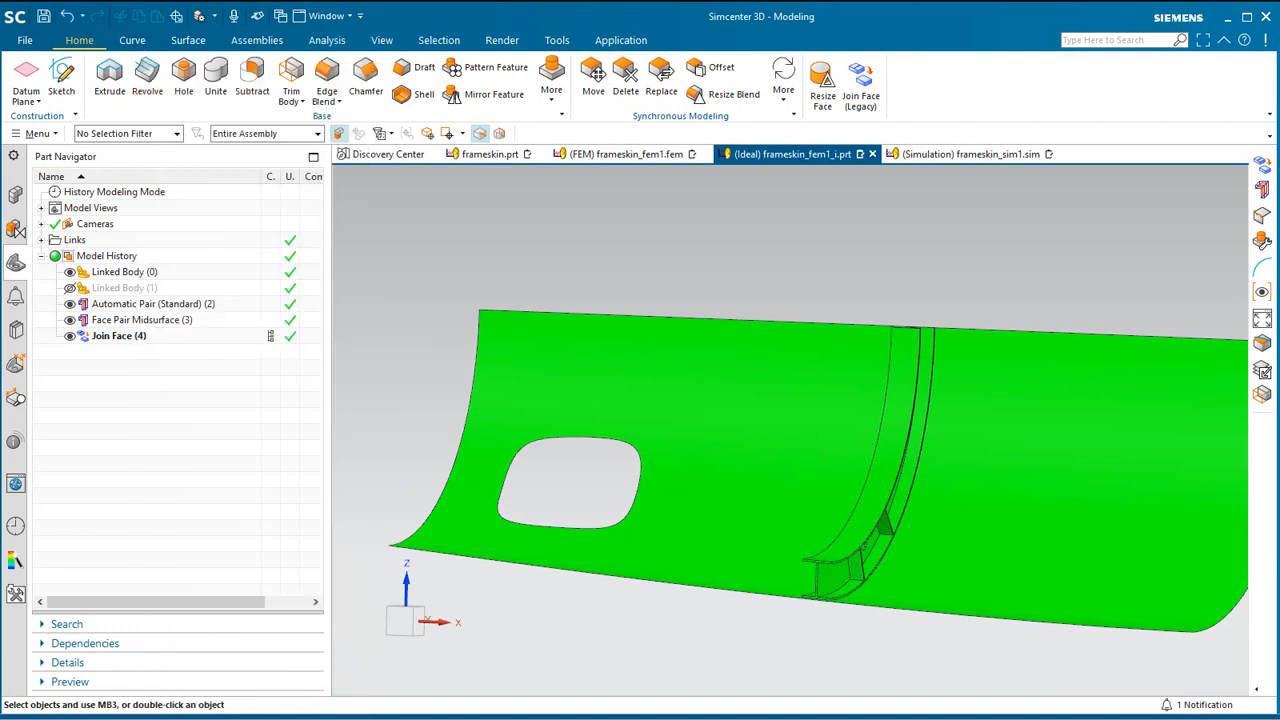
- Set the default colour for new objects to blue in the object preferences
click(38, 133)
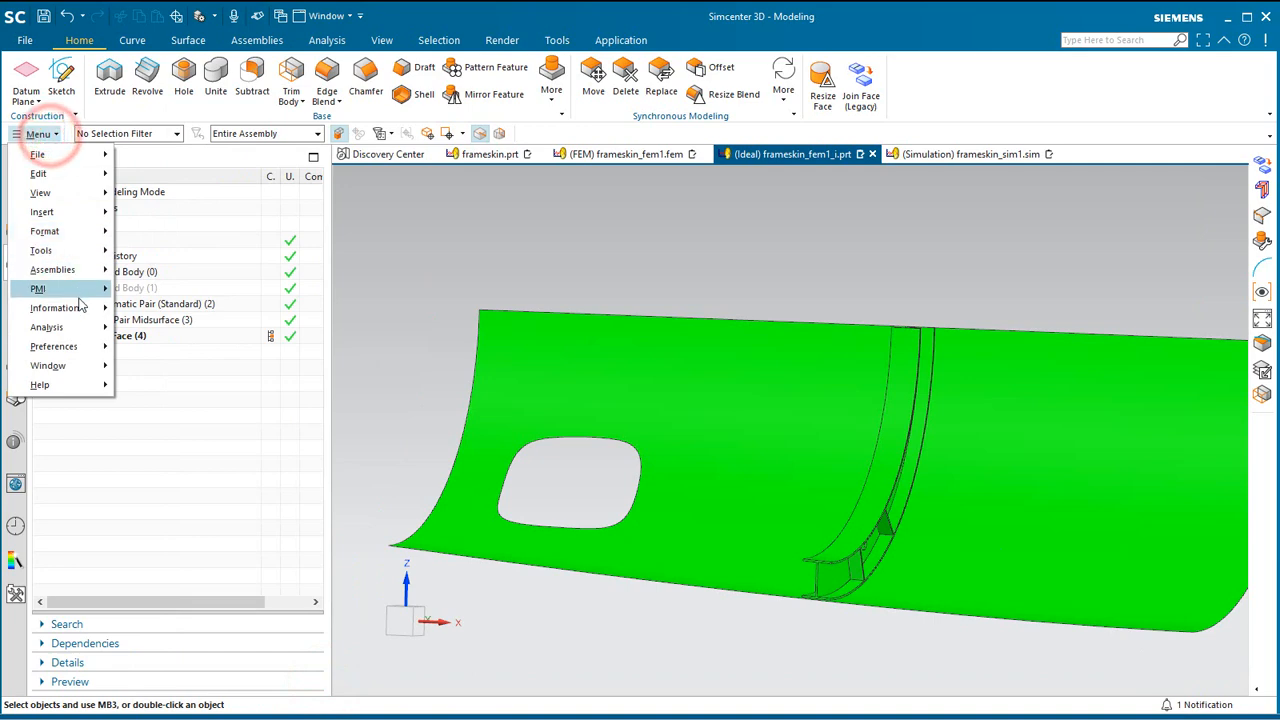
click(88, 346)
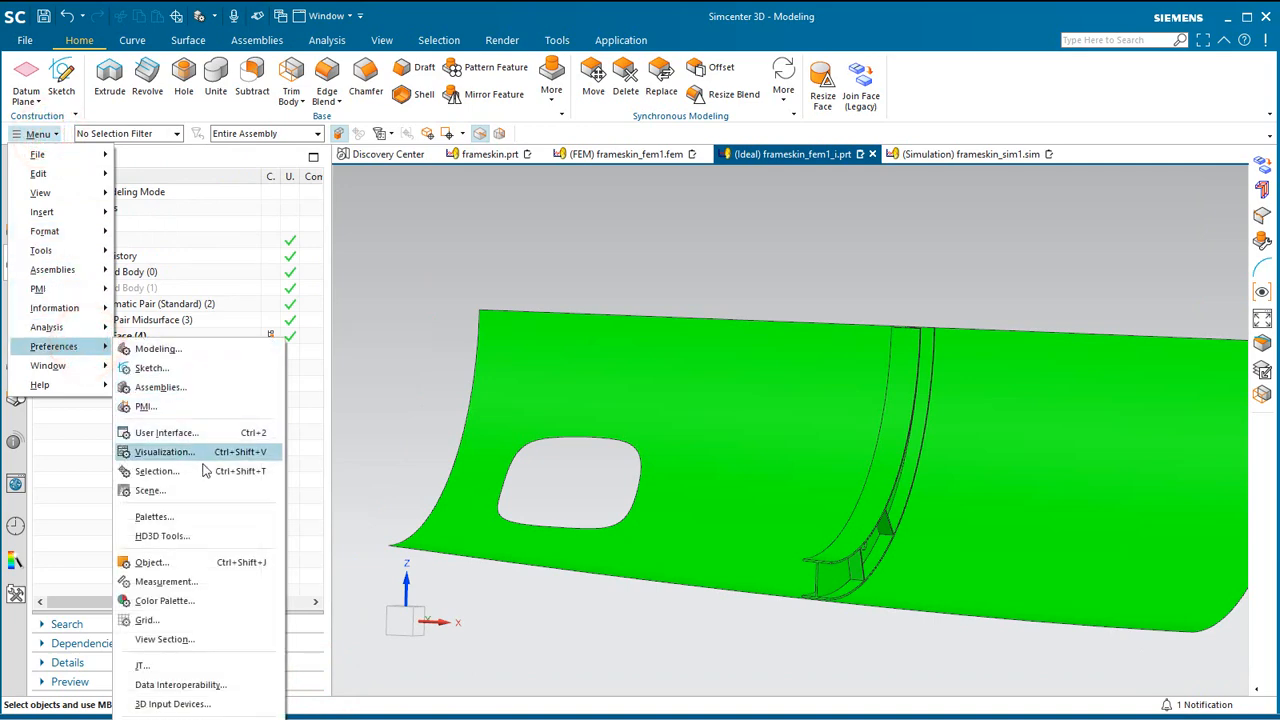
click(185, 562)
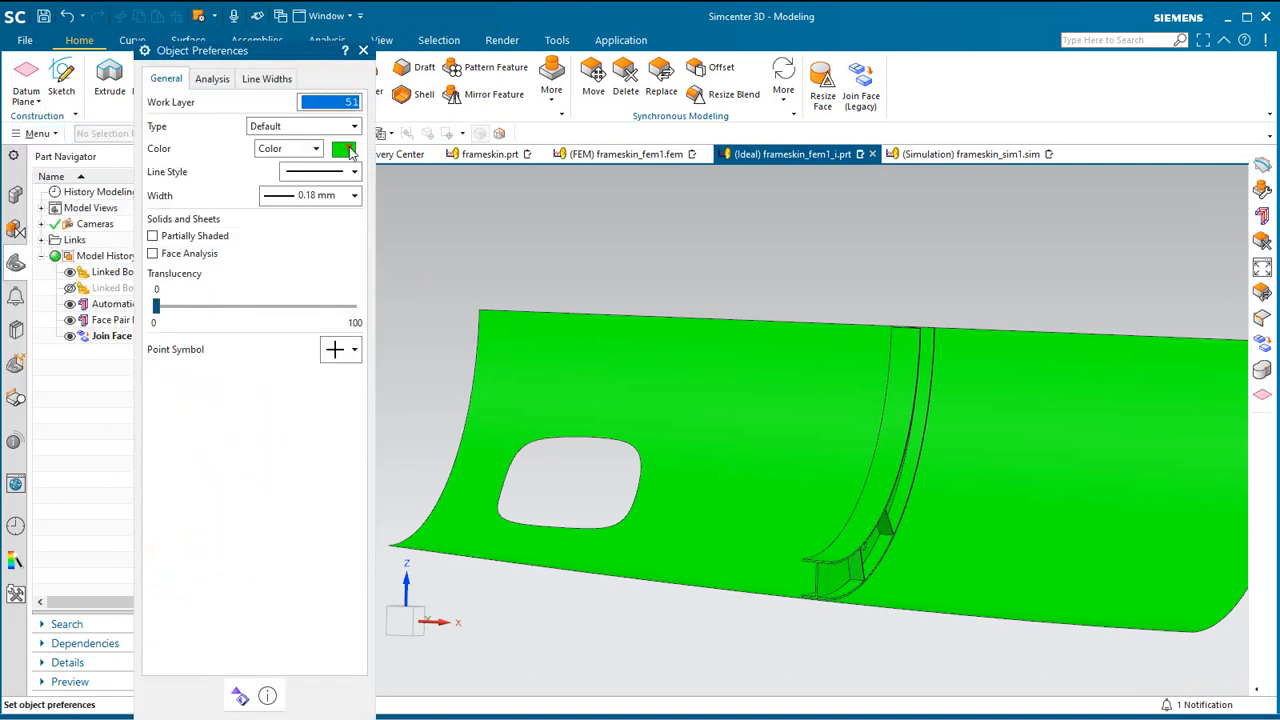
click(343, 150)
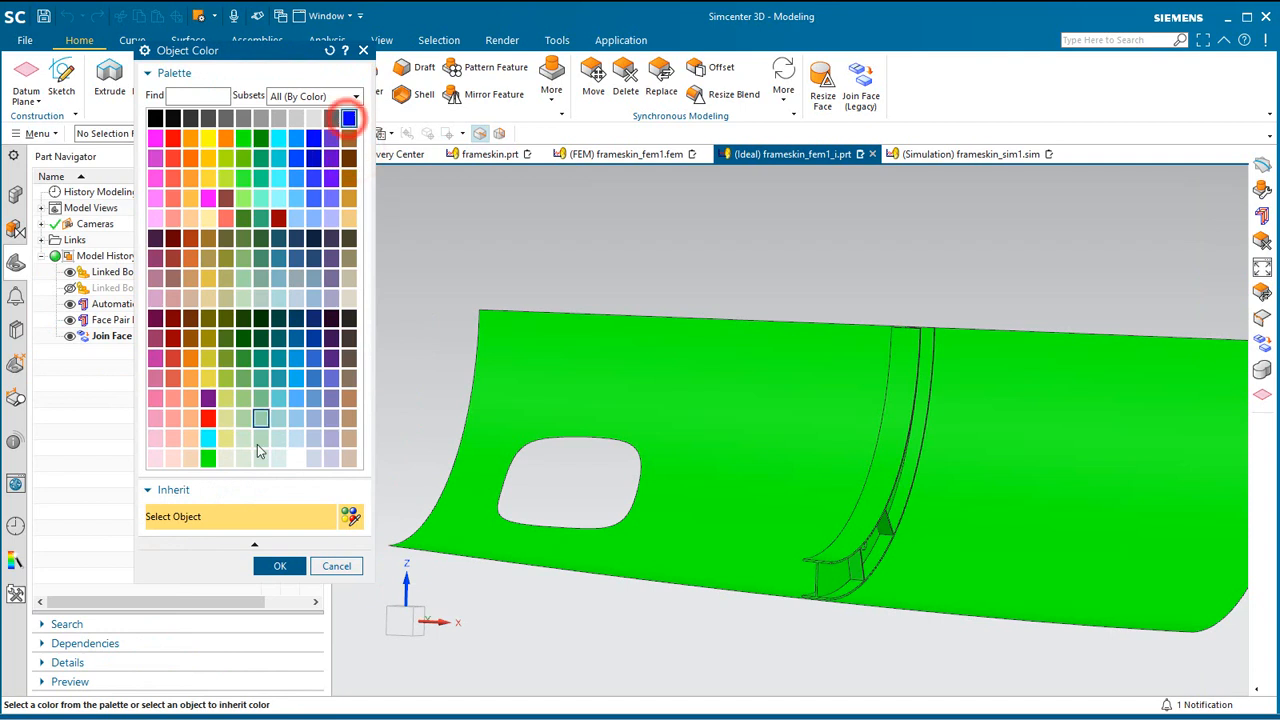
click(280, 566)
click(218, 712)
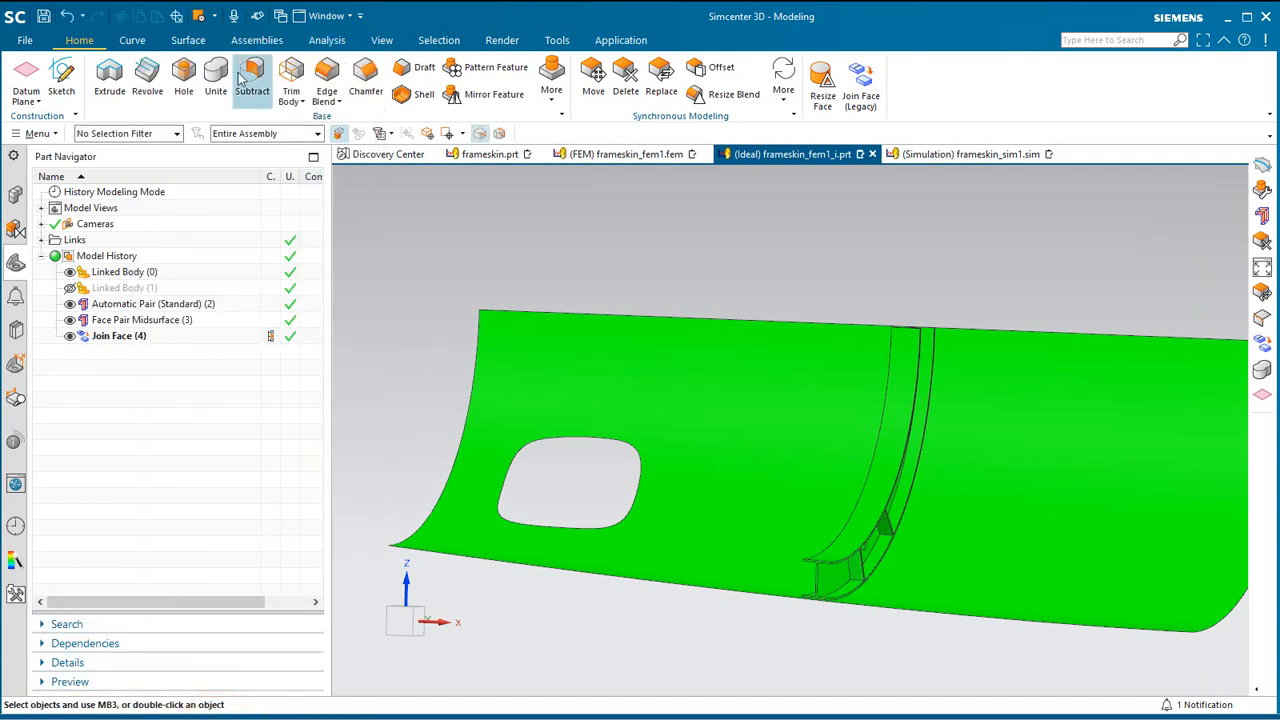
- Create intersection curves of the frame's inner flange face and the skin midsurface with the plane of the frame's web face
click(132, 40)
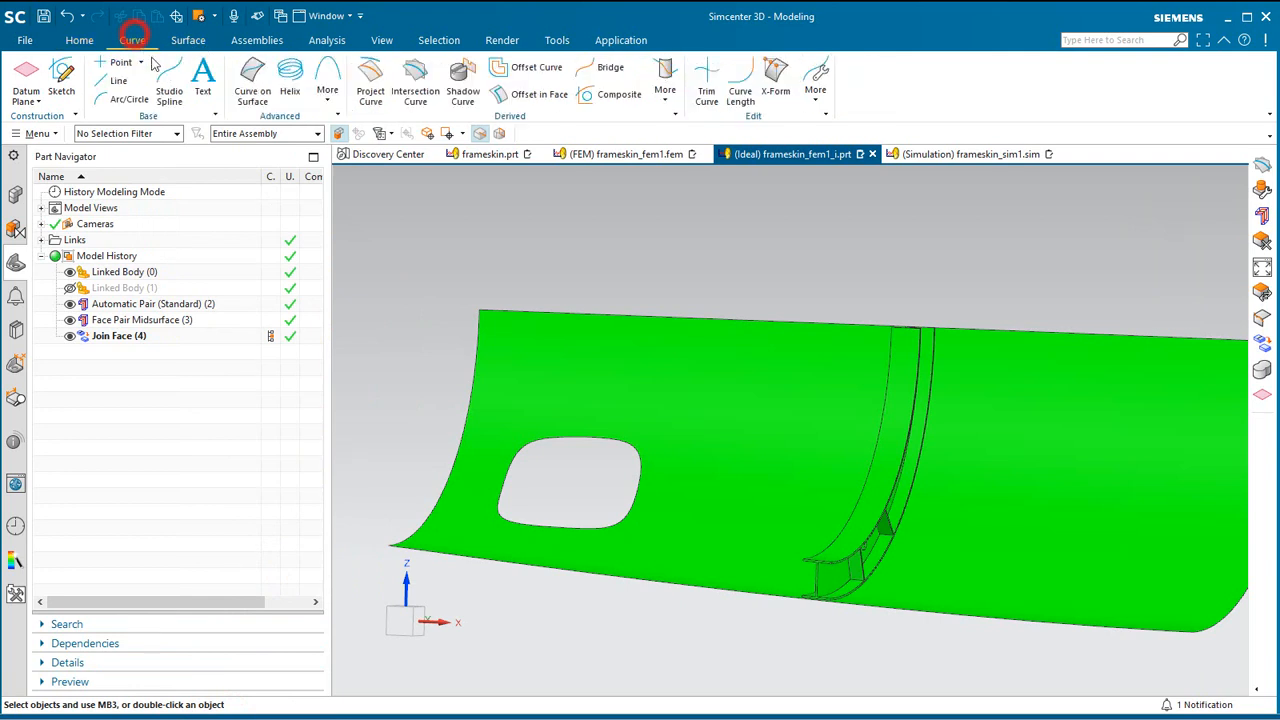
click(418, 90)
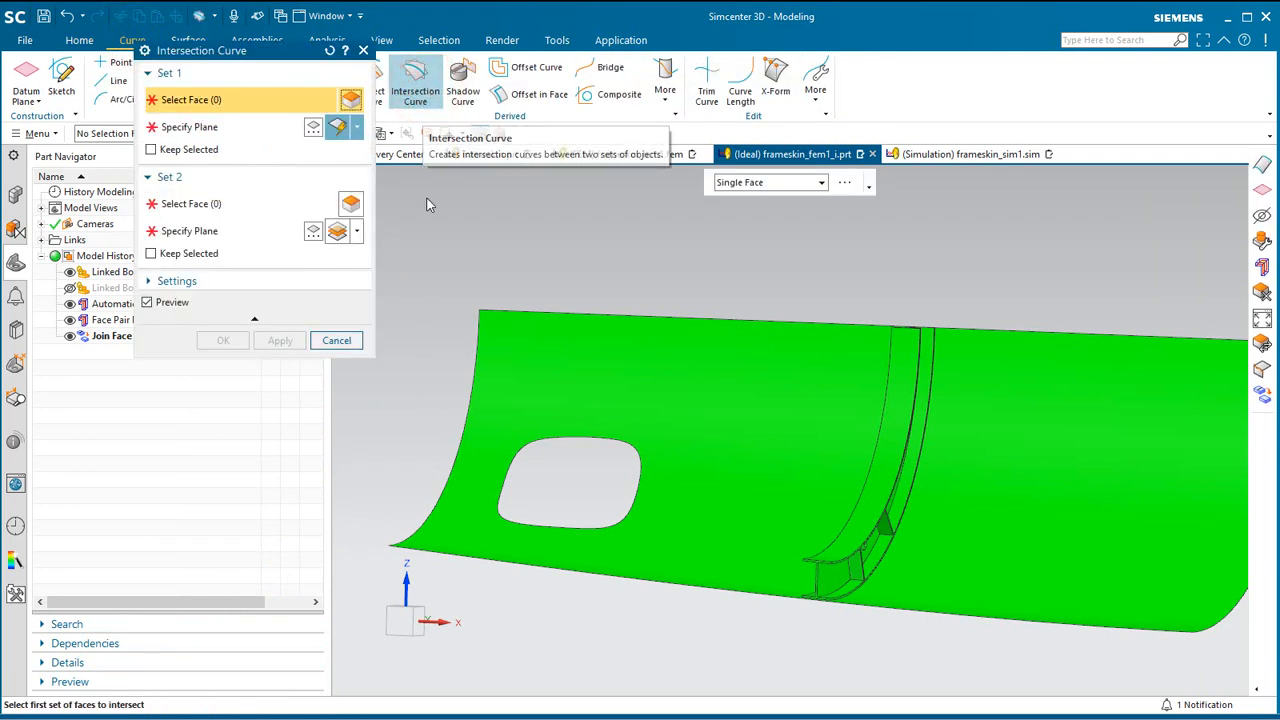
click(890, 437)
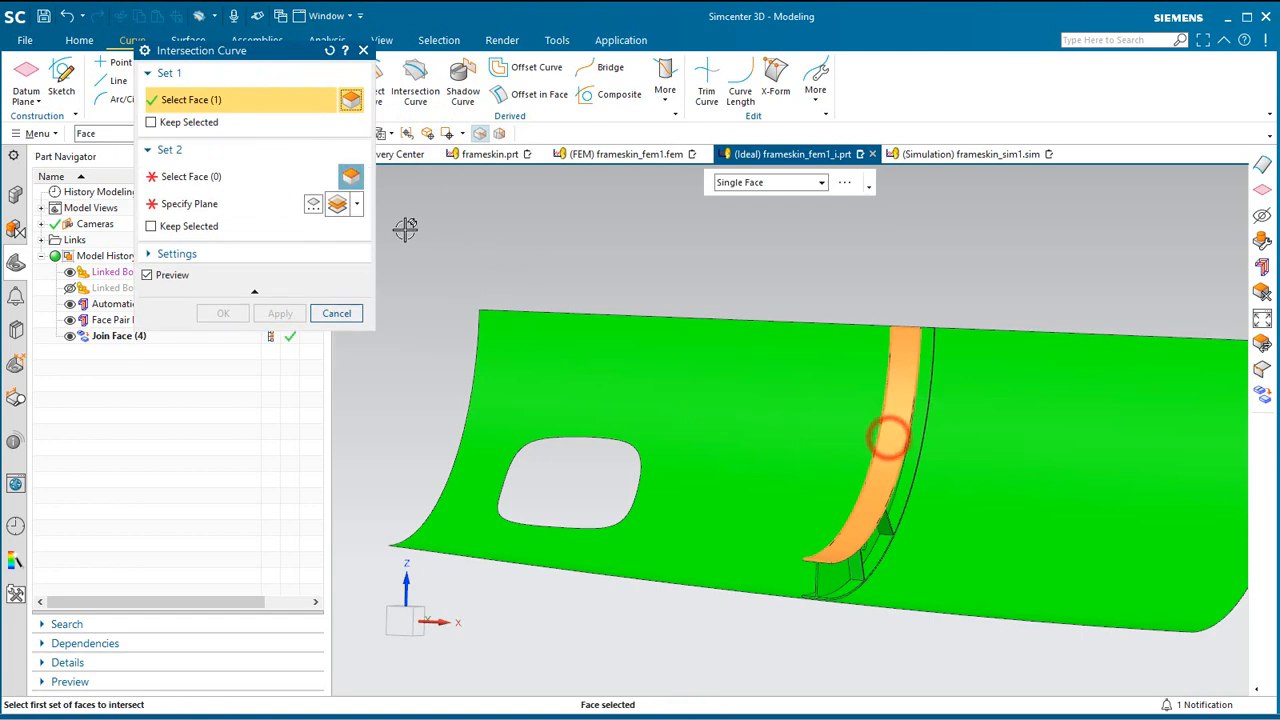
click(722, 456)
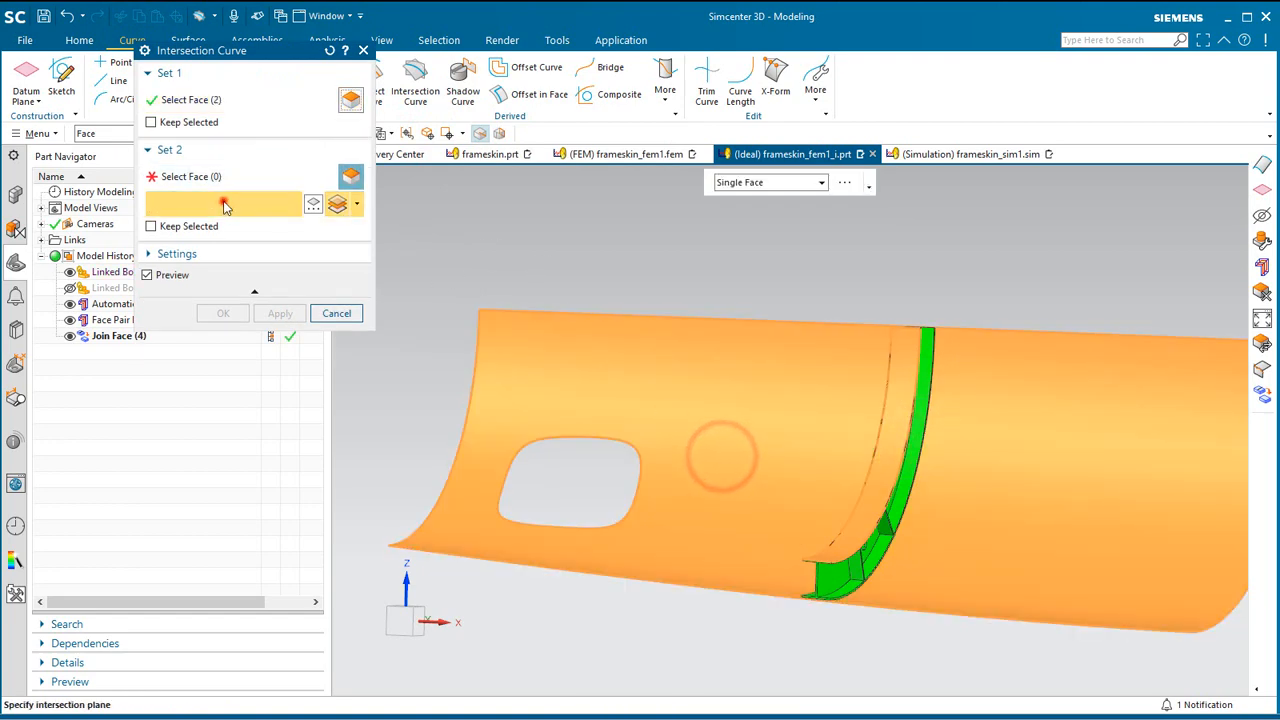
click(228, 200)
scroll(808, 597, up, 5)
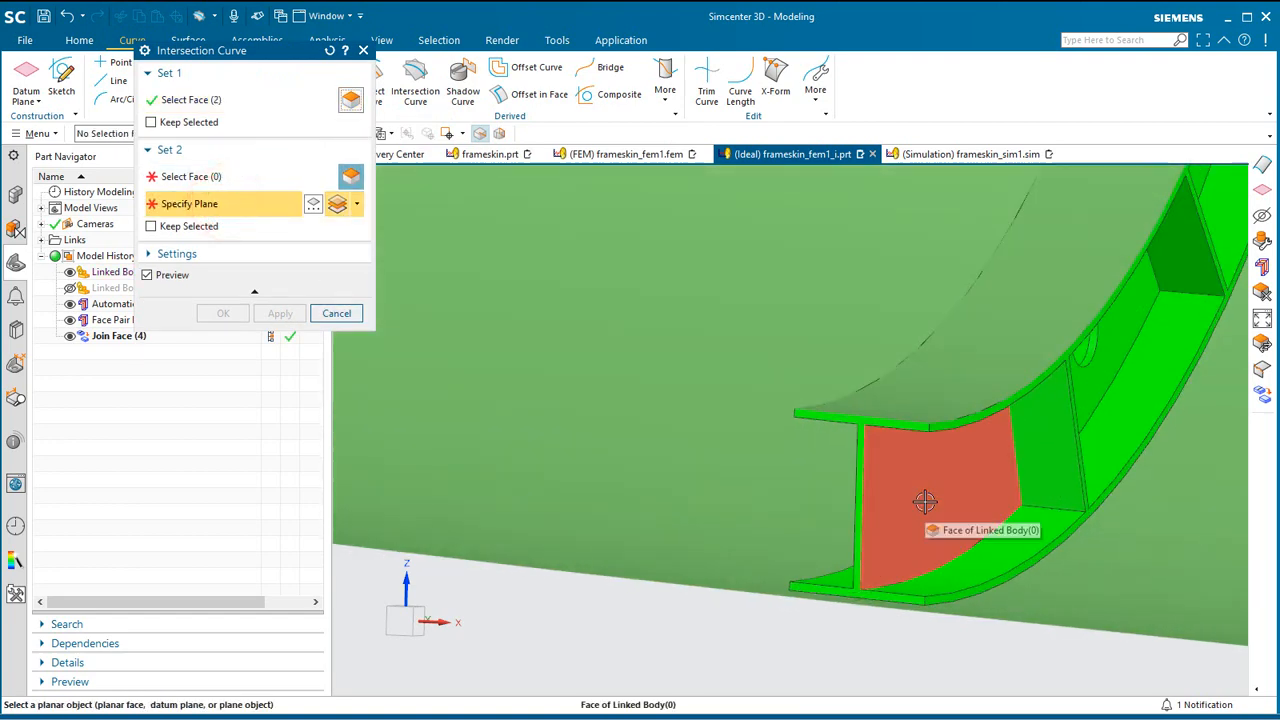
mouse_move(928, 502)
middle_down()
mouse_move(914, 502)
mouse_move(930, 504)
middle_up()
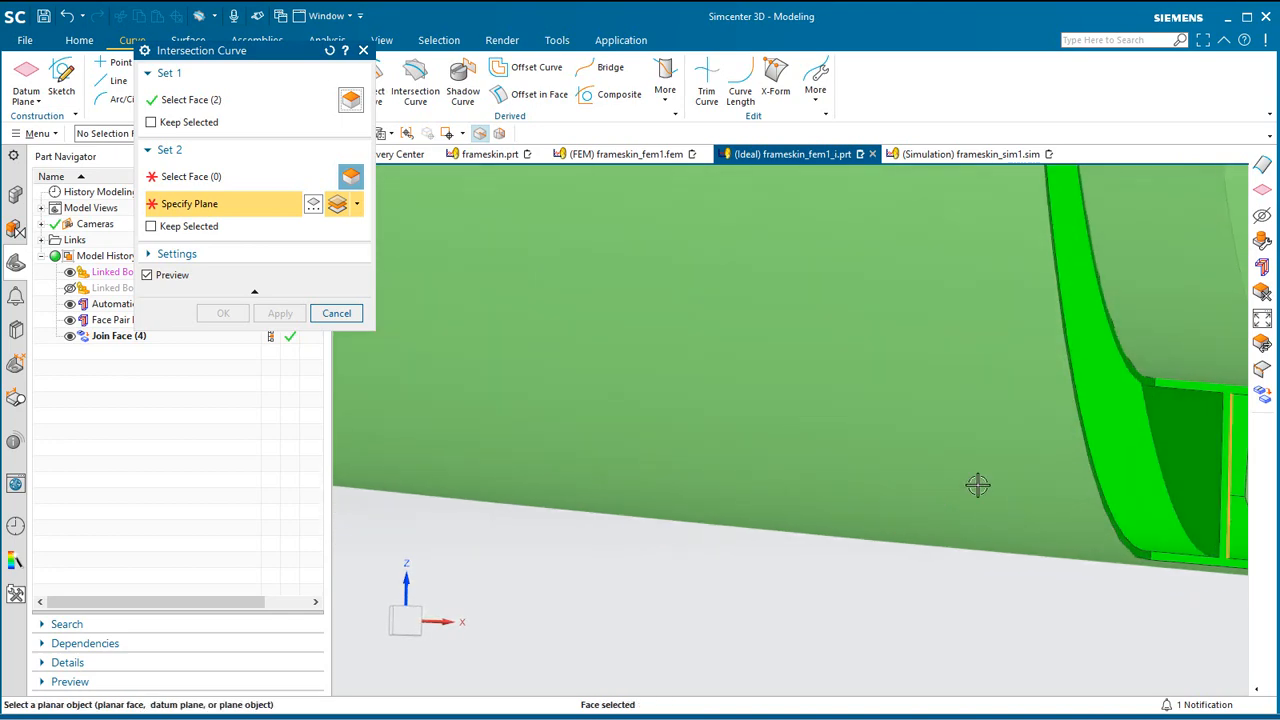
click(1186, 453)
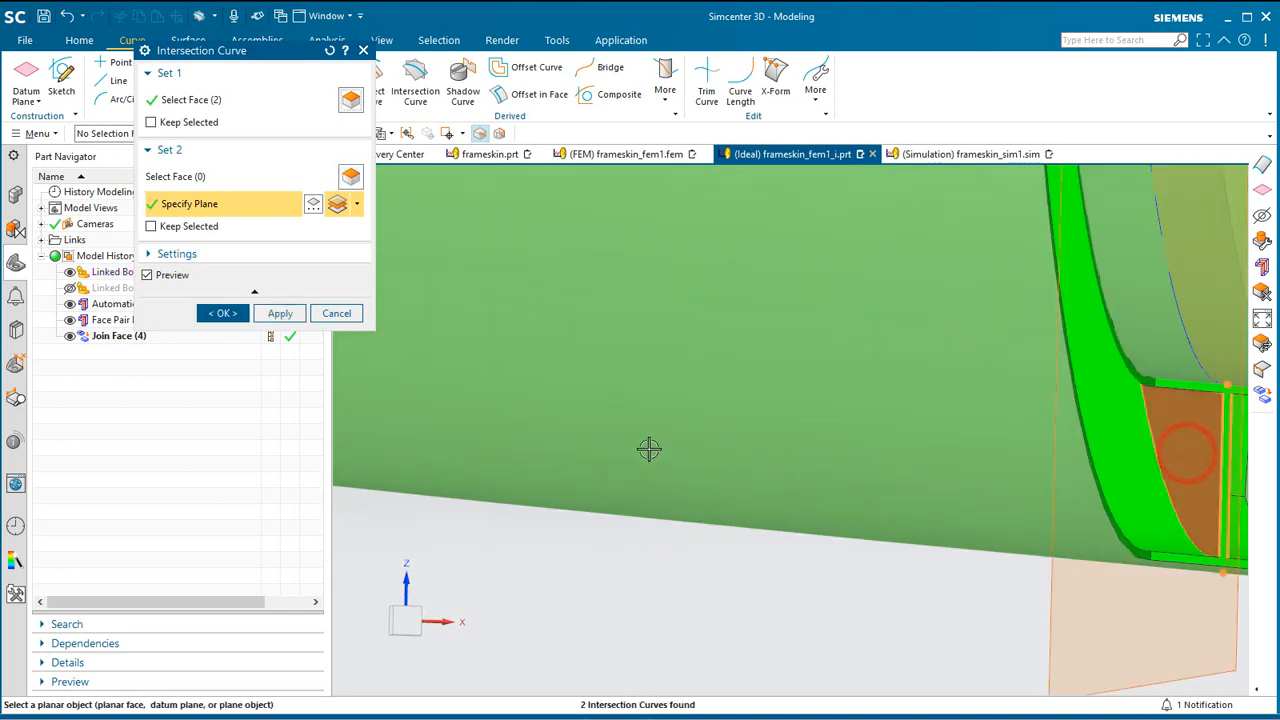
scroll(649, 449, down, 2)
click(222, 313)
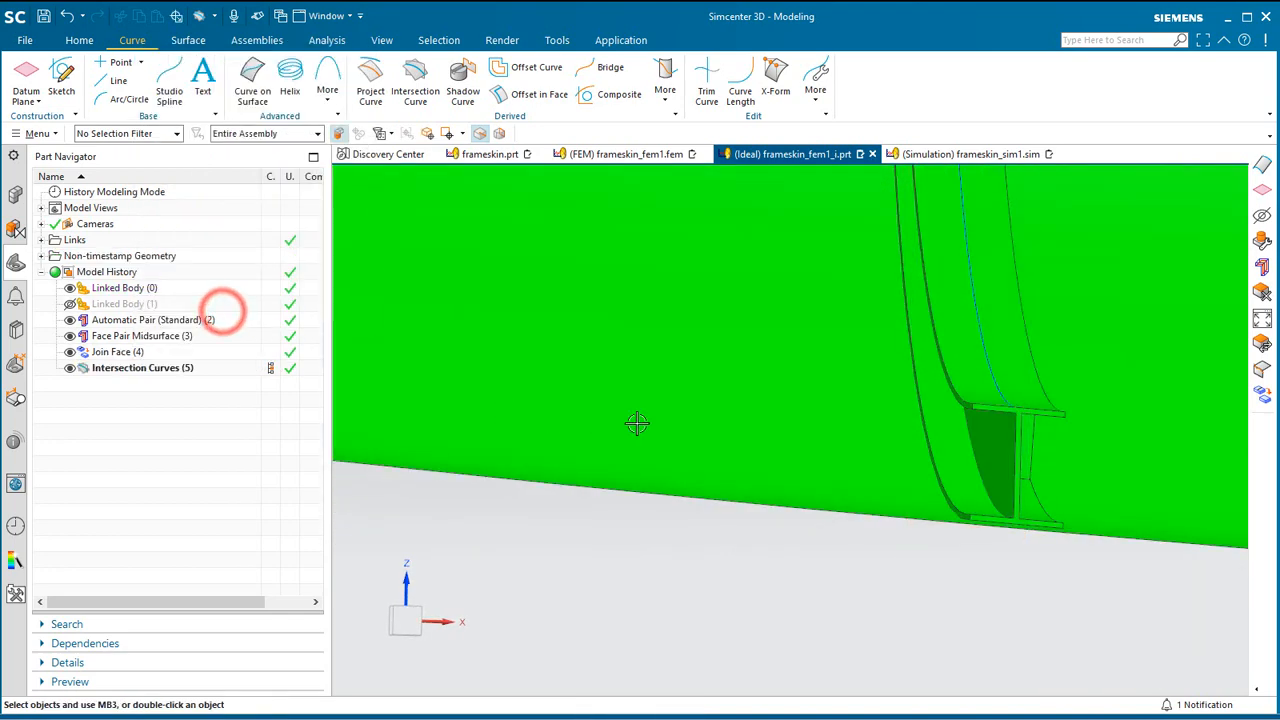
- Create a ruled surface between the flange and skin intersection curves, with Arc Length alignment and Solid body type
middle_drag(723, 423, 687, 406)
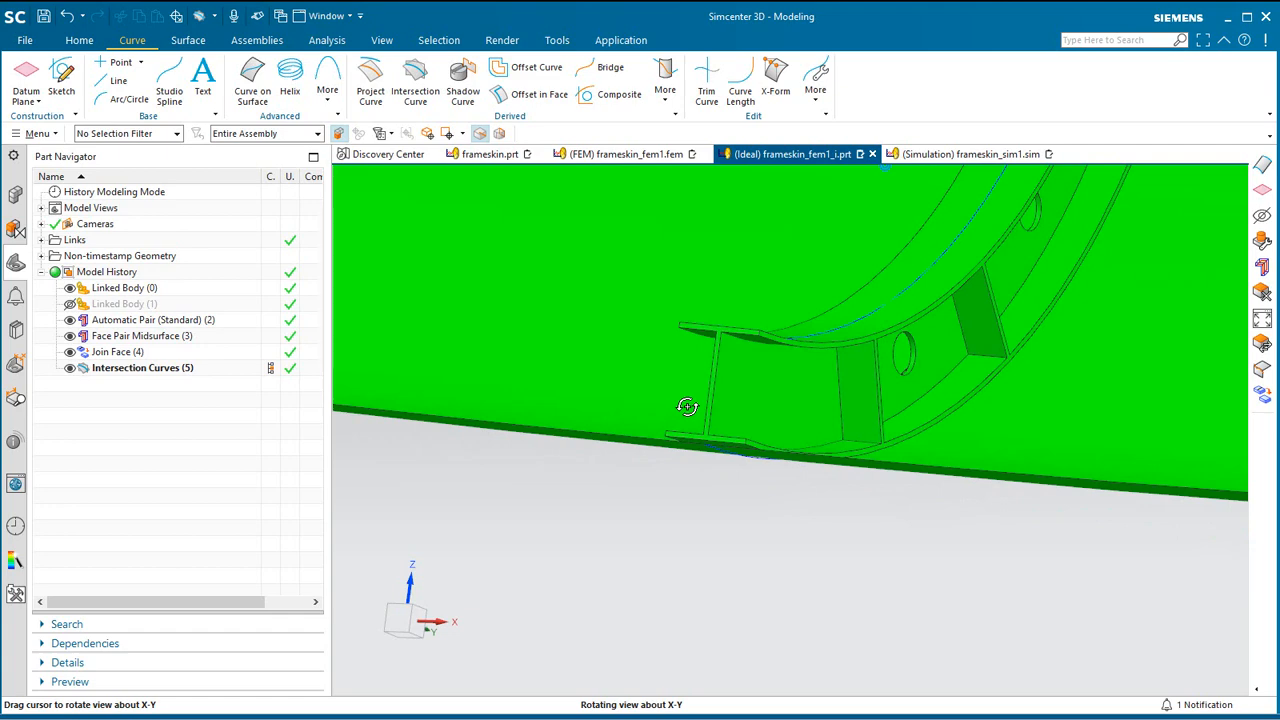
click(190, 40)
click(524, 80)
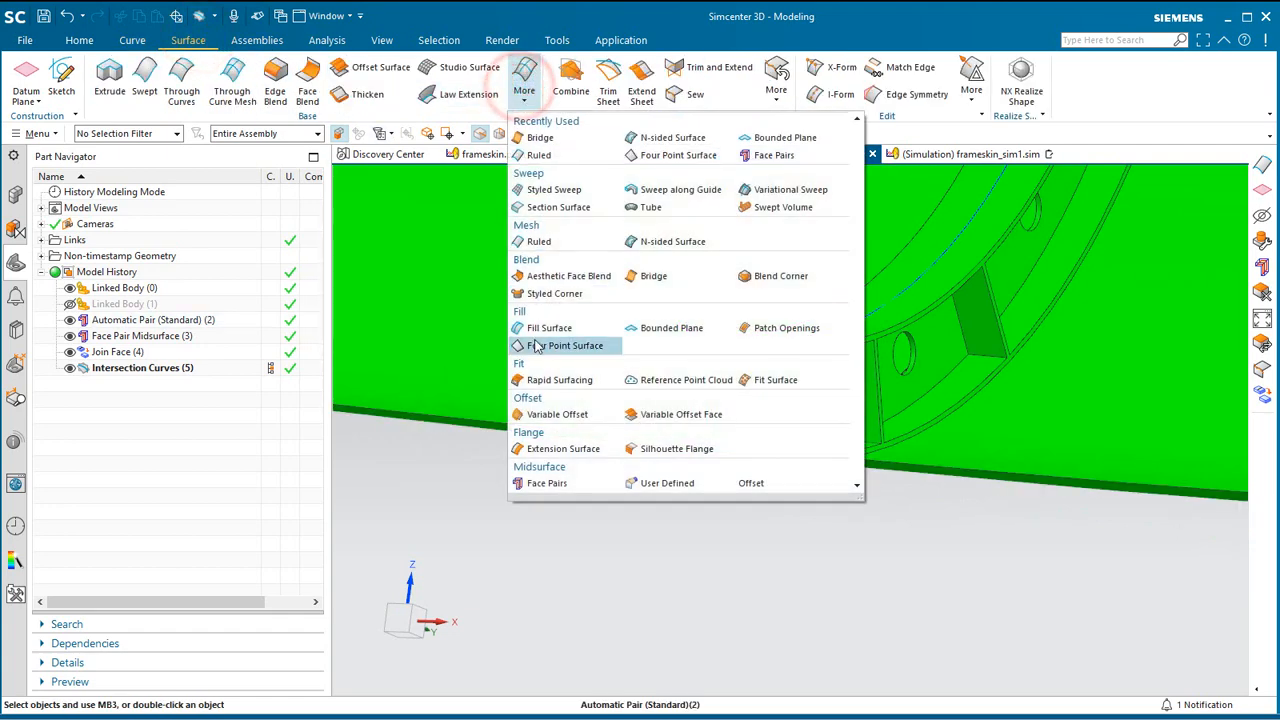
click(538, 241)
click(790, 328)
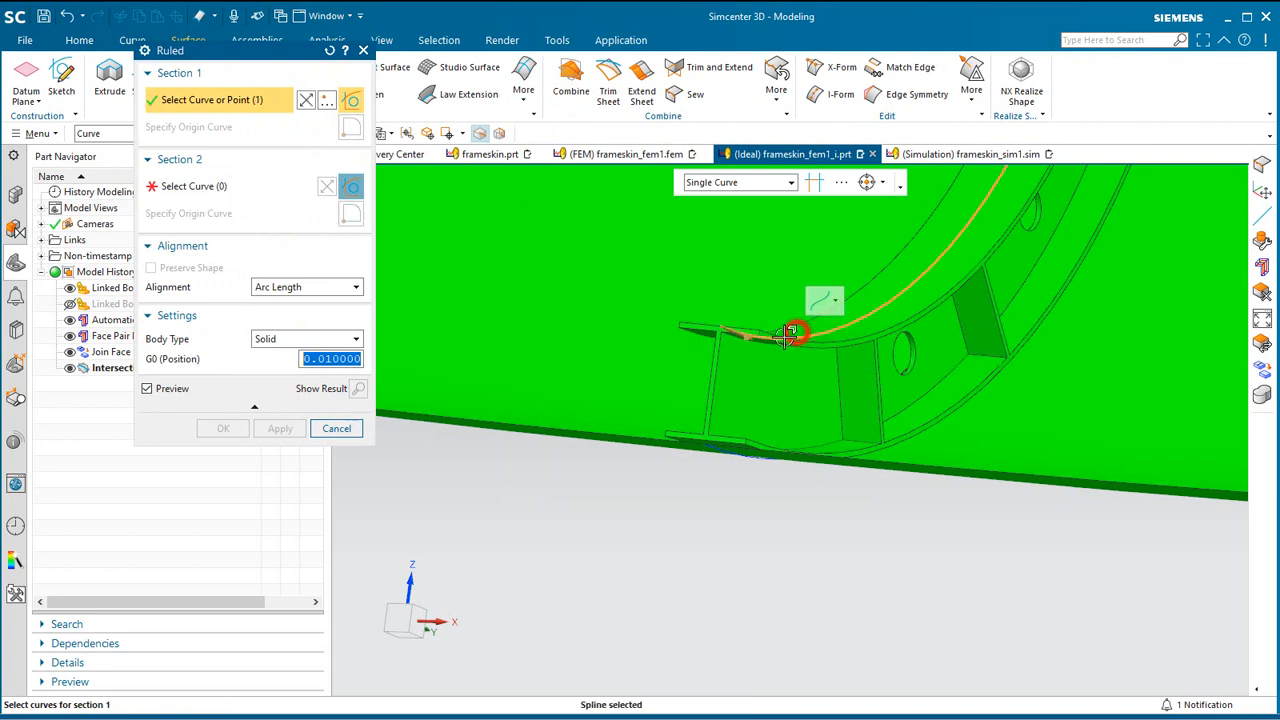
click(742, 458)
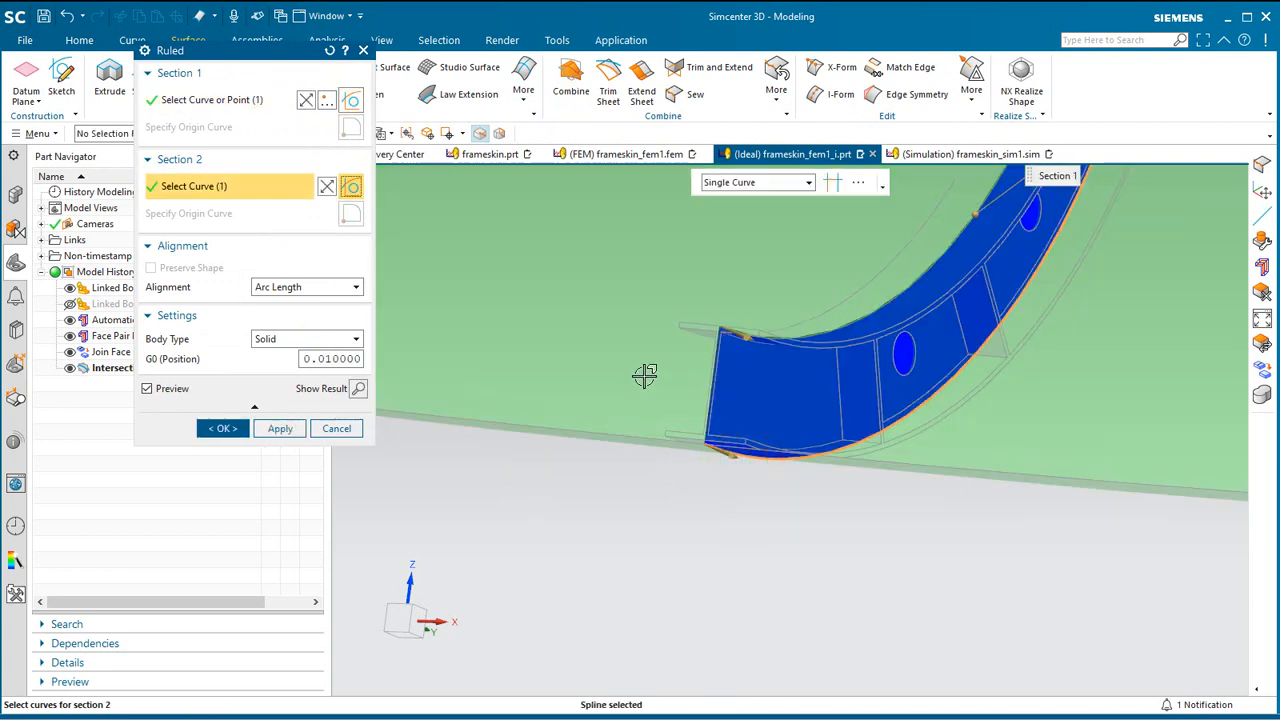
middle_drag(644, 382, 631, 514)
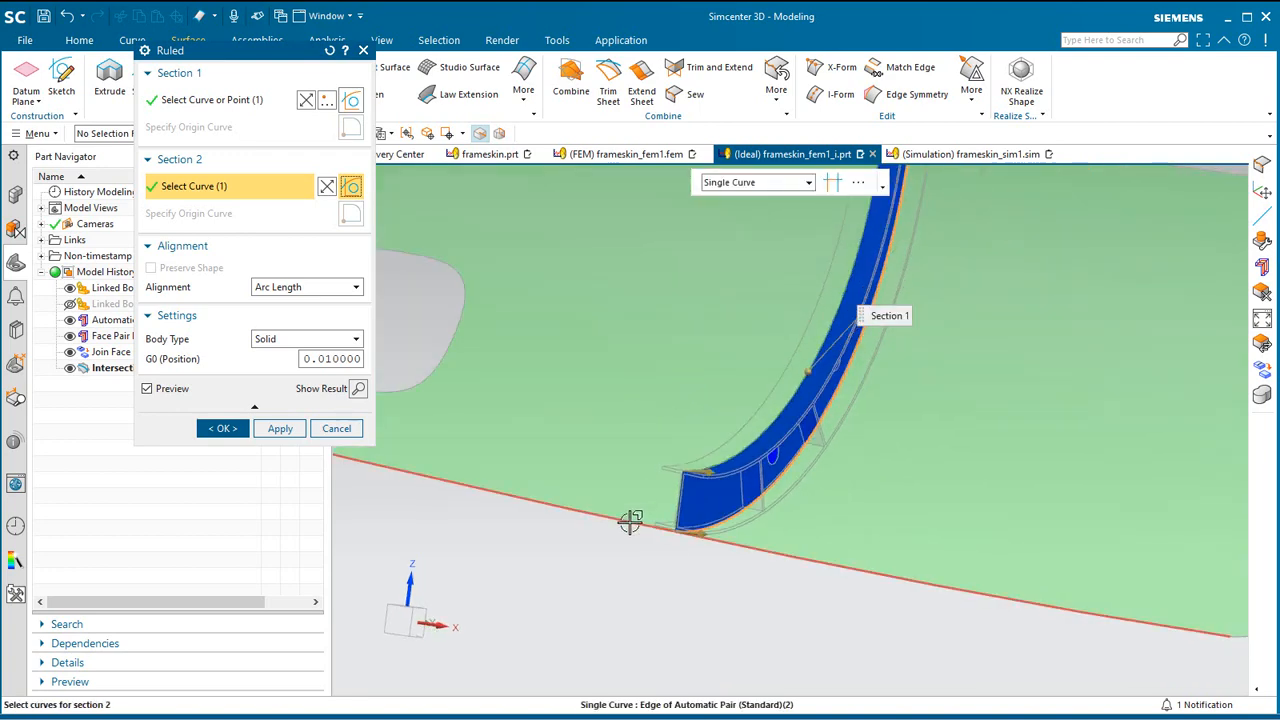
click(224, 429)
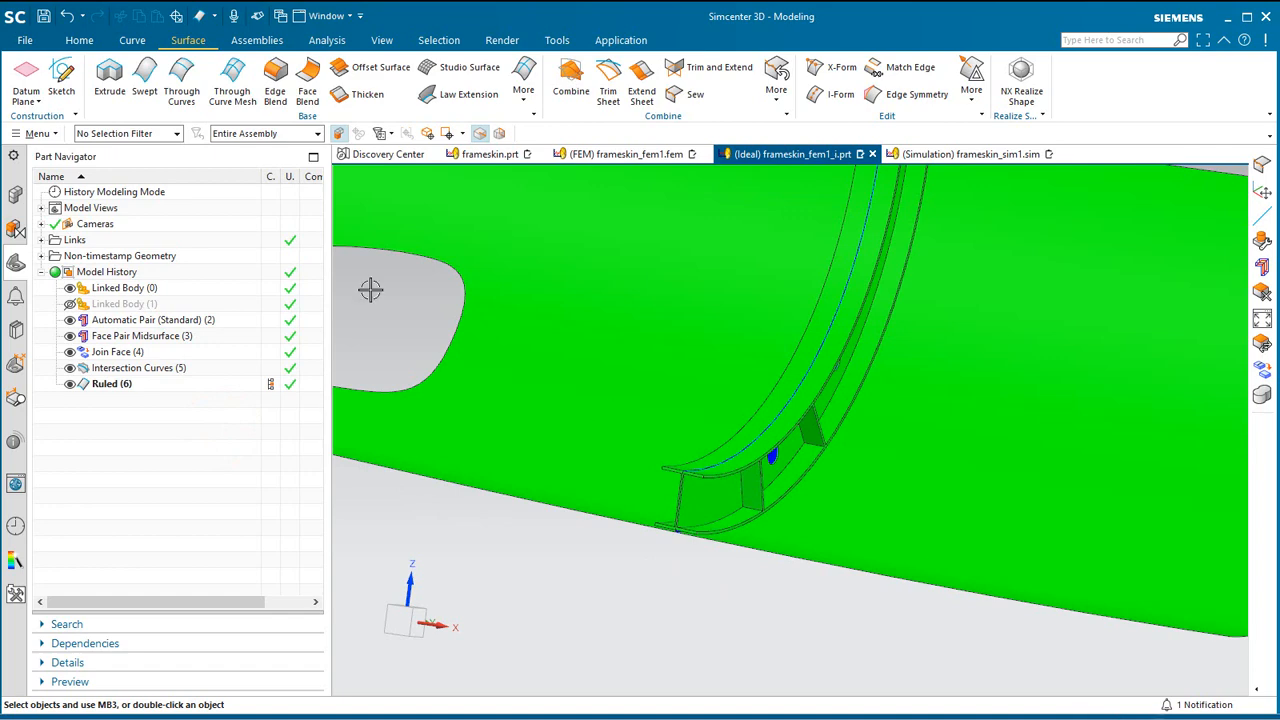
- Set the idealized part's work layer to 52 and turn off layer 55 to hide the original linked bodies
click(38, 133)
click(66, 230)
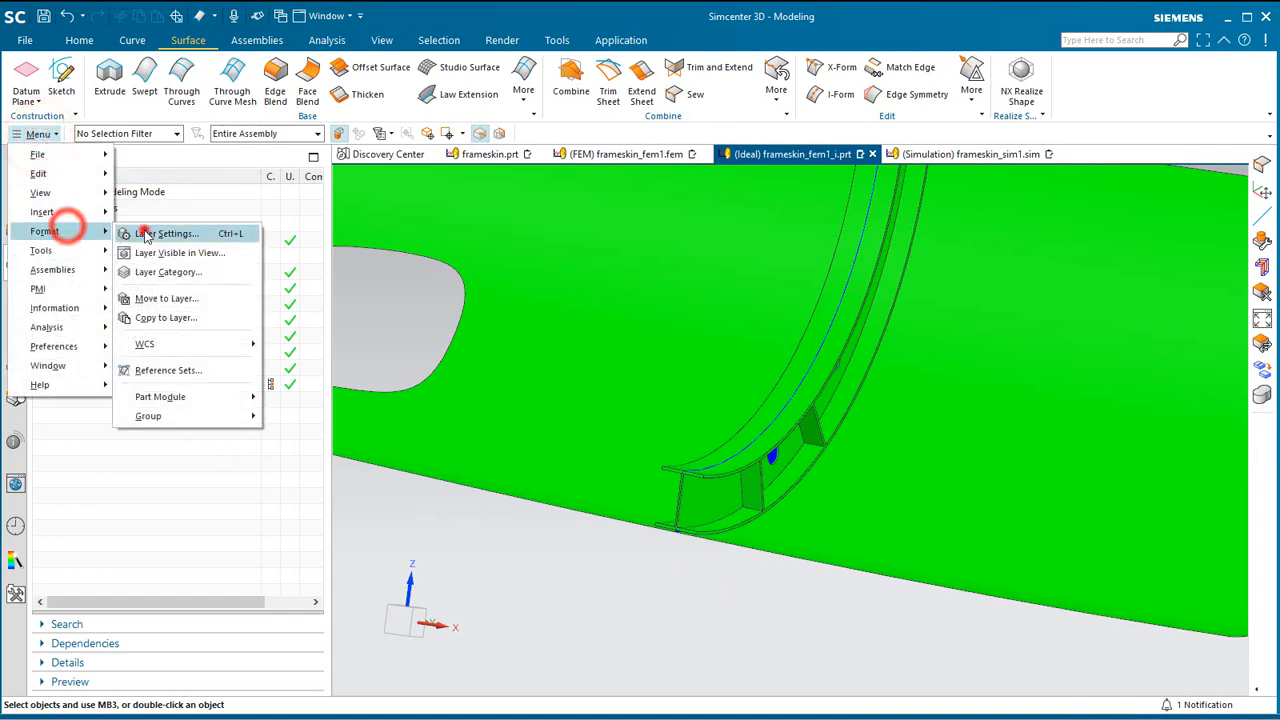
click(147, 234)
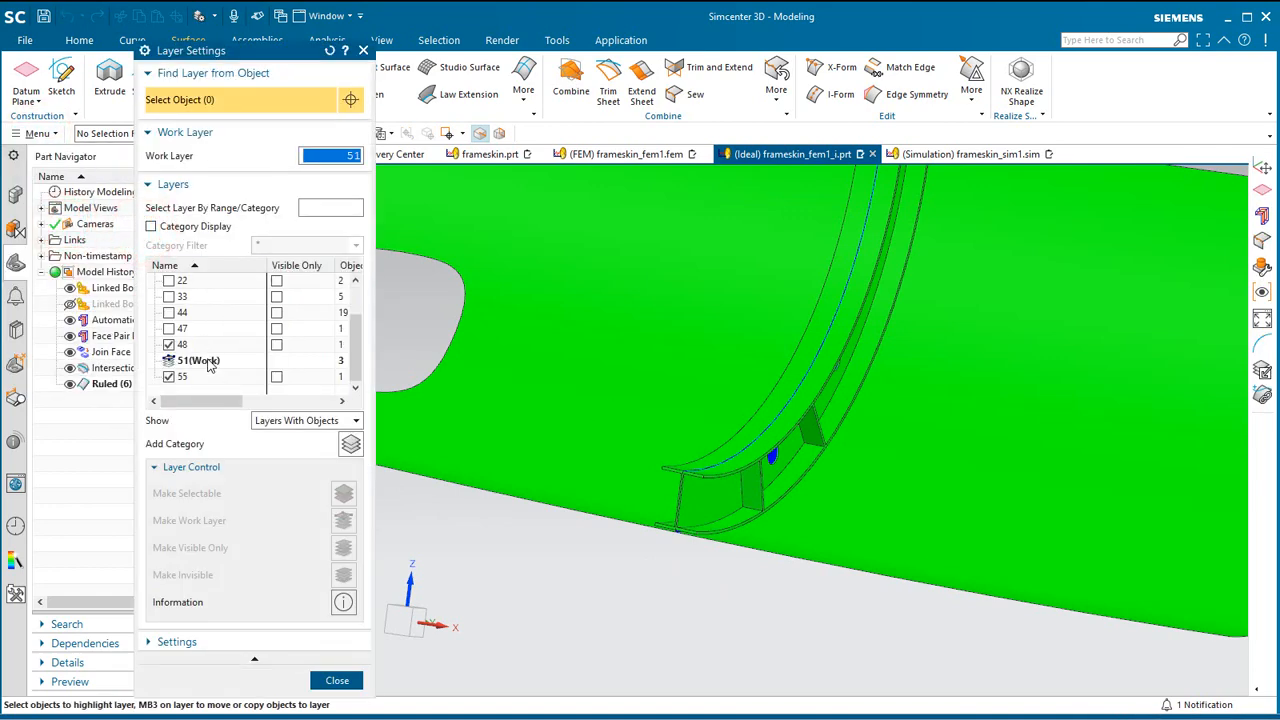
key(Return)
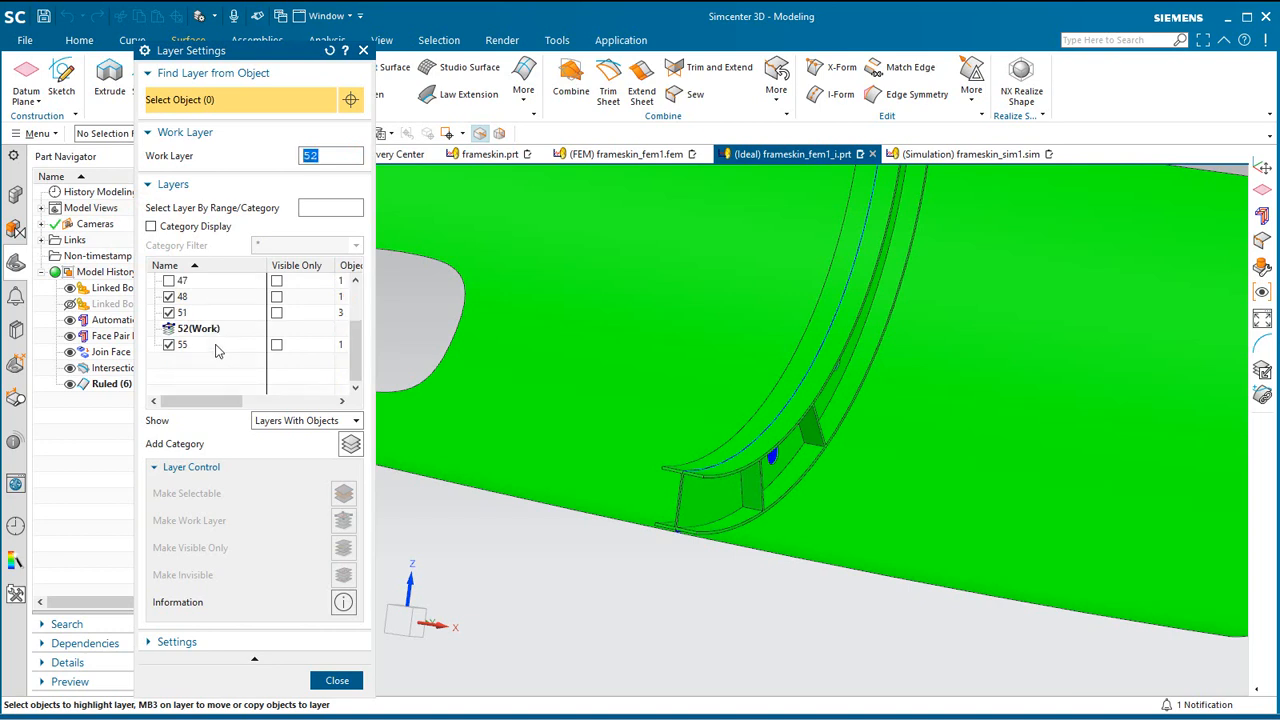
click(170, 344)
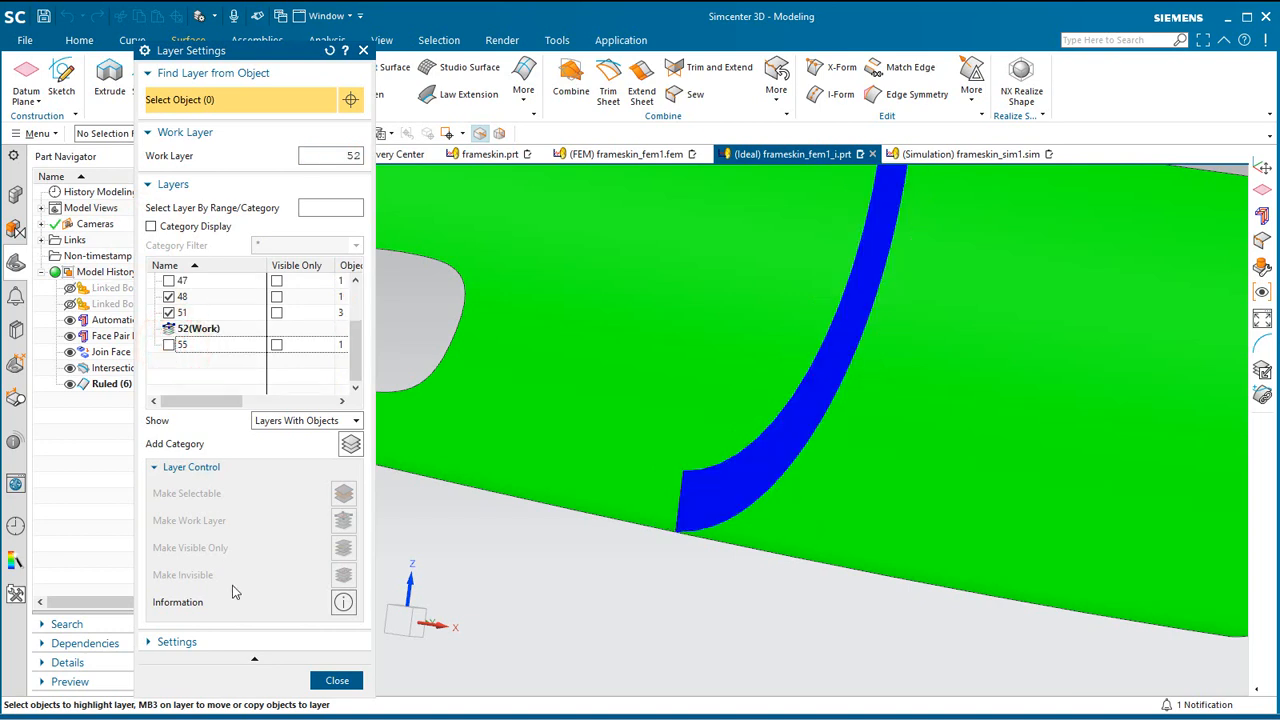
click(336, 681)
- Rotate the work coordinate system about its XC axis by one 22.5-degree snap increment, tilting YC downward
scroll(1023, 606, up, 5)
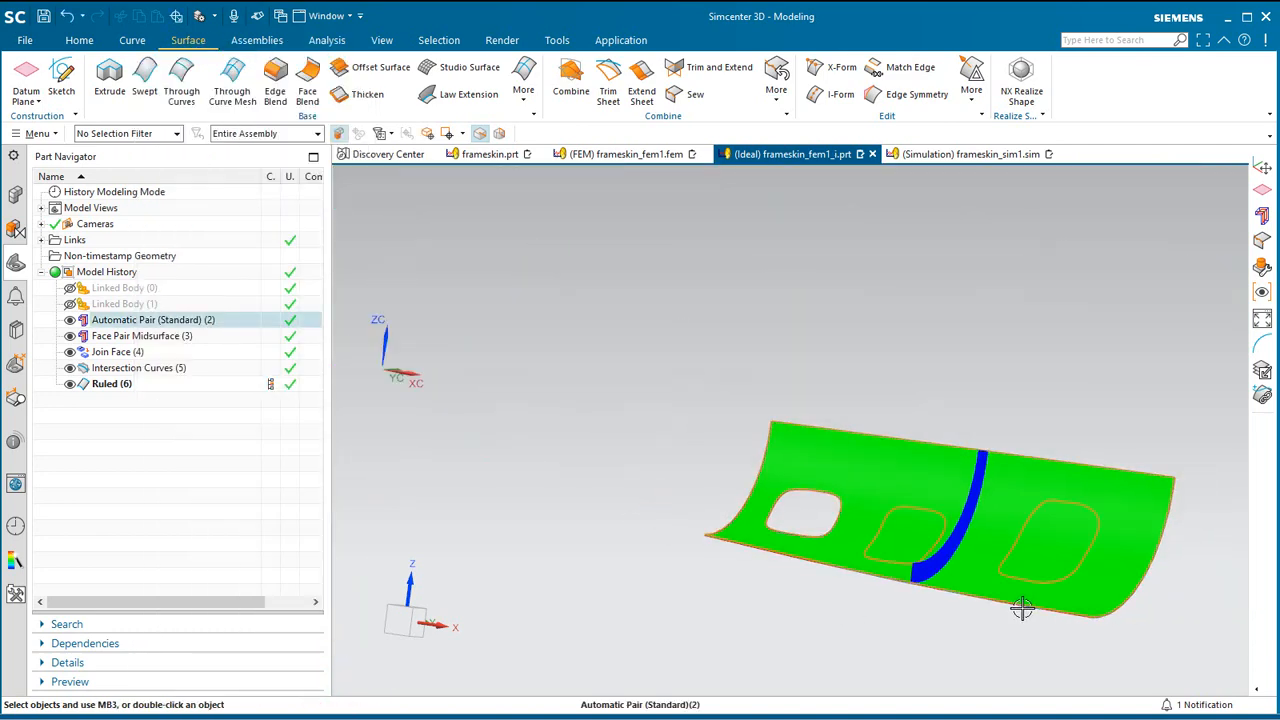
middle_drag(1010, 610, 971, 606)
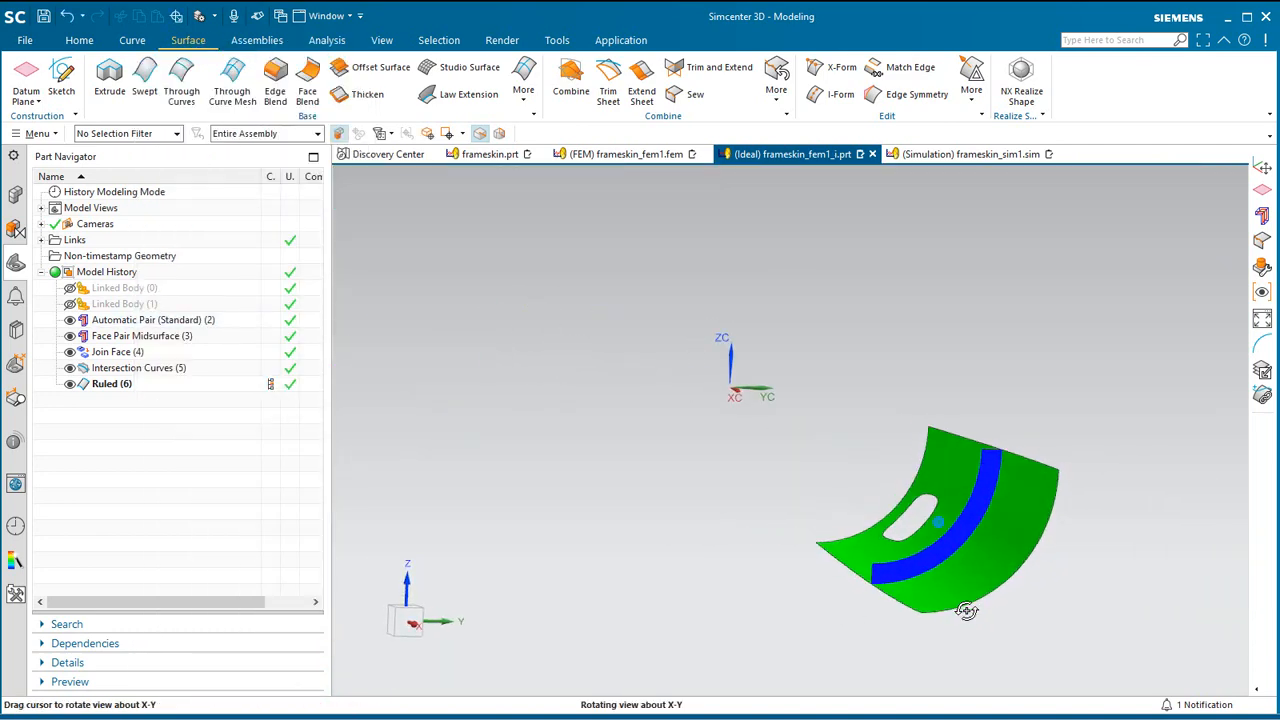
scroll(973, 600, down, 2)
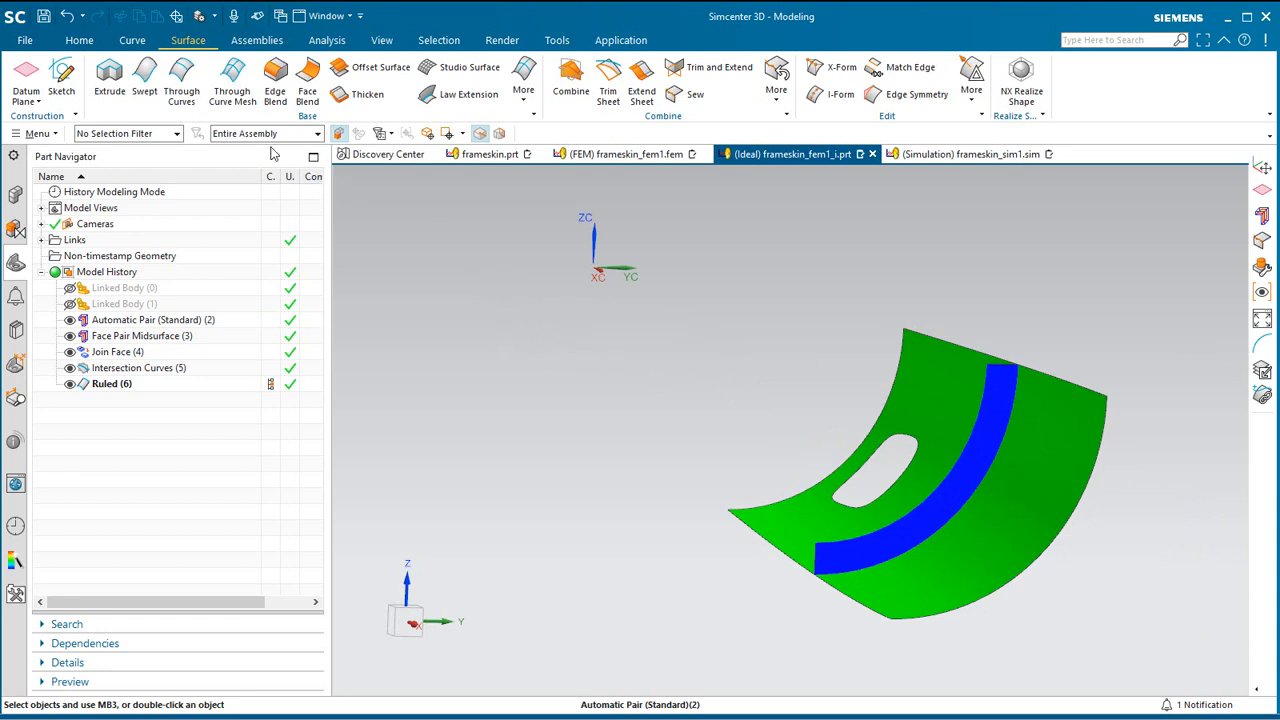
click(30, 76)
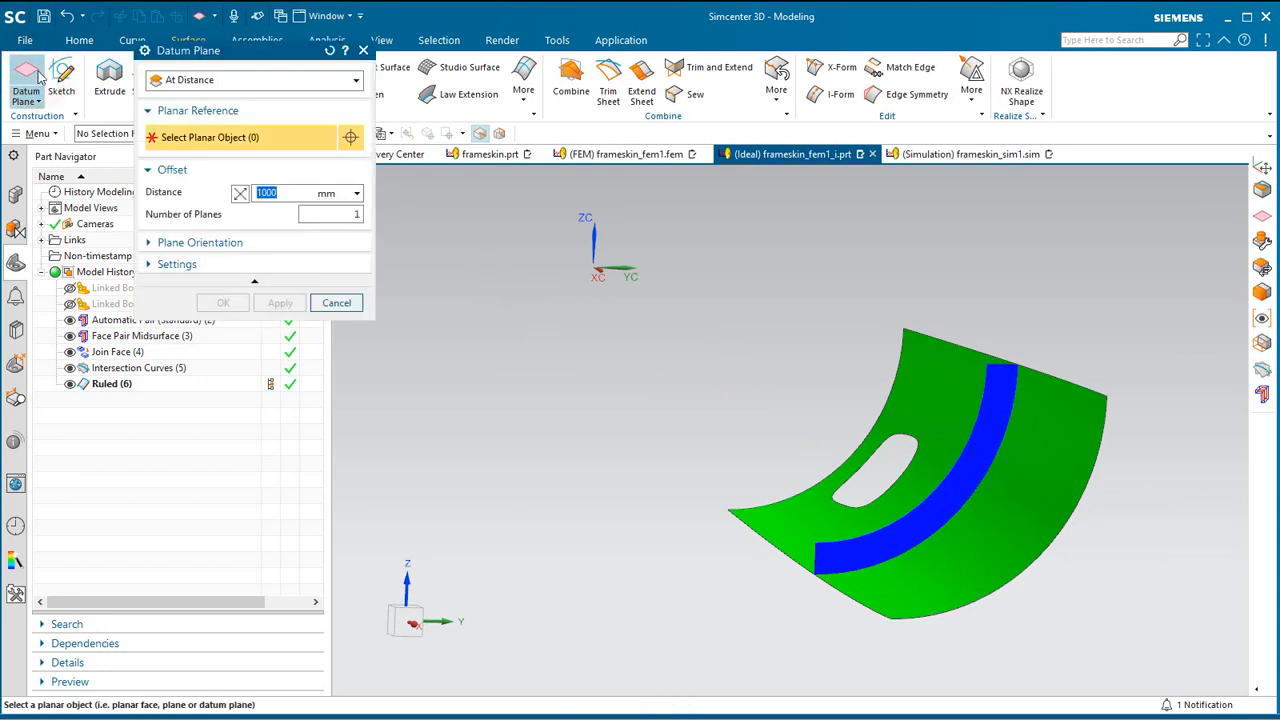
click(337, 303)
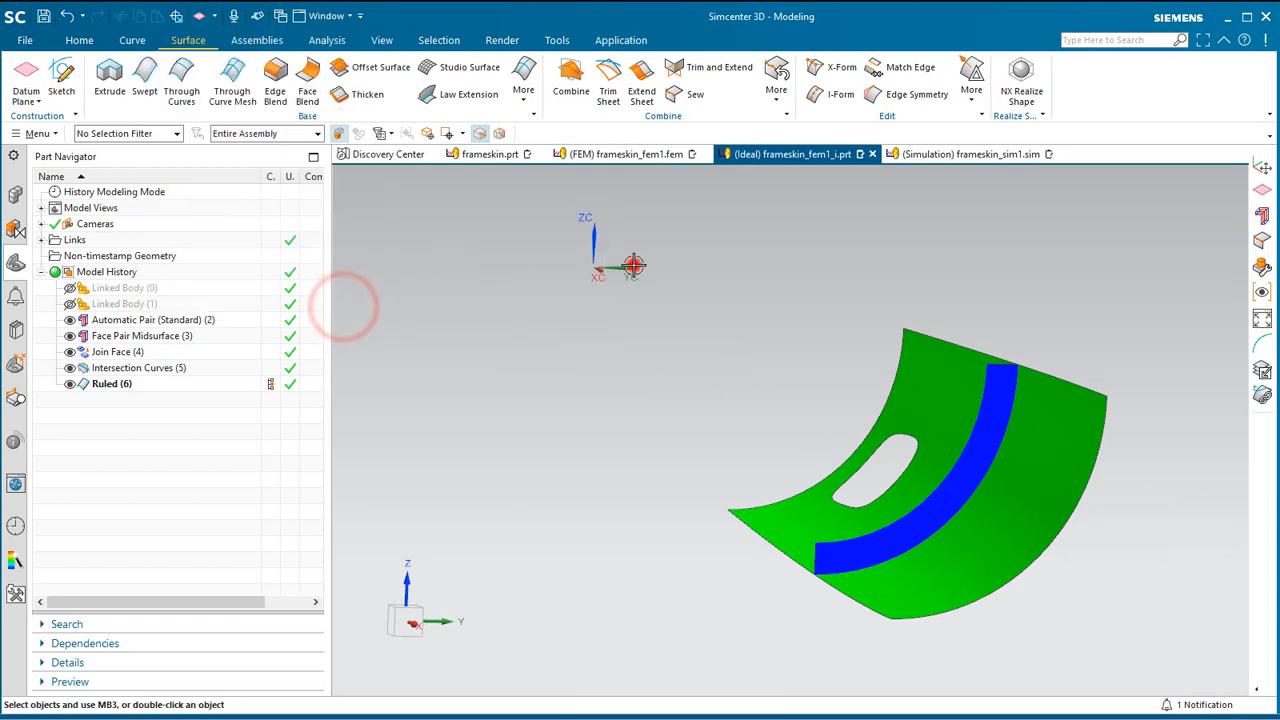
double_click(630, 268)
click(636, 228)
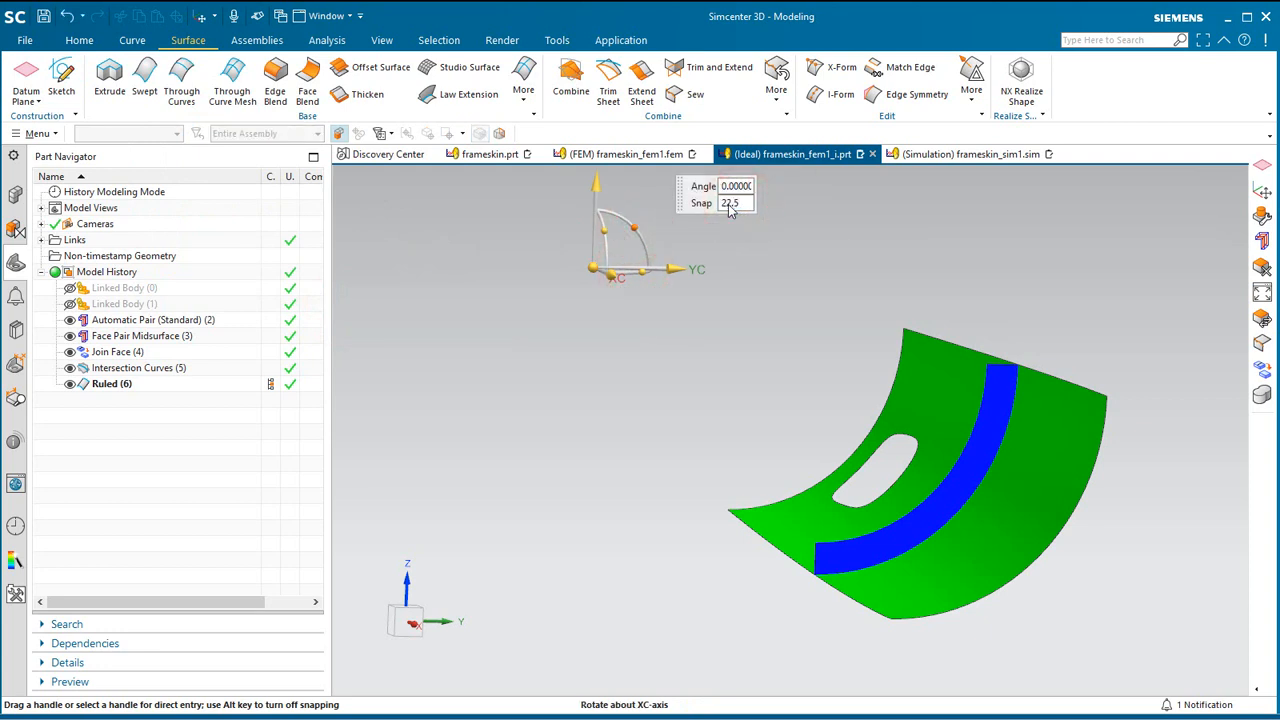
drag(639, 237, 646, 251)
middle_click(636, 243)
- Create a fixed datum plane on the XC-YC plane of the rotated work coordinate system
click(24, 76)
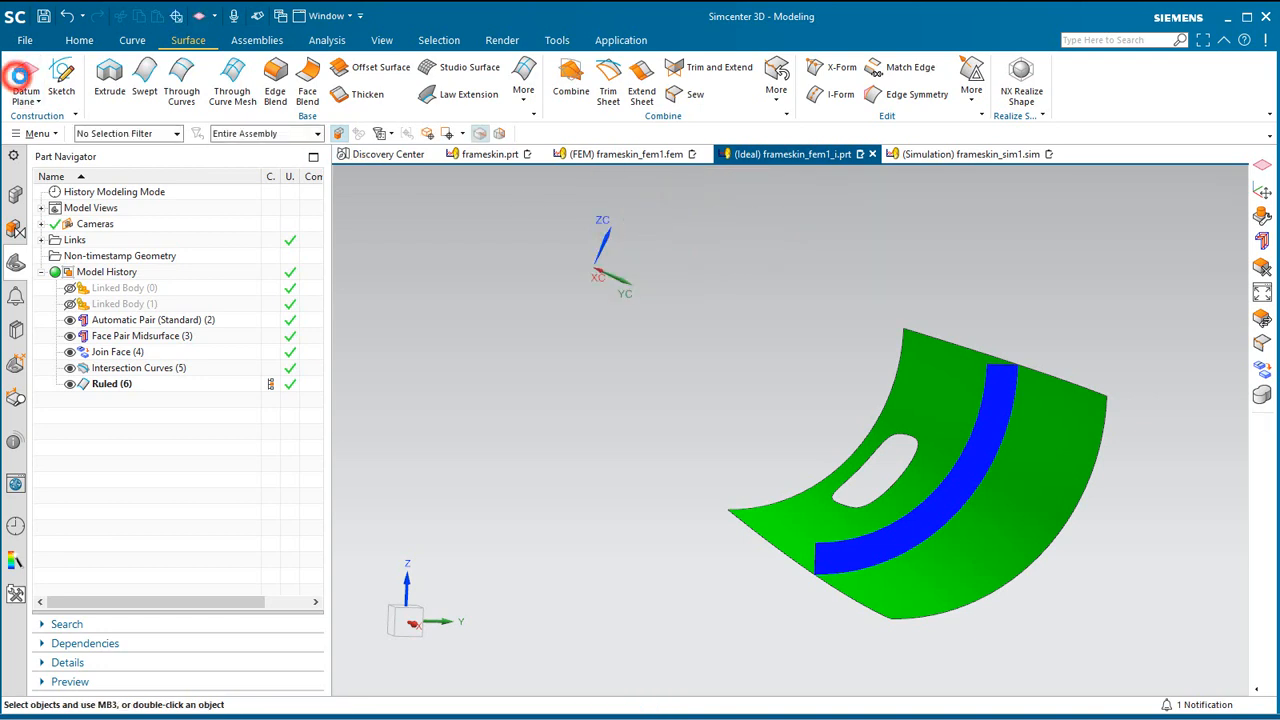
click(298, 82)
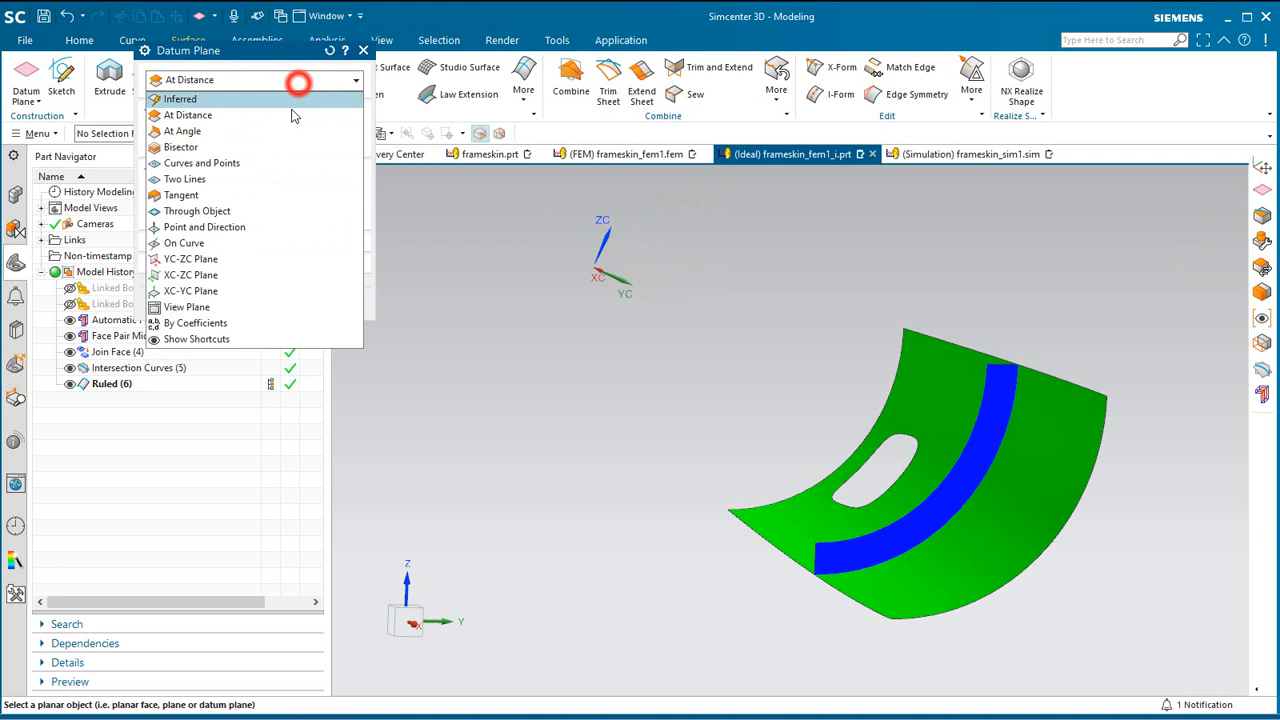
click(229, 290)
click(229, 238)
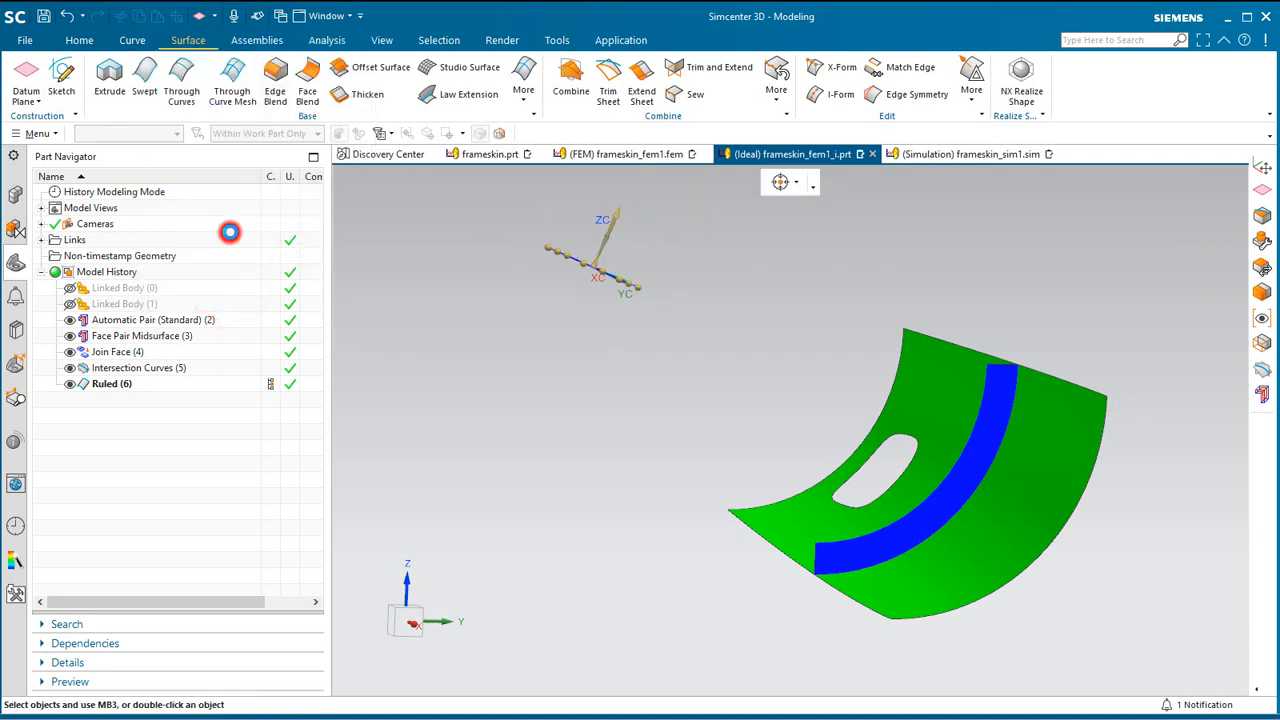
- Rotate the work coordinate system -45 degrees about XC and create a second datum plane on its XC-YC plane at distance 0
double_click(604, 250)
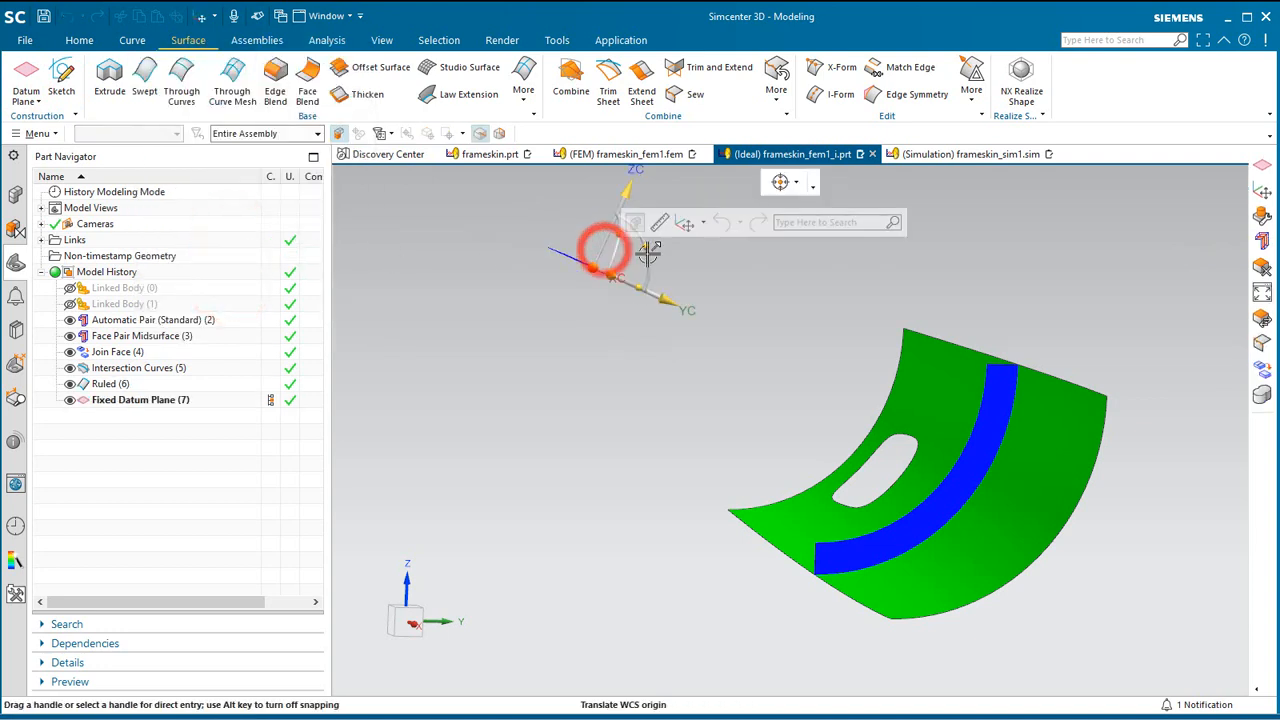
drag(649, 250, 652, 288)
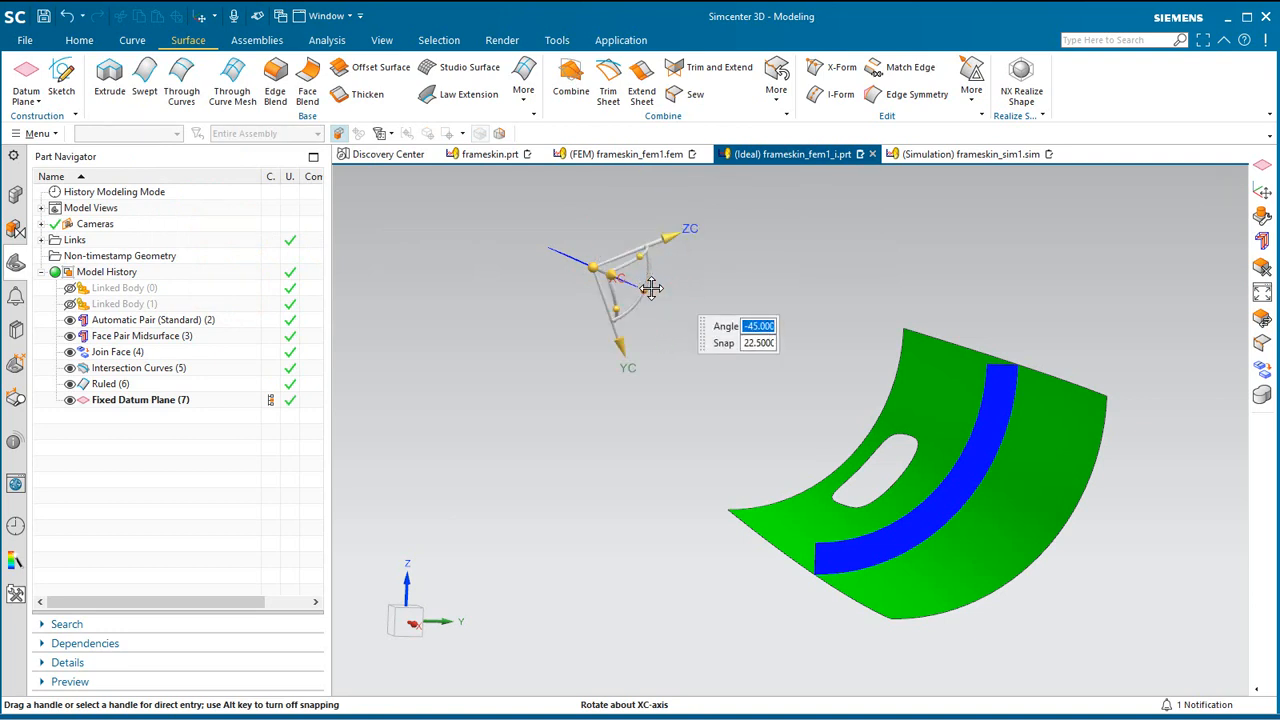
middle_drag(531, 391, 512, 393)
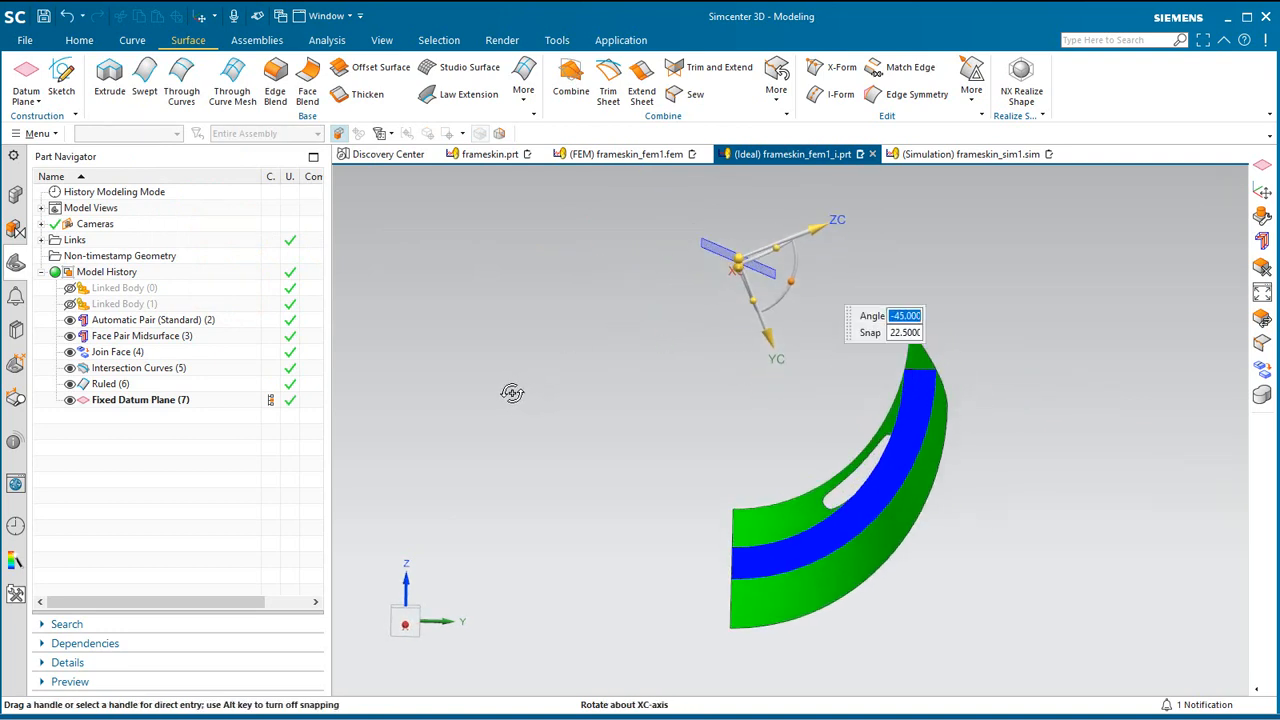
middle_click(379, 292)
click(26, 74)
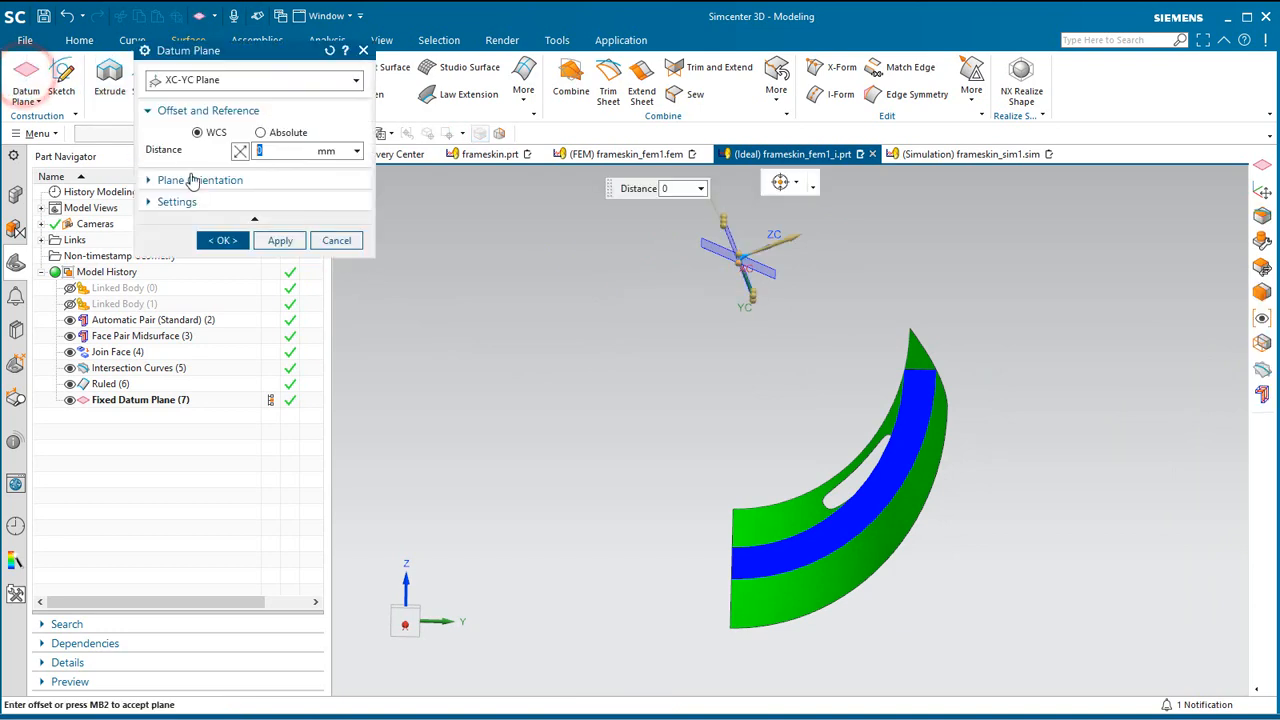
click(228, 243)
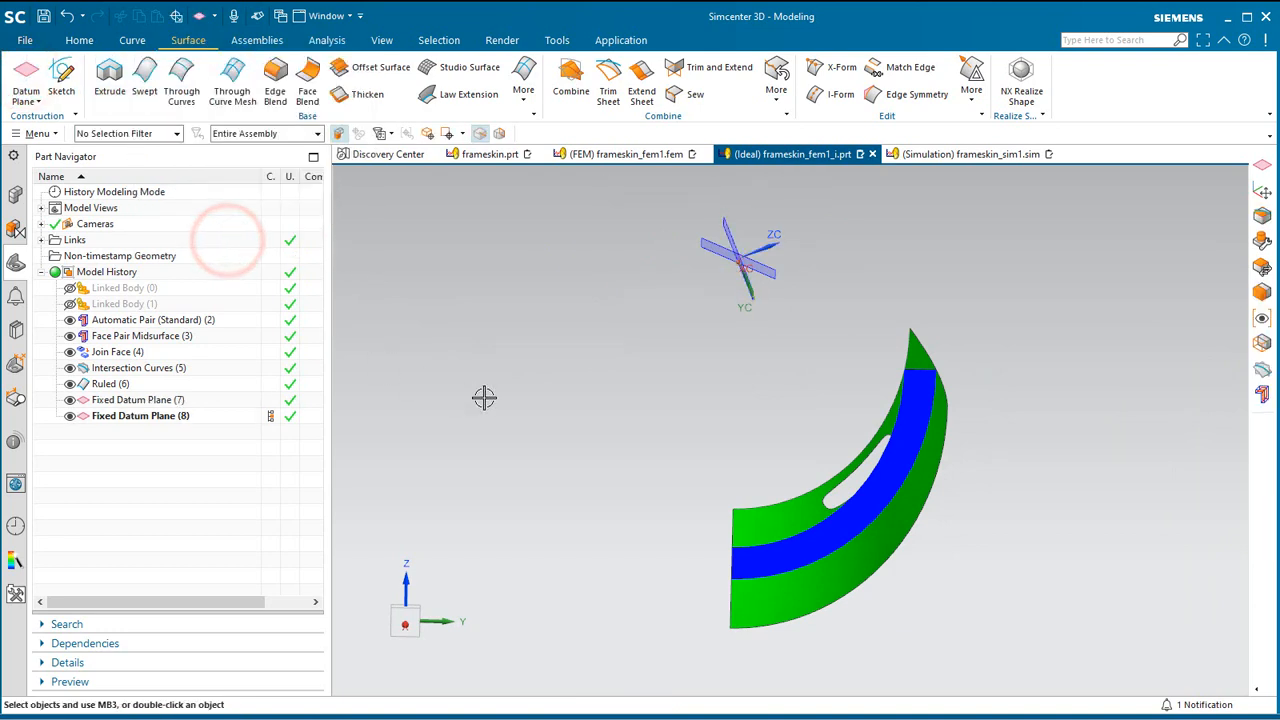
- Create two datum planes parallel to the ruled frame web, offset 1000 mm from it, one on each side
middle_drag(480, 394, 503, 395)
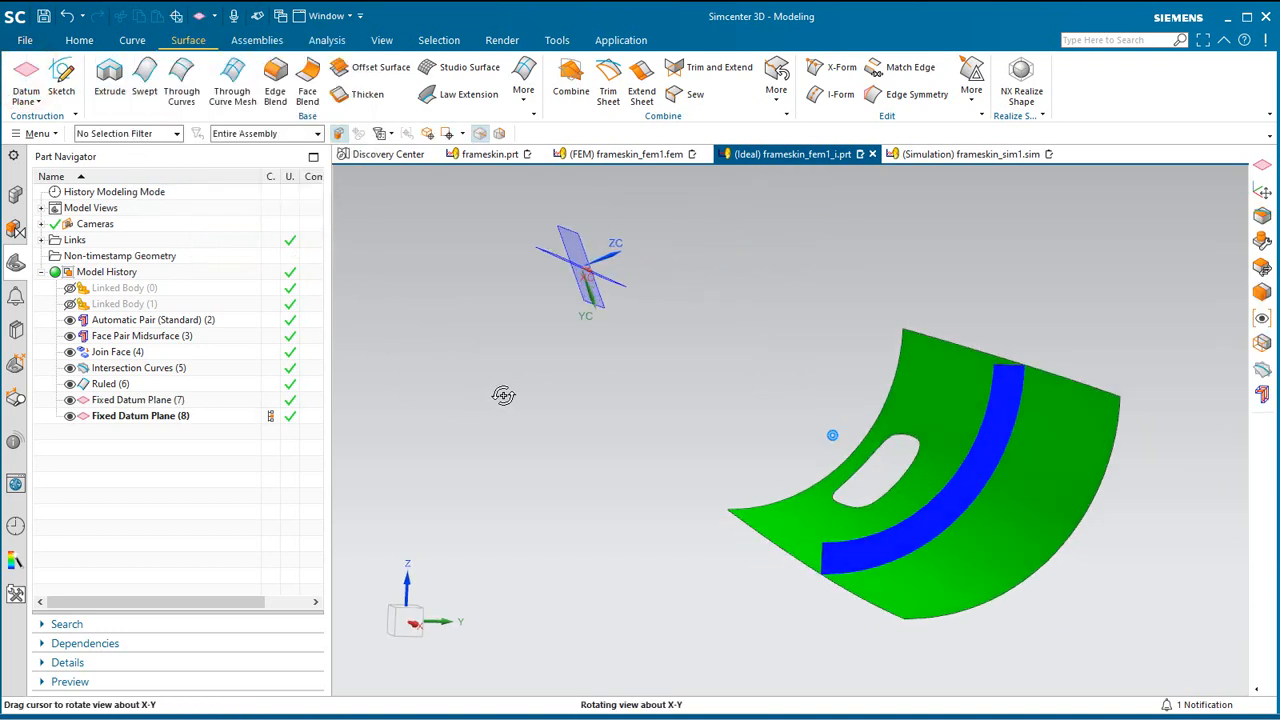
click(26, 74)
click(350, 80)
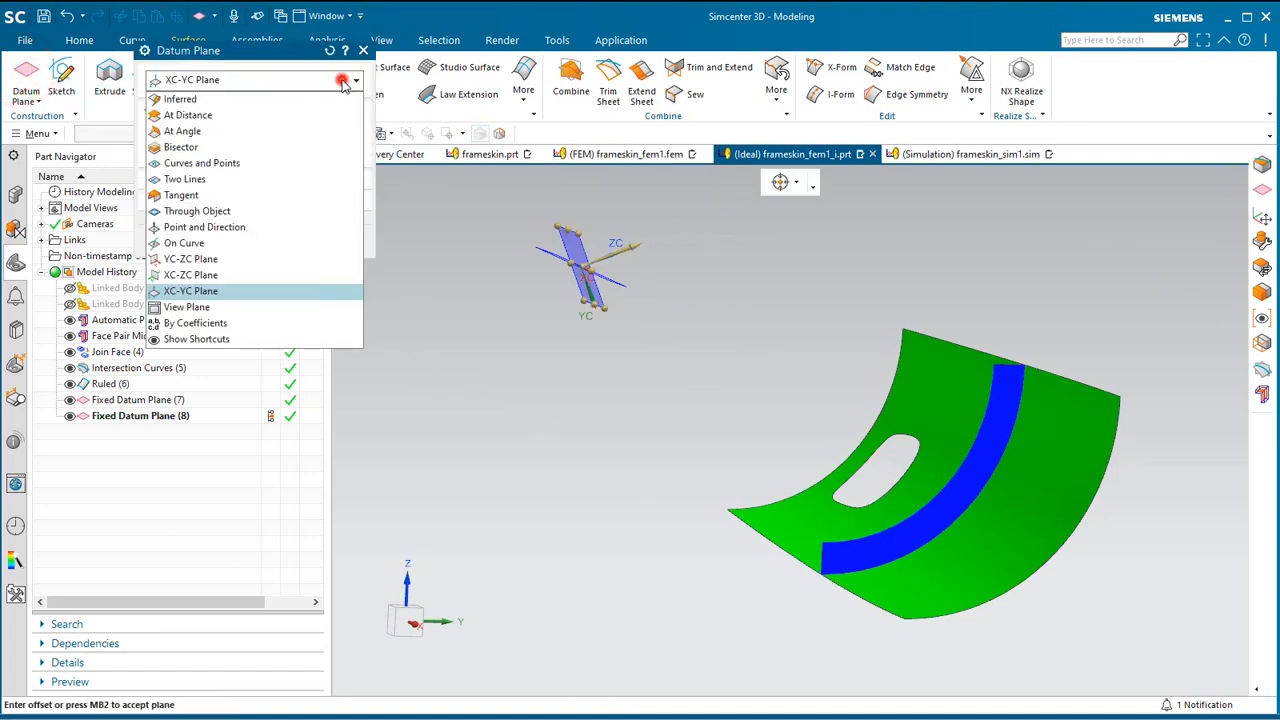
click(263, 110)
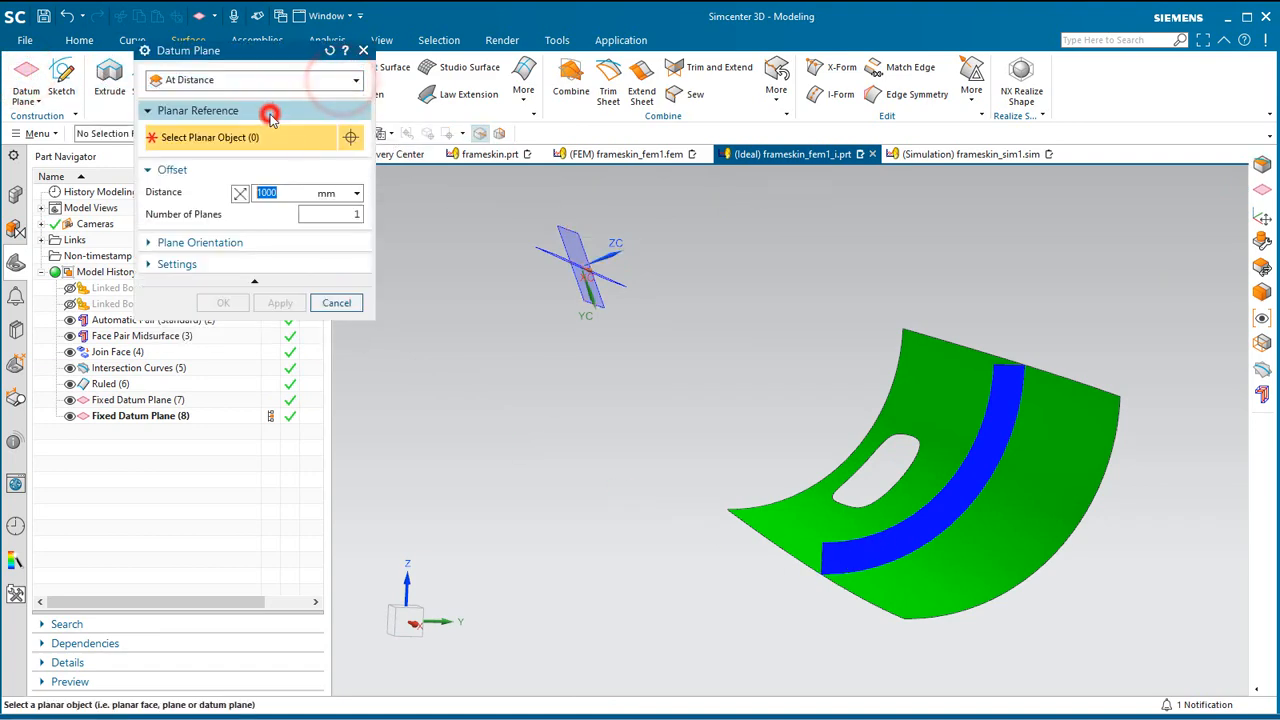
click(893, 545)
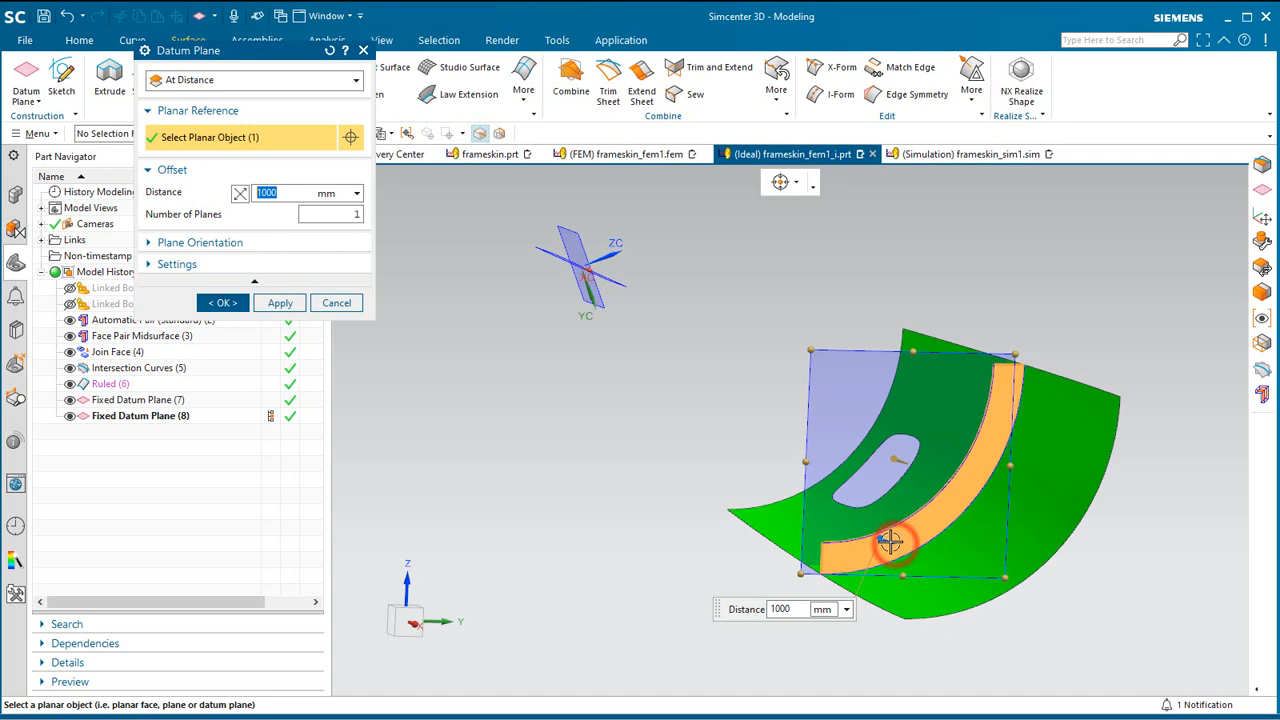
click(279, 302)
click(885, 542)
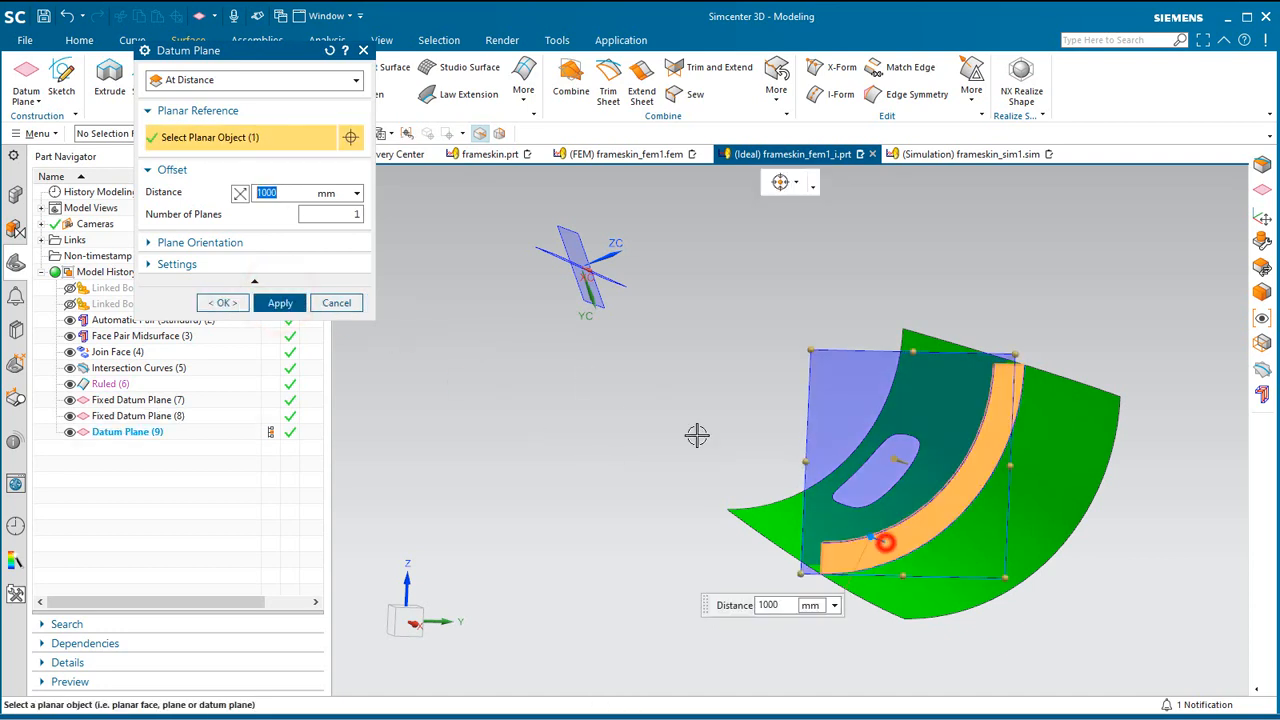
click(239, 192)
click(221, 302)
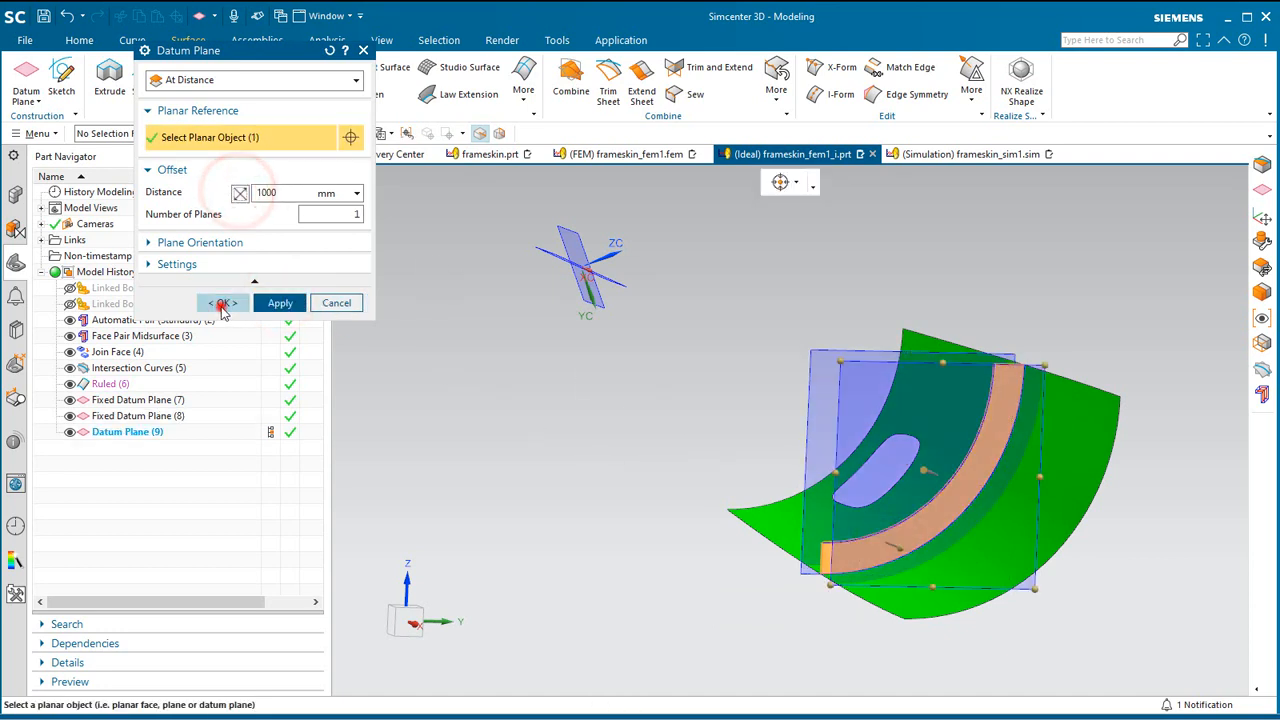
- Divide the skin midsurface and the ruled frame web faces with all four datum planes, projecting normal to face
mouse_move(548, 478)
middle_down()
mouse_move(686, 523)
mouse_move(640, 494)
middle_up()
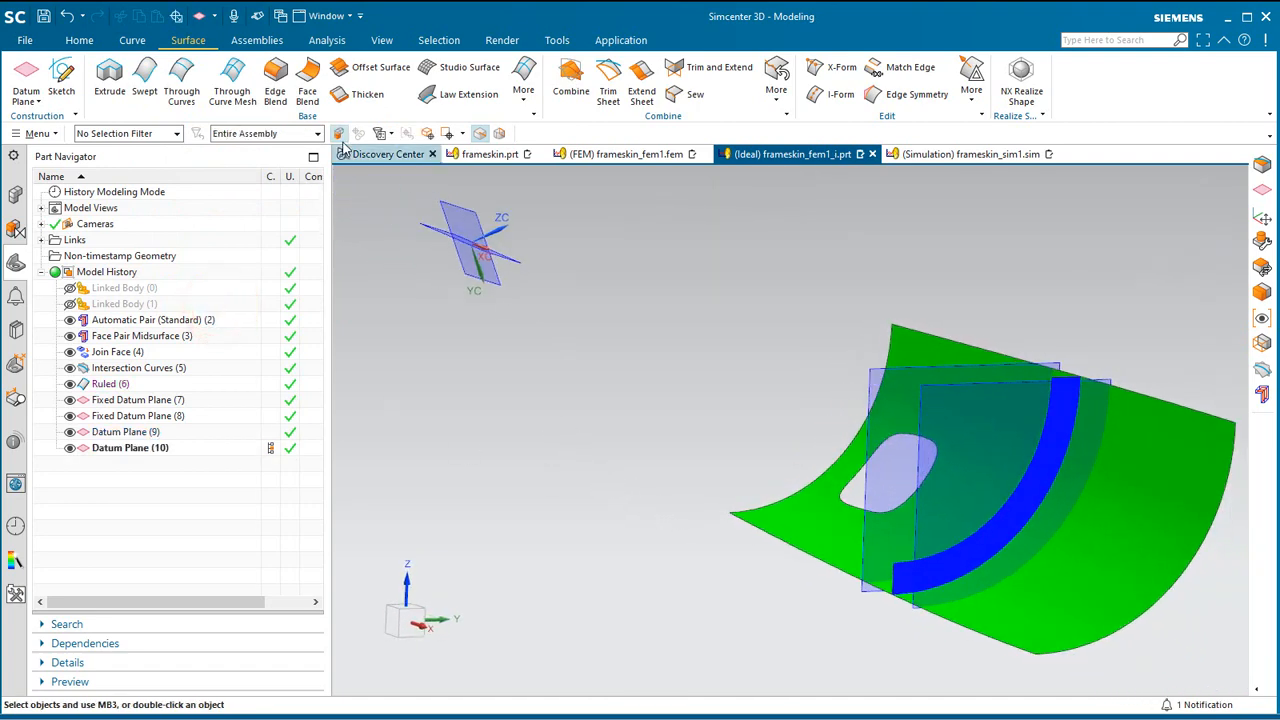
click(777, 92)
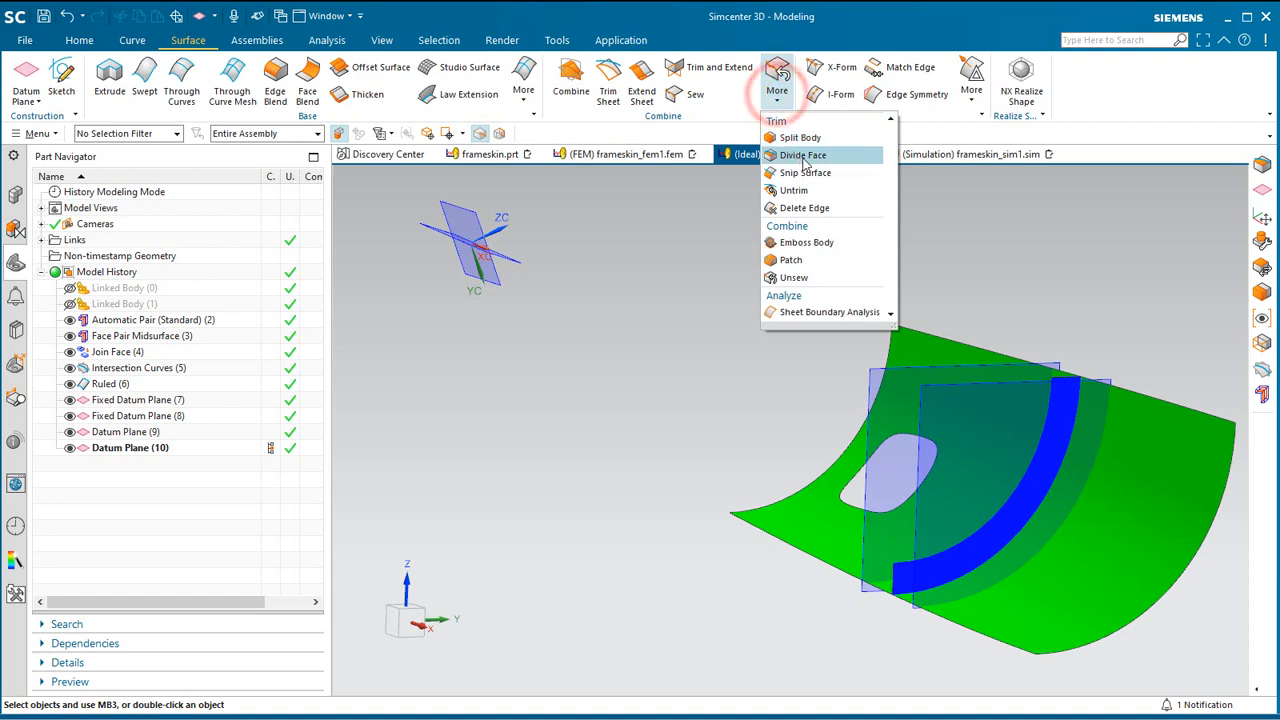
click(806, 161)
click(1045, 432)
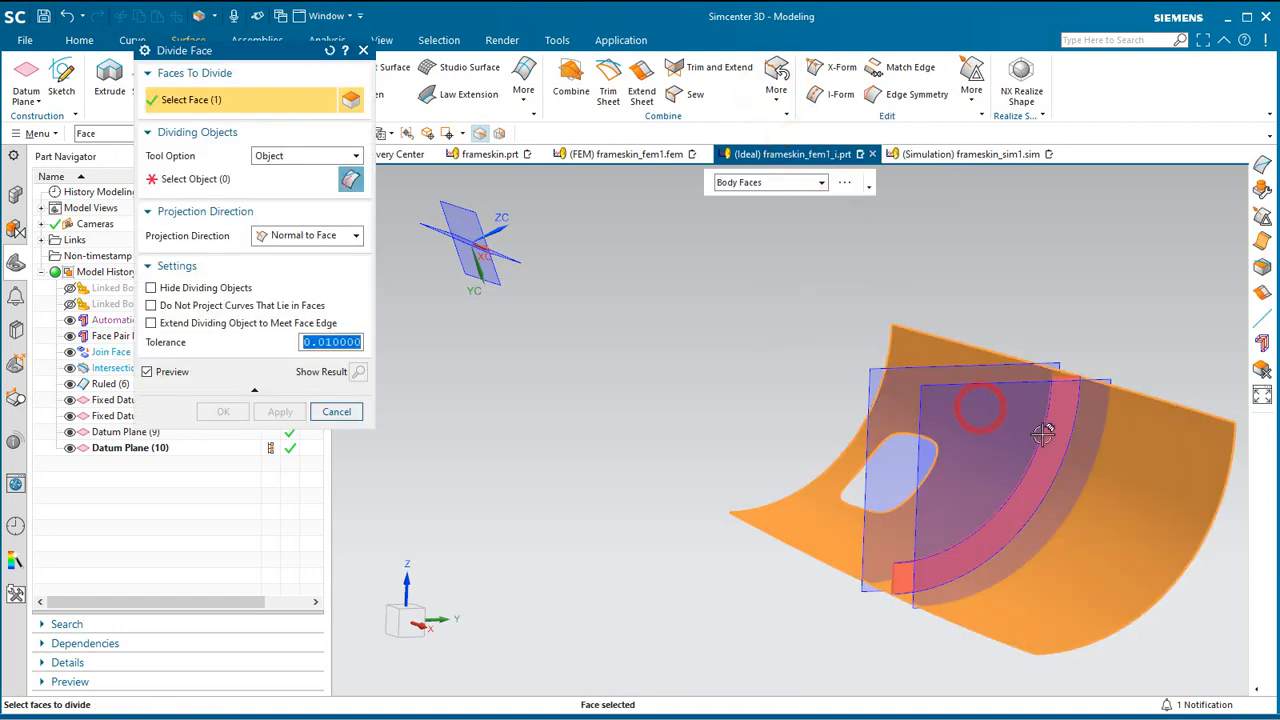
click(1051, 416)
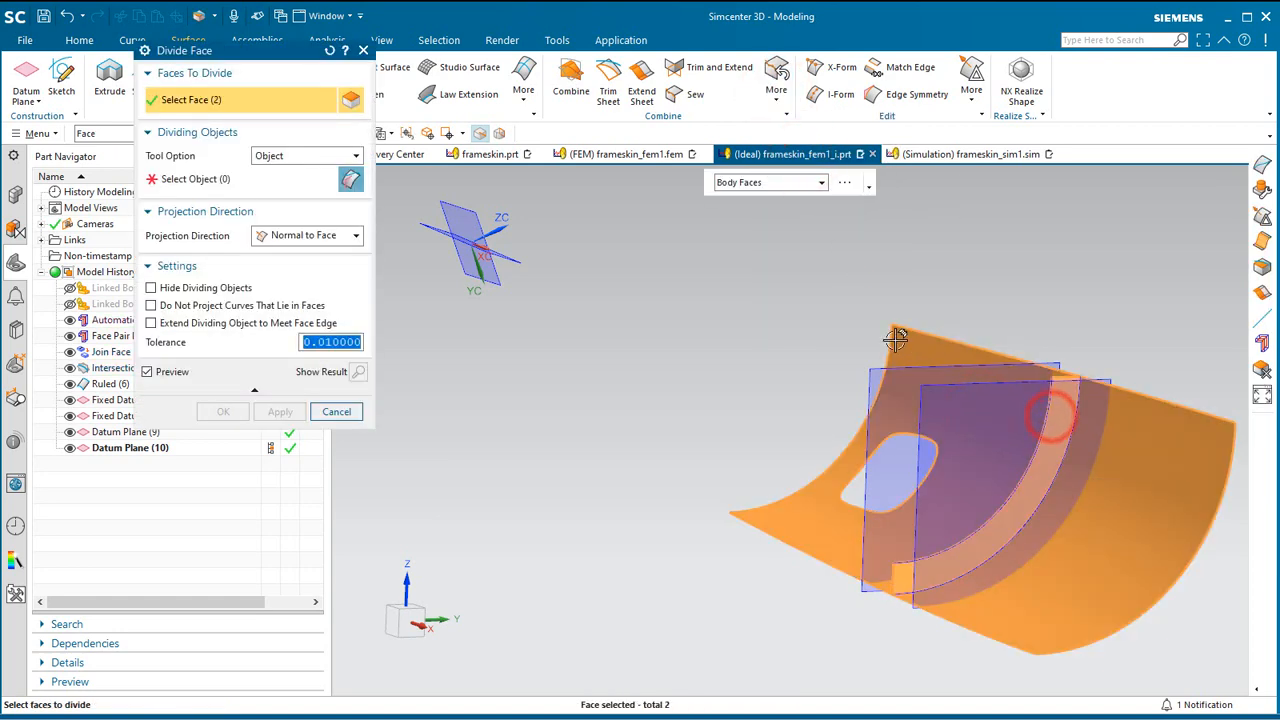
click(224, 182)
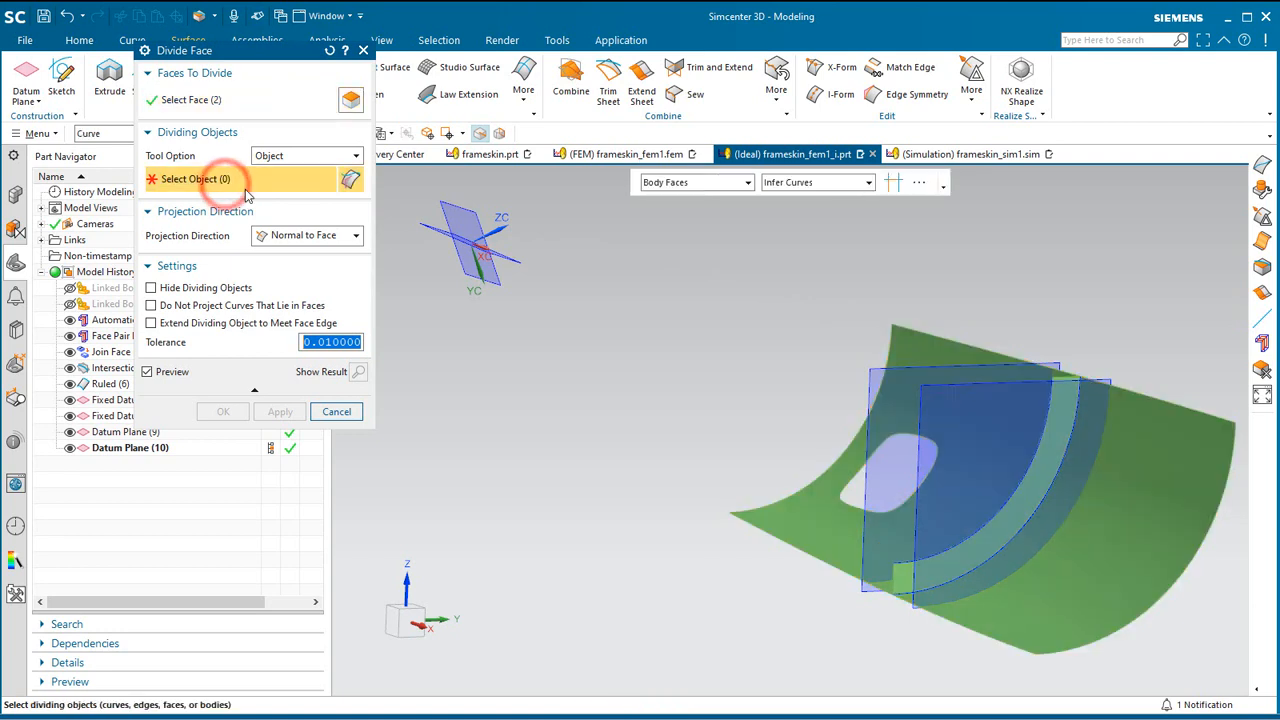
click(112, 132)
click(110, 202)
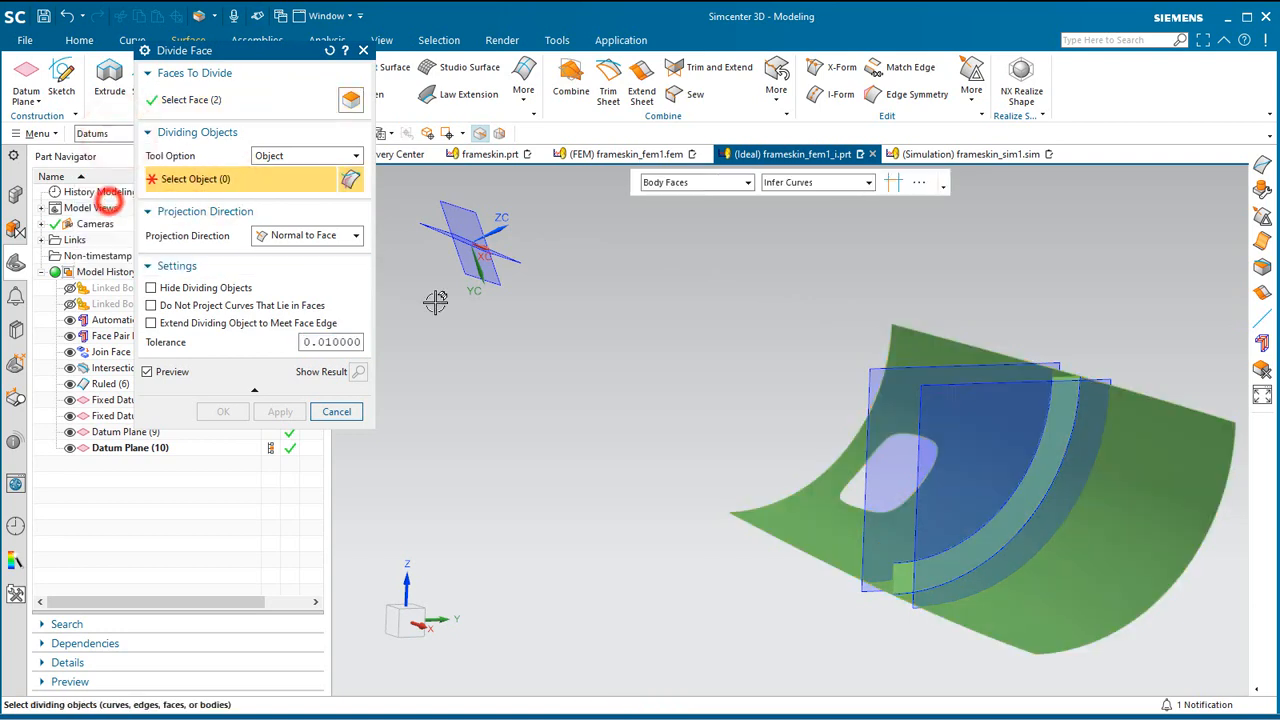
scroll(668, 440, down, 2)
drag(455, 237, 1115, 602)
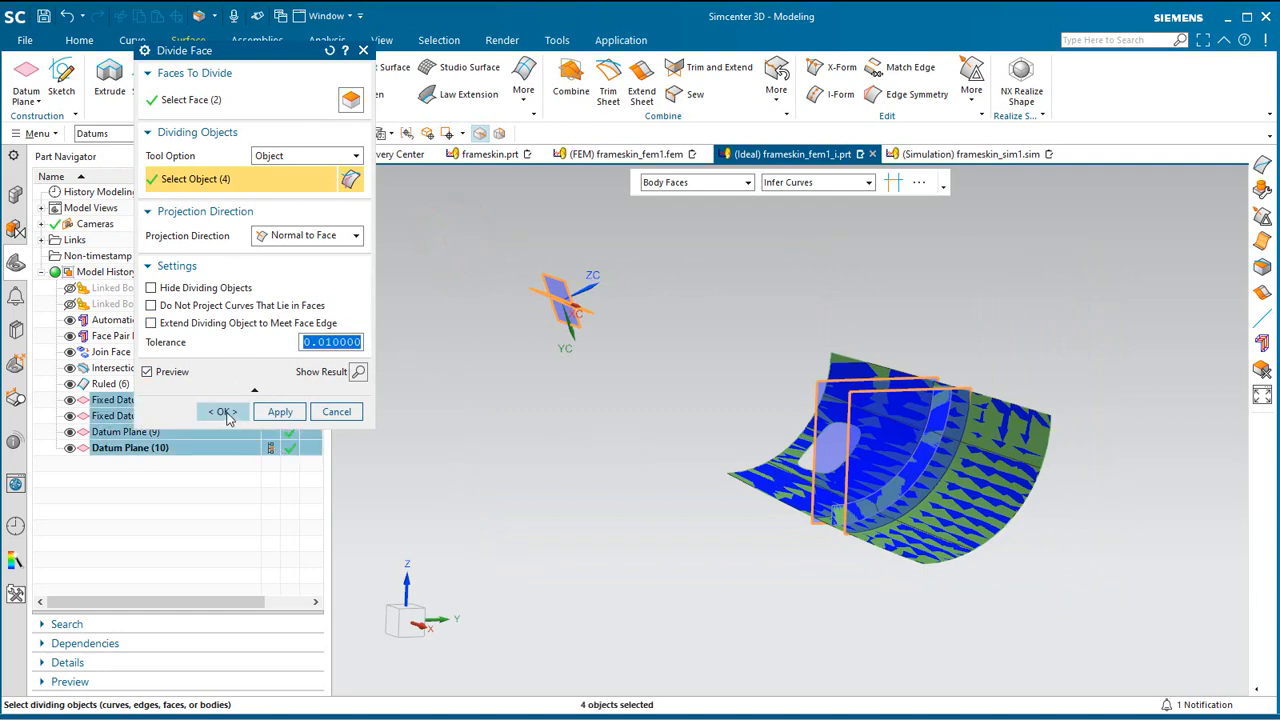
click(224, 412)
- Save the idealized part and switch to the frameskin_fem1.fem file
middle_drag(756, 490, 789, 501)
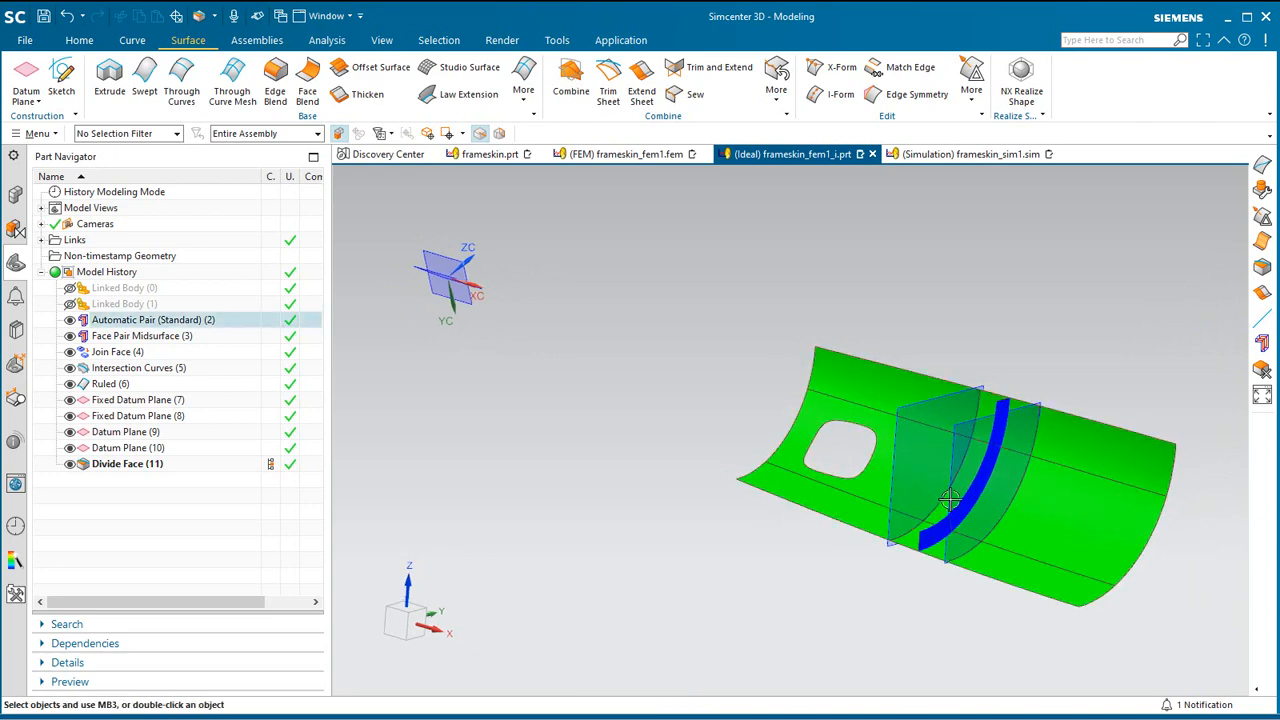
scroll(980, 508, up, 4)
scroll(972, 515, down, 1)
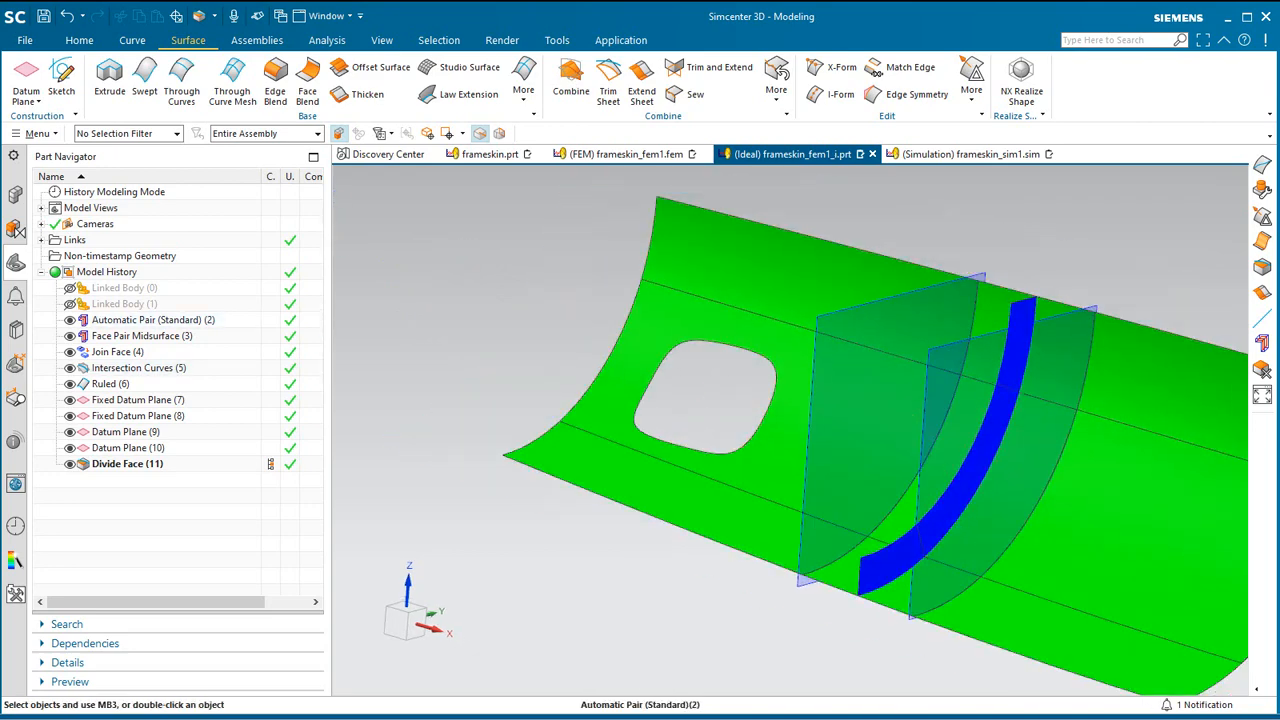
click(44, 16)
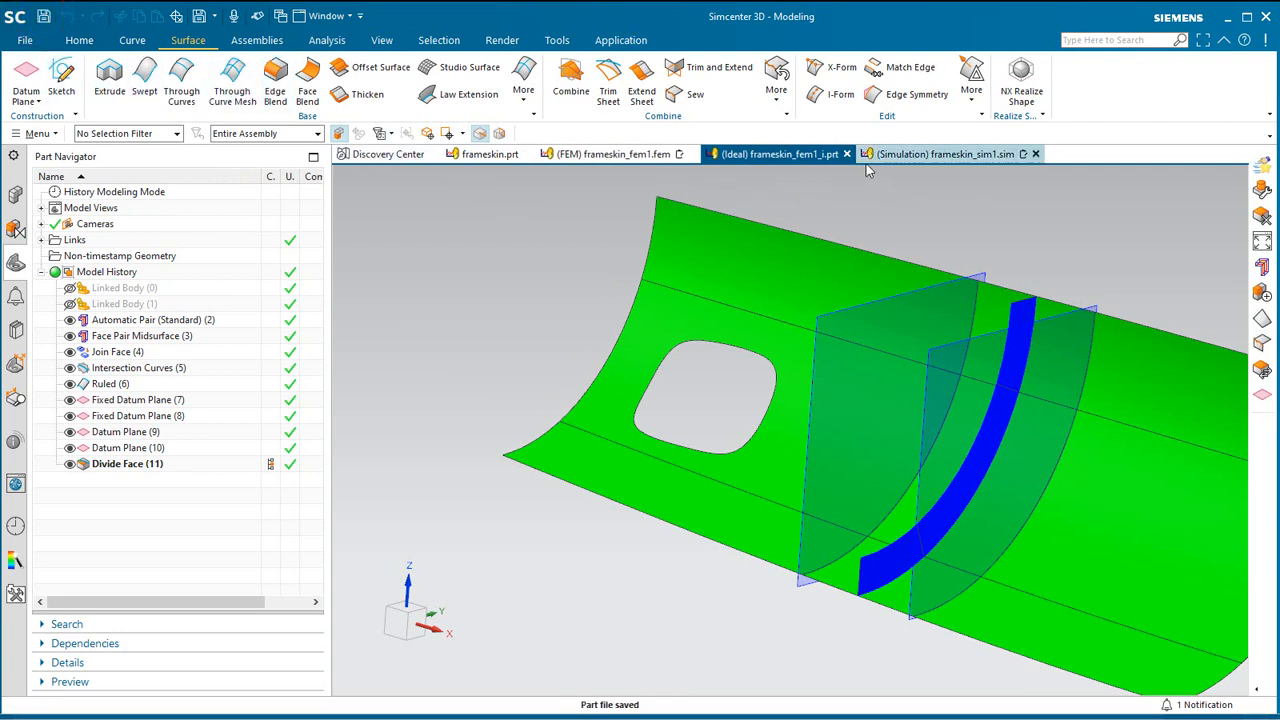
click(631, 156)
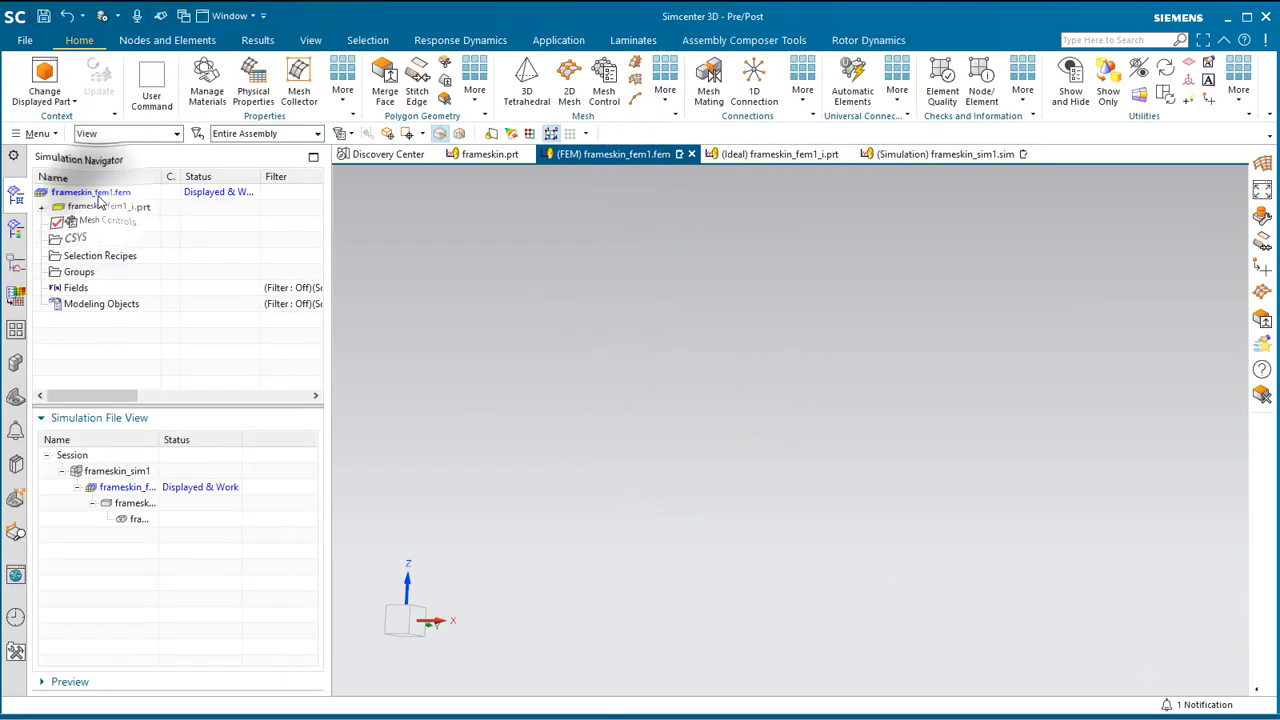
- Edit the FEM's bodies to use, choosing Select and picking the skin and frame sheet bodies in the idealized part
right_click(98, 192)
click(138, 278)
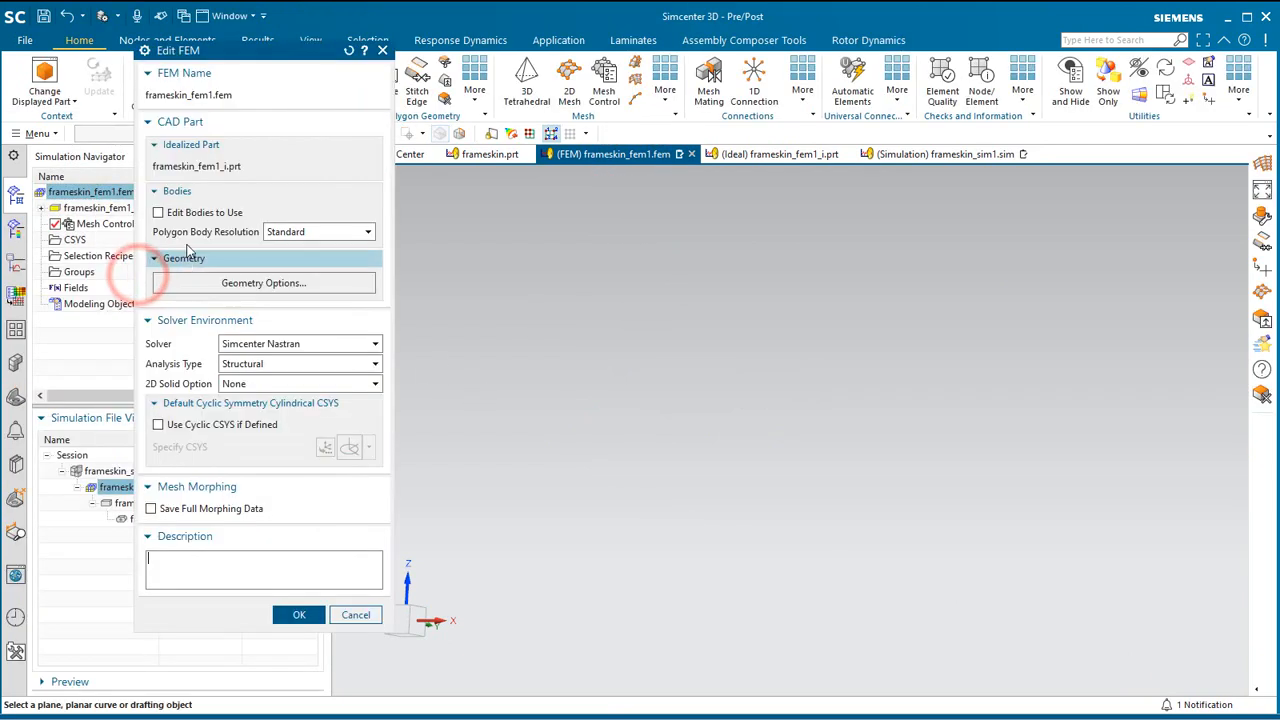
click(158, 212)
click(246, 232)
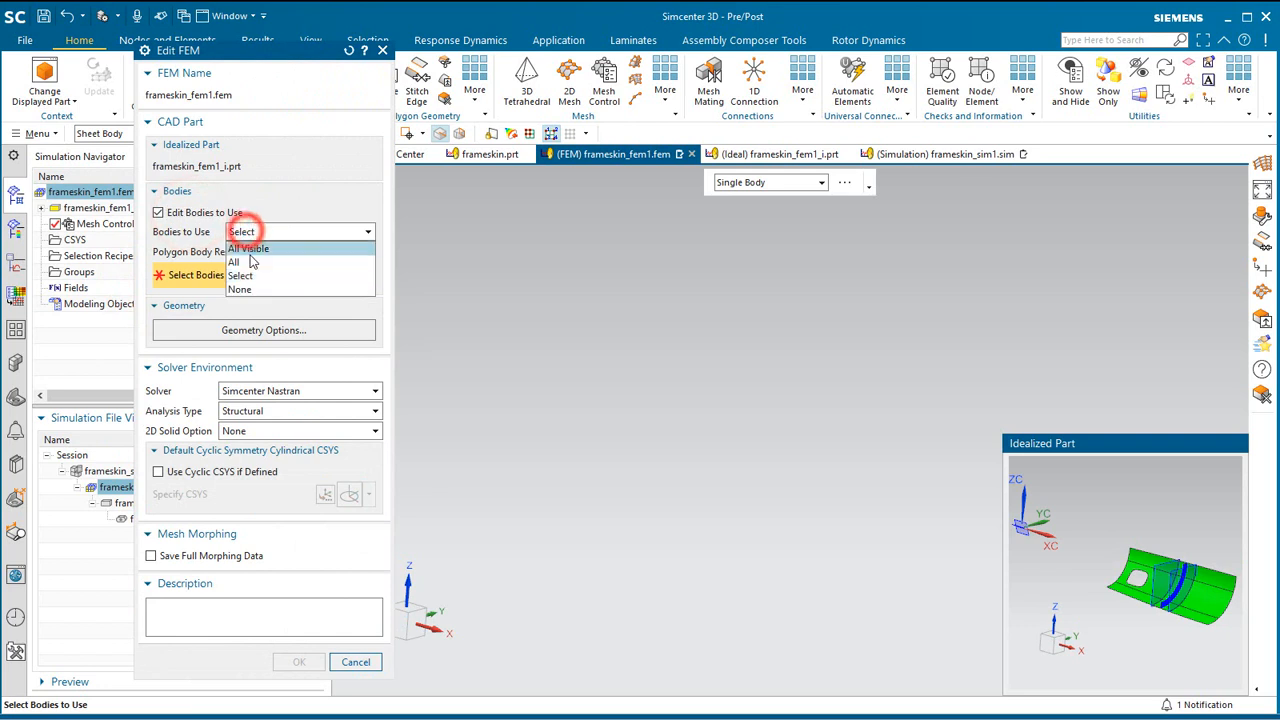
click(251, 270)
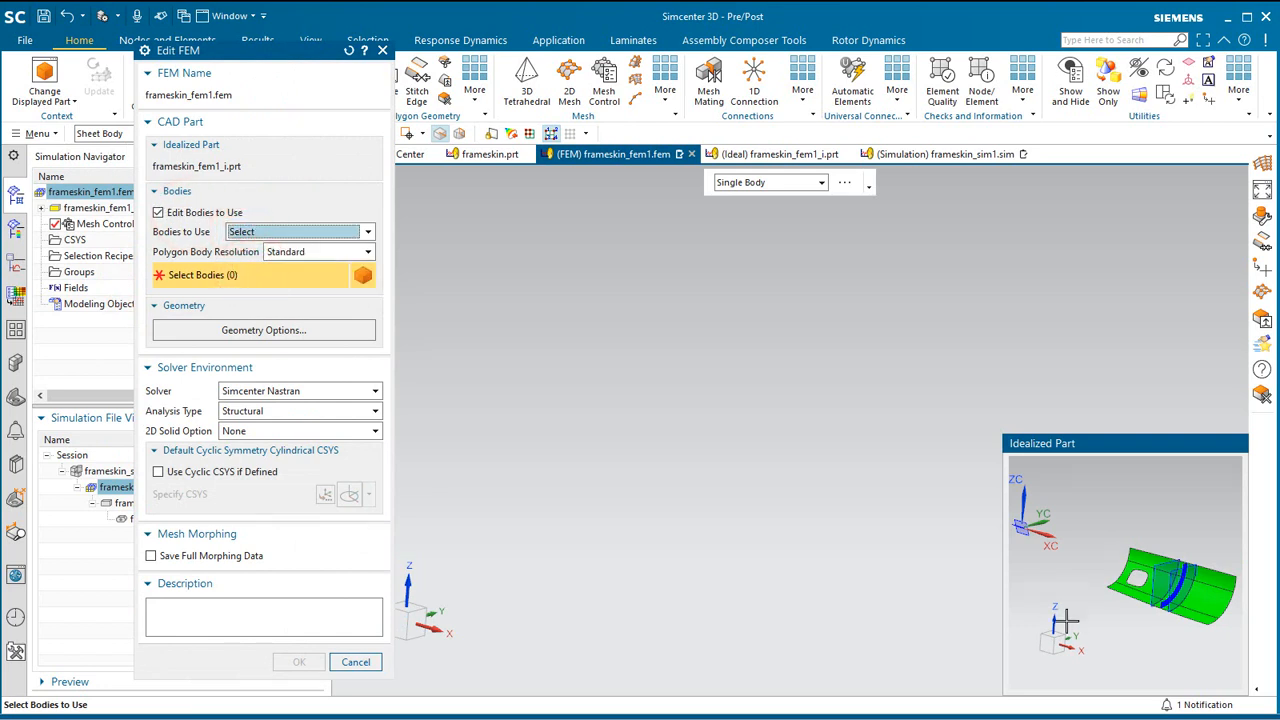
scroll(1058, 554, down, 1)
drag(1077, 527, 1212, 634)
click(312, 662)
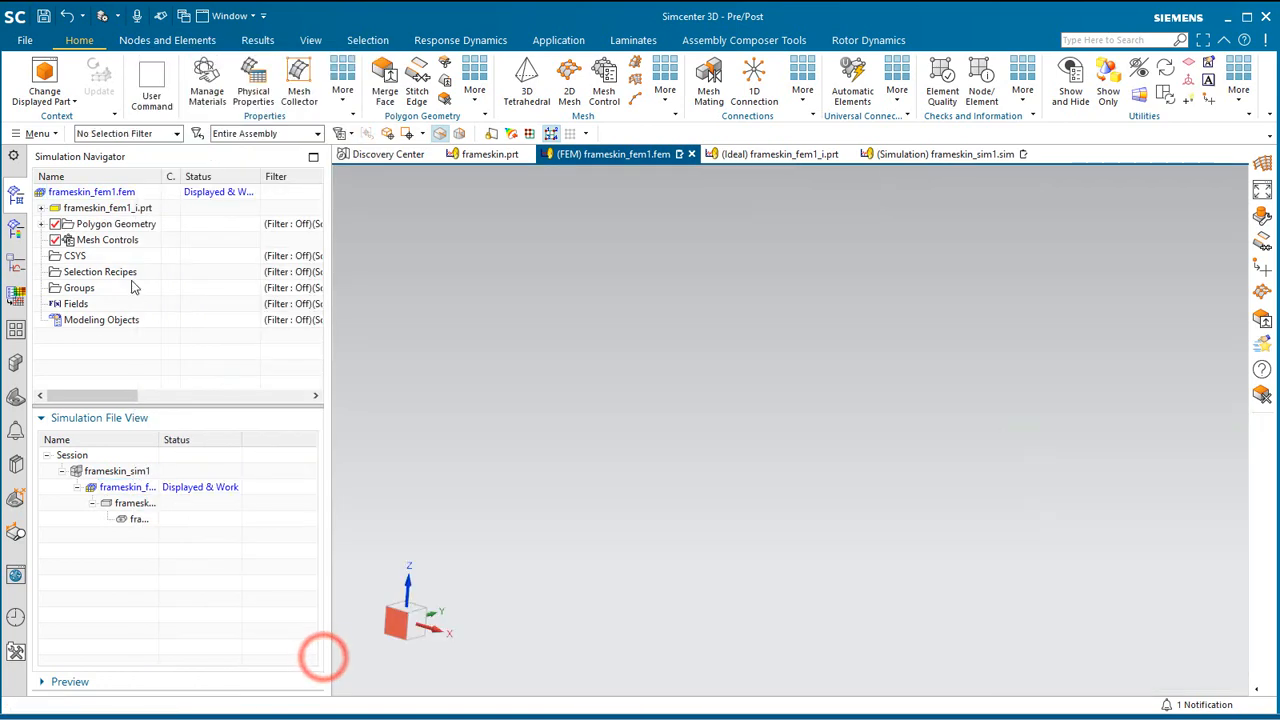
- Make layer 48 the work layer and show layer 51 so the skin and frame web polygon bodies are displayed
click(35, 135)
mouse_move(63, 229)
click(172, 235)
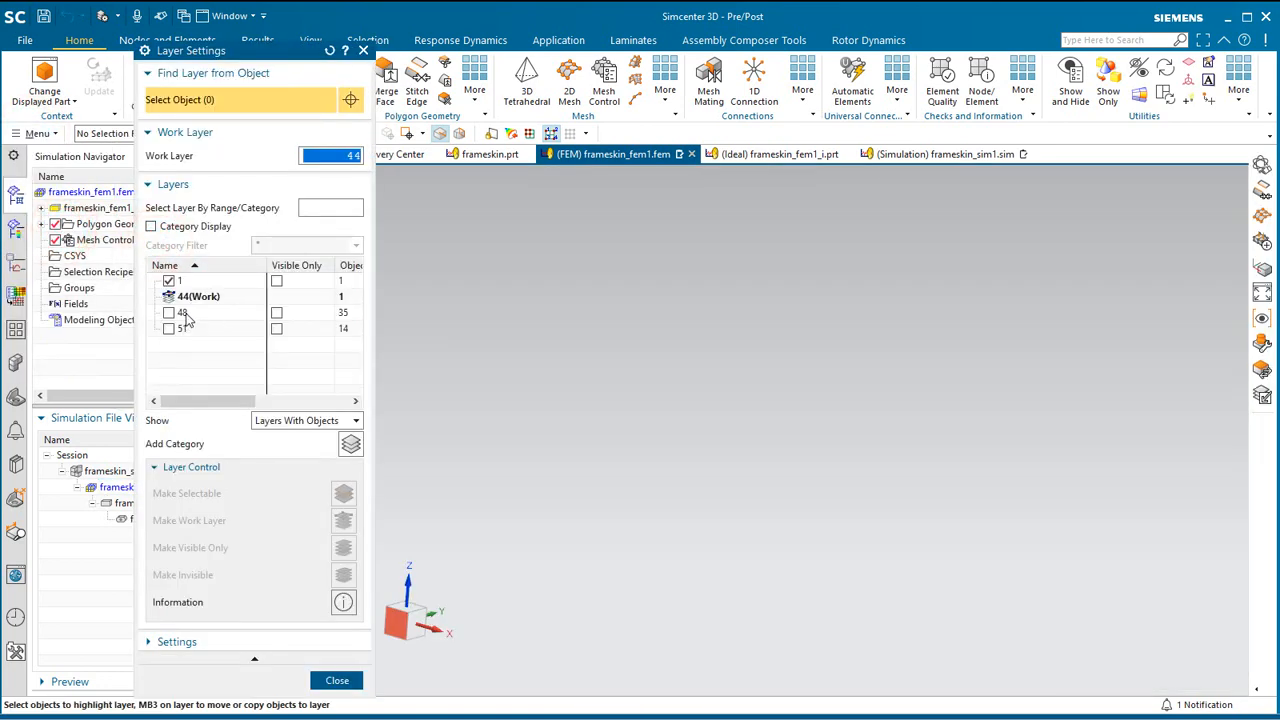
right_click(185, 316)
click(210, 326)
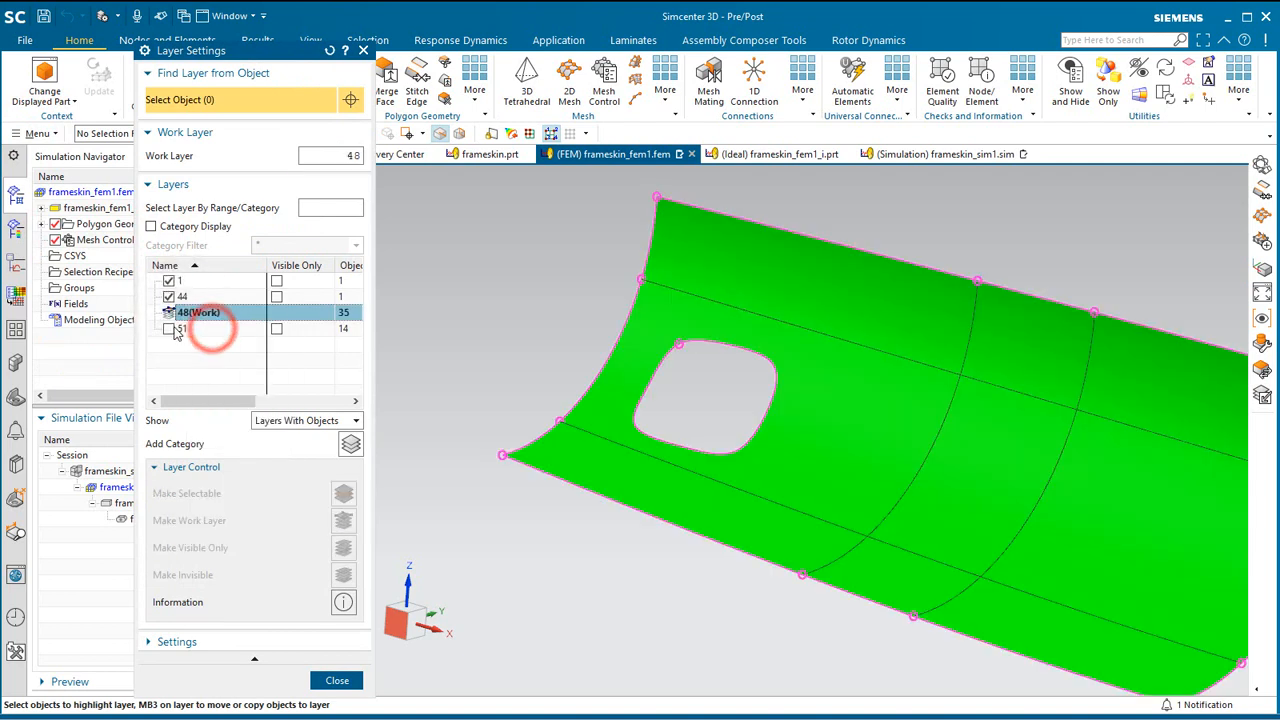
click(170, 329)
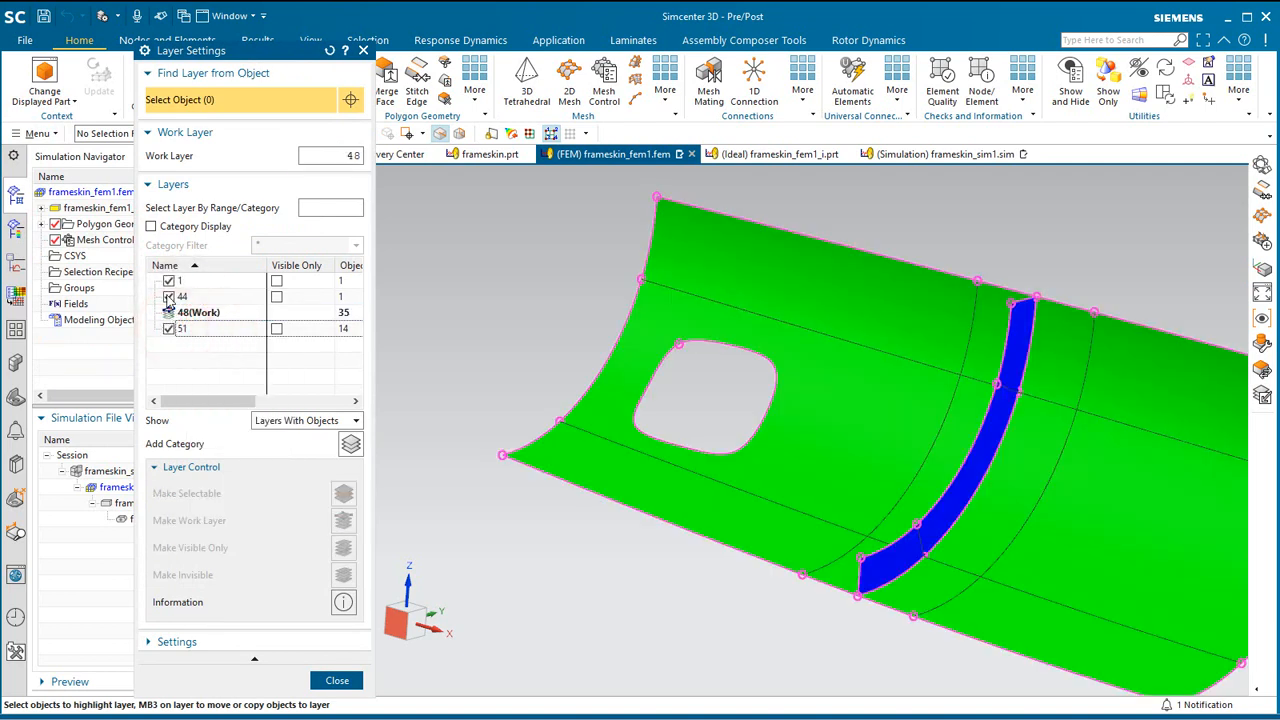
click(337, 680)
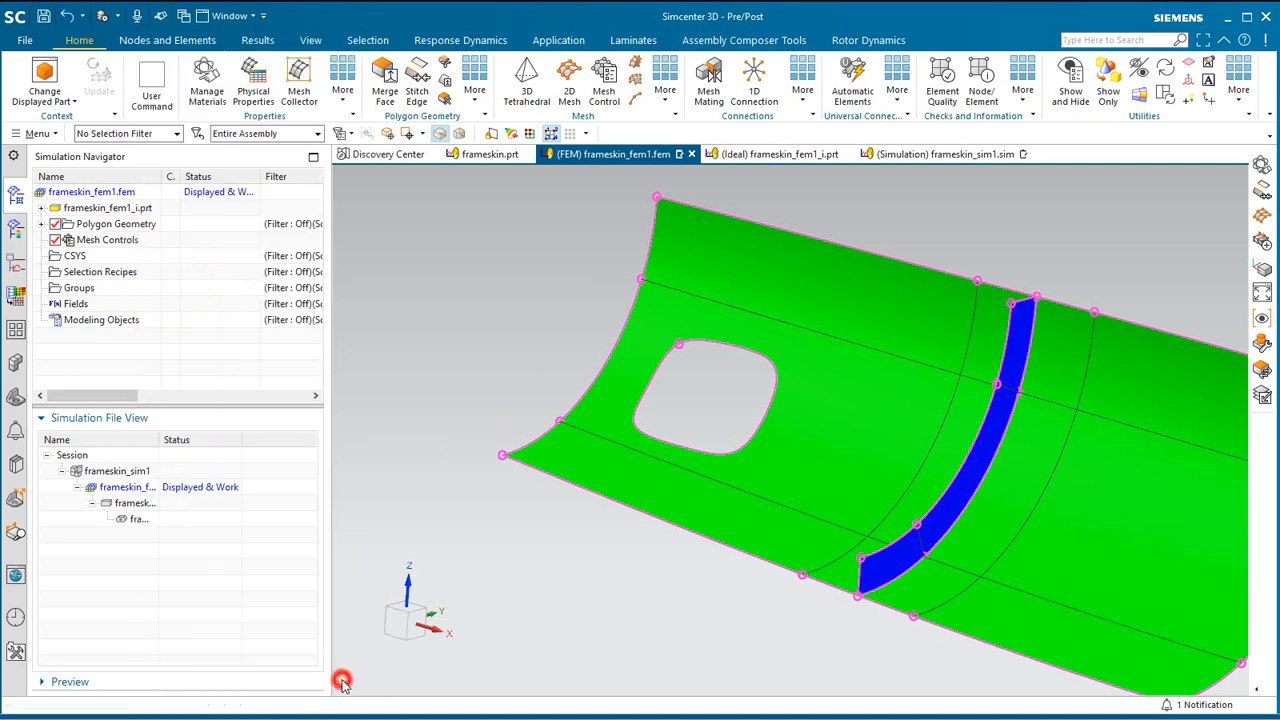
mouse_move(446, 502)
middle_down()
mouse_move(466, 497)
mouse_move(456, 493)
middle_up()
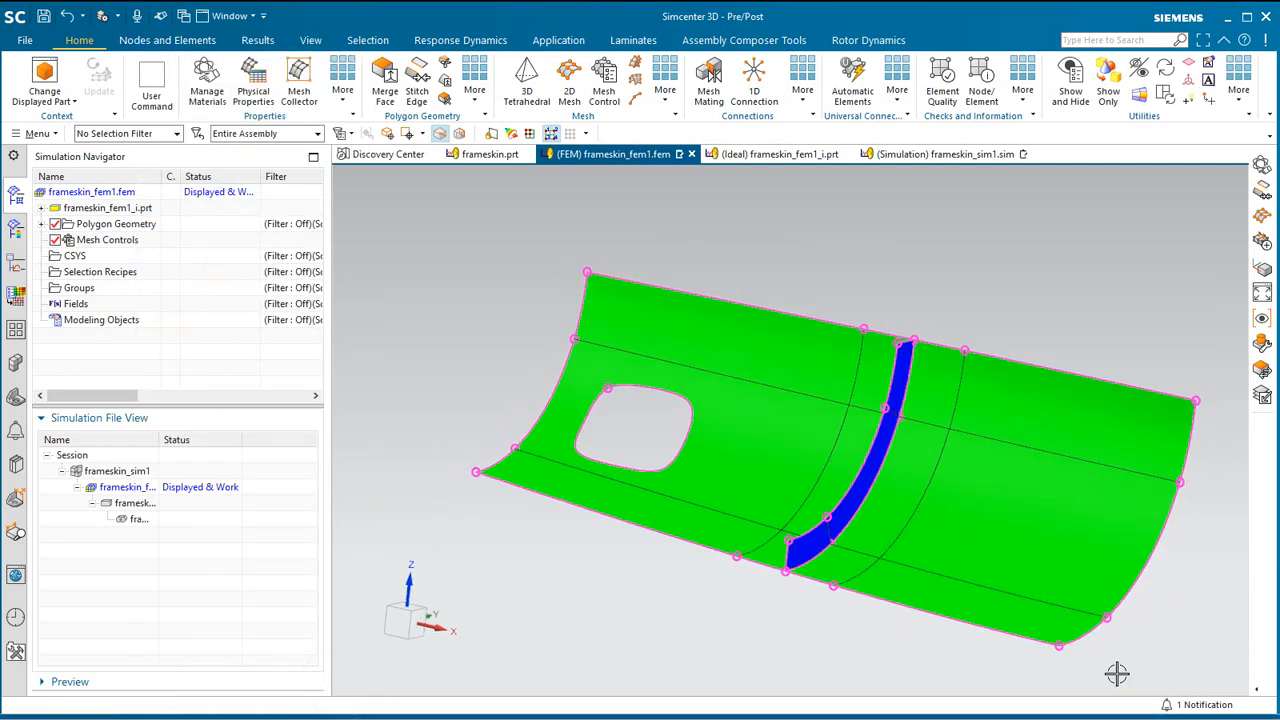
- Stitch the edges of the skin and frame web bodies automatically, with search distance and snap ends of 0.1 mm
click(416, 90)
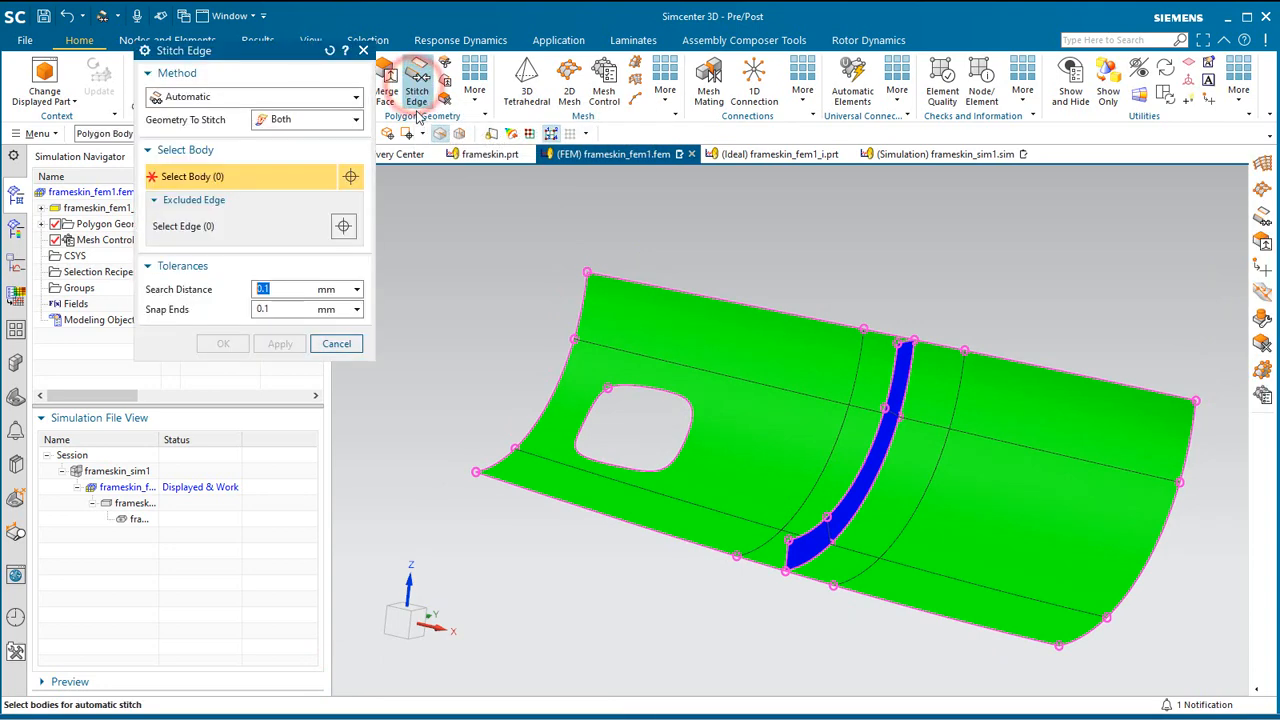
drag(411, 220, 1200, 665)
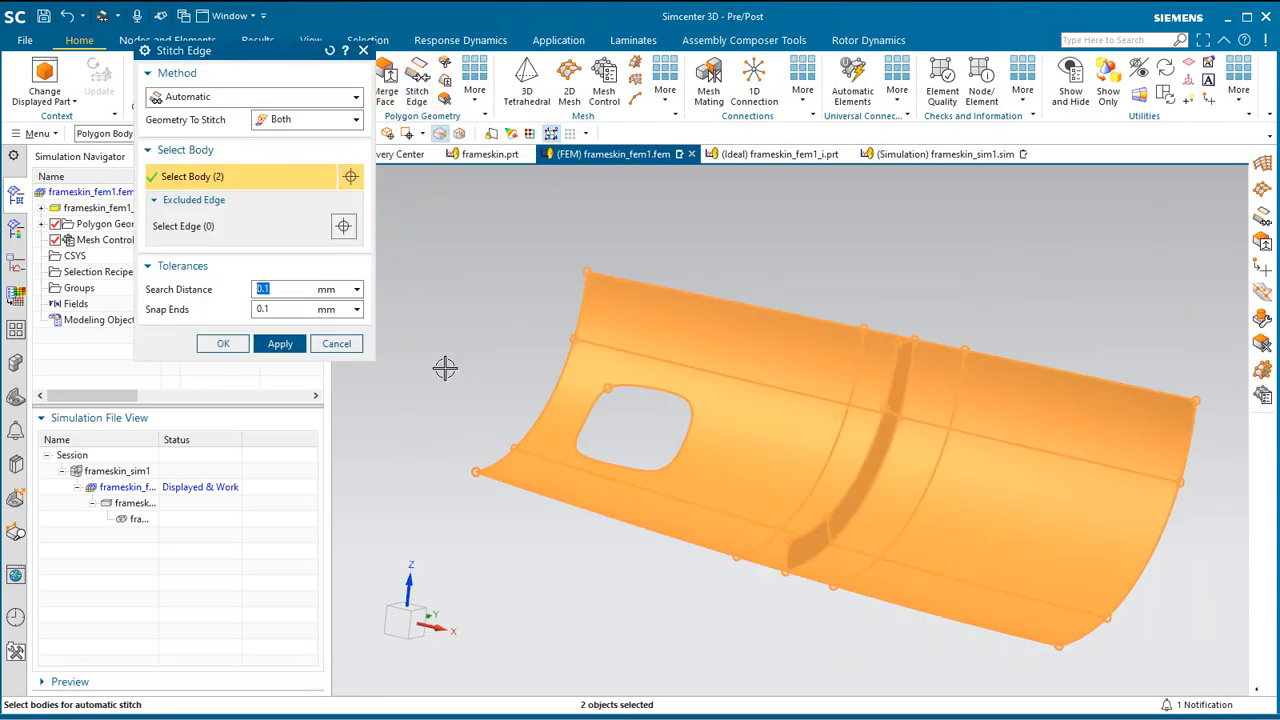
click(223, 344)
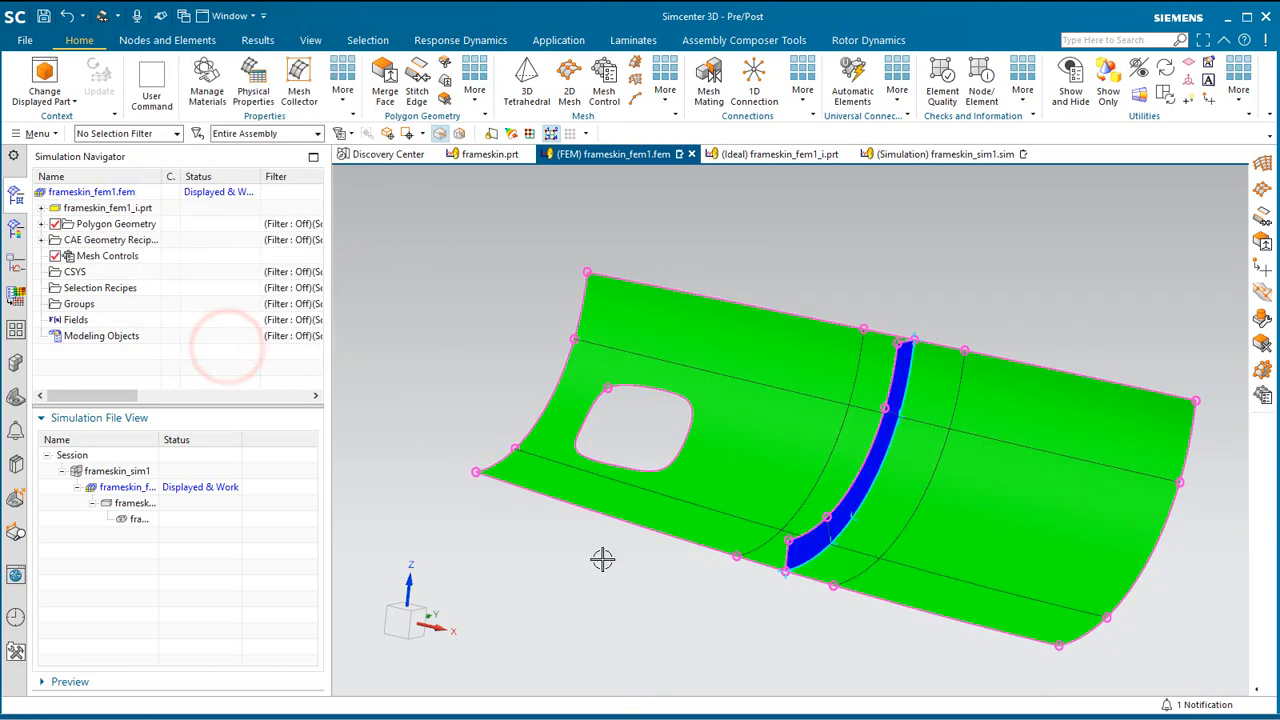
middle_drag(603, 557, 599, 556)
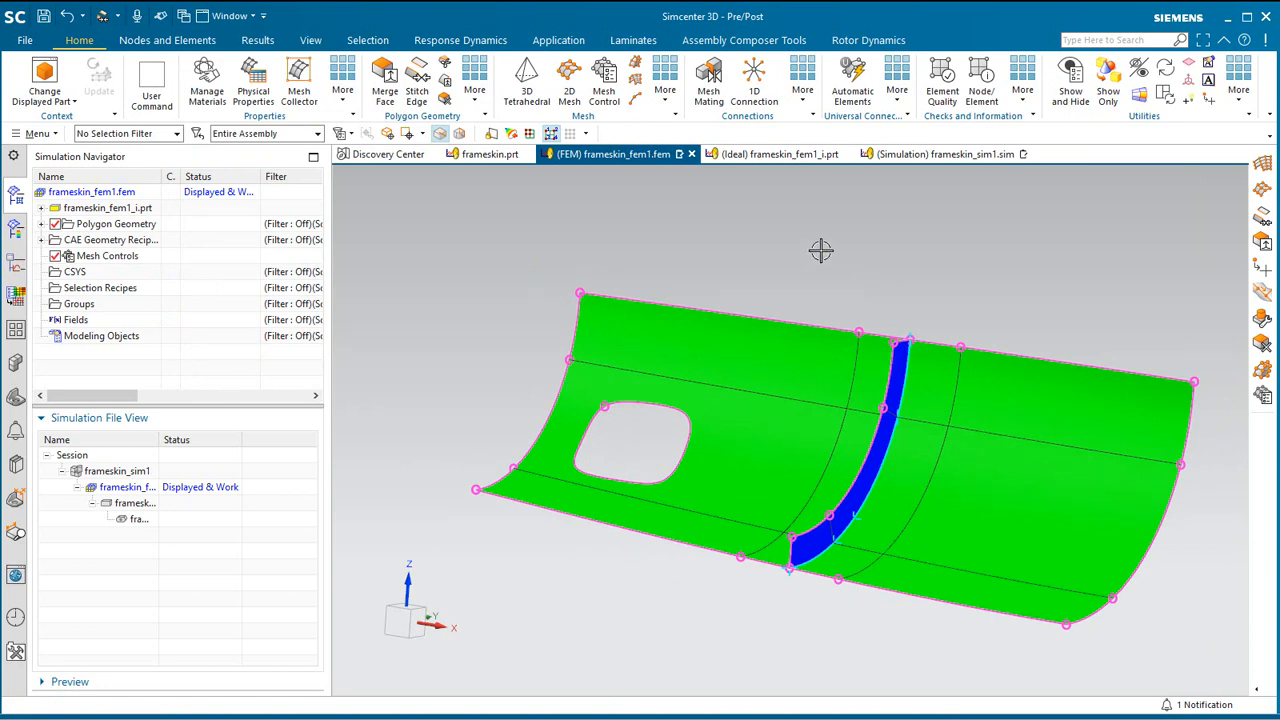
- Mesh the middle frame web face with CQUAD4 elements of 500 mm size, using the Paver method and an automatically created collector
click(569, 80)
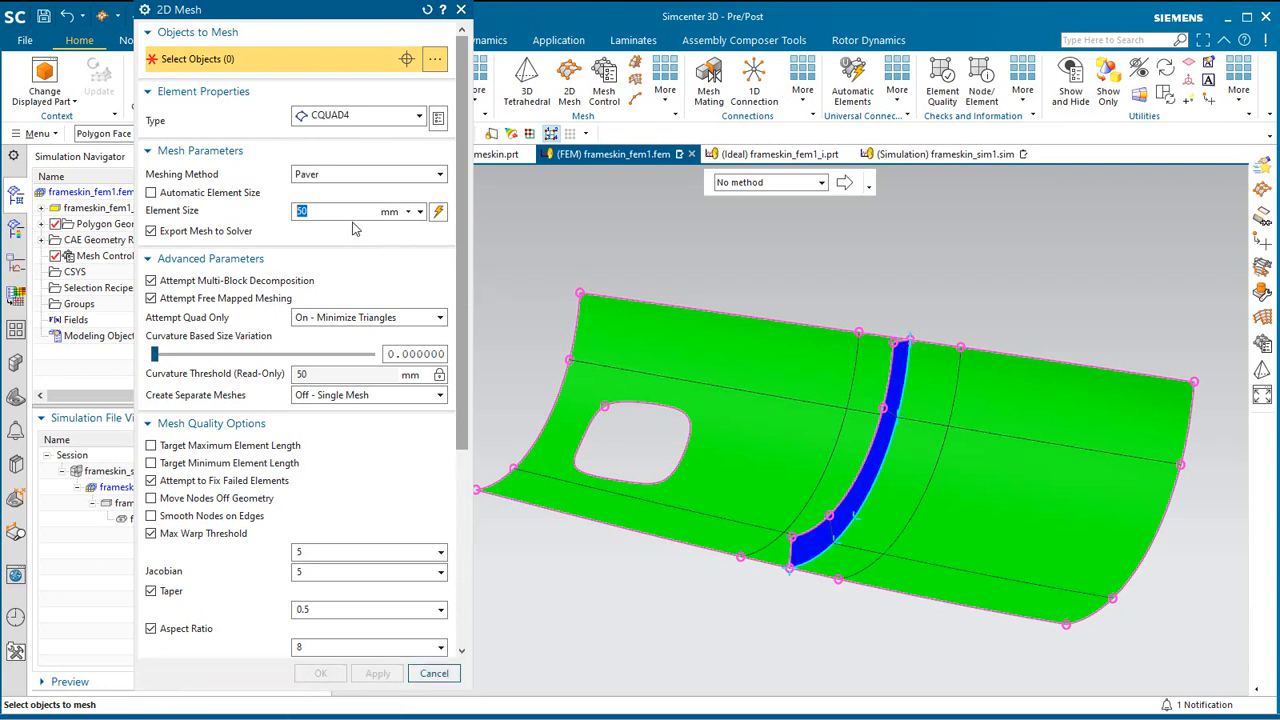
text(0)
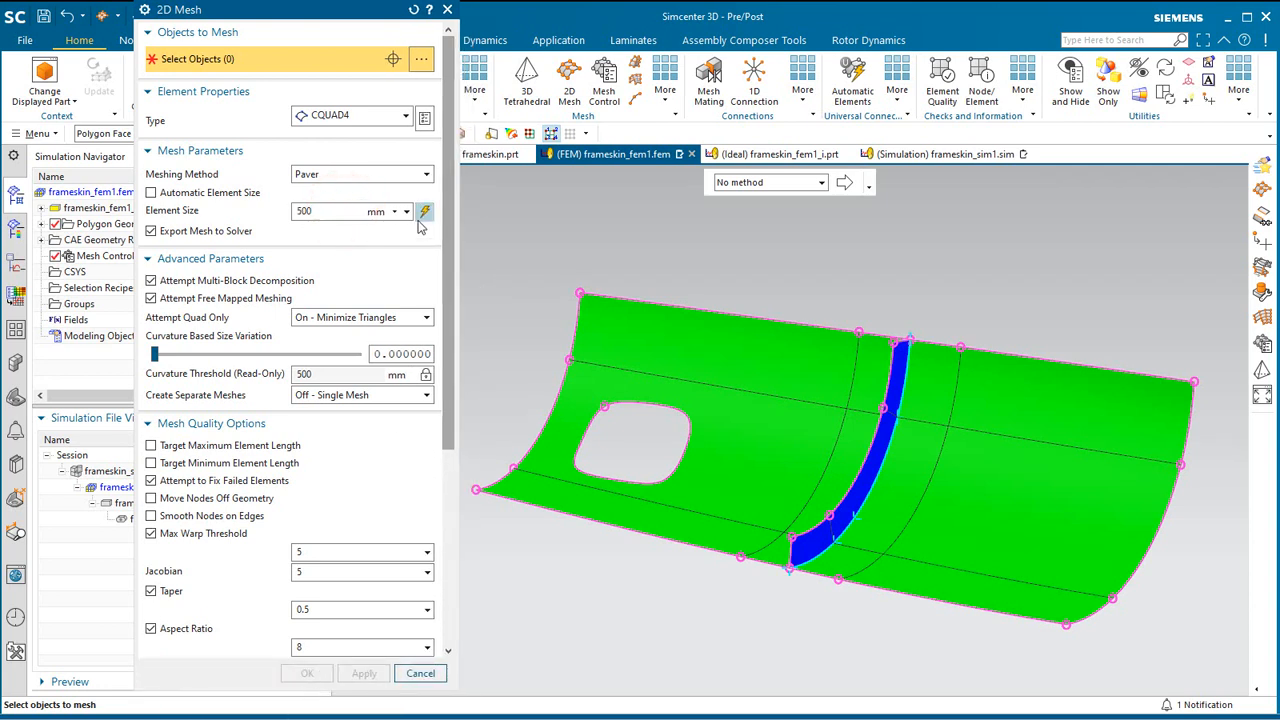
drag(451, 231, 444, 452)
click(852, 505)
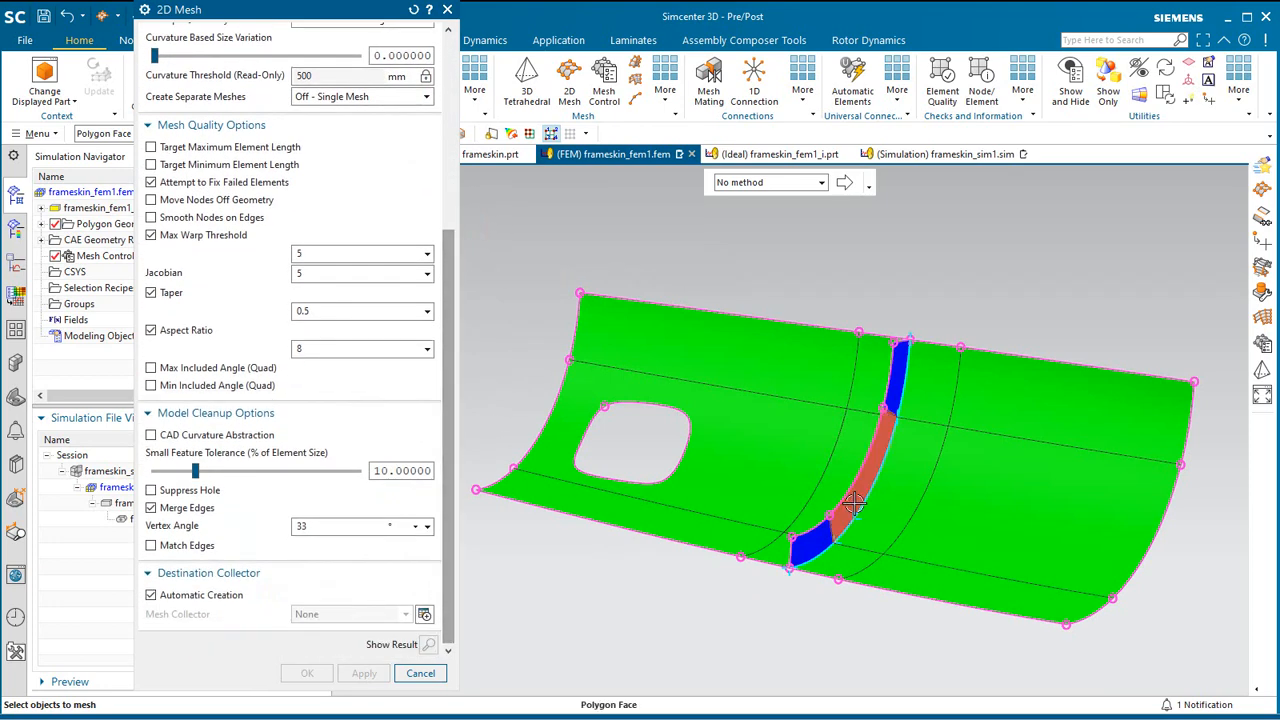
middle_drag(871, 534, 858, 537)
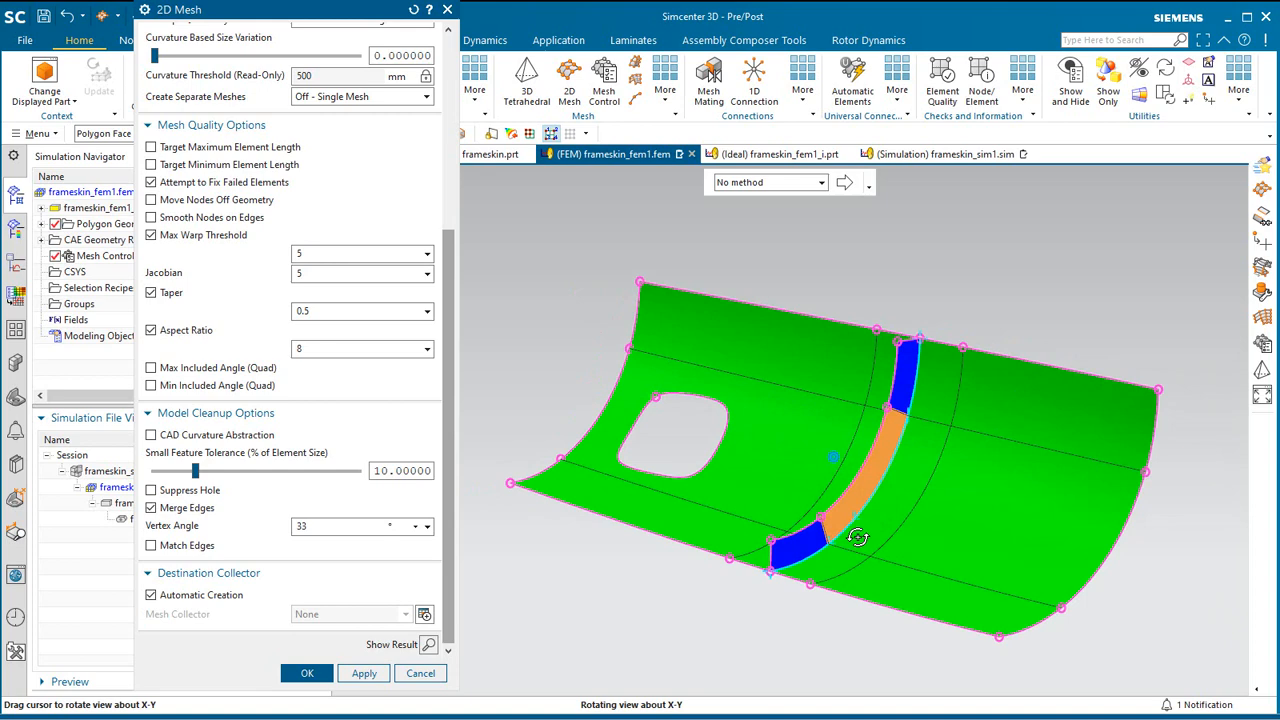
click(363, 674)
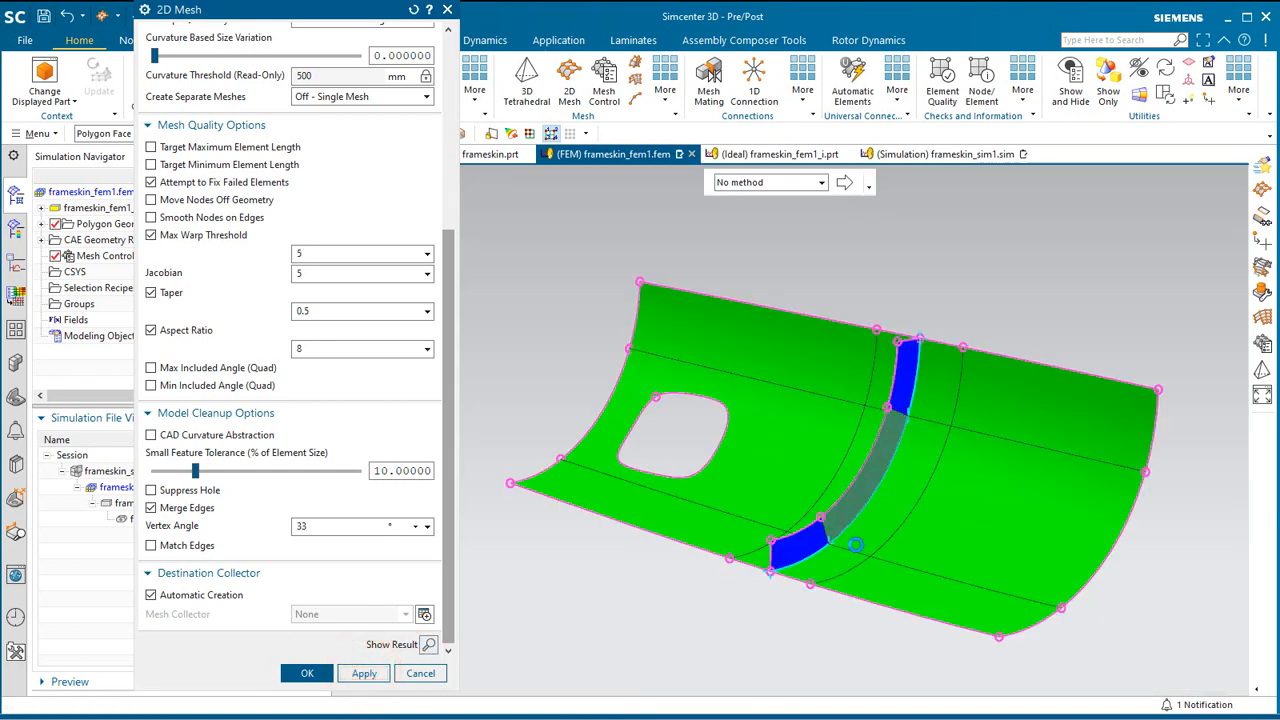
scroll(858, 541, up, 2)
middle_drag(852, 541, 846, 540)
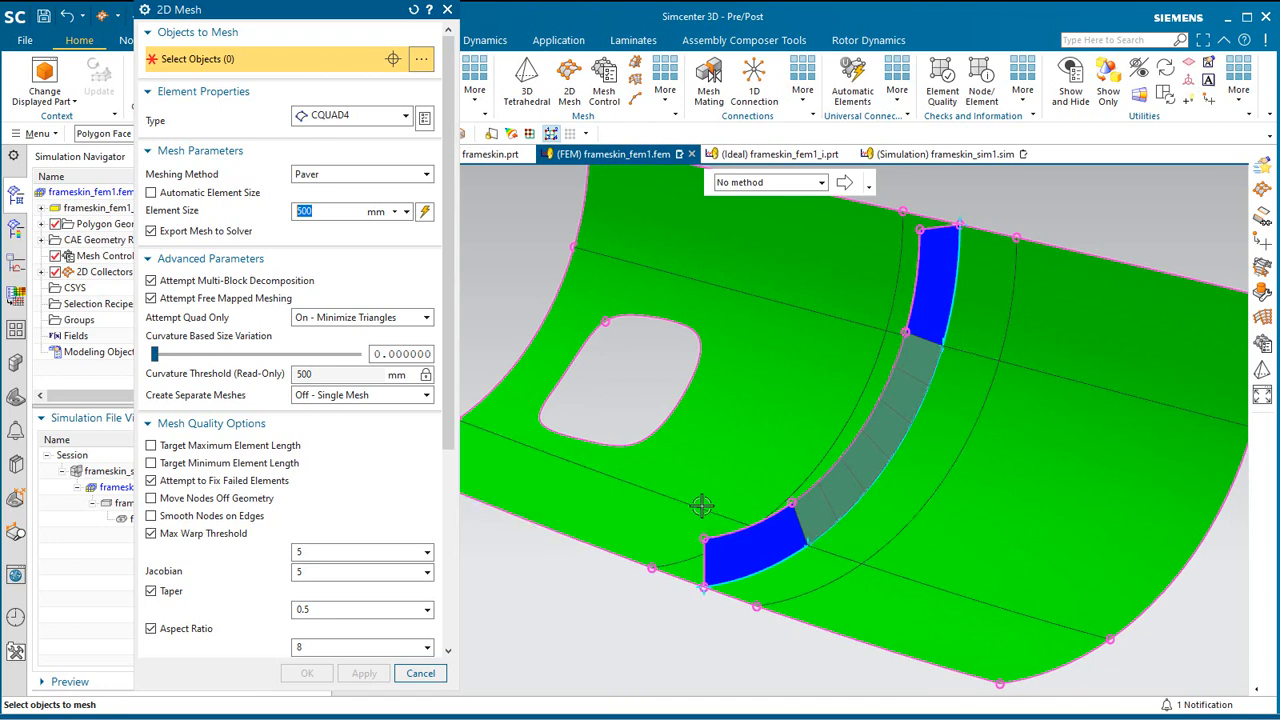
- Mesh the two outer frame web faces with 500 mm CQUAD4 elements in the existing FRAMESKIN_FEM1_I collector, with automatic creation off
click(754, 541)
click(933, 298)
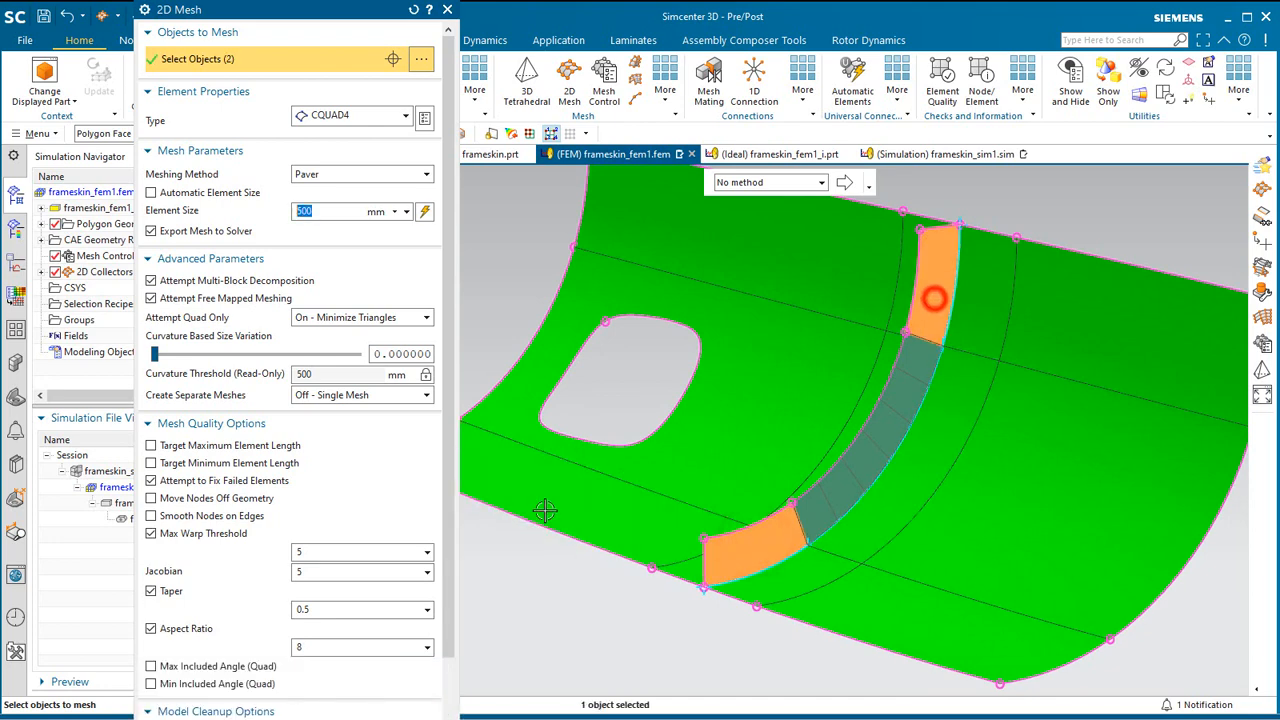
scroll(445, 578, down, 3)
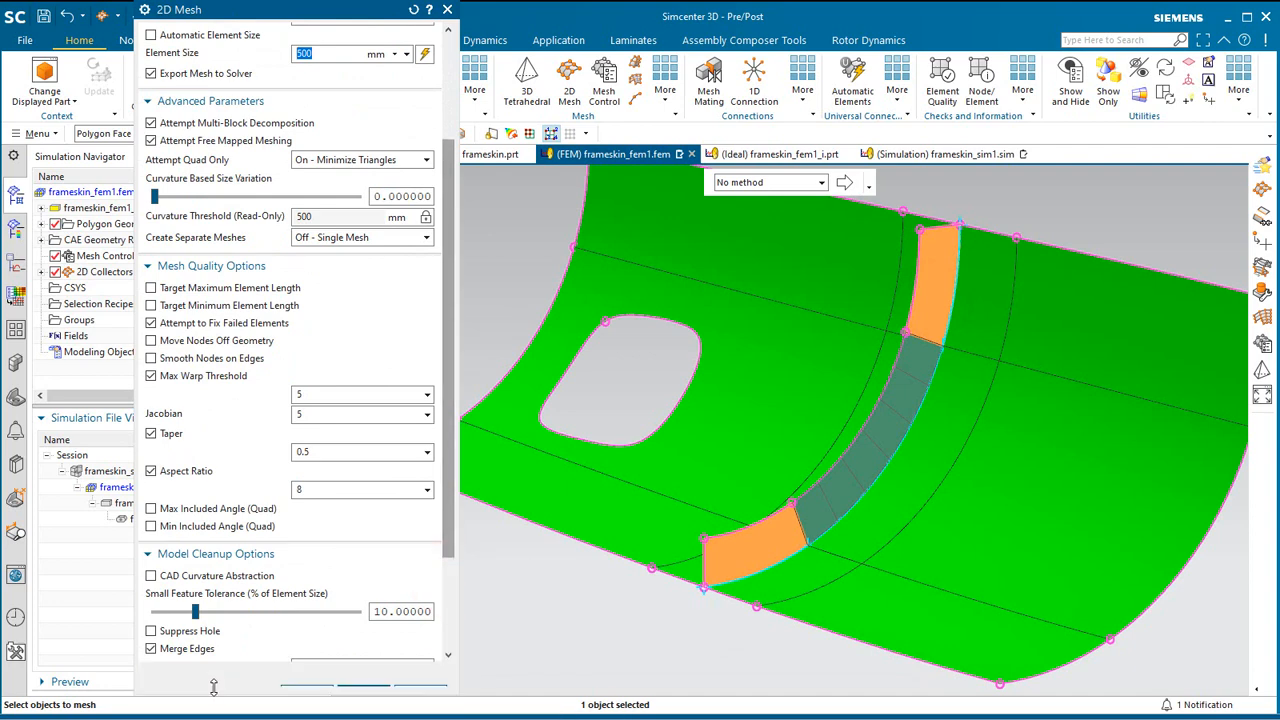
scroll(376, 569, down, 3)
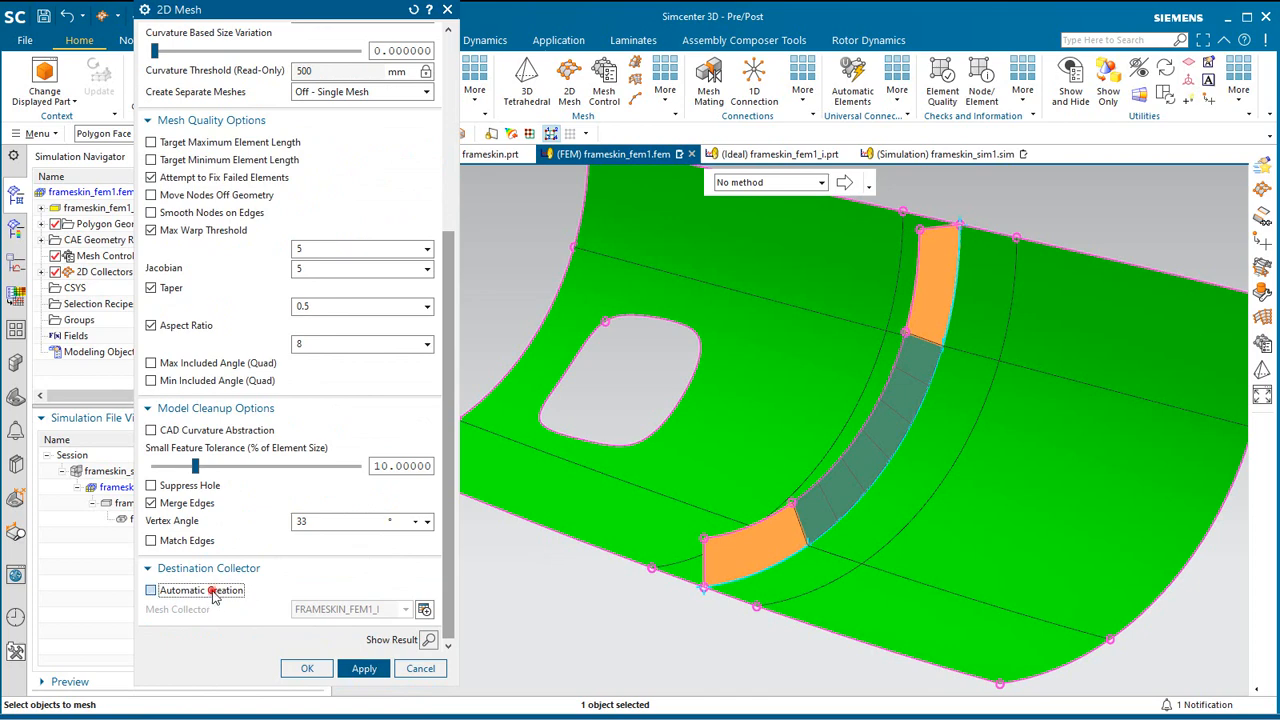
click(307, 668)
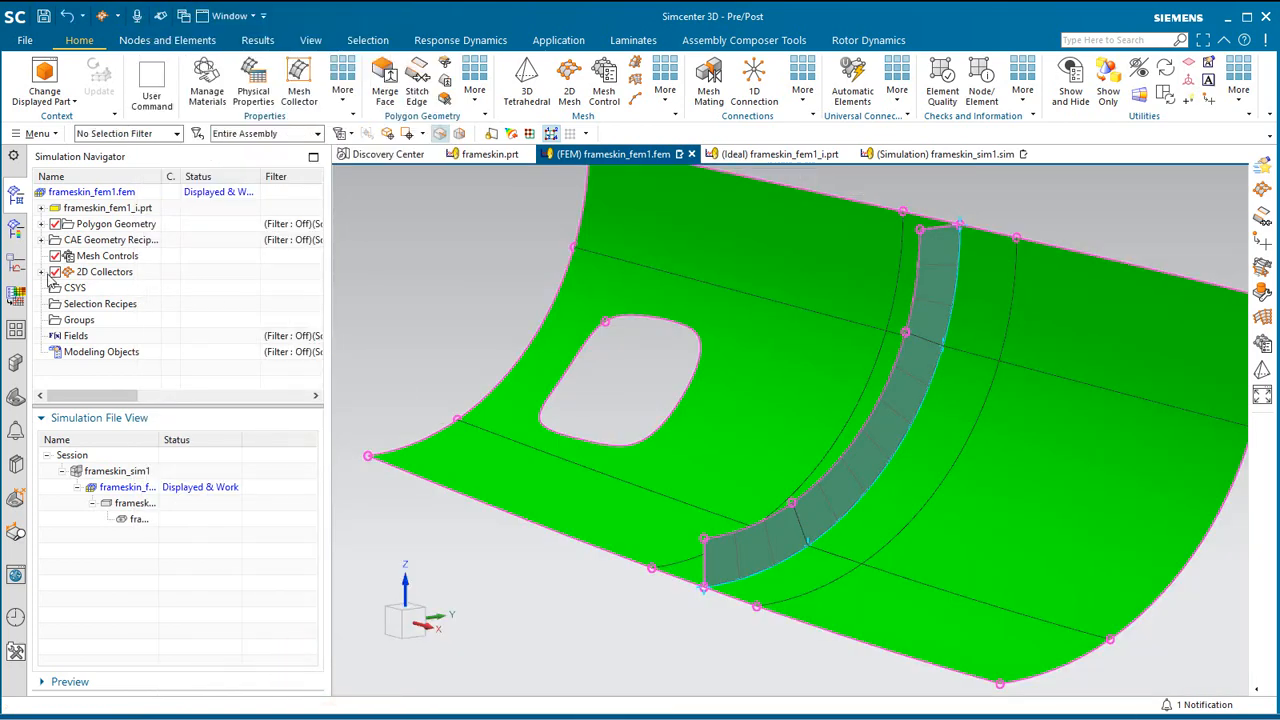
- Edit the frame mesh collector's PSHELL property to use Titanium_Ti-6Al-4V from the default material library and a 25 mm default thickness
click(42, 272)
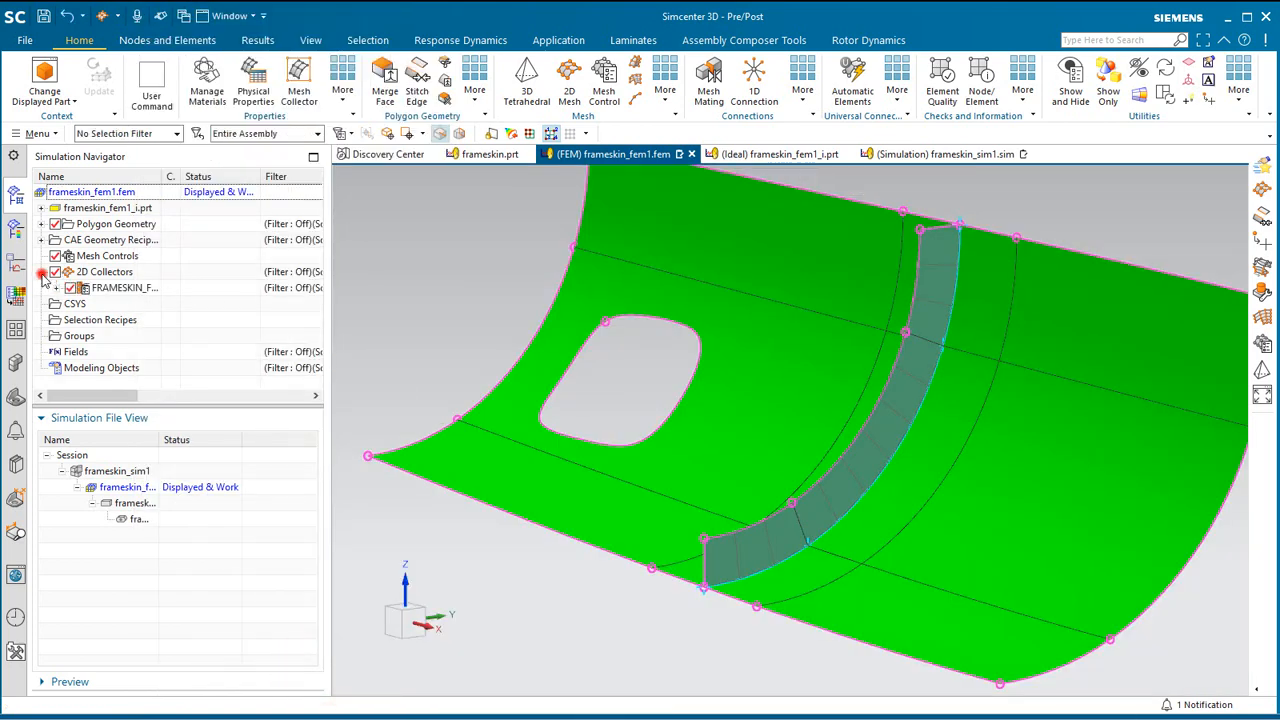
click(57, 288)
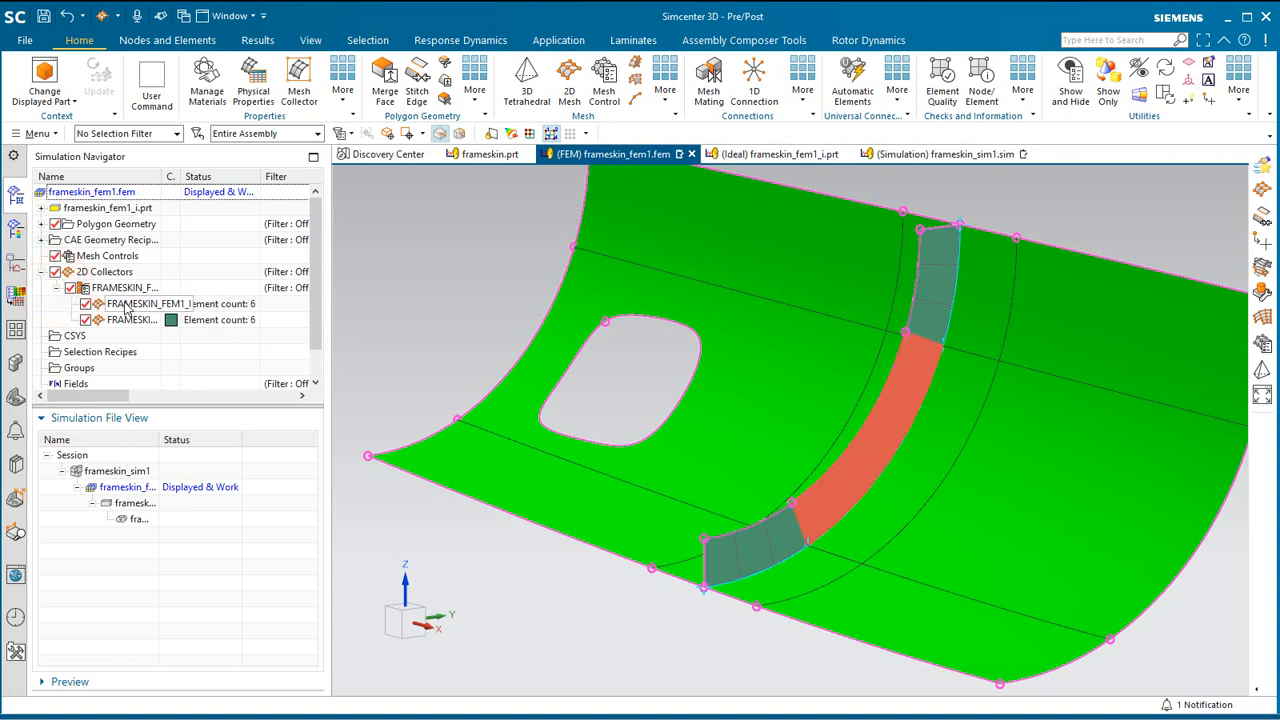
right_click(118, 288)
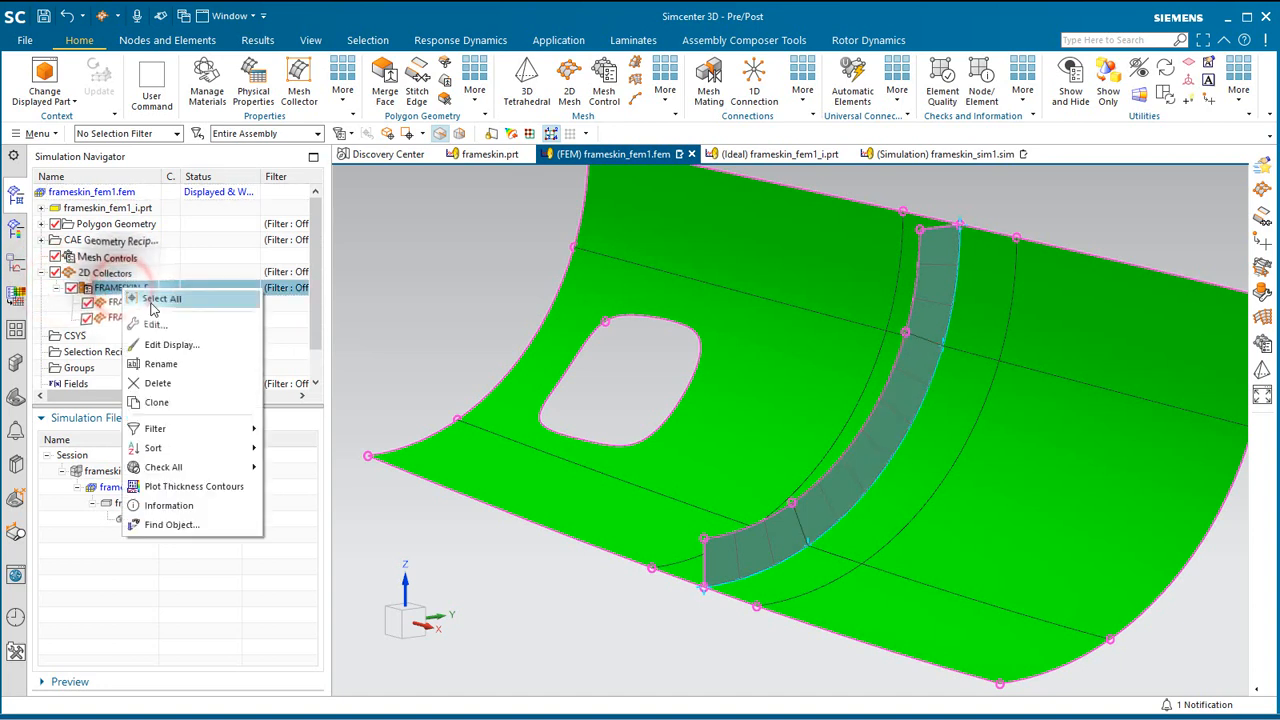
click(170, 325)
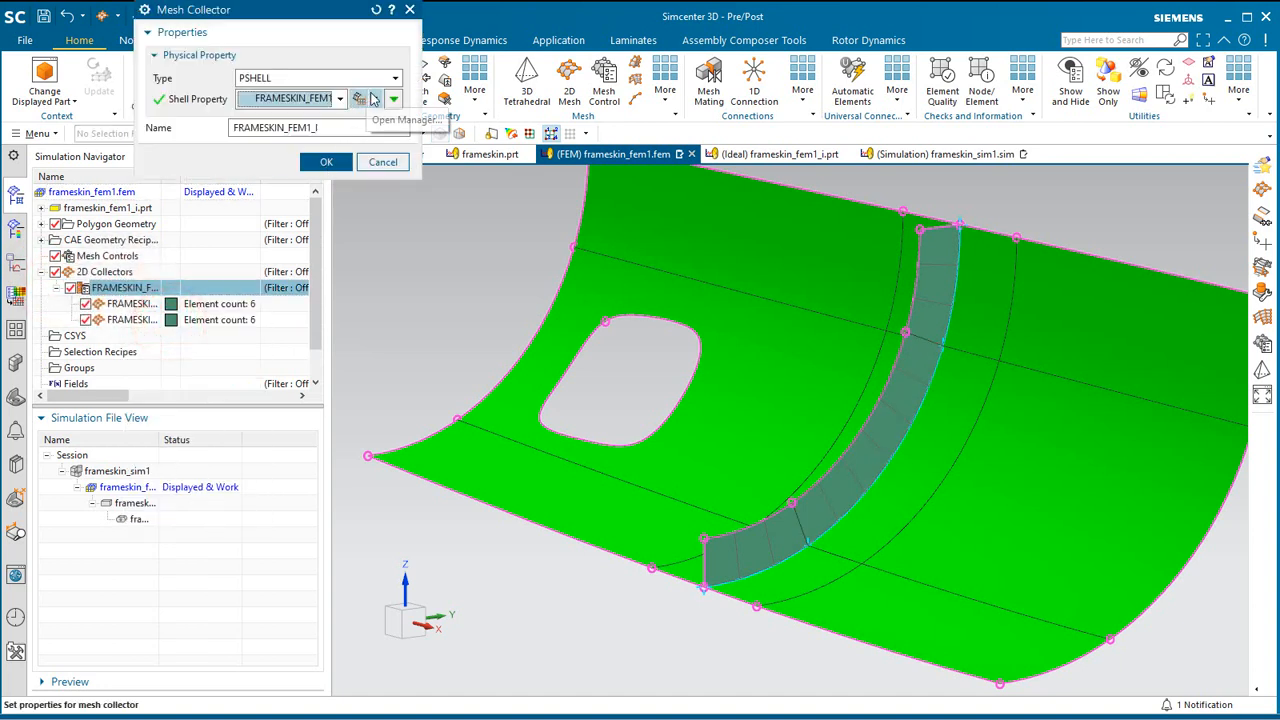
click(371, 98)
click(358, 149)
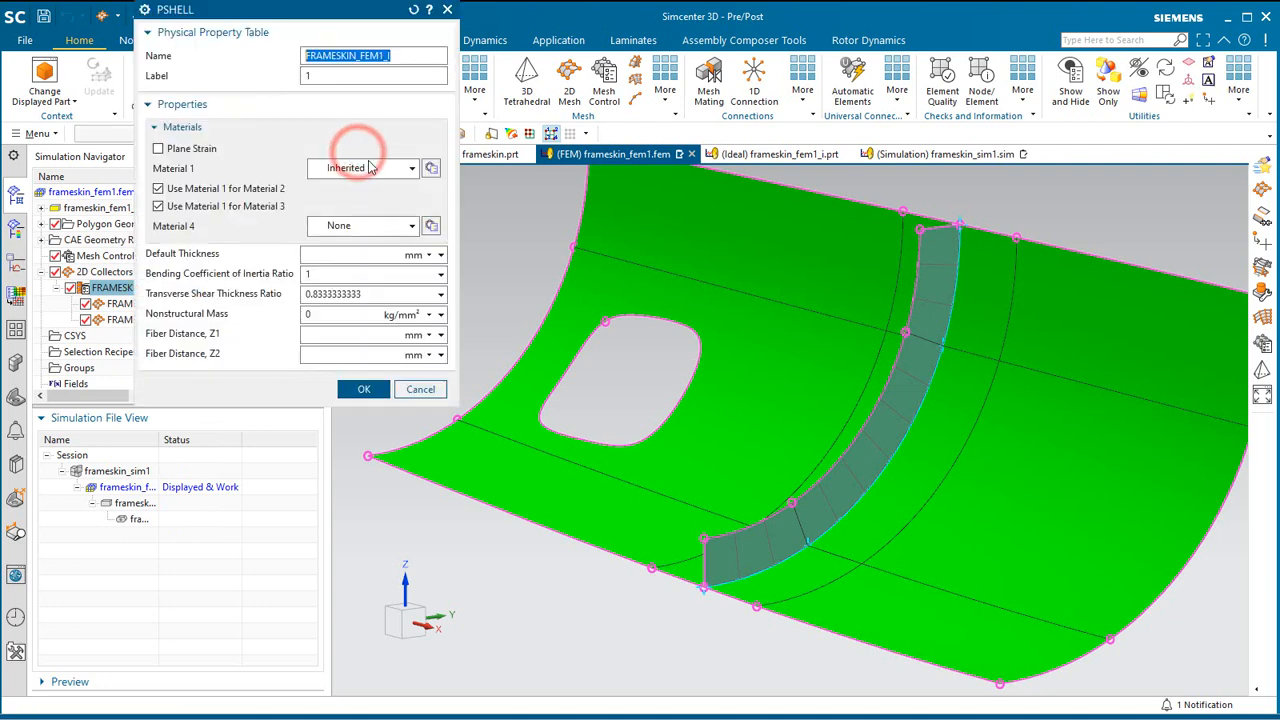
click(430, 167)
click(190, 157)
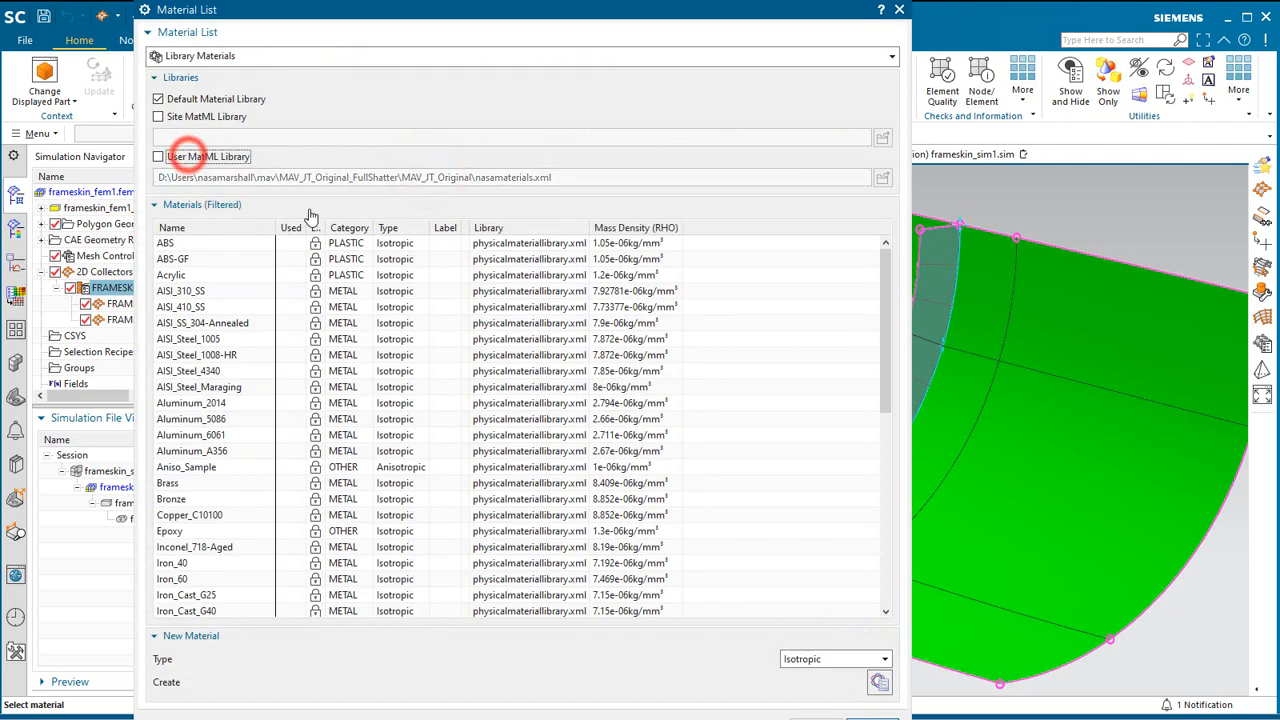
drag(886, 305, 857, 513)
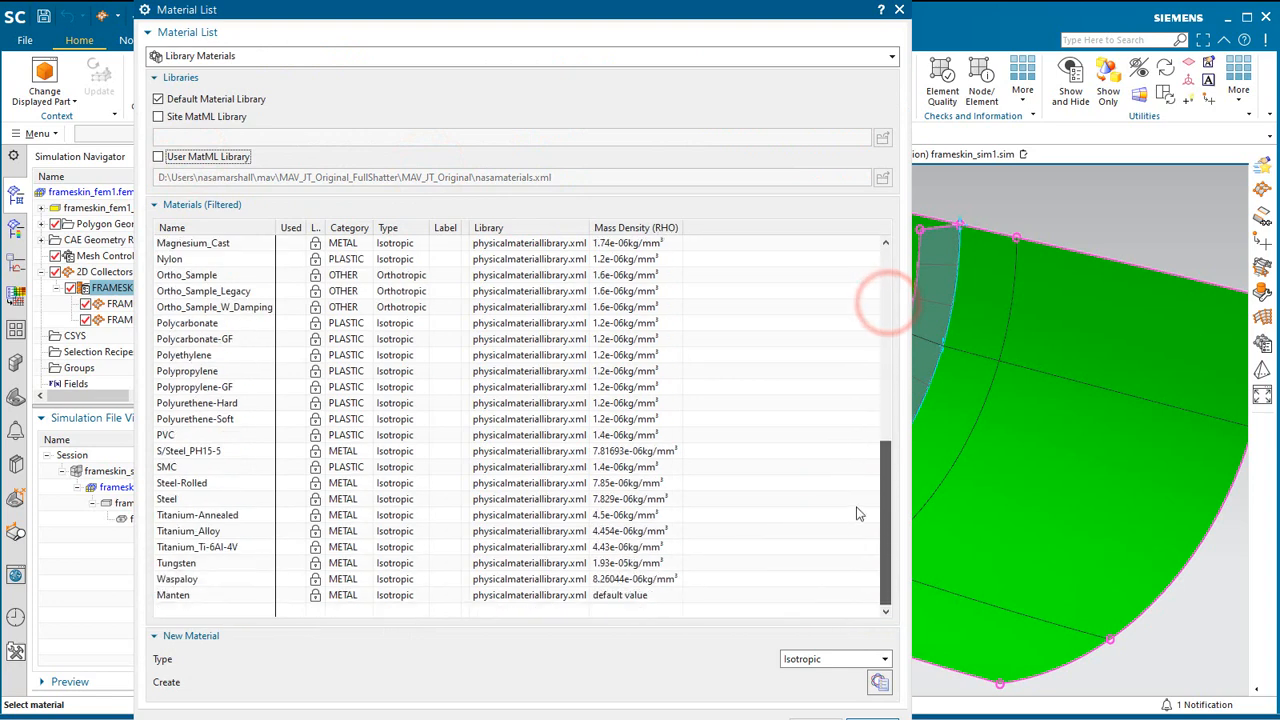
click(222, 548)
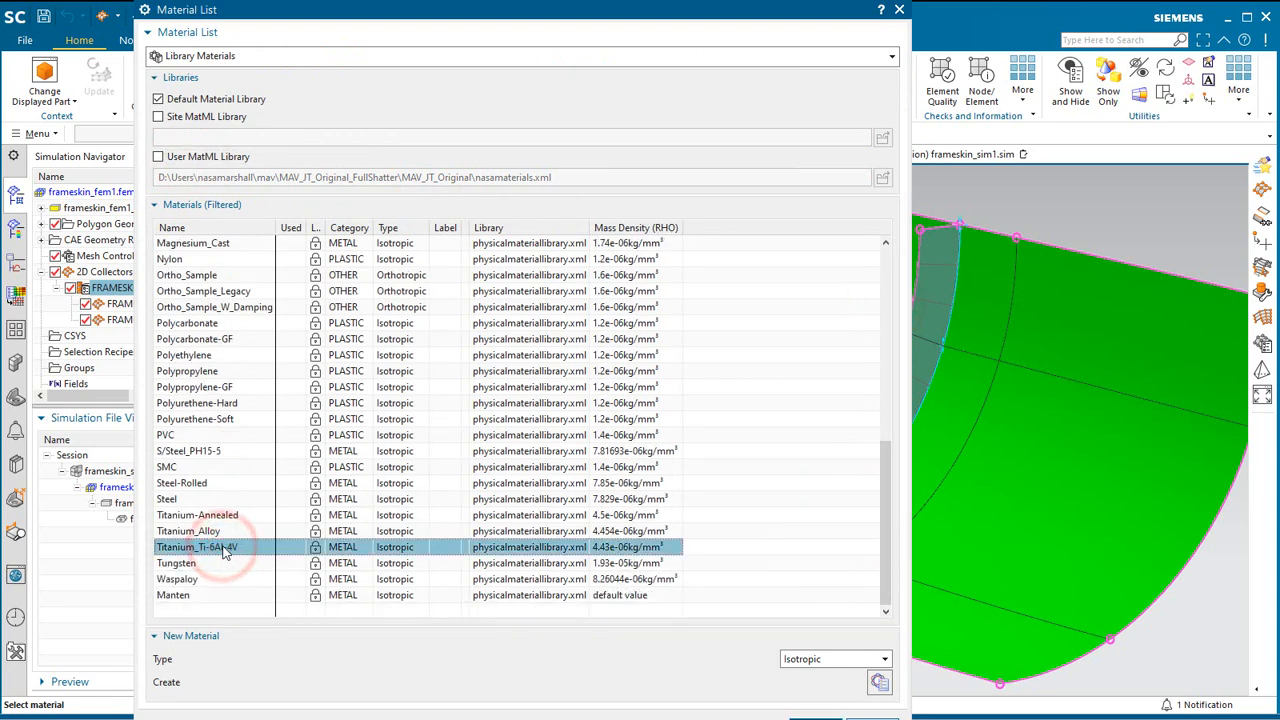
click(805, 717)
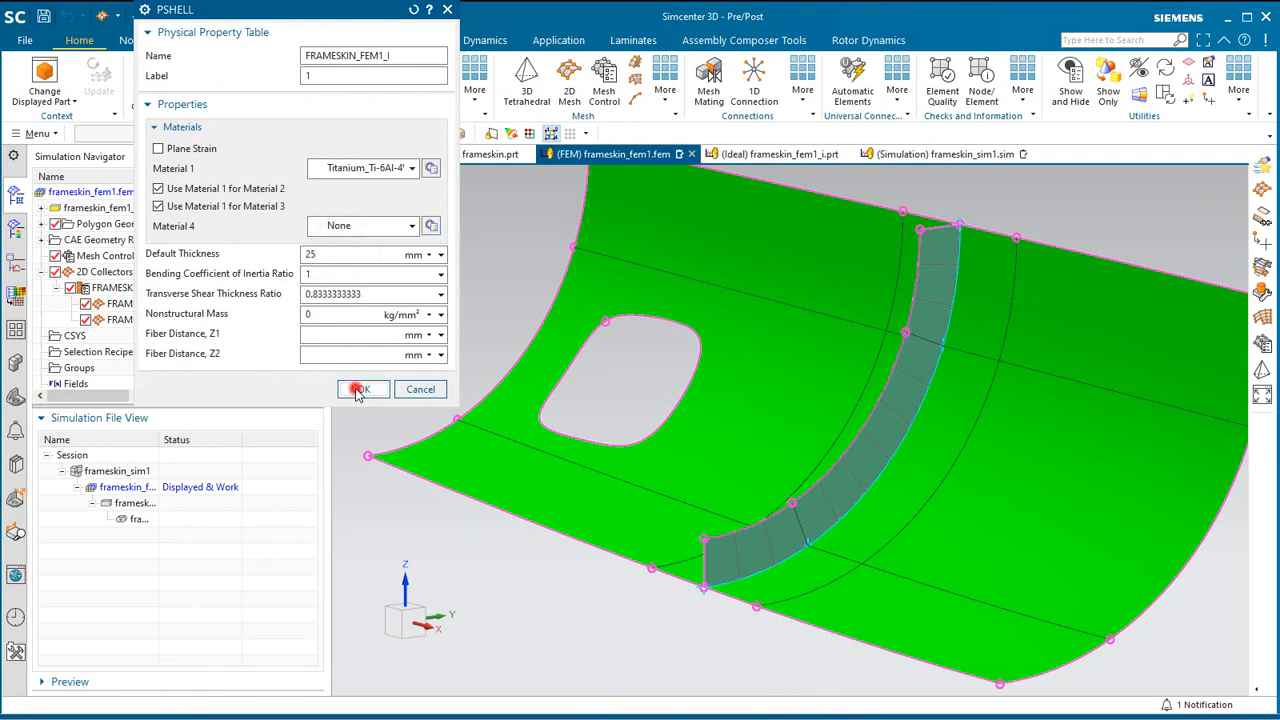
click(358, 390)
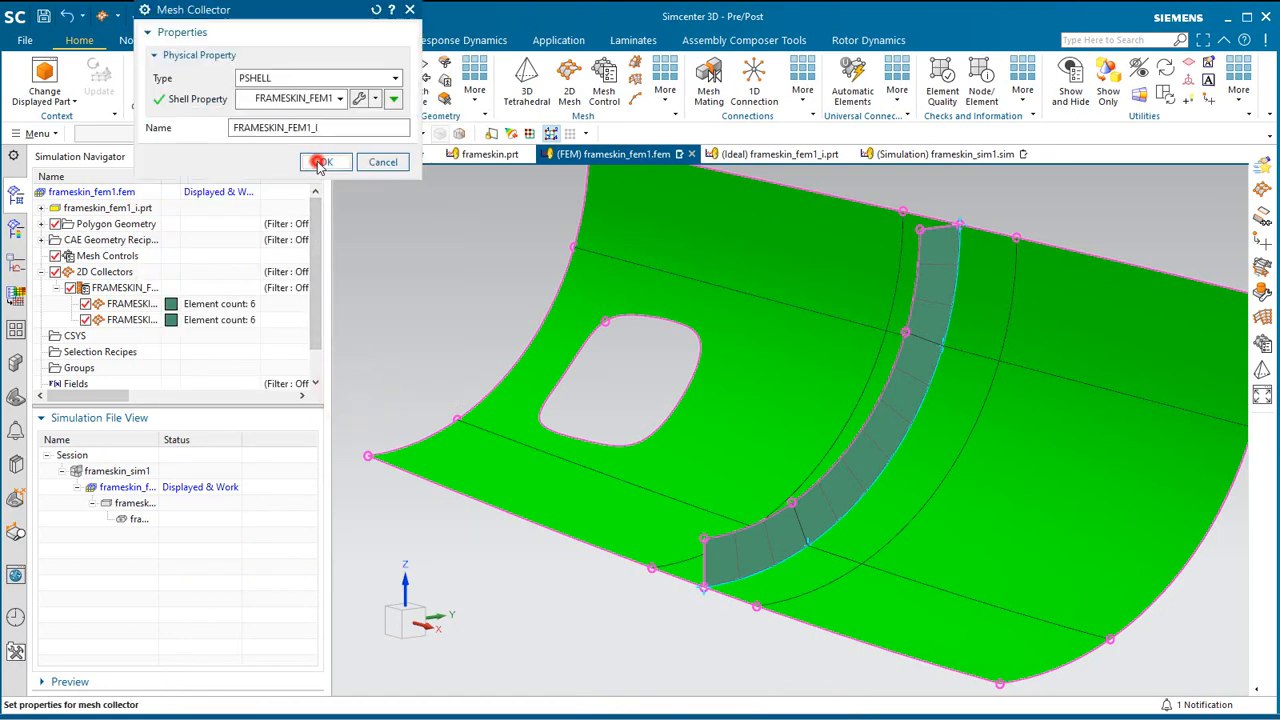
click(318, 162)
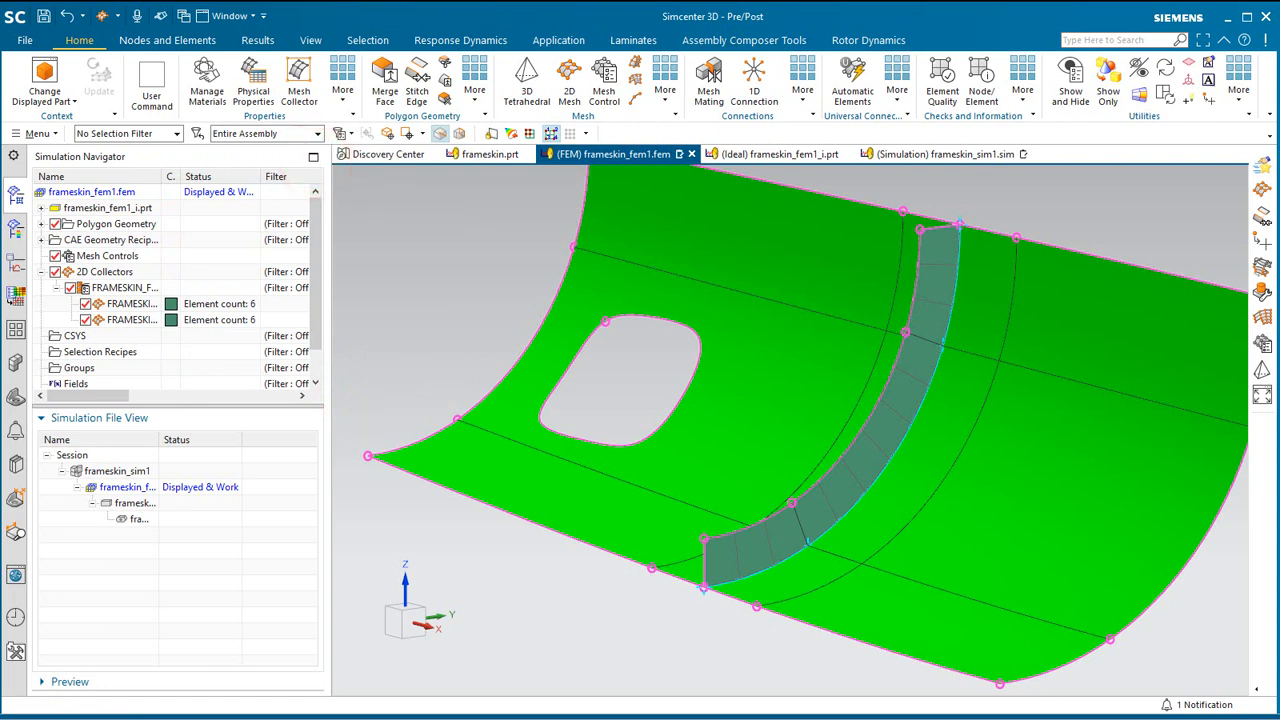
- Rename the frame web's 2D mesh collector as frame
right_click(121, 289)
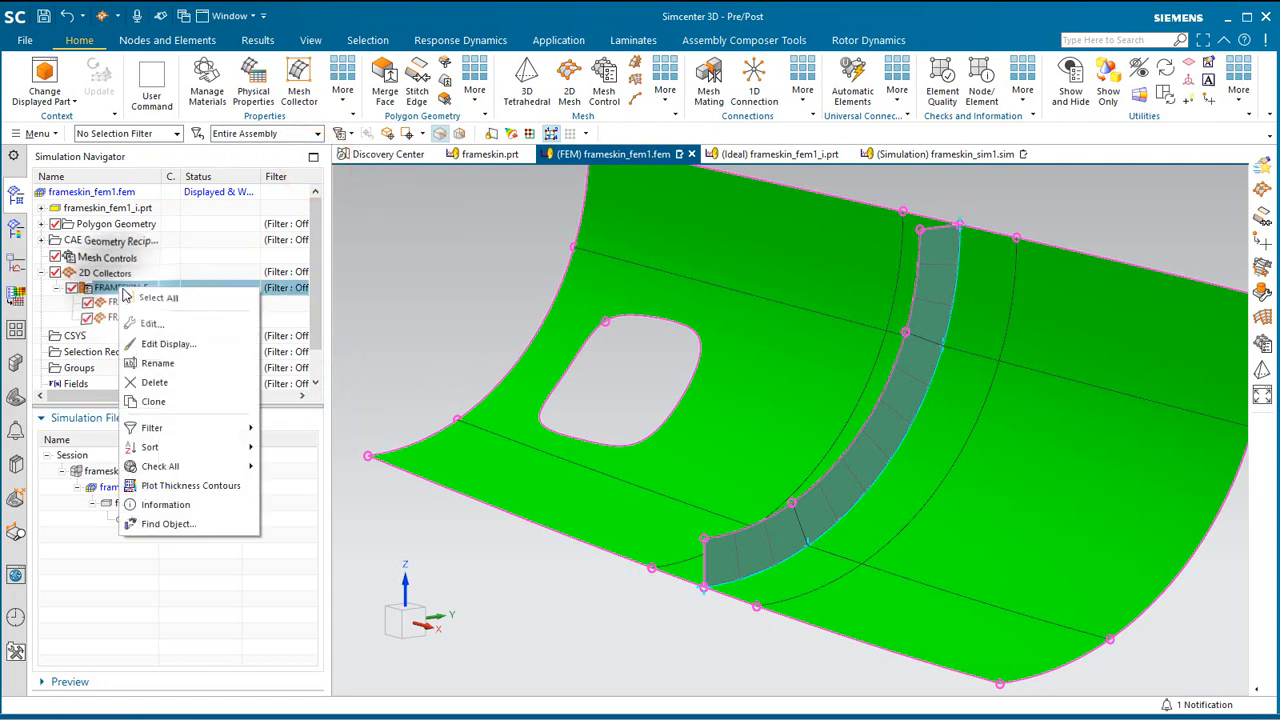
click(158, 363)
text(fr)
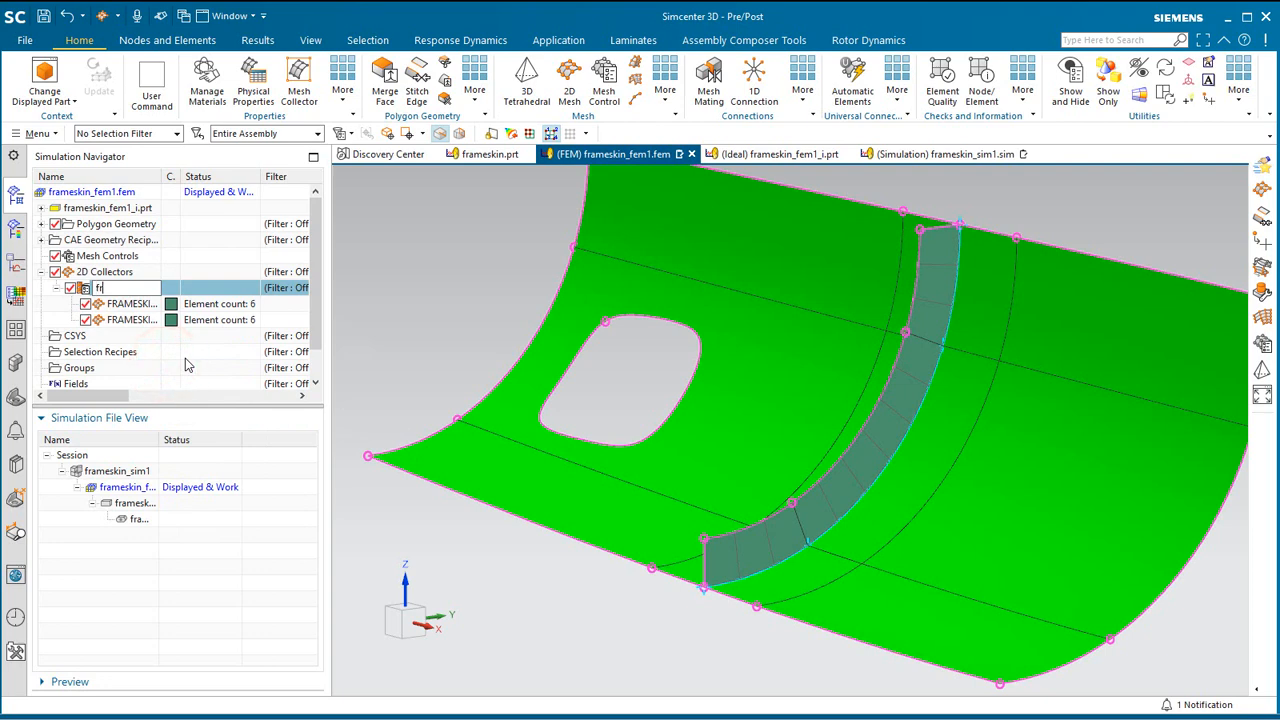
text(ame)
key(Return)
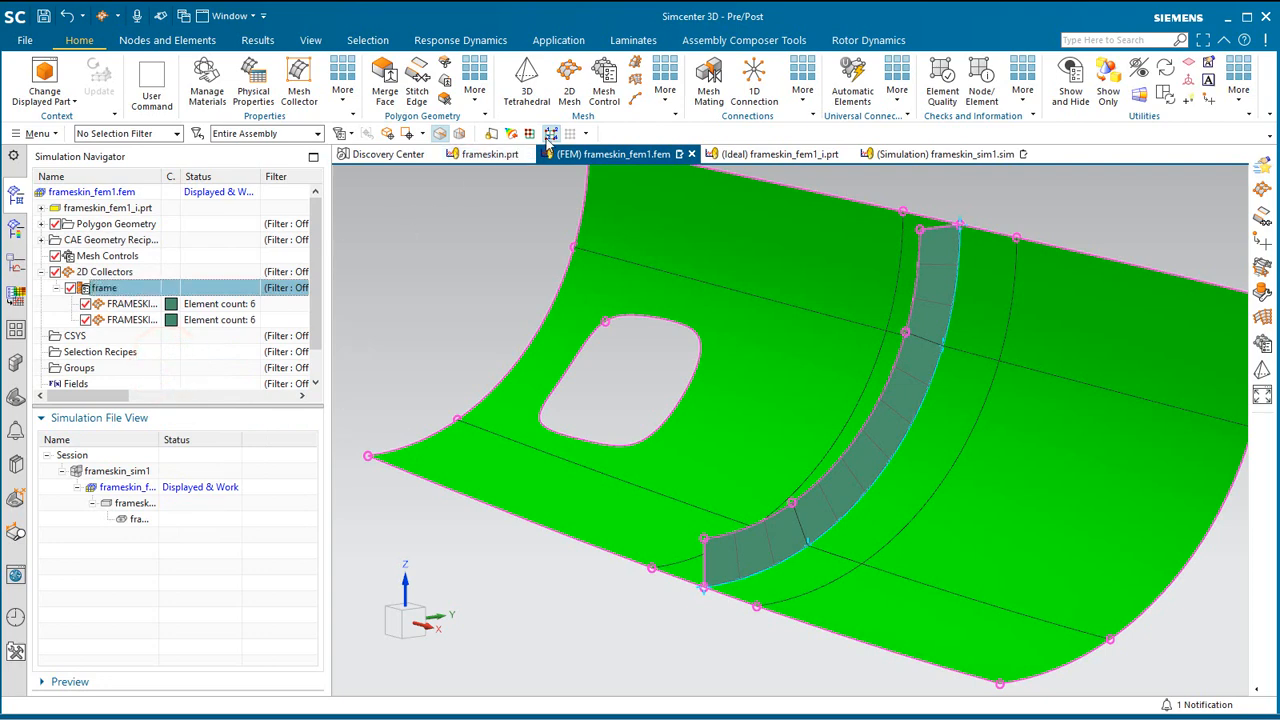
- Mesh the two middle skin faces beside the frame with 500 mm CQUAD4 elements using Paver and an automatically created collector
click(572, 90)
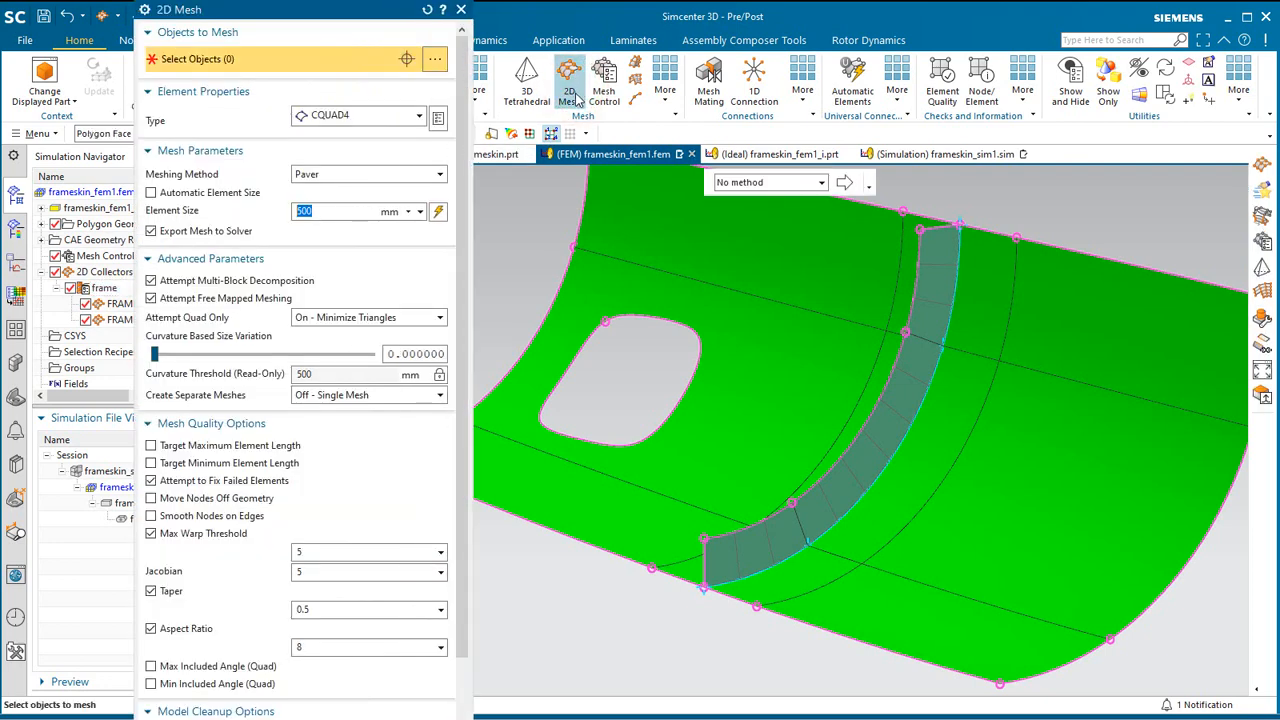
click(857, 401)
click(925, 435)
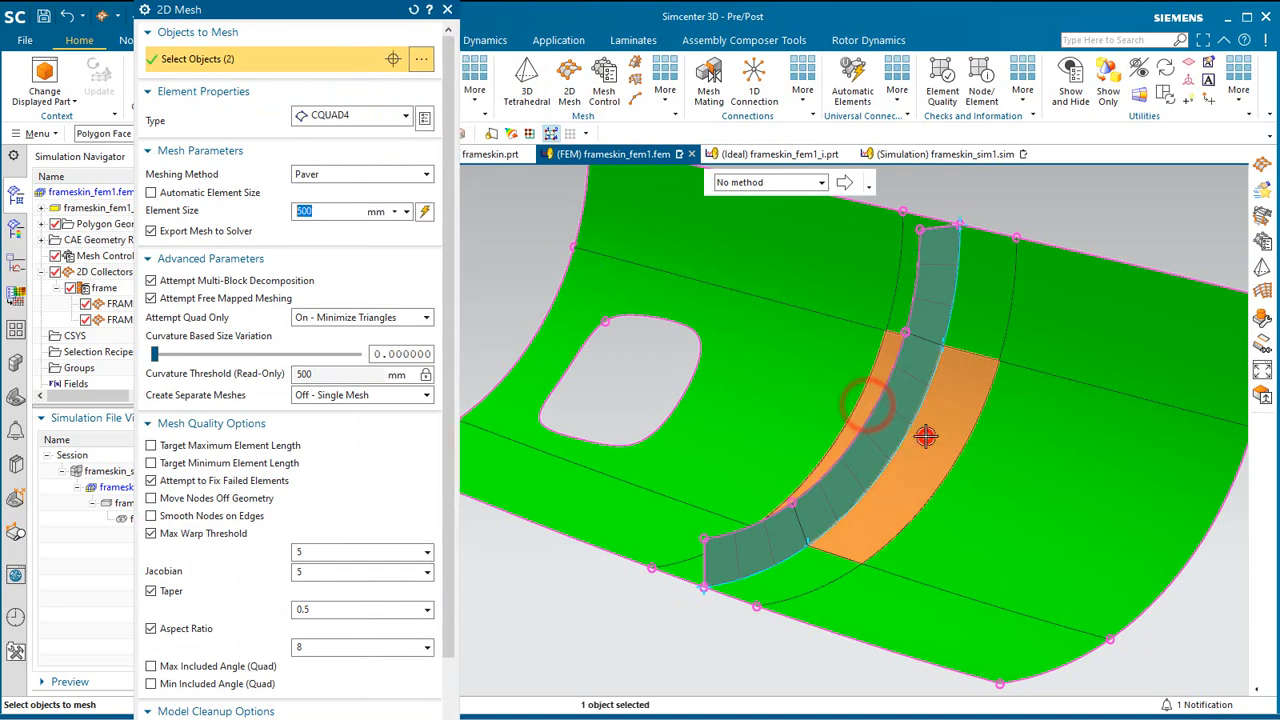
drag(447, 317, 416, 640)
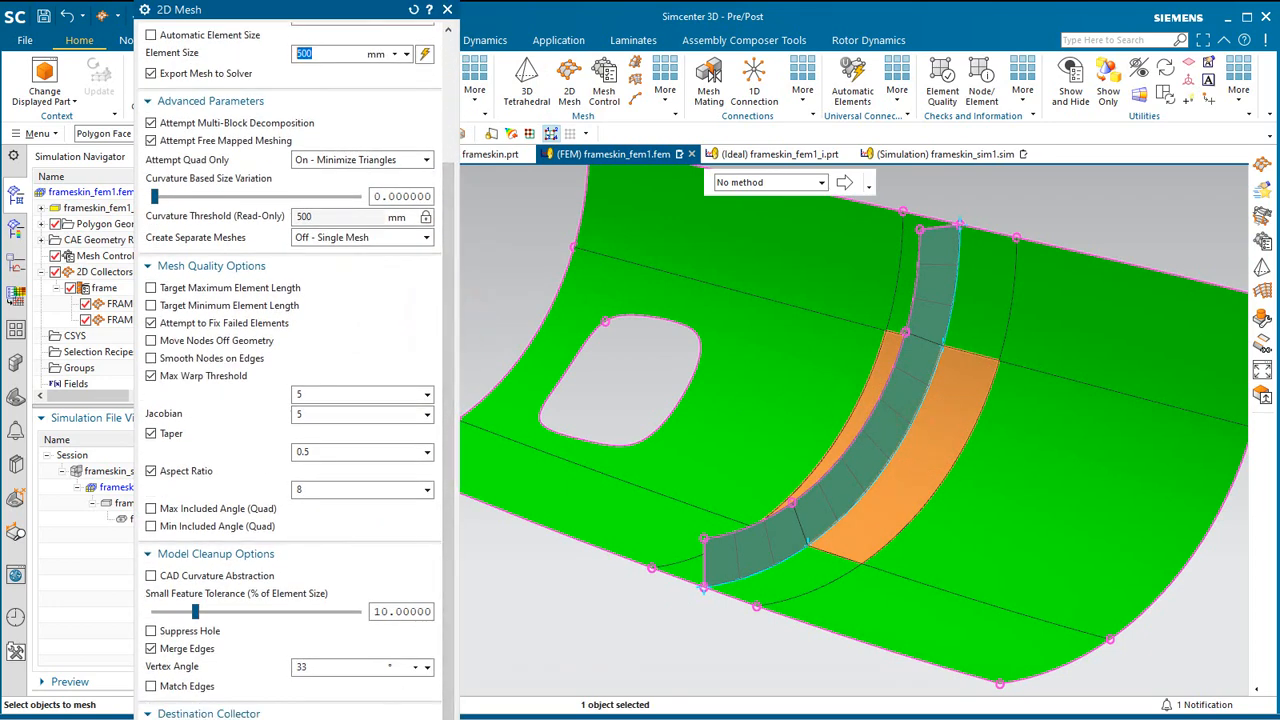
scroll(250, 500, down, 3)
click(151, 603)
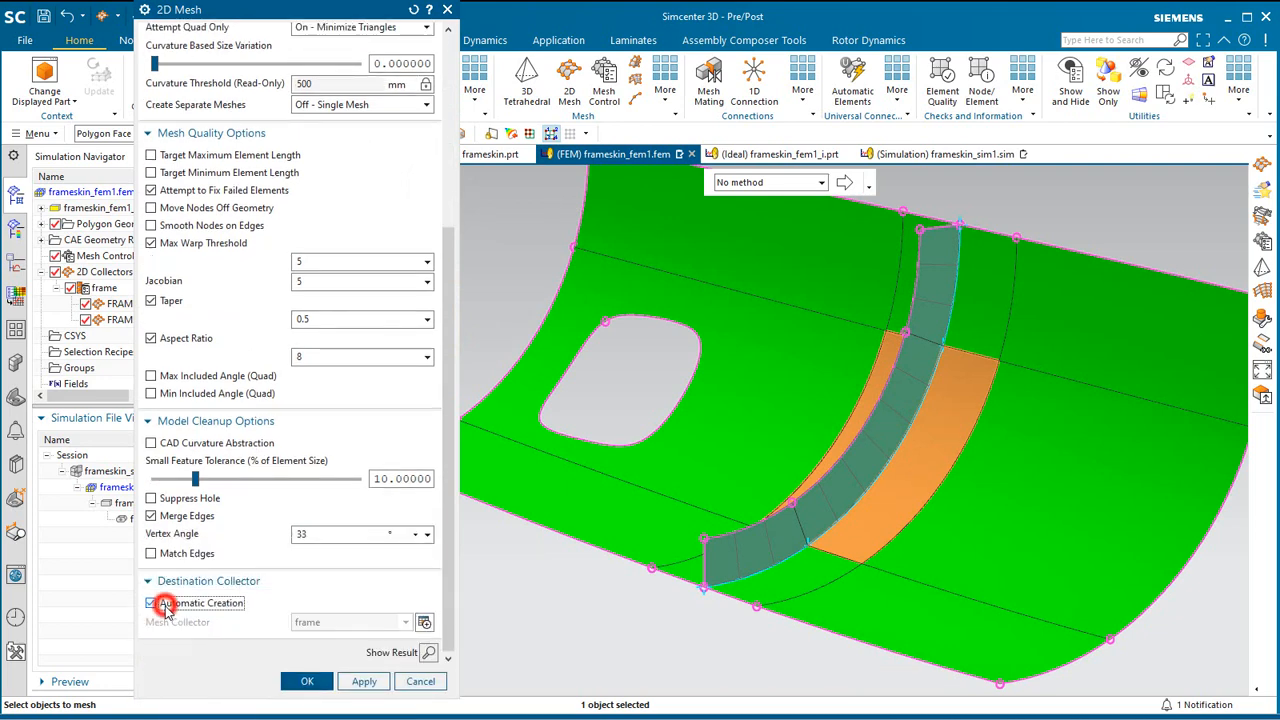
click(364, 681)
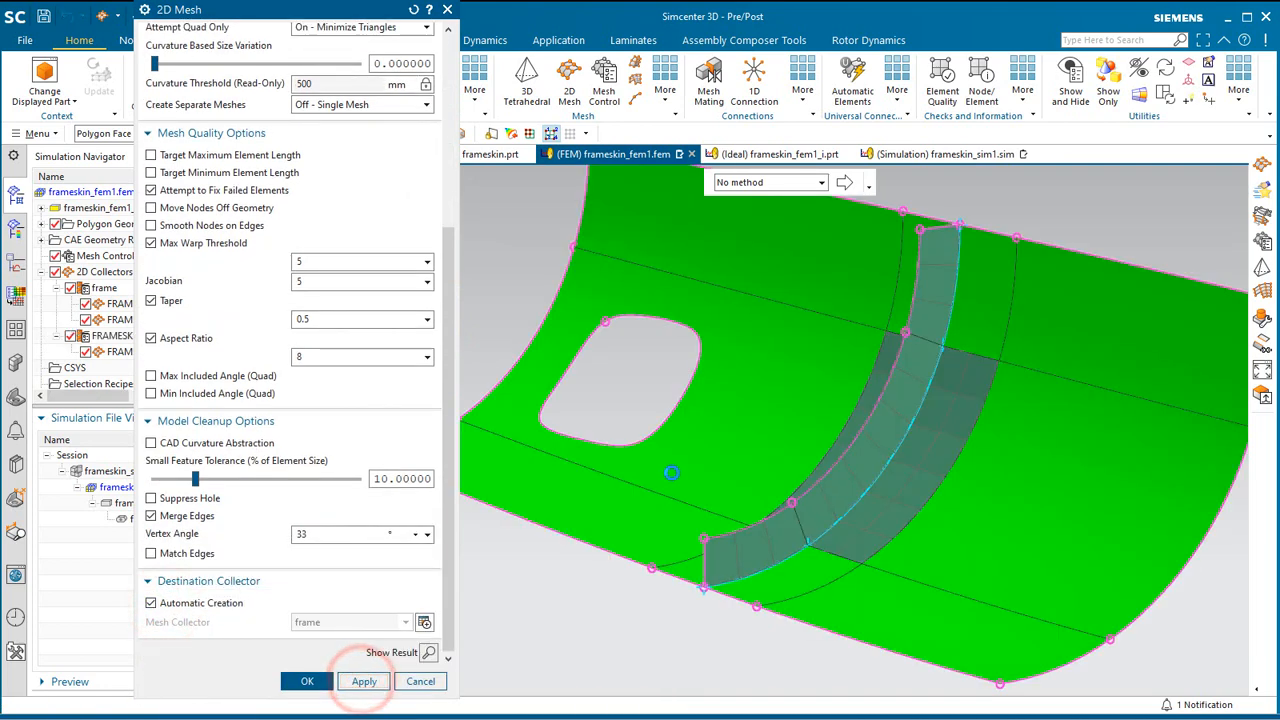
- Mesh all remaining skin faces with 500 mm CQUAD4 elements in the existing FRAMESKIN_FEM1_I collector, with automatic creation off
scroll(848, 420, down, 3)
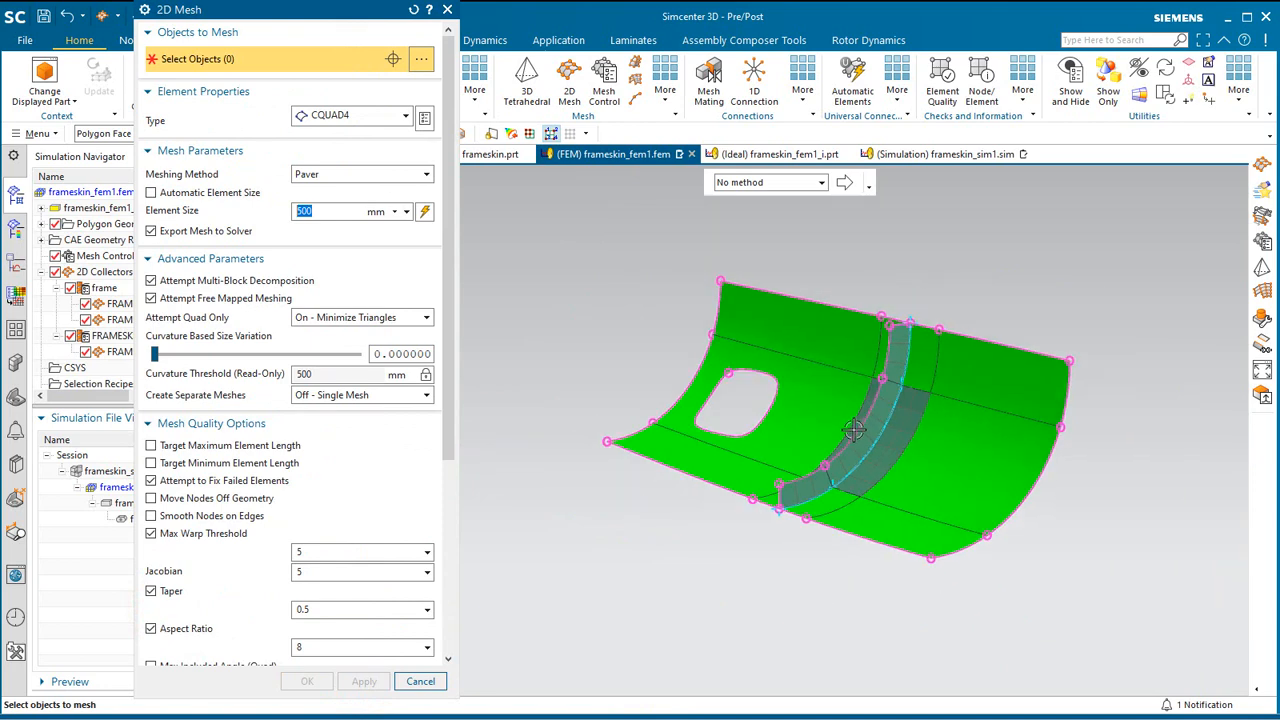
drag(555, 248, 969, 573)
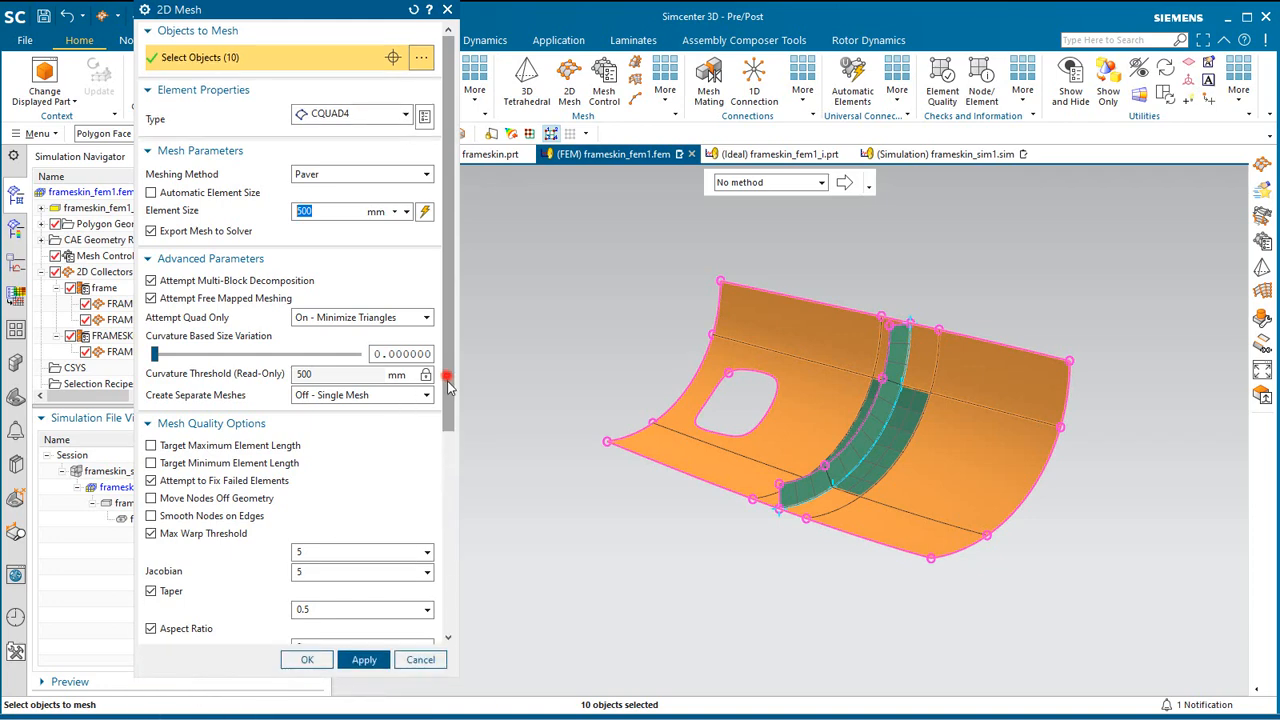
drag(447, 375, 450, 594)
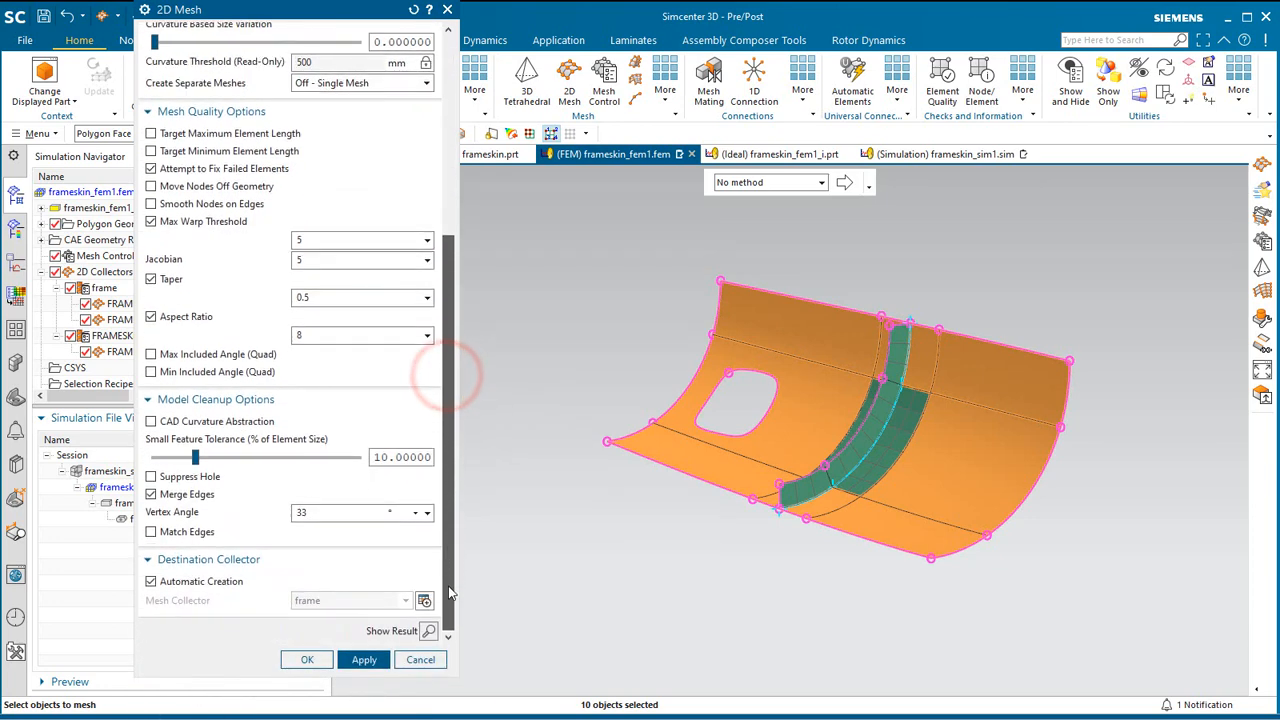
click(246, 112)
click(207, 583)
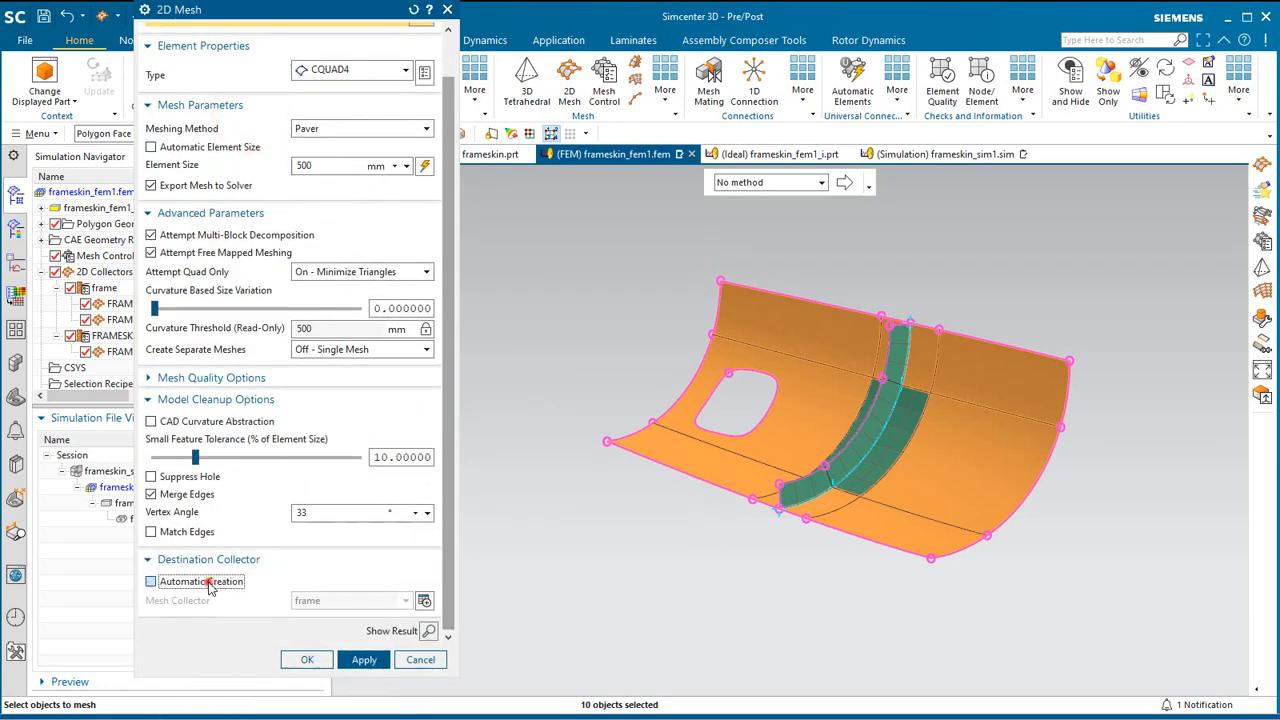
click(304, 602)
click(303, 626)
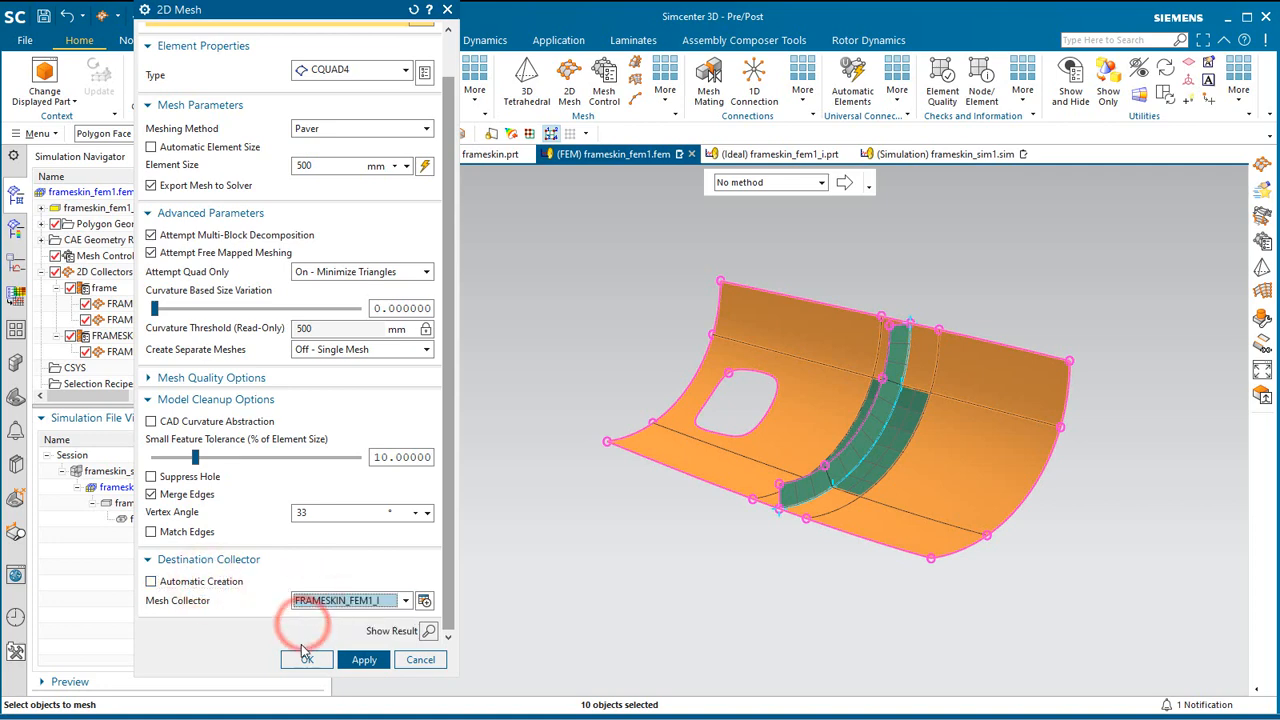
click(306, 659)
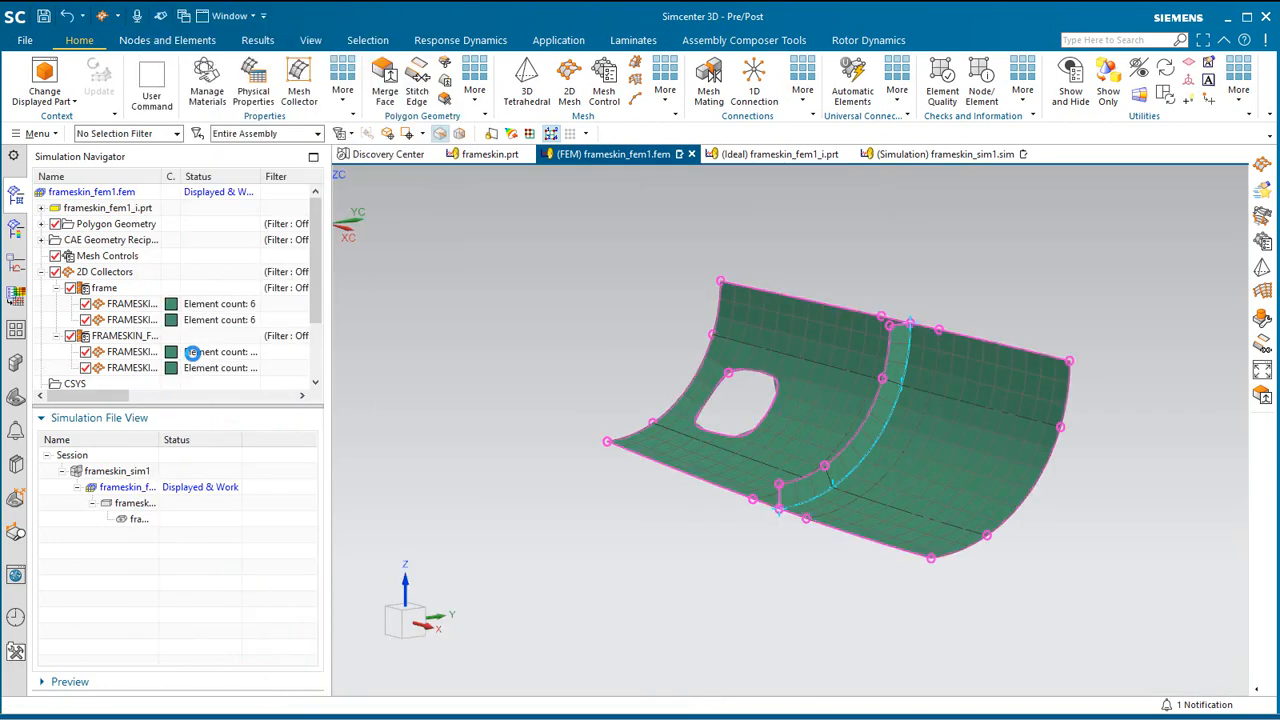
- Open the skin mesh collector for editing and name it skin
middle_drag(759, 533, 737, 526)
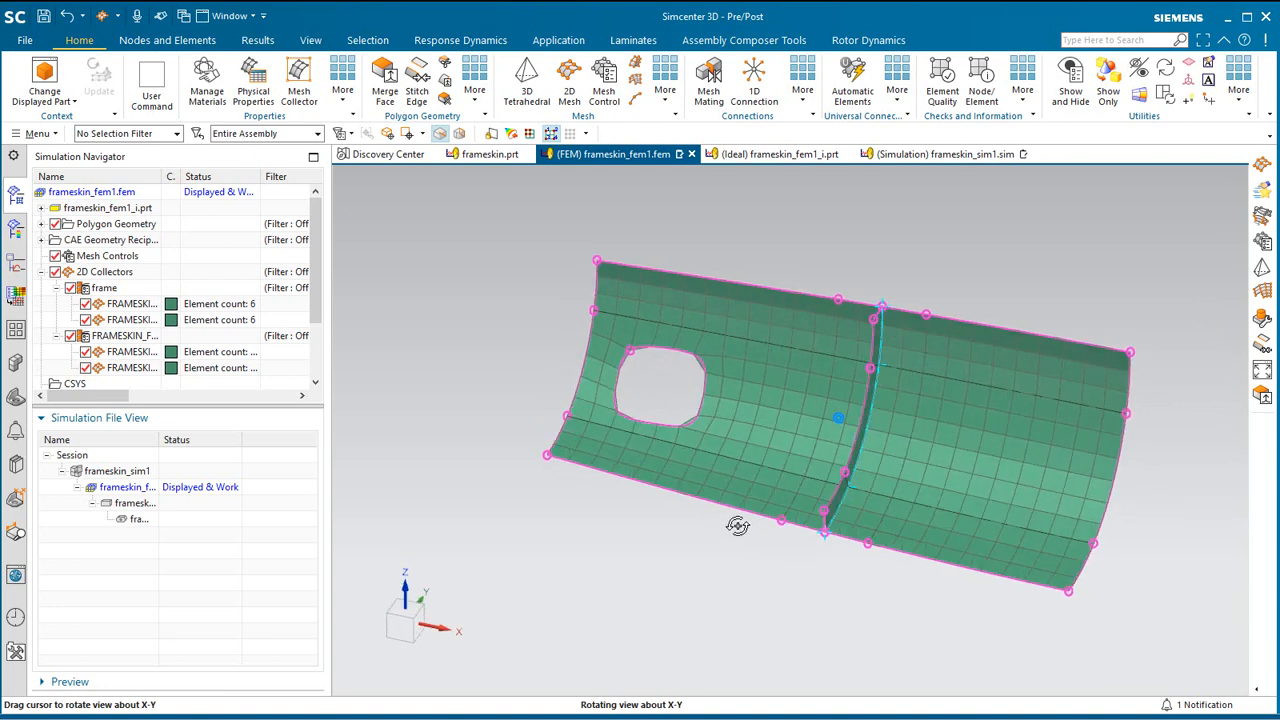
right_click(118, 336)
click(150, 372)
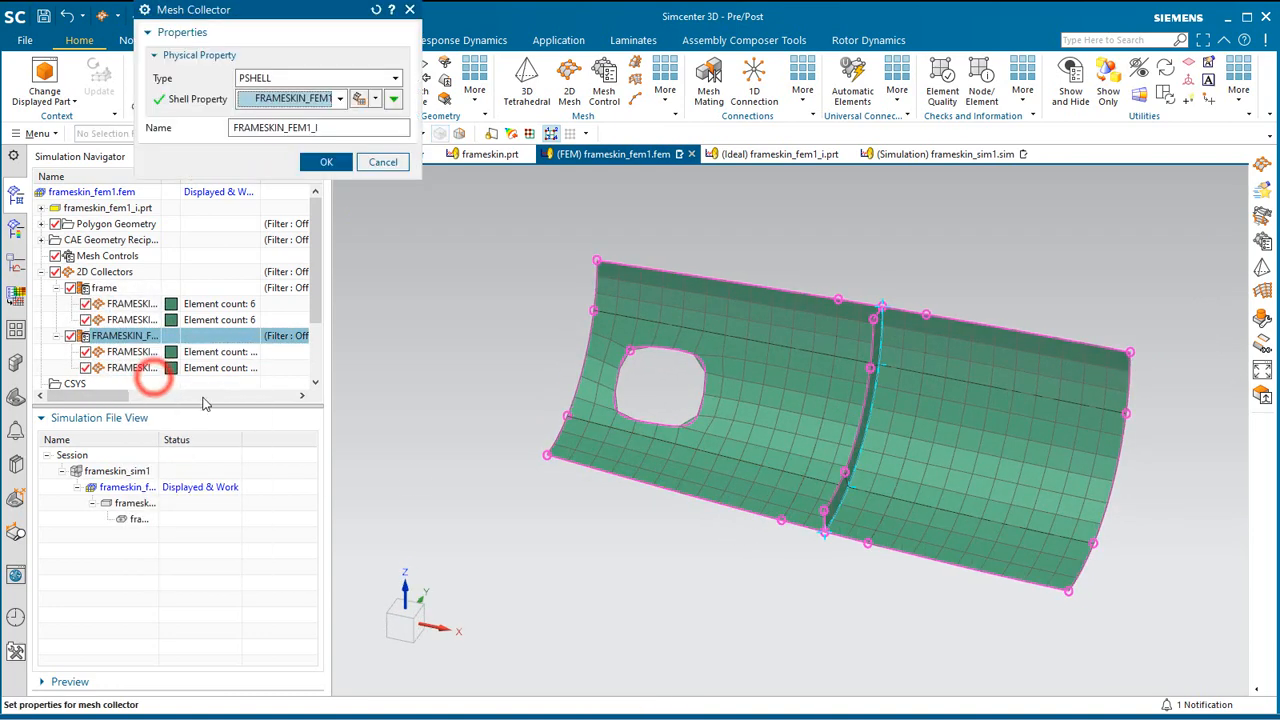
double_click(338, 124)
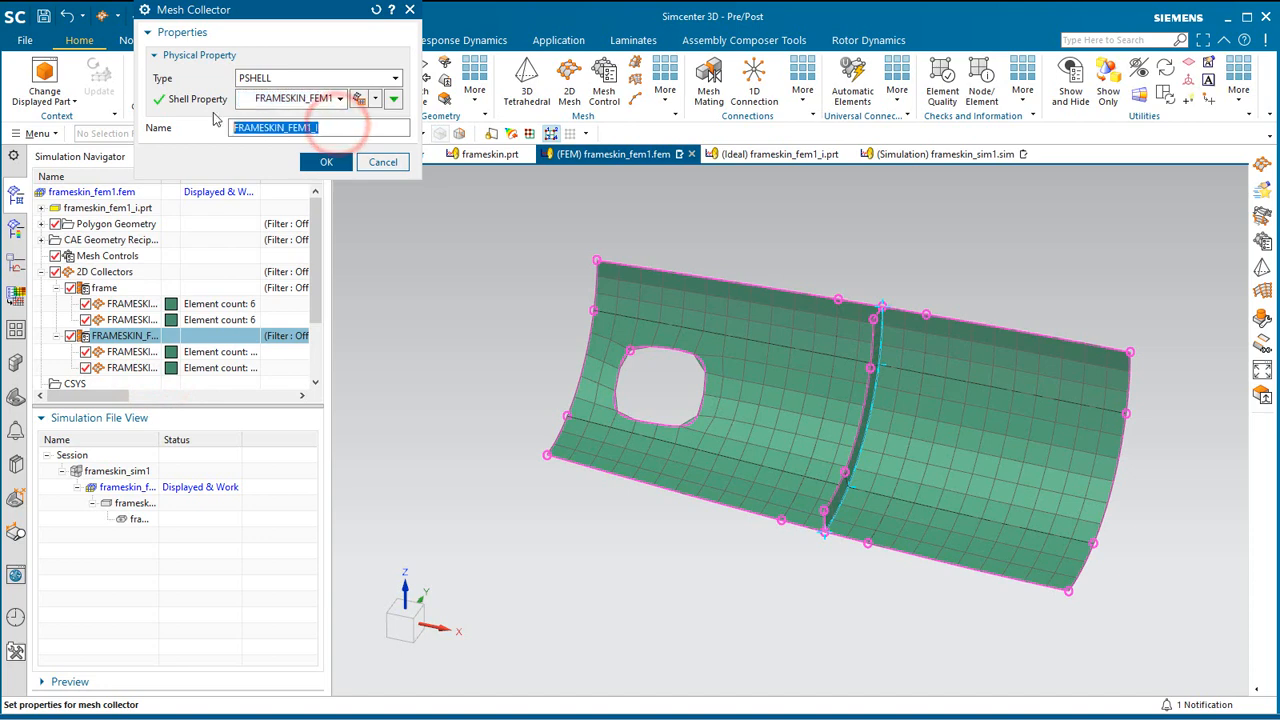
text(skin)
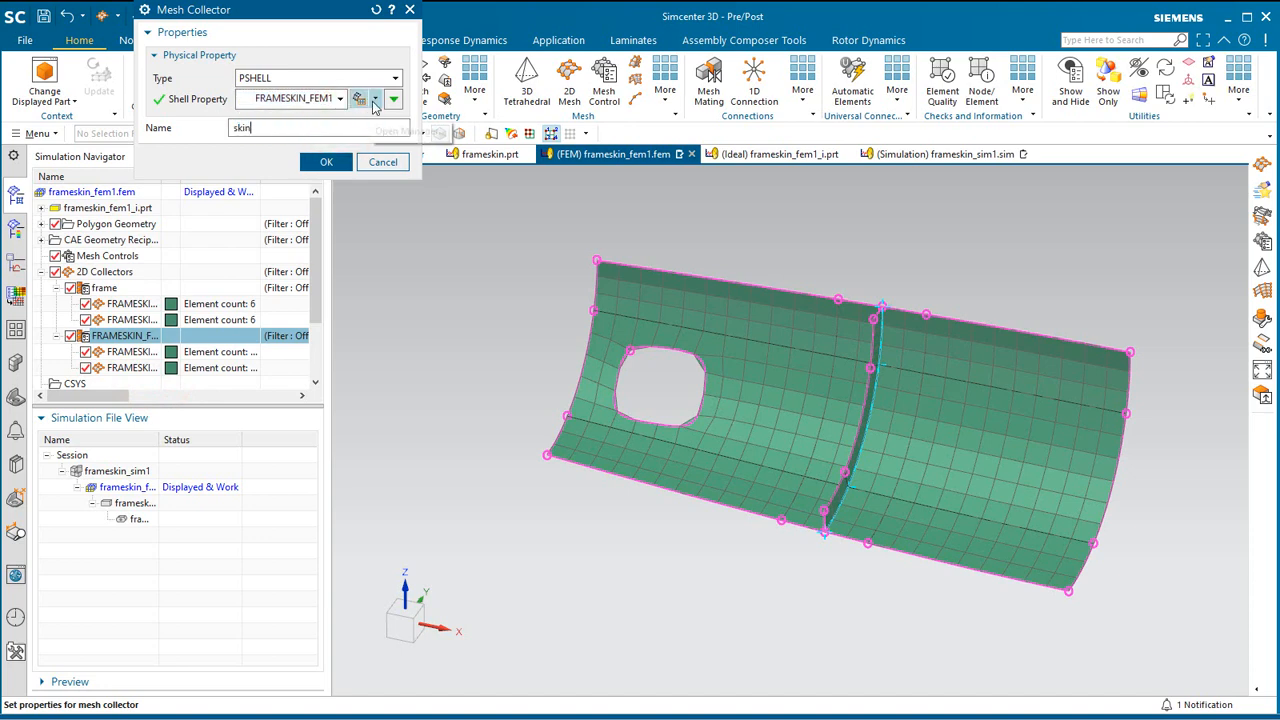
- Assign Aluminum_6061 from the default material library as Material 1 of the skin collector's PSHELL property, with the User MatML Library off
click(376, 101)
click(358, 157)
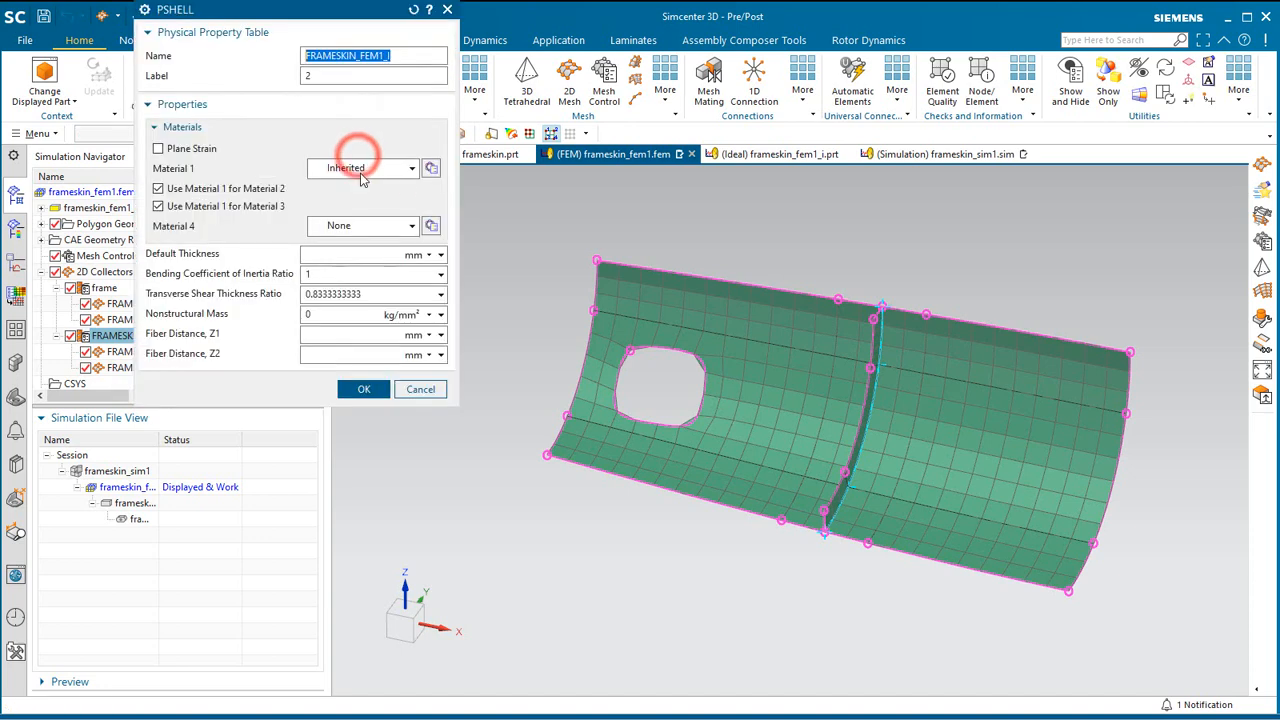
click(431, 170)
click(158, 156)
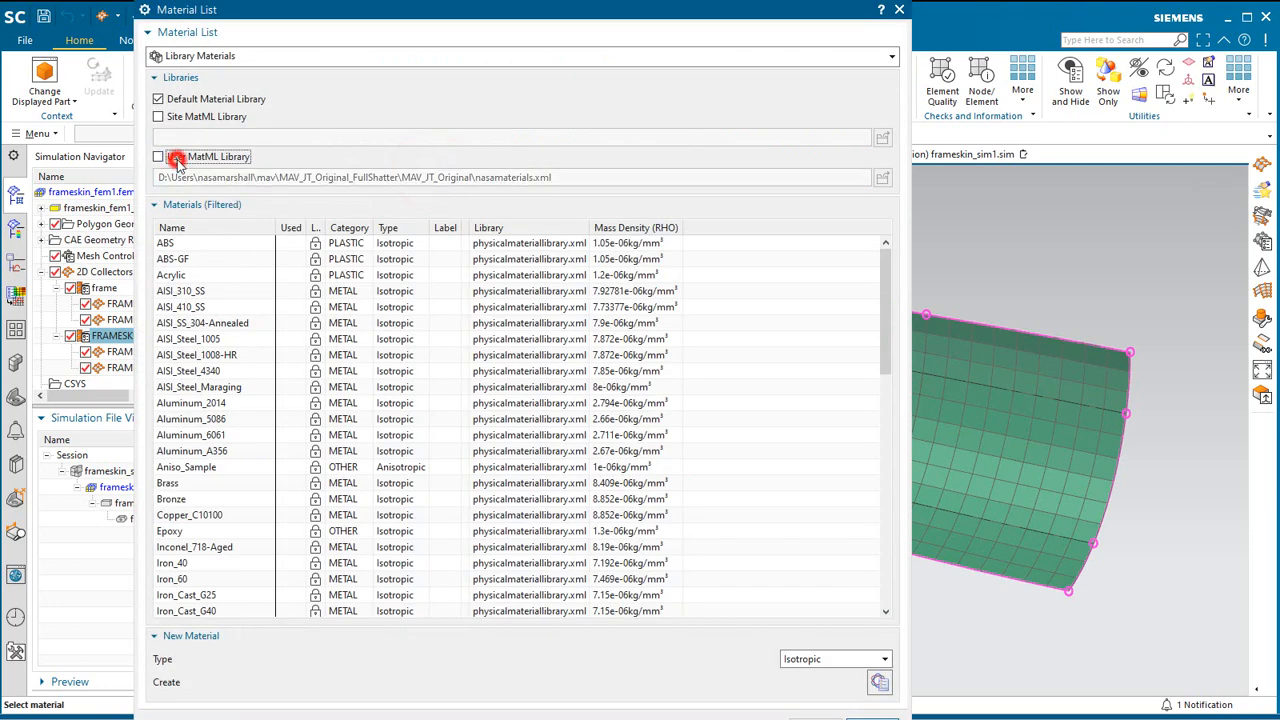
double_click(192, 435)
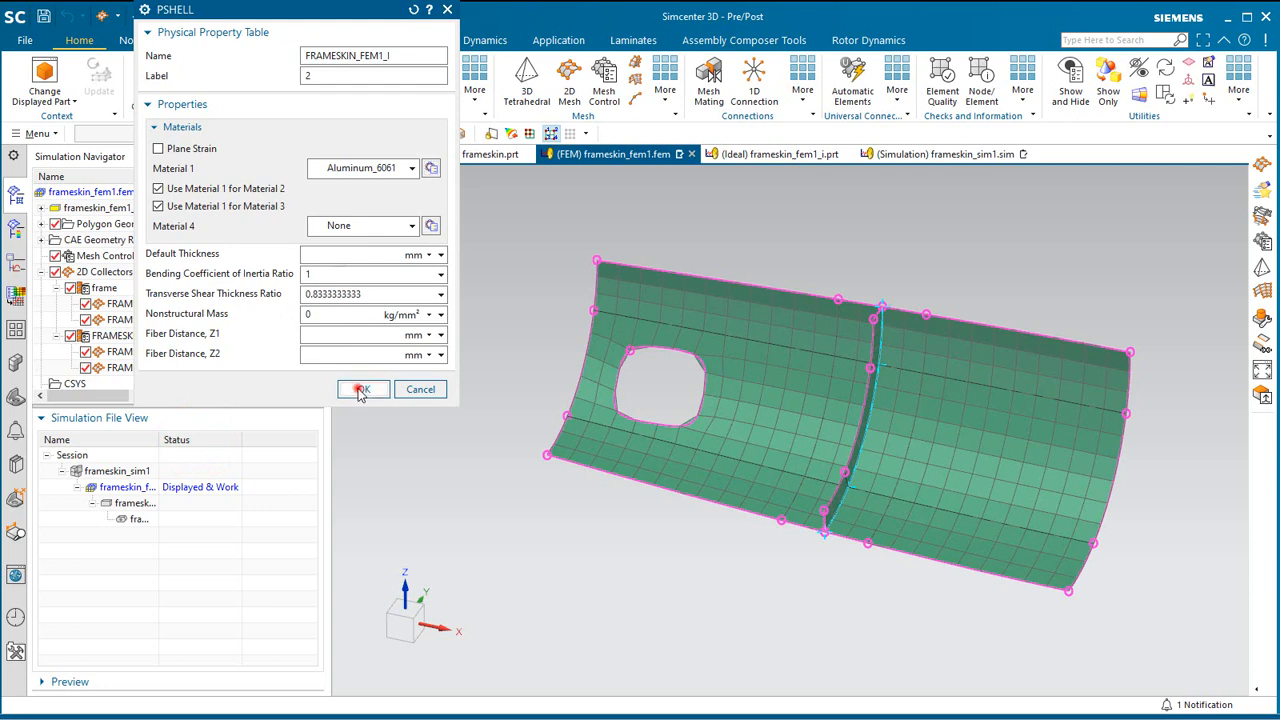
click(360, 390)
click(315, 157)
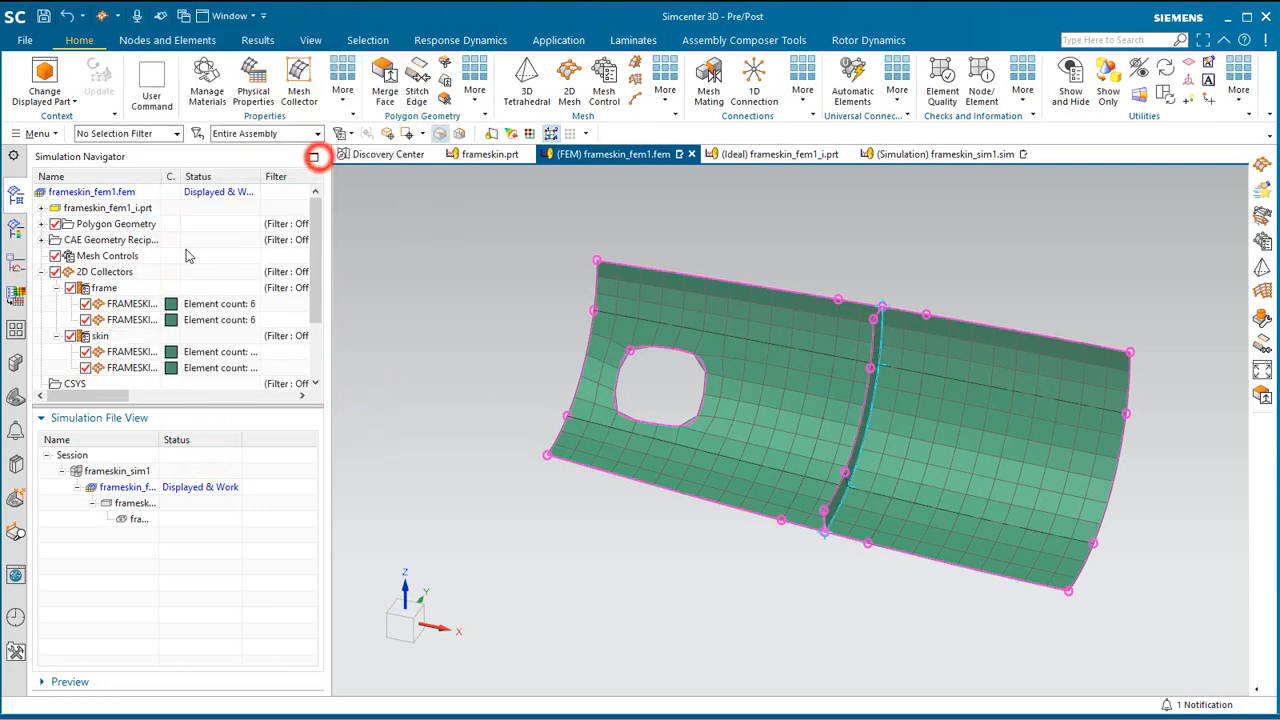
- Edit the mesh associated data of both skin meshes, using Midsurface as the thickness source
click(118, 353)
ctrl+click(118, 366)
right_click(119, 366)
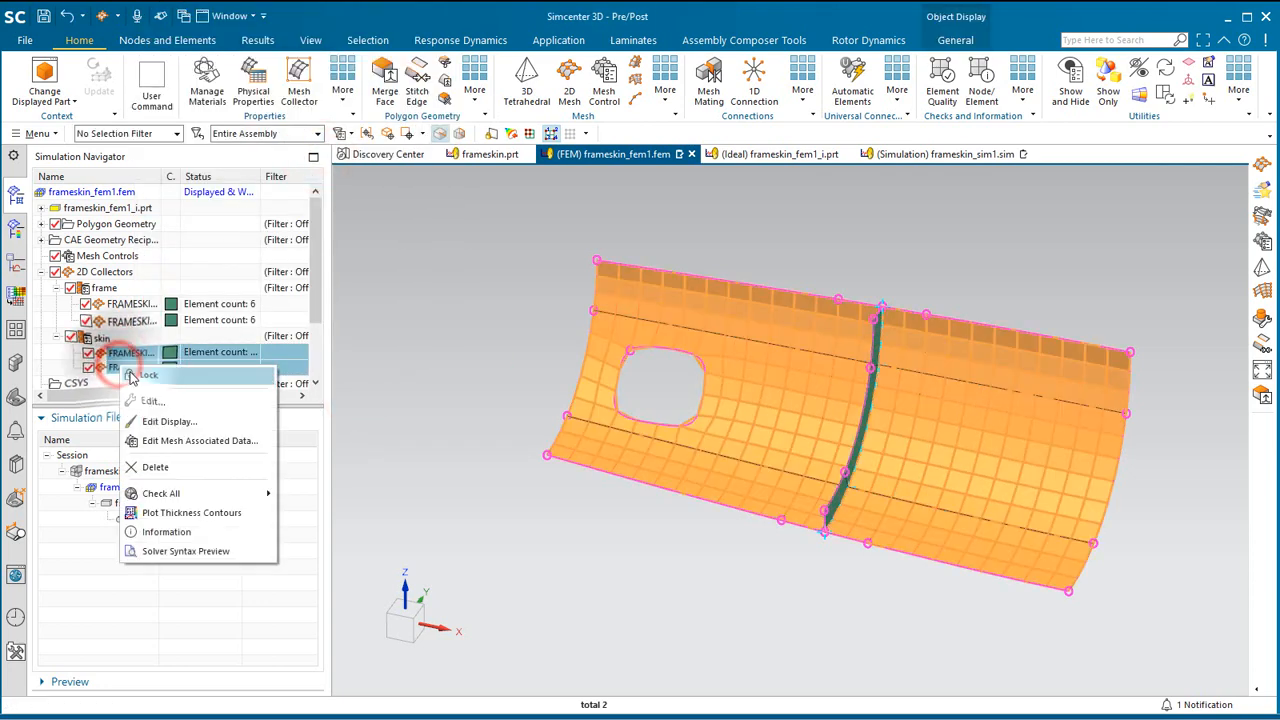
click(192, 440)
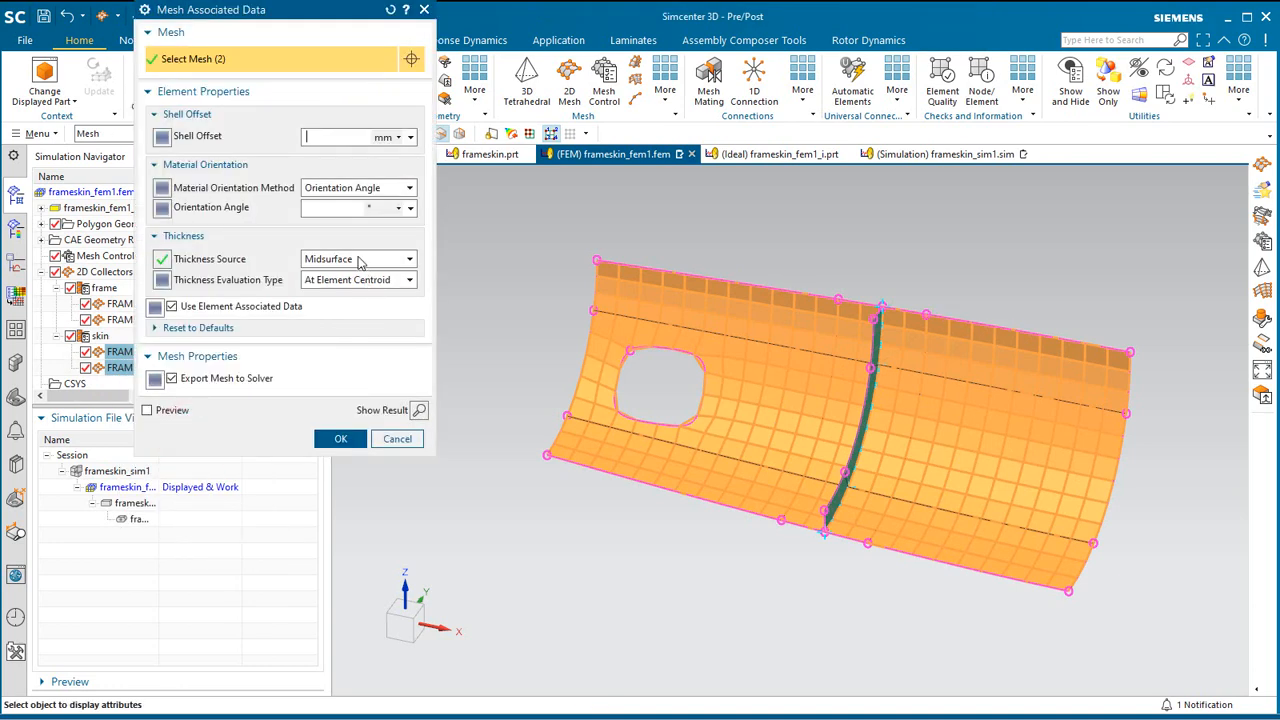
click(360, 262)
click(360, 262)
click(340, 438)
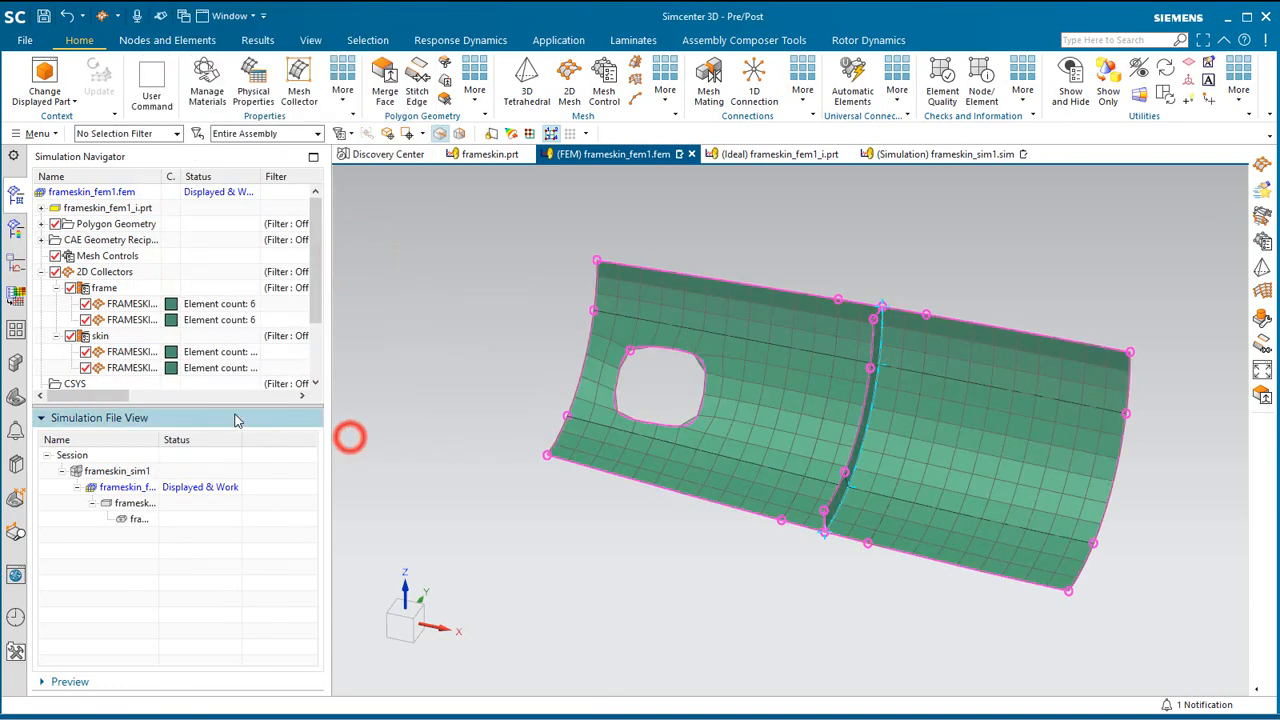
- Plot the thickness contours of the skin collector, and return to the model
right_click(101, 336)
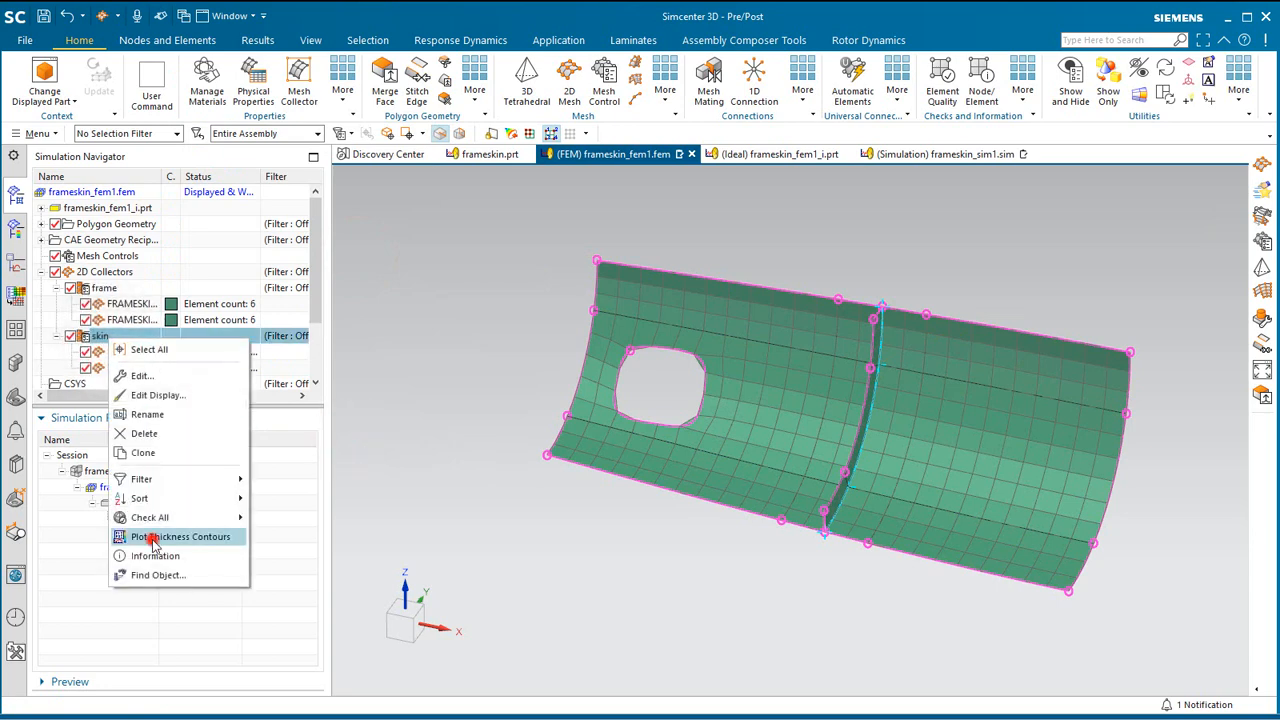
click(152, 541)
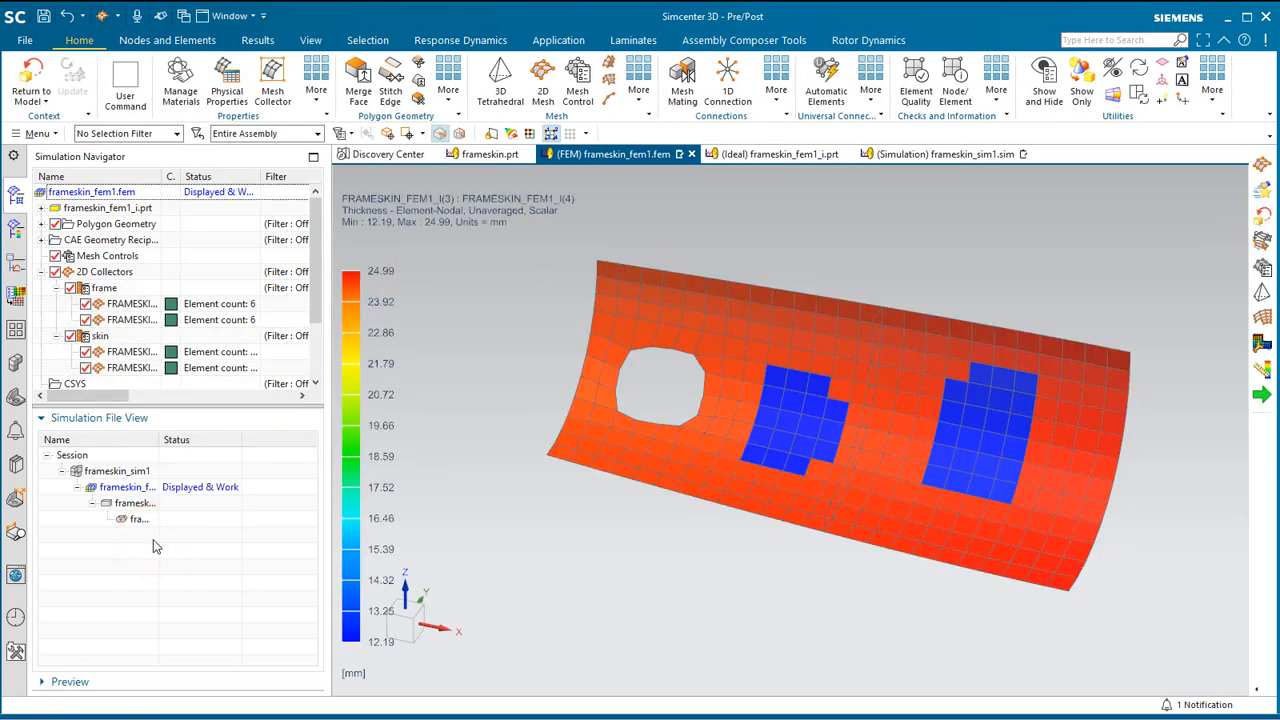
click(29, 86)
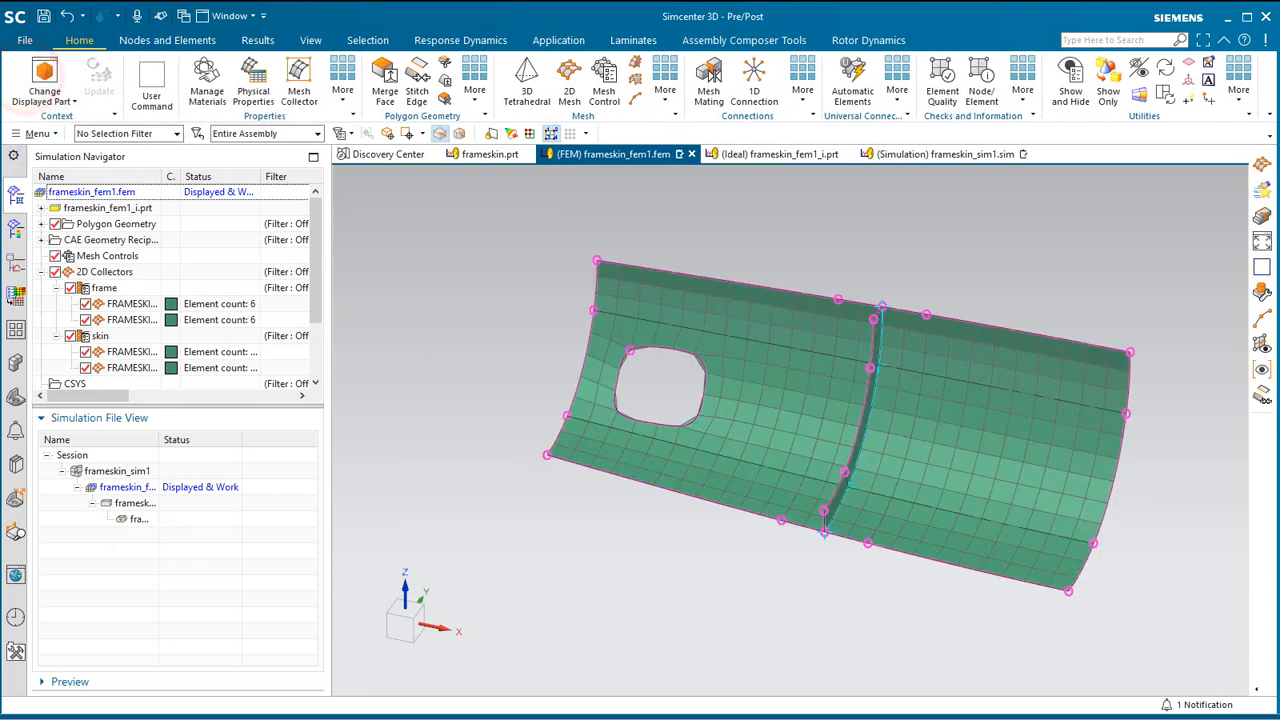
- Create a CBEAM 1D mesh with Mesh Coat on the lowest segment of the frame's free inner edge, with automatic collector creation on
middle_drag(900, 519, 890, 476)
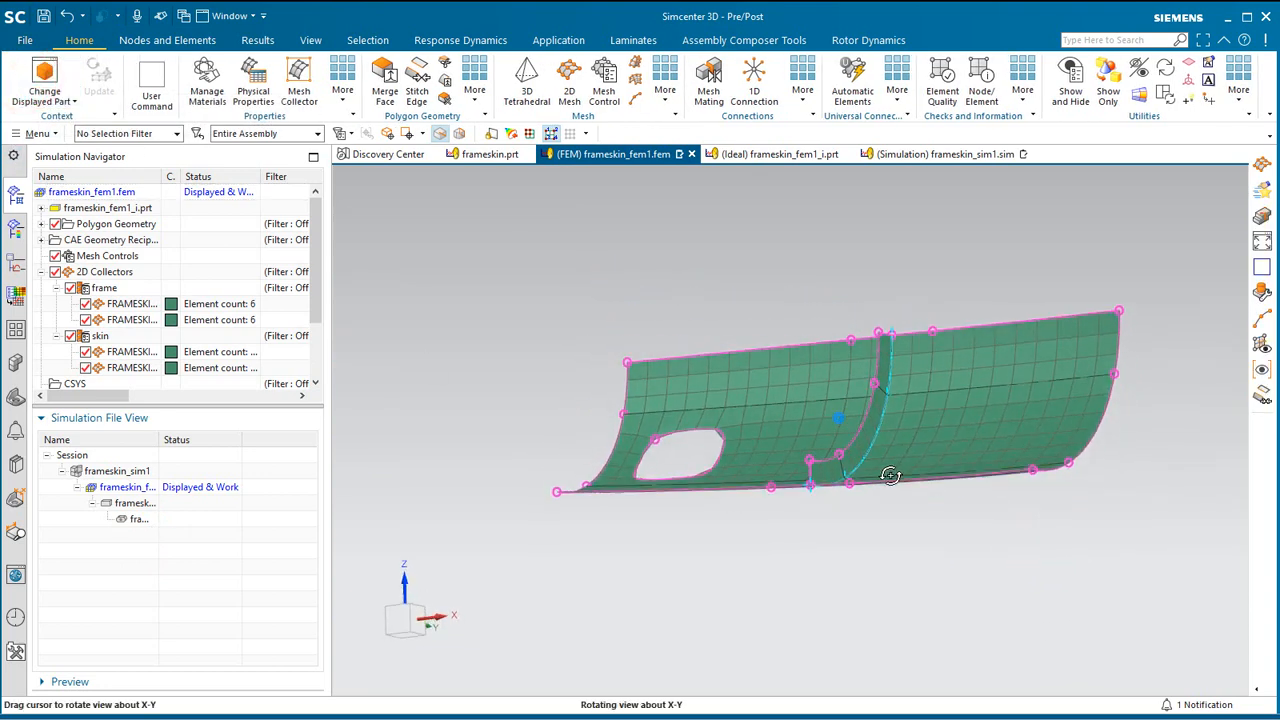
scroll(908, 396, up, 4)
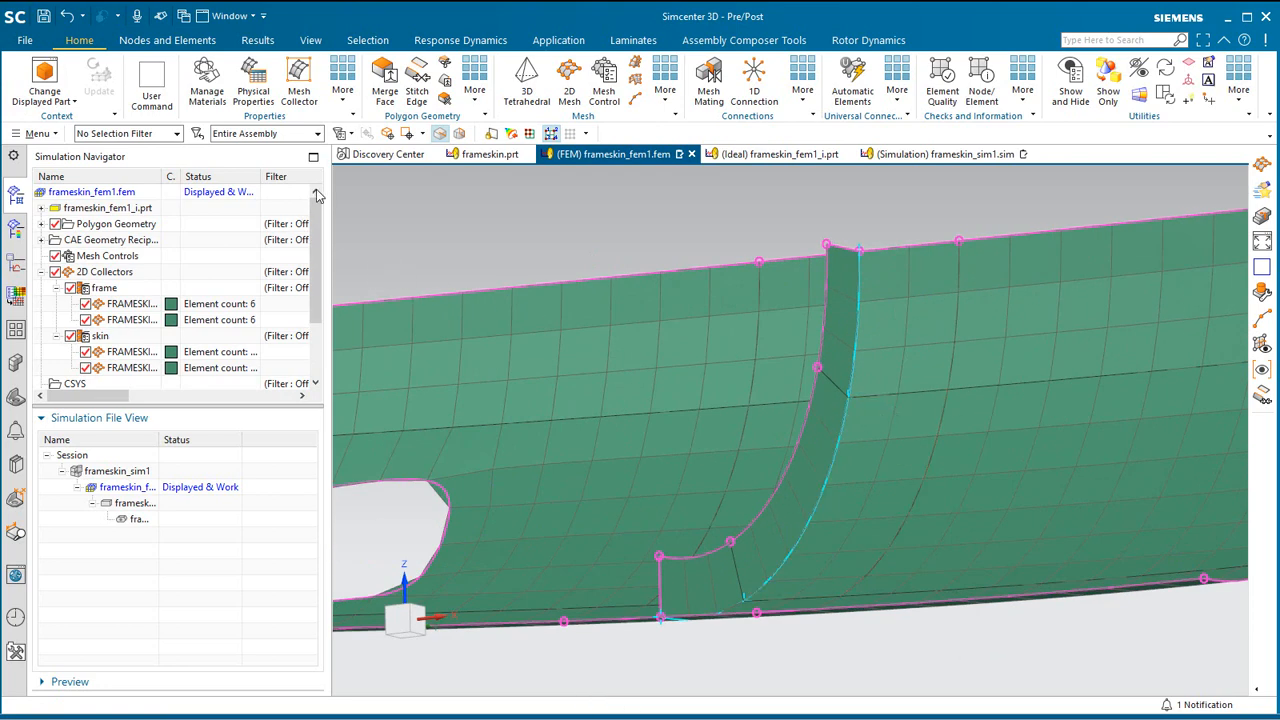
click(636, 95)
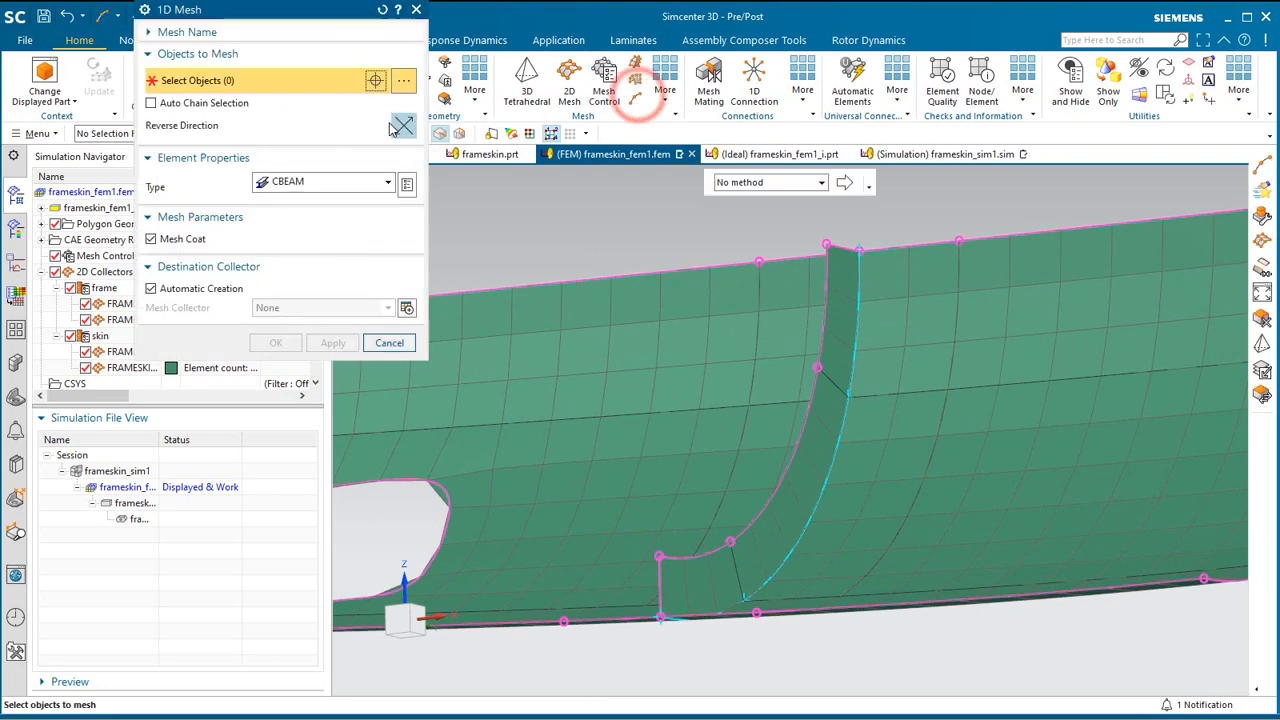
click(296, 186)
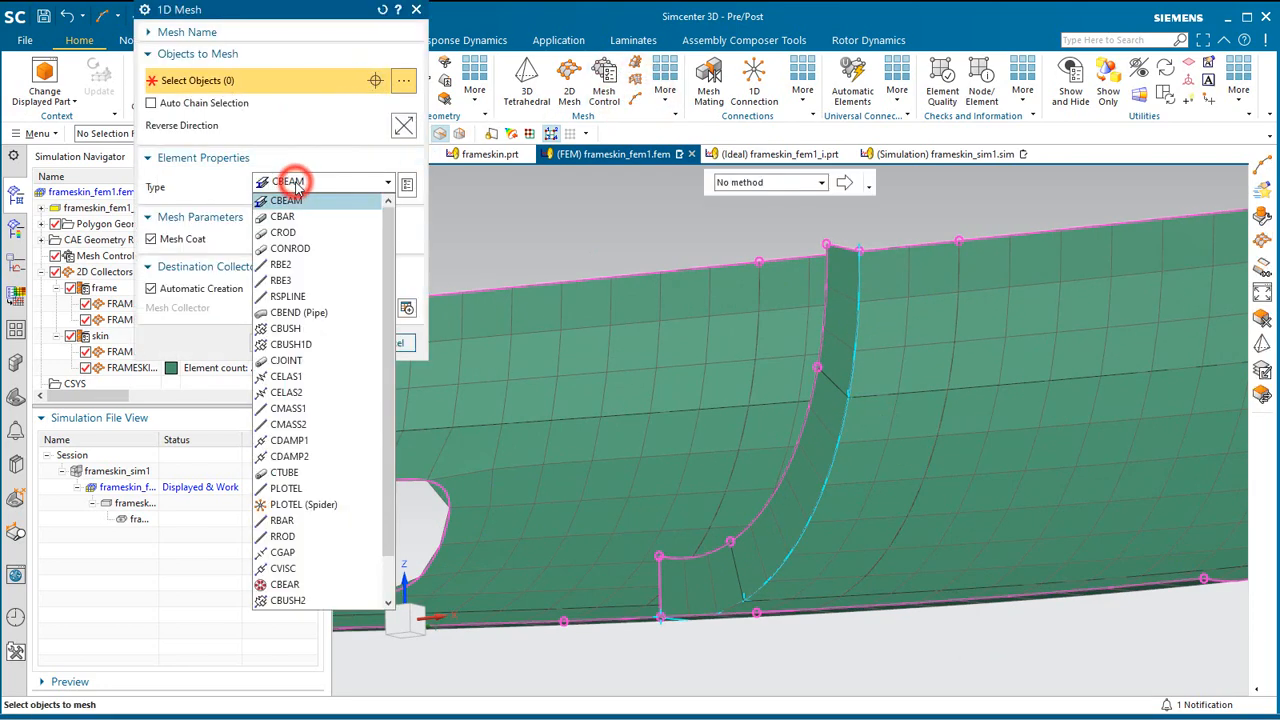
click(296, 186)
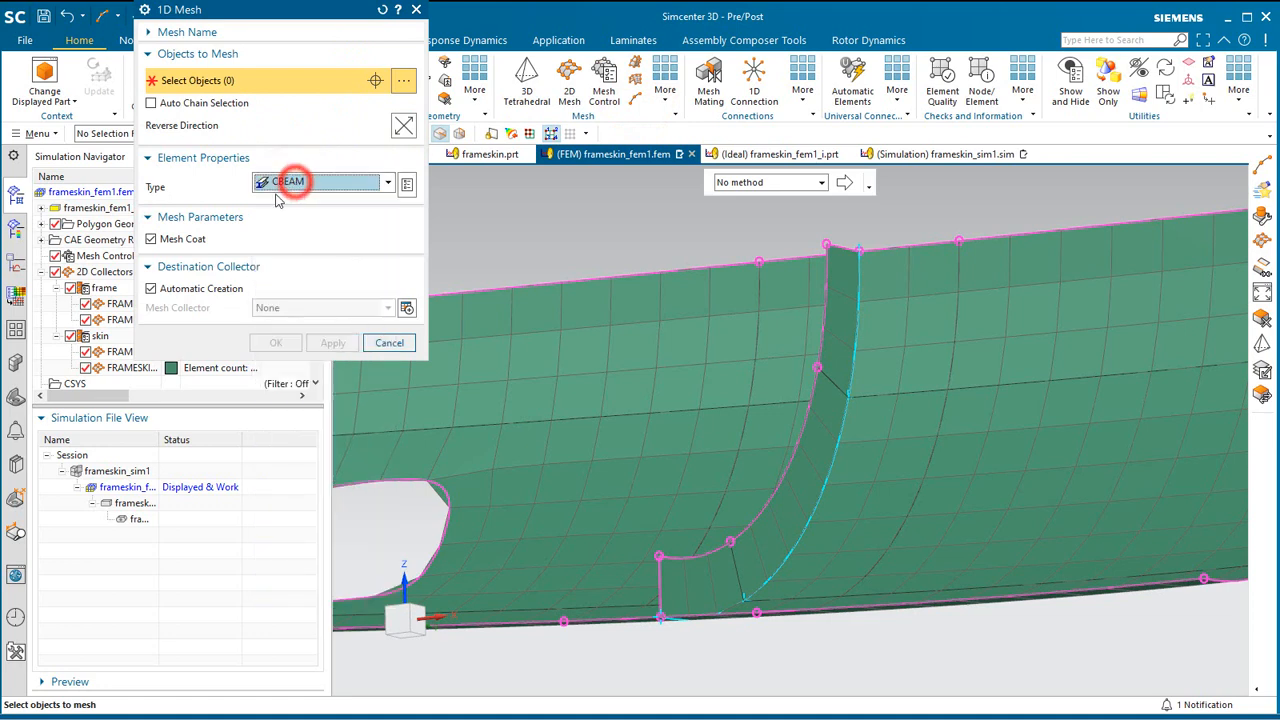
click(178, 244)
click(178, 244)
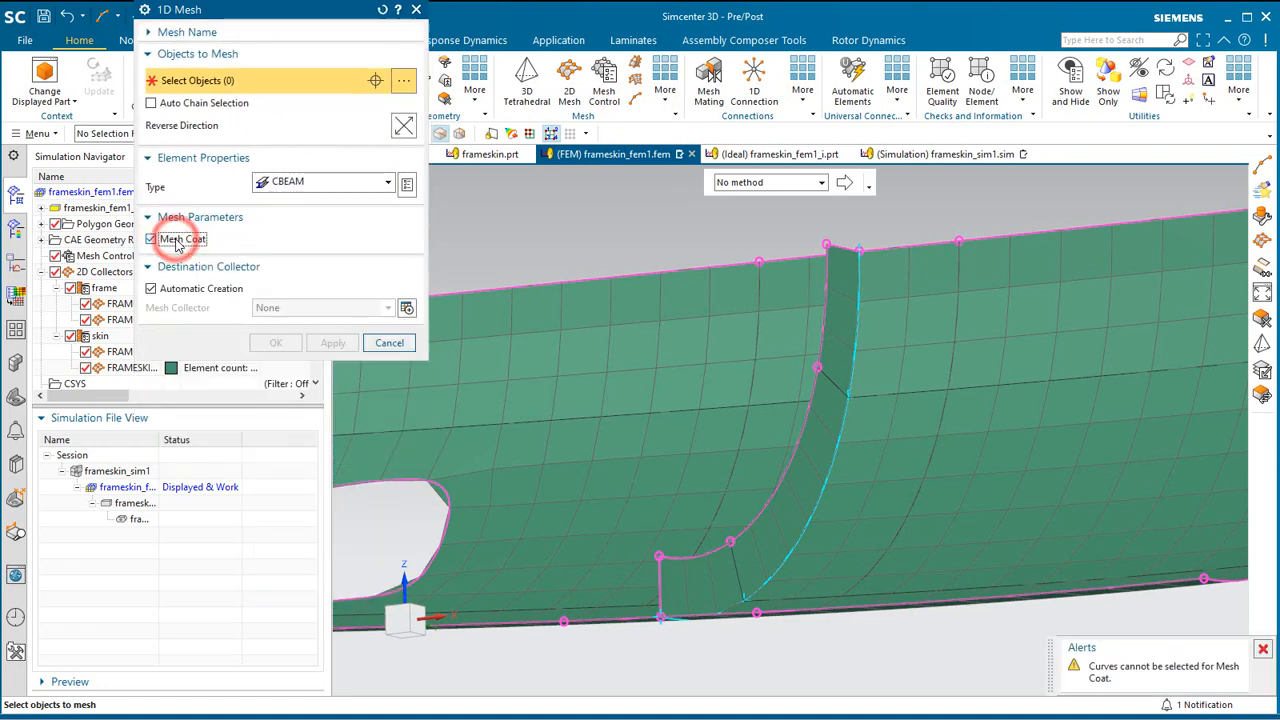
click(665, 555)
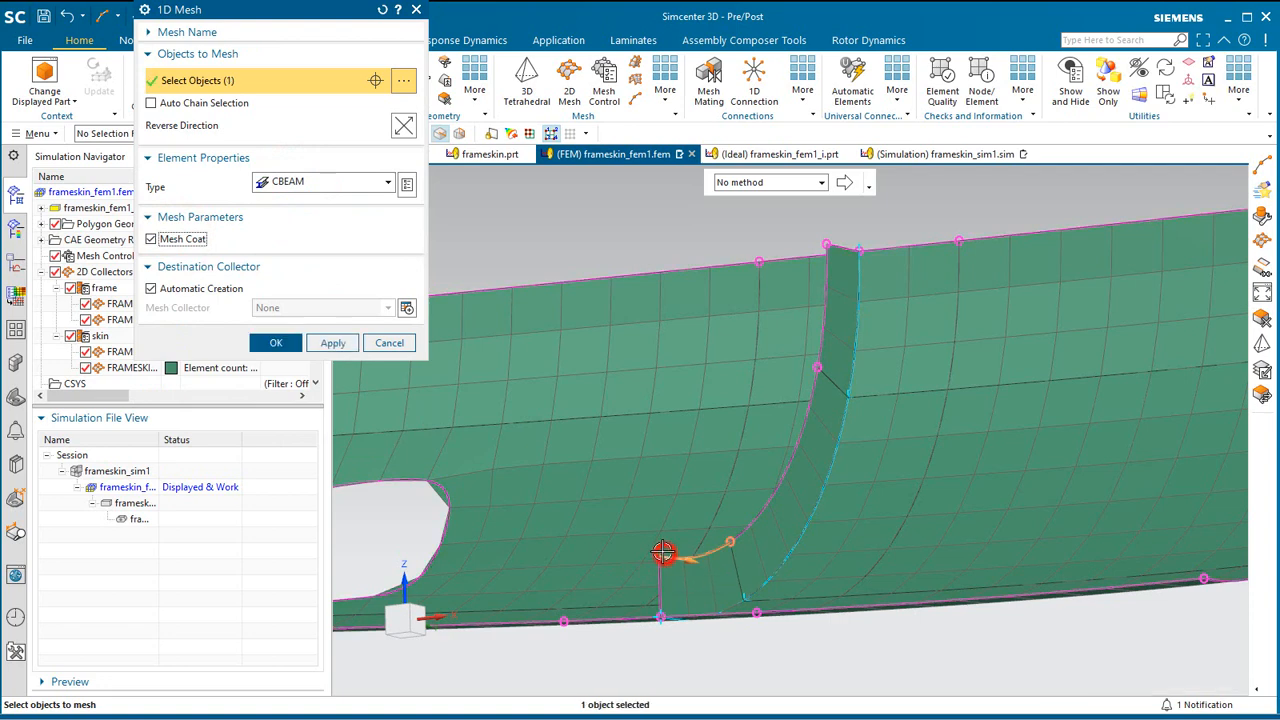
click(335, 345)
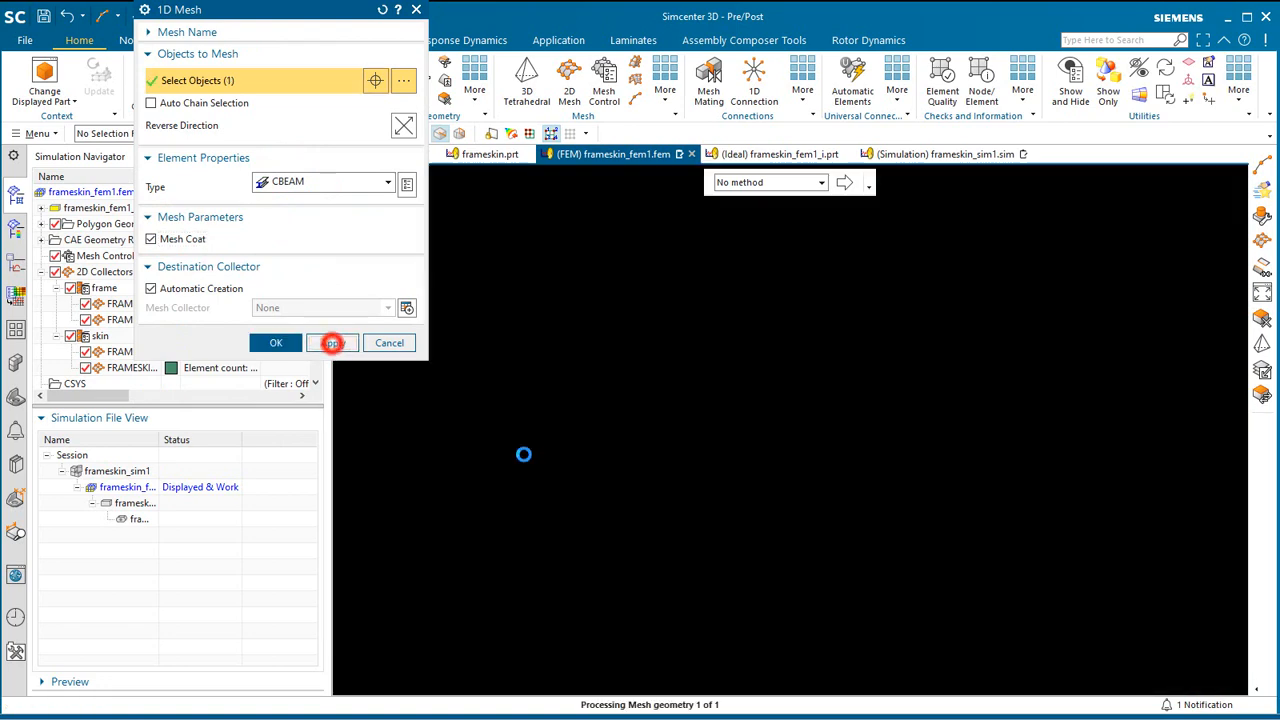
- Mesh the middle and upper segments of the frame's free edge with CBEAM elements in the existing beam collector, with Automatic Creation off
click(735, 535)
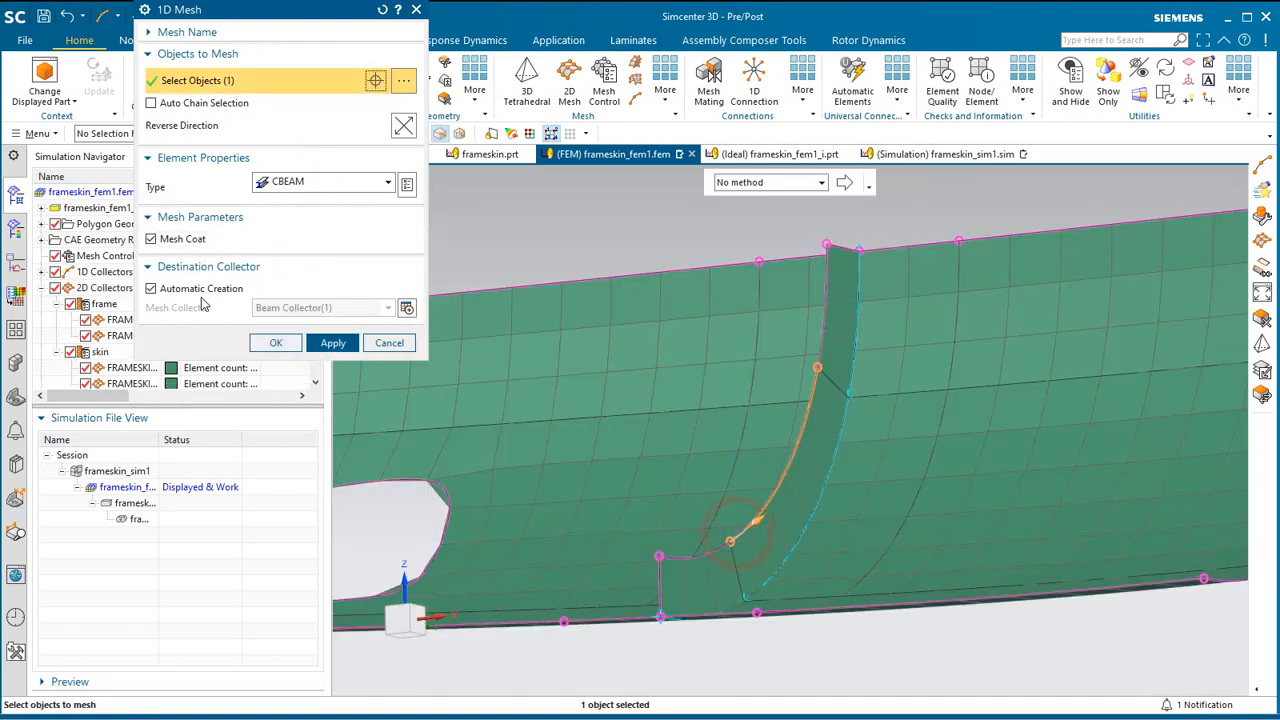
click(200, 288)
click(333, 343)
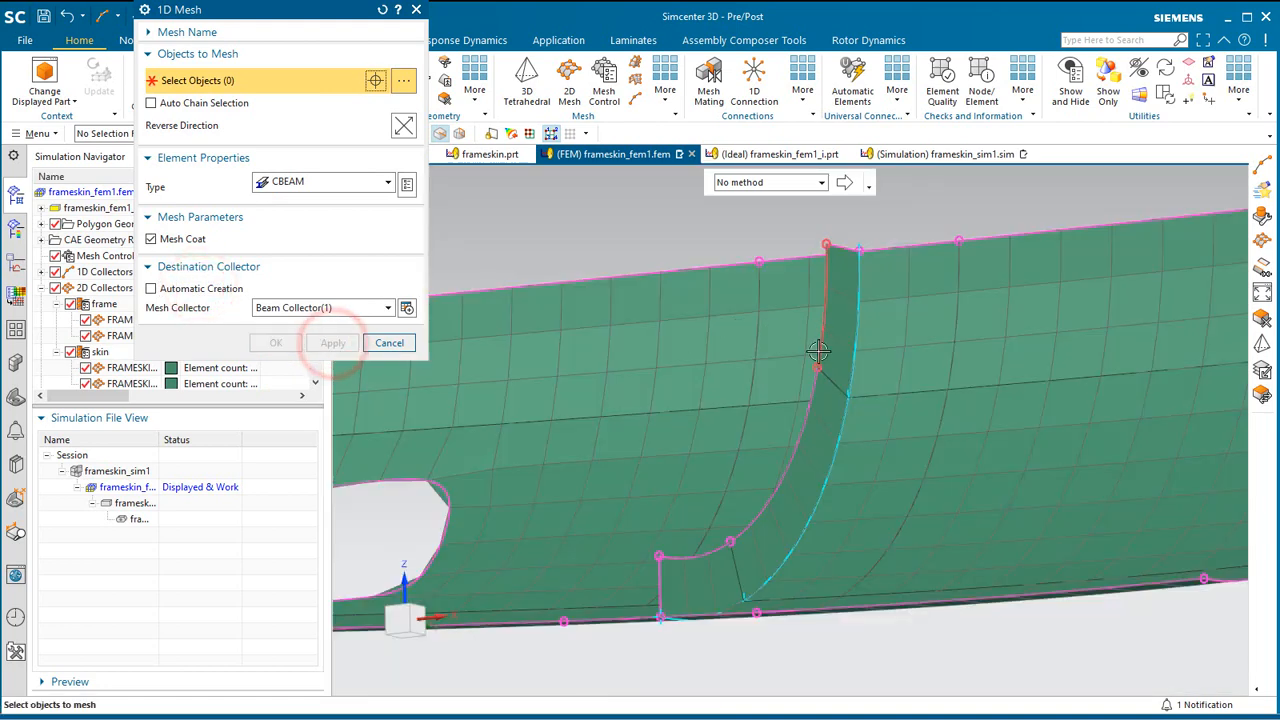
click(818, 353)
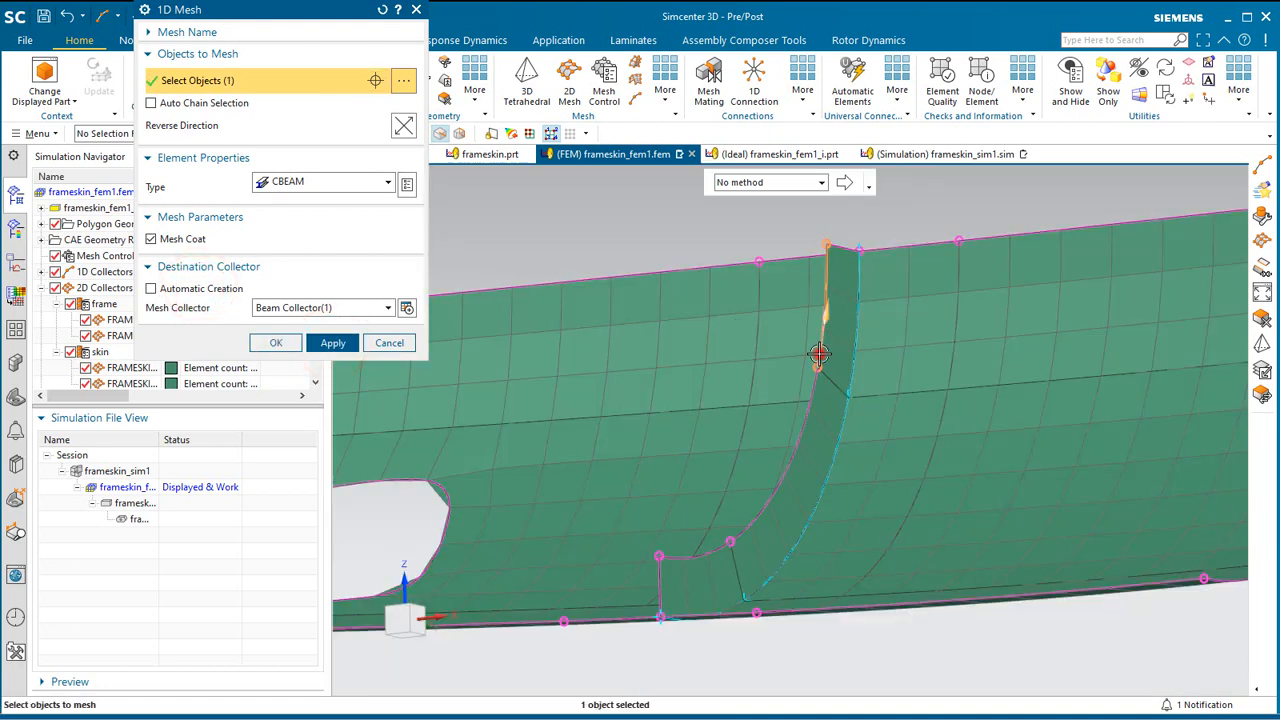
click(272, 343)
- Open the beam mesh collector's PBEAML physical property for editing
click(41, 271)
click(57, 287)
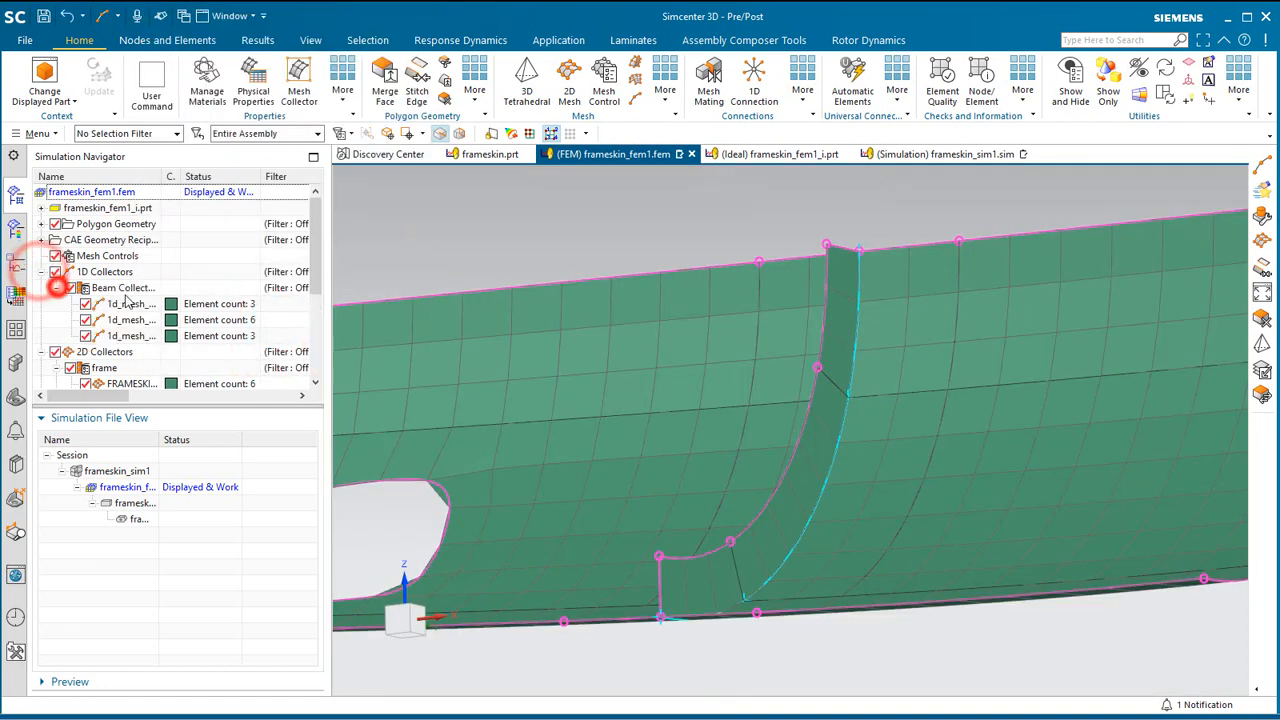
right_click(125, 289)
click(195, 328)
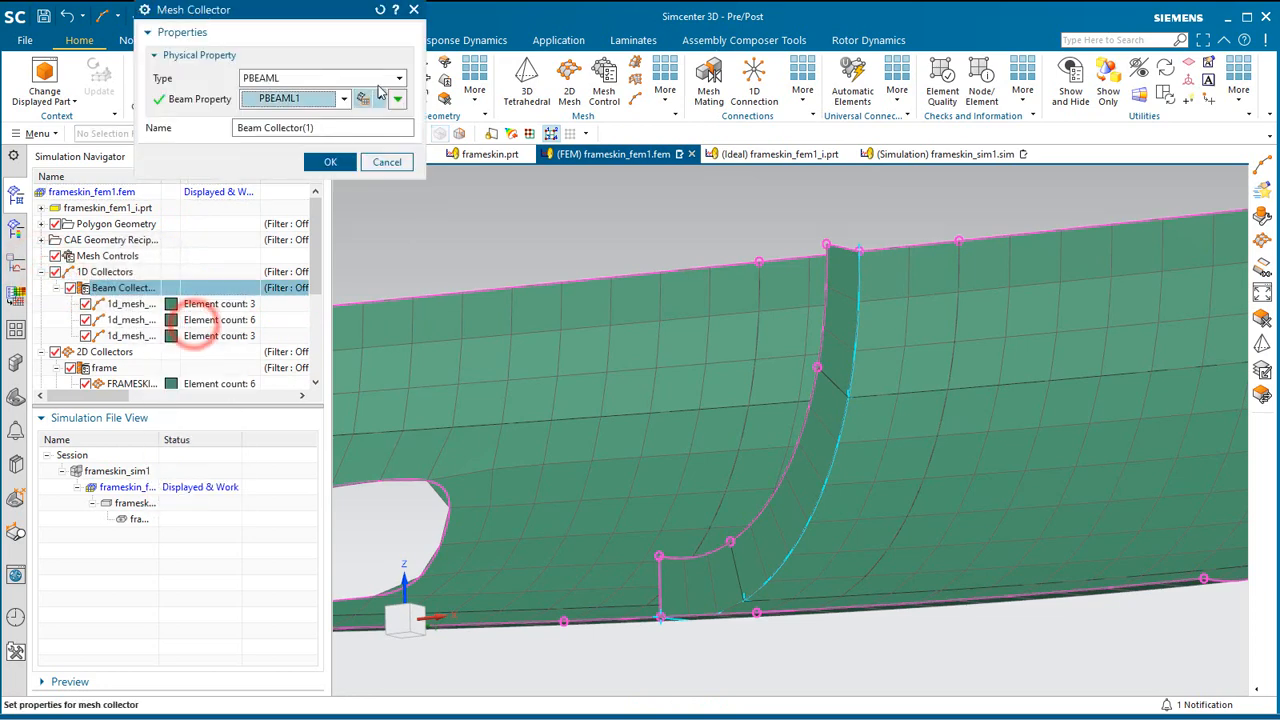
click(372, 100)
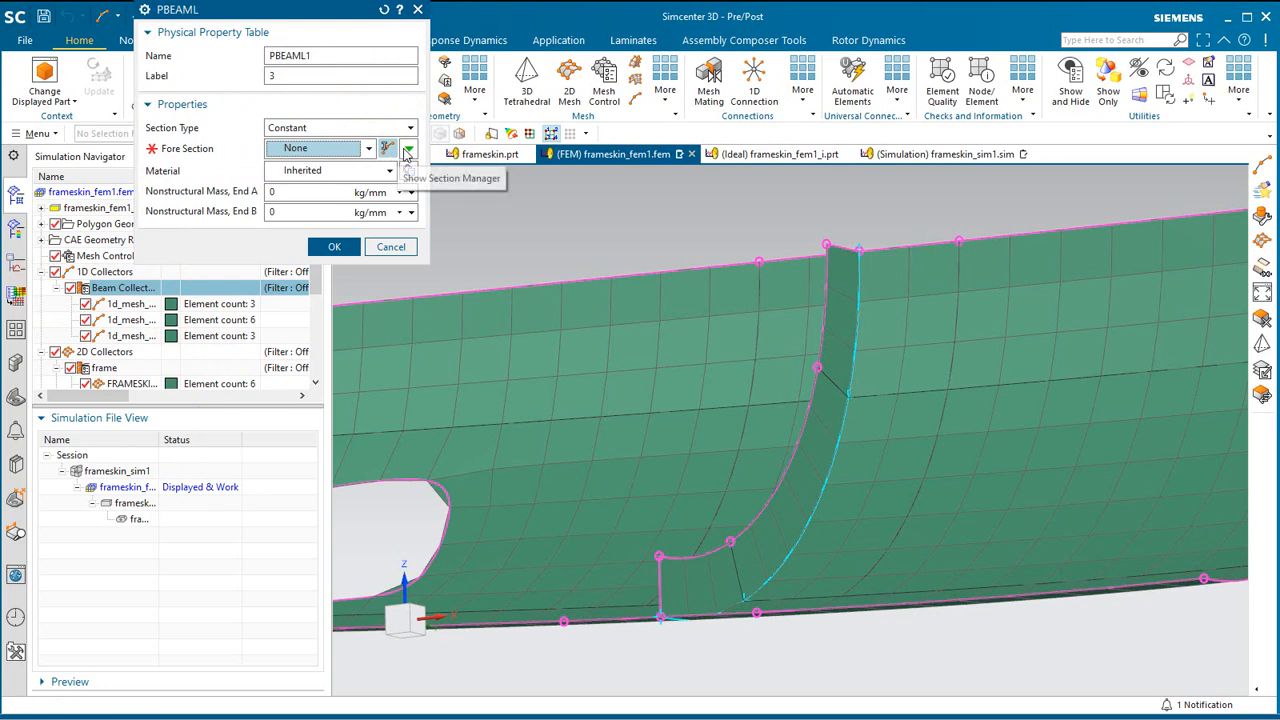
- Create a BAR beam section with DIM1 25 mm and DIM2 423 mm as the fore section of the PBEAML property
click(387, 148)
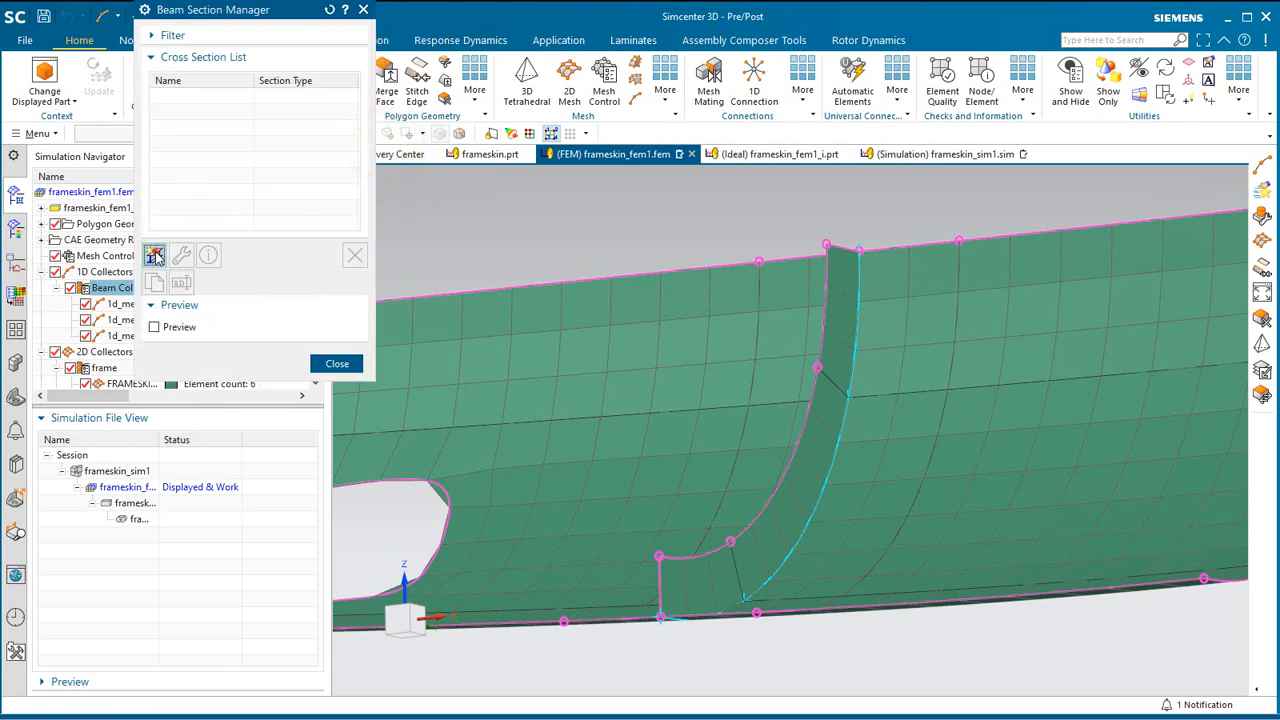
click(155, 256)
click(220, 42)
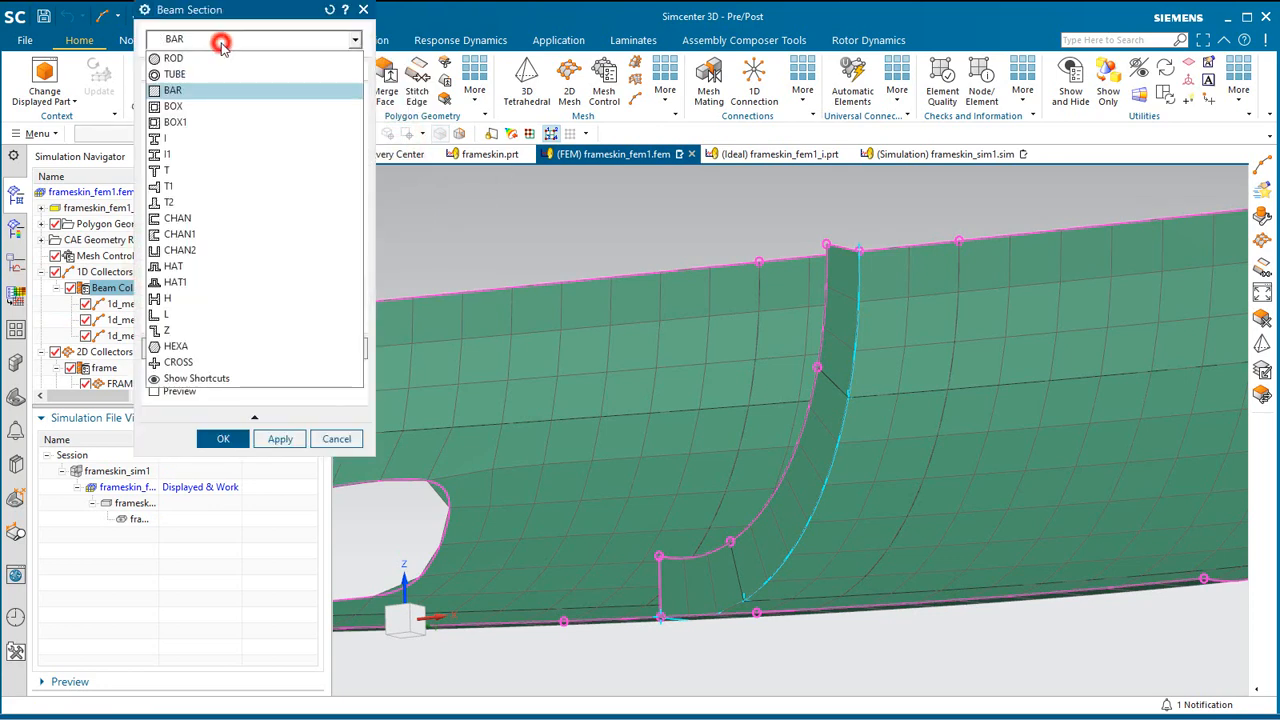
click(221, 40)
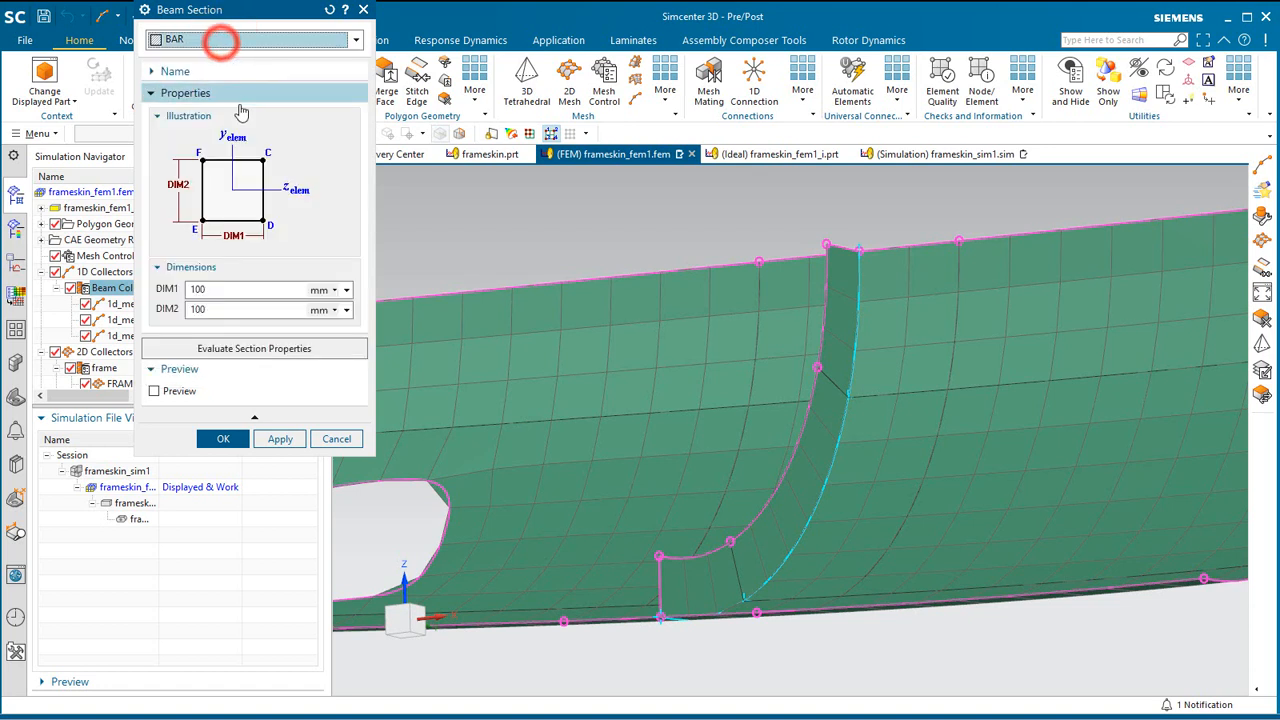
click(242, 289)
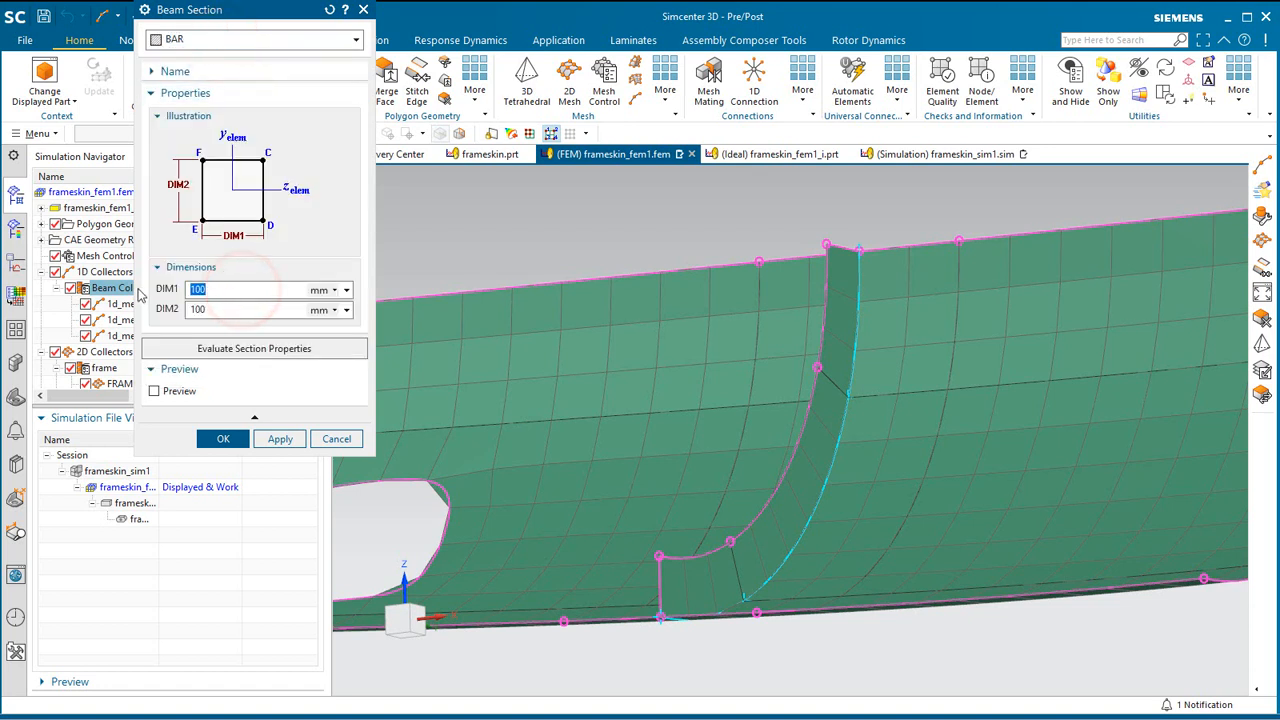
text(25)
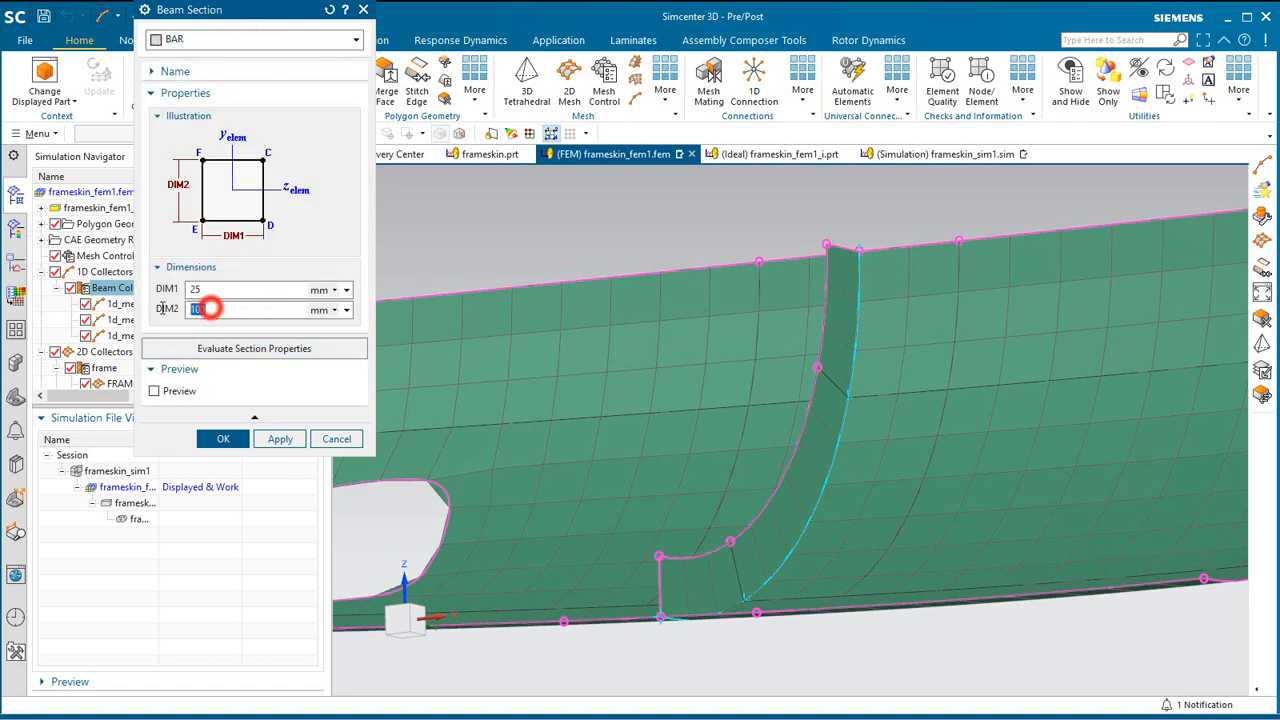
text(423)
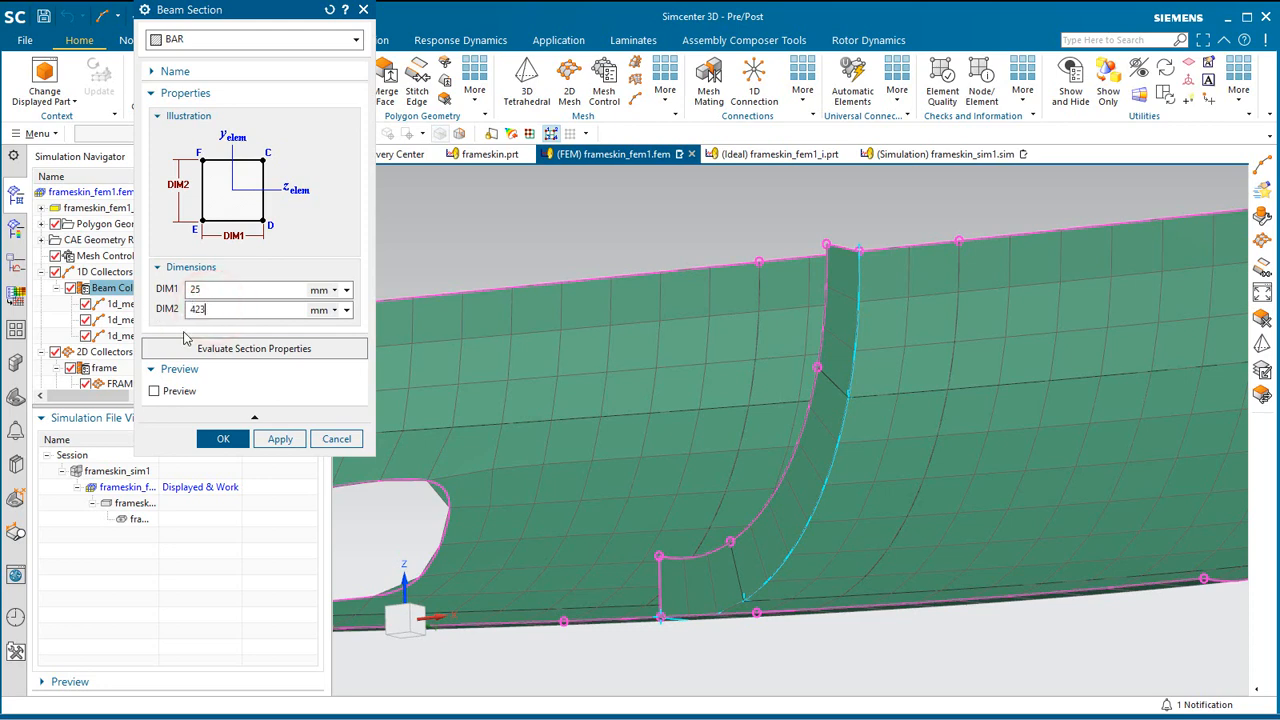
click(223, 440)
click(321, 367)
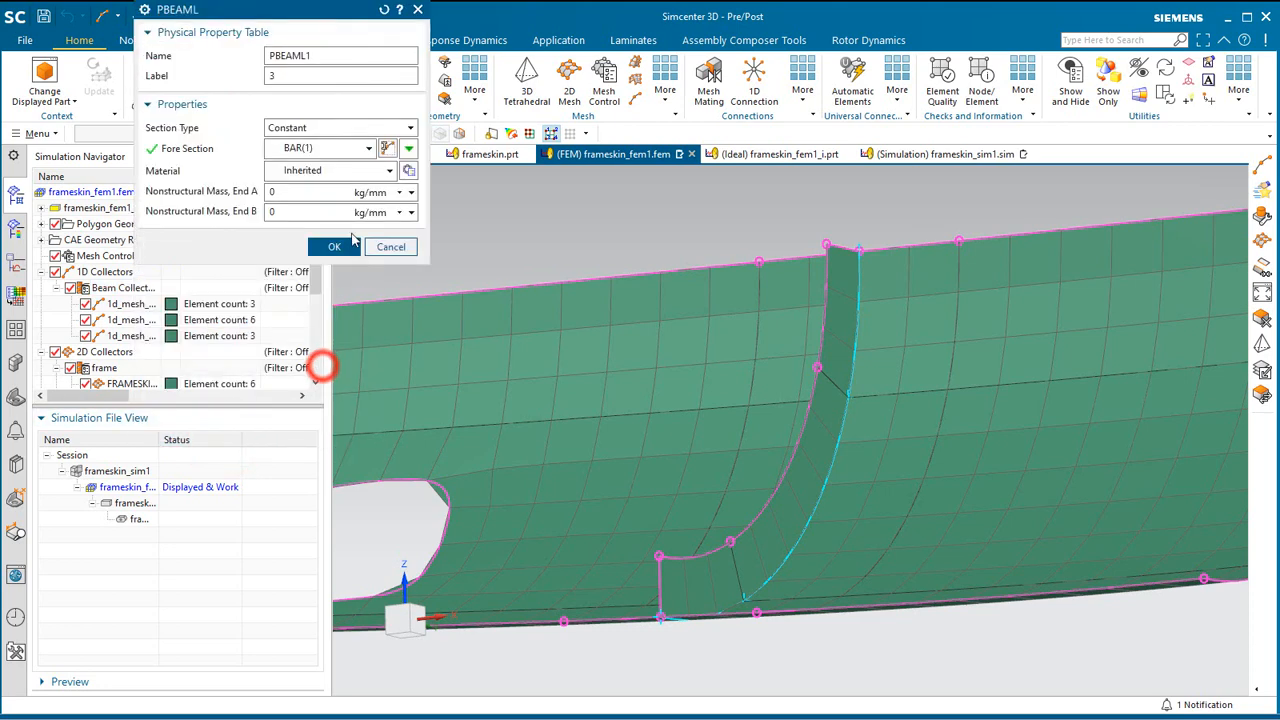
- Assign Titanium_Ti-6Al-4V as the PBEAML property's material and accept the beam collector
click(390, 171)
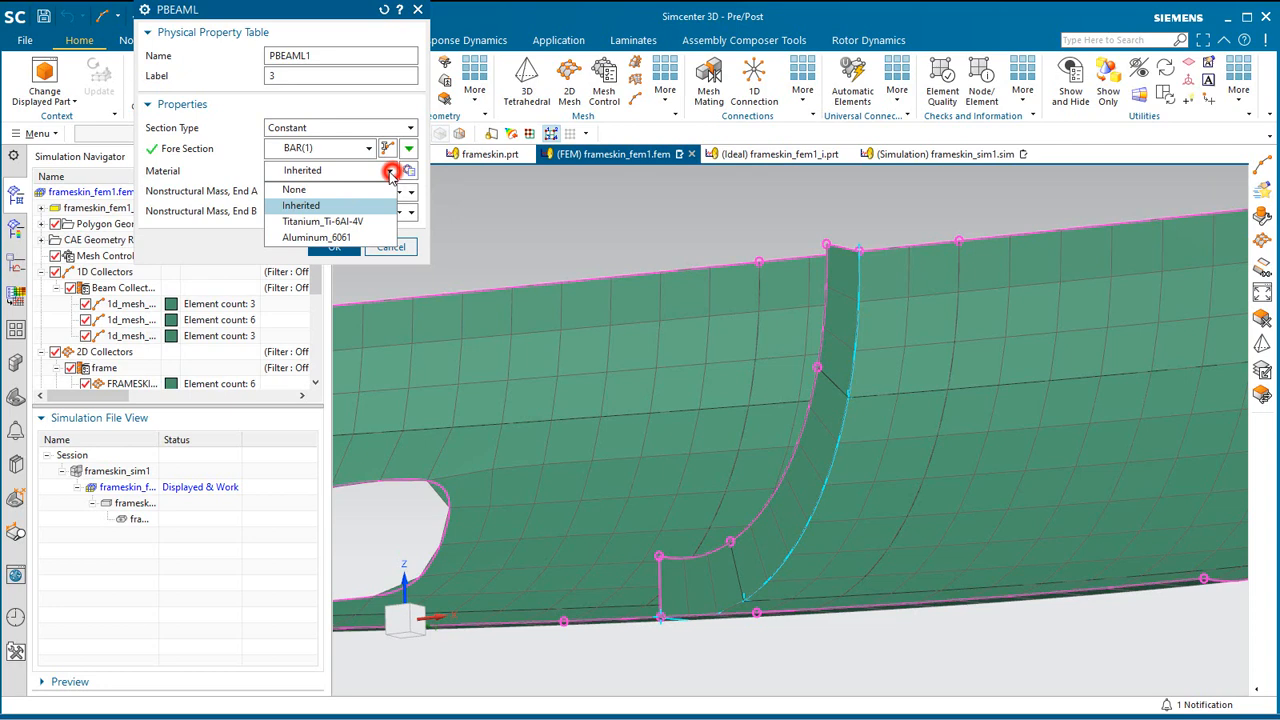
click(349, 219)
click(332, 246)
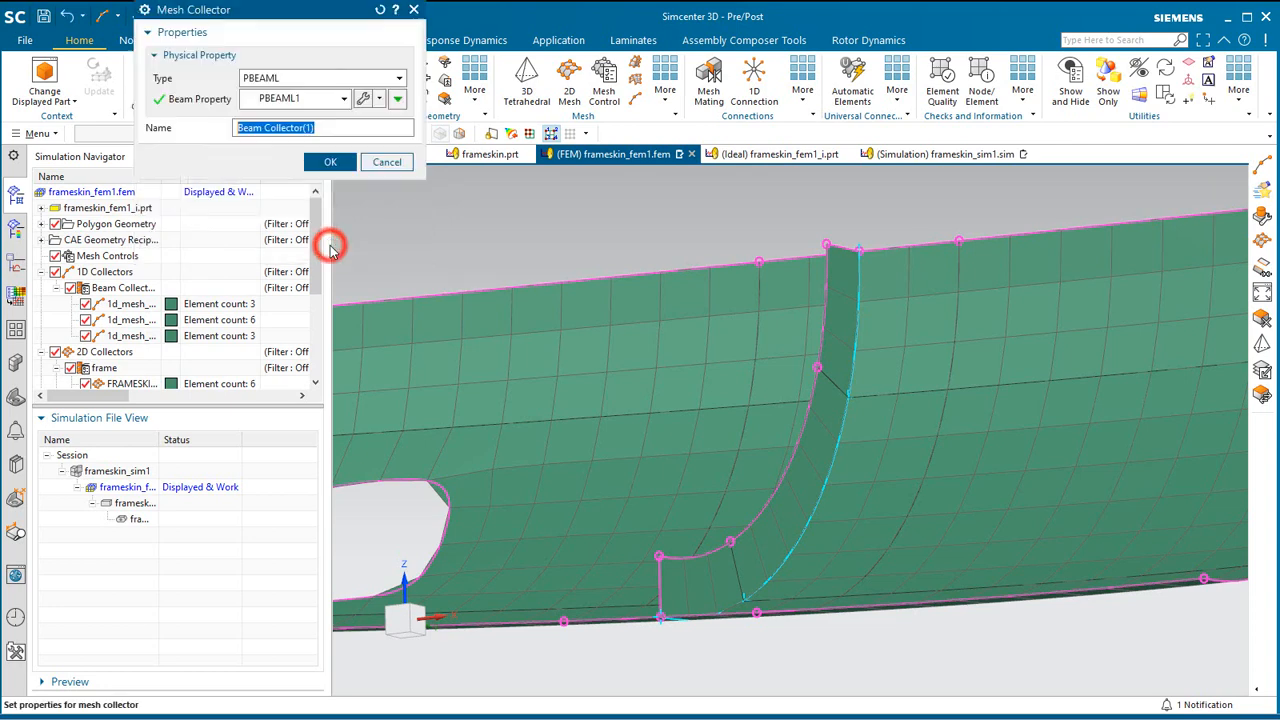
click(322, 161)
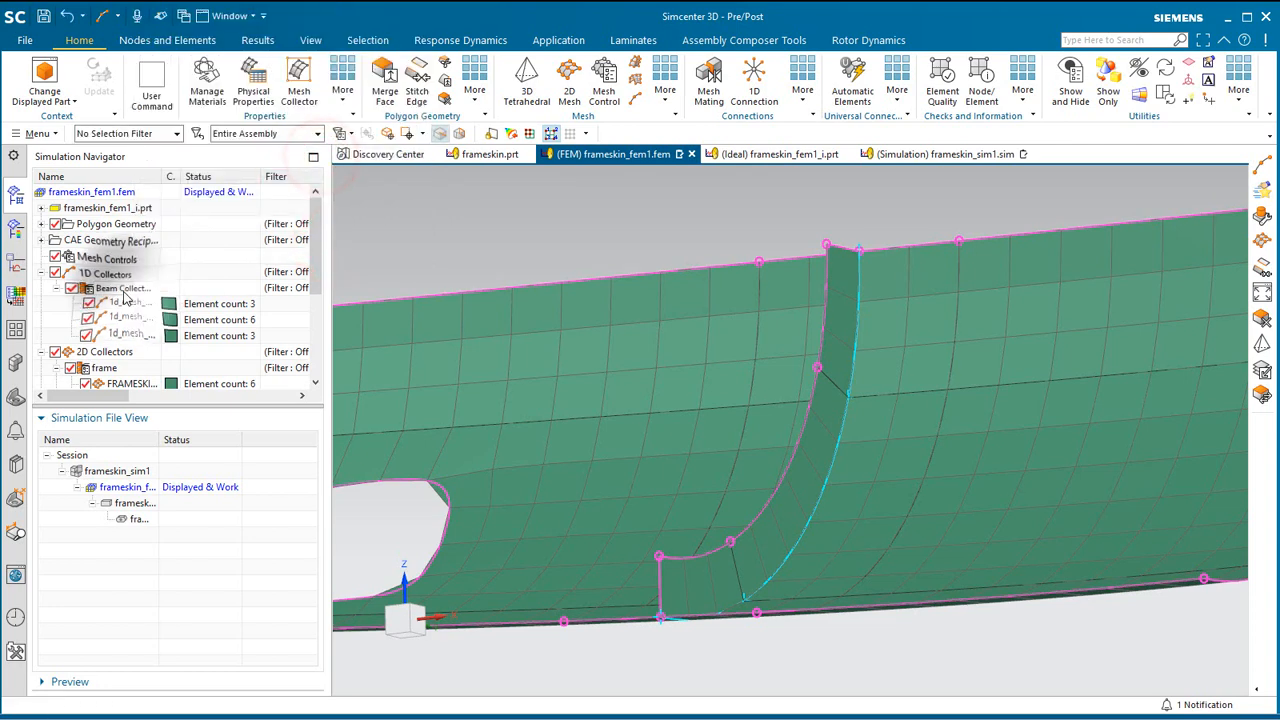
- Display the beam collector's cross sections on the model and examine them at the lower end of the frame
right_click(122, 288)
click(157, 349)
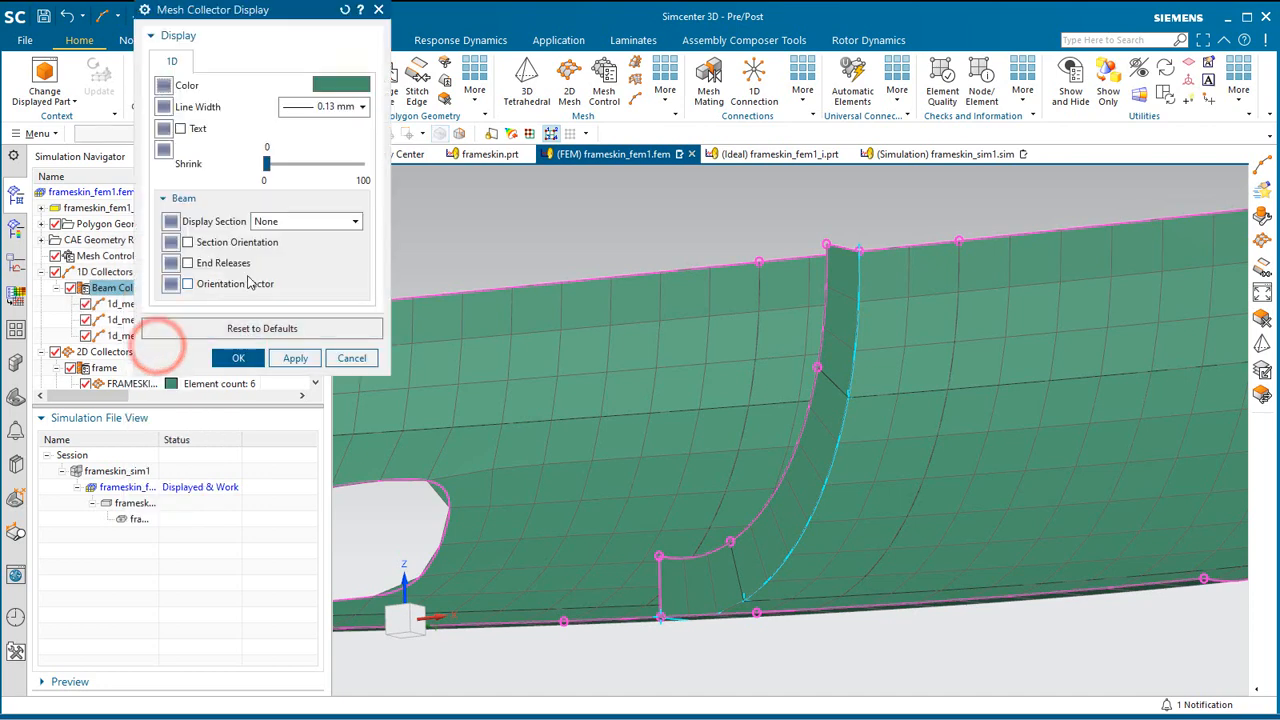
click(289, 220)
click(289, 265)
click(238, 358)
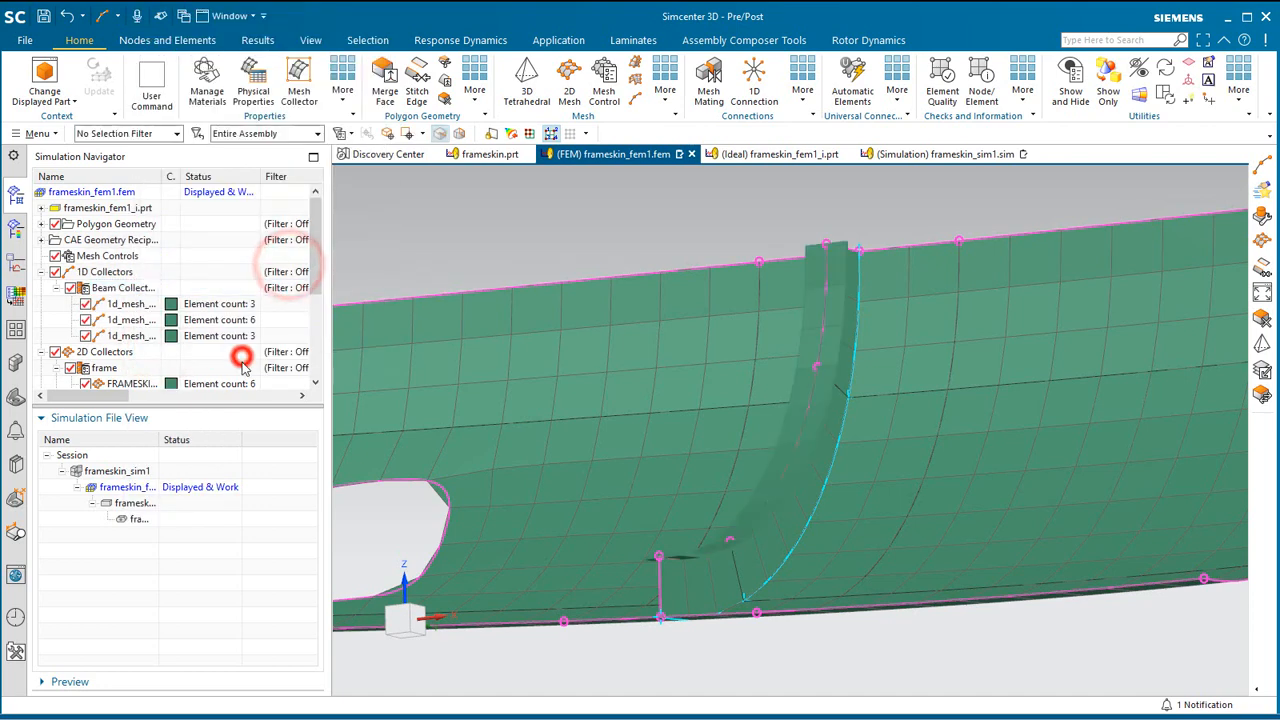
scroll(676, 572, down, 5)
middle_drag(684, 575, 700, 571)
scroll(832, 502, down, 4)
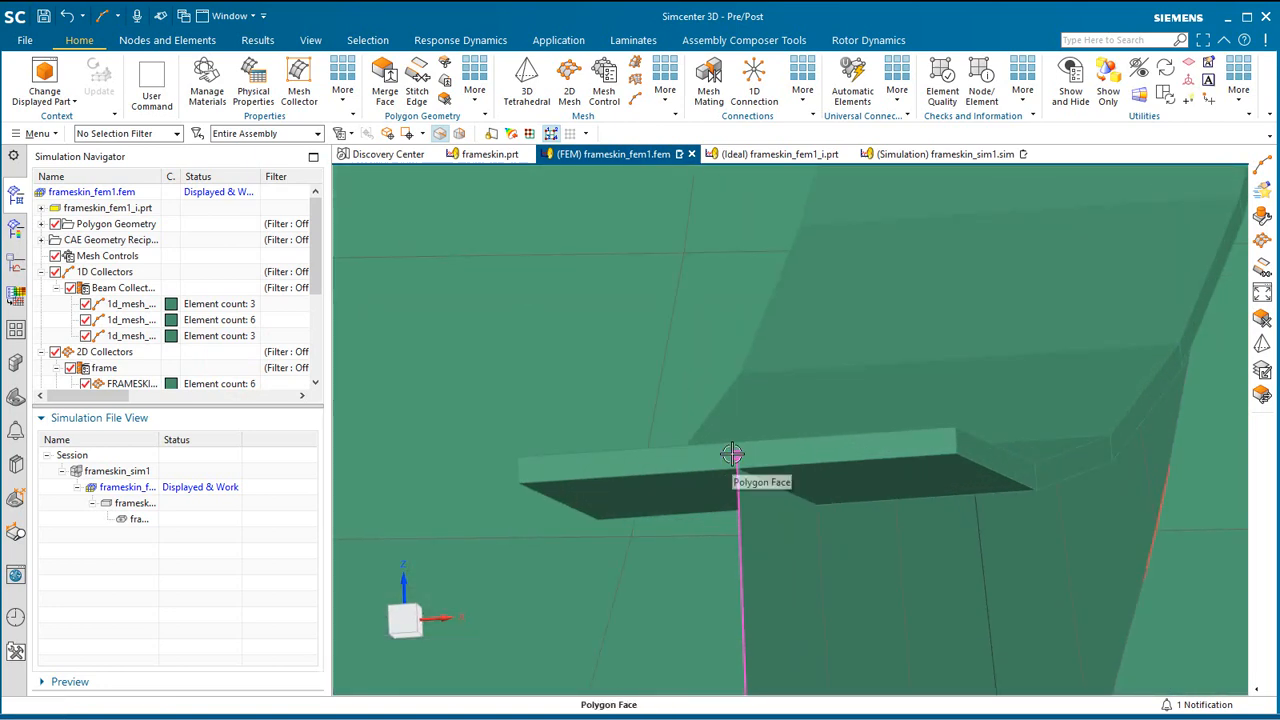
- Set the section offset along the Z-axis to -12.5 mm at End A for the first and second beam meshes
right_click(131, 307)
click(183, 387)
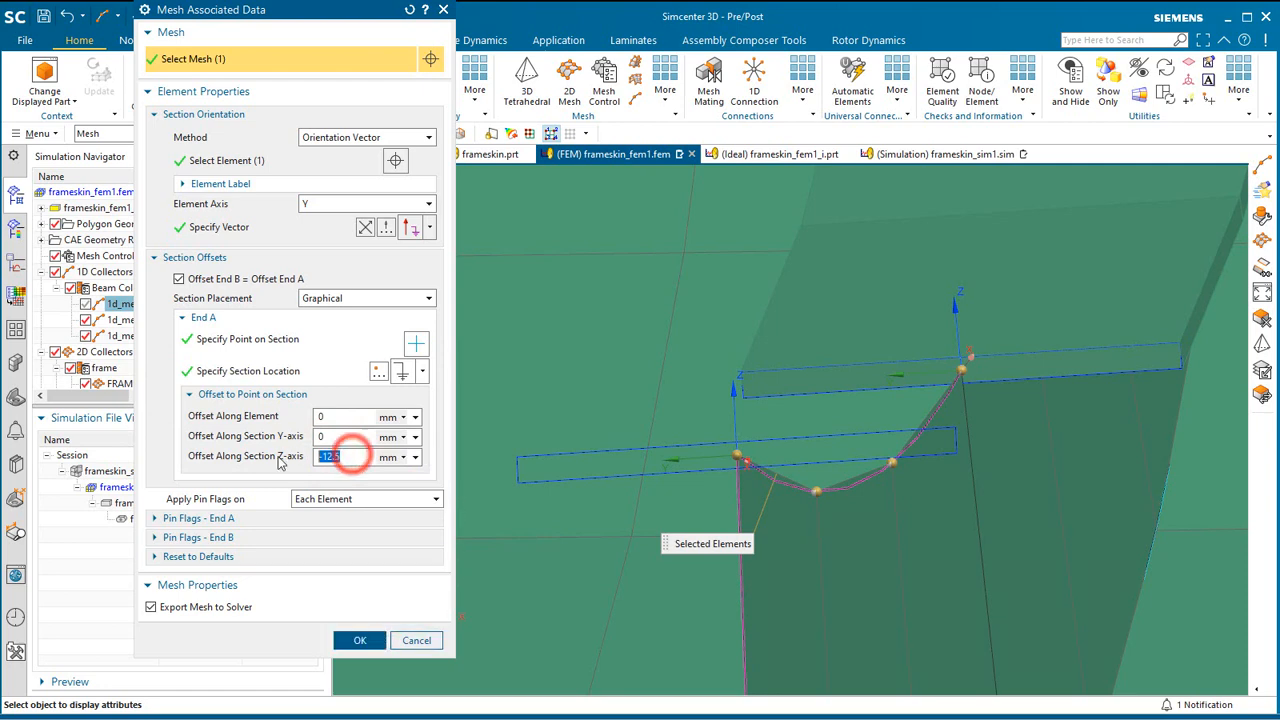
click(362, 640)
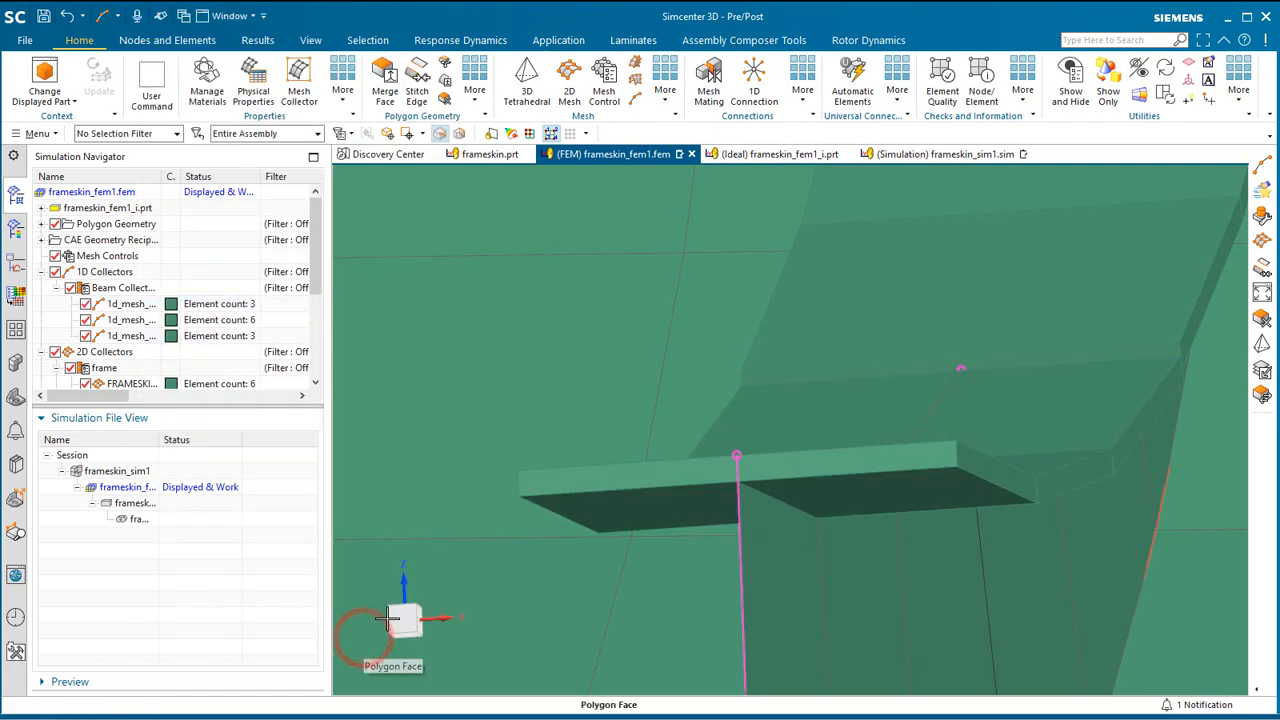
click(115, 319)
right_click(116, 320)
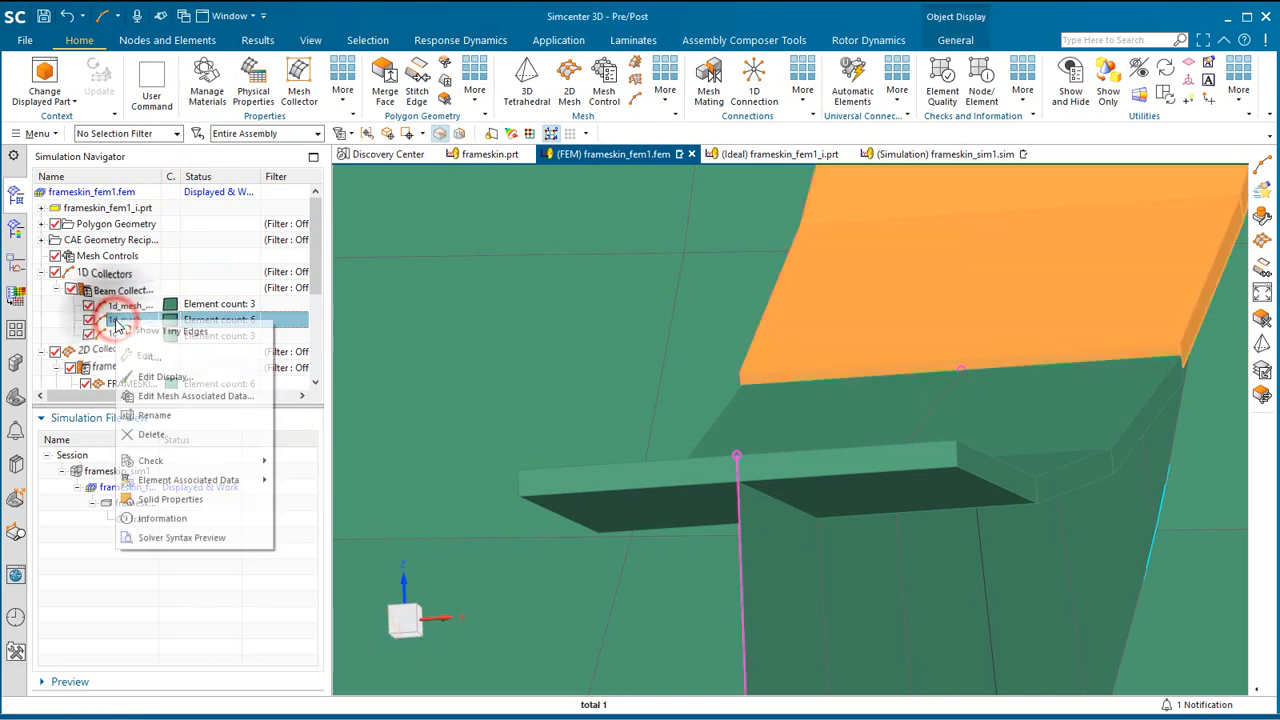
click(160, 395)
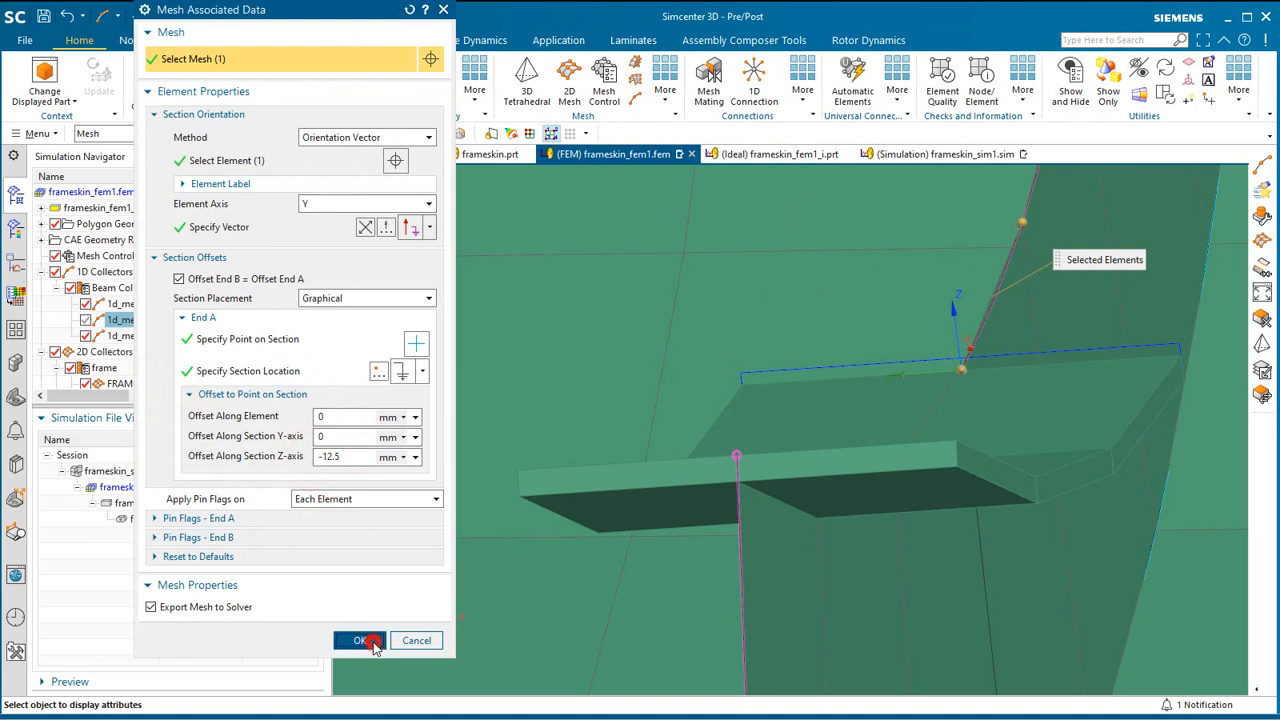
click(366, 641)
- Set the section offset along the Z-axis to -12.5 mm at End A for the third beam mesh and accept it
scroll(499, 527, down, 5)
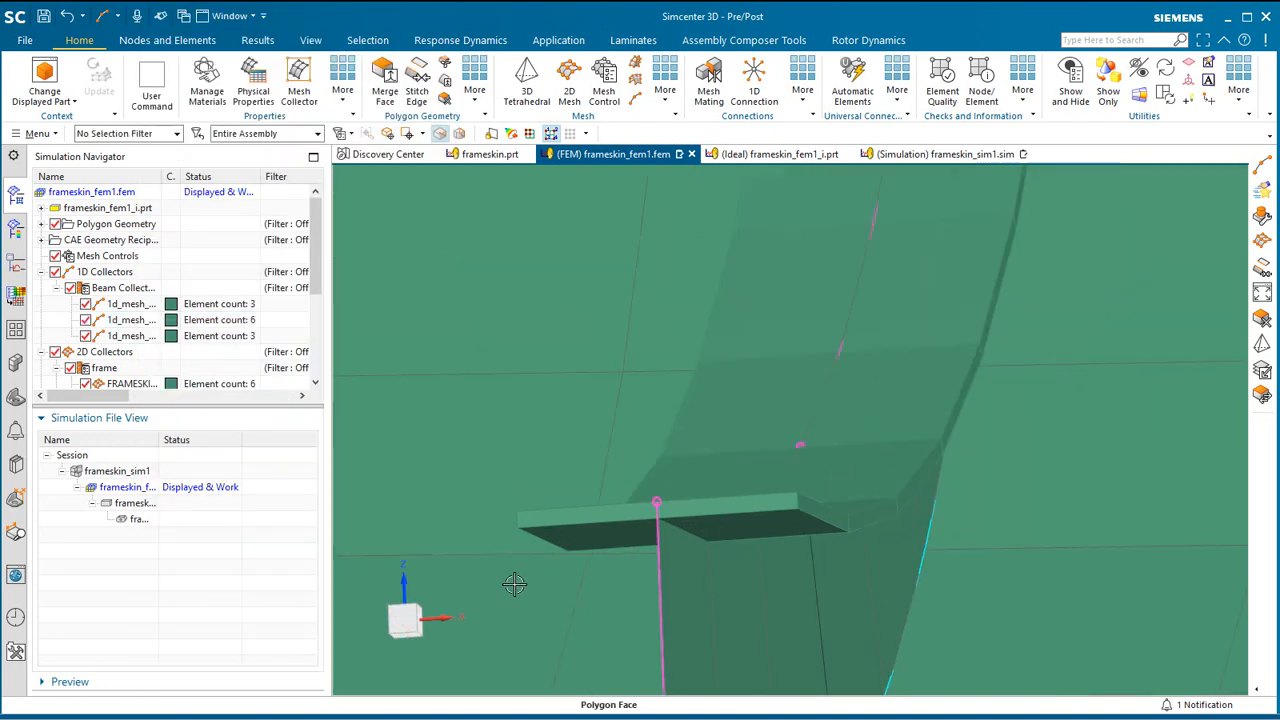
middle_drag(598, 524, 634, 523)
click(105, 336)
right_click(108, 336)
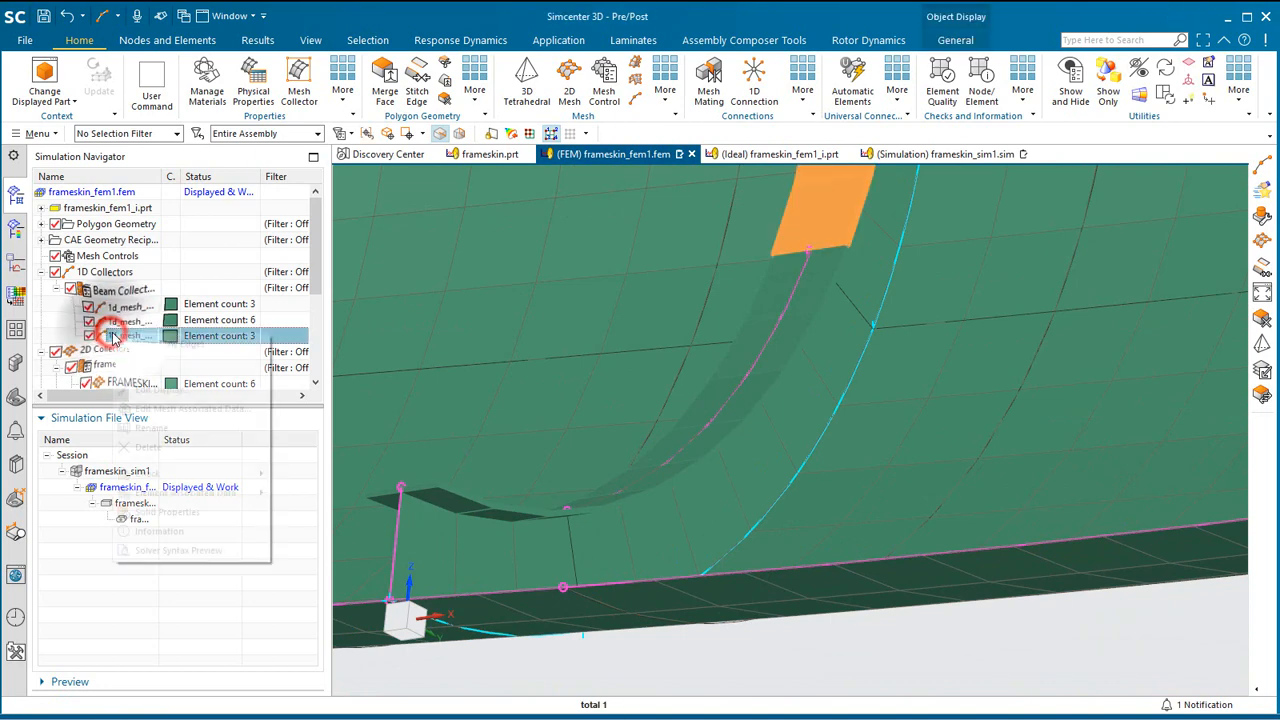
click(172, 410)
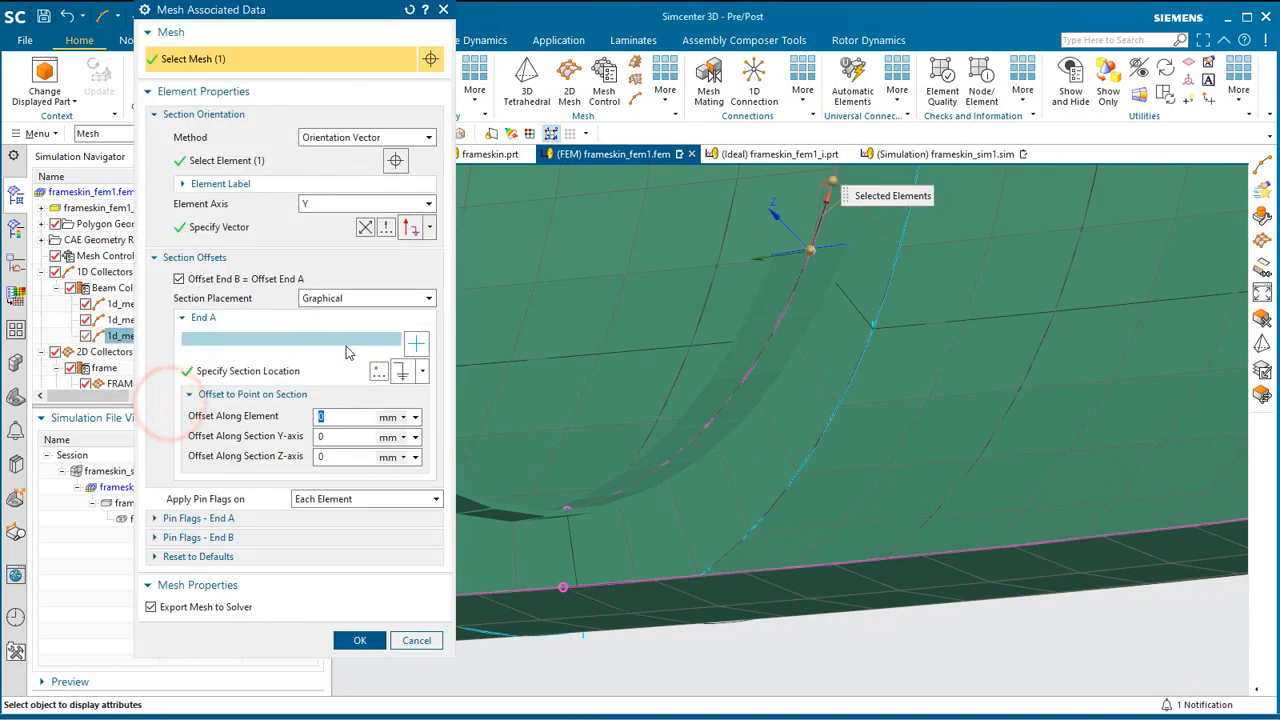
text(7)
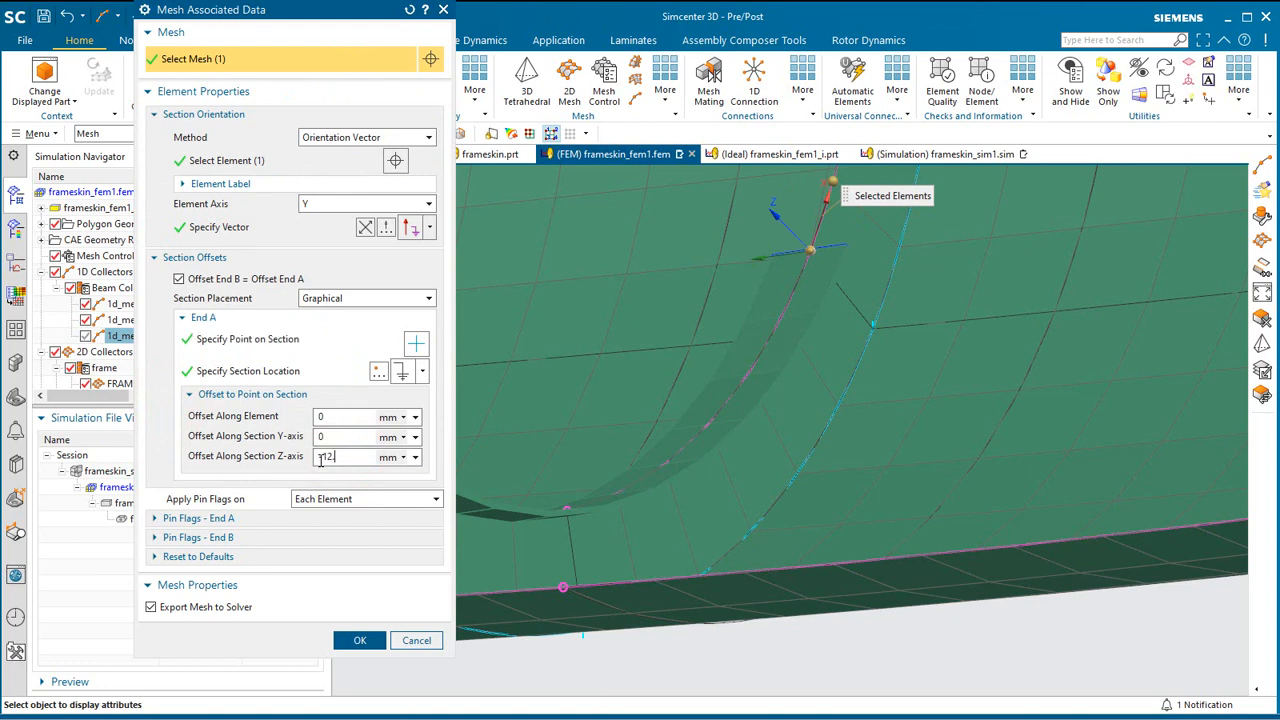
click(354, 642)
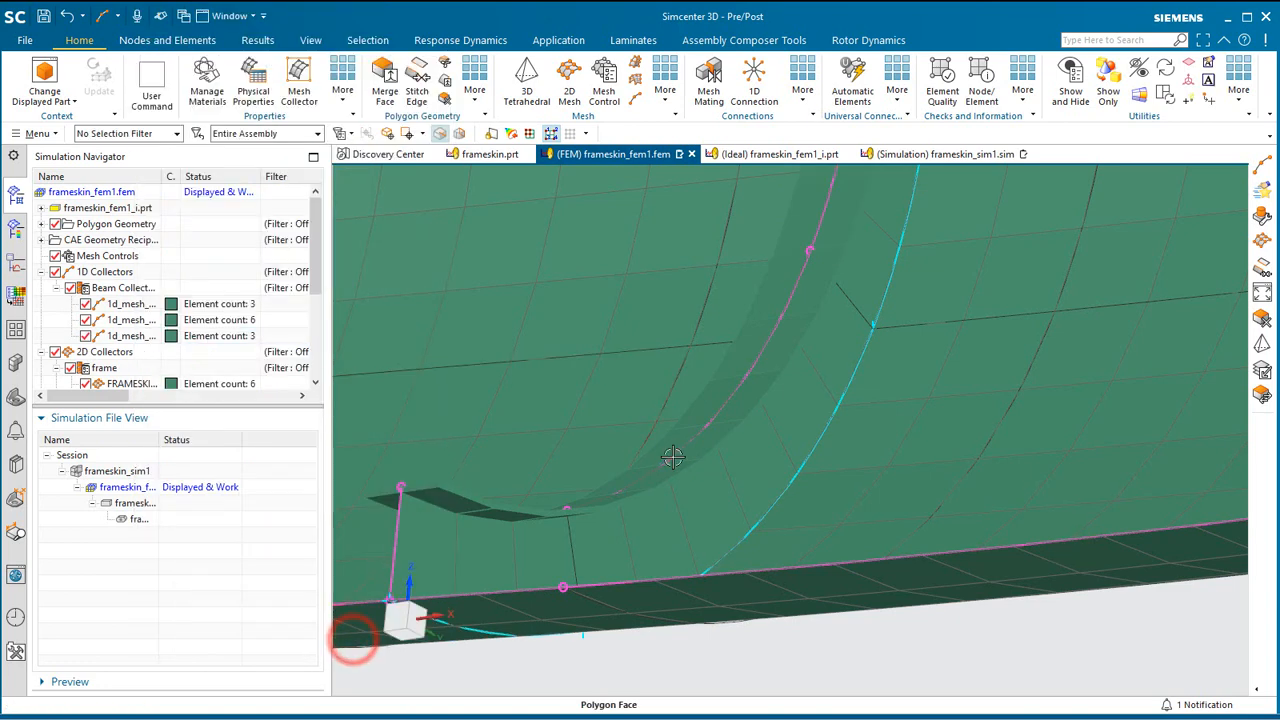
scroll(717, 470, down, 3)
scroll(505, 505, up, 3)
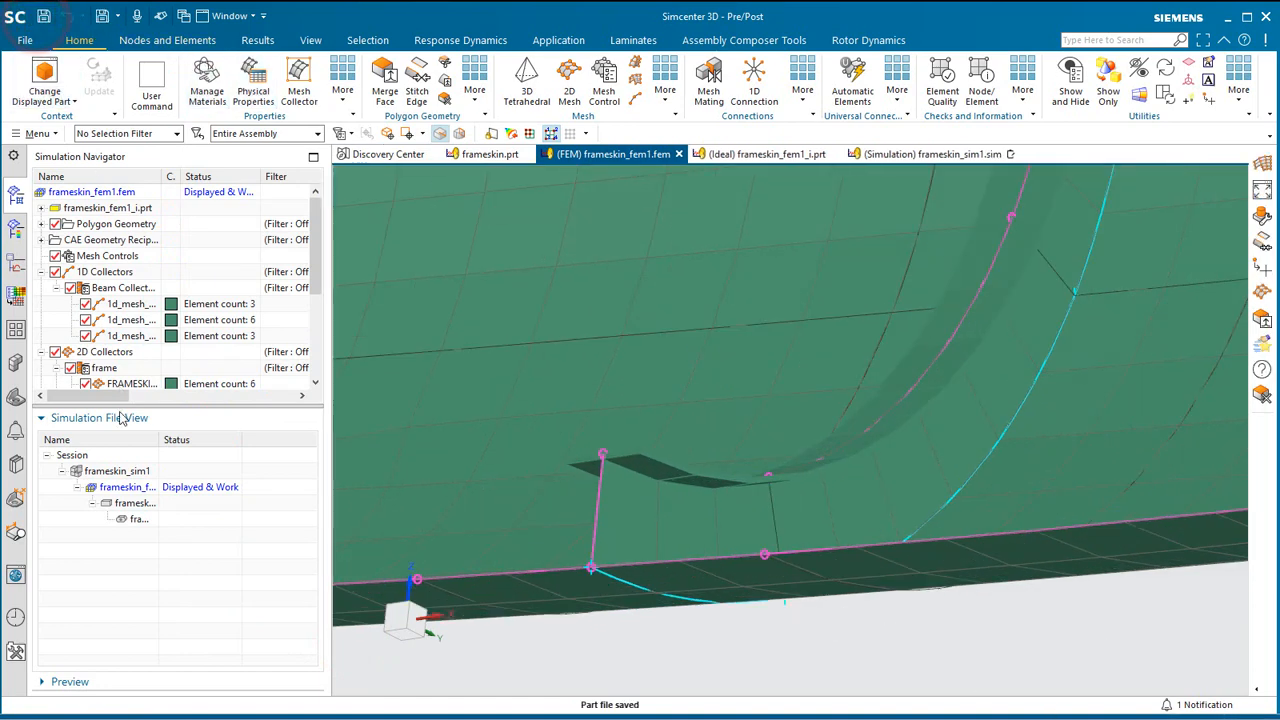
- Display the frameskin_sim1 simulation and make layer 48 the work layer, with layer 51 turned on and layer 1 turned off
double_click(128, 471)
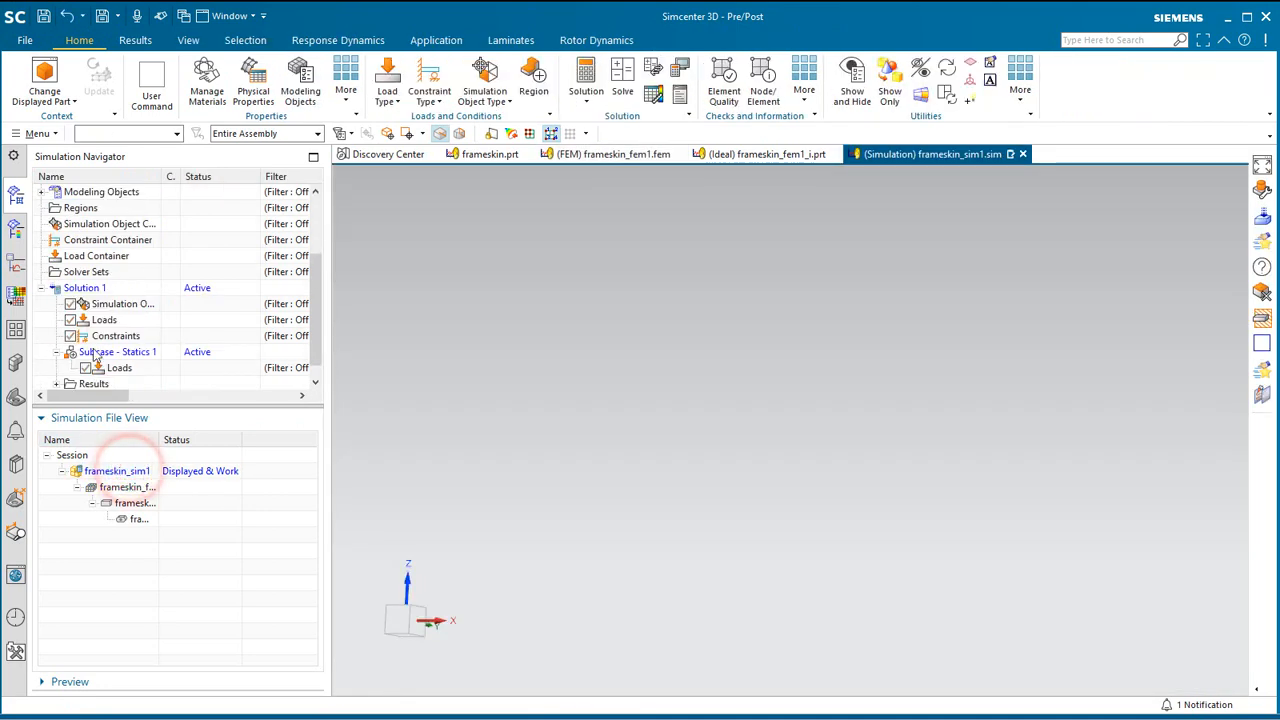
click(112, 349)
click(36, 133)
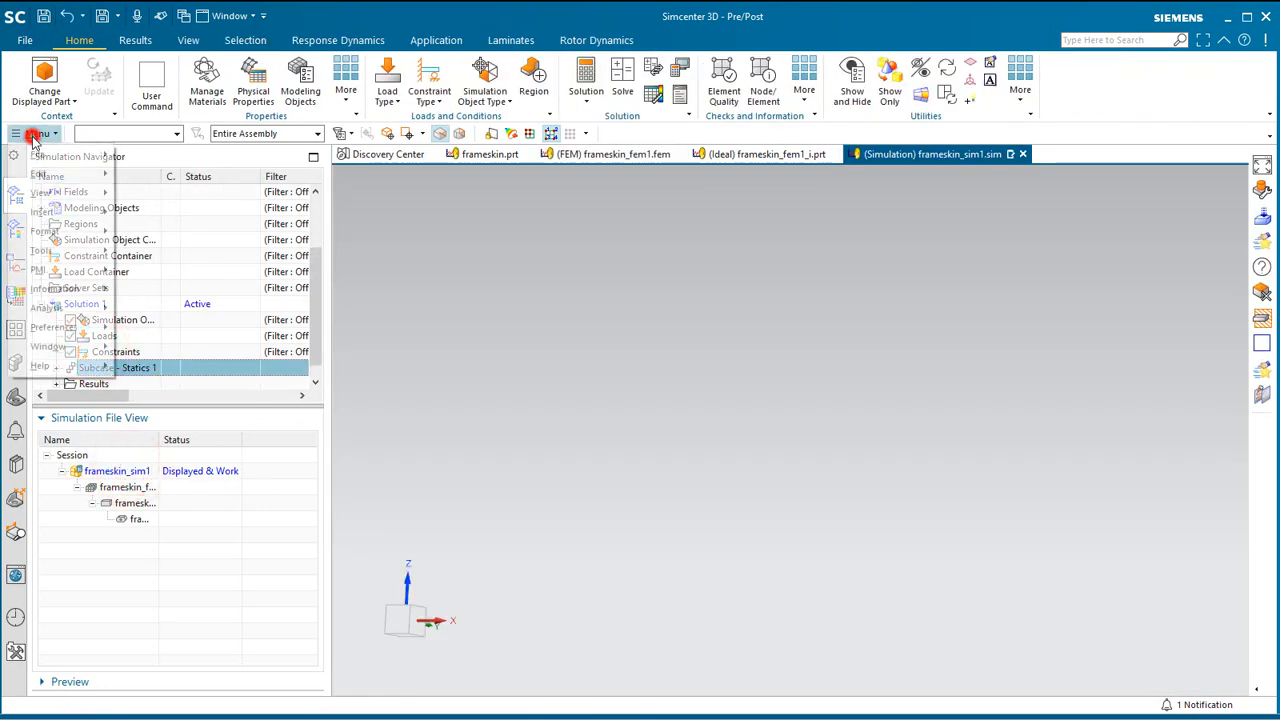
mouse_move(82, 246)
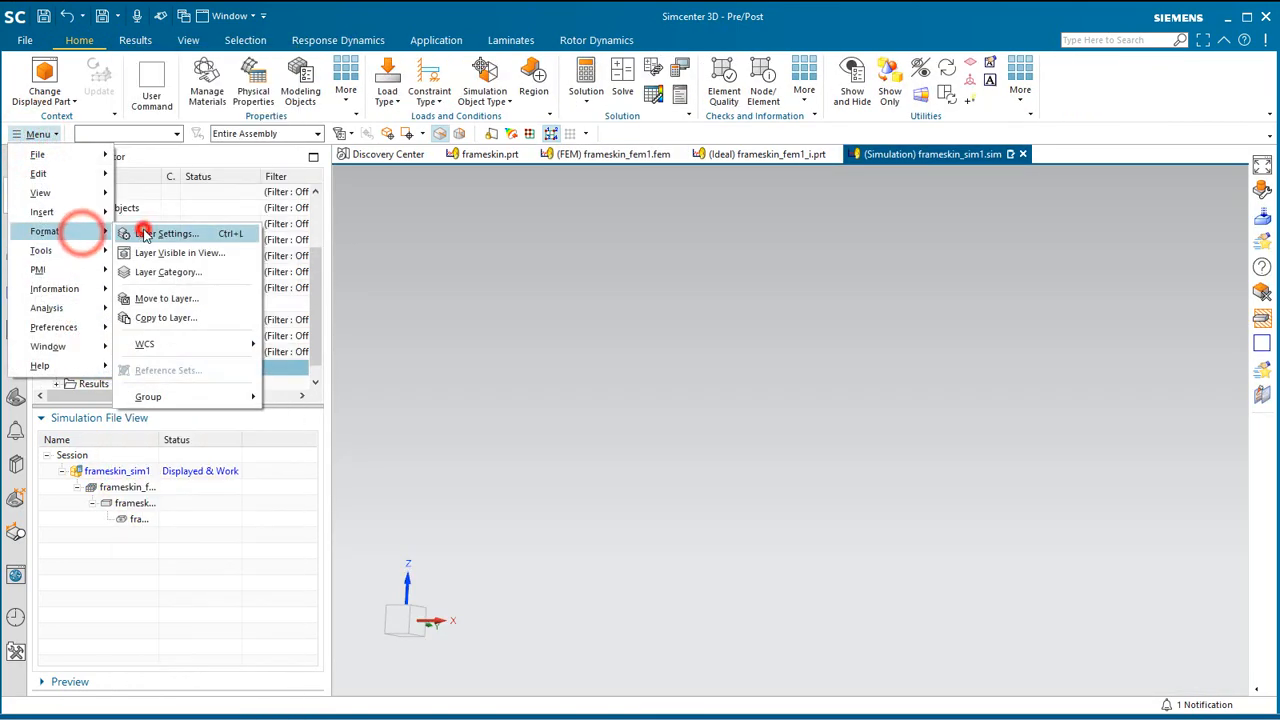
click(190, 234)
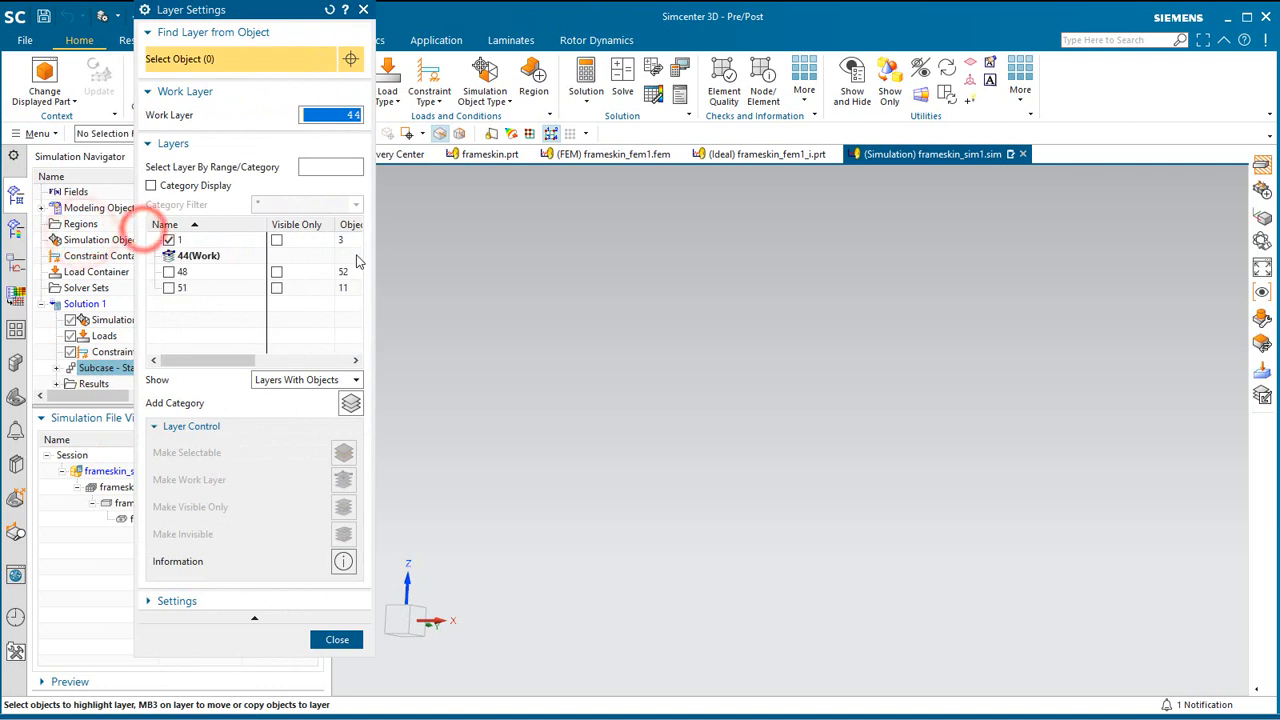
right_click(195, 271)
click(208, 283)
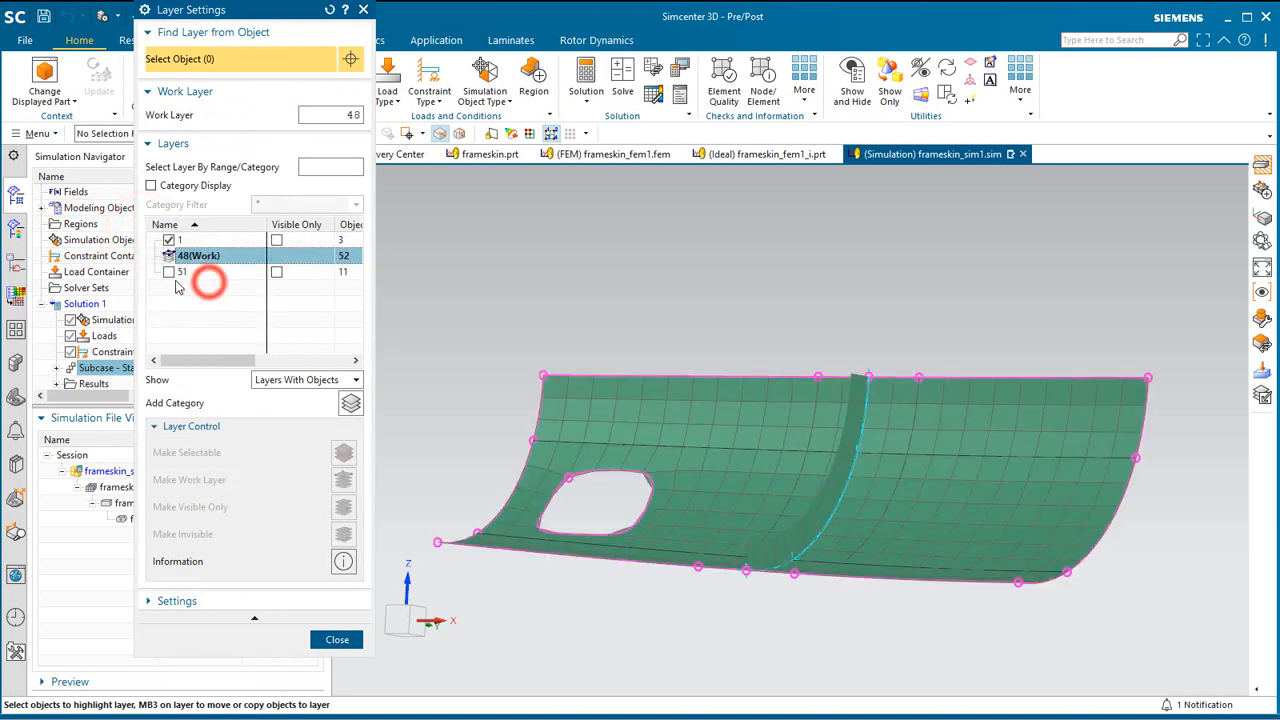
click(168, 271)
click(168, 240)
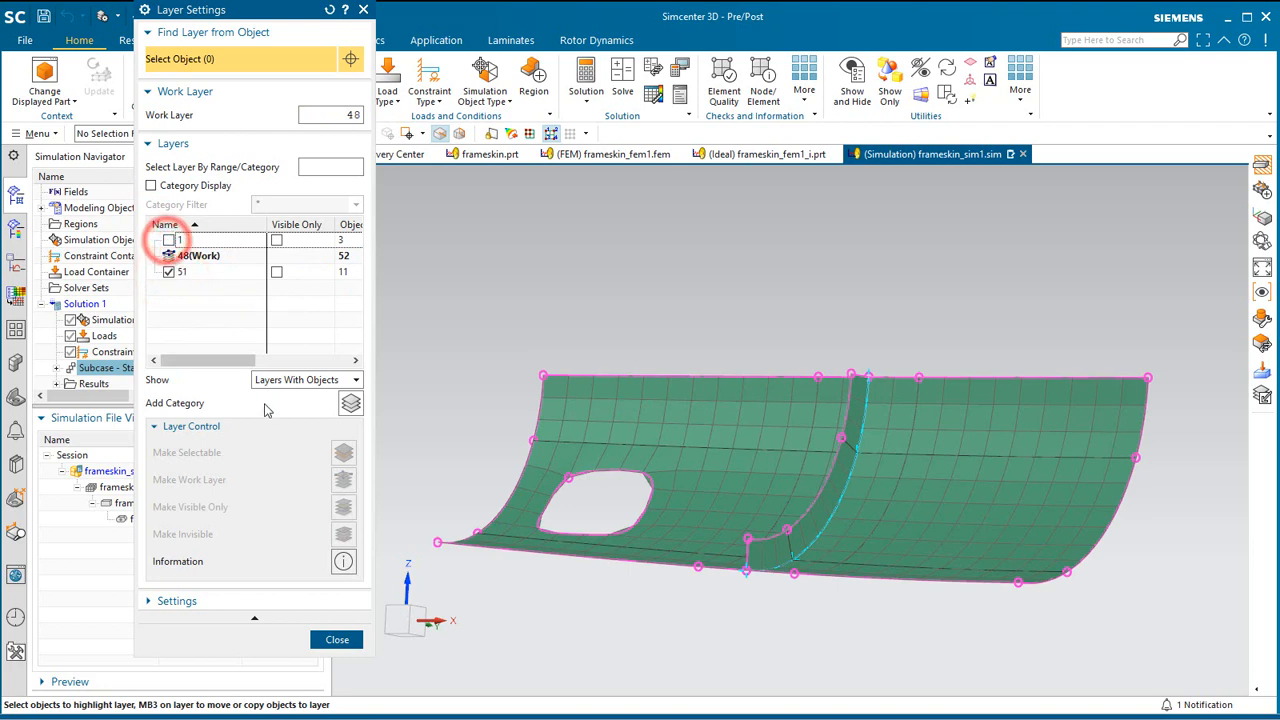
click(337, 639)
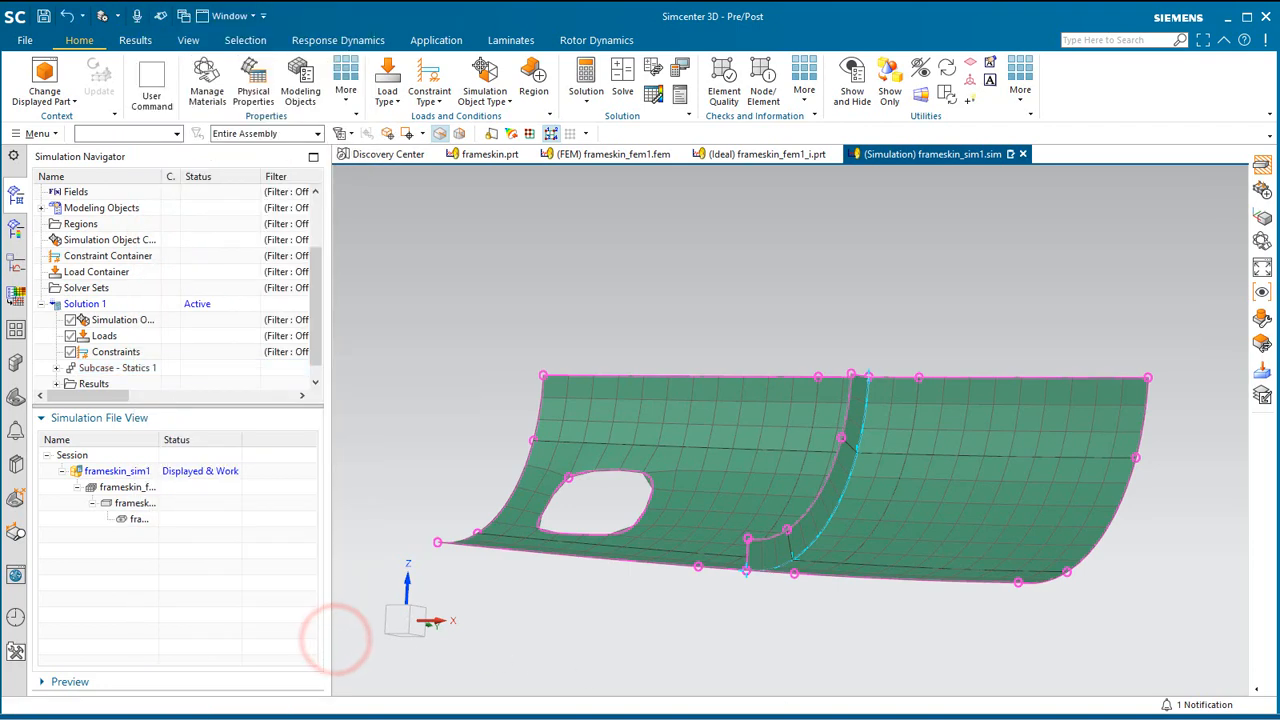
- Apply a fixed constraint to the polygon vertex at the skin's lower-left corner, using the Polygon Vertex selection filter
click(429, 95)
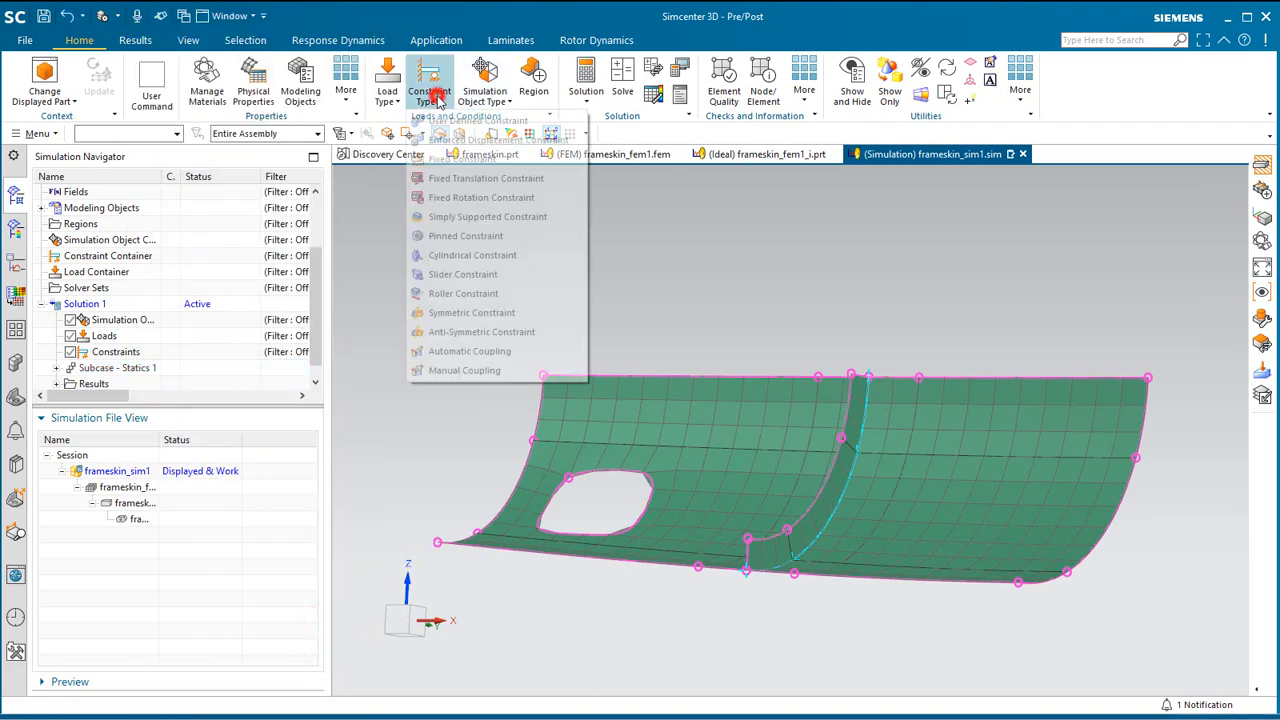
click(453, 160)
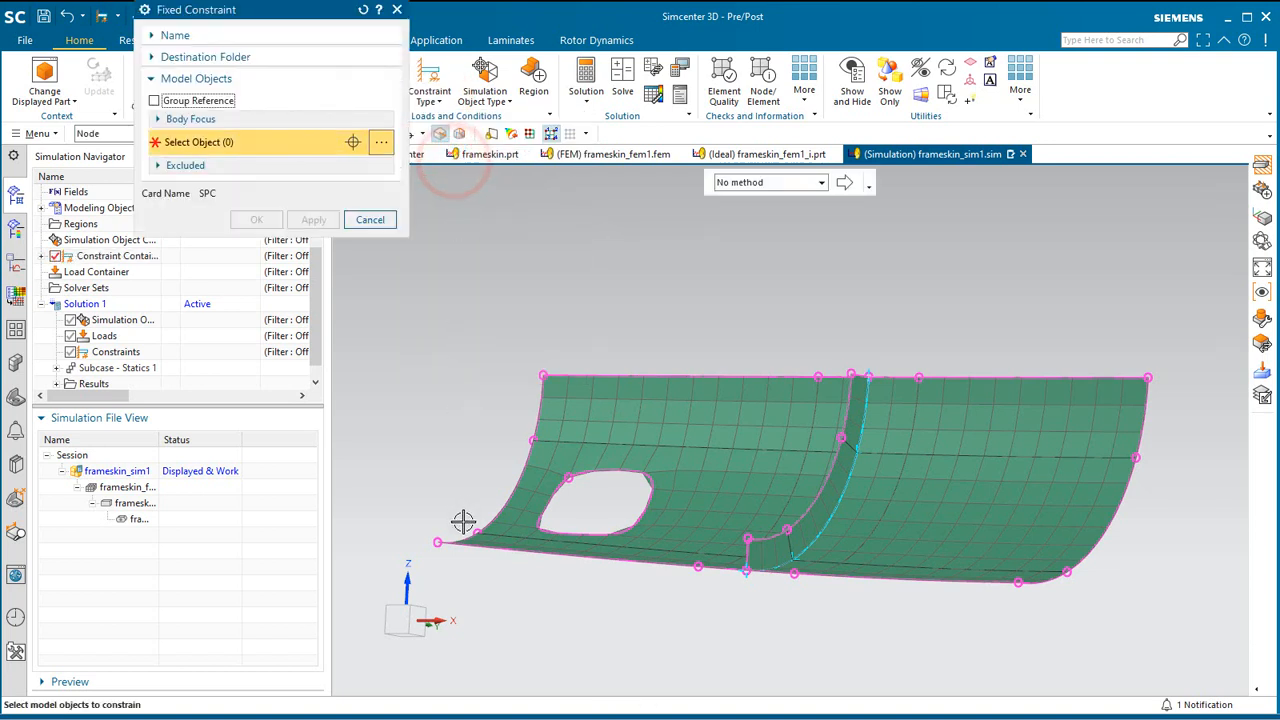
click(438, 543)
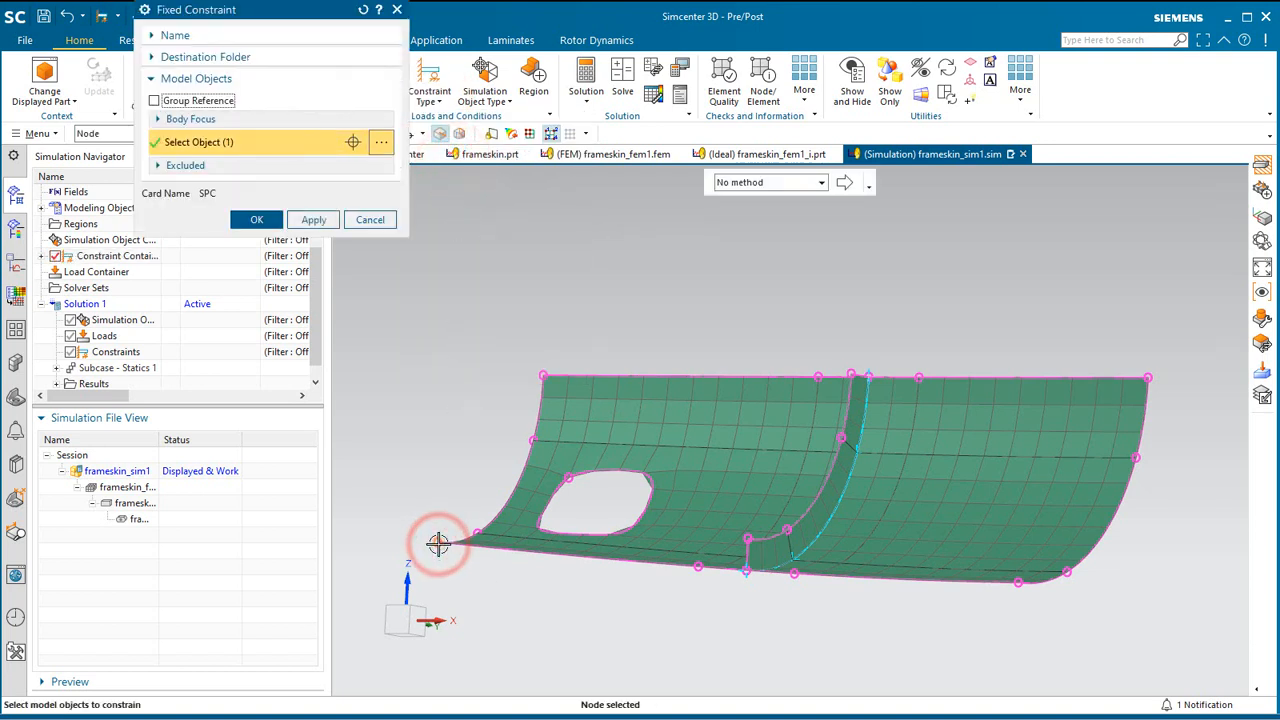
shift+click(438, 543)
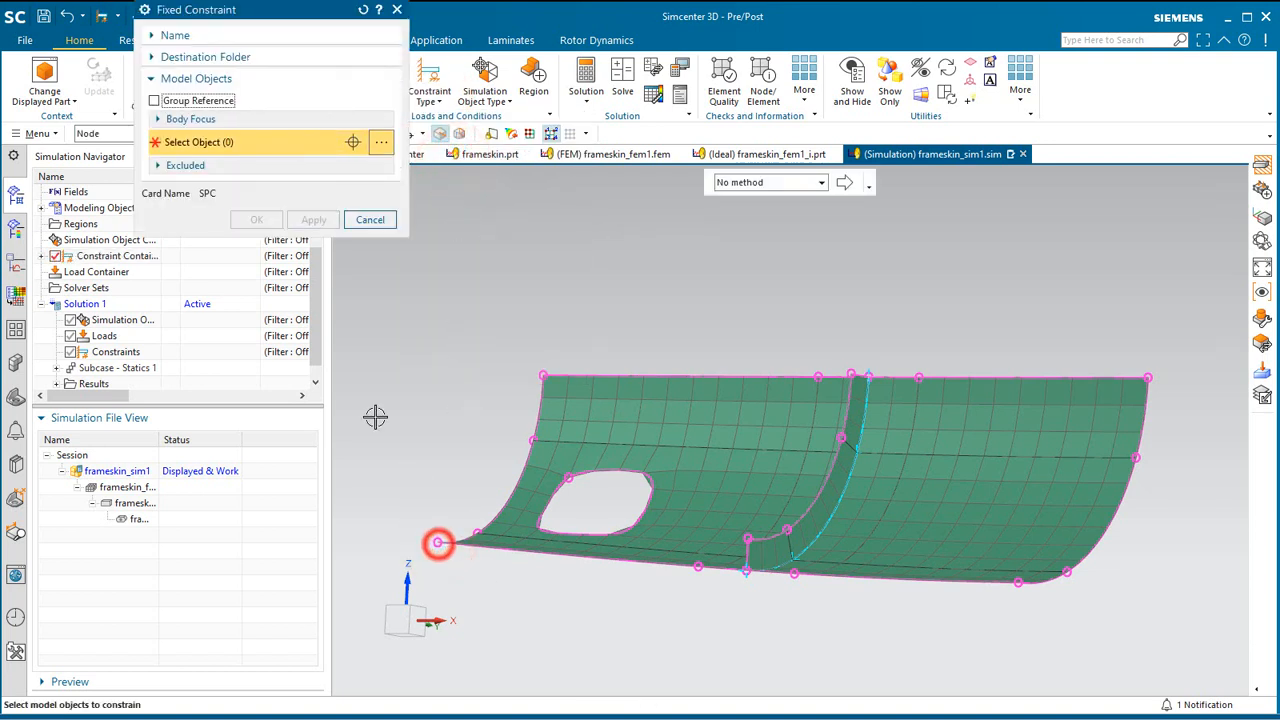
click(108, 133)
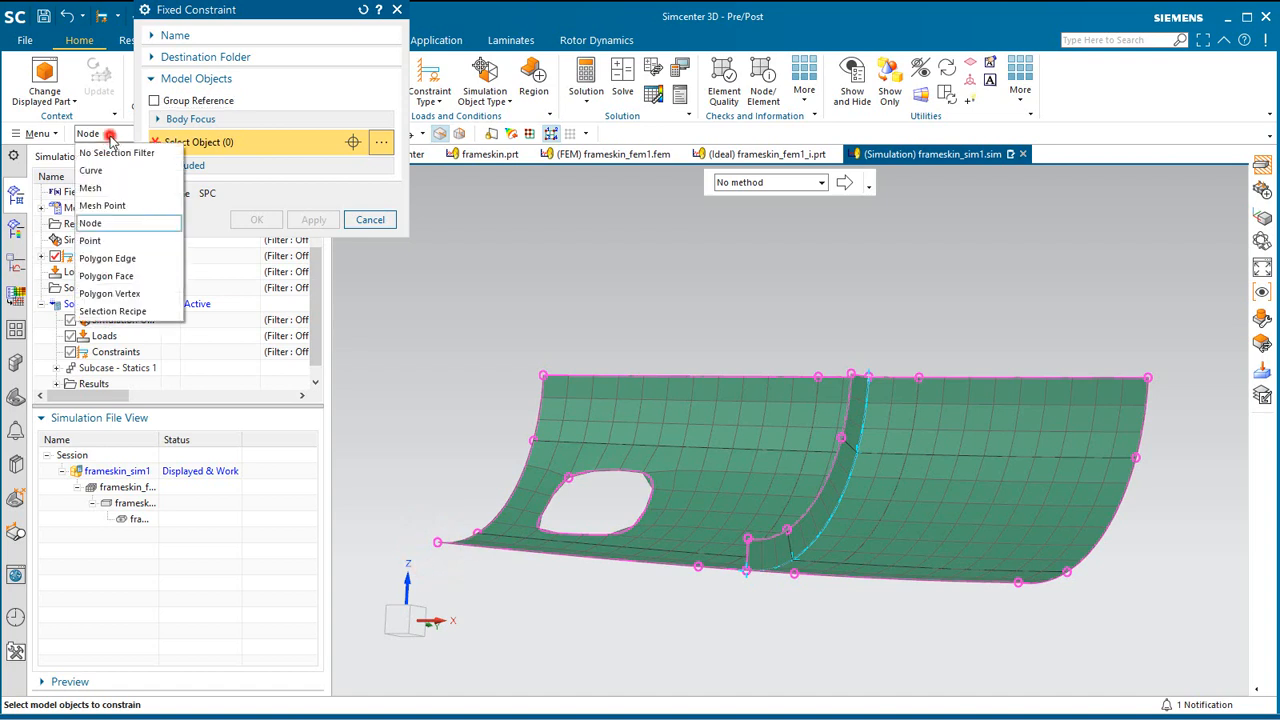
click(112, 293)
click(437, 546)
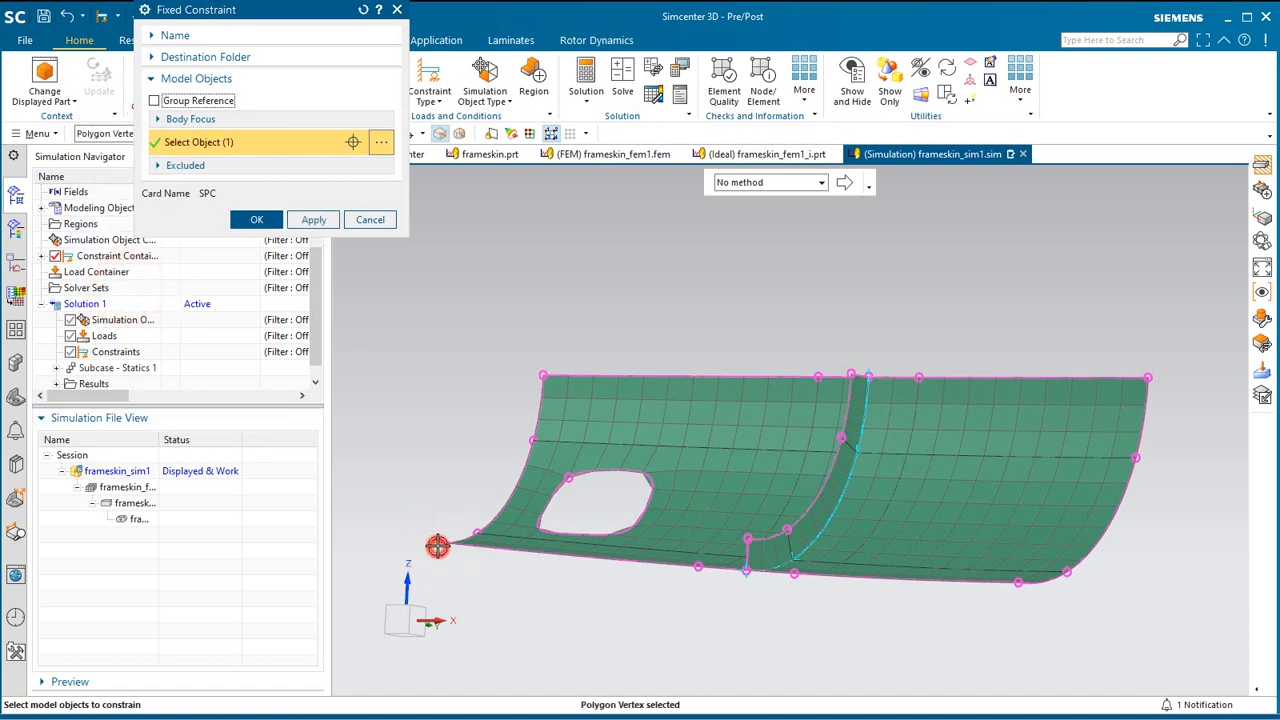
click(256, 219)
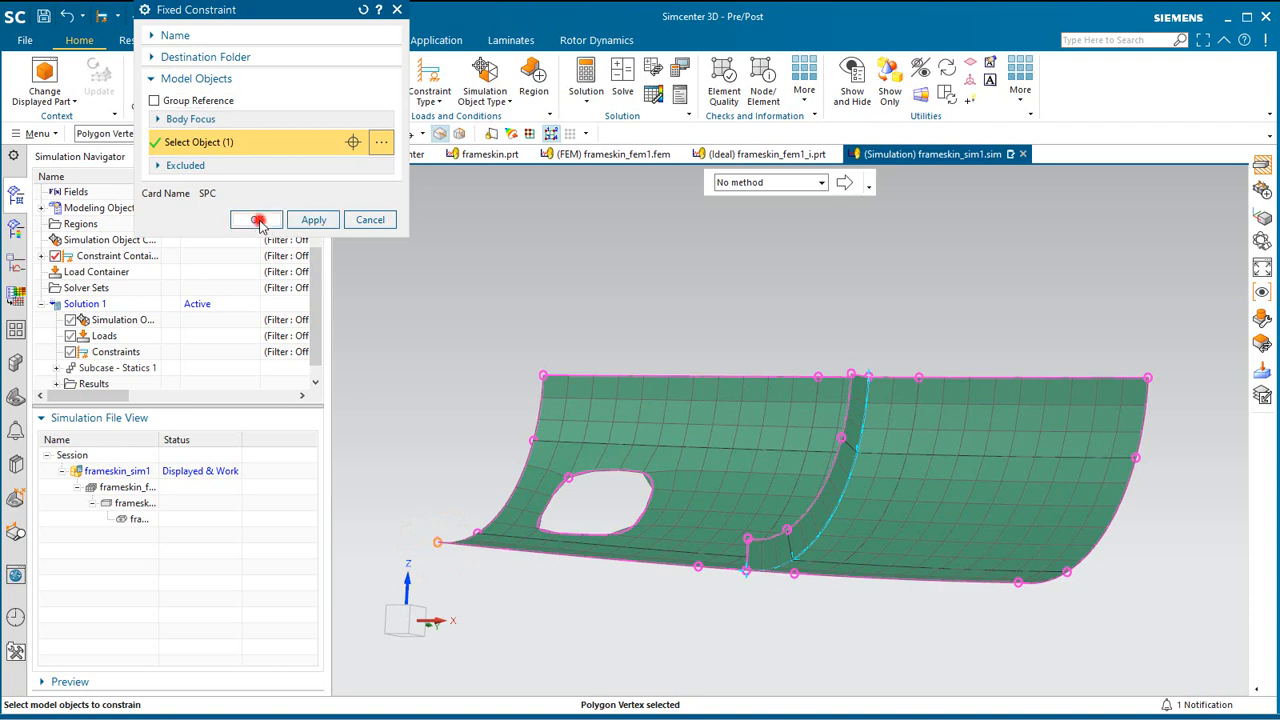
- Apply an enforced displacement constraint at the skin's upper-right corner vertex with DOF1 10 mm, DOF2 0 mm and DOF3 0 mm
click(430, 85)
click(458, 140)
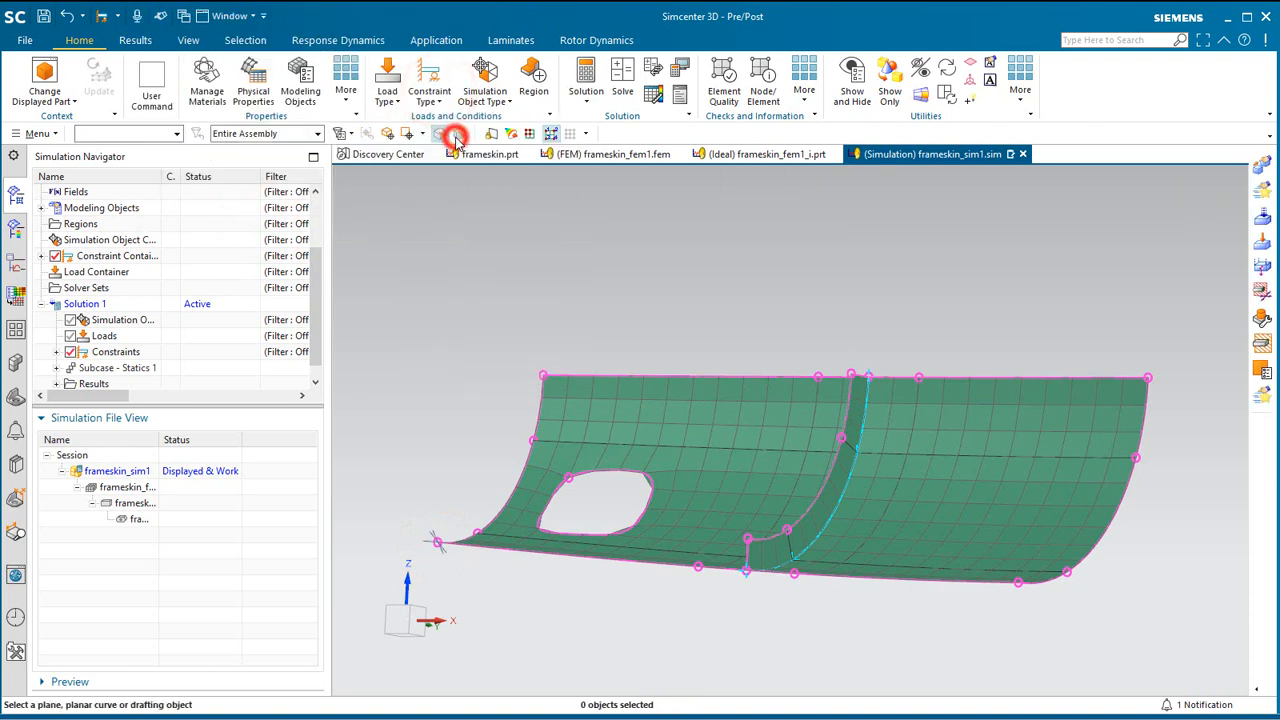
click(1151, 377)
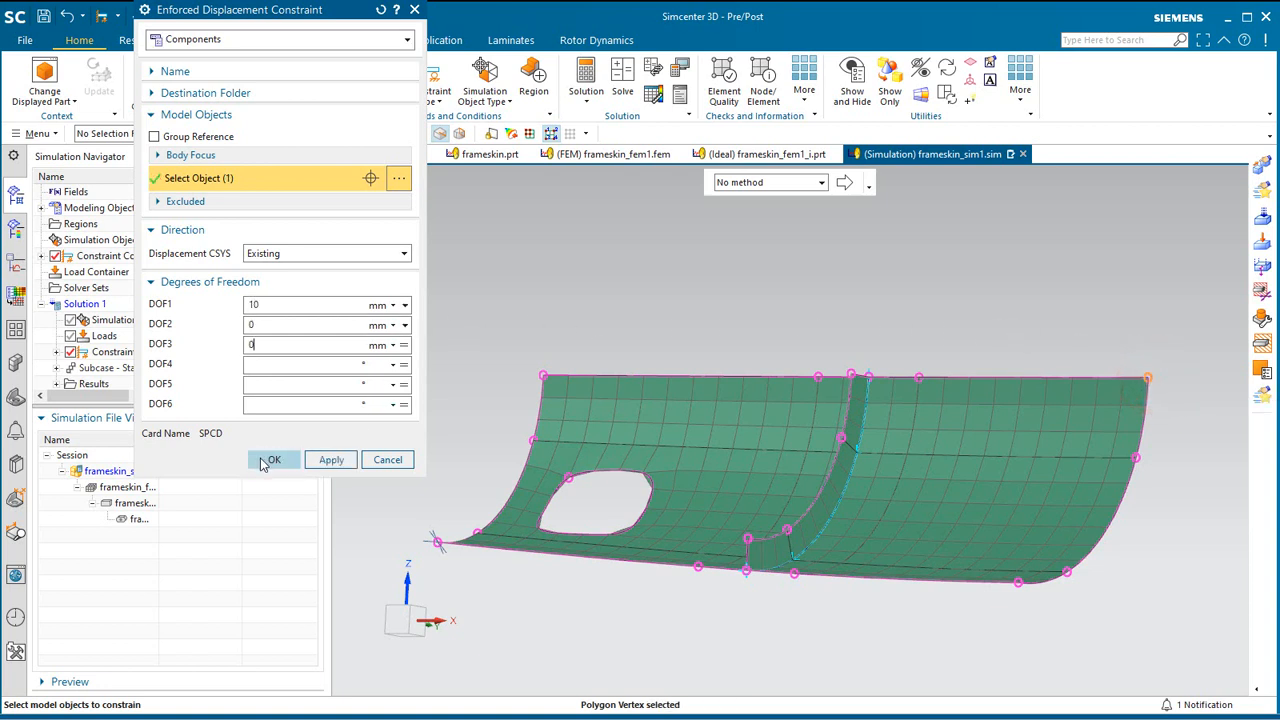
click(263, 461)
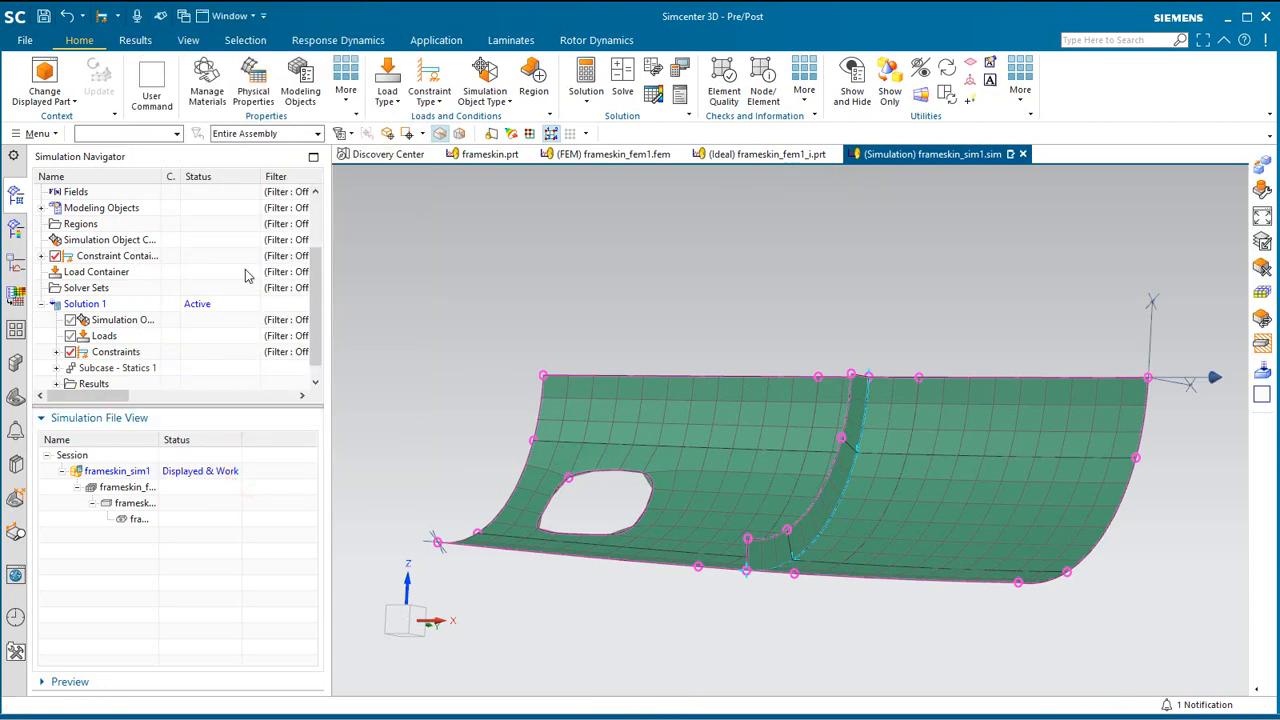
- Solve Solution 1 with the submit option set to Solve, decline the message review and close the solver windows
right_click(82, 303)
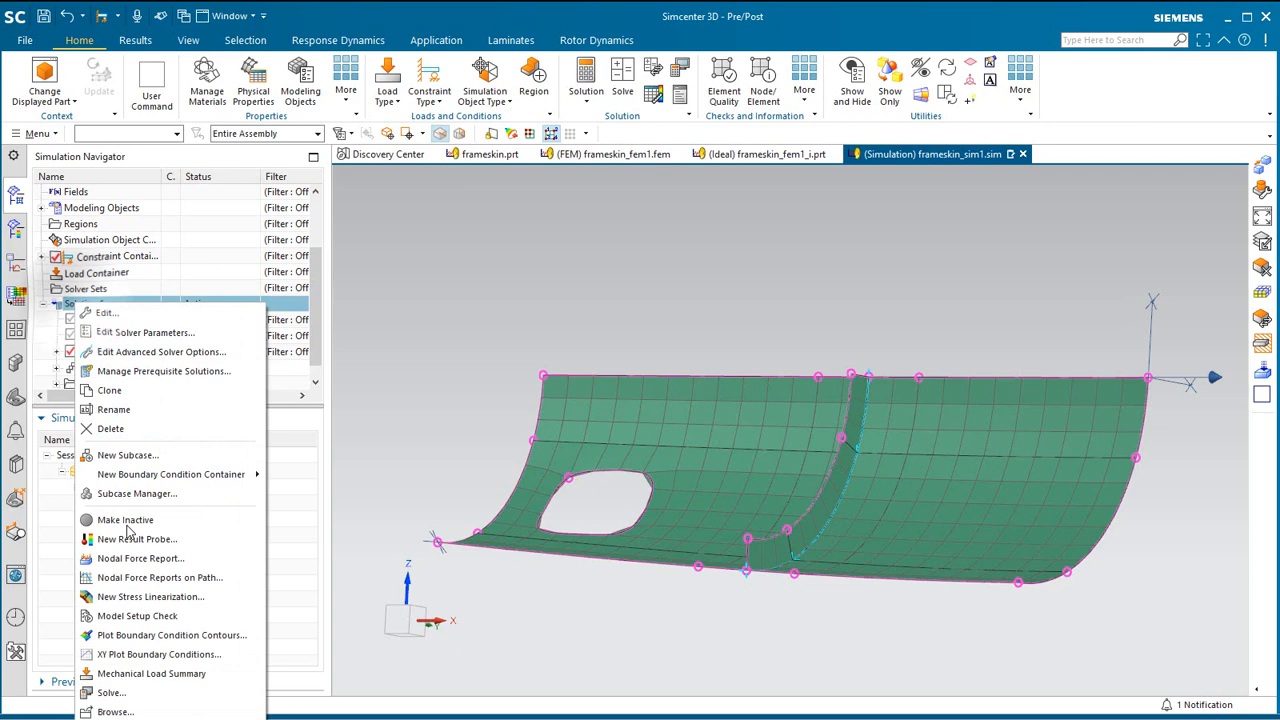
click(127, 694)
click(270, 56)
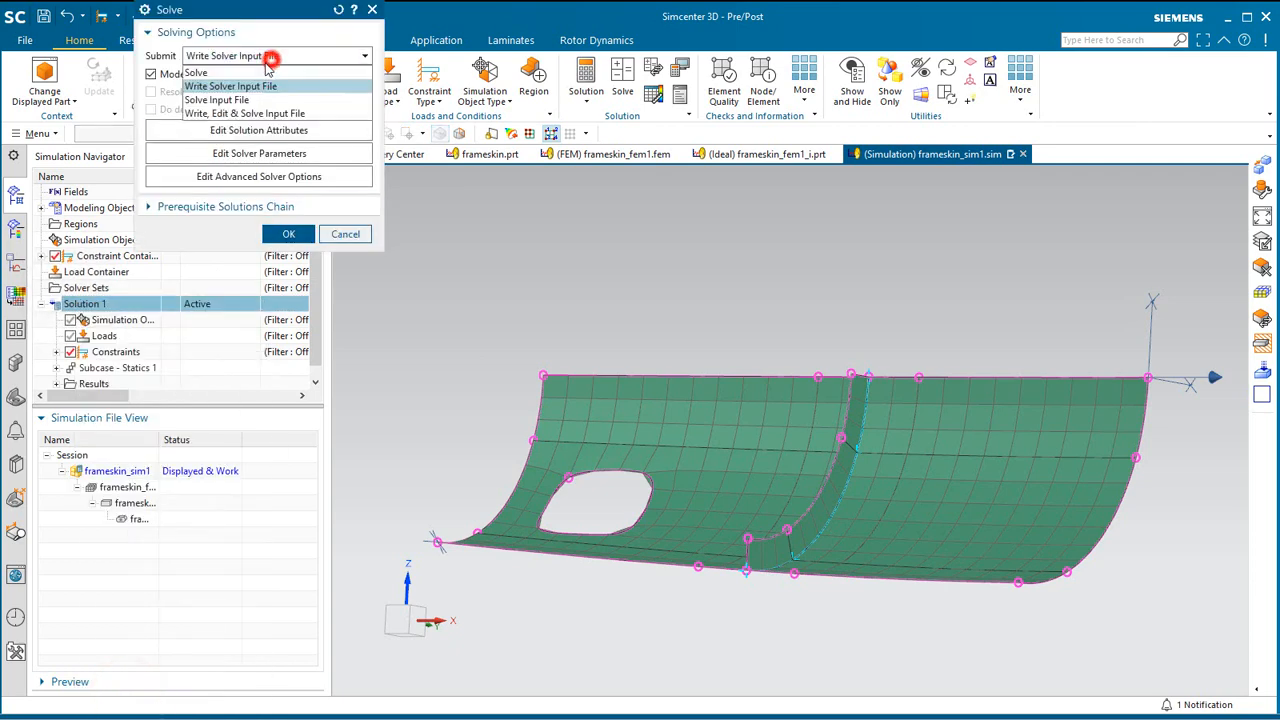
click(255, 70)
click(288, 234)
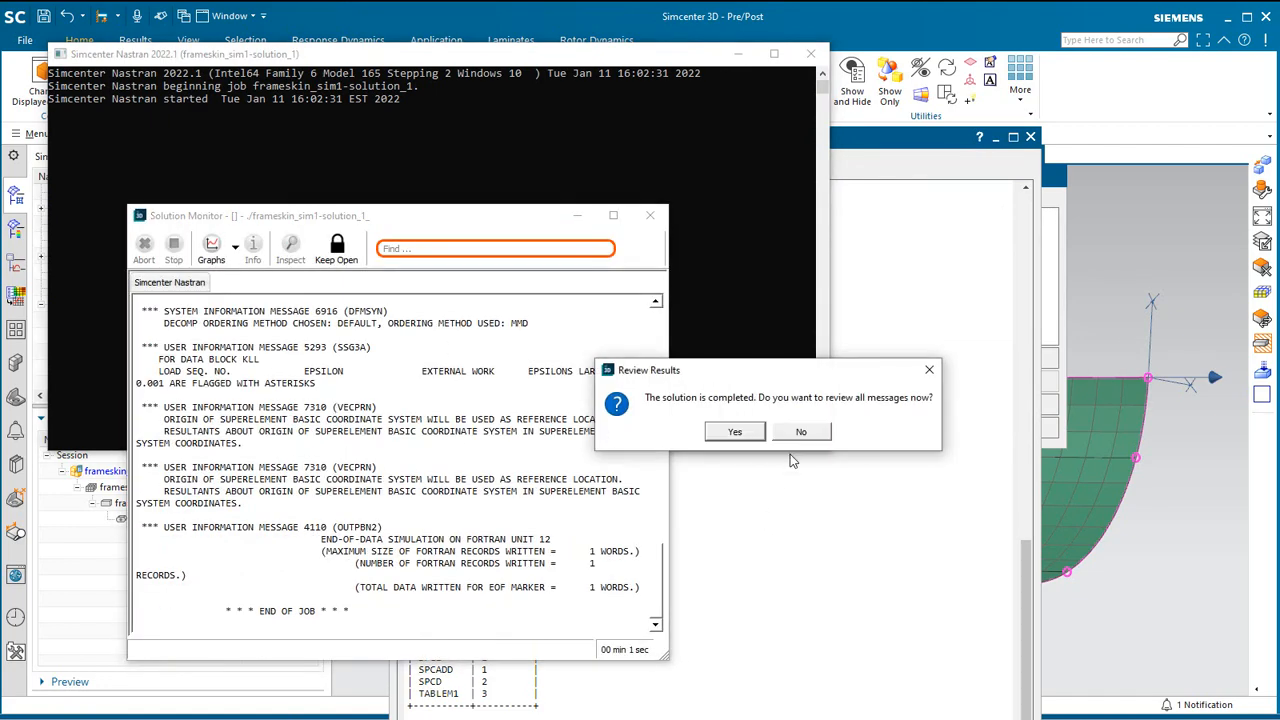
click(801, 432)
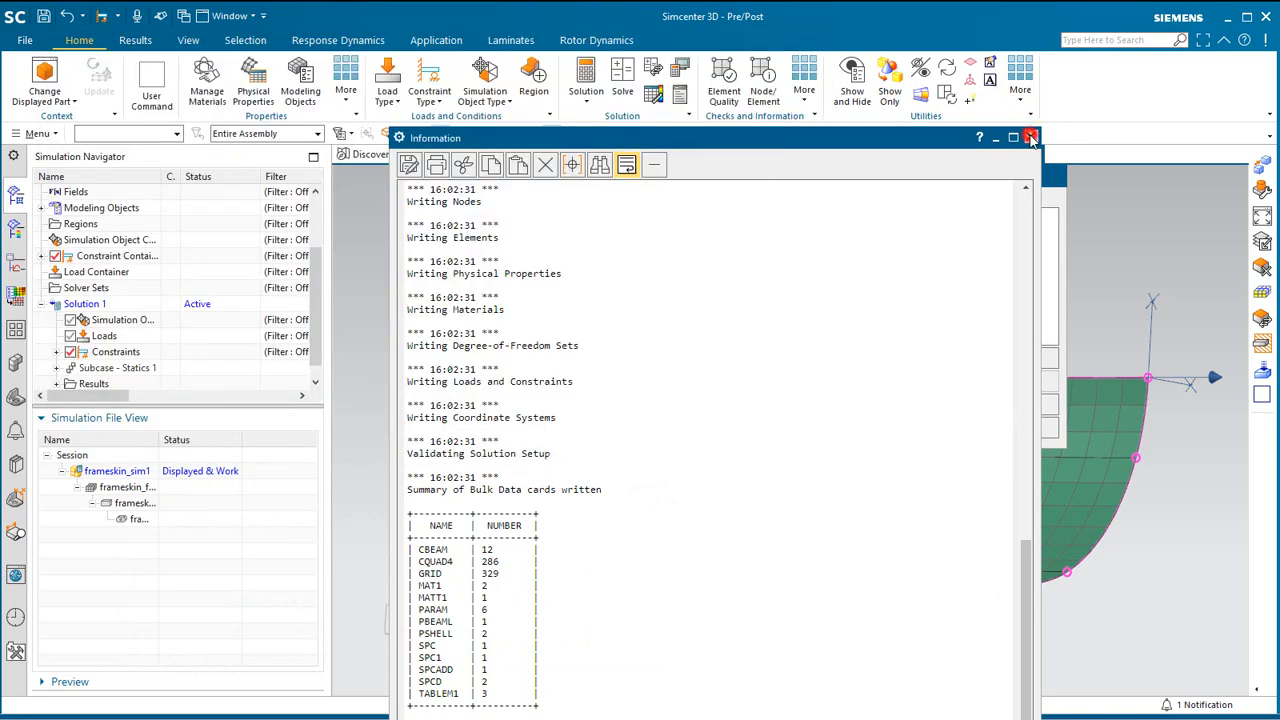
click(1030, 137)
click(1046, 181)
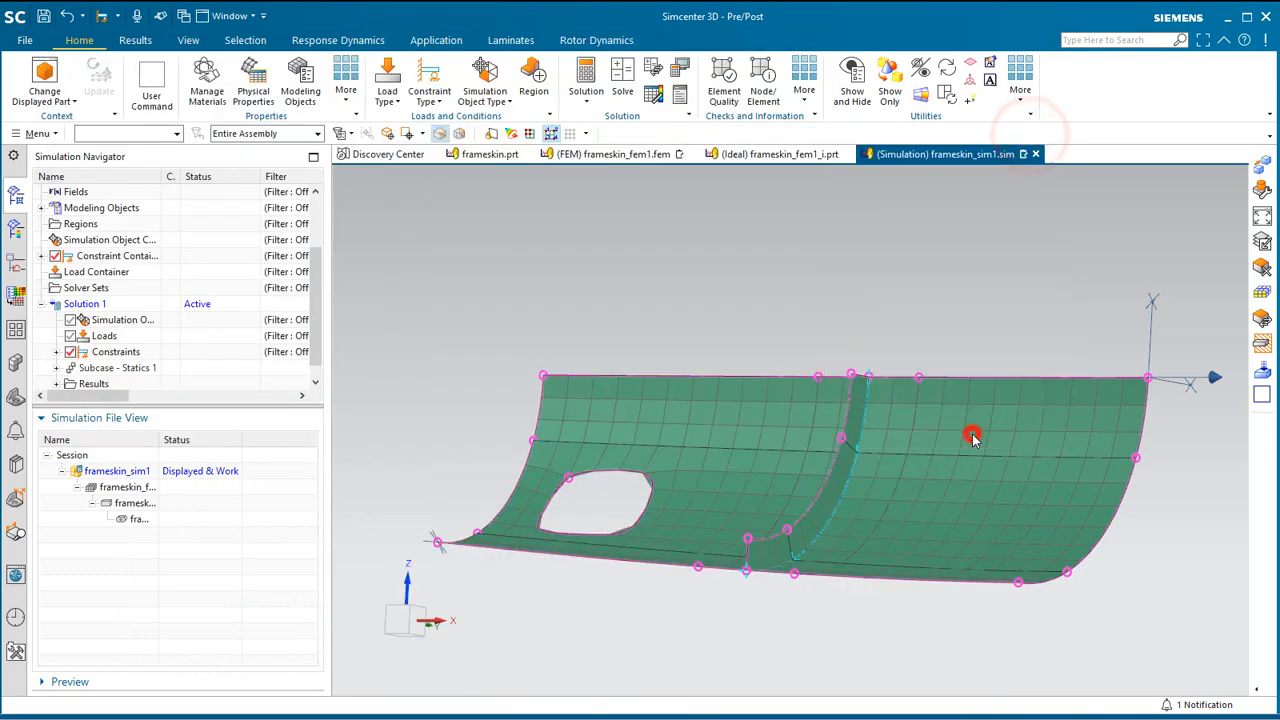
- Load the Structural results of Solution 1 and display the Grid Point Force - Element-Nodal contour plot
scroll(107, 338, down, 1)
click(57, 367)
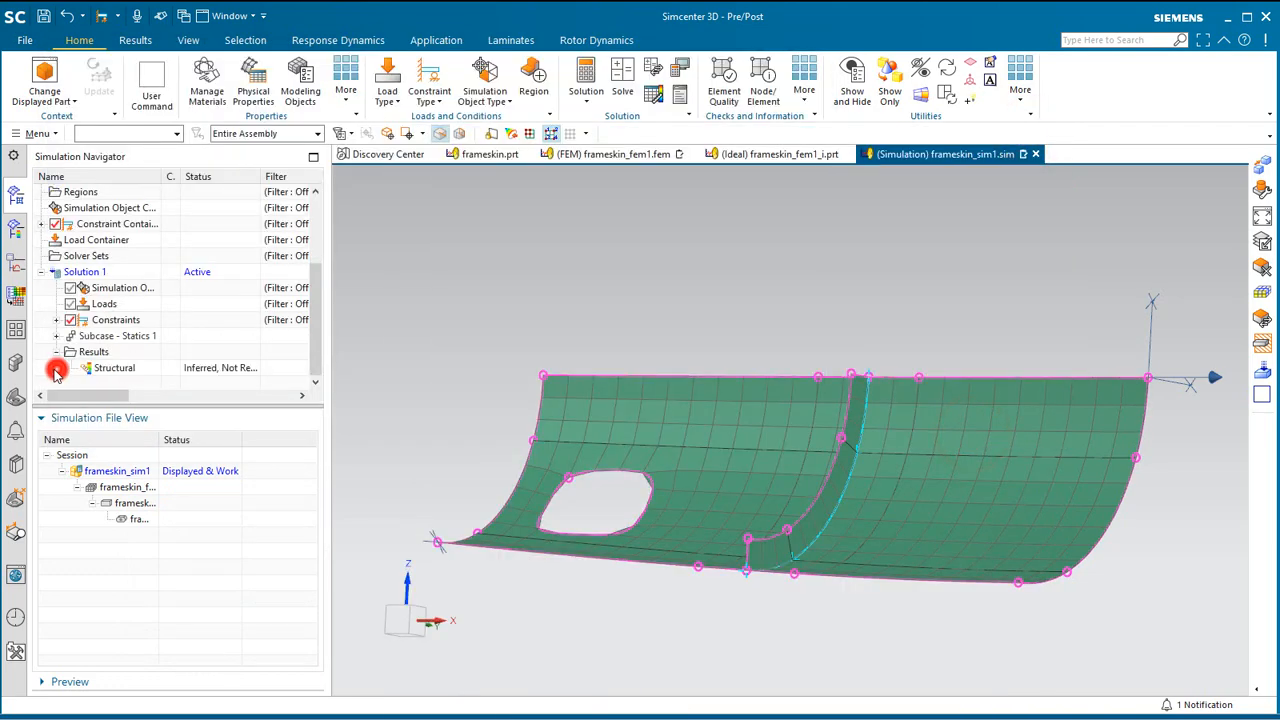
click(107, 368)
double_click(107, 368)
click(55, 224)
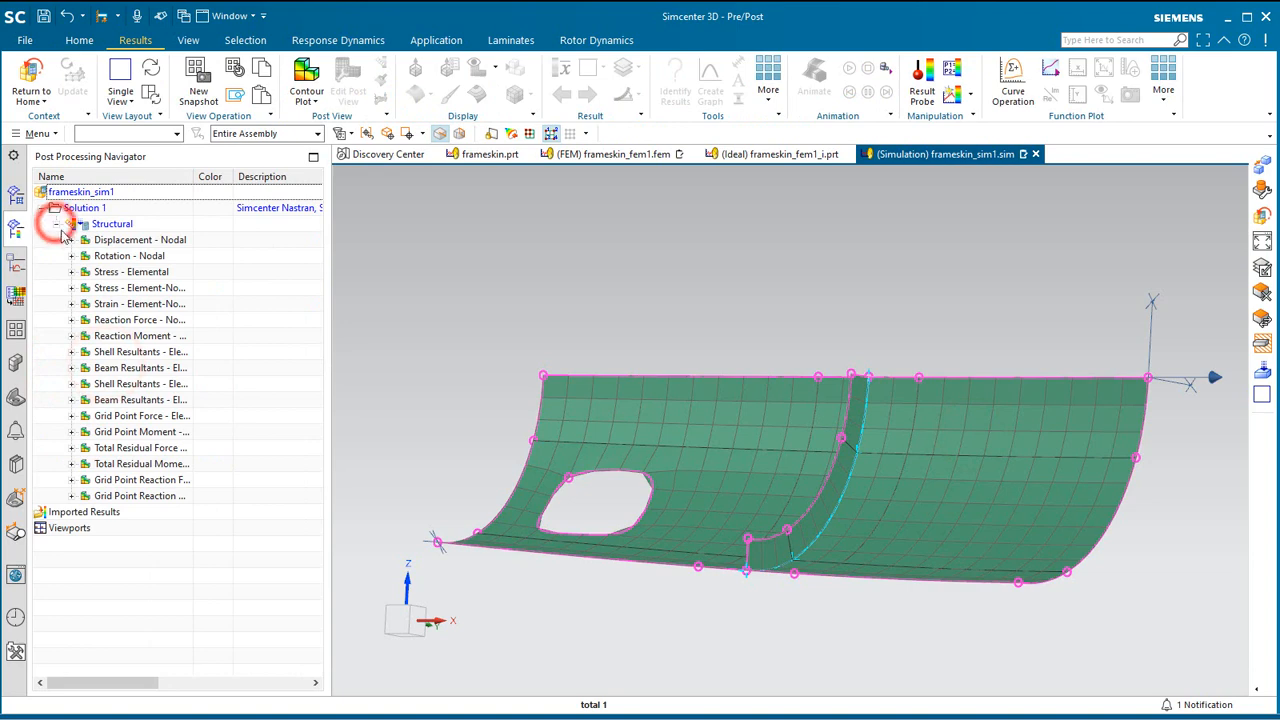
double_click(140, 418)
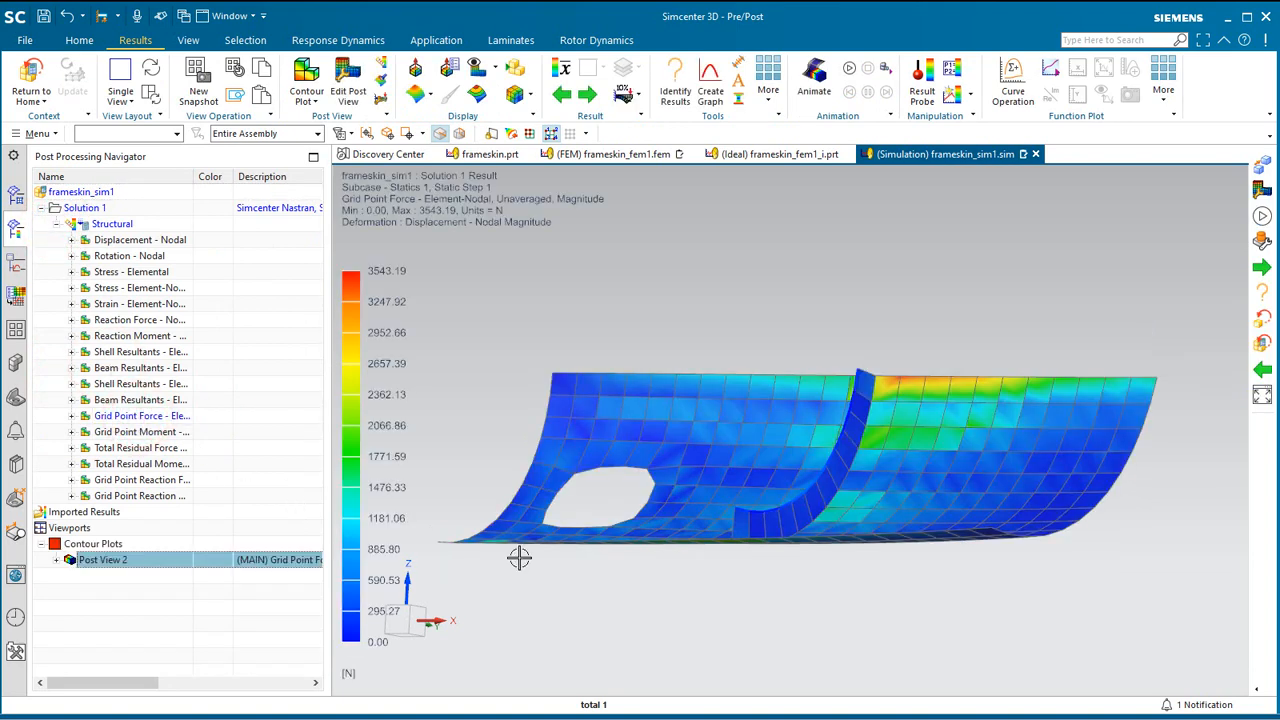
- Expand the contour plot's post view to list the individual beam, frame and skin meshes under its 1D and 2D elements
click(57, 560)
click(71, 577)
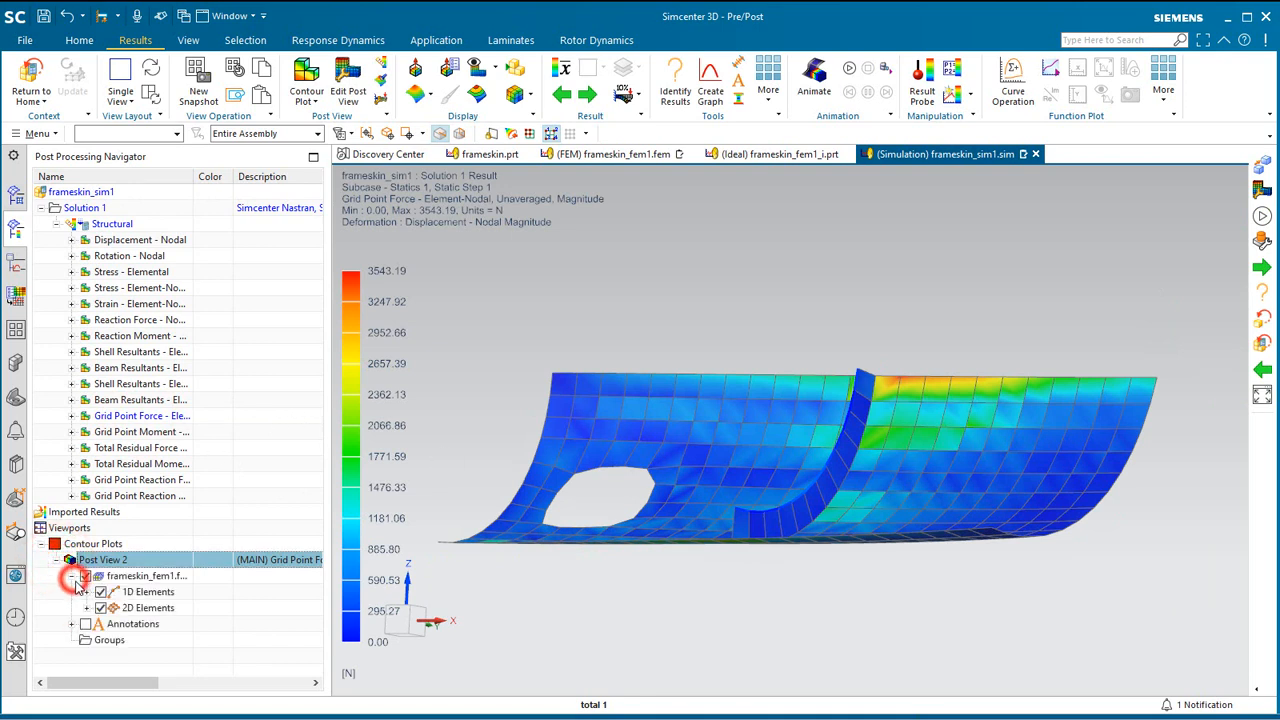
click(86, 592)
click(86, 624)
click(102, 608)
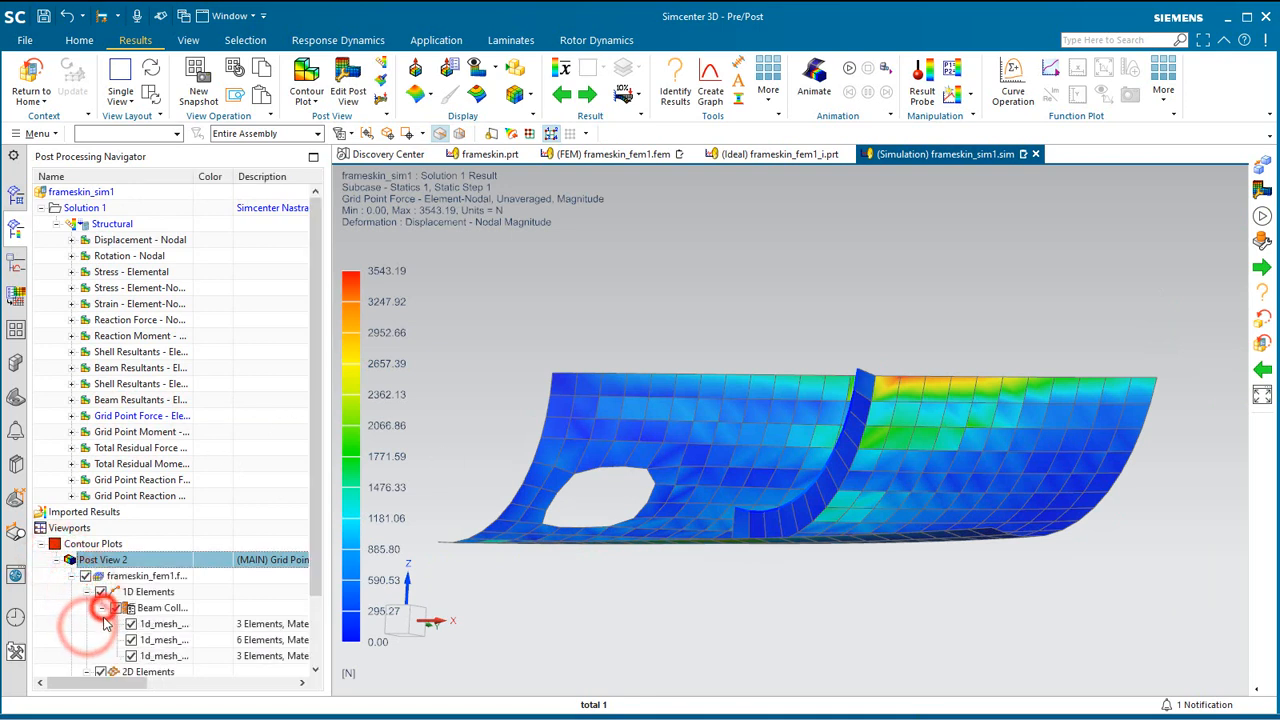
scroll(104, 612, down, 2)
click(102, 608)
scroll(104, 665, down, 1)
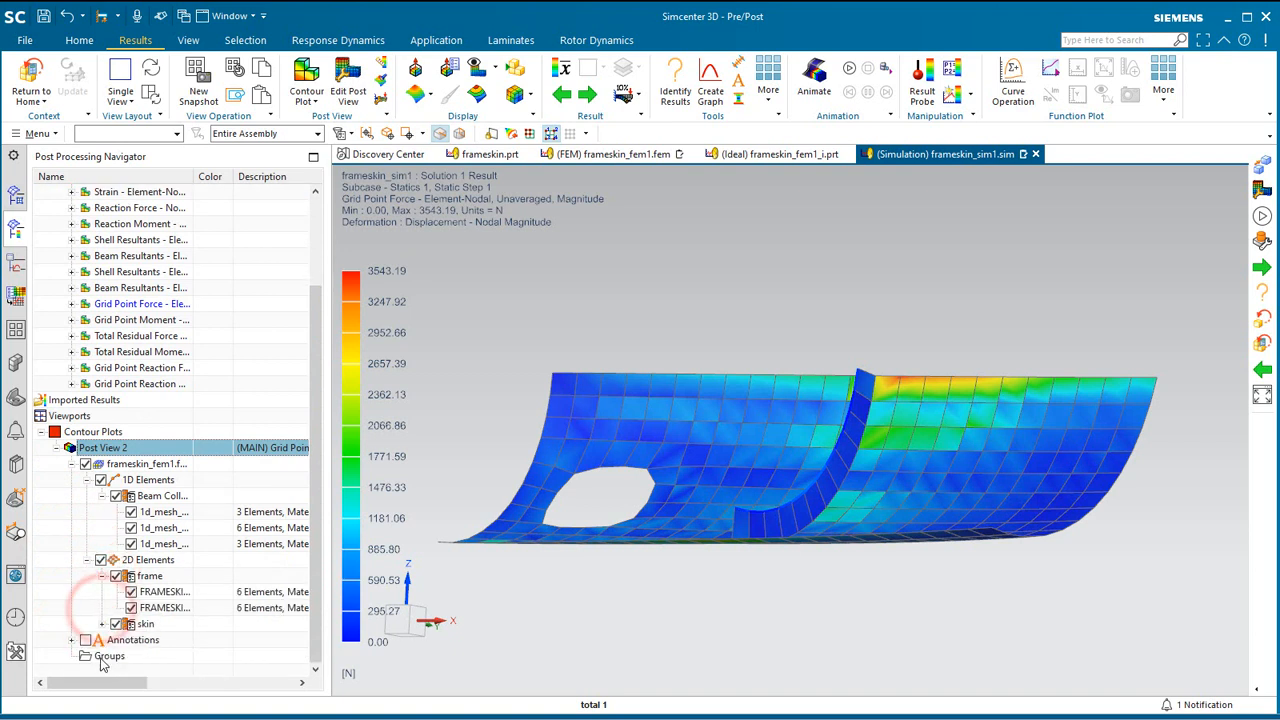
click(102, 624)
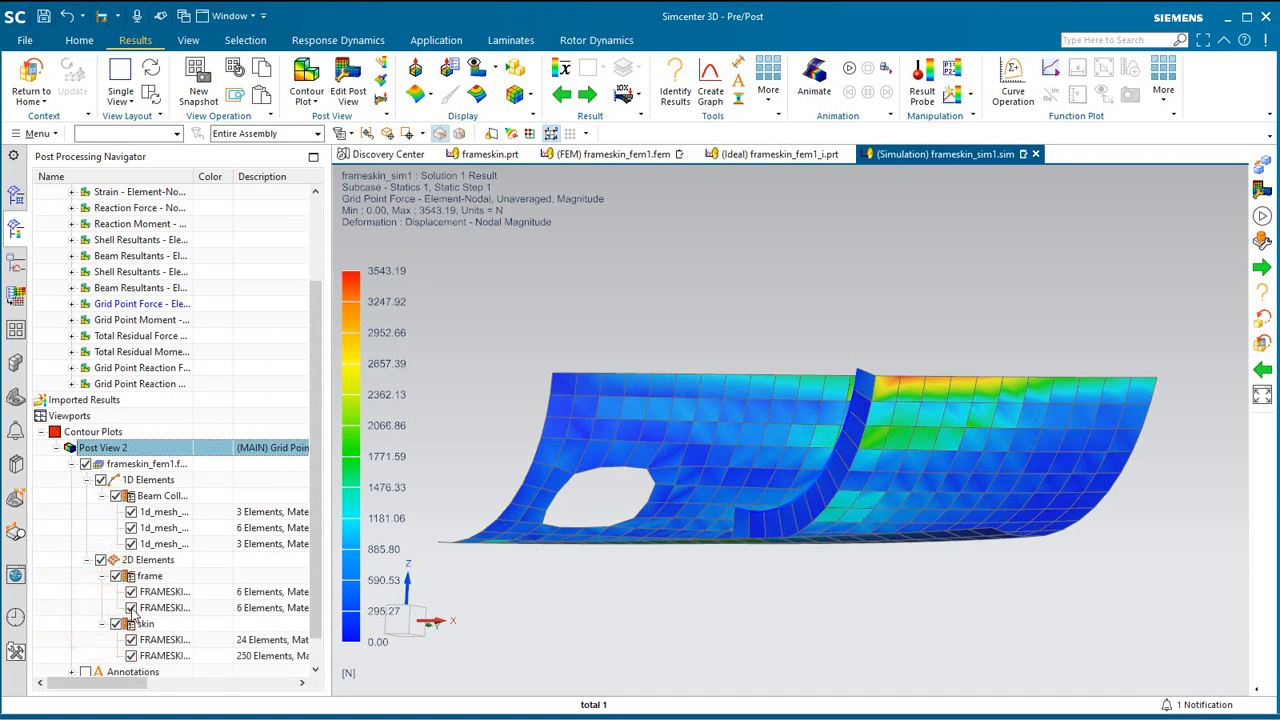
- Hide the second frame mesh, the 250-element skin mesh and both 3-element beam meshes in Post View 2, and fit the remaining meshes
click(131, 608)
click(131, 655)
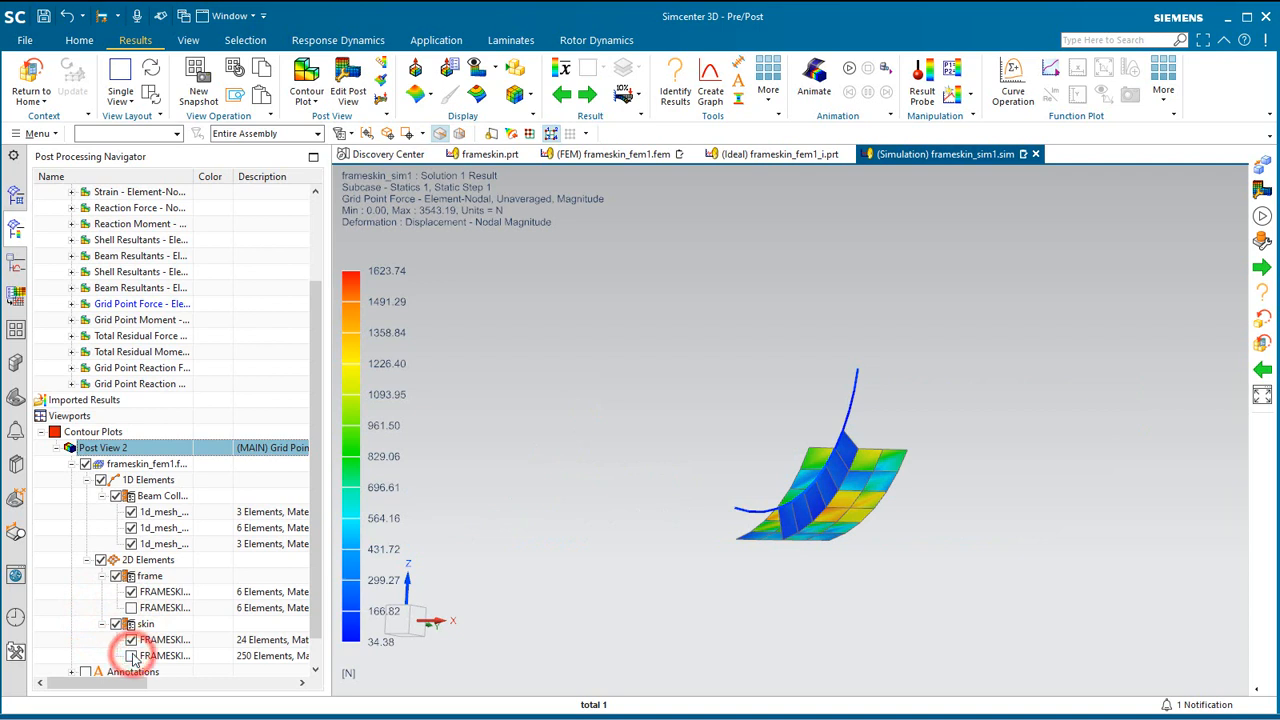
click(131, 512)
click(131, 544)
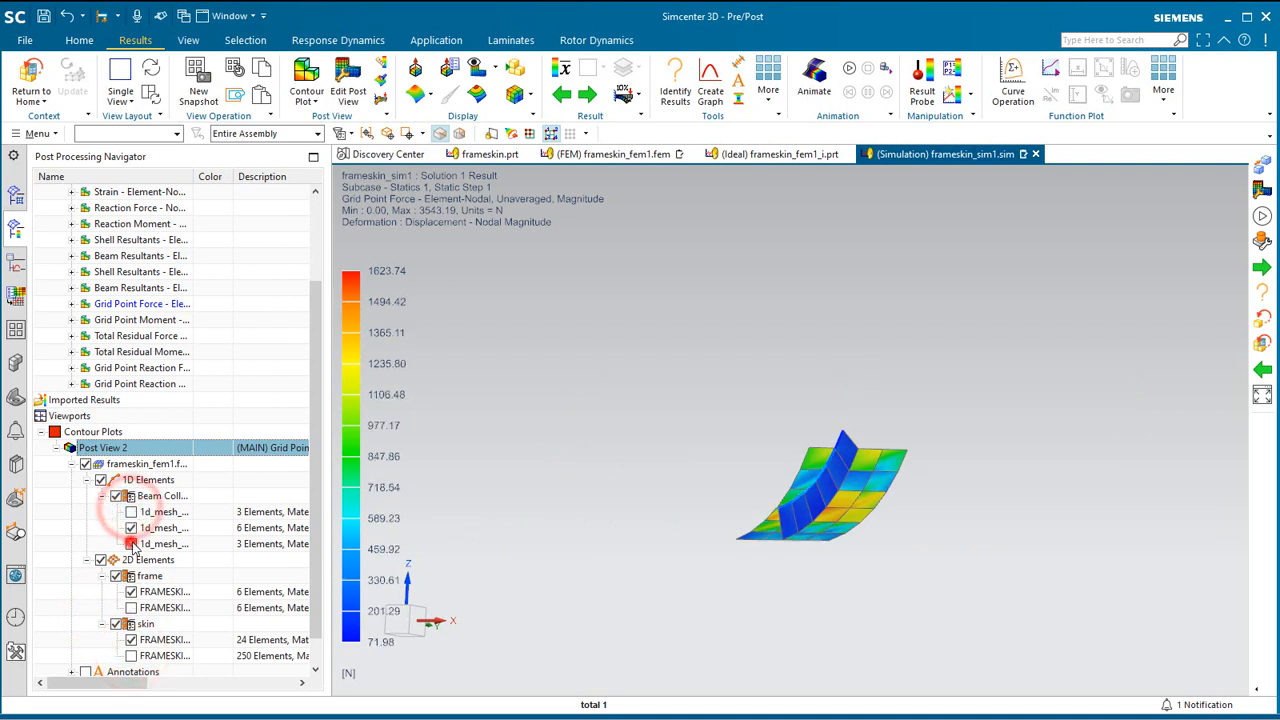
right_click(591, 568)
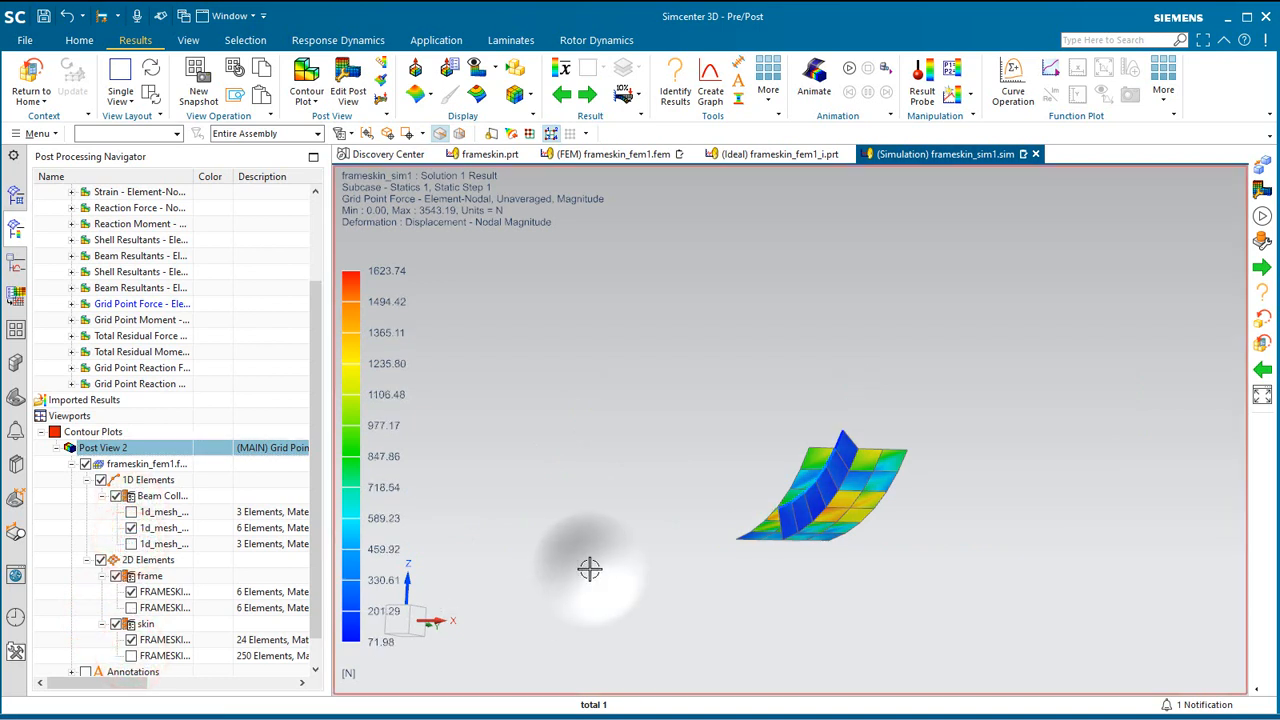
mouse_move(680, 714)
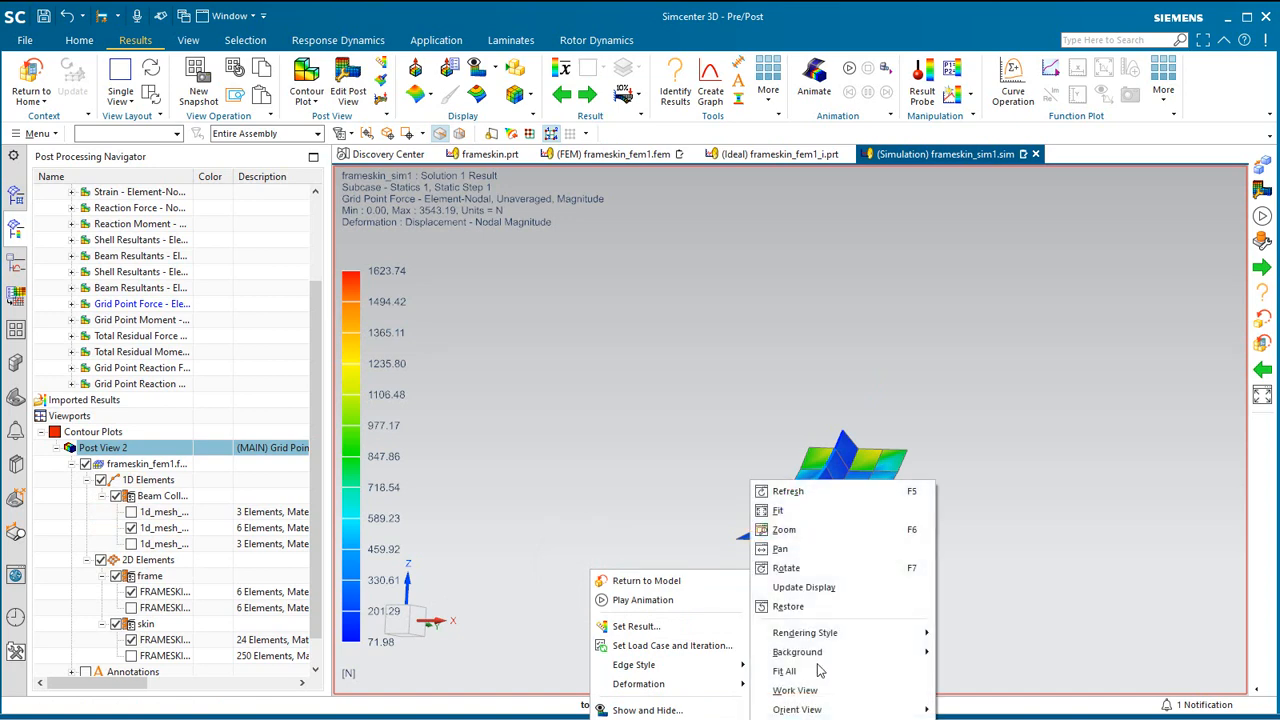
click(809, 514)
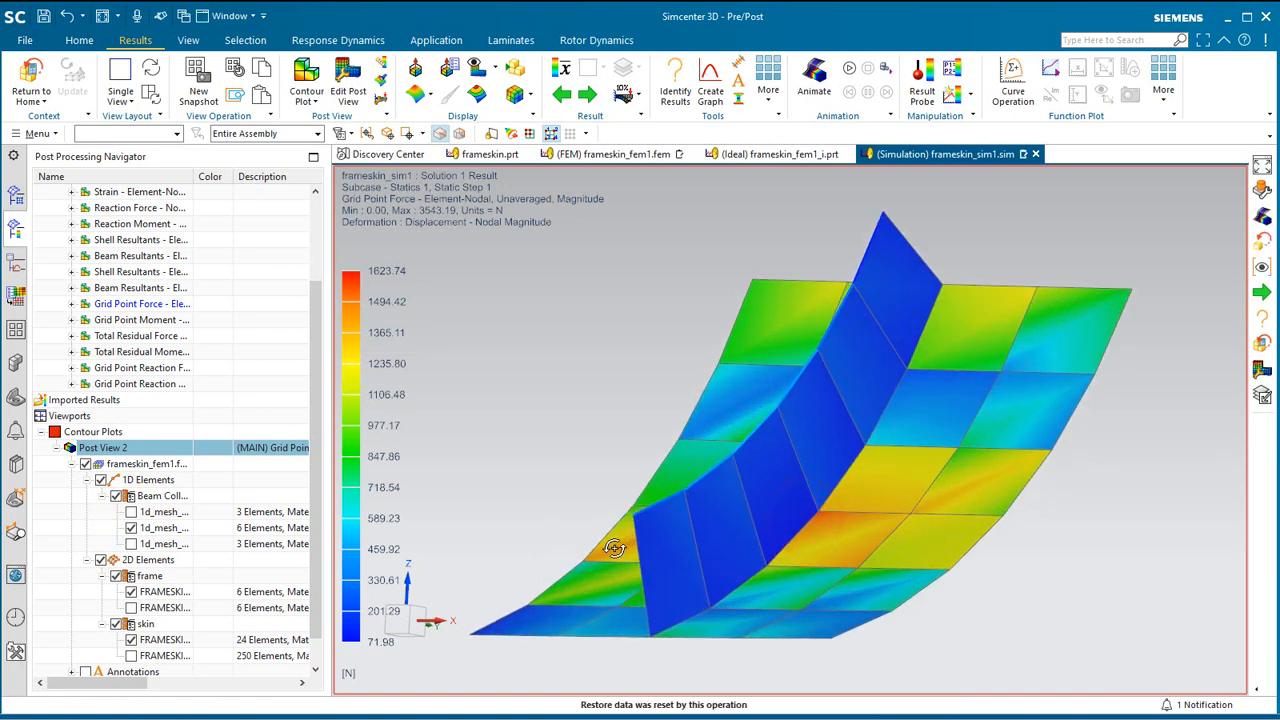
mouse_move(620, 544)
middle_down()
mouse_move(608, 560)
mouse_move(627, 555)
middle_up()
scroll(802, 452, up, 1)
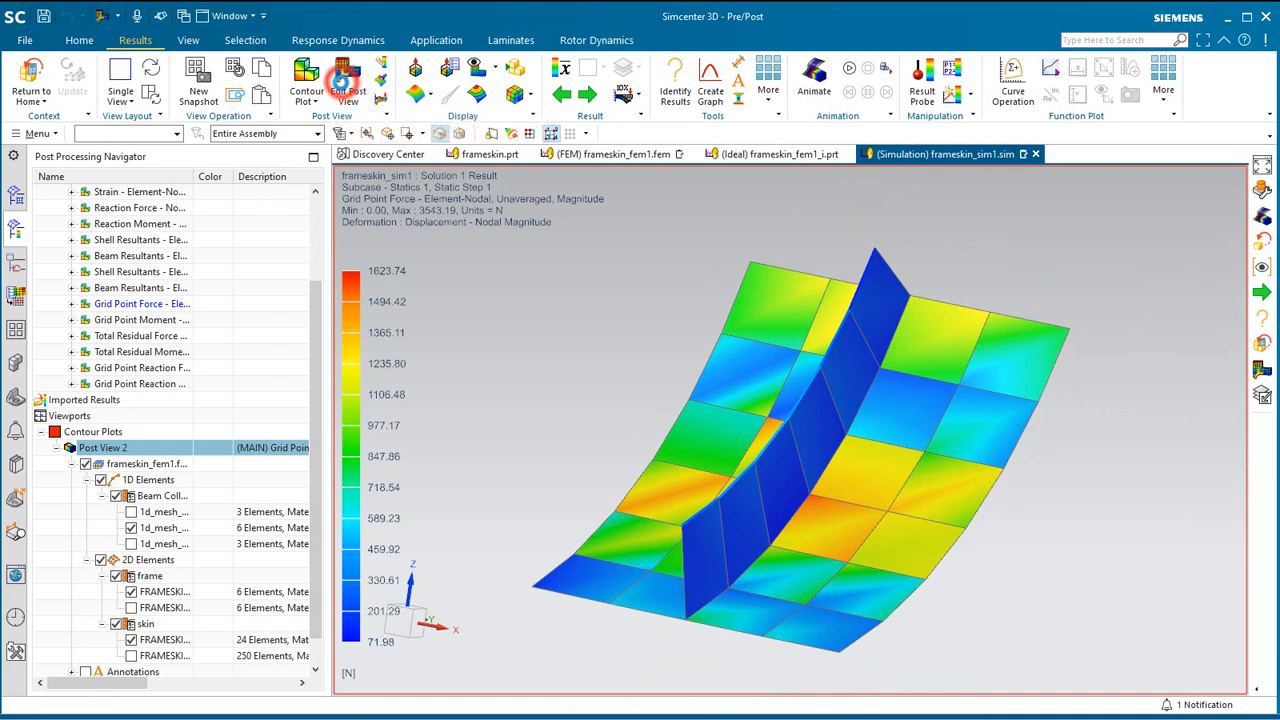
- Set the post view's result combination to Sum at Nodes, including visible elements only
click(344, 80)
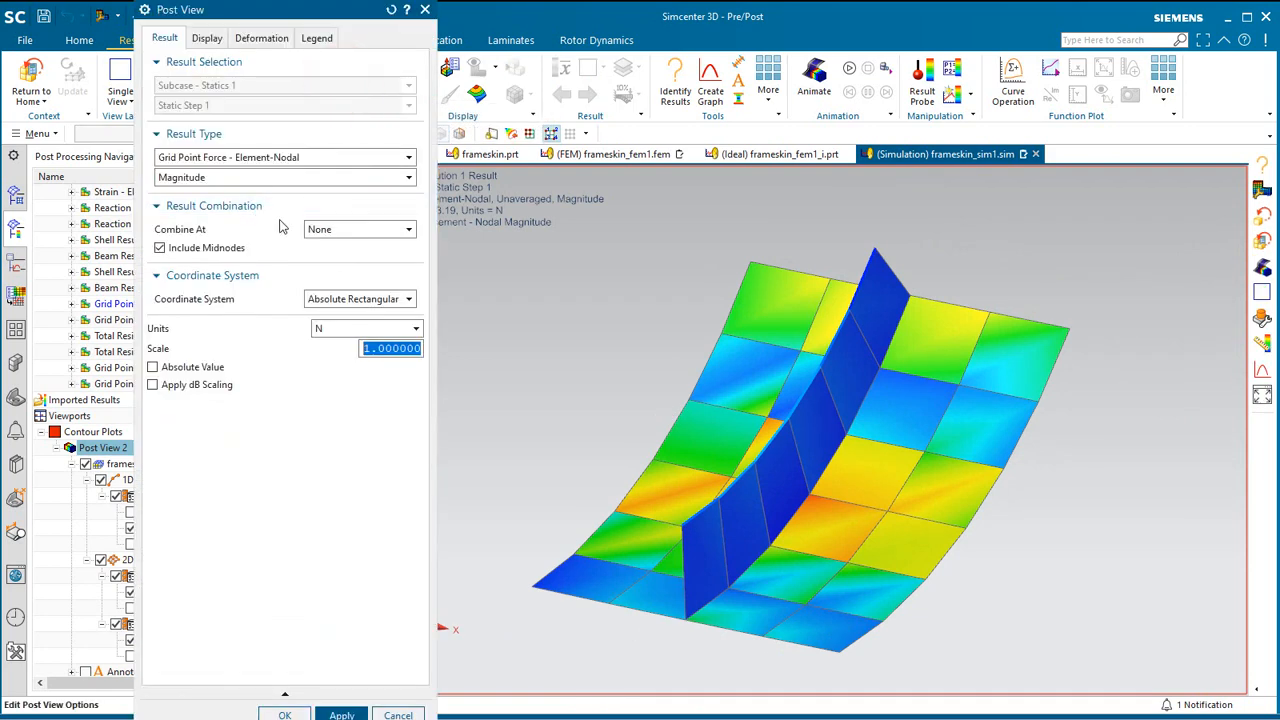
click(370, 228)
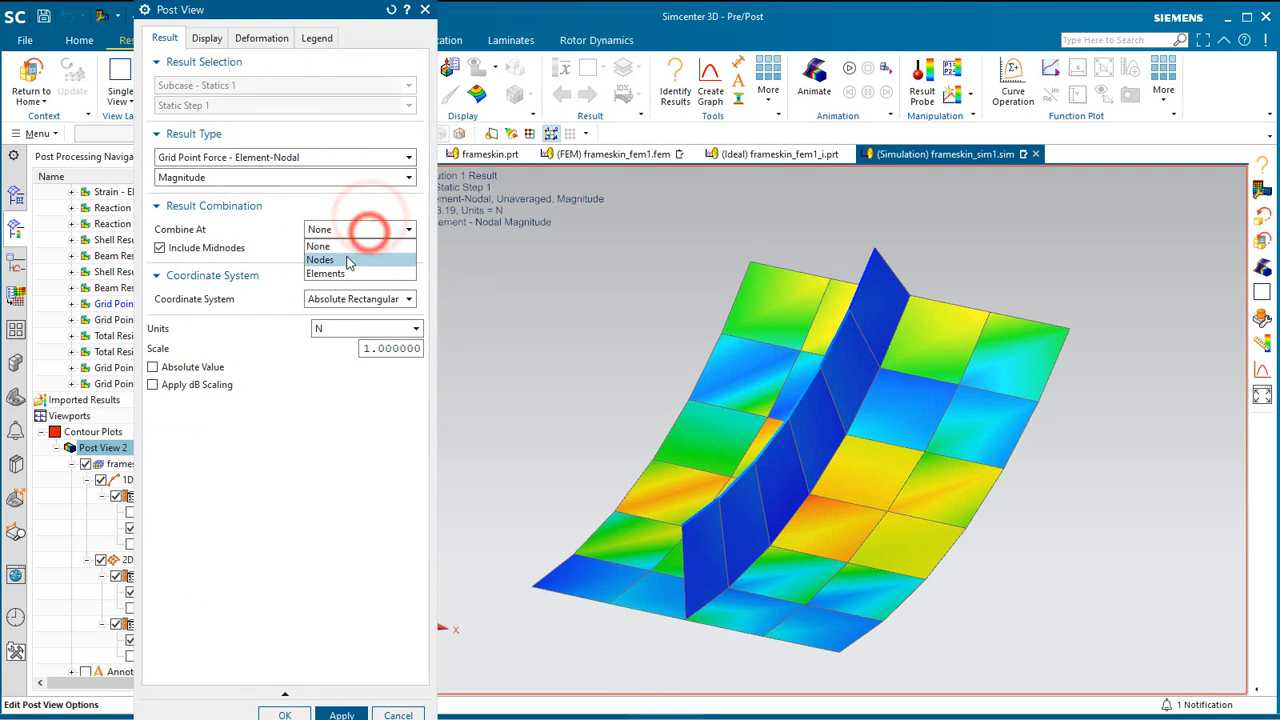
click(345, 255)
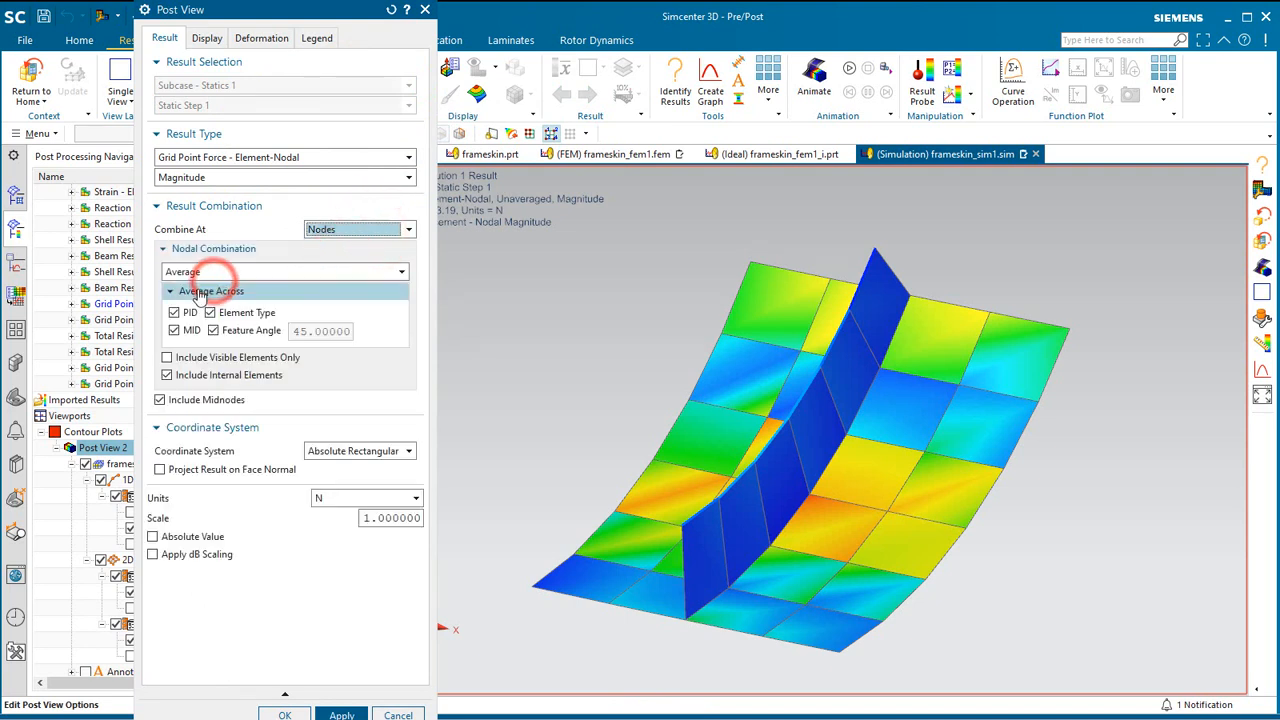
click(201, 272)
click(175, 302)
click(185, 290)
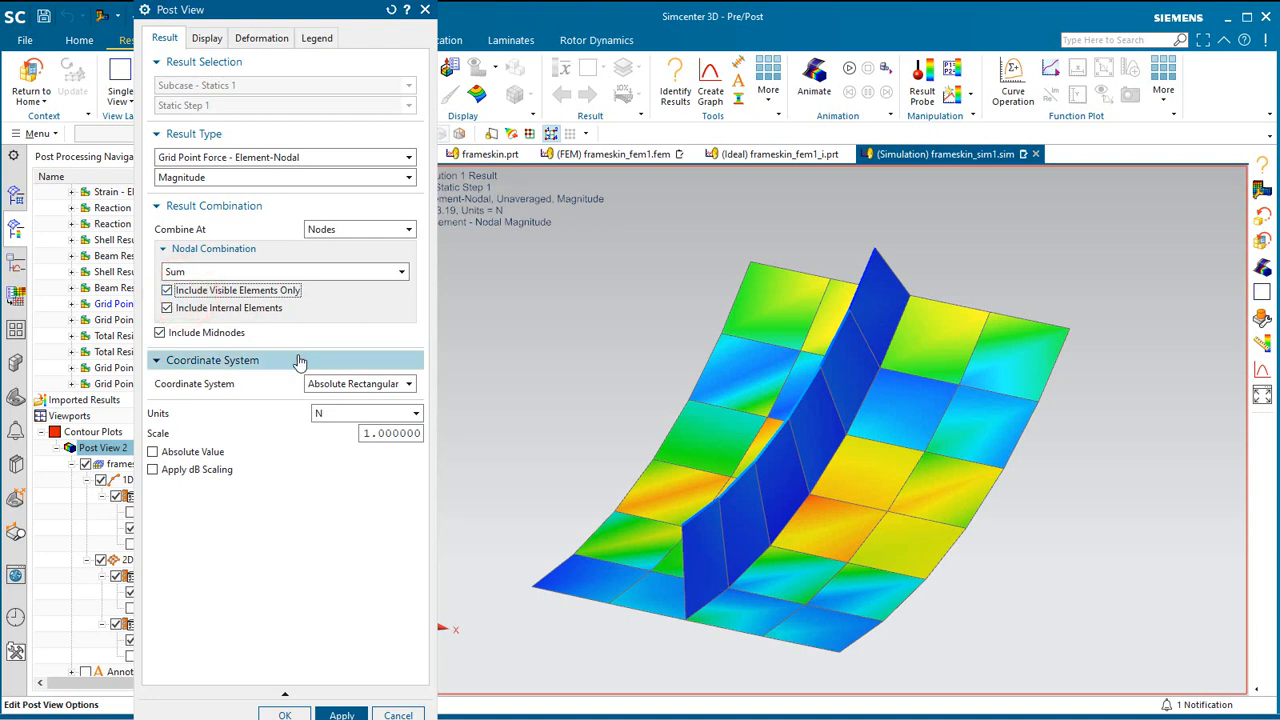
- Apply the summed nodal results in lbf, and switch the units back to N and reapply
click(342, 413)
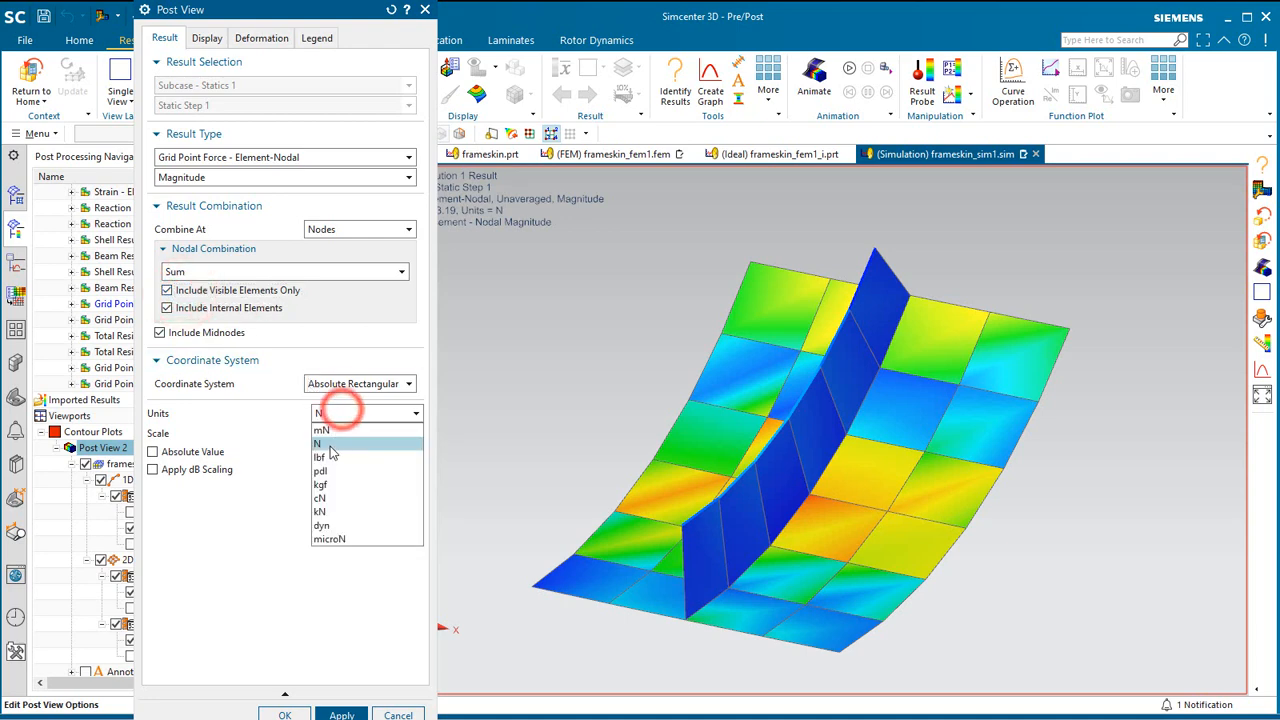
click(328, 450)
drag(333, 15, 220, 22)
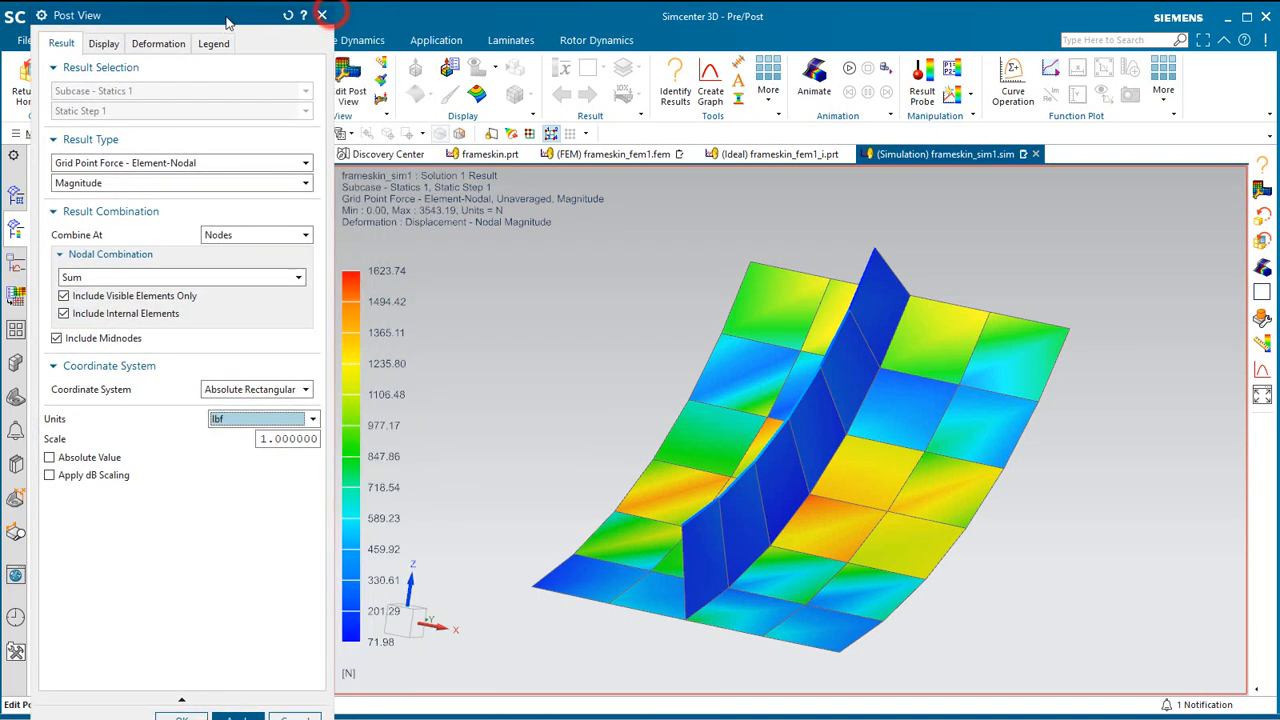
click(236, 716)
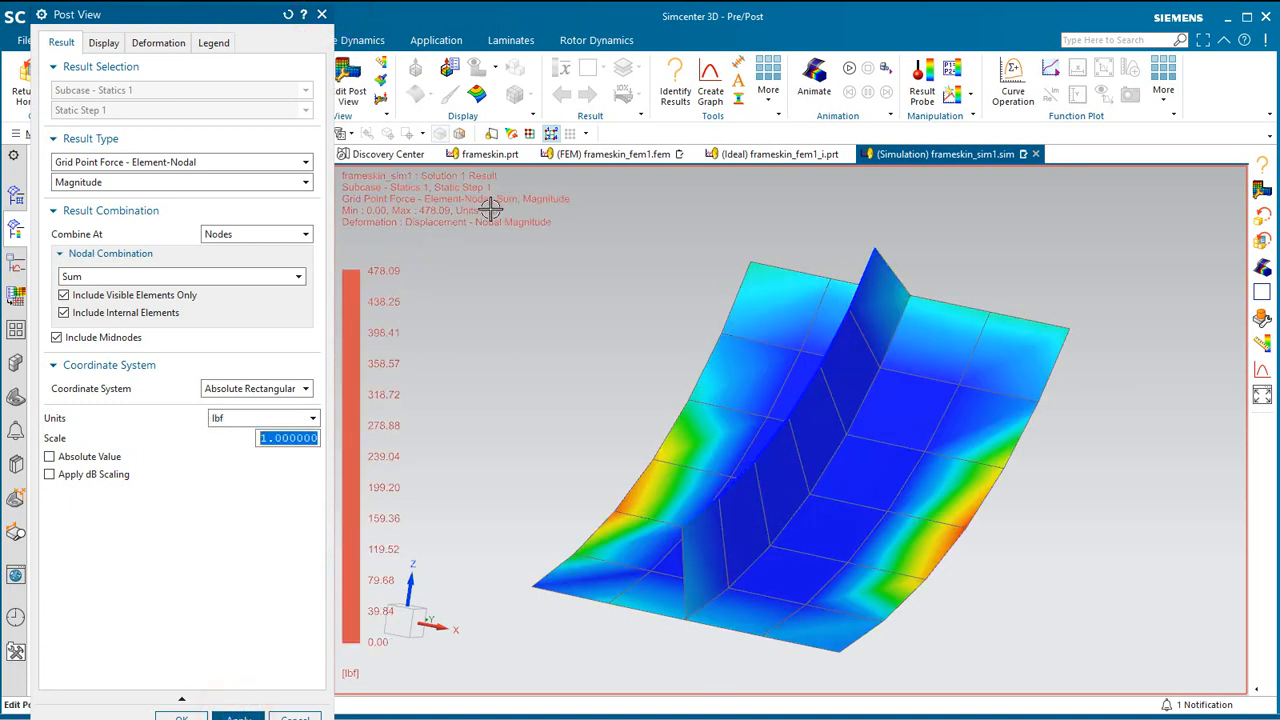
click(256, 420)
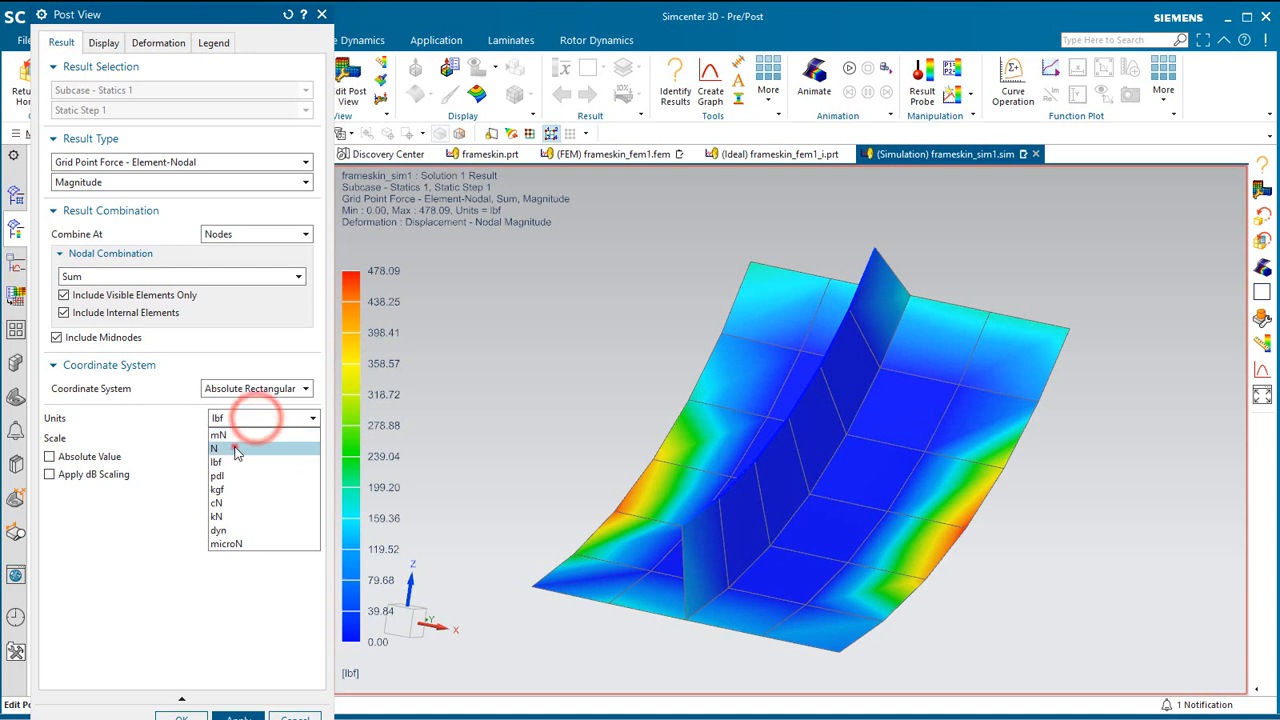
click(234, 449)
click(230, 716)
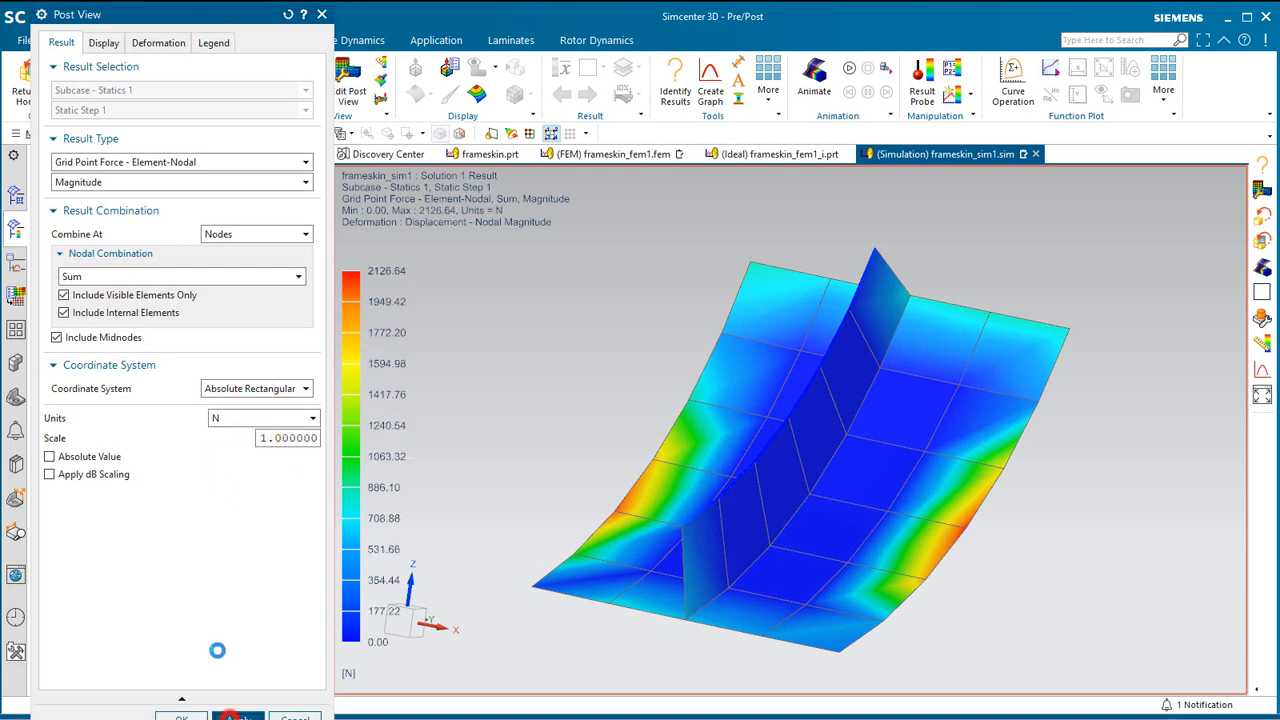
- Change the post view's color display to Arrows with the X, Y and Z components and numeric values shown
click(106, 44)
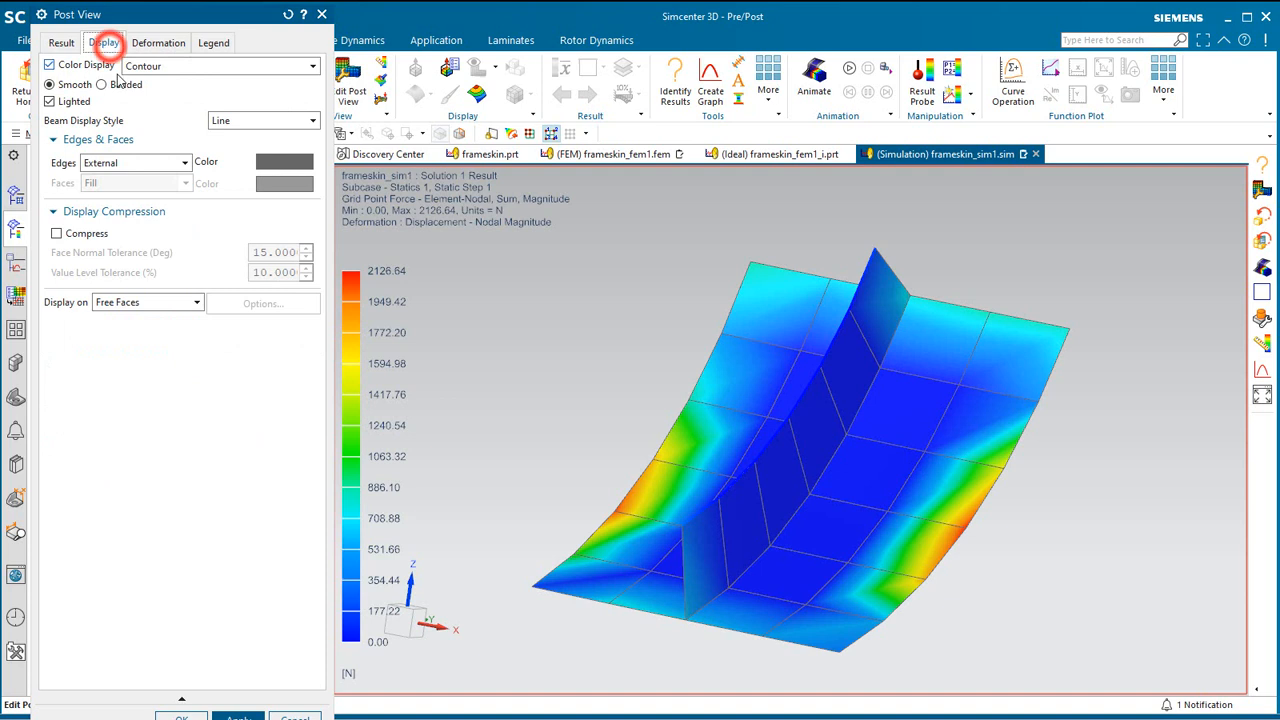
click(213, 68)
click(178, 148)
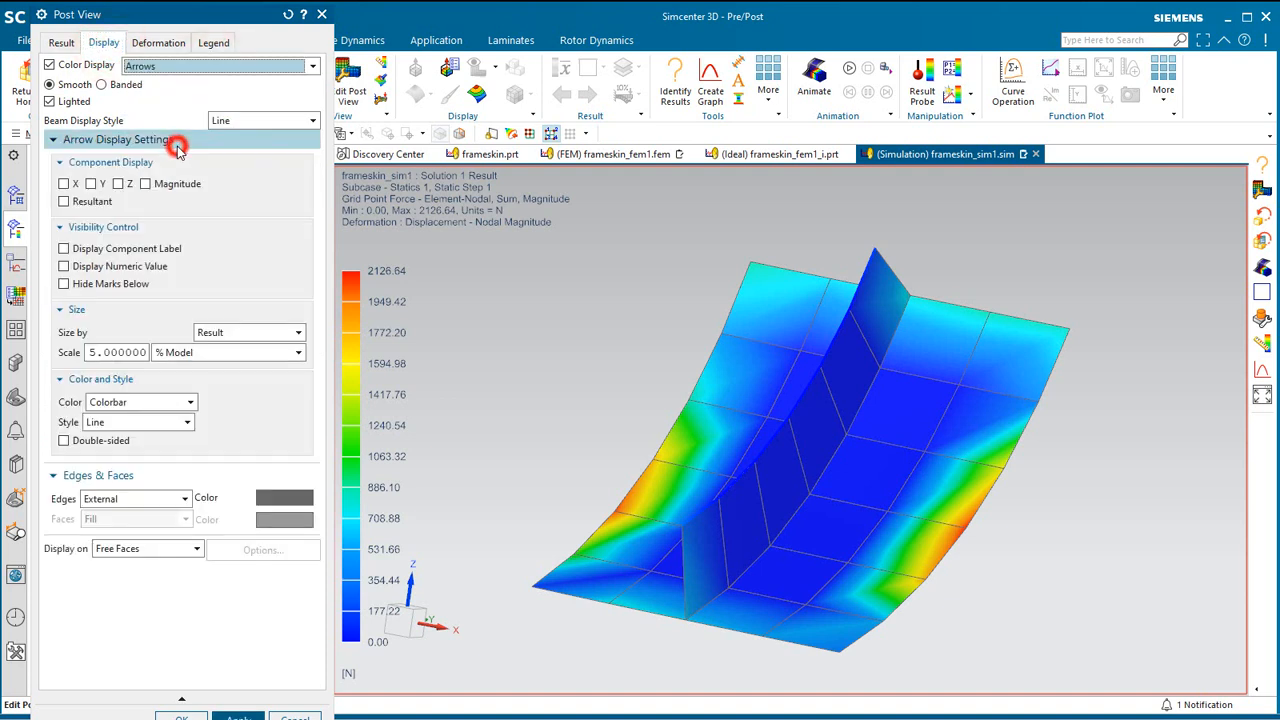
click(63, 183)
click(91, 183)
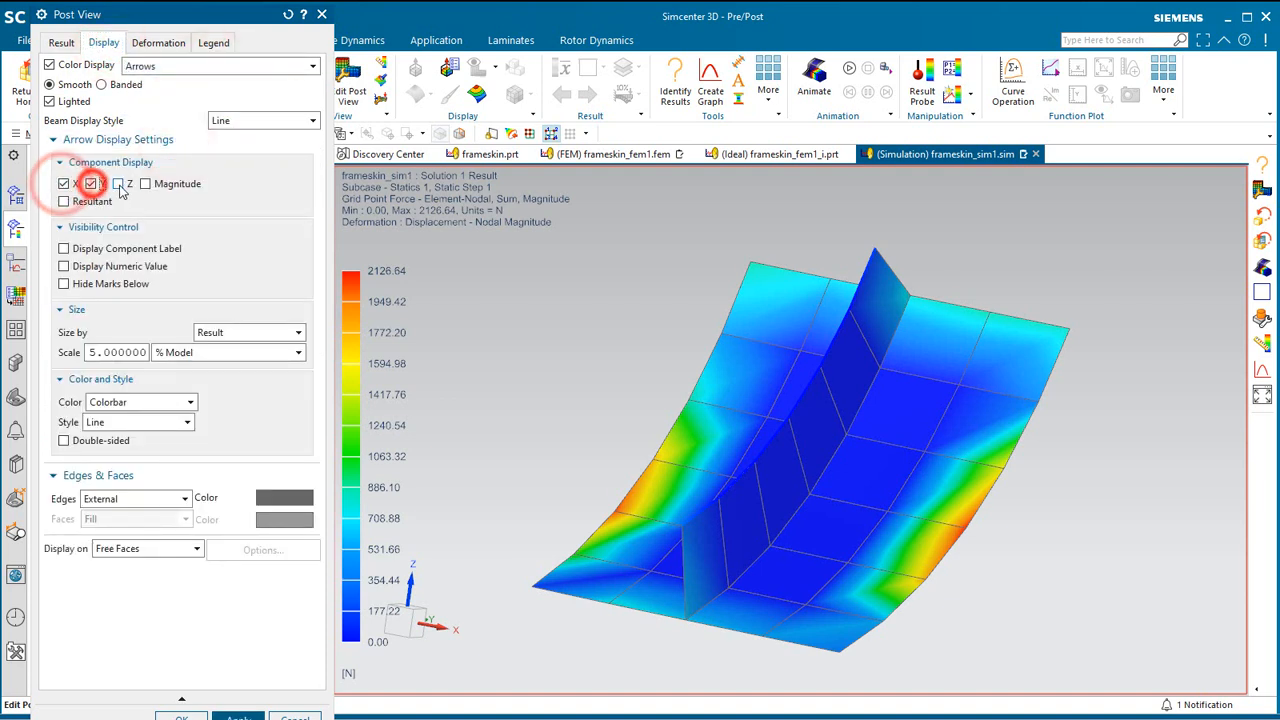
click(118, 184)
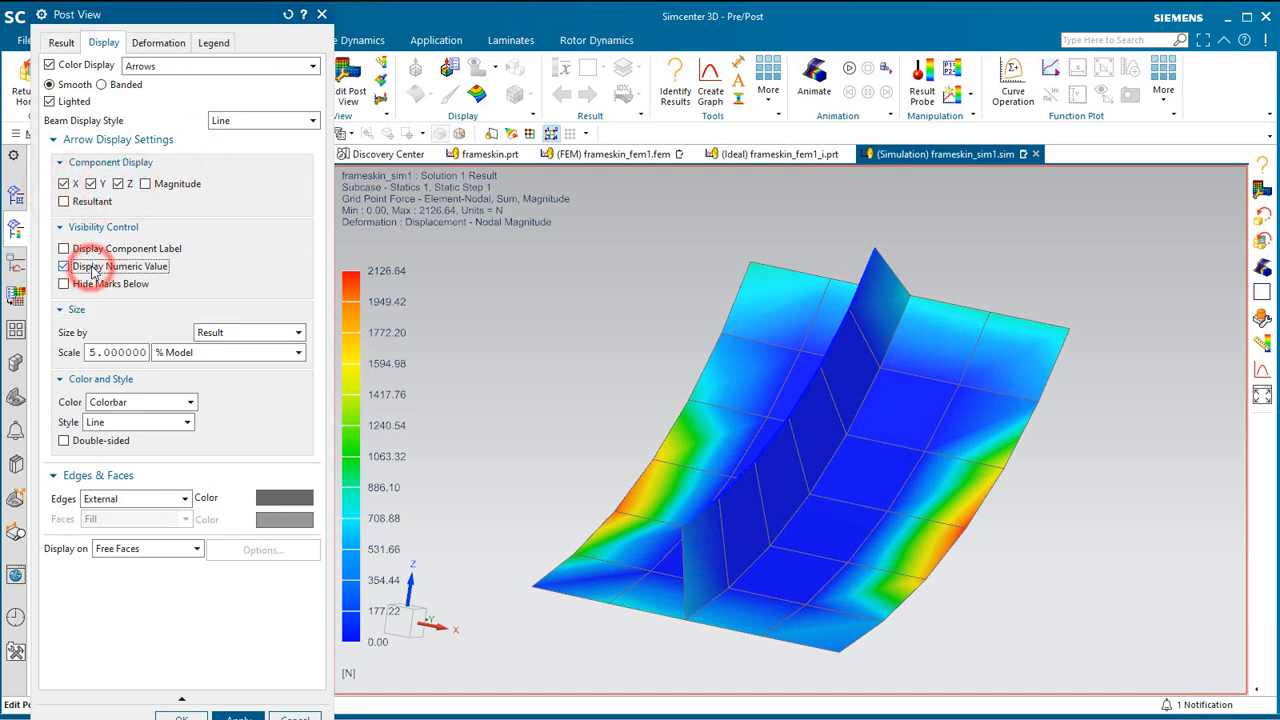
- Turn off deformation in the post view, apply the arrow display and close the settings
click(156, 42)
click(50, 64)
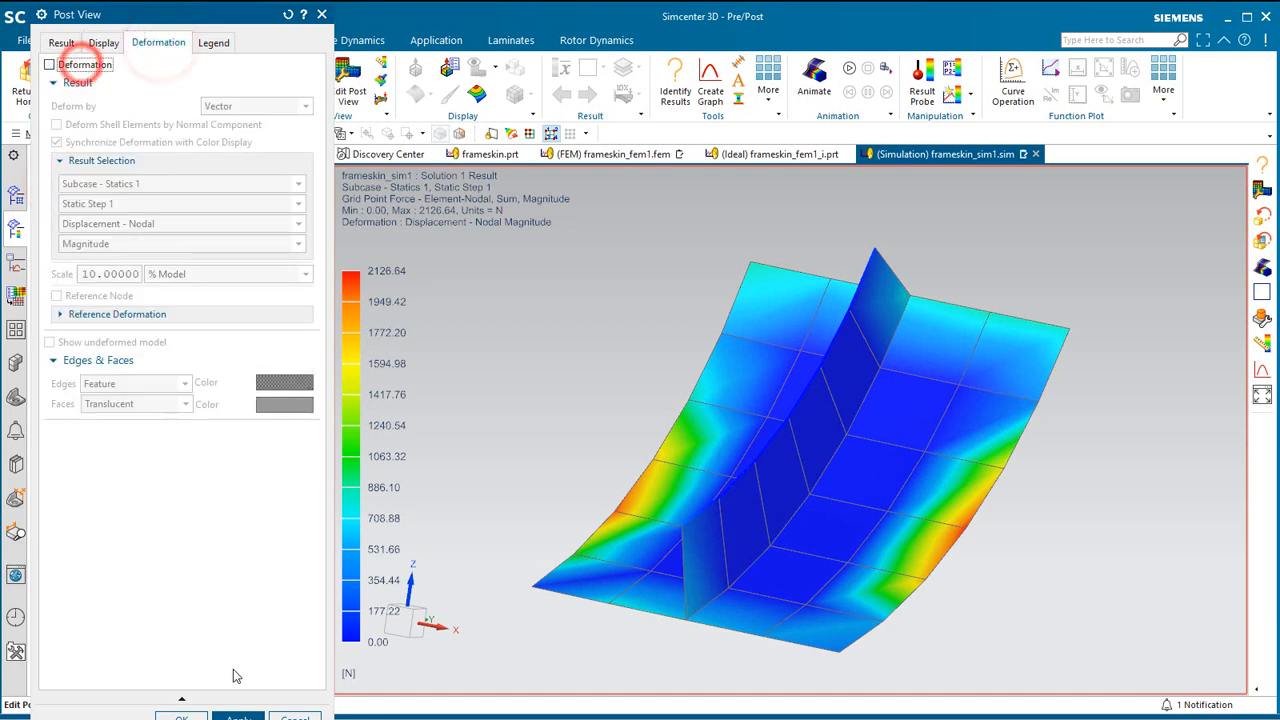
click(237, 716)
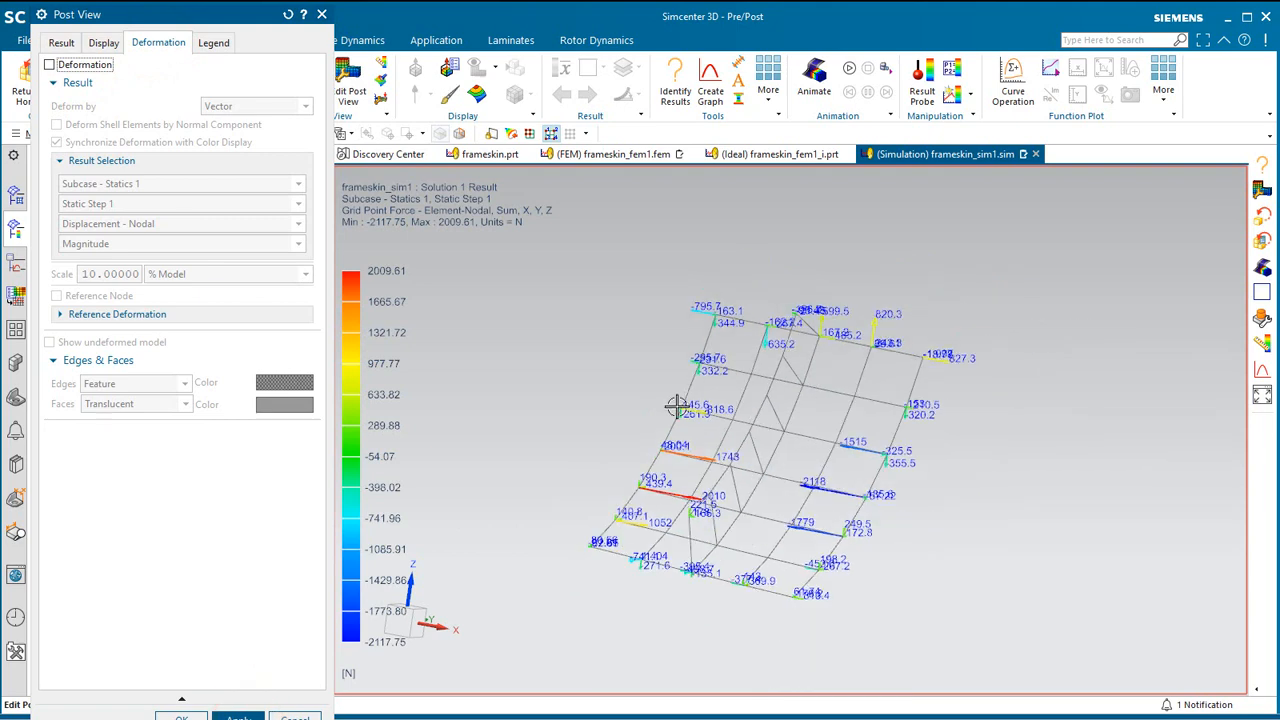
middle_drag(681, 409, 686, 417)
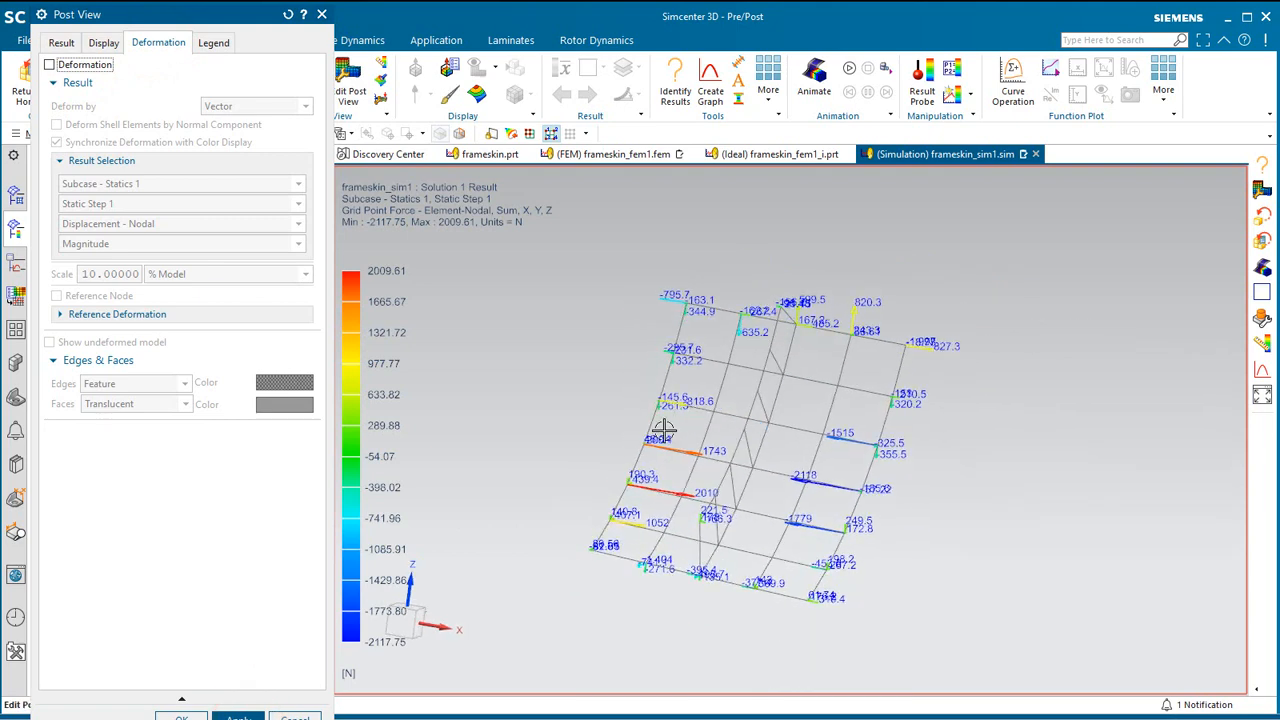
click(193, 713)
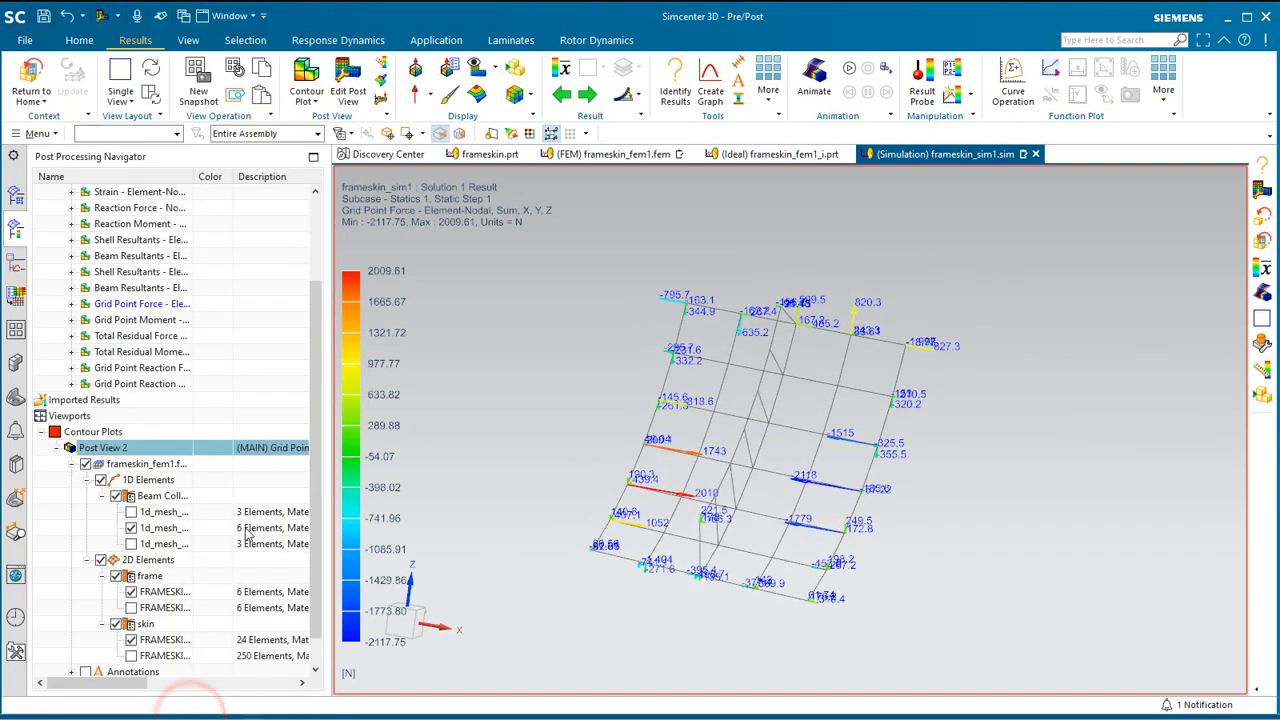
- Create a post-processing template from Post View 2 and rename the template gpf
right_click(91, 452)
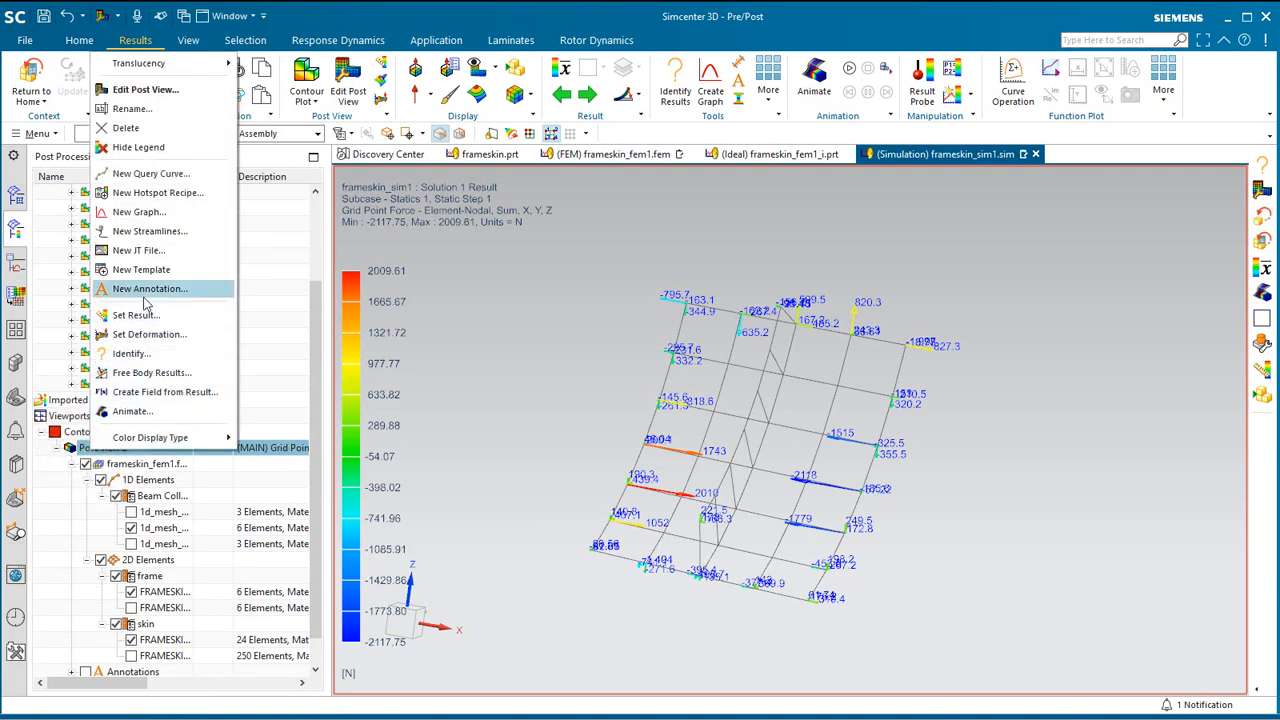
click(145, 270)
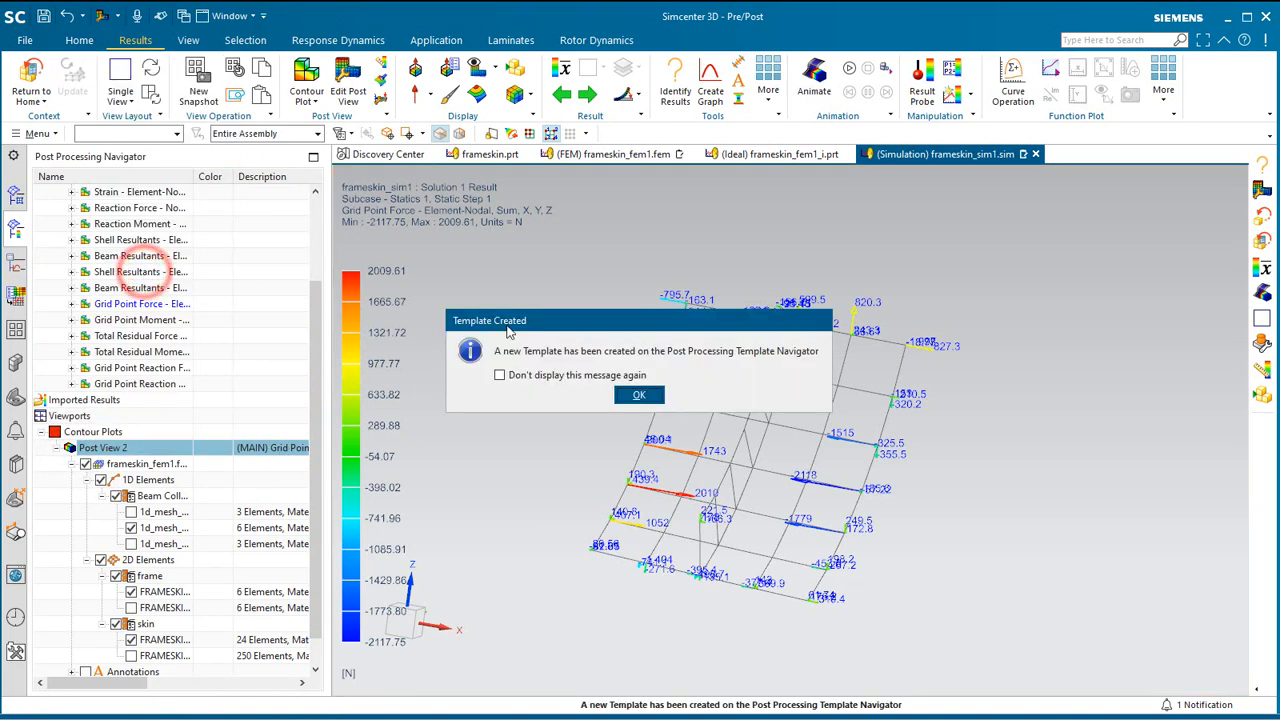
click(636, 395)
click(15, 330)
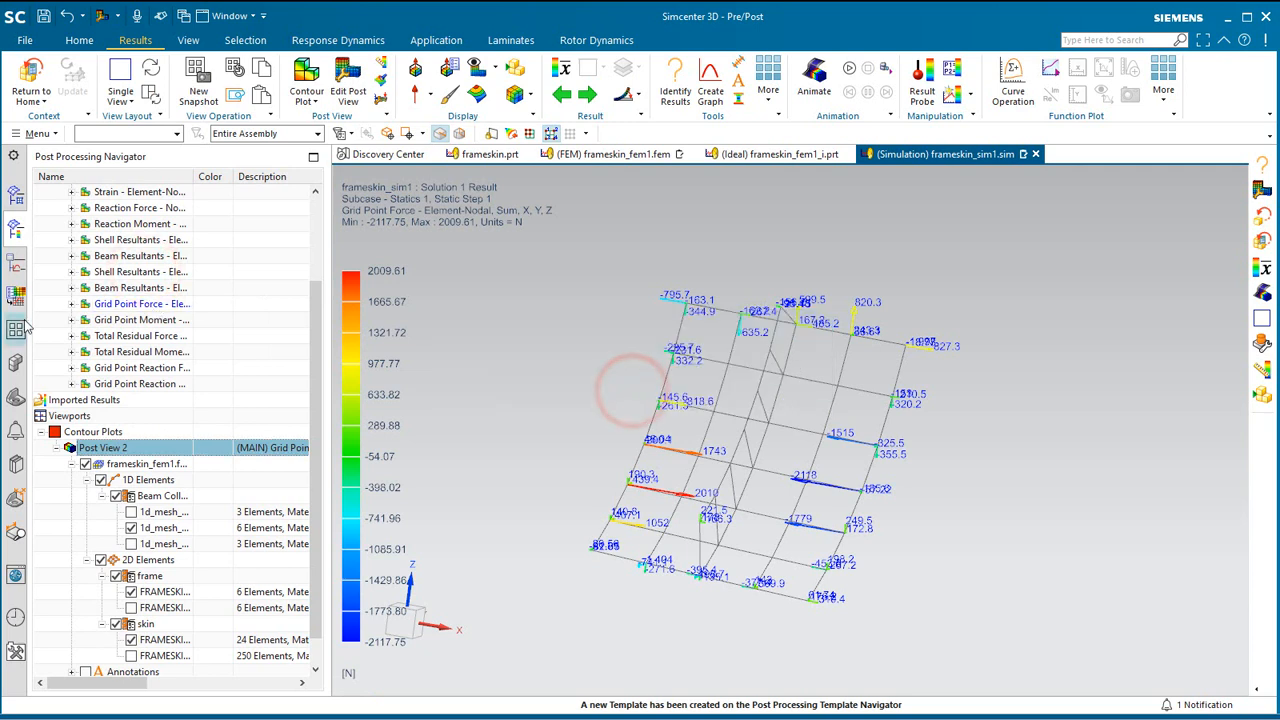
click(115, 410)
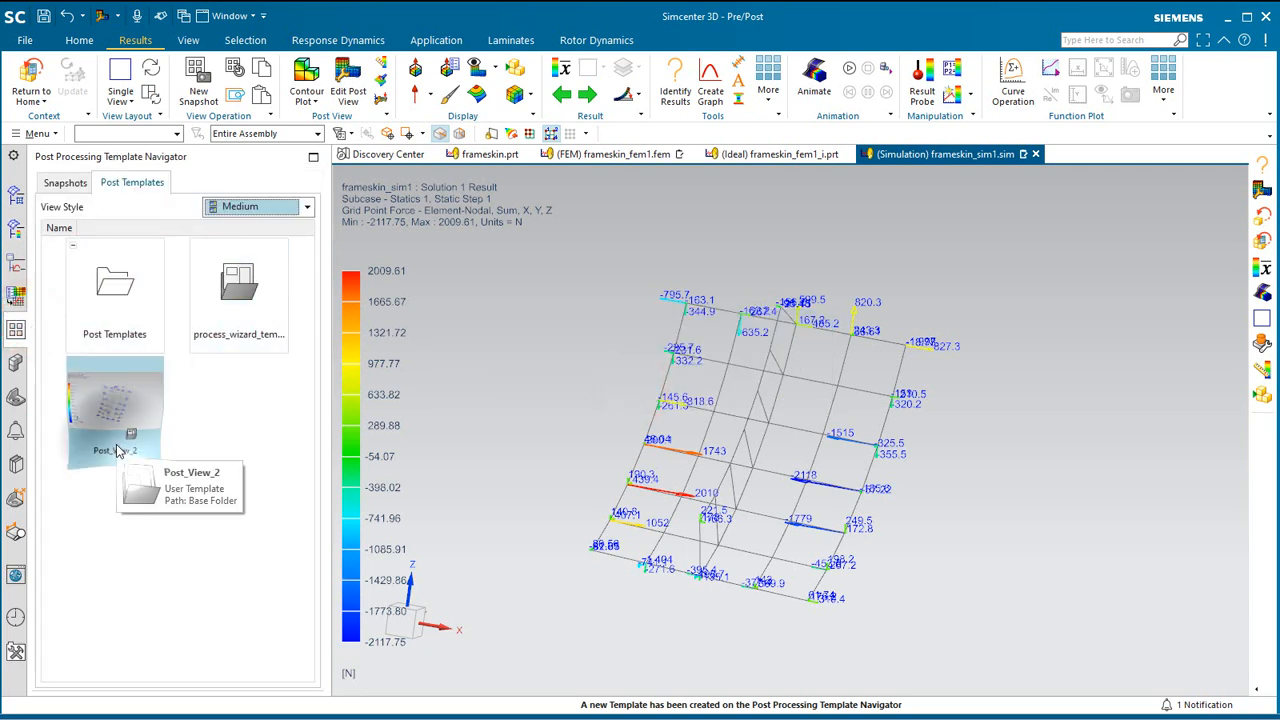
right_click(118, 448)
click(160, 520)
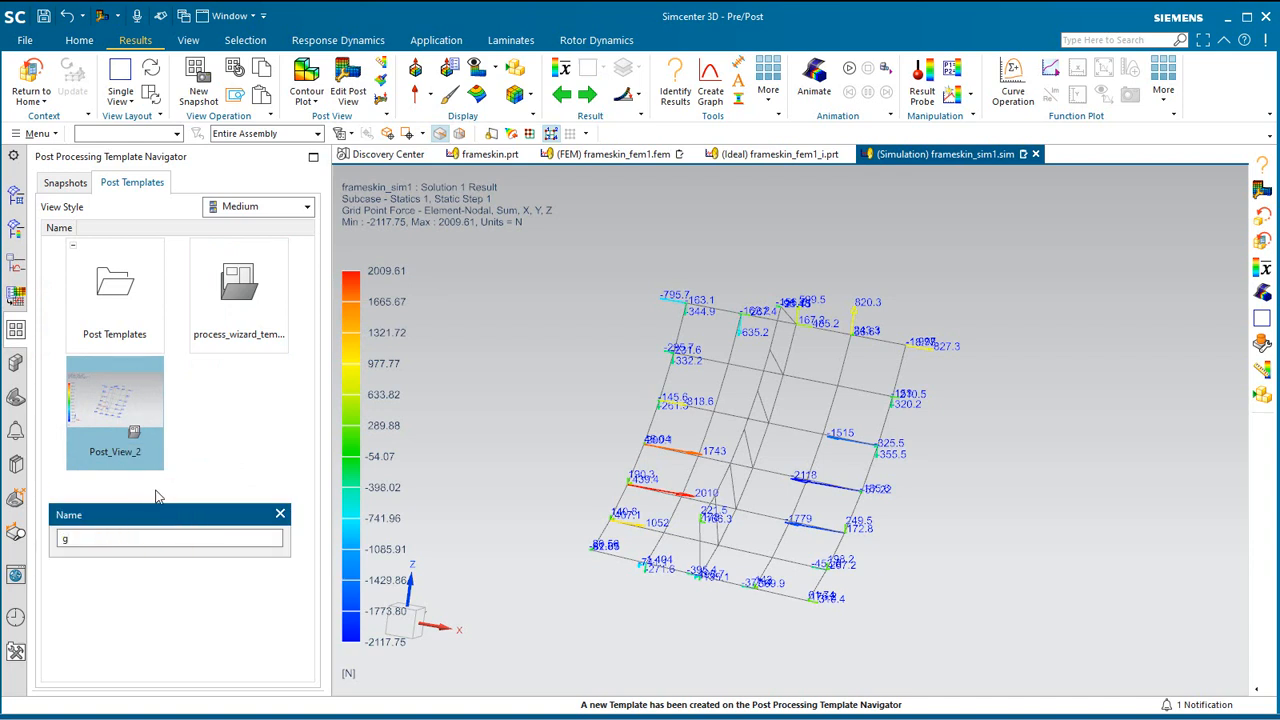
key(Return)
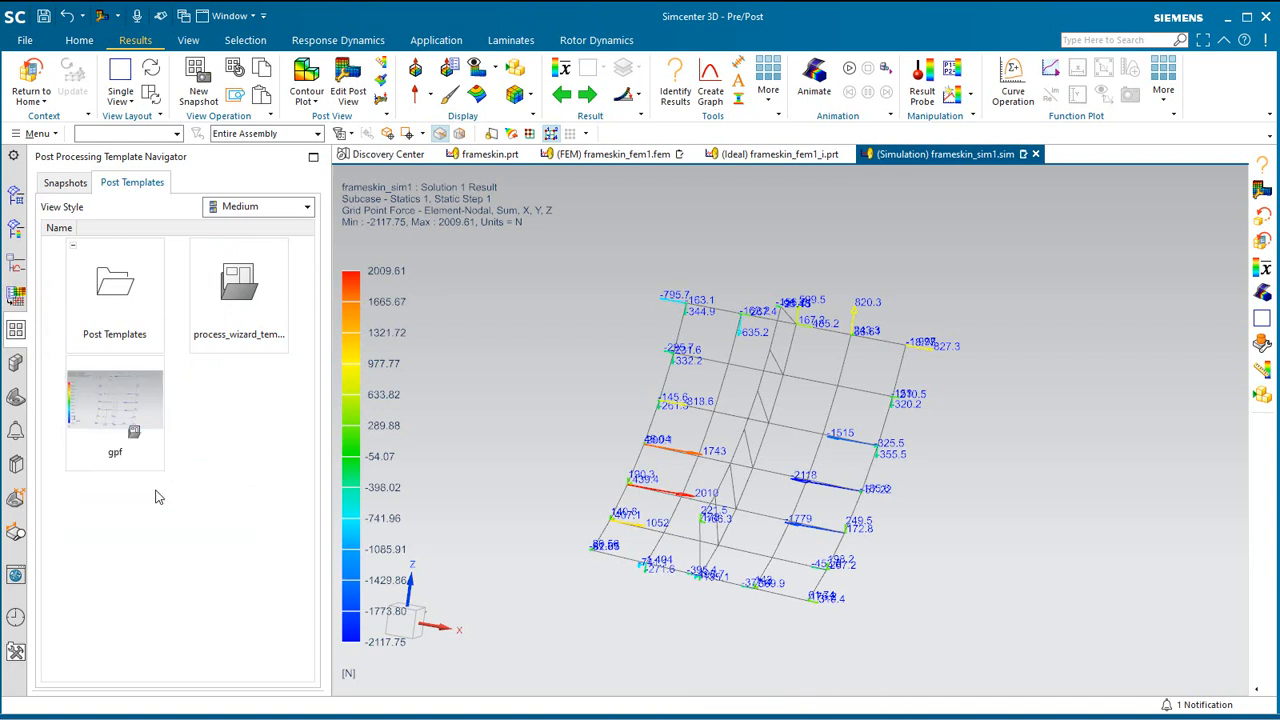
- Identify the nodal results by result range, taking values below -1 N and above 1 N
click(15, 197)
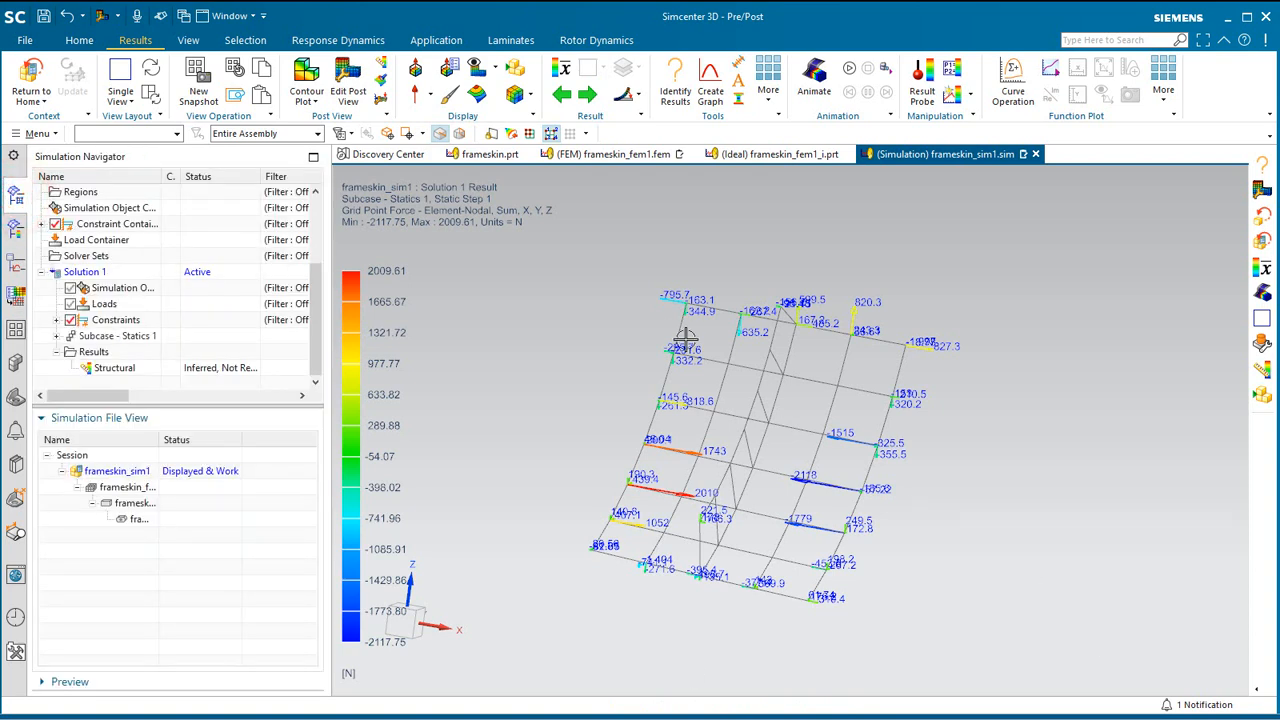
click(675, 82)
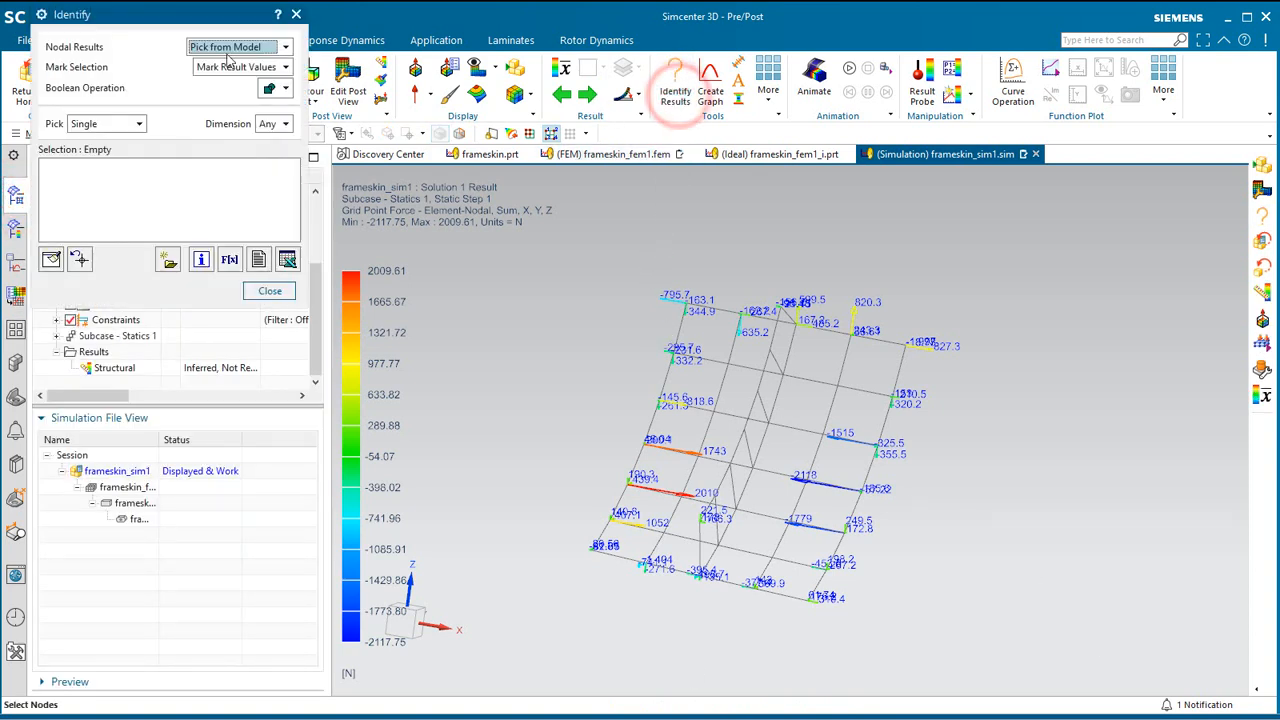
drag(222, 20, 265, 160)
click(270, 188)
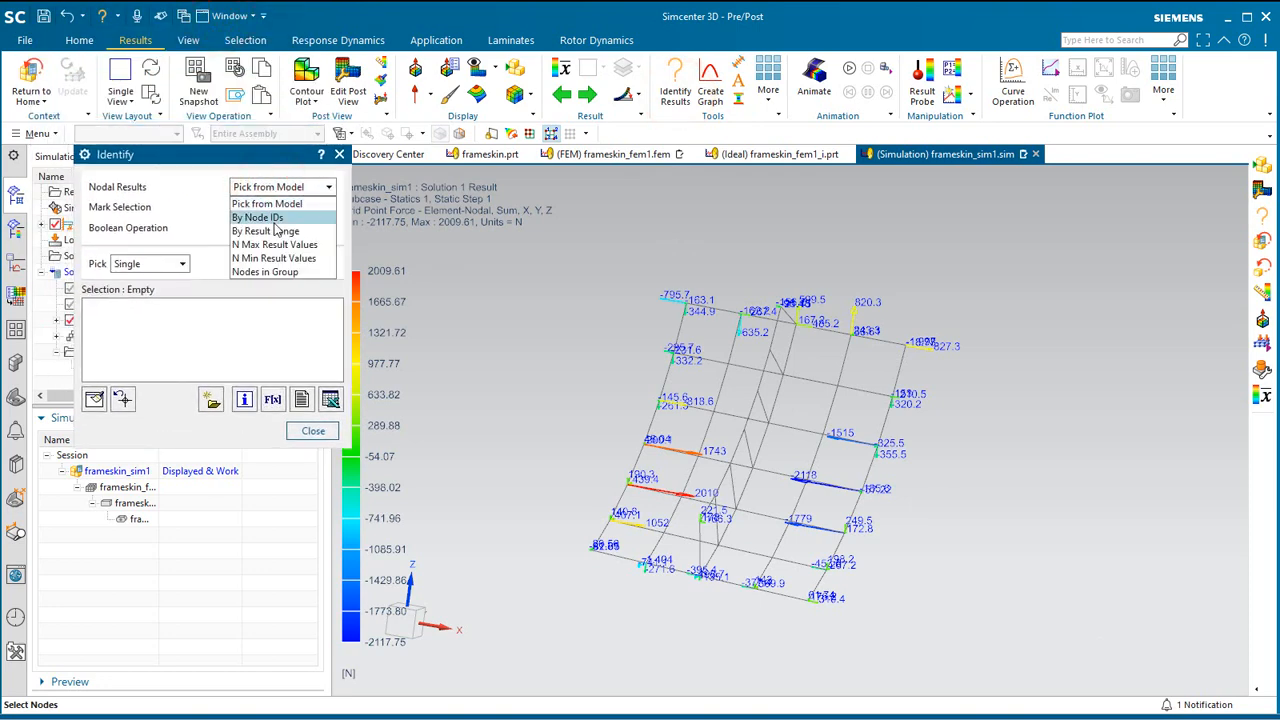
click(268, 231)
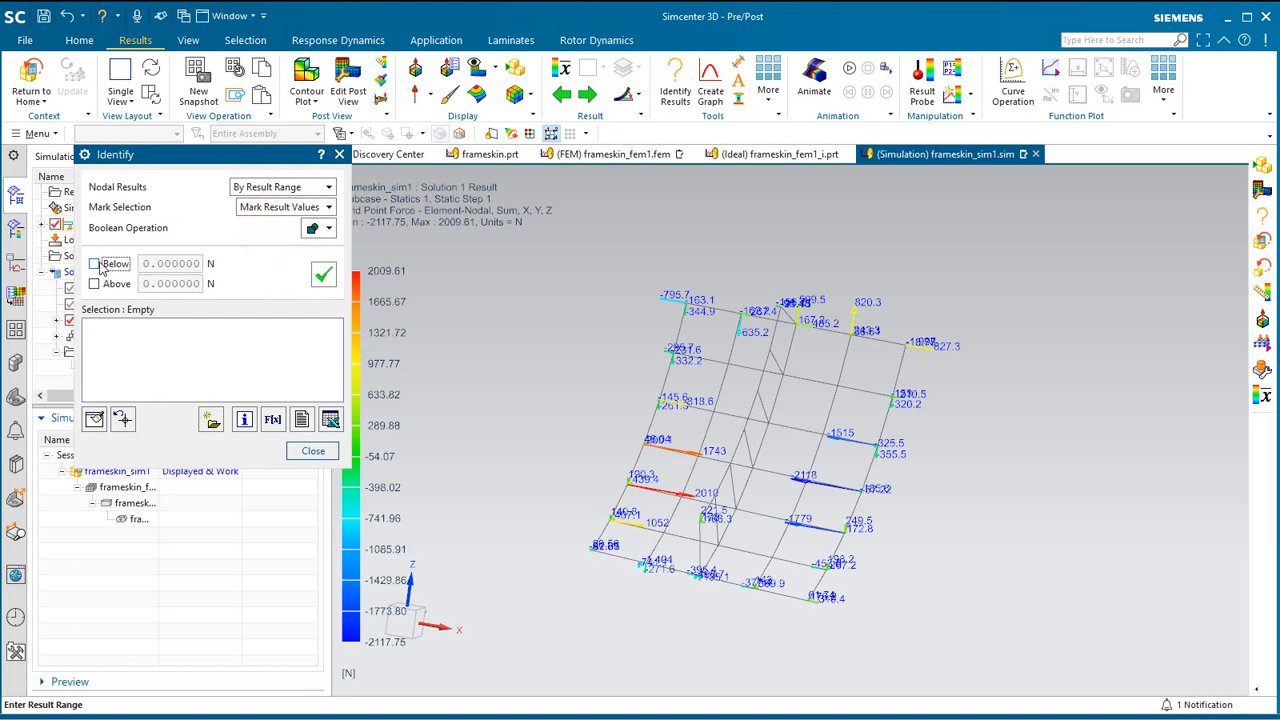
double_click(160, 263)
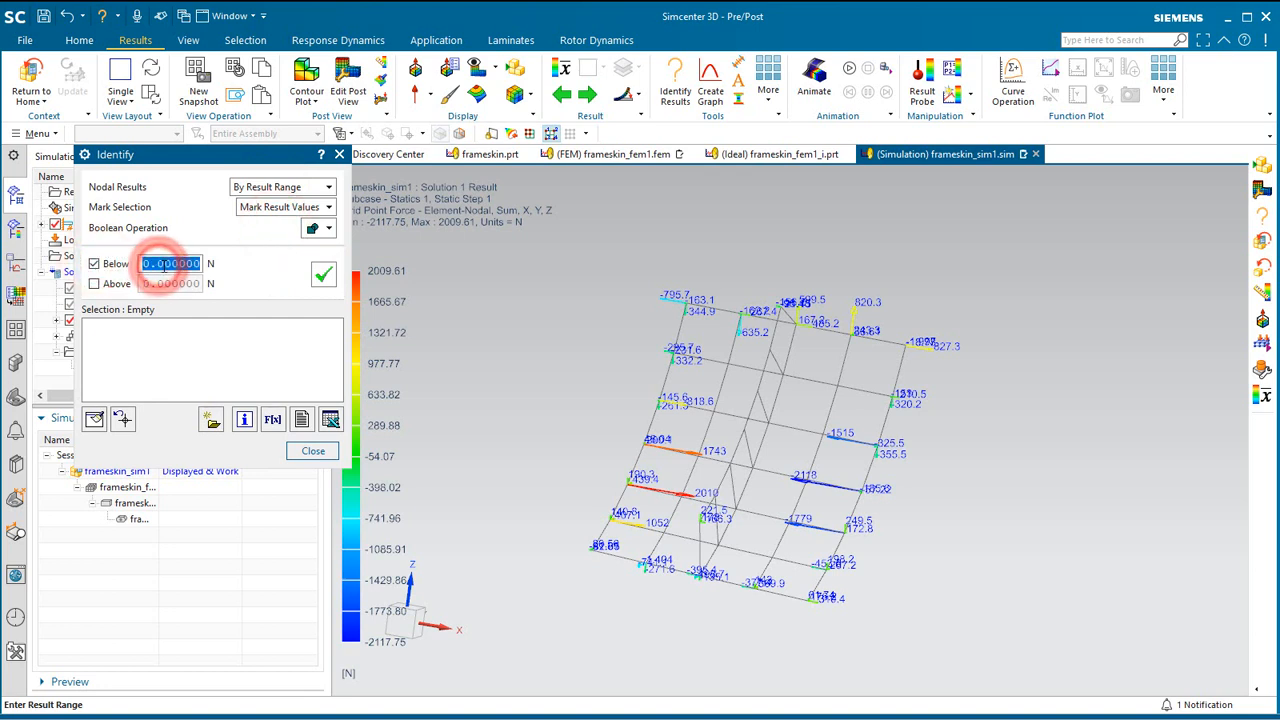
text(-1)
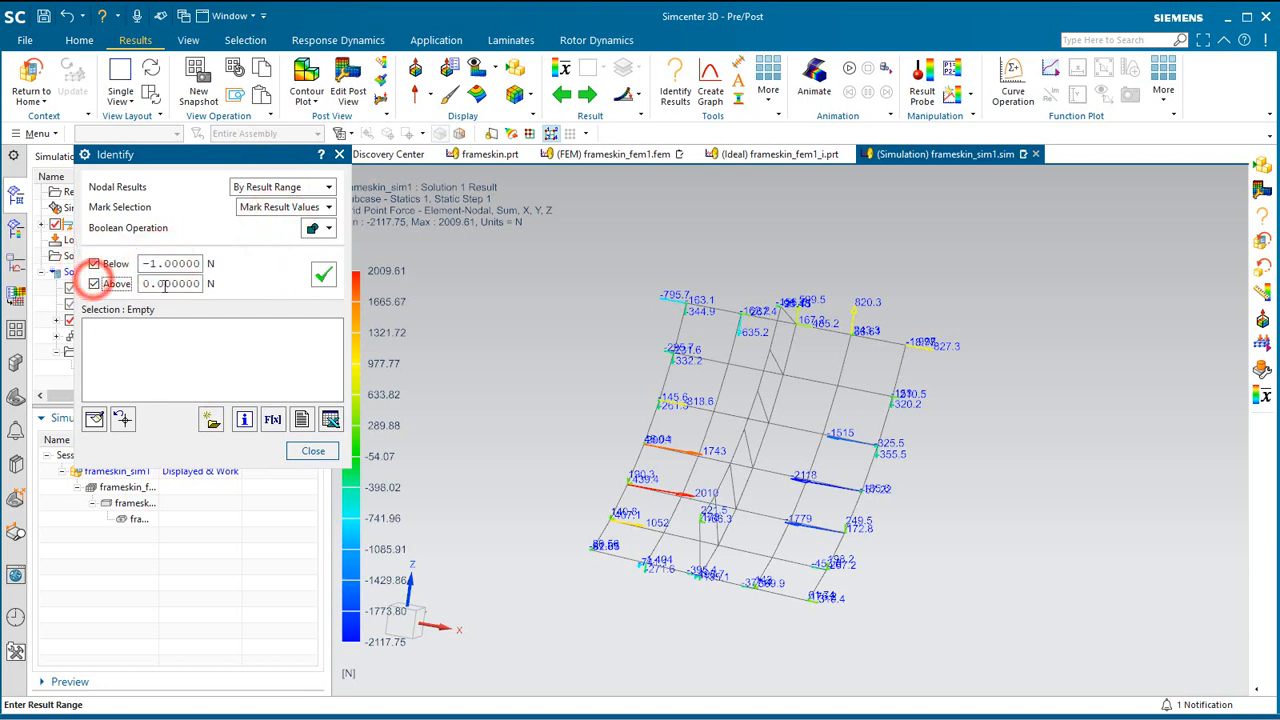
double_click(165, 284)
text(1)
click(323, 276)
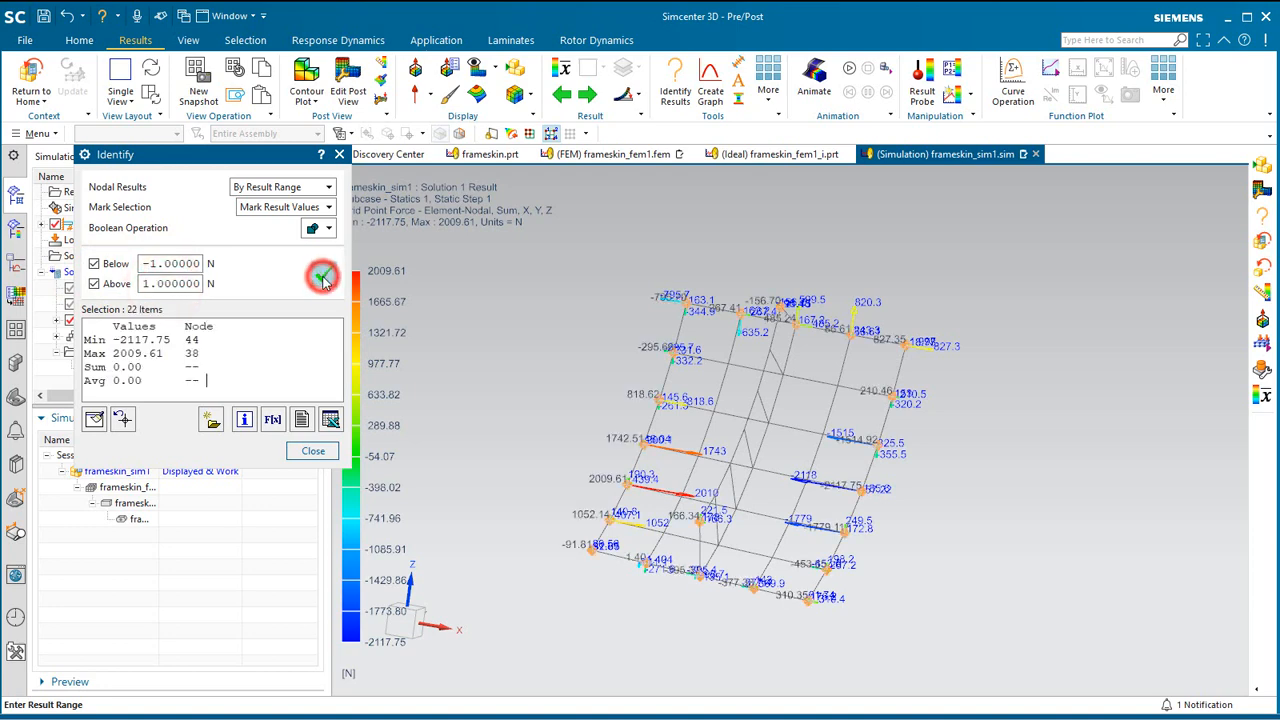
middle_drag(560, 501, 558, 497)
scroll(585, 557, up, 1)
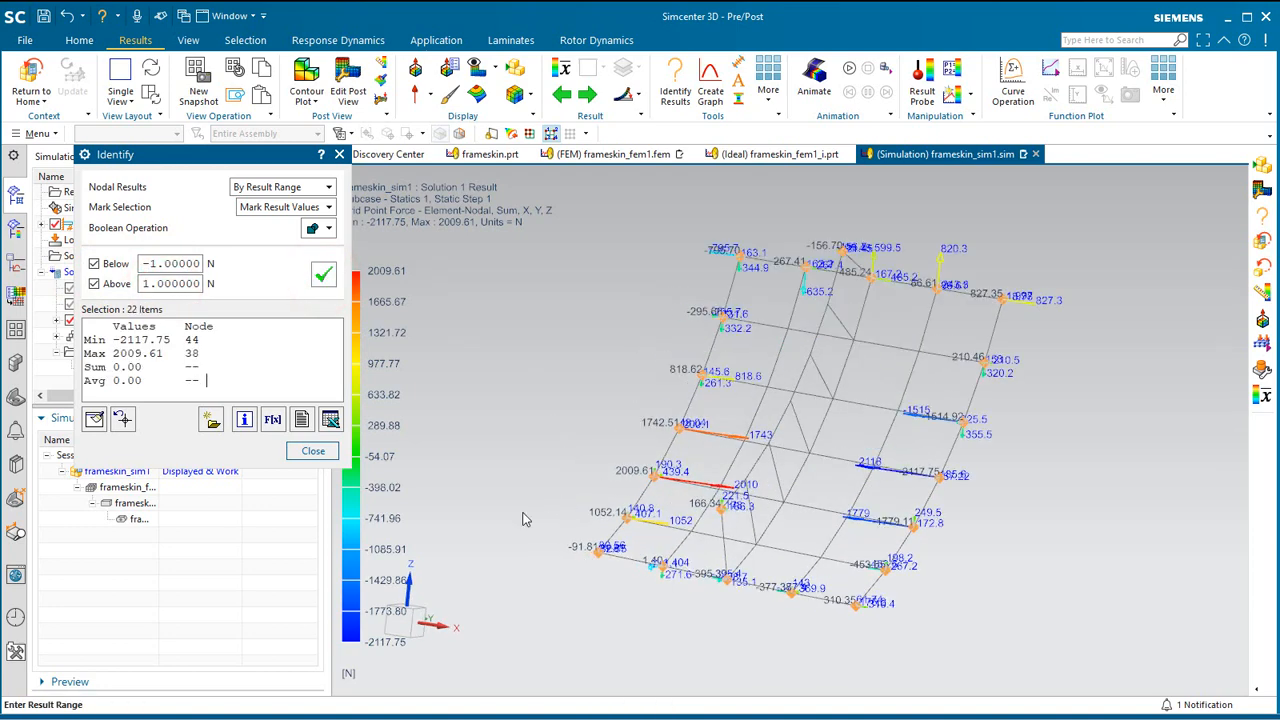
- Export the identified results without node ID and magnitude to the comma-delimited CSV file xyzf in startfiles, and finish identifying
click(301, 419)
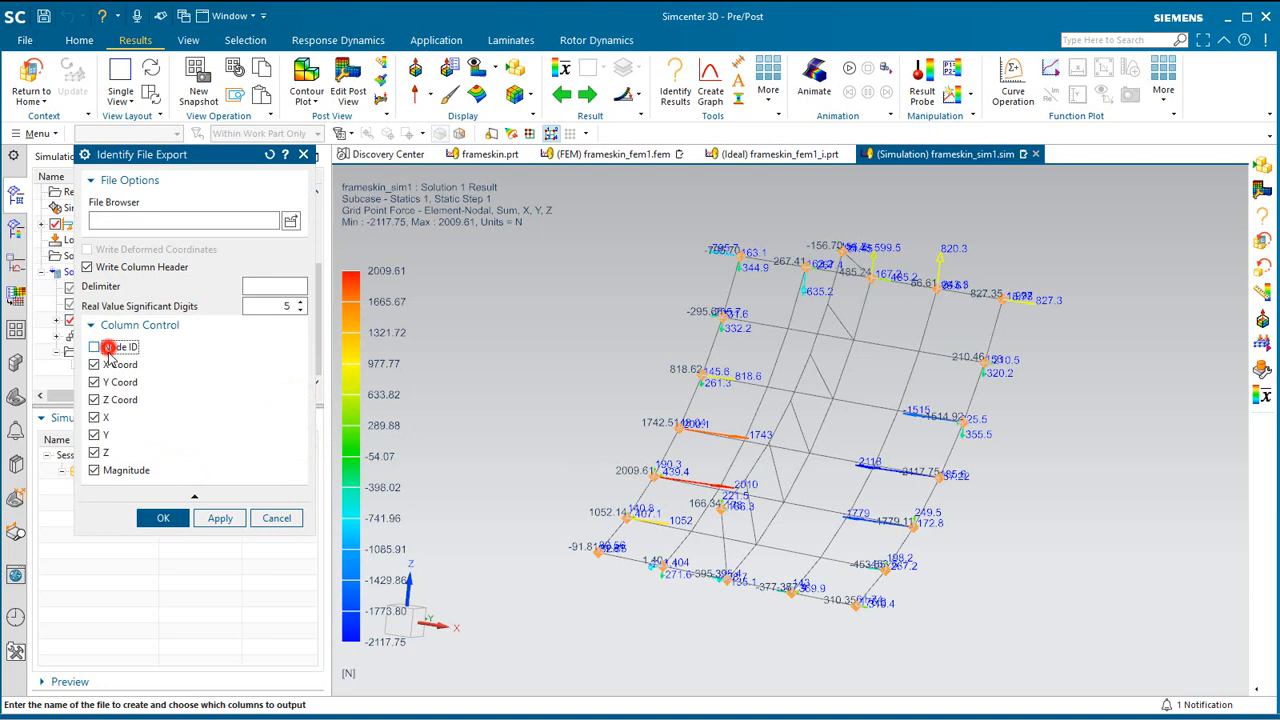
click(95, 470)
click(253, 286)
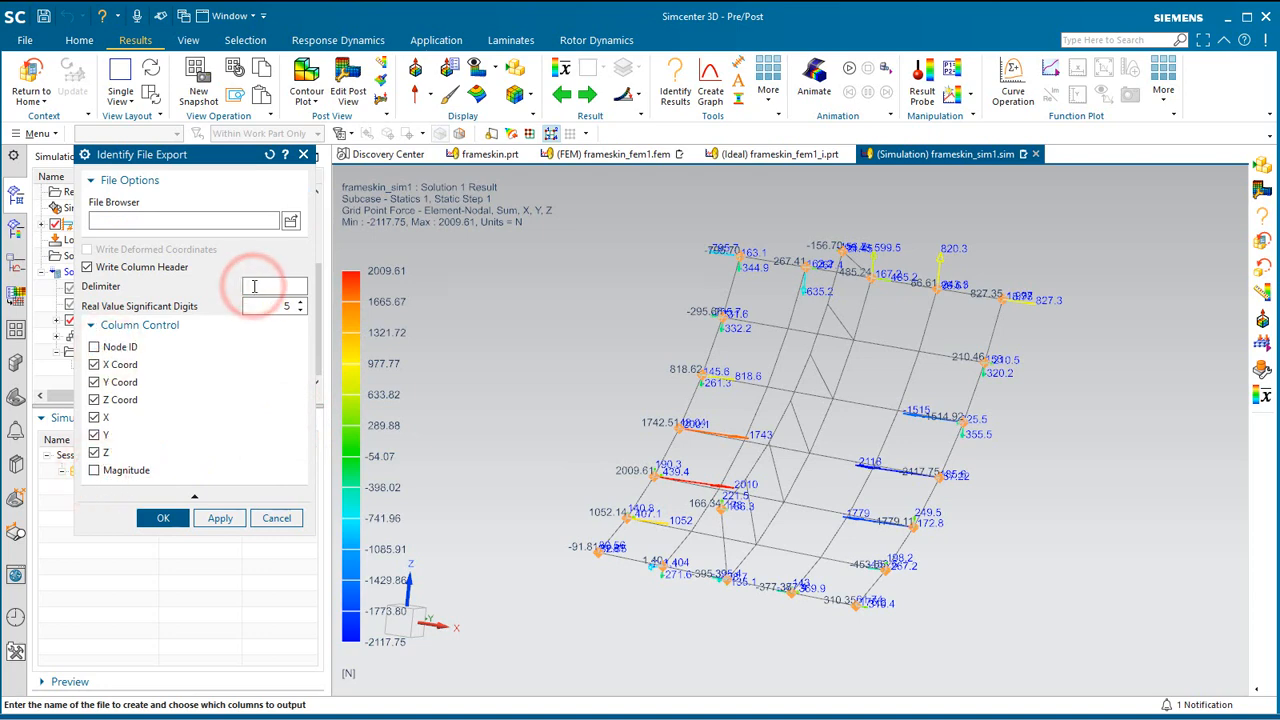
text(,)
click(290, 222)
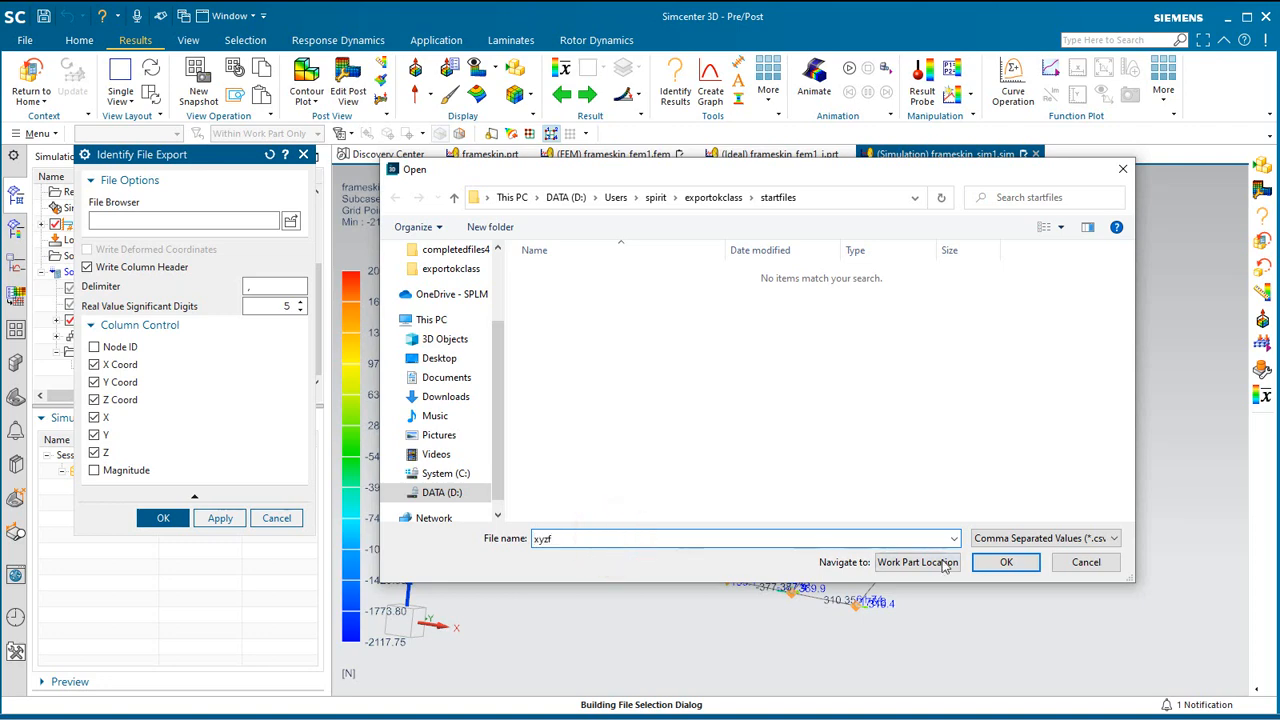
click(1022, 564)
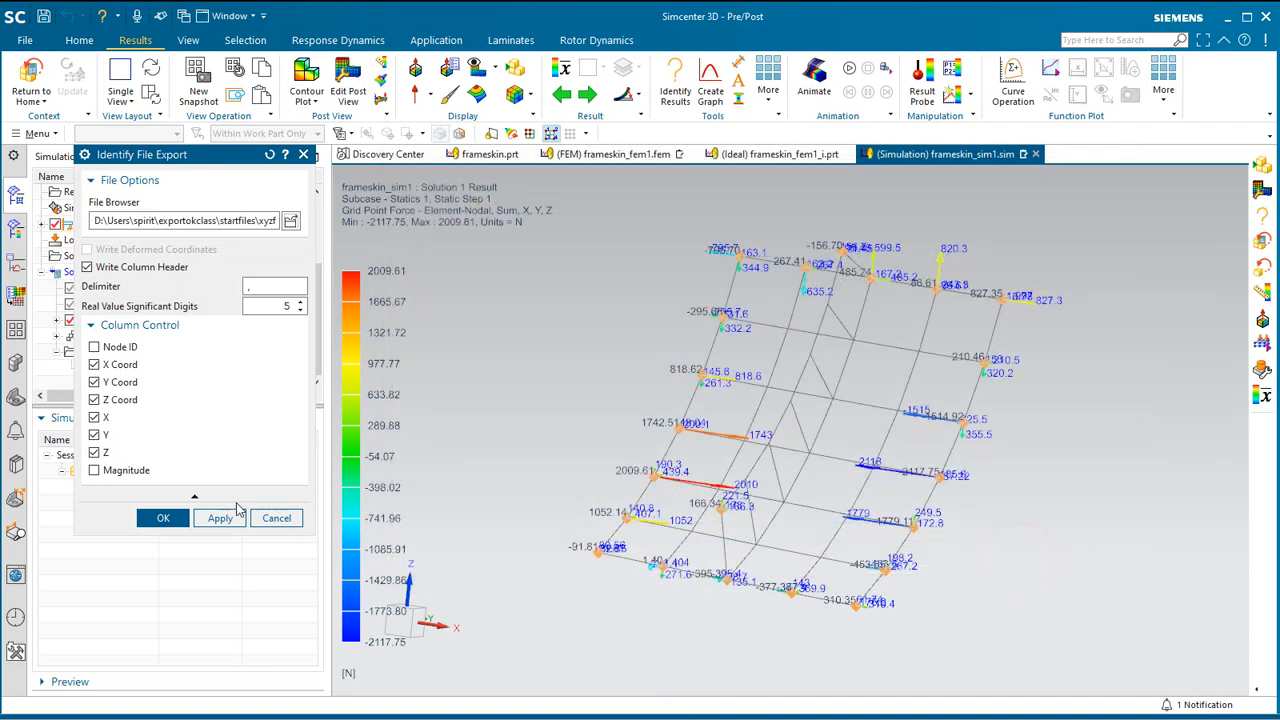
click(188, 518)
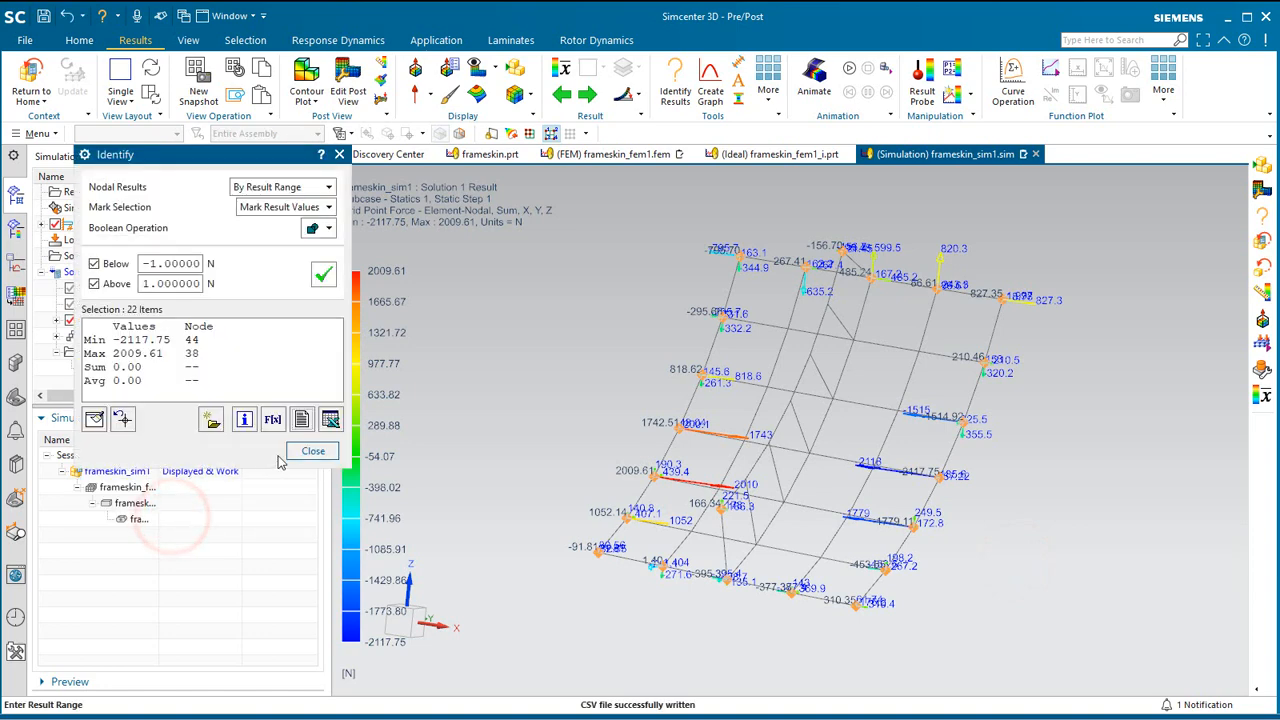
click(312, 452)
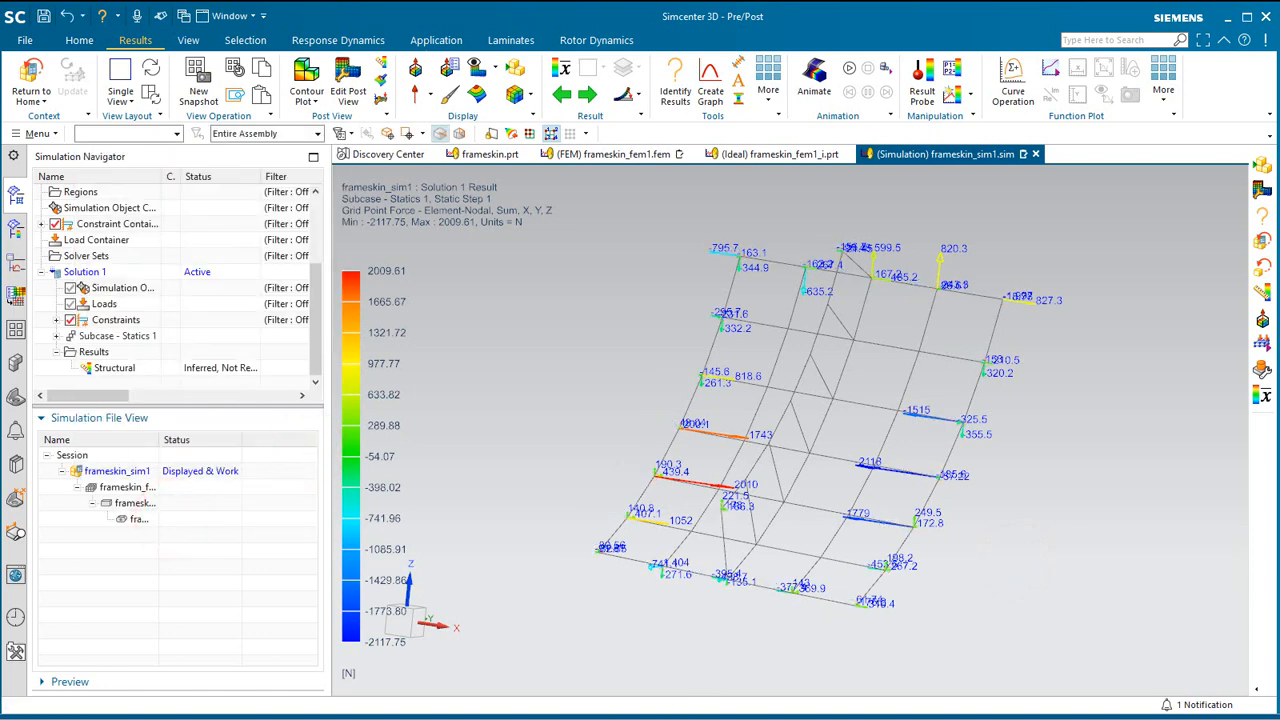
- Leave post-processing and save the frameskin_sim1 simulation
click(31, 82)
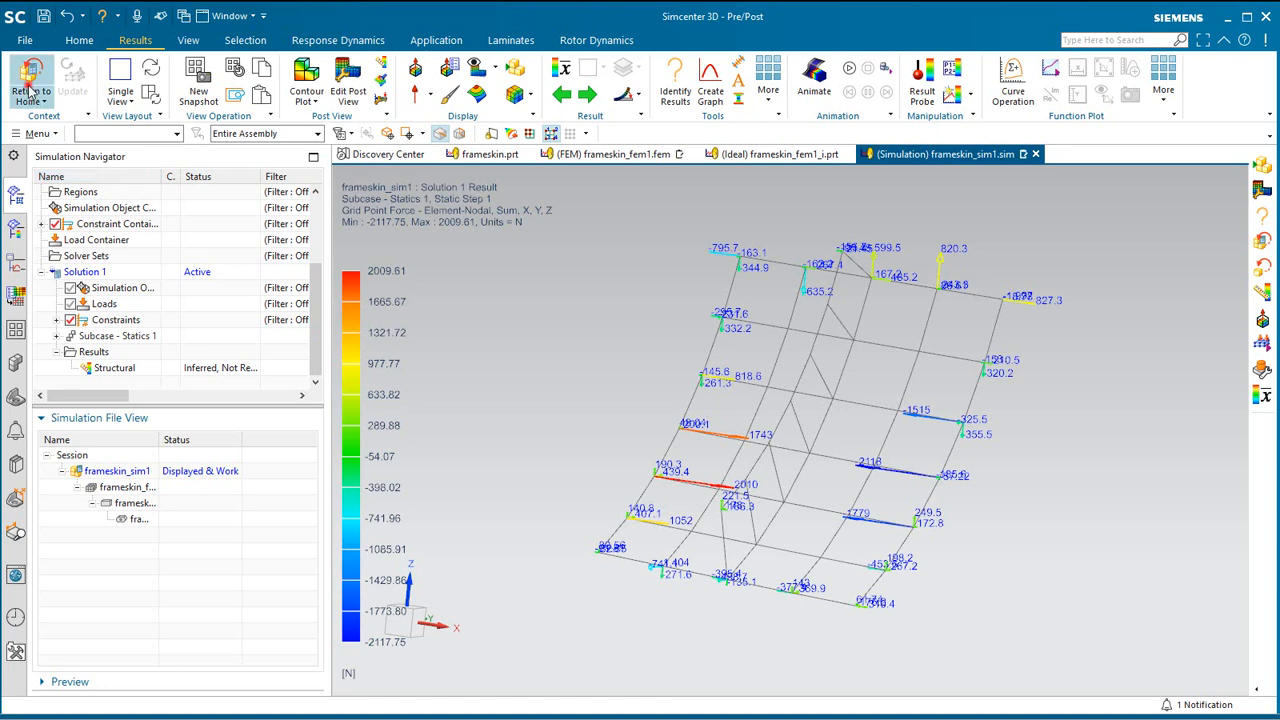
click(44, 16)
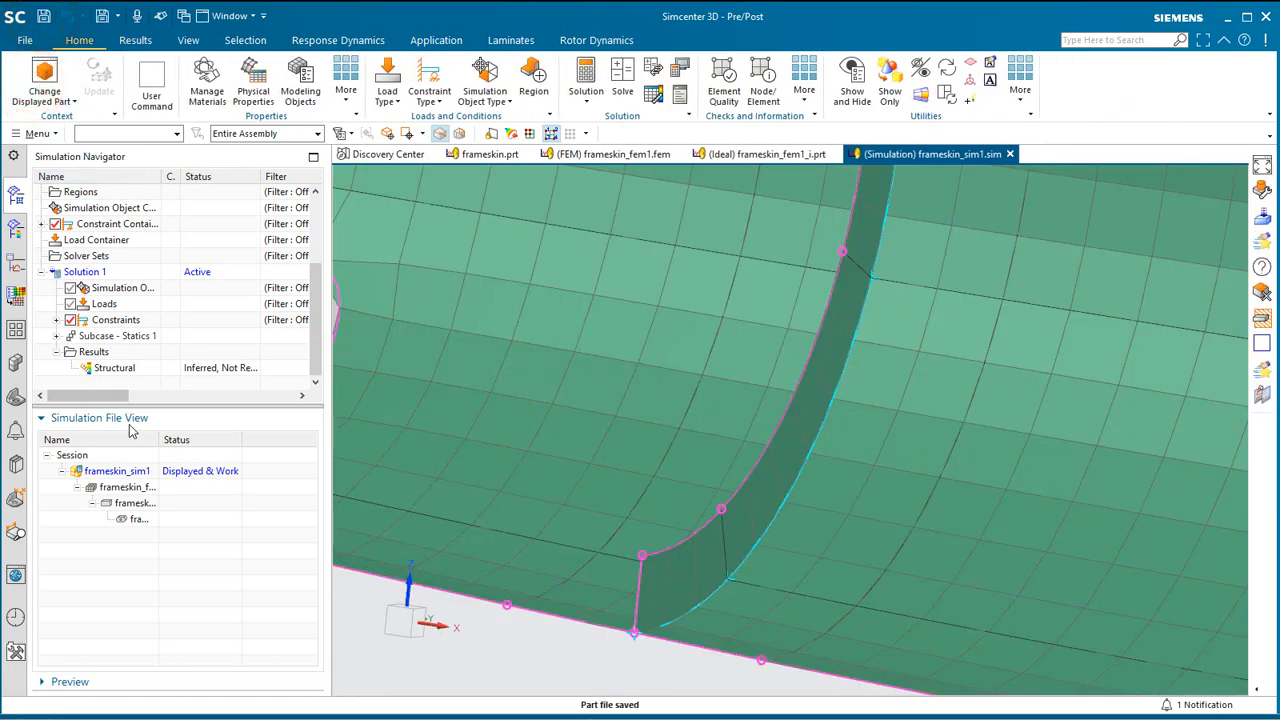
- Display the idealized part frameskin_fem1_i and save it under the new name finegrid_i
drag(160, 440, 192, 440)
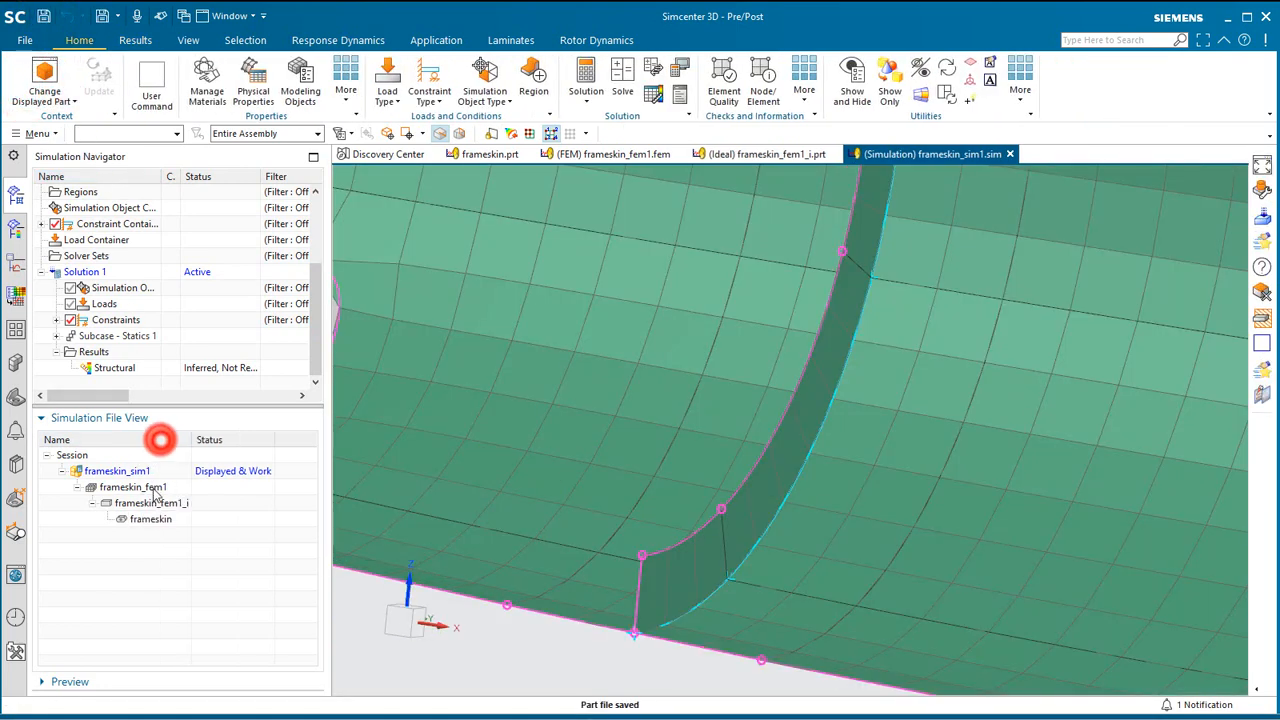
double_click(150, 500)
click(38, 133)
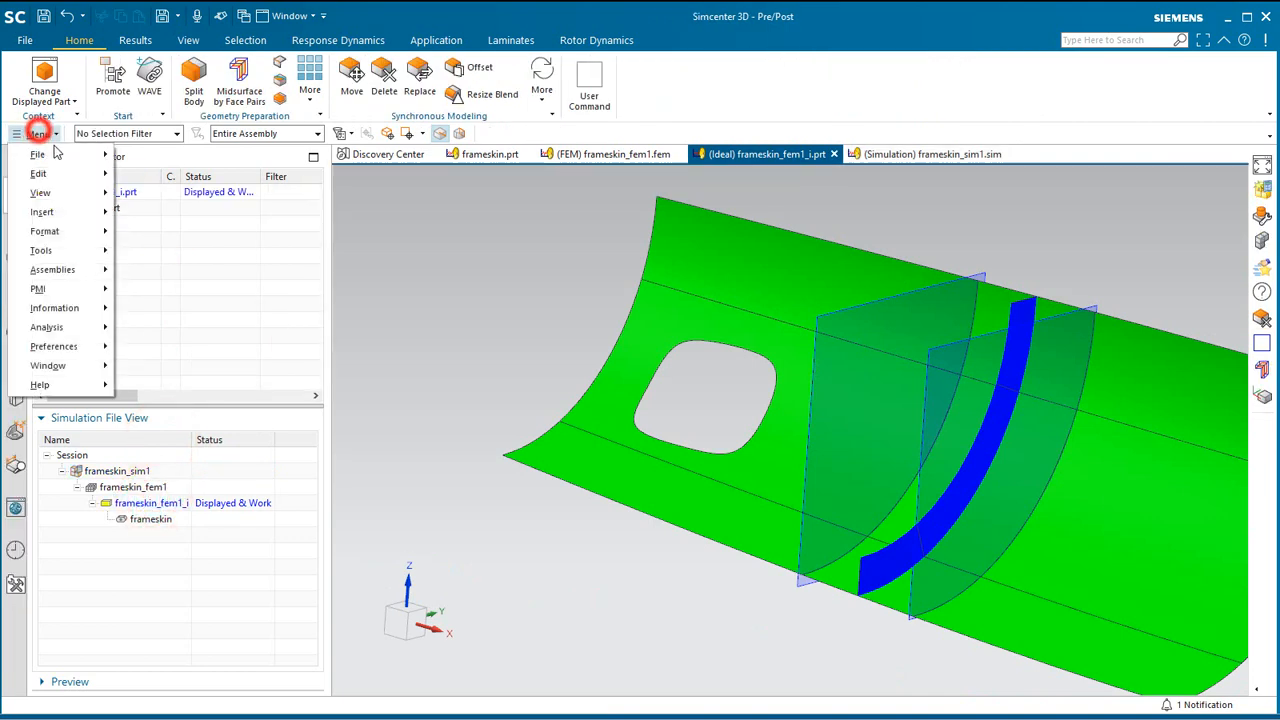
click(40, 155)
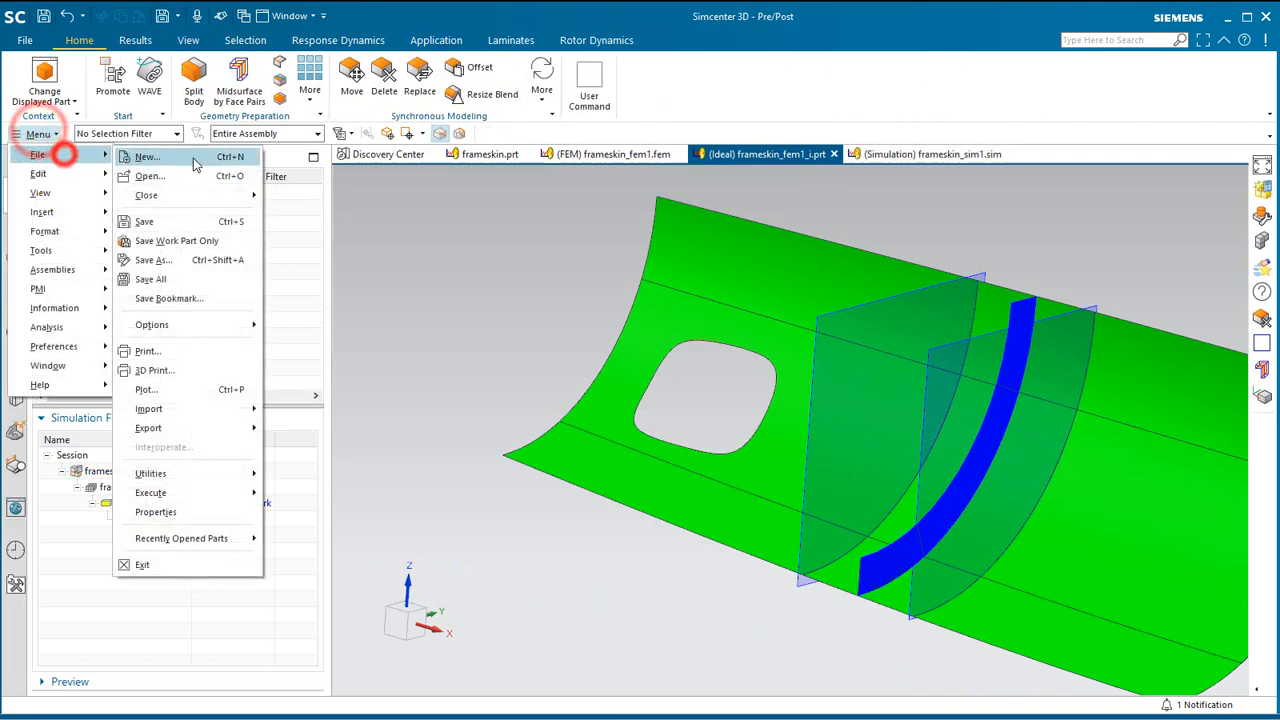
click(206, 273)
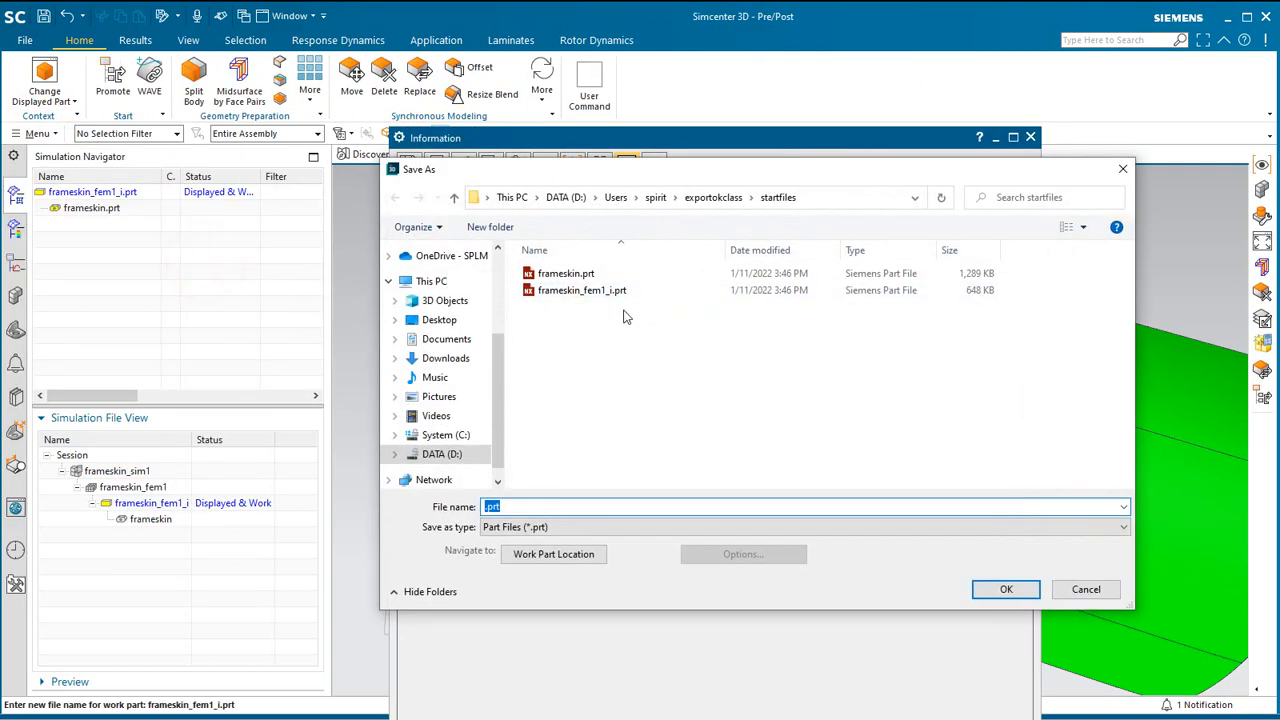
text(fine)
key(Return)
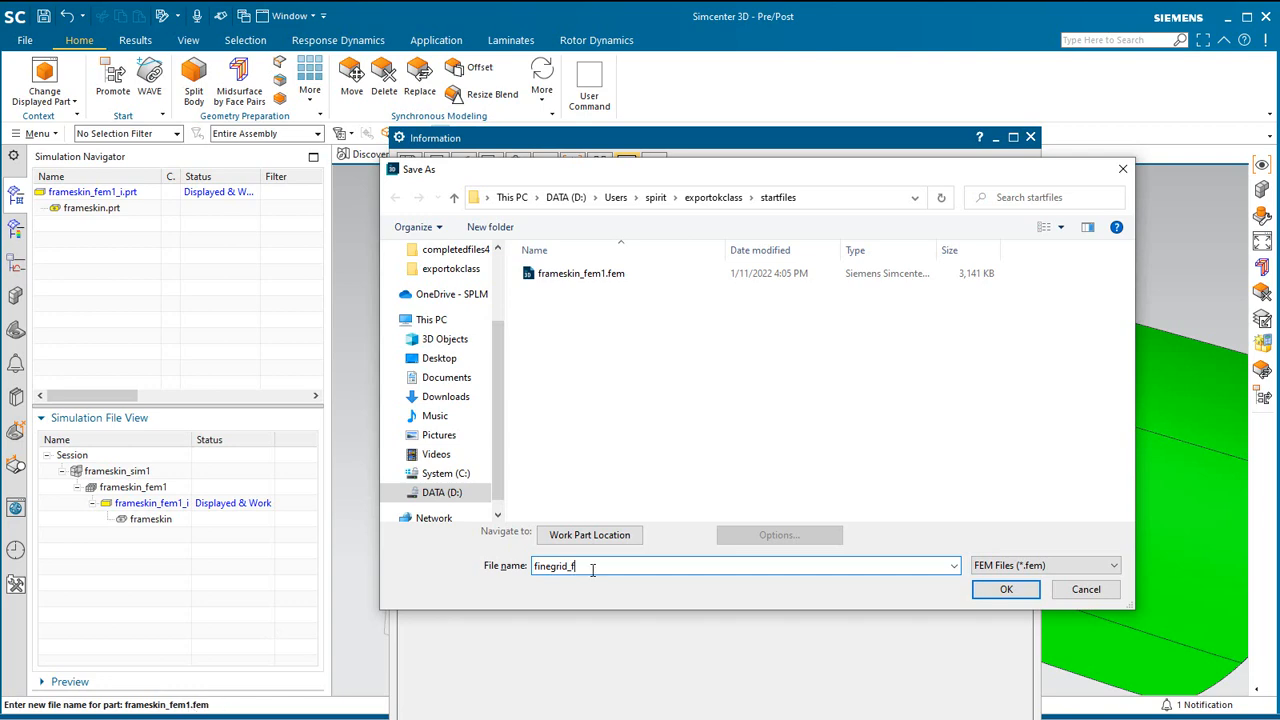
- Save the dependent FEM as finegrid_f and the simulation as finegrid_s, and close the save report
text(finegrid_f)
key(Return)
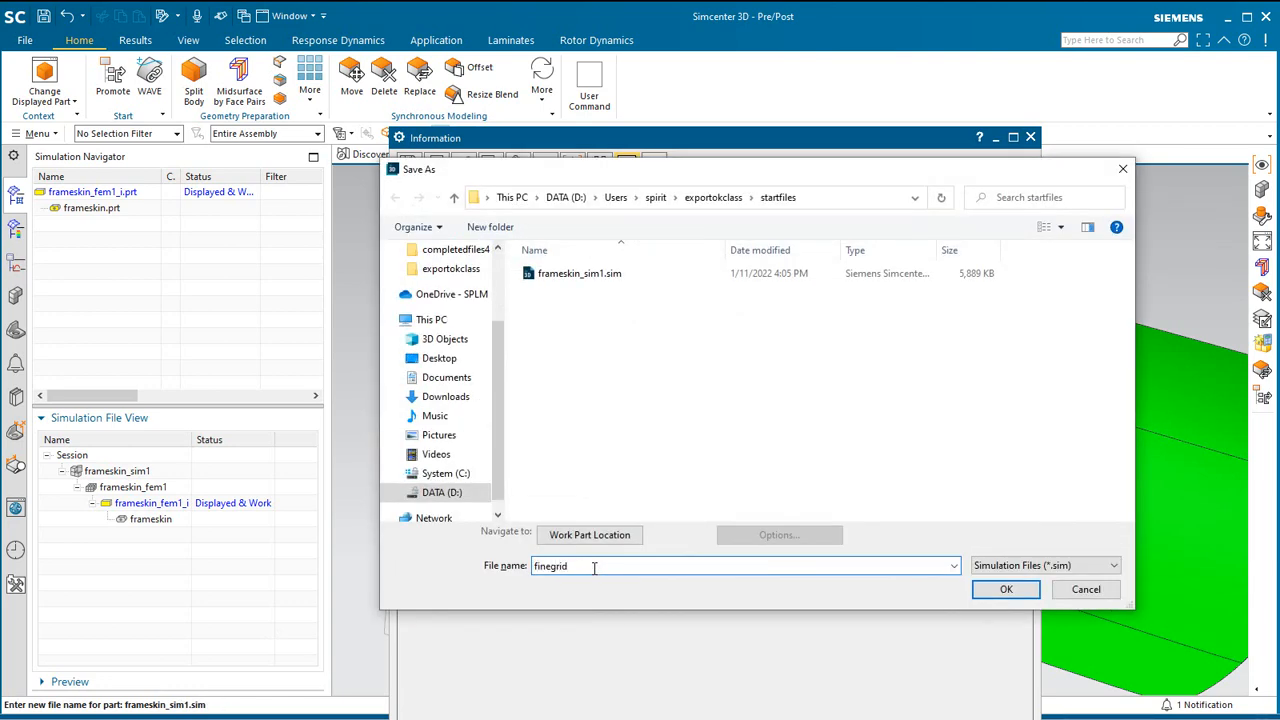
key(Return)
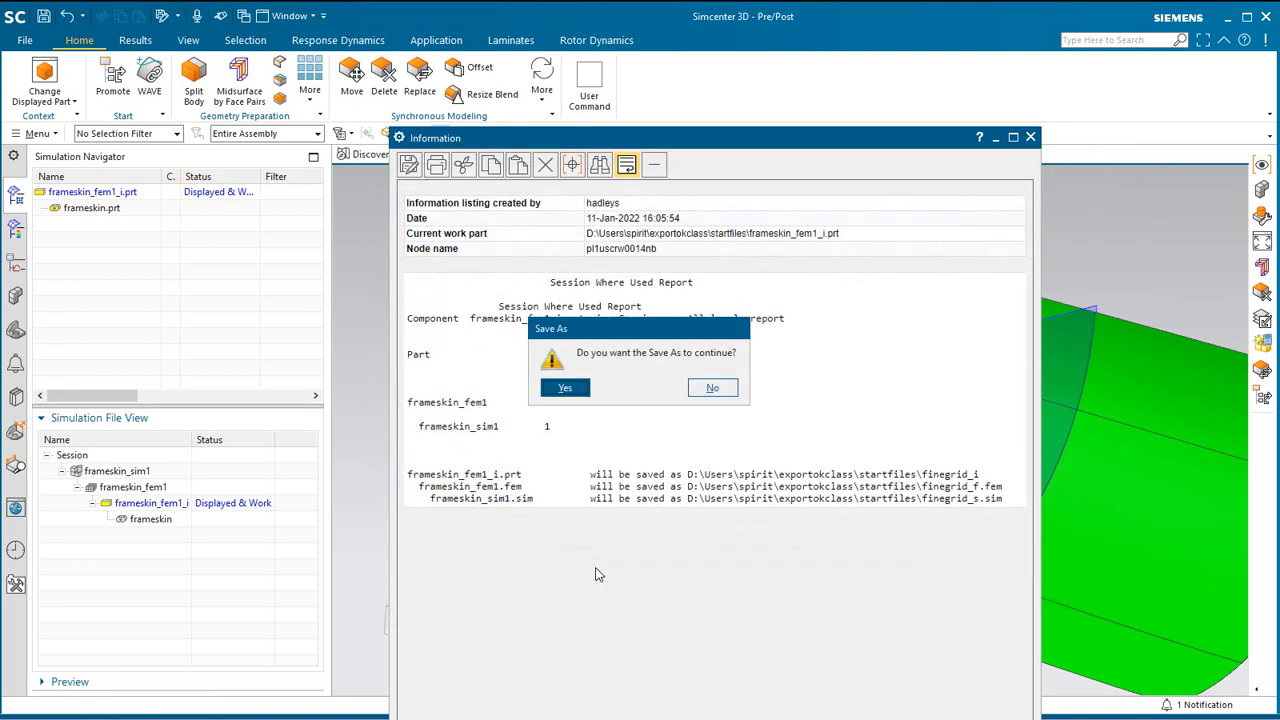
click(565, 390)
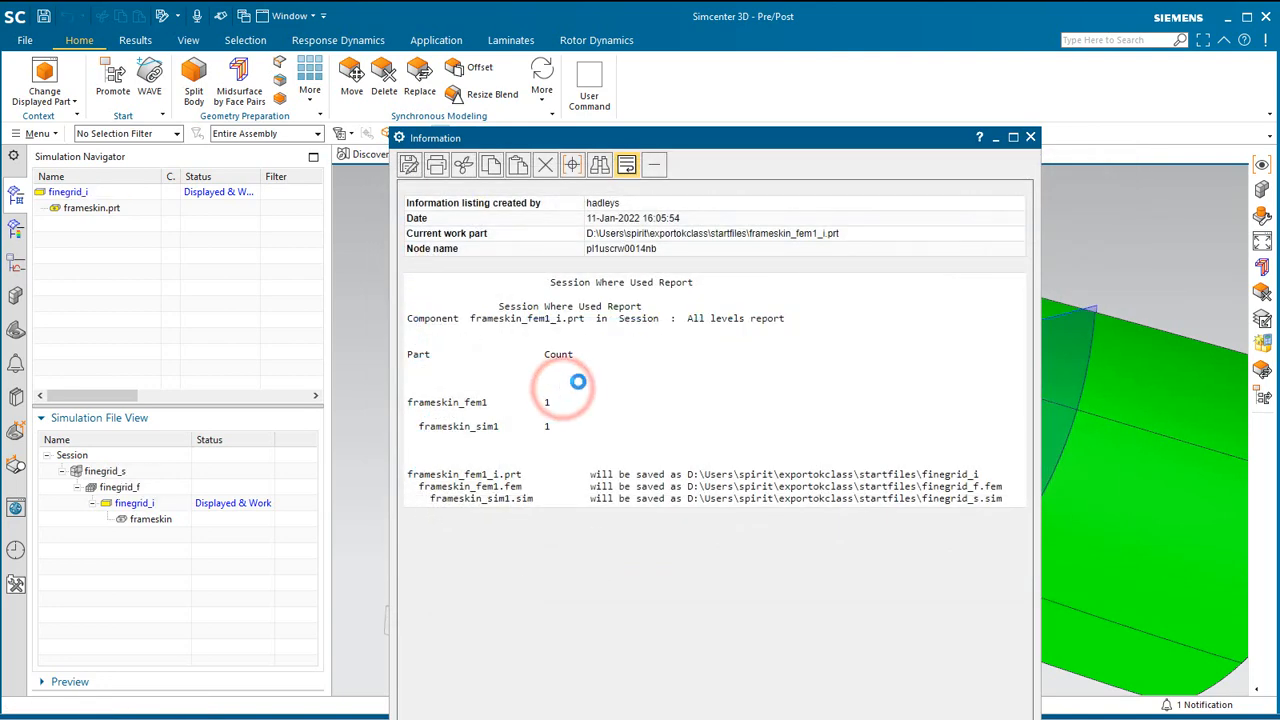
click(1030, 137)
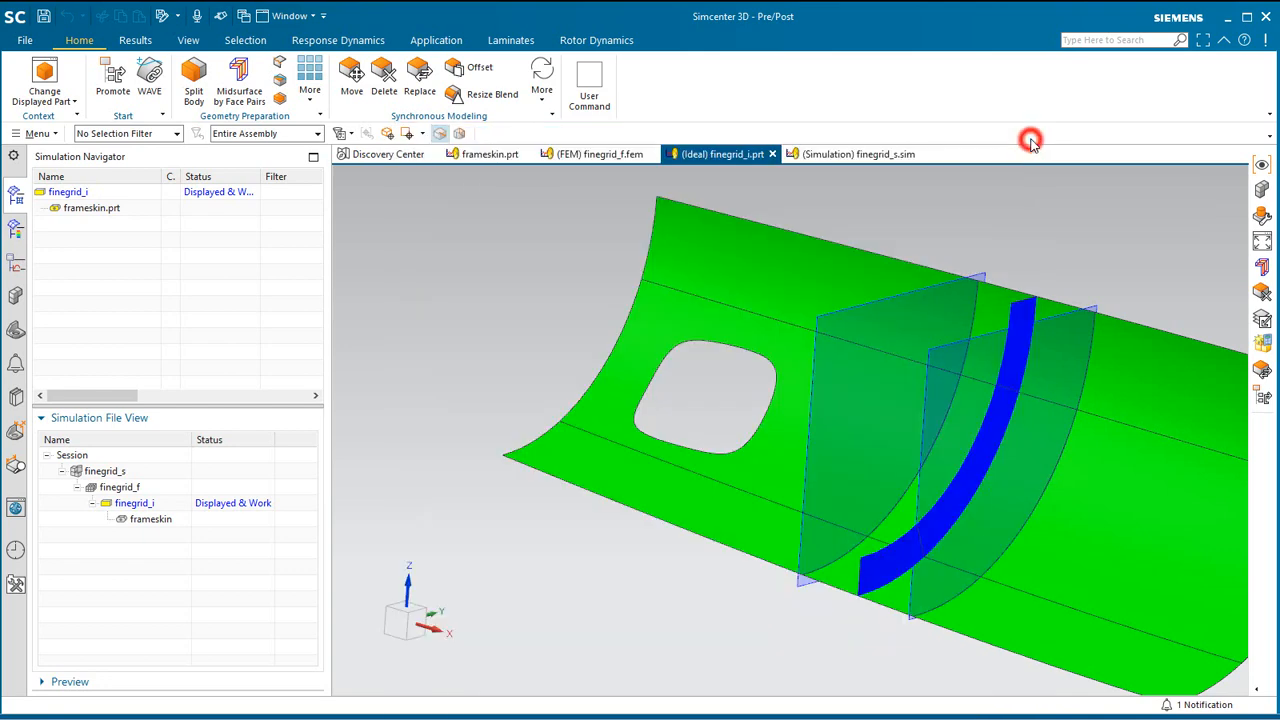
- Make layer 55 the work layer of the idealized part finegrid_i
key(ctrl+f)
scroll(844, 455, up, 2)
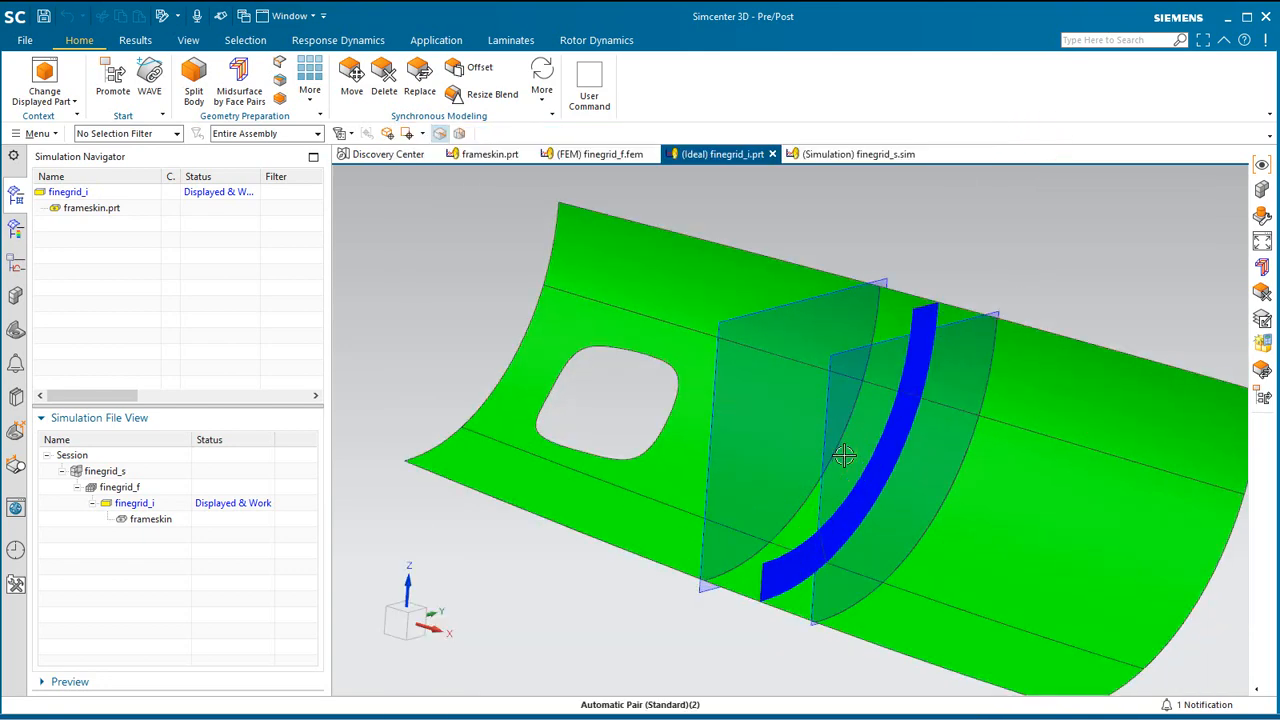
click(38, 133)
click(75, 229)
click(166, 234)
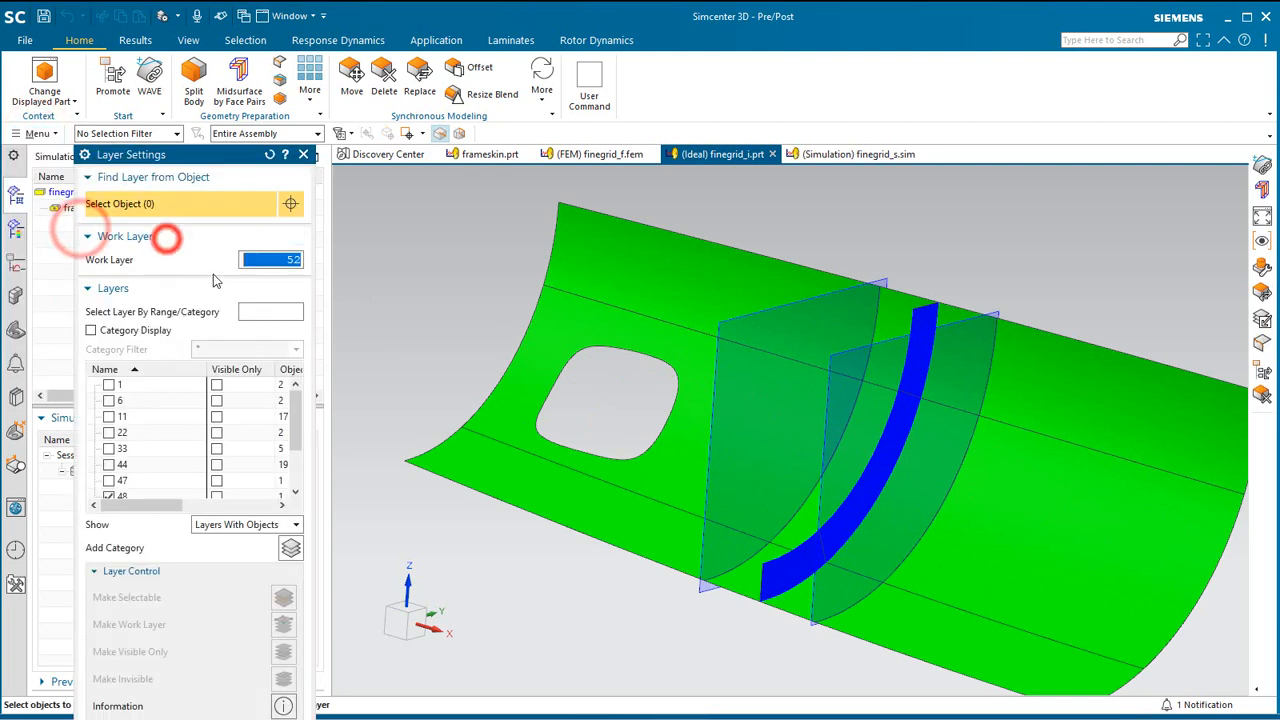
drag(296, 423, 297, 470)
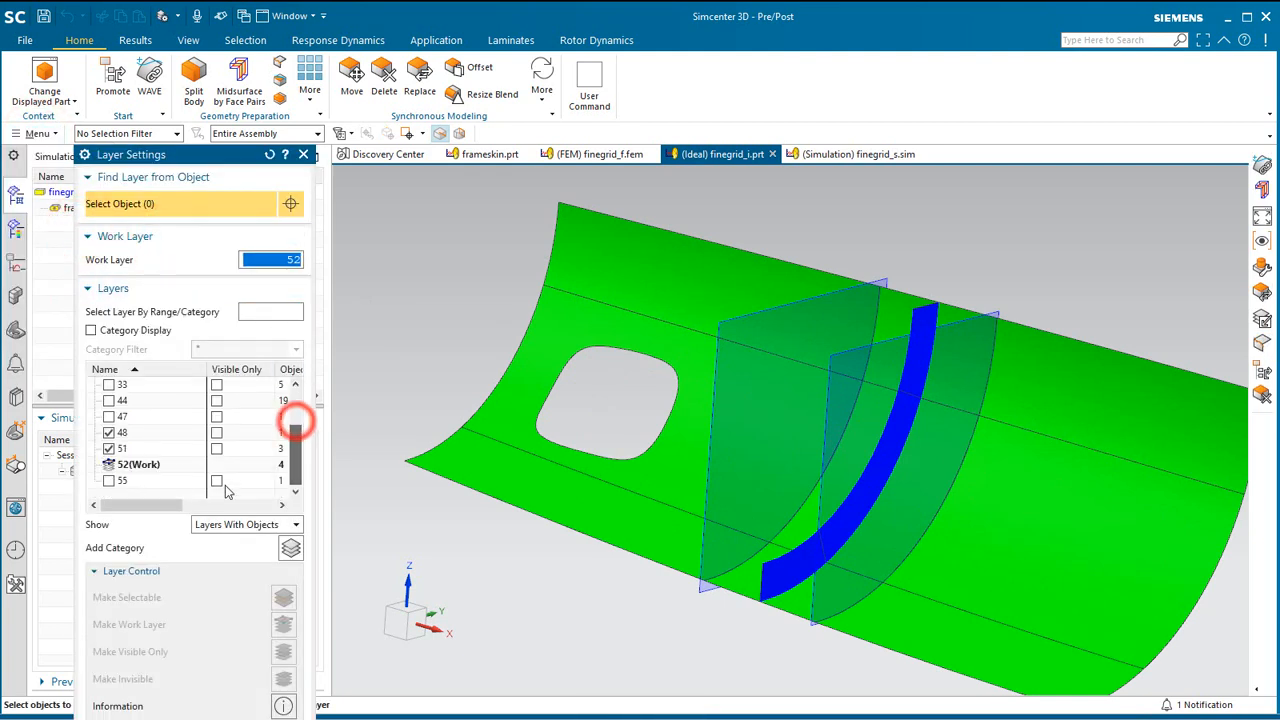
right_click(124, 481)
click(148, 487)
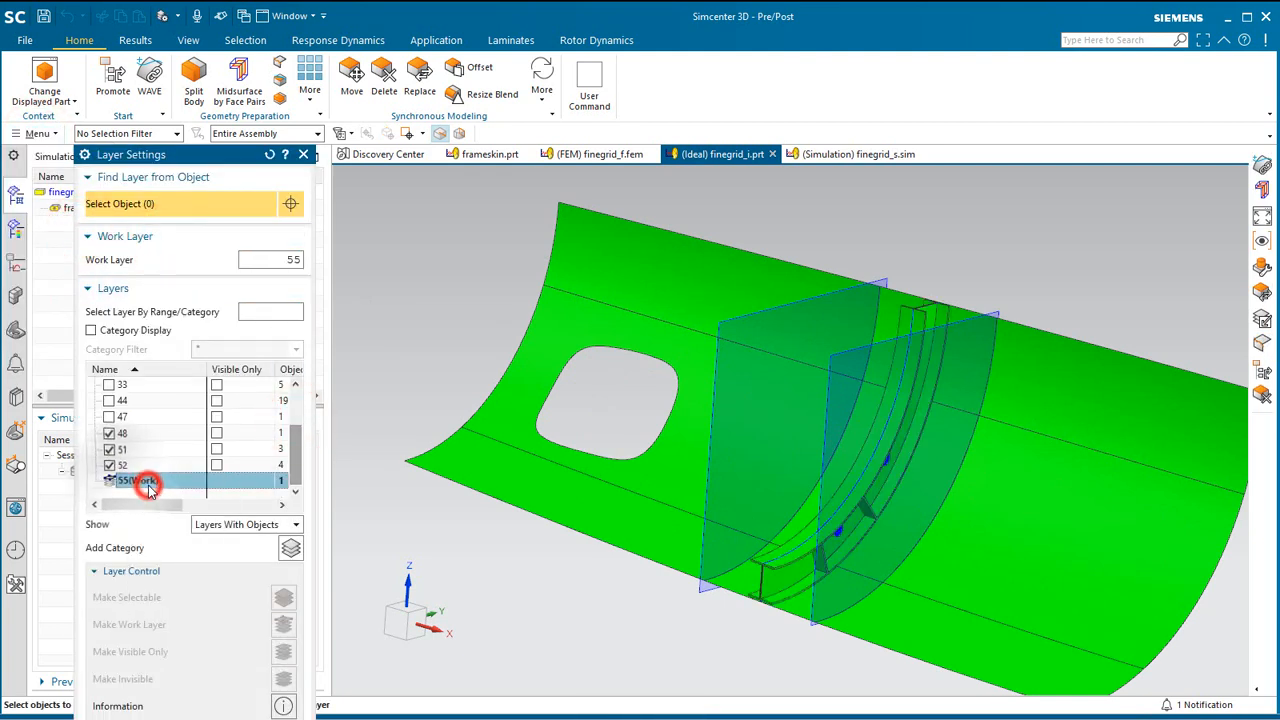
- Turn off layer 51, leave the layer settings and inspect the frame on the skin
click(108, 449)
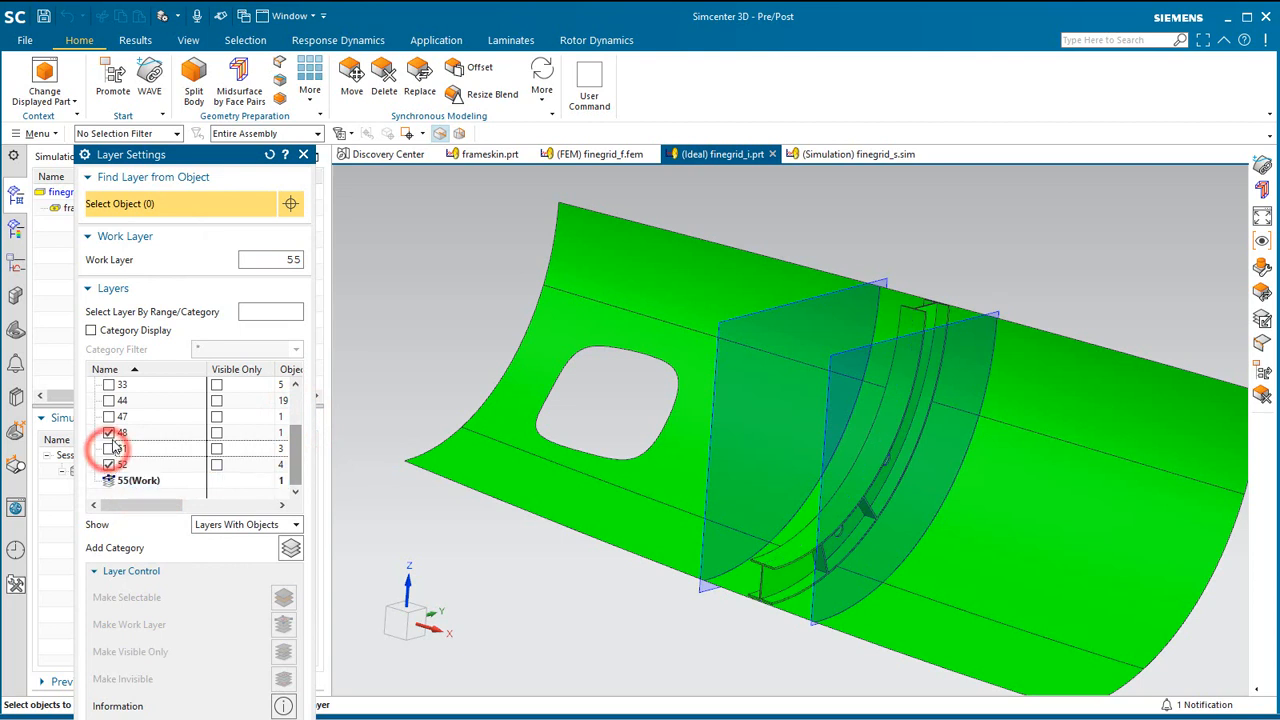
scroll(140, 444, up, 1)
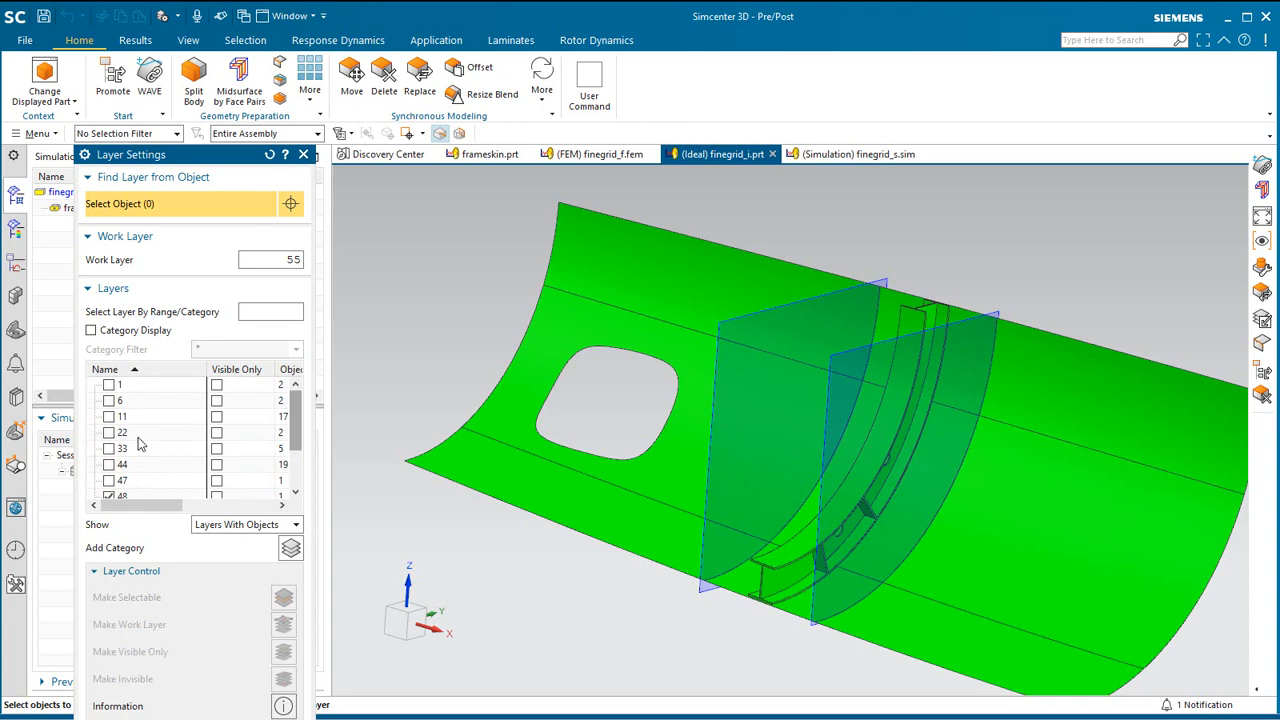
key(Escape)
middle_drag(686, 634, 790, 595)
scroll(860, 478, up, 3)
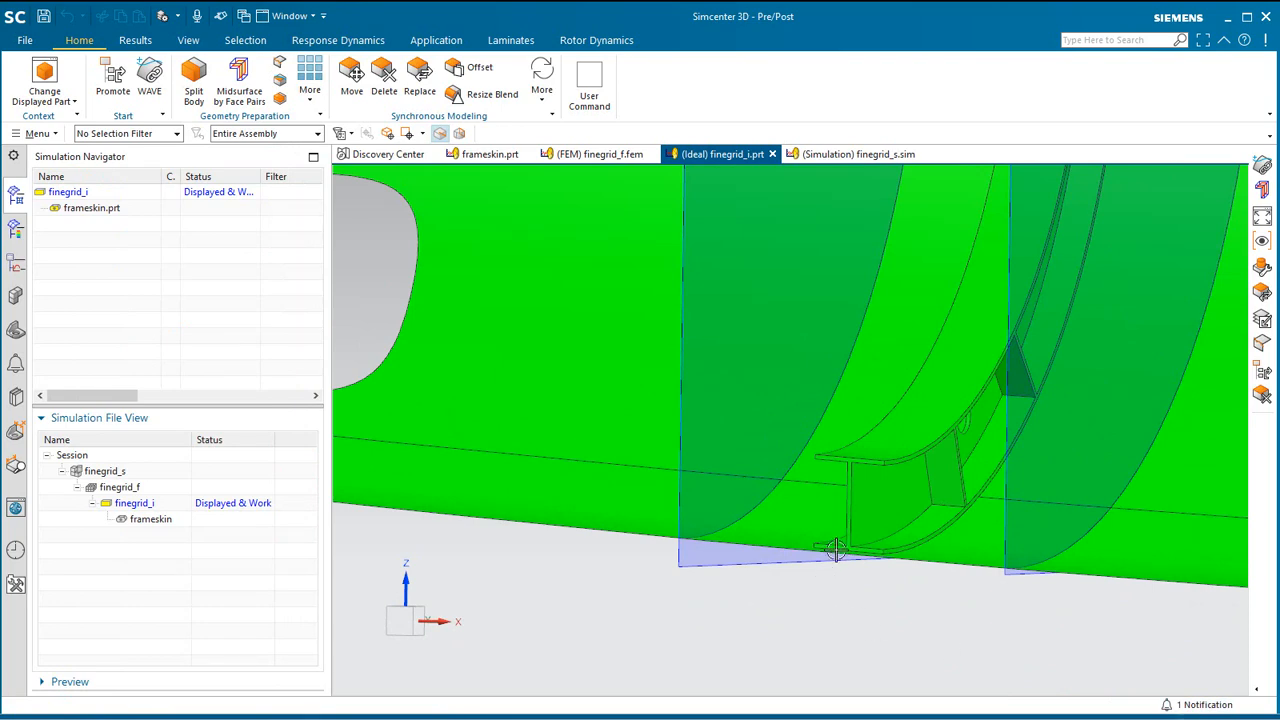
scroll(836, 550, down, 3)
middle_drag(829, 620, 625, 471)
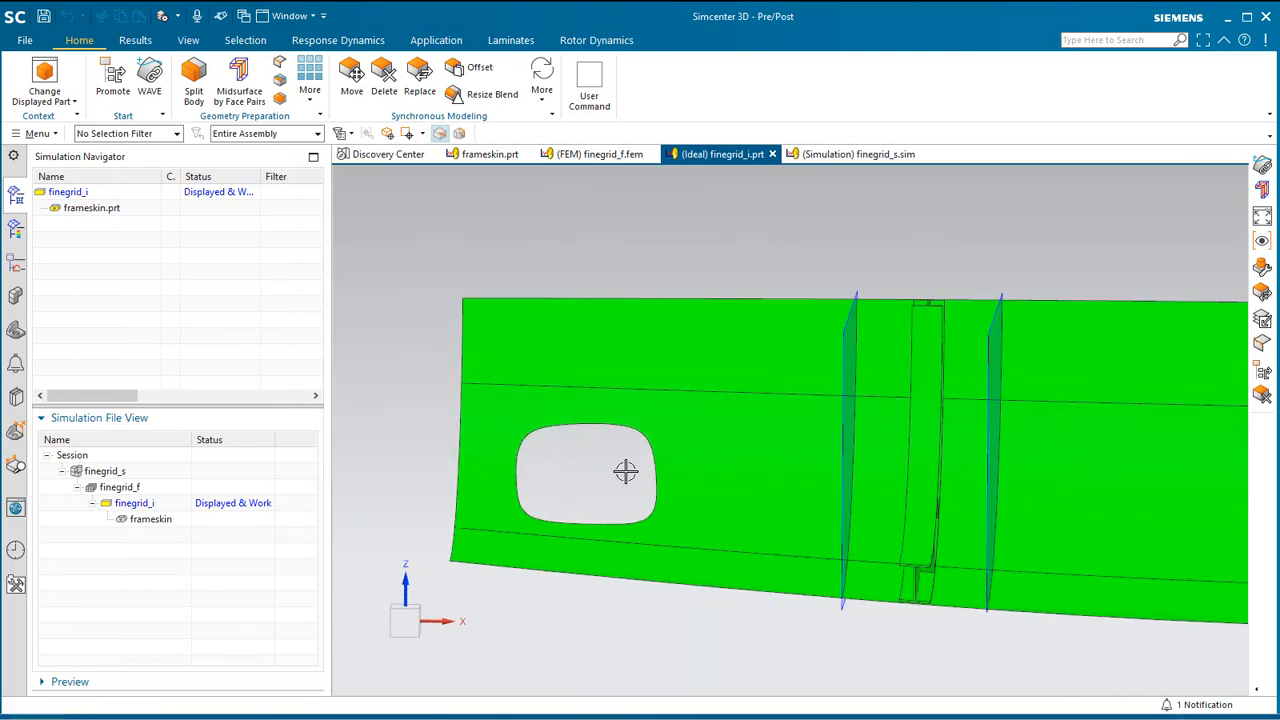
- Delete the Join Face feature from the idealized part's model history
click(16, 332)
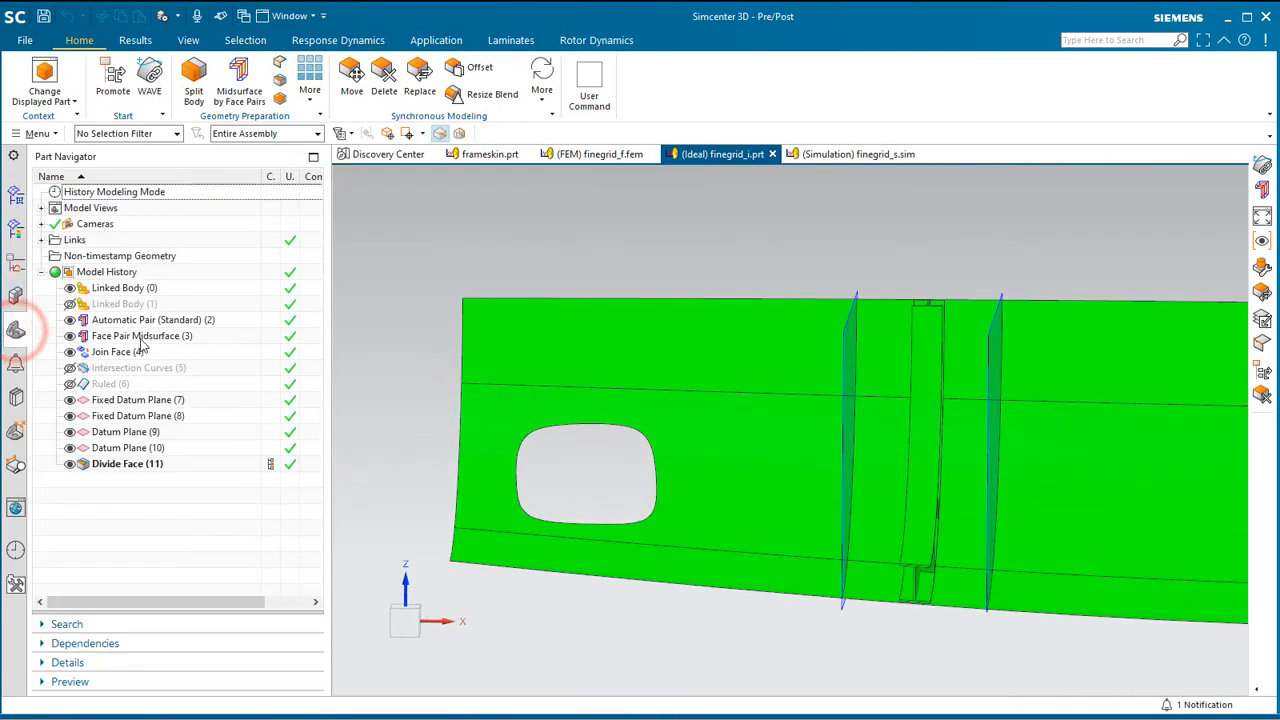
click(125, 352)
right_click(123, 353)
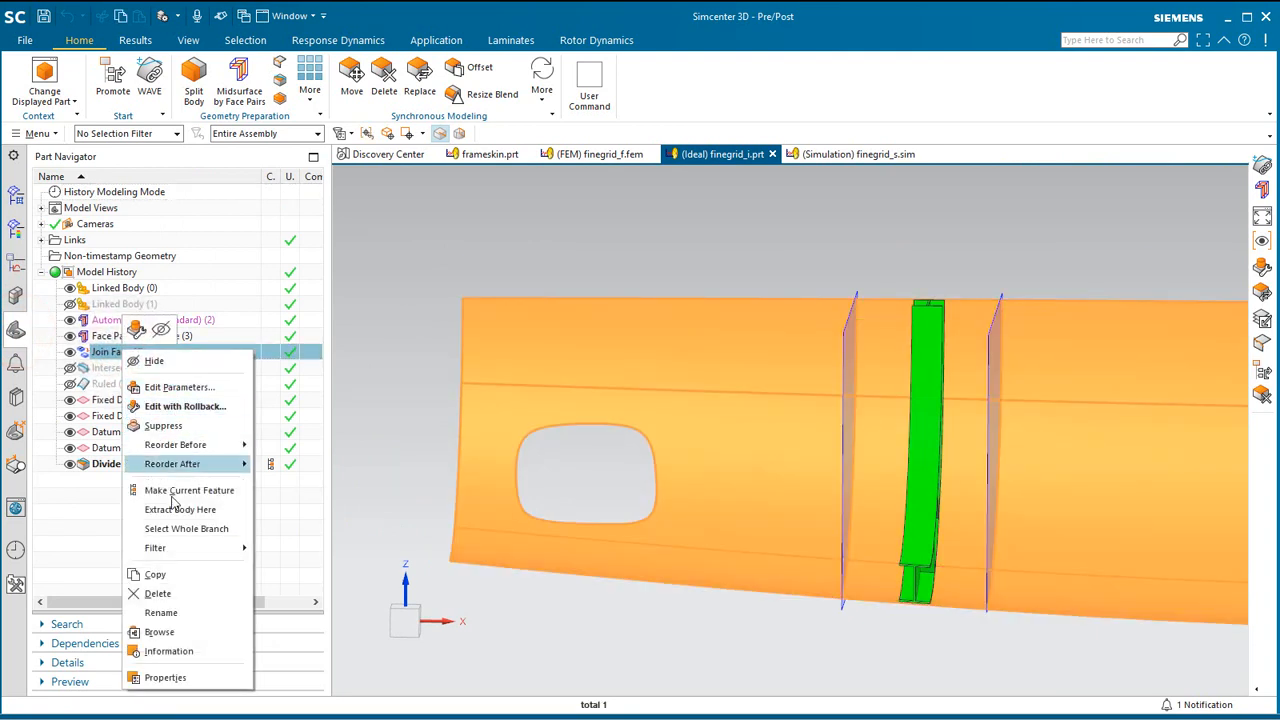
click(176, 594)
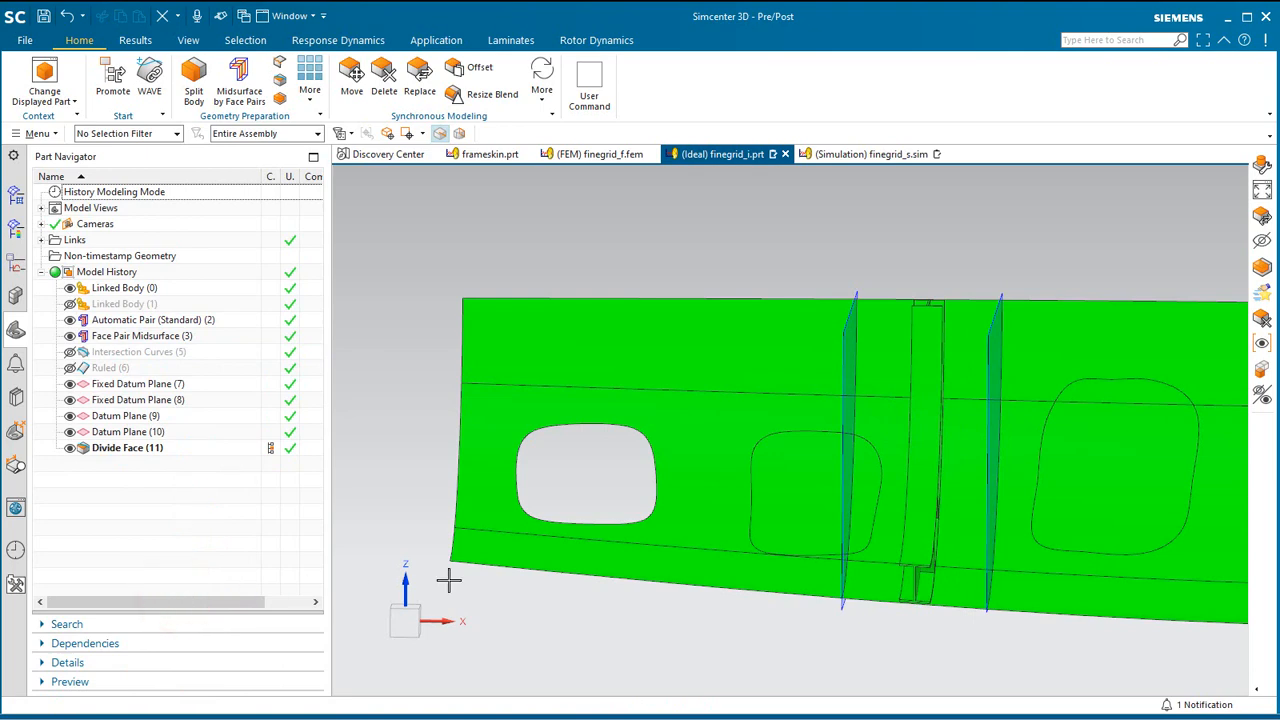
- Switch the idealized part finegrid_i to the Modeling application
mouse_move(651, 530)
middle_down()
mouse_move(671, 537)
mouse_move(636, 537)
middle_up()
scroll(940, 555, up, 3)
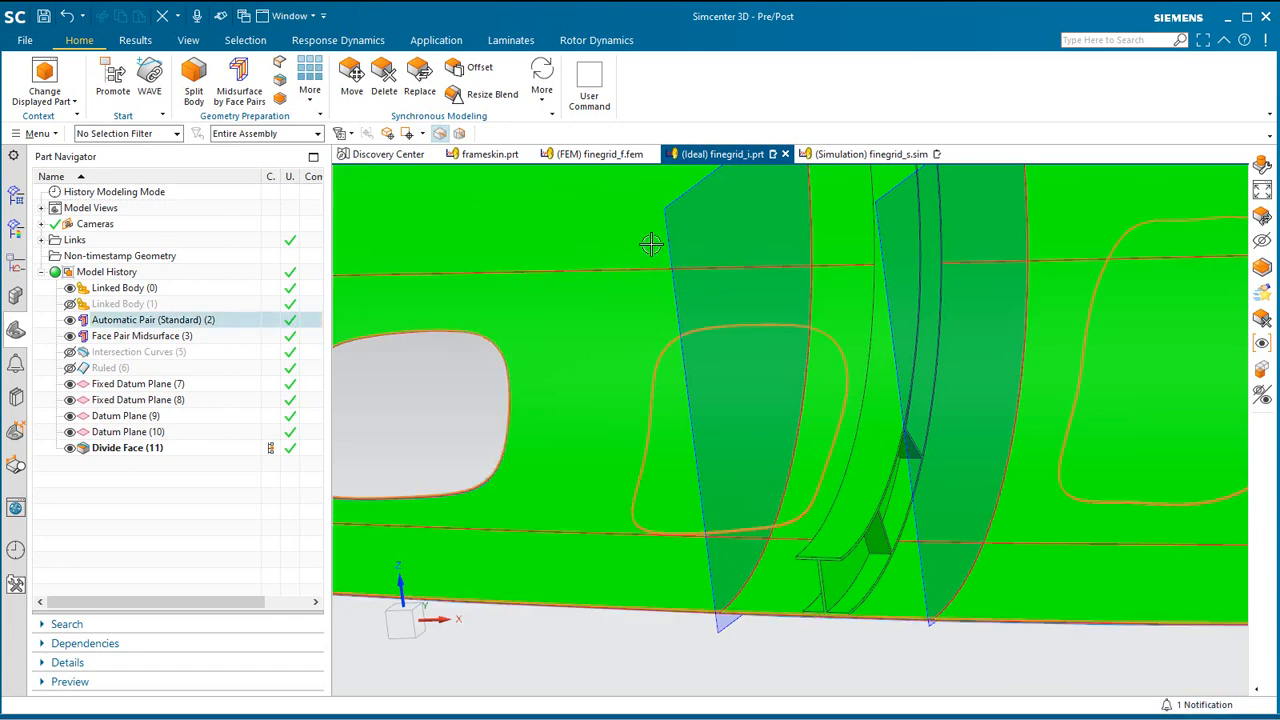
click(436, 40)
click(240, 90)
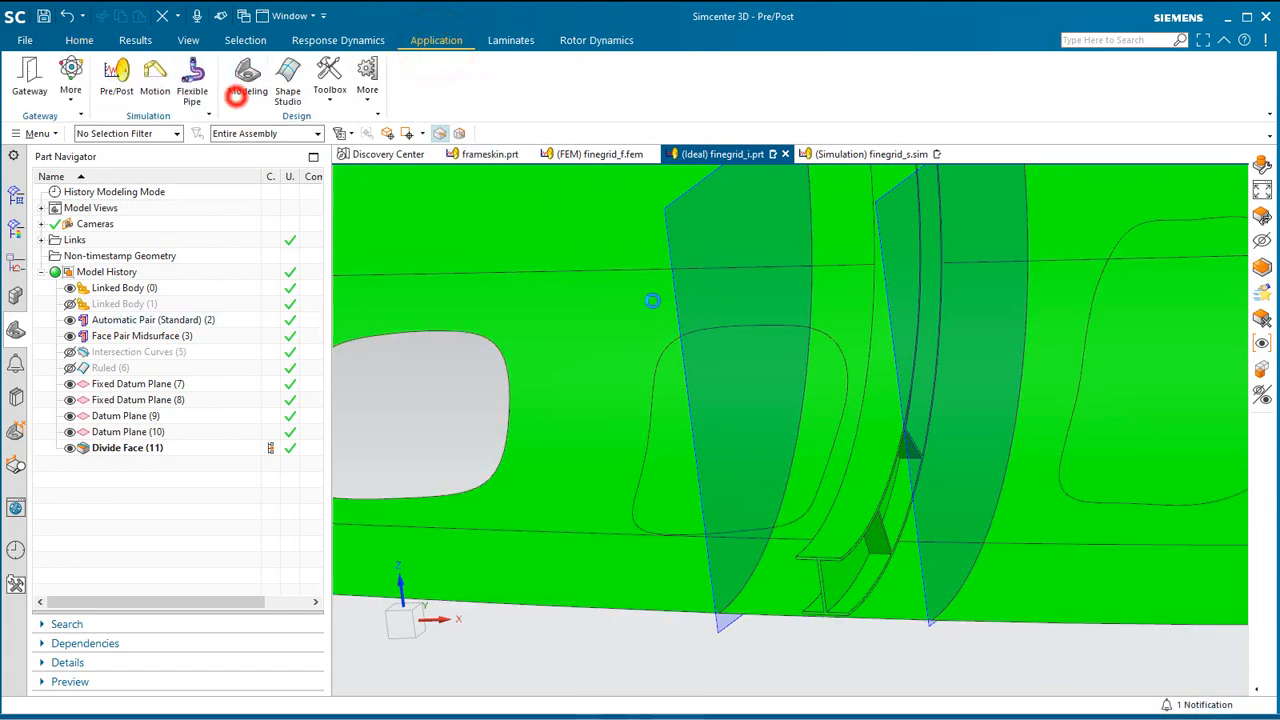
- Trim the upper end off the curved frame body with Trim Body, using the horizontal fixed datum plane at the origin
scroll(1114, 620, down, 3)
middle_drag(1110, 557, 1054, 560)
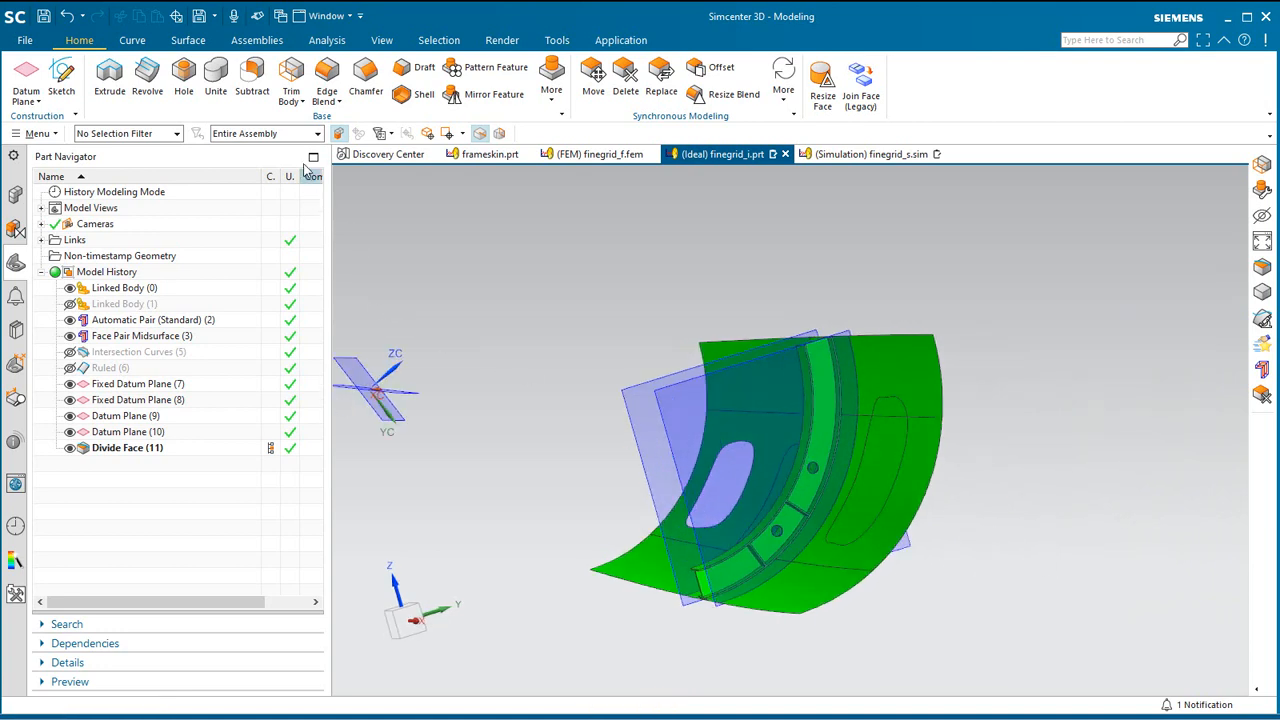
click(291, 85)
click(810, 405)
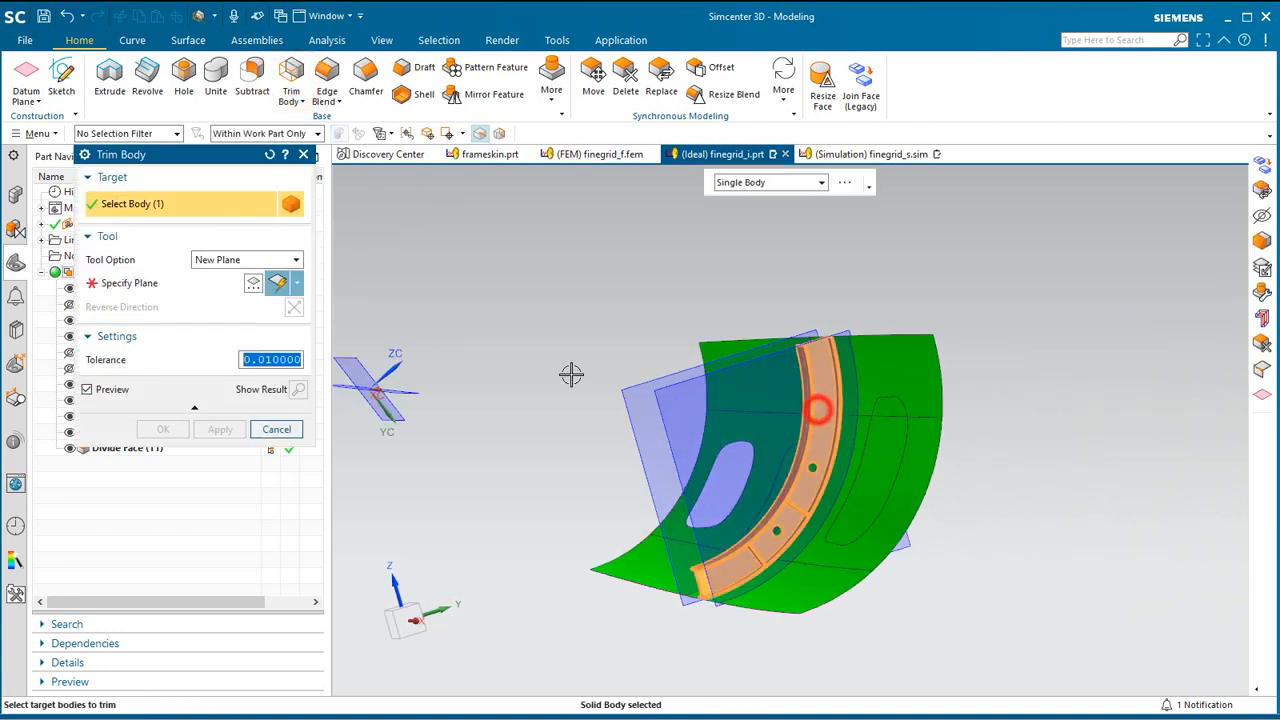
click(140, 284)
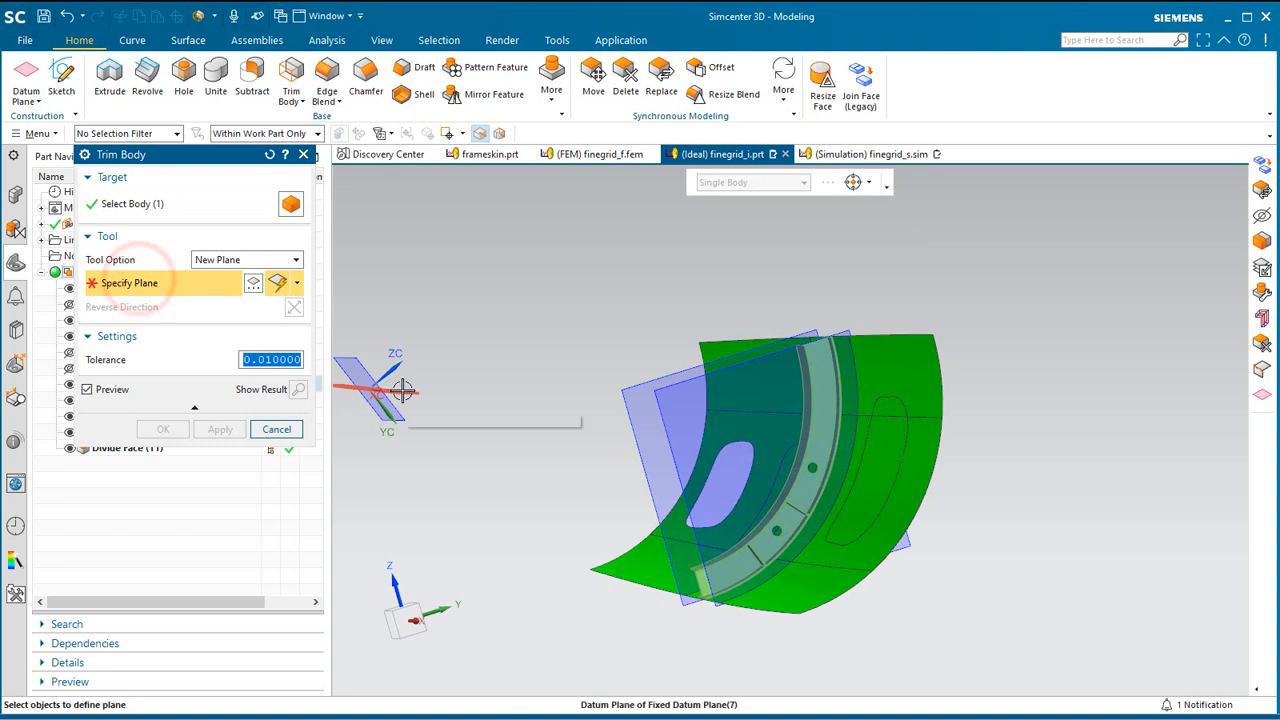
click(395, 388)
click(224, 431)
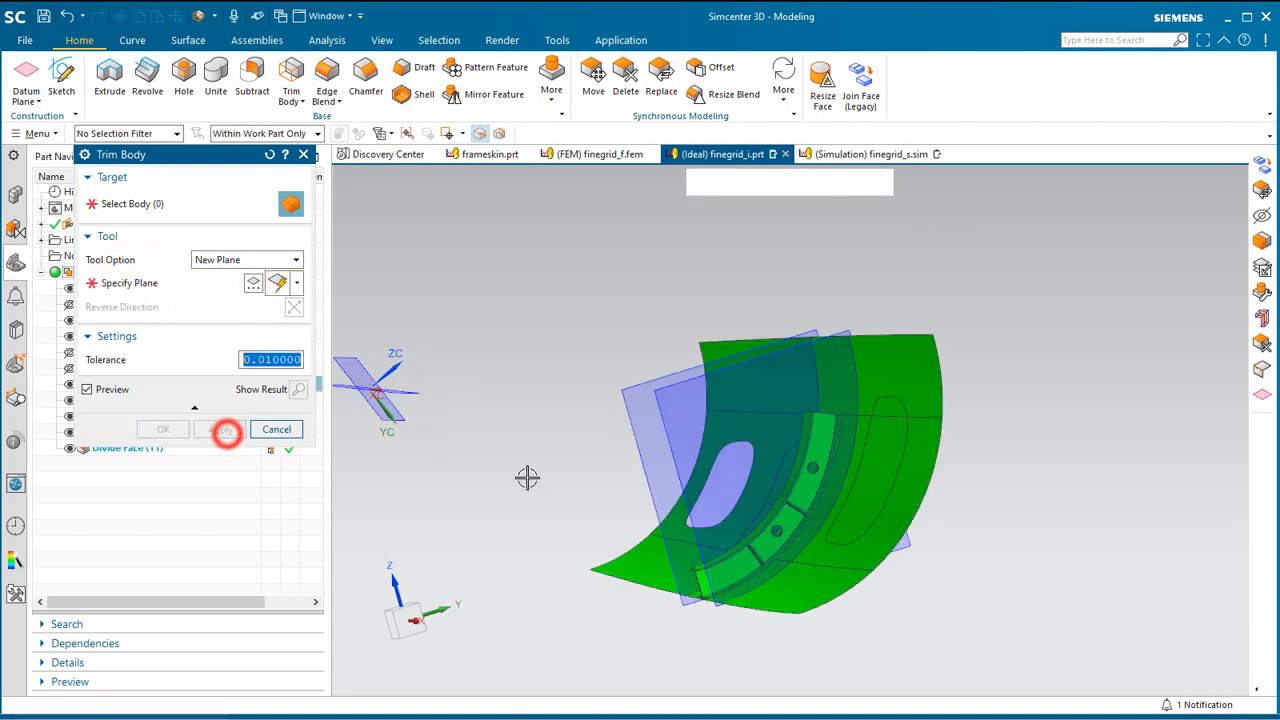
- Trim the lower end off the frame body with the inclined fixed datum plane, reversing the trim direction to keep the middle portion
click(168, 285)
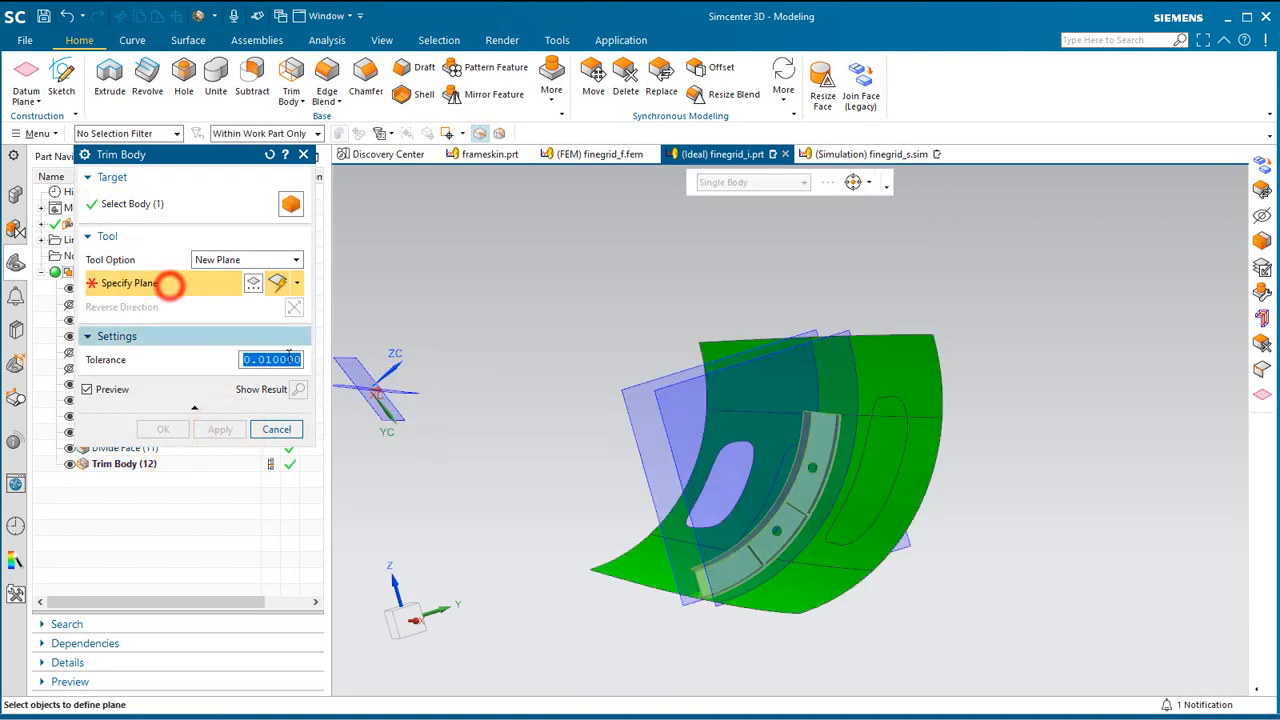
click(358, 366)
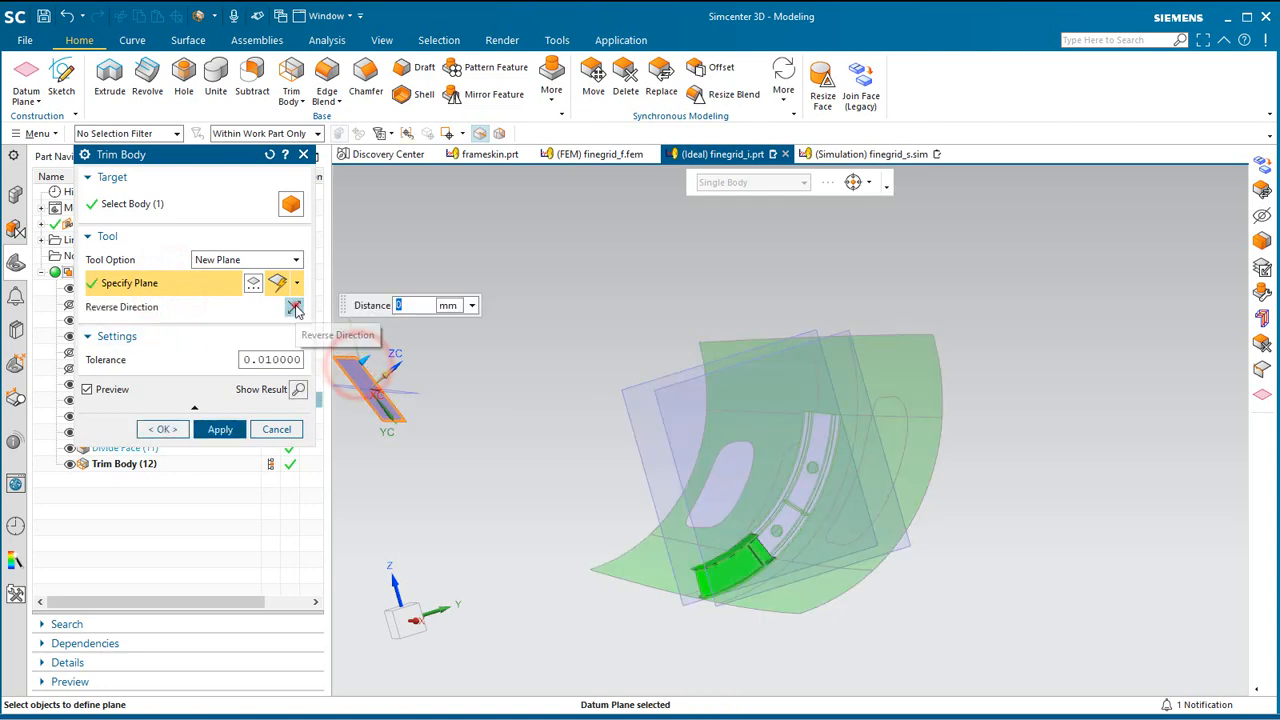
click(294, 307)
click(165, 429)
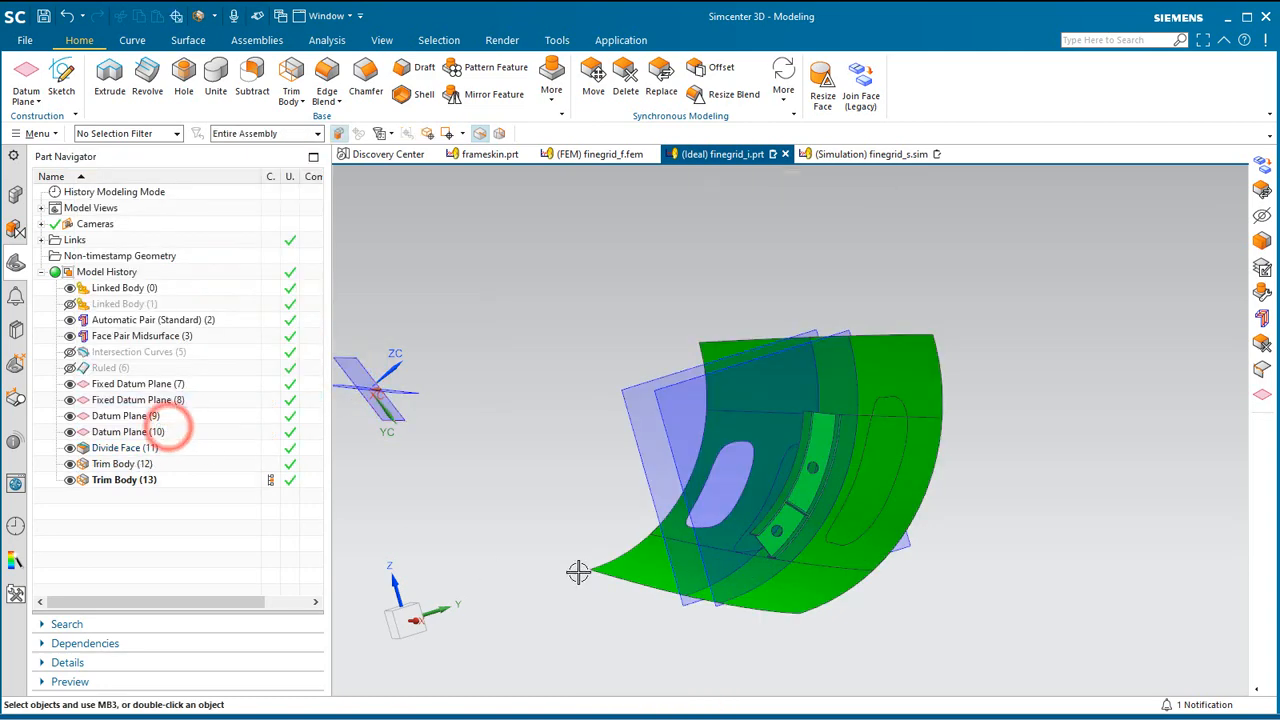
- In the layer settings, make 53 the work layer and turn off layer 52 holding the datum planes
middle_drag(574, 571, 625, 565)
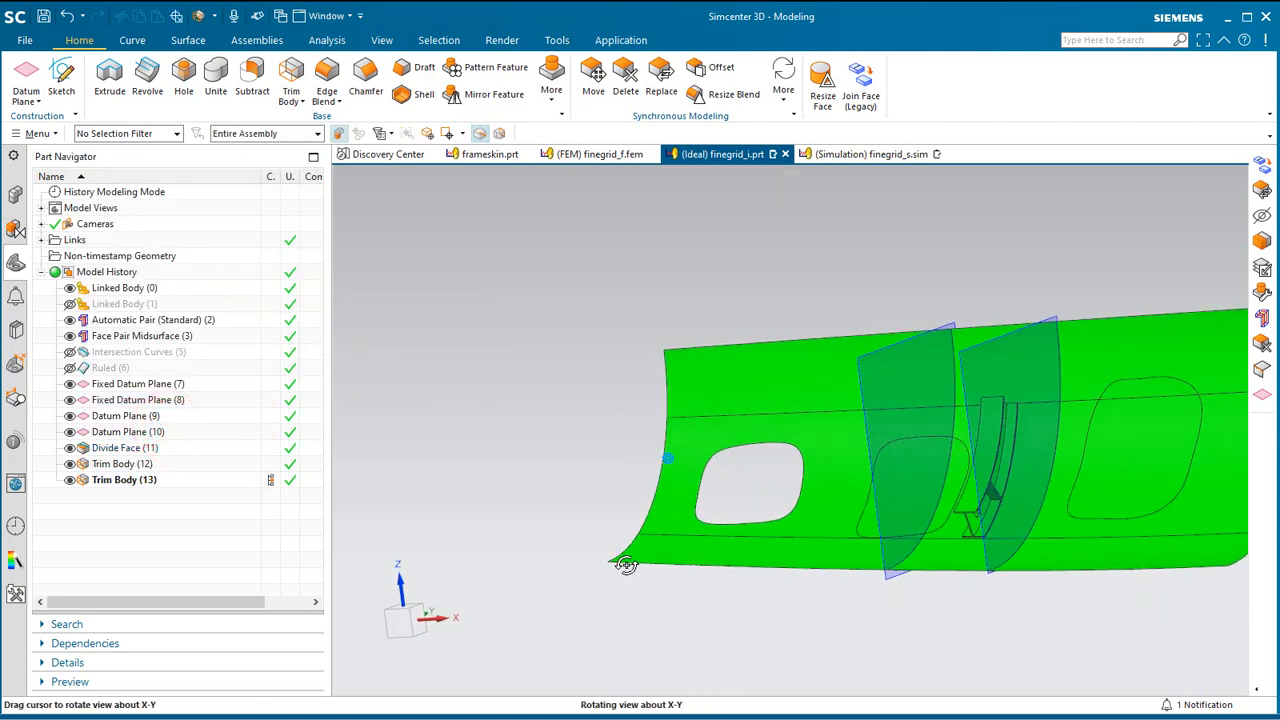
scroll(559, 591, down, 3)
scroll(862, 546, up, 4)
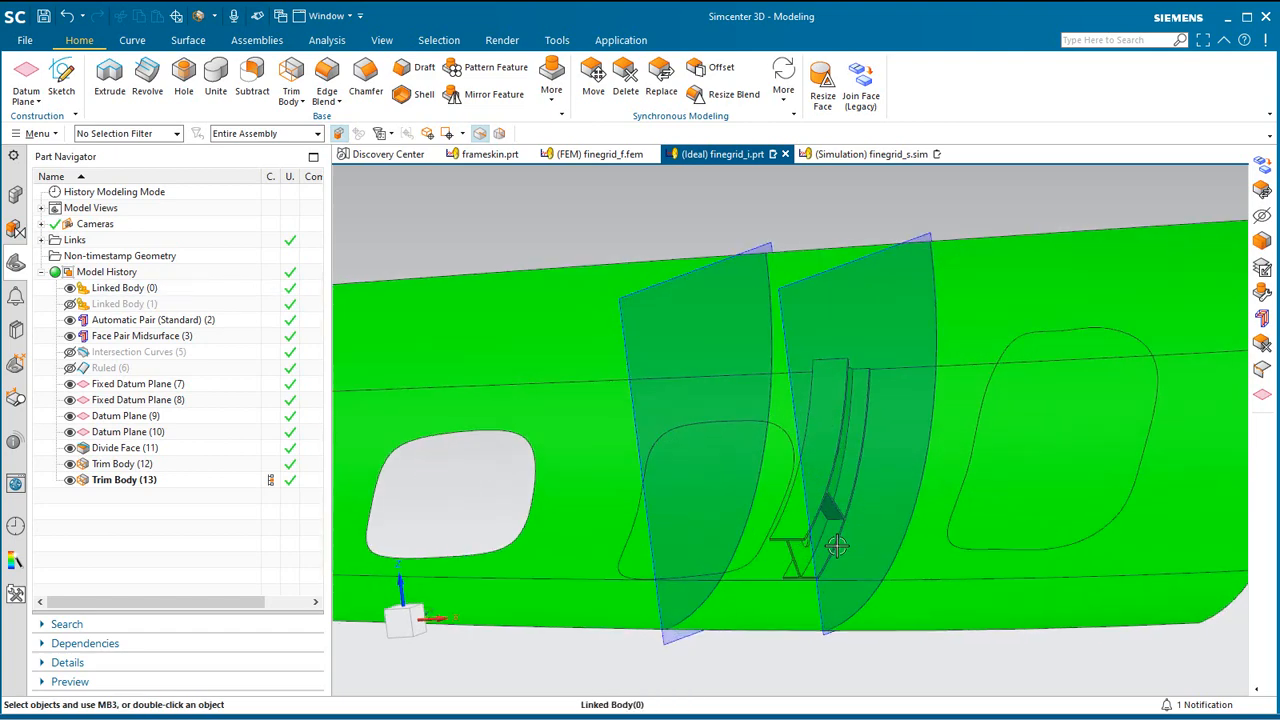
click(34, 134)
click(99, 231)
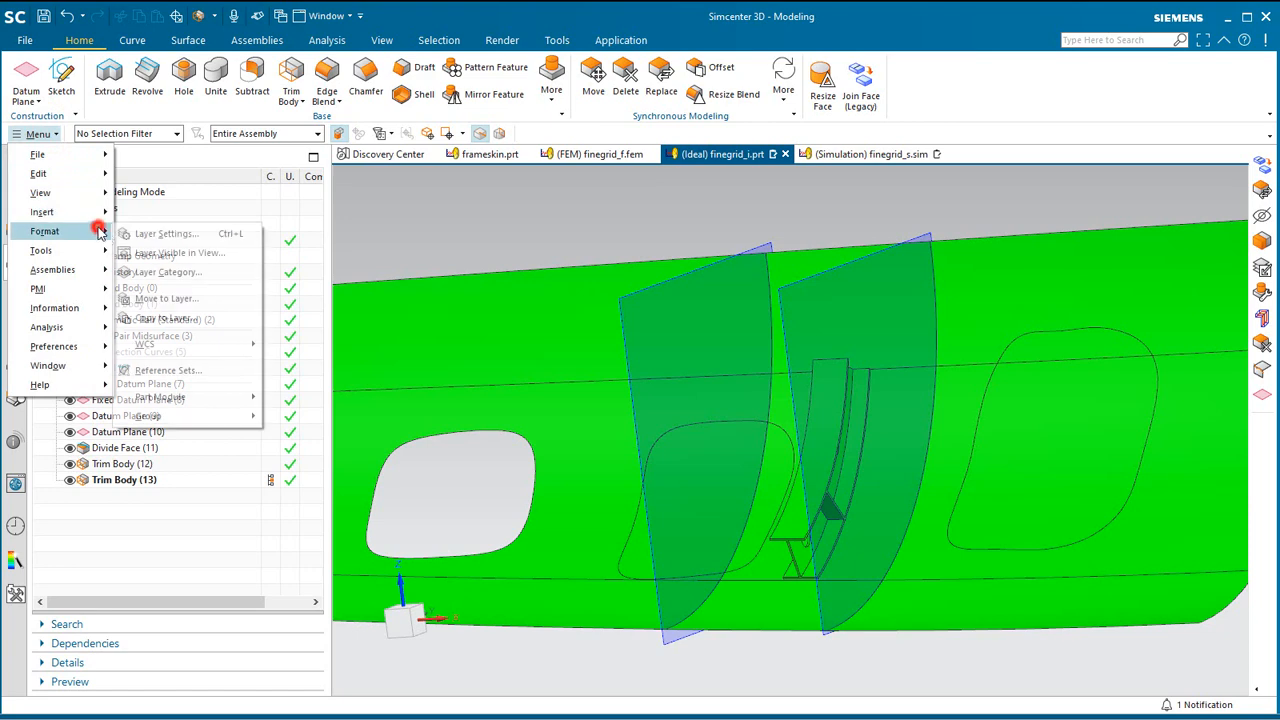
click(160, 233)
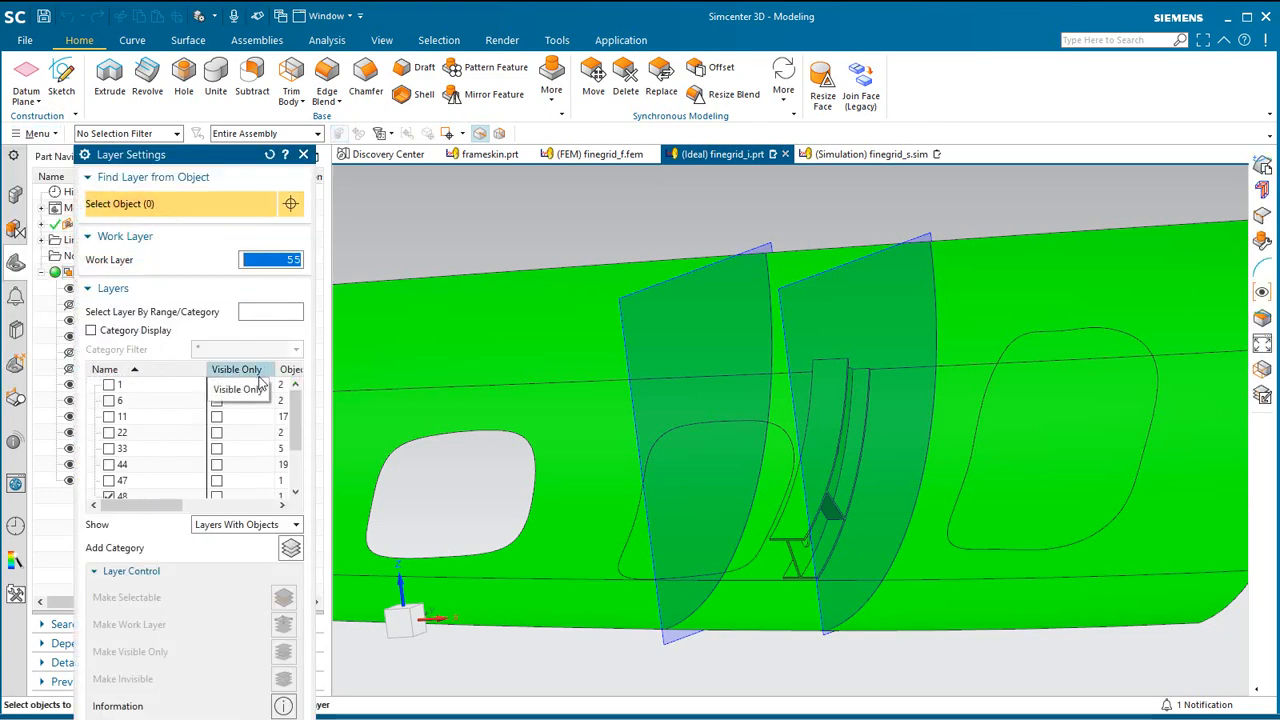
drag(298, 416, 300, 445)
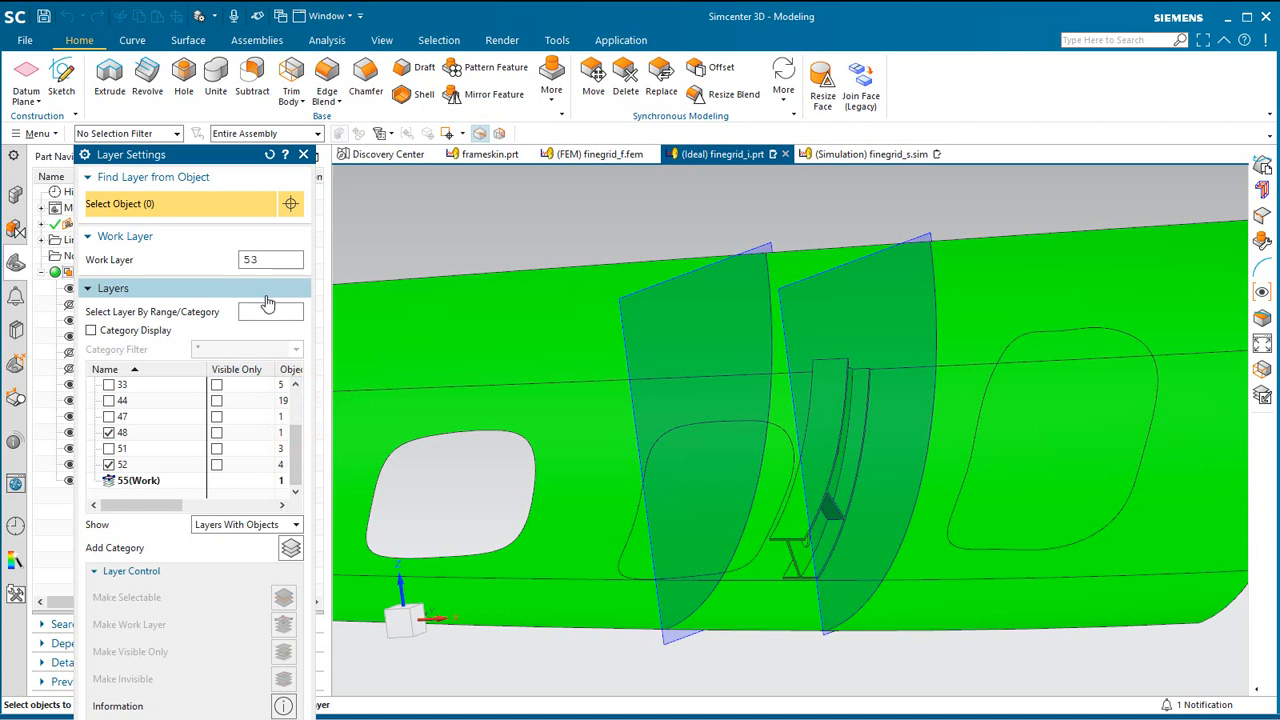
text(53)
key(Return)
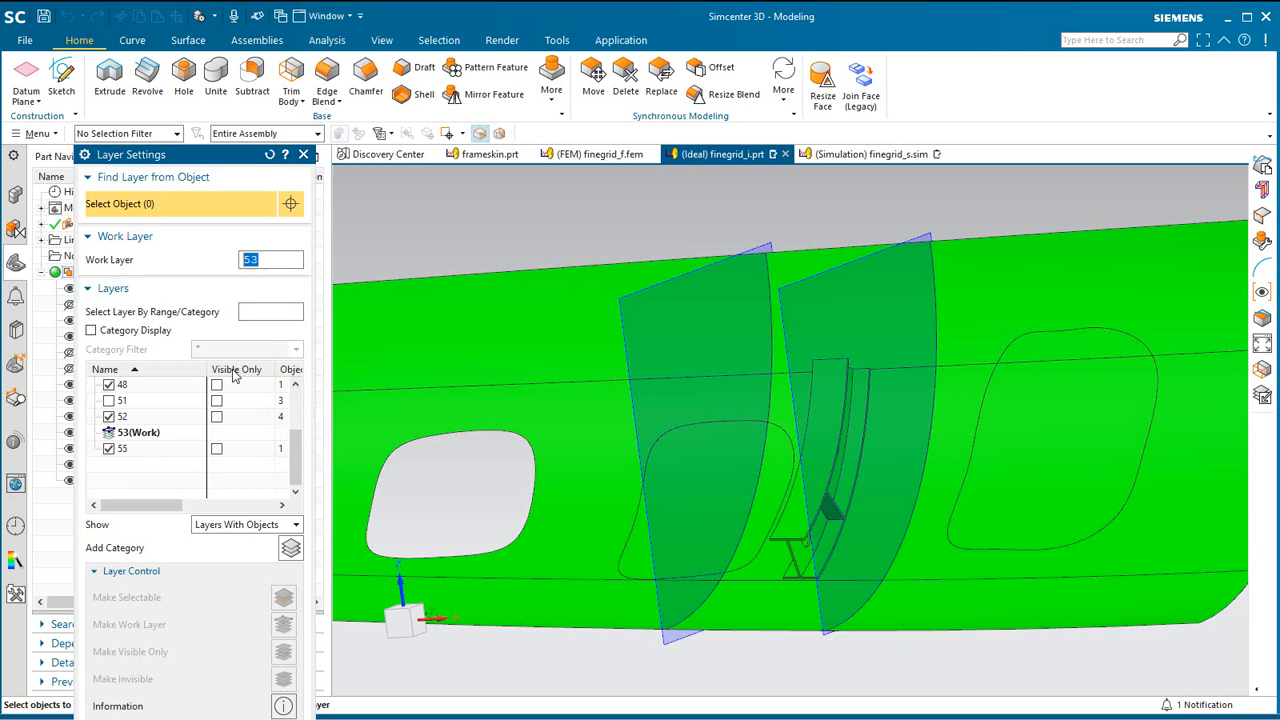
click(108, 416)
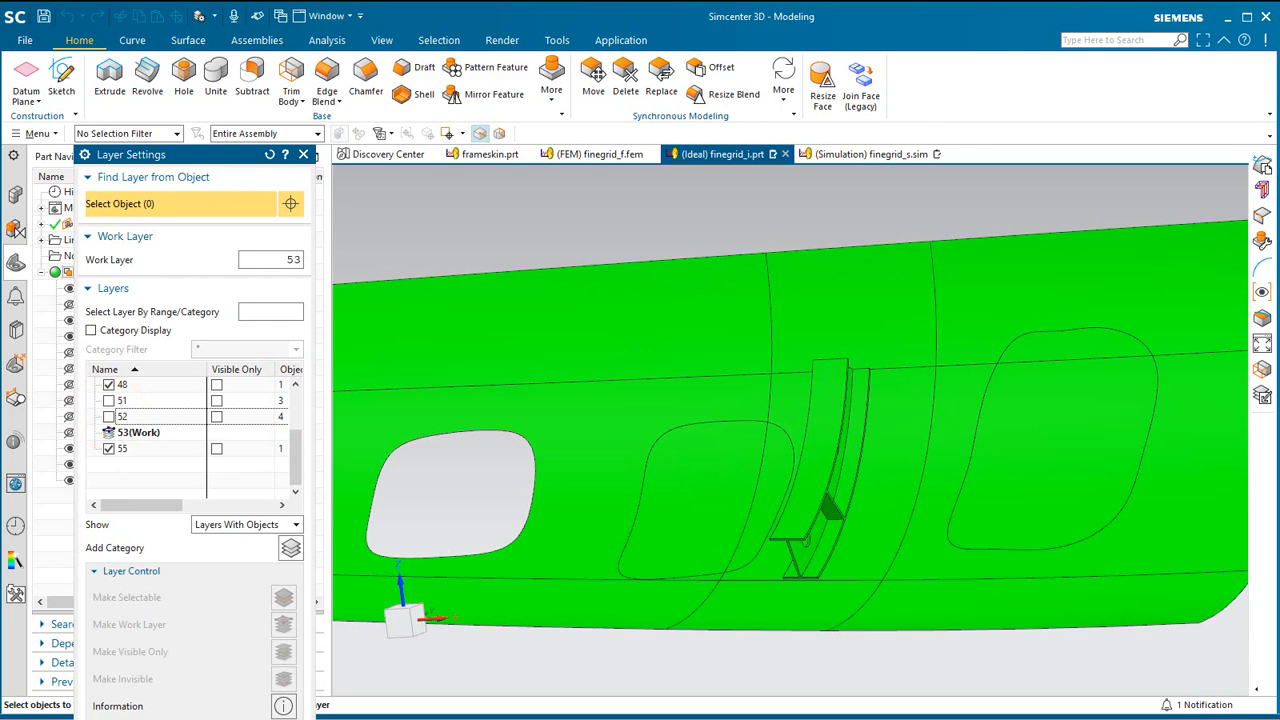
click(285, 718)
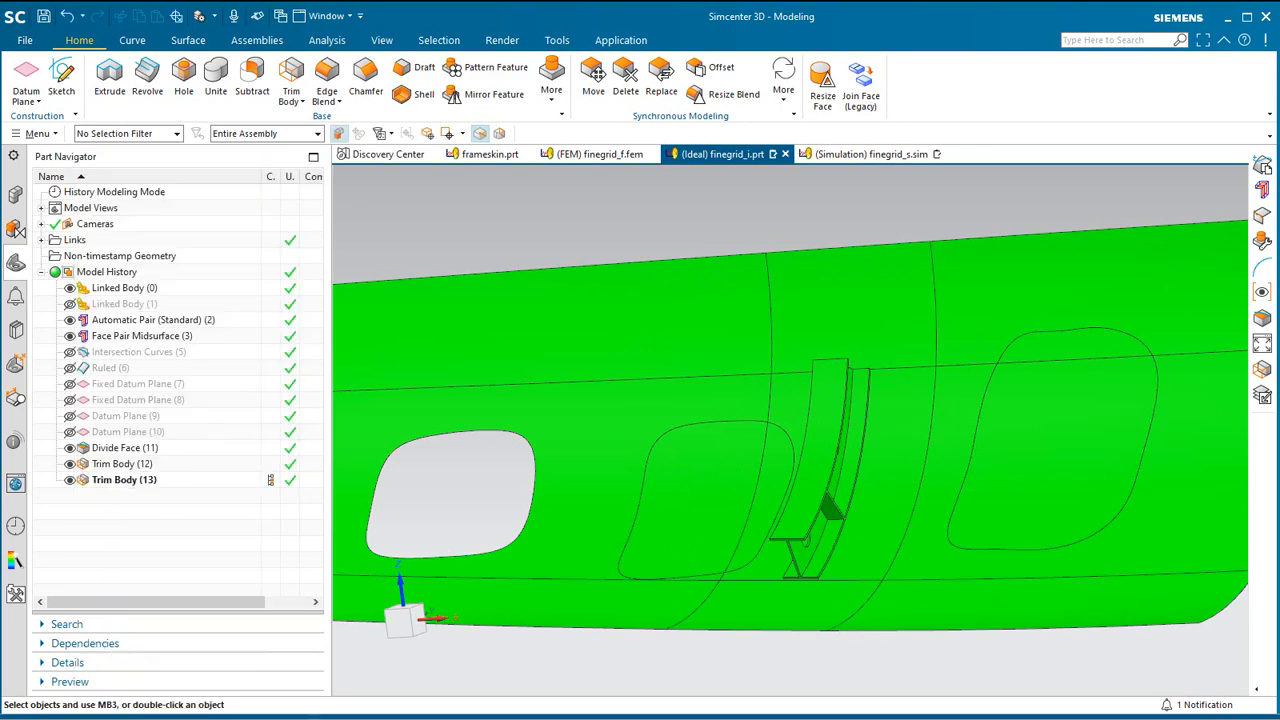
- Extract the single divided skin face behind the trimmed frame as a separate sheet body
click(38, 134)
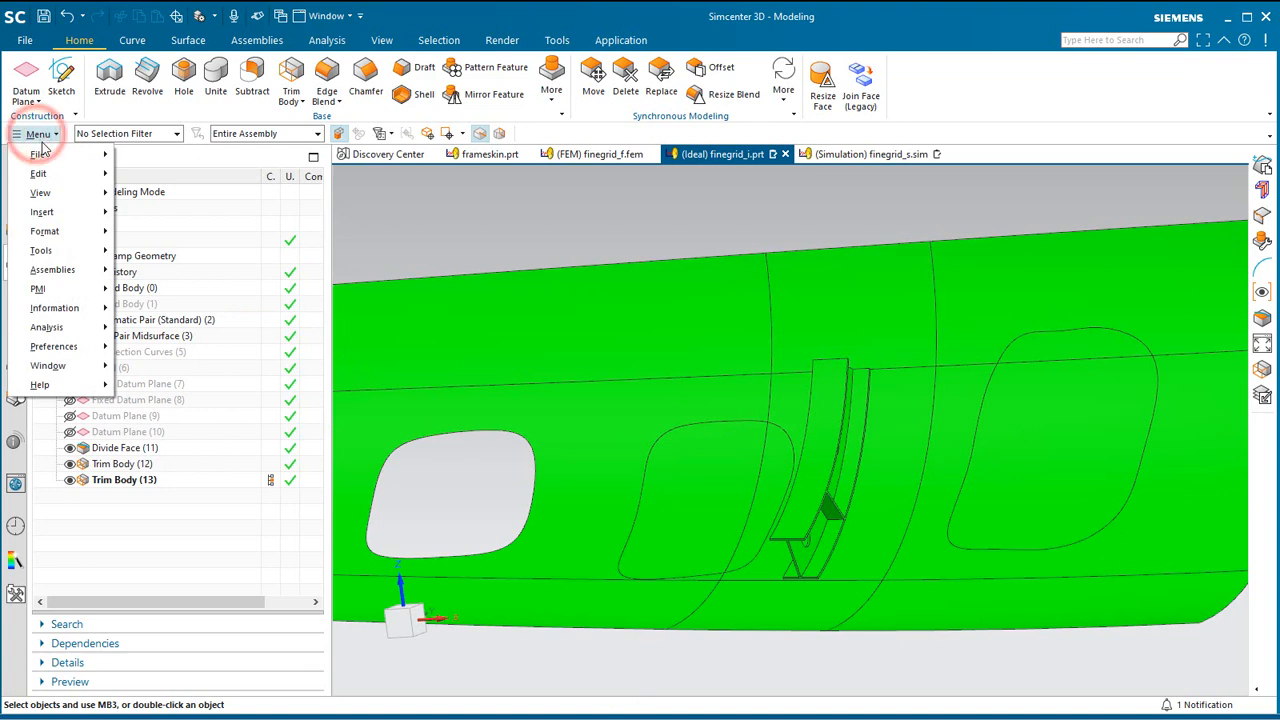
mouse_move(68, 176)
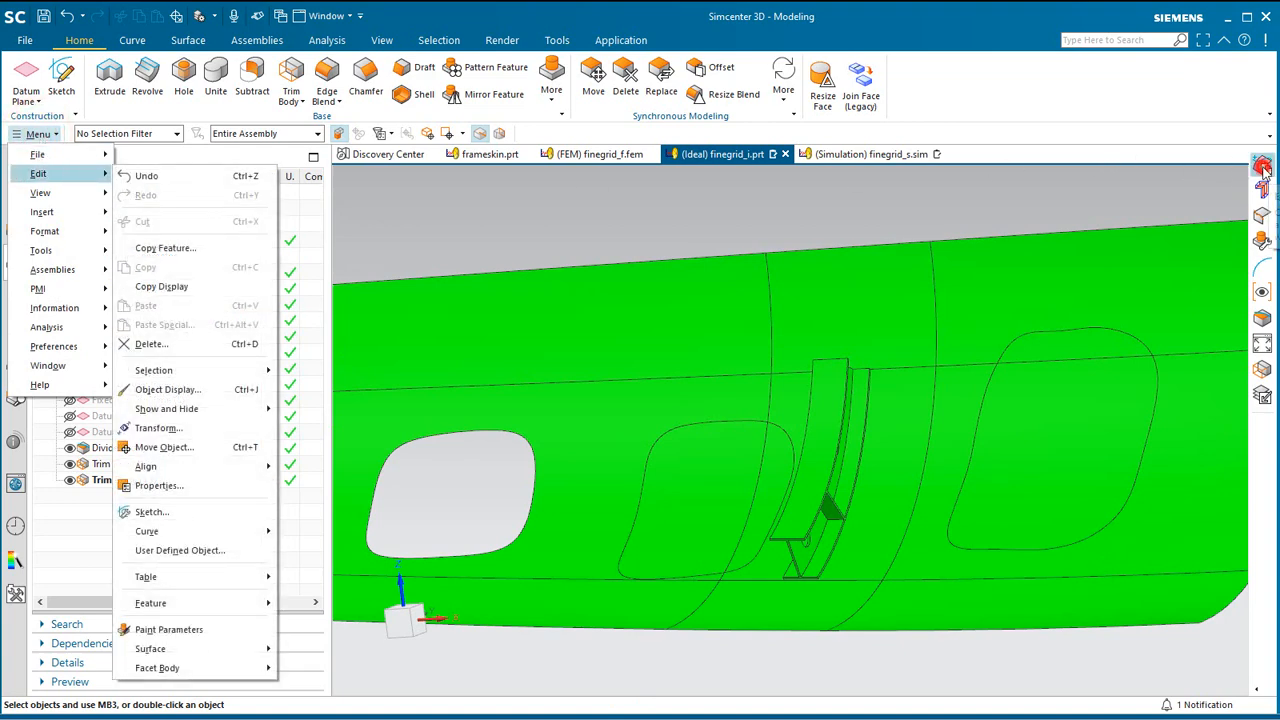
click(1263, 168)
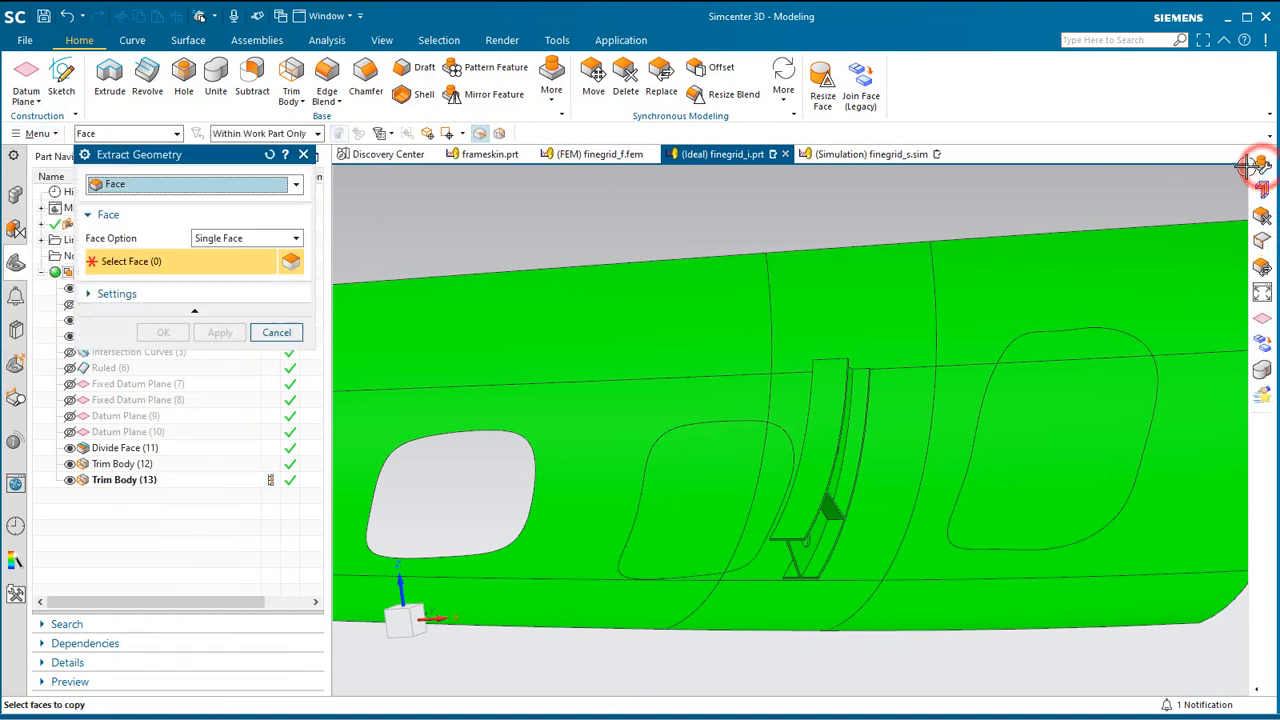
click(790, 424)
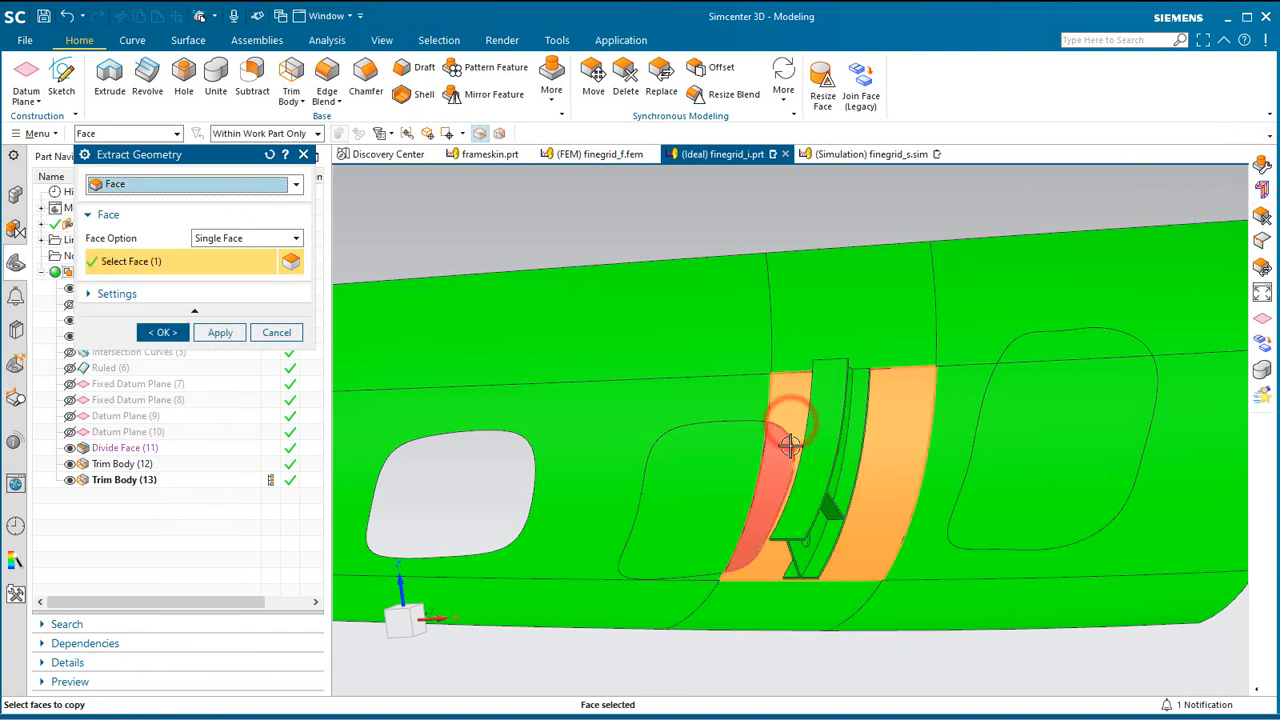
click(160, 332)
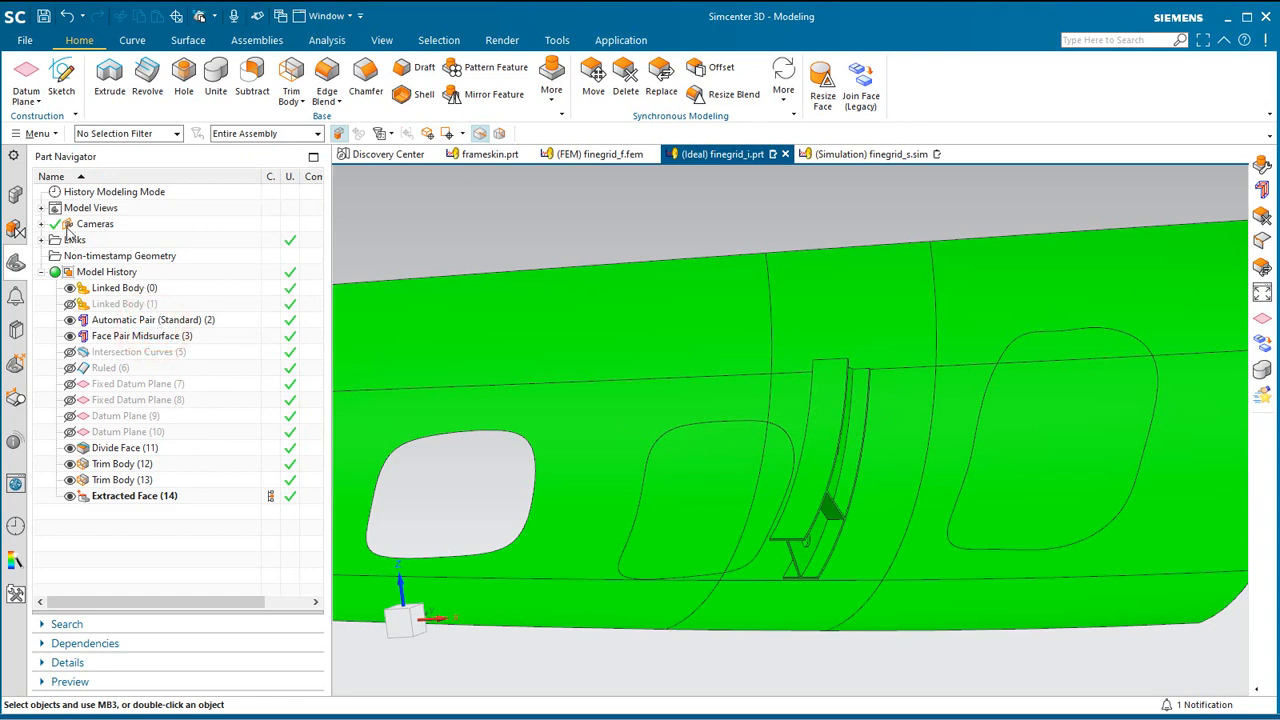
- Turn off layer 48 in the layer settings to hide the full skin and leave only the frame and extracted face
click(37, 134)
click(71, 231)
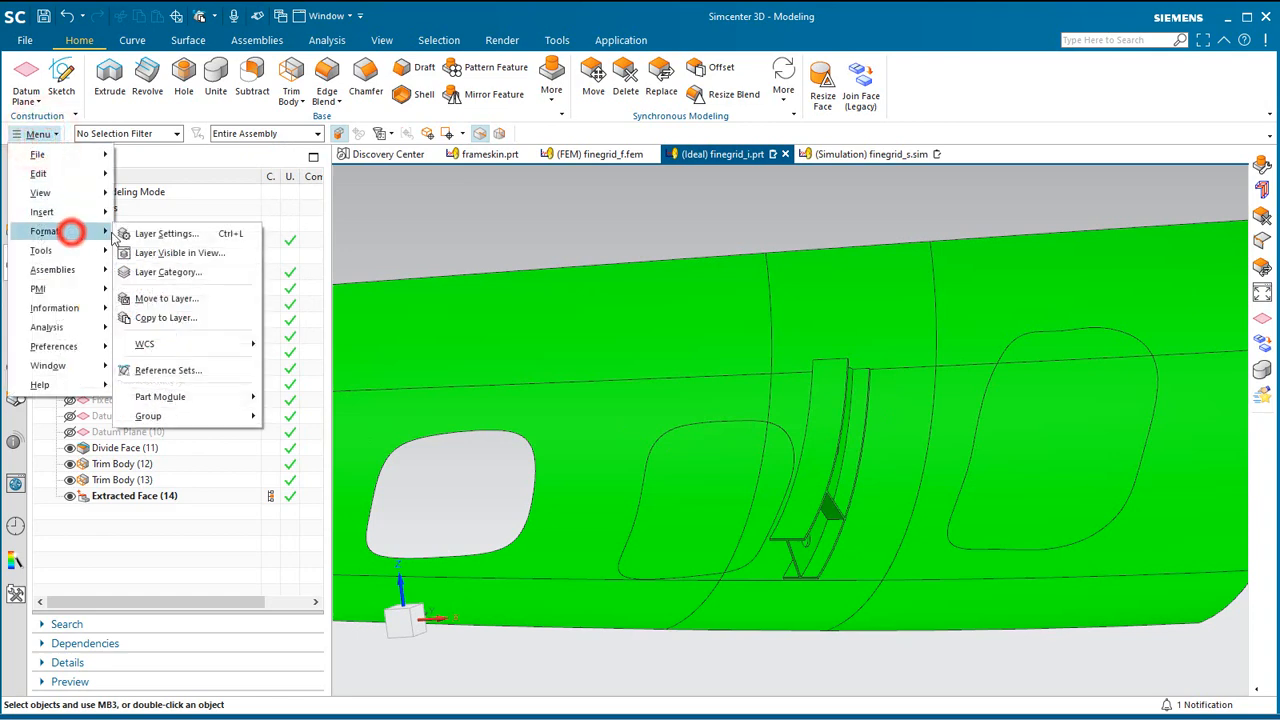
click(131, 235)
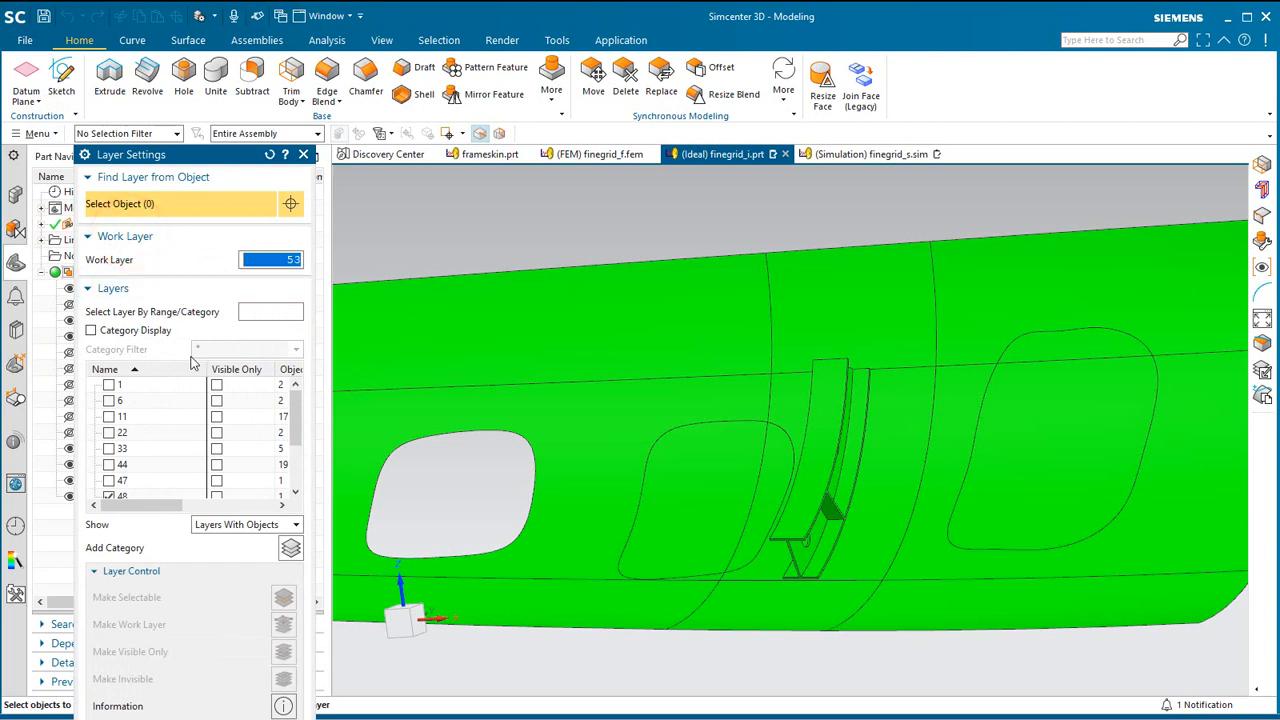
click(109, 449)
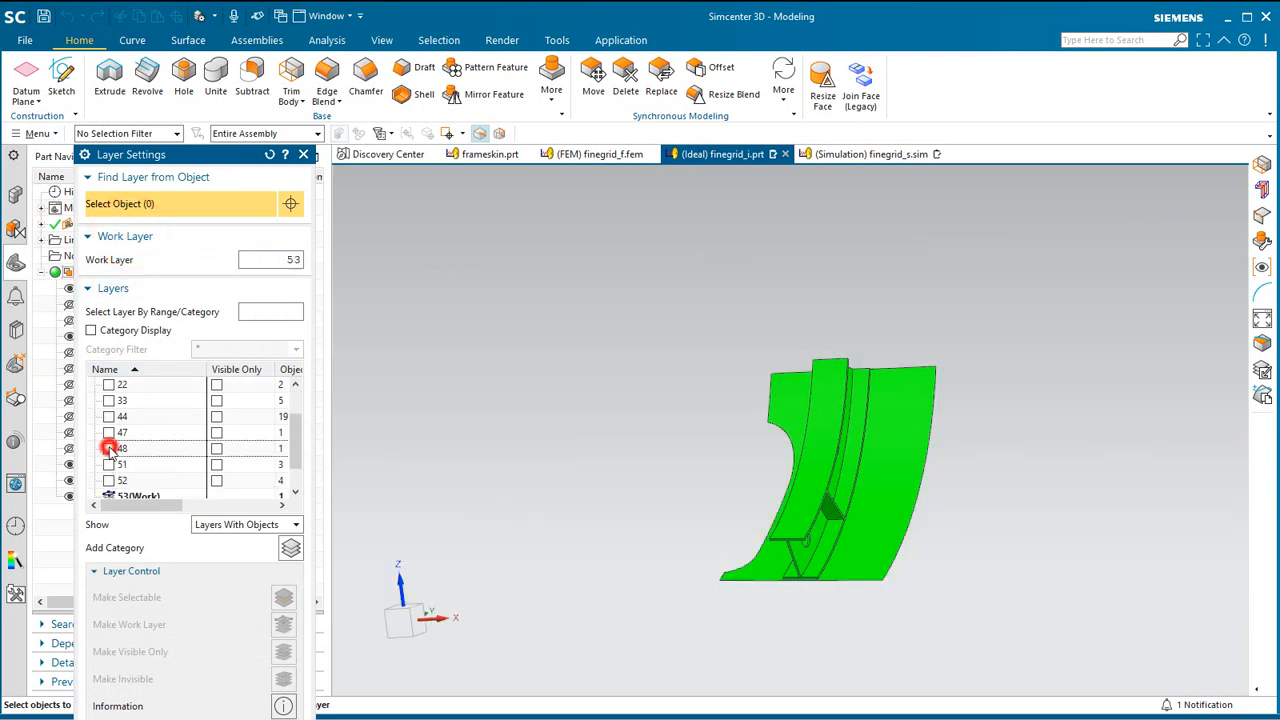
click(283, 719)
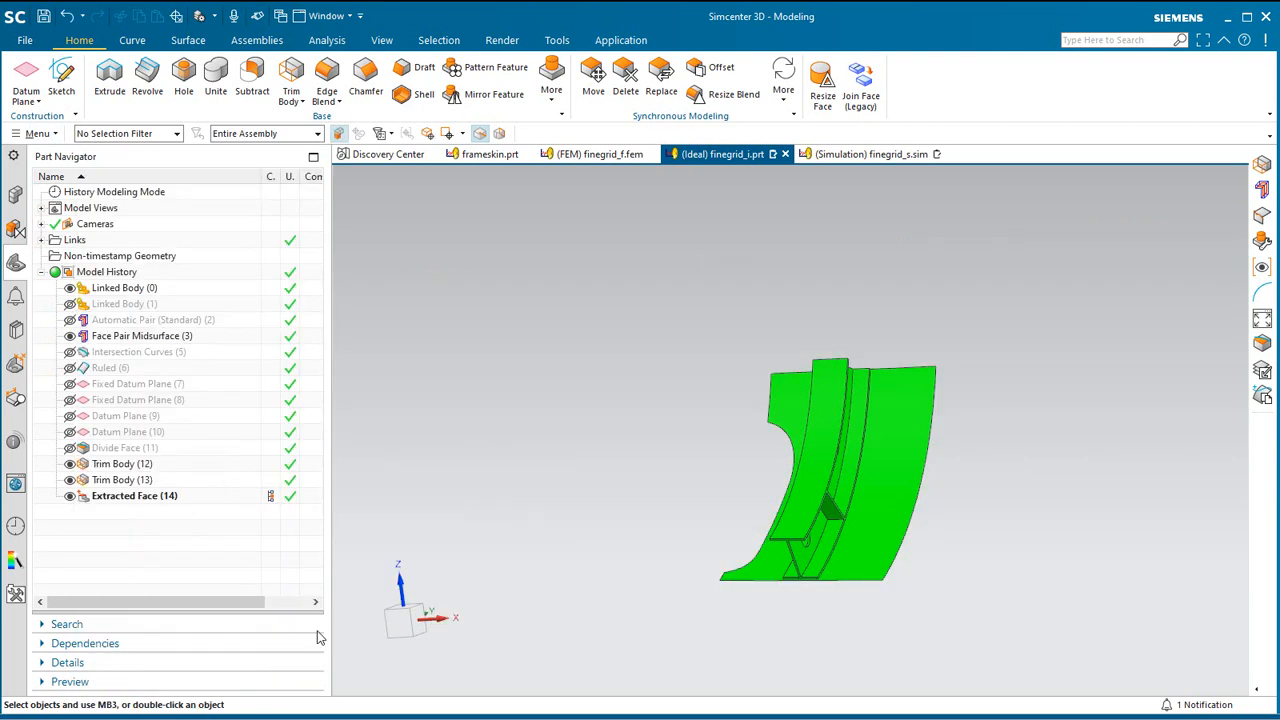
- Trim the extracted skin sheet with a new plane on the +X side face of the frame, at 0 mm distance
click(289, 80)
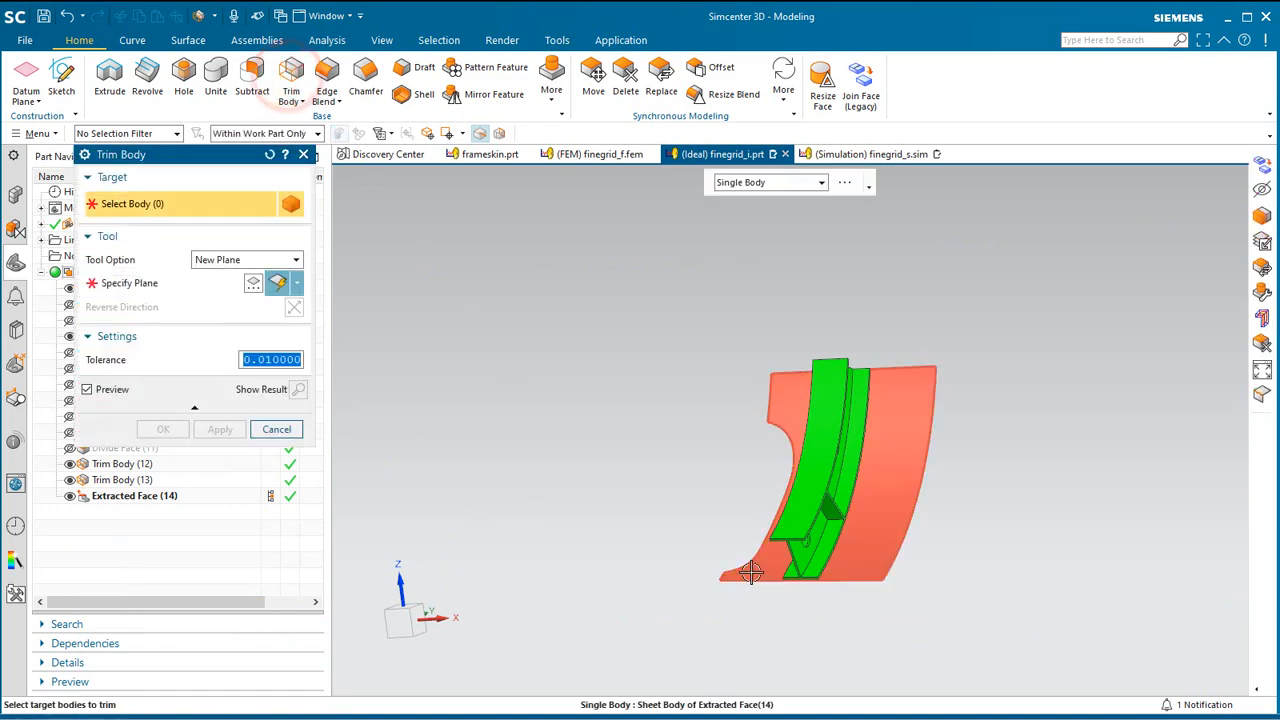
click(750, 572)
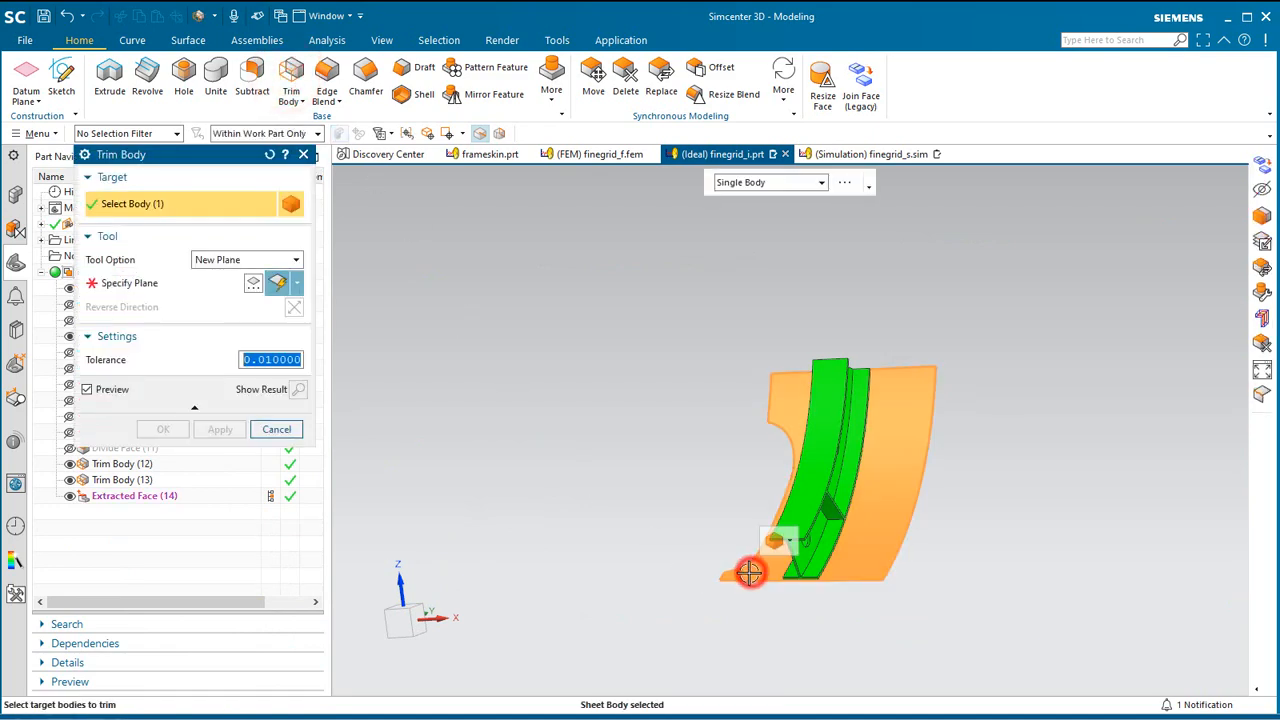
click(128, 285)
scroll(834, 555, up, 5)
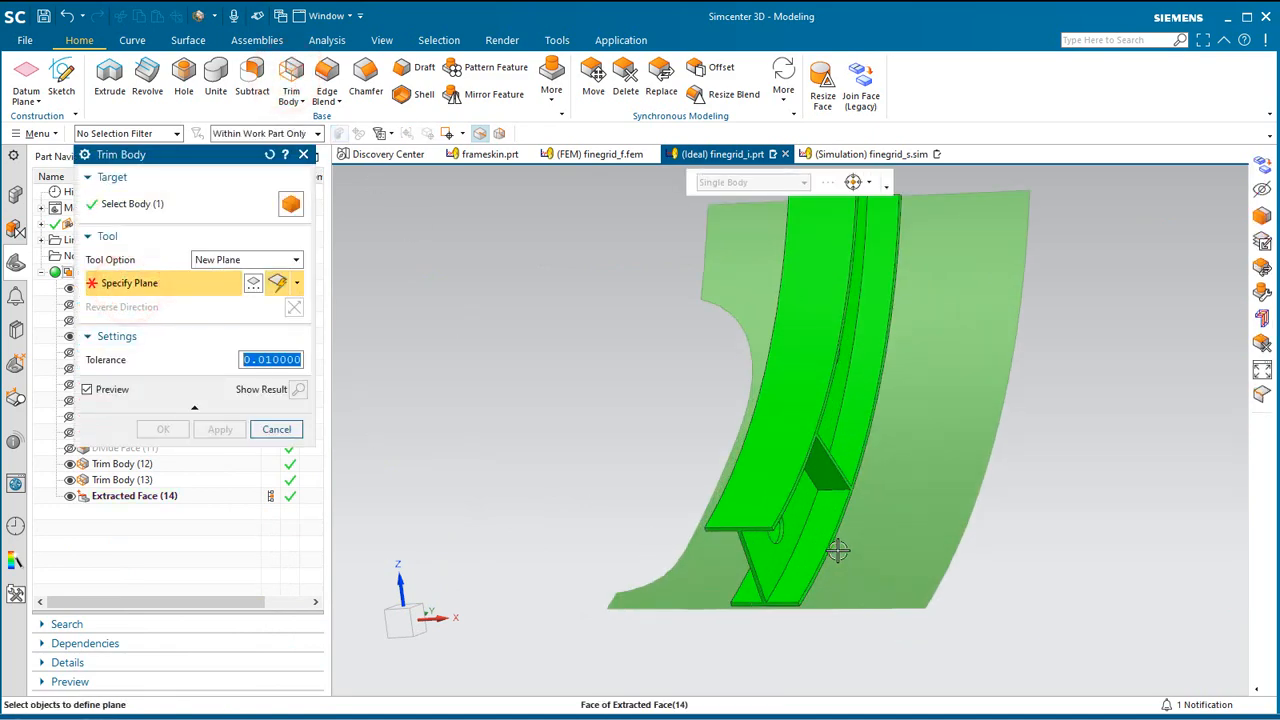
click(812, 598)
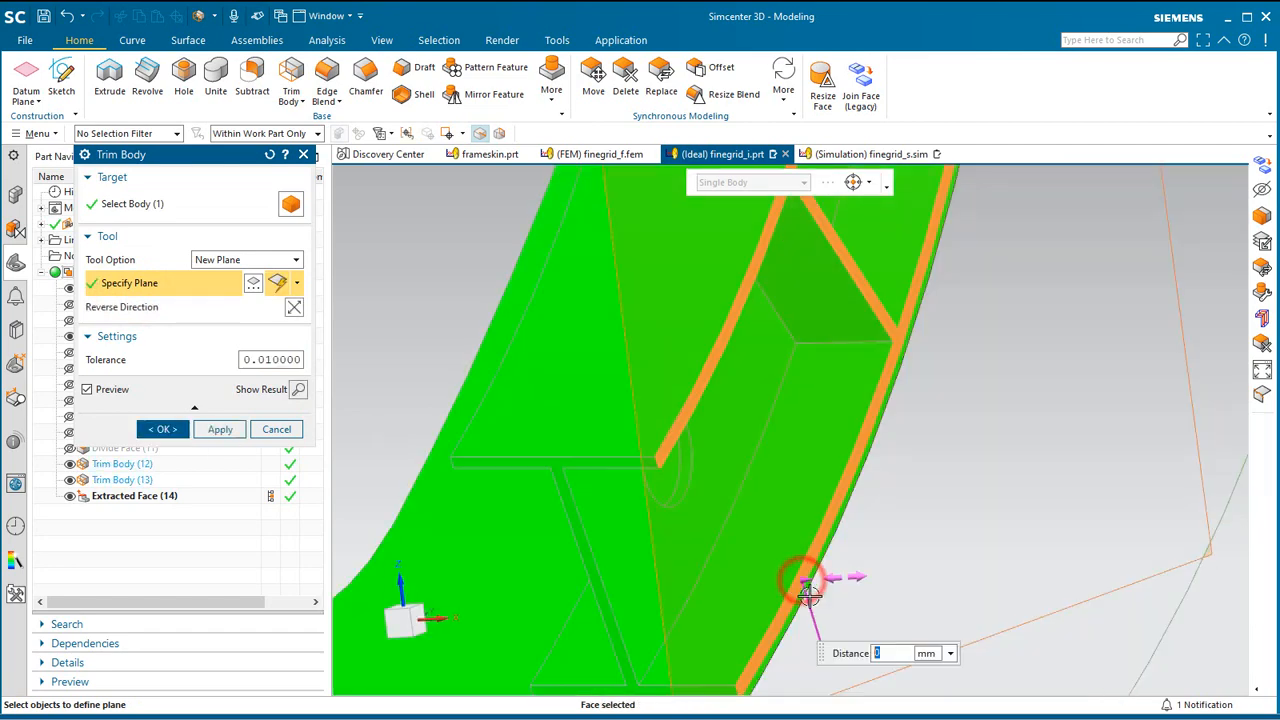
click(218, 429)
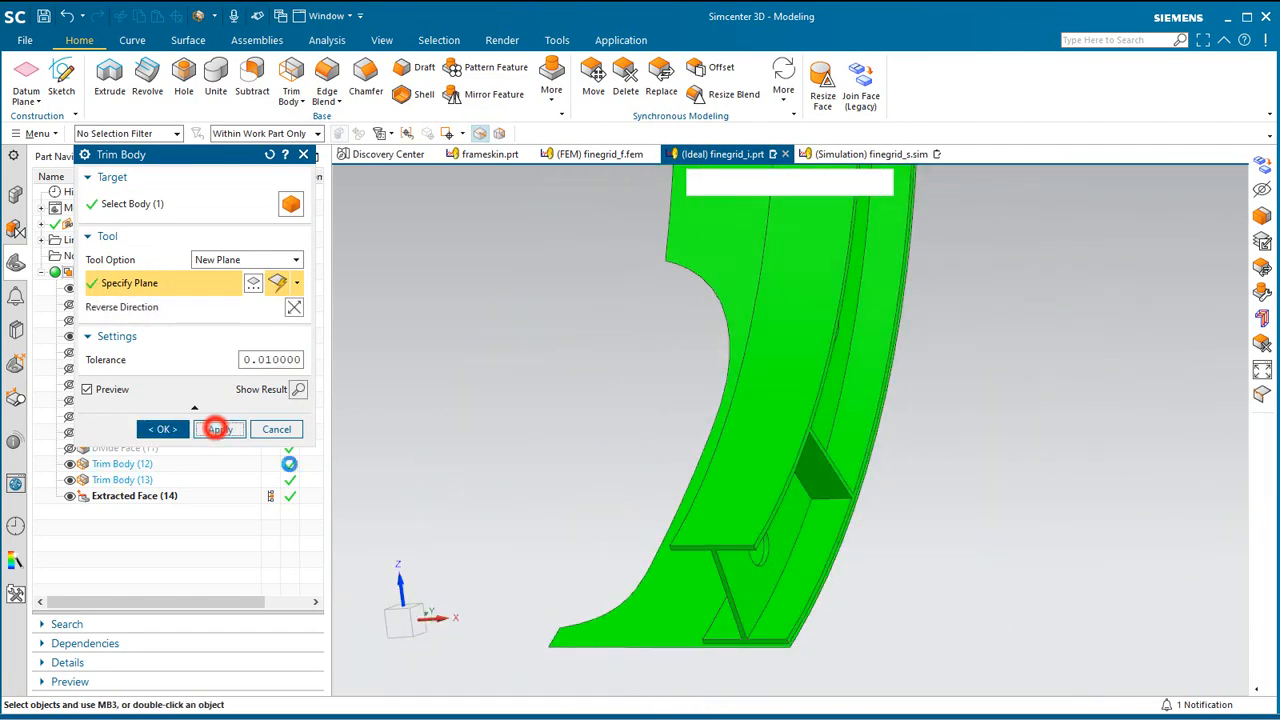
- Trim the extracted skin sheet with a new plane on the -X side face of the frame's skin-side flange
click(666, 616)
middle_drag(666, 616, 720, 560)
click(170, 292)
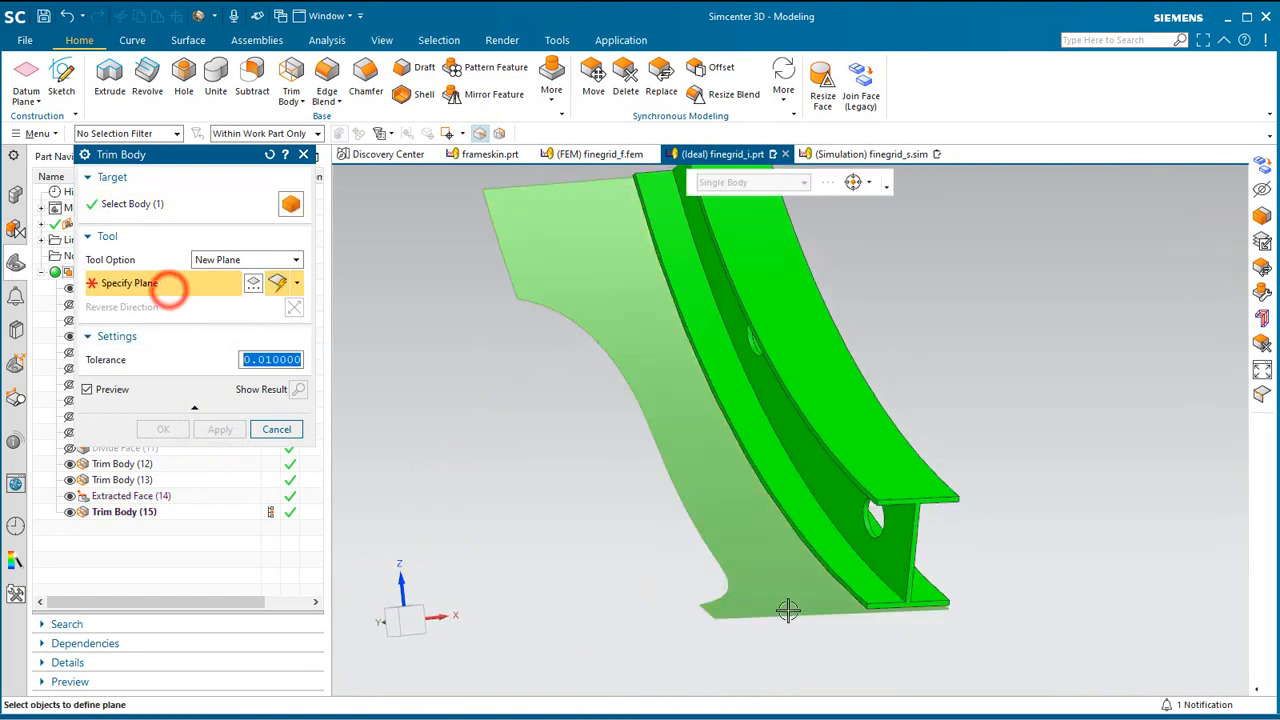
scroll(857, 598, up, 3)
click(878, 557)
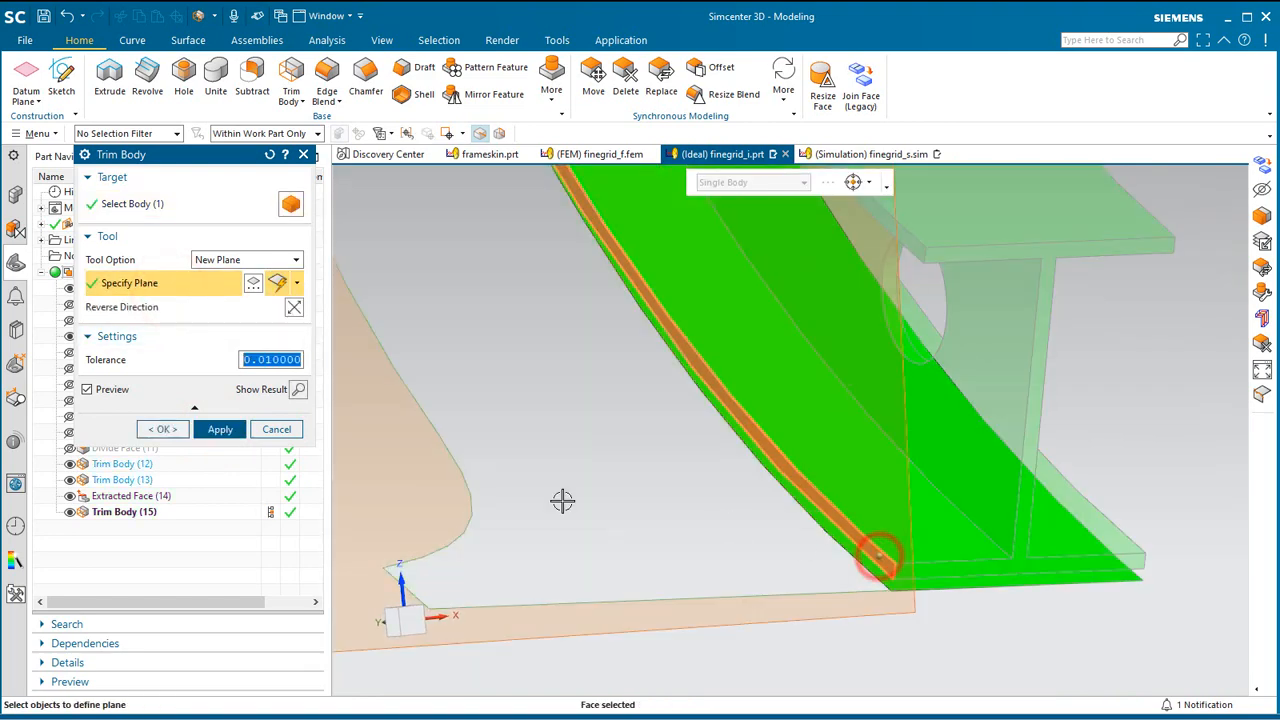
click(166, 430)
scroll(903, 677, down, 8)
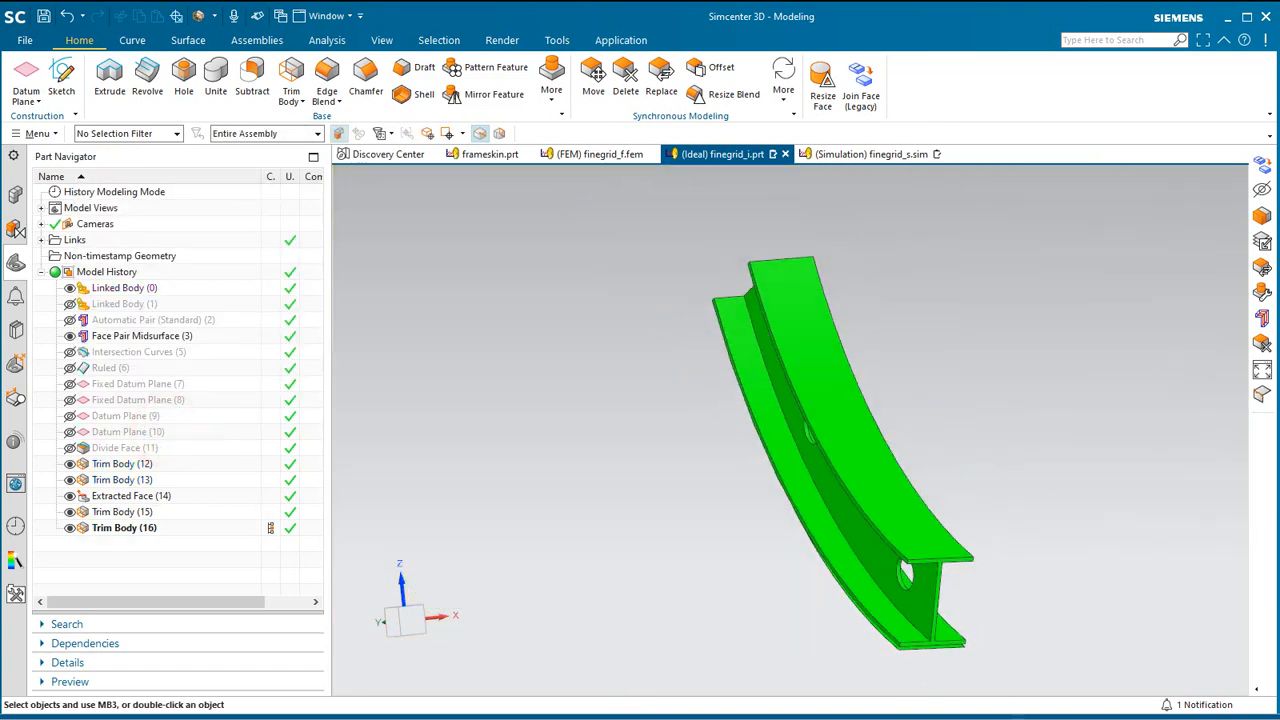
- Make 55 the work layer in the layer settings
click(37, 133)
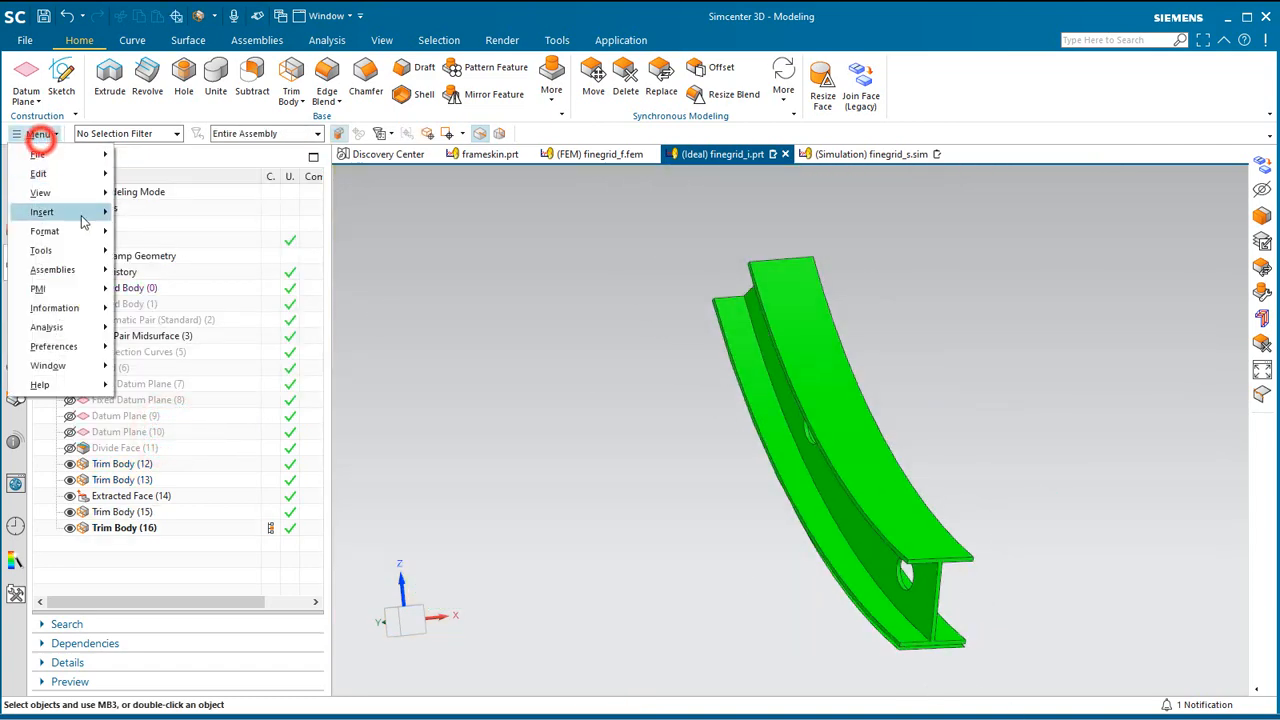
mouse_move(75, 231)
click(152, 233)
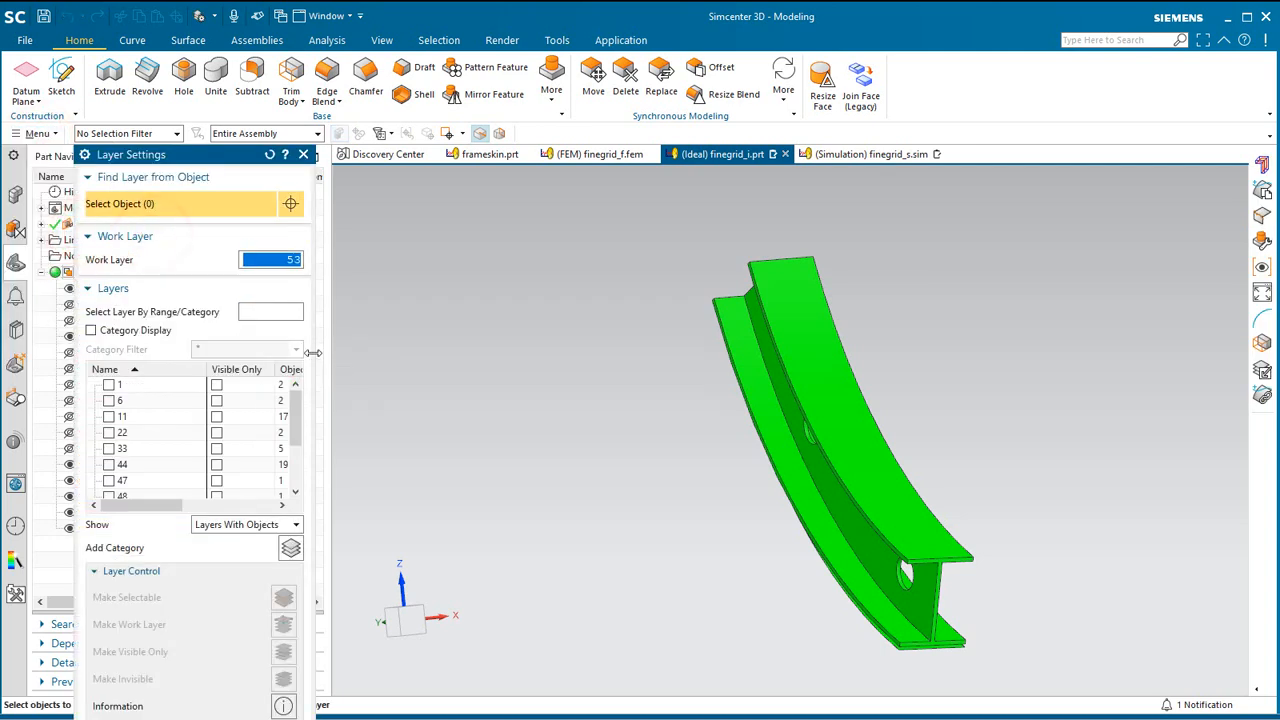
click(300, 405)
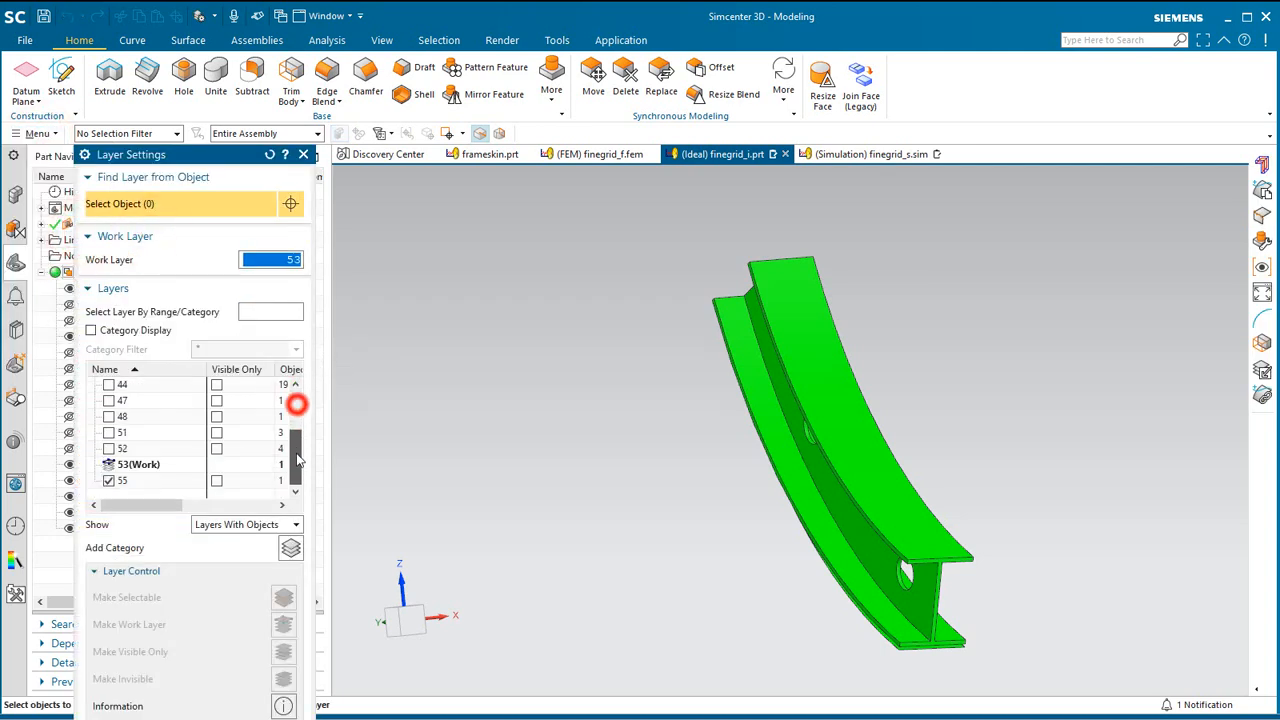
right_click(133, 483)
click(149, 488)
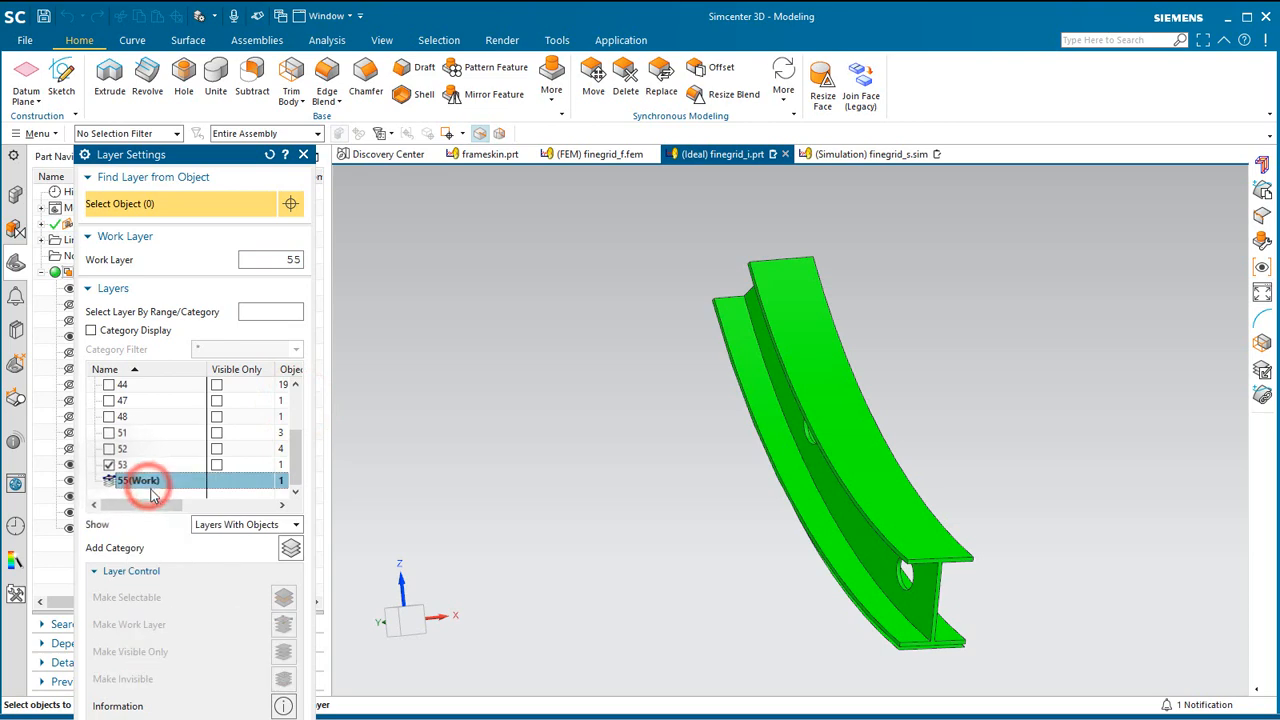
key(Escape)
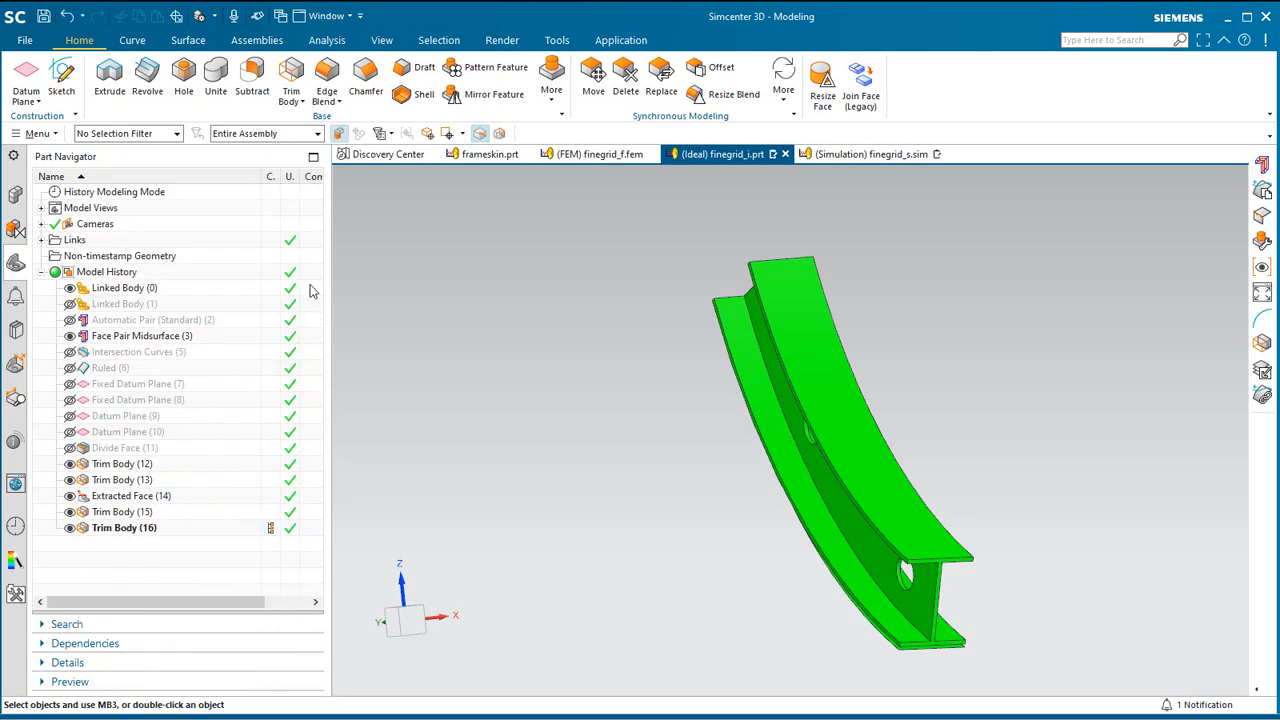
- Start a Midsurface by Face Pairs on the trimmed frame solid and automatically create its face pairs with the Progressive strategy
click(188, 40)
click(524, 80)
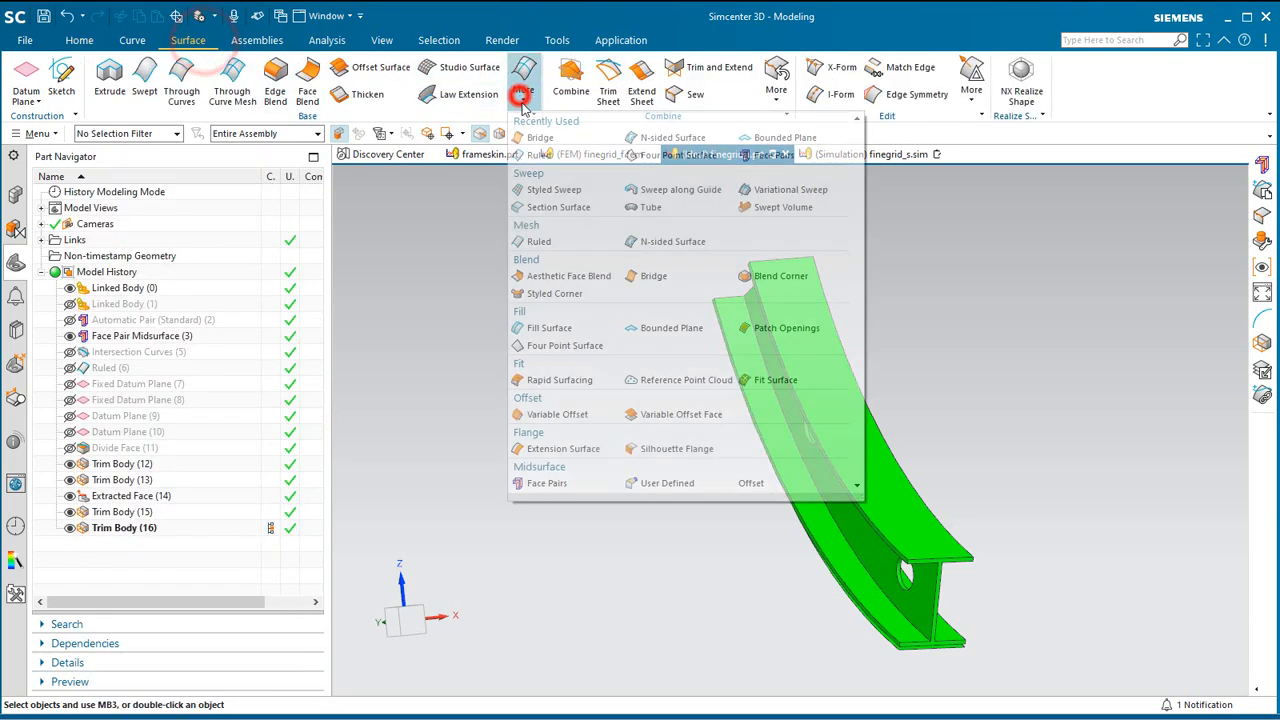
click(545, 482)
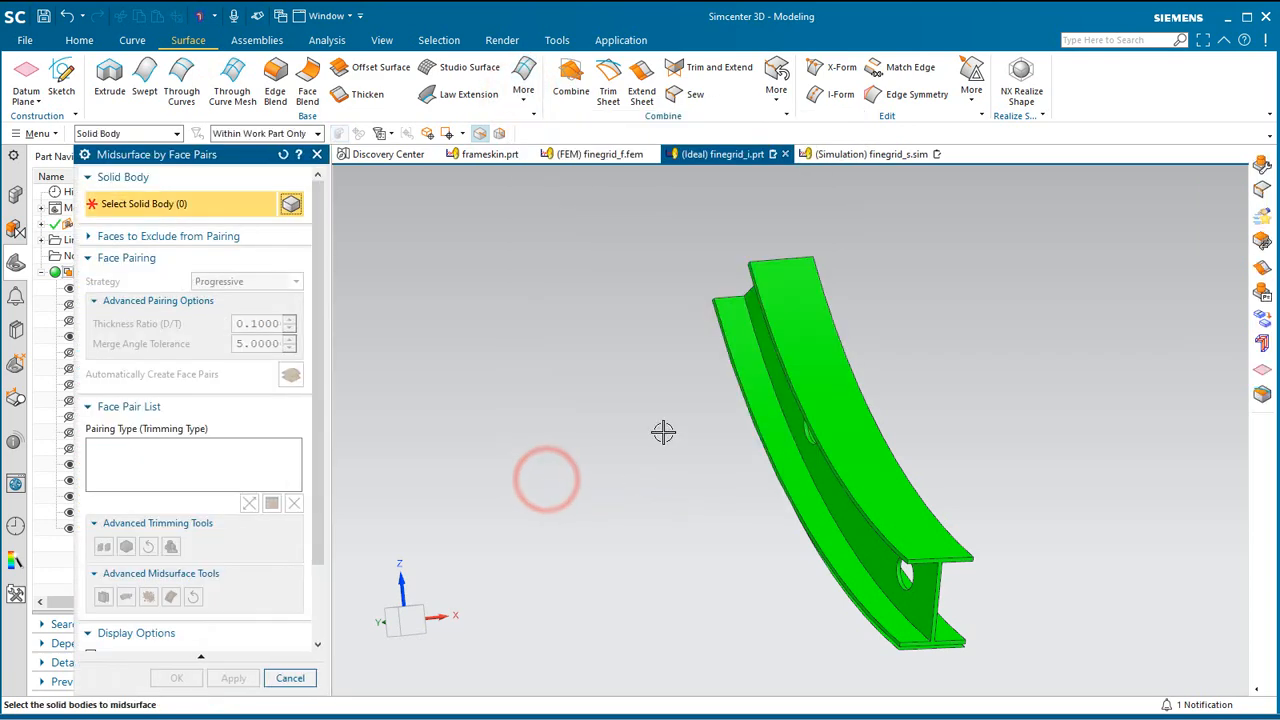
click(799, 441)
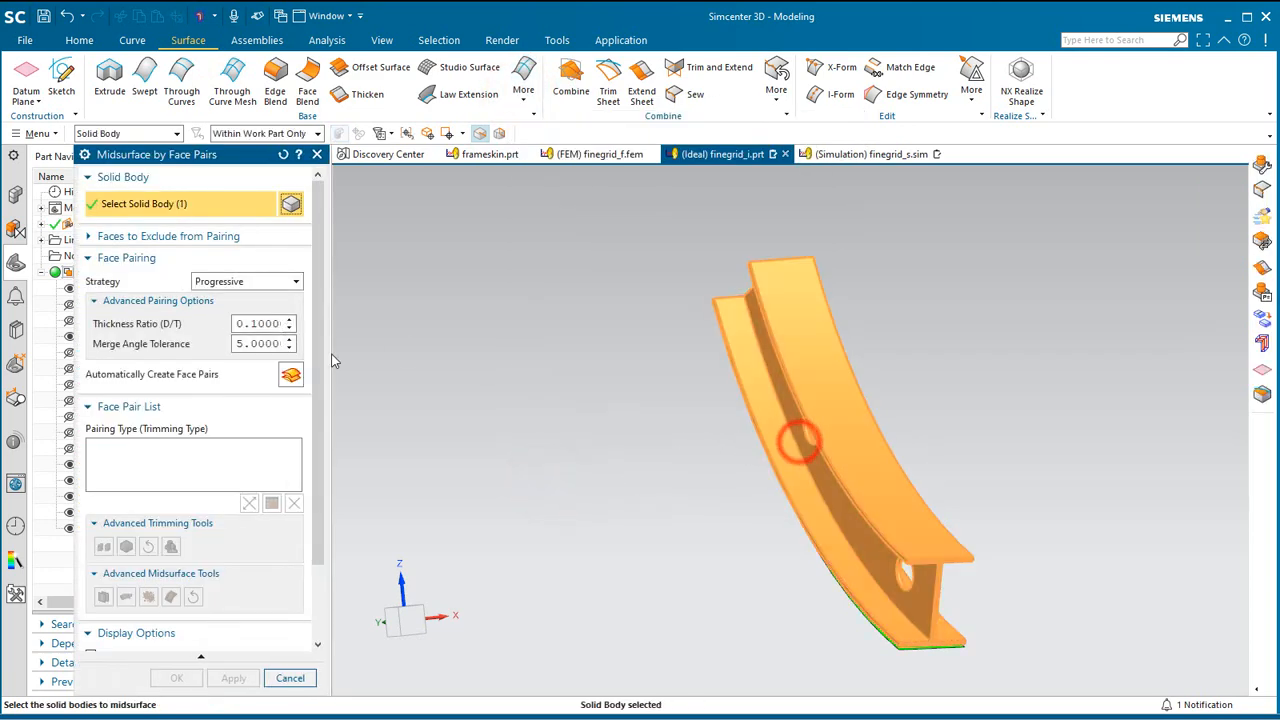
click(290, 374)
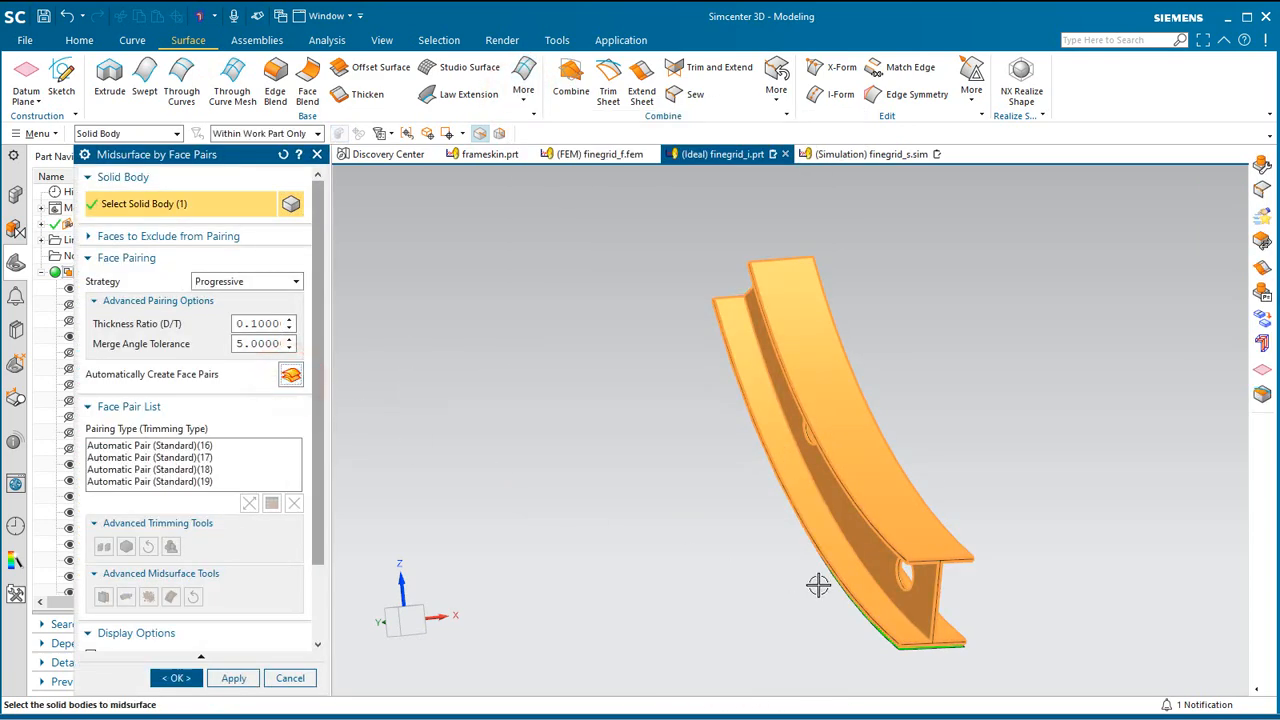
middle_drag(811, 578, 687, 540)
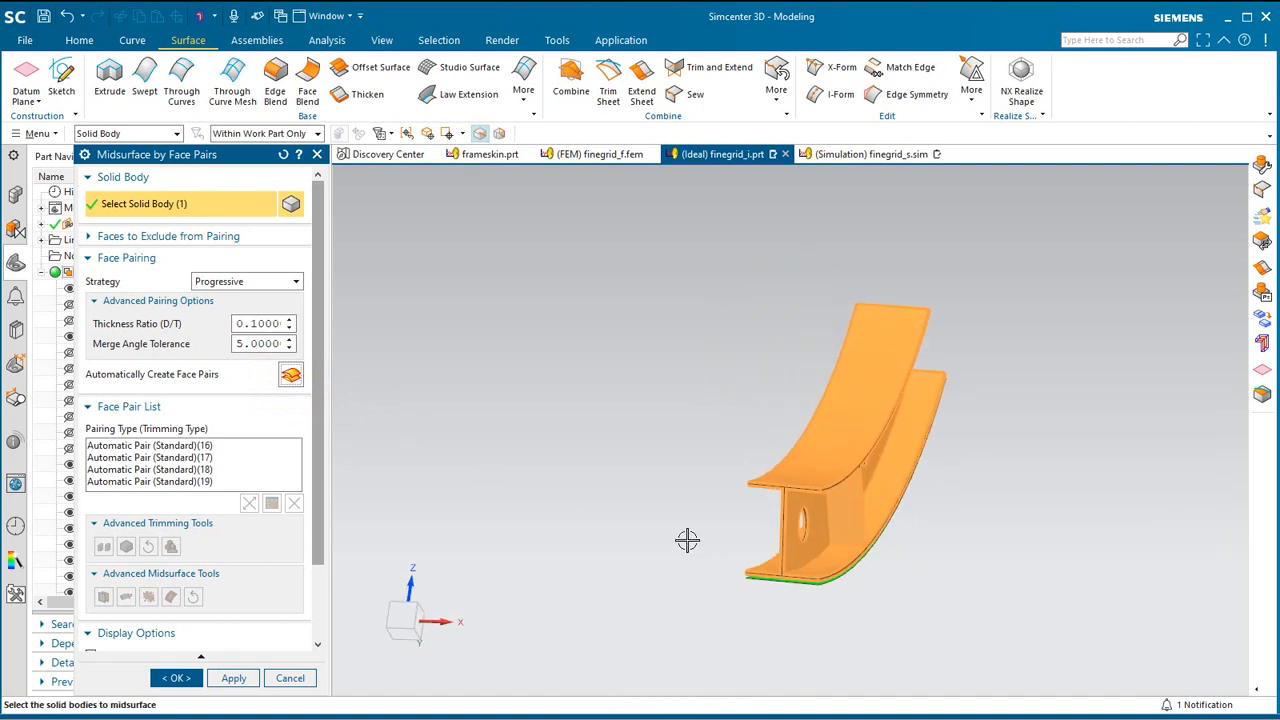
- Replace the mid-sheet of the skin-side flange's face pair with the trimmed skin sheet and create the frame midsurfaces
click(219, 456)
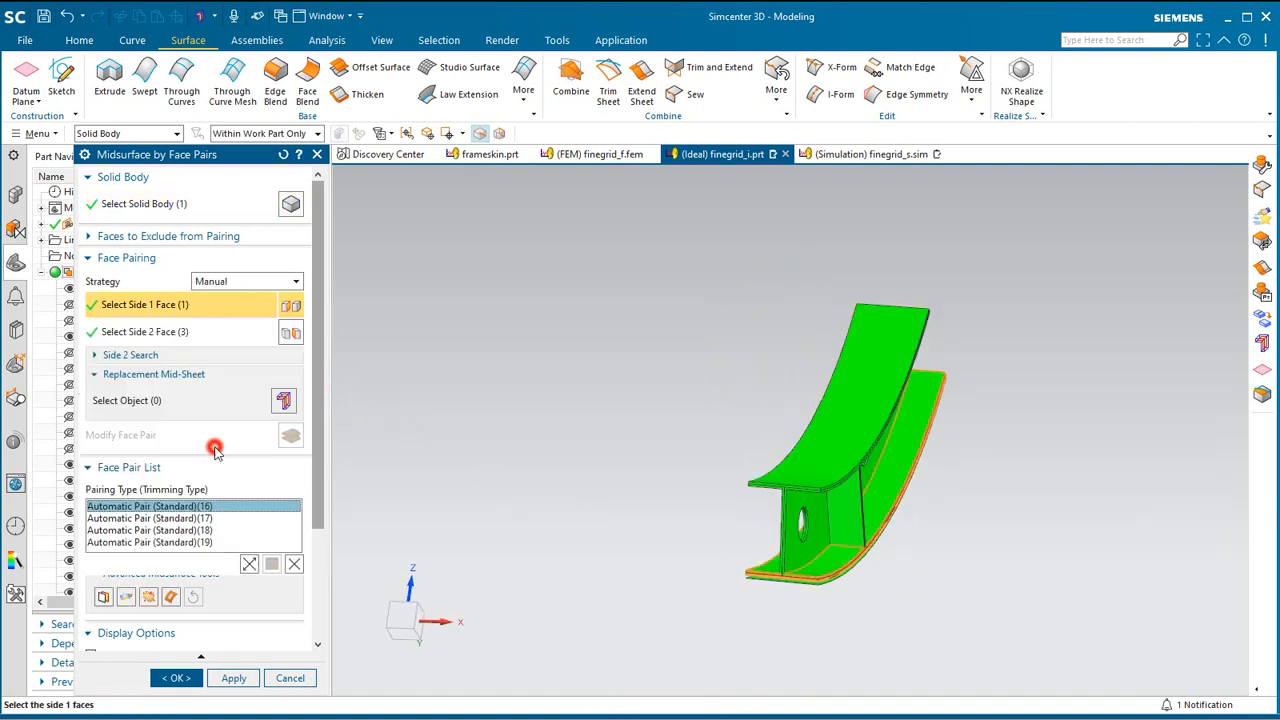
click(198, 507)
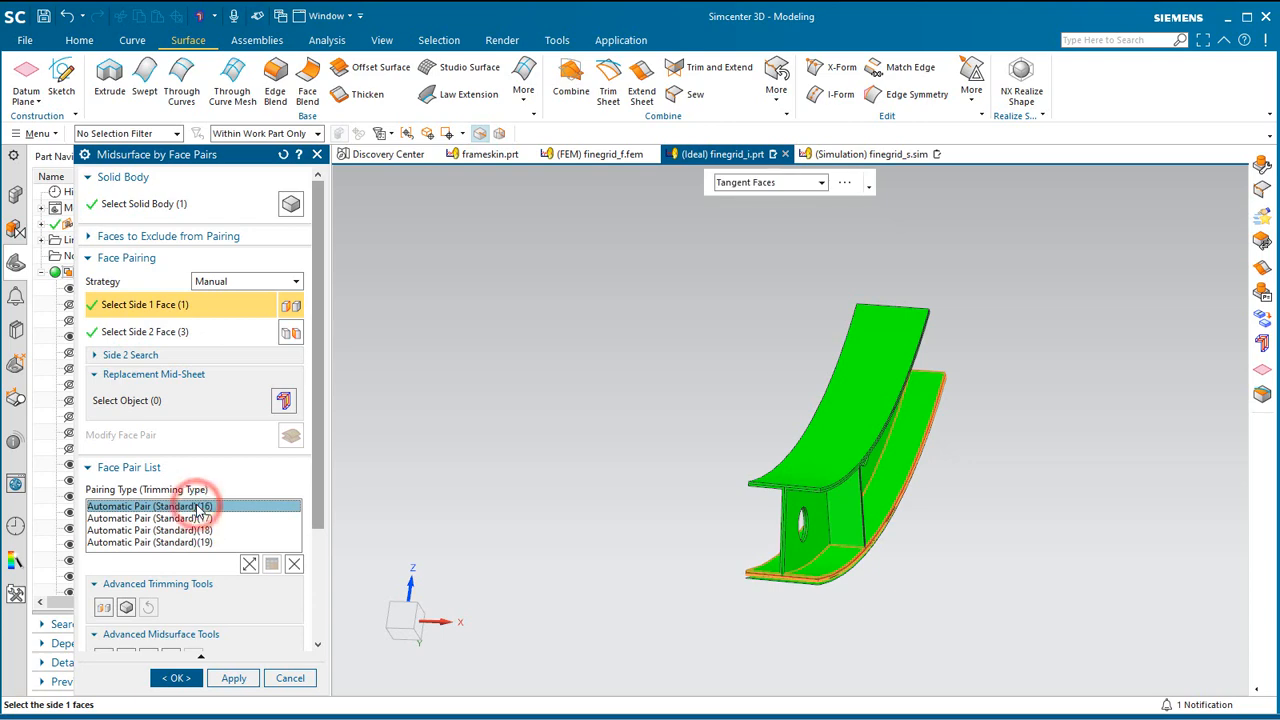
click(194, 401)
scroll(813, 597, up, 3)
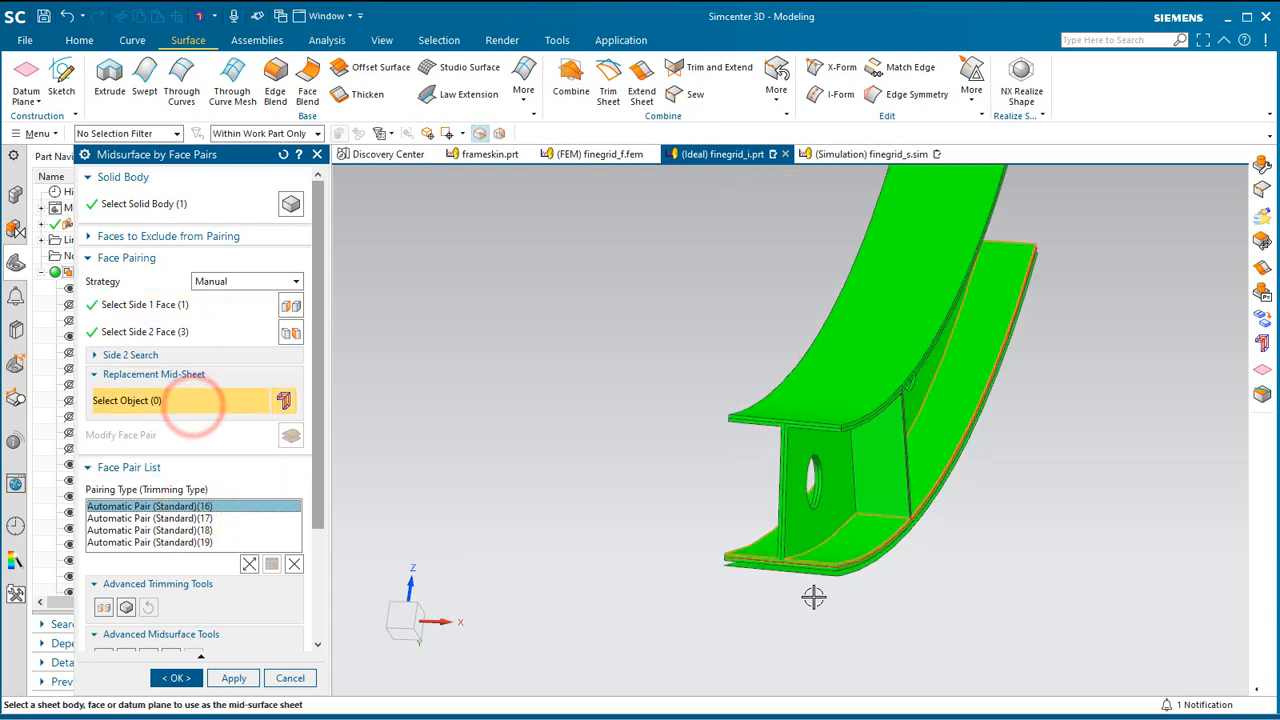
scroll(813, 597, up, 3)
click(853, 556)
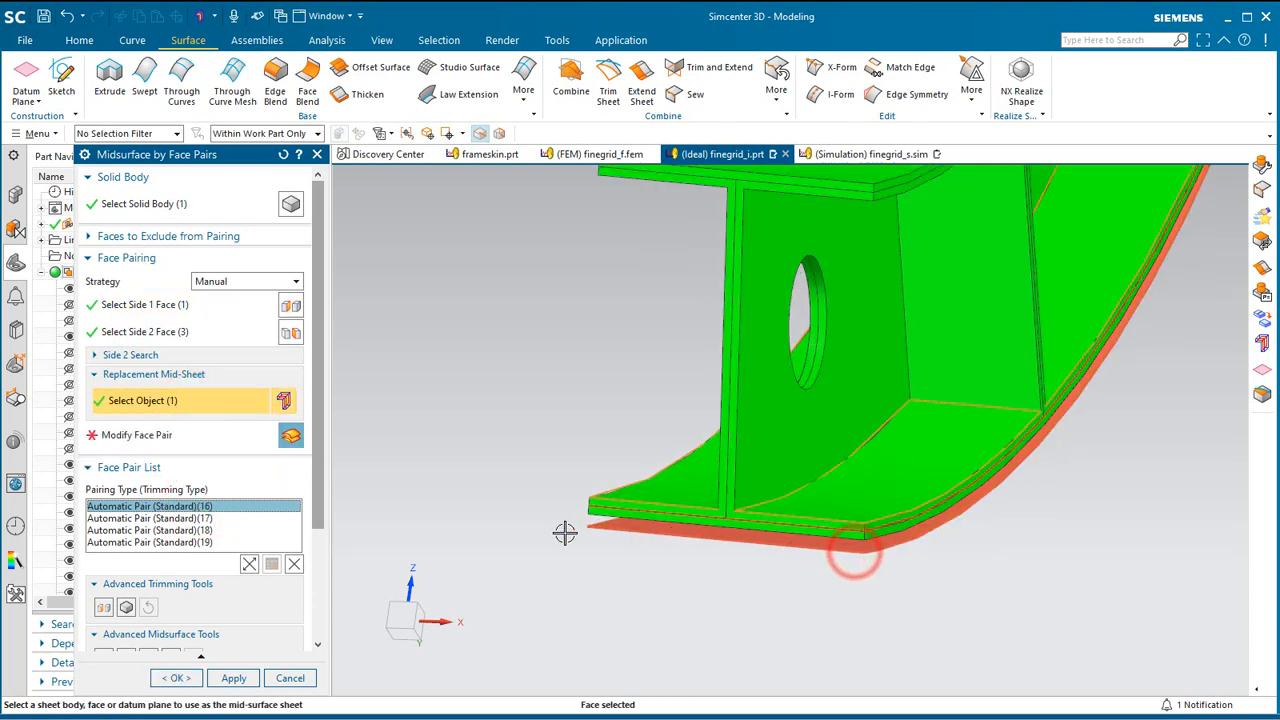
click(291, 437)
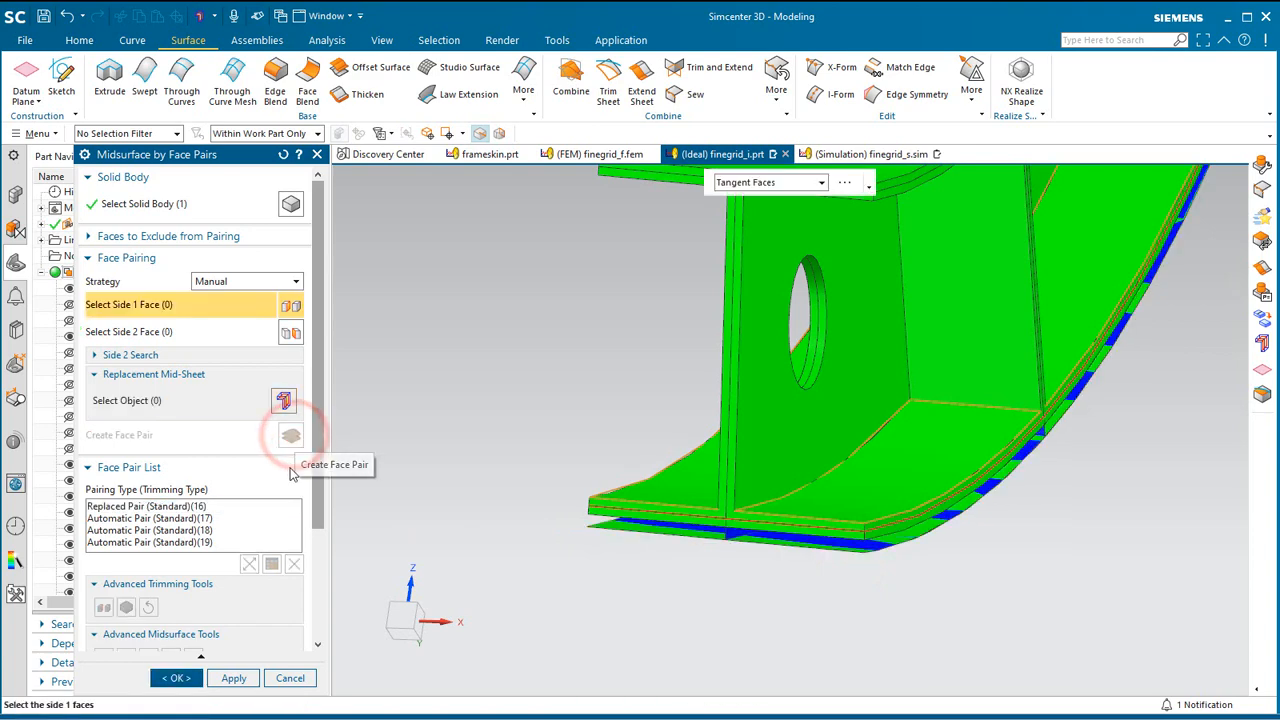
click(177, 678)
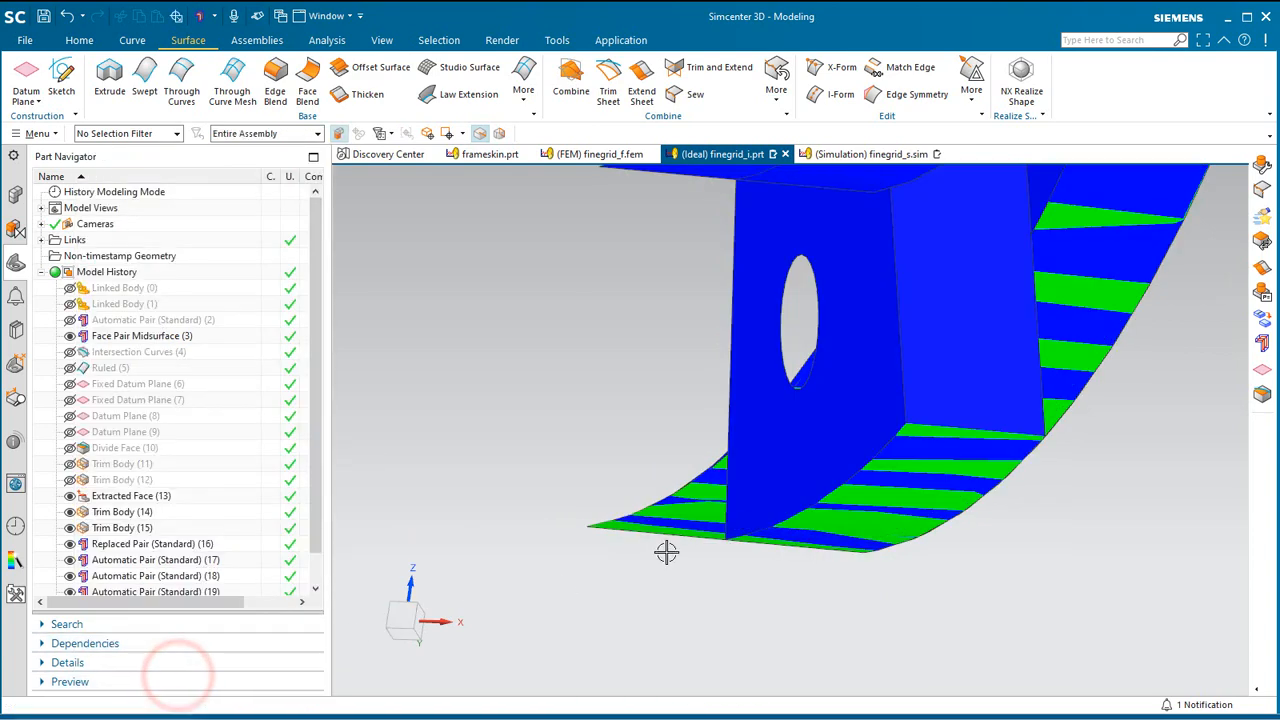
- In the layer settings, turn off layer 53 with the trimmed skin sheet and turn on layer 48 with the full skin
middle_drag(762, 517, 485, 395)
click(40, 133)
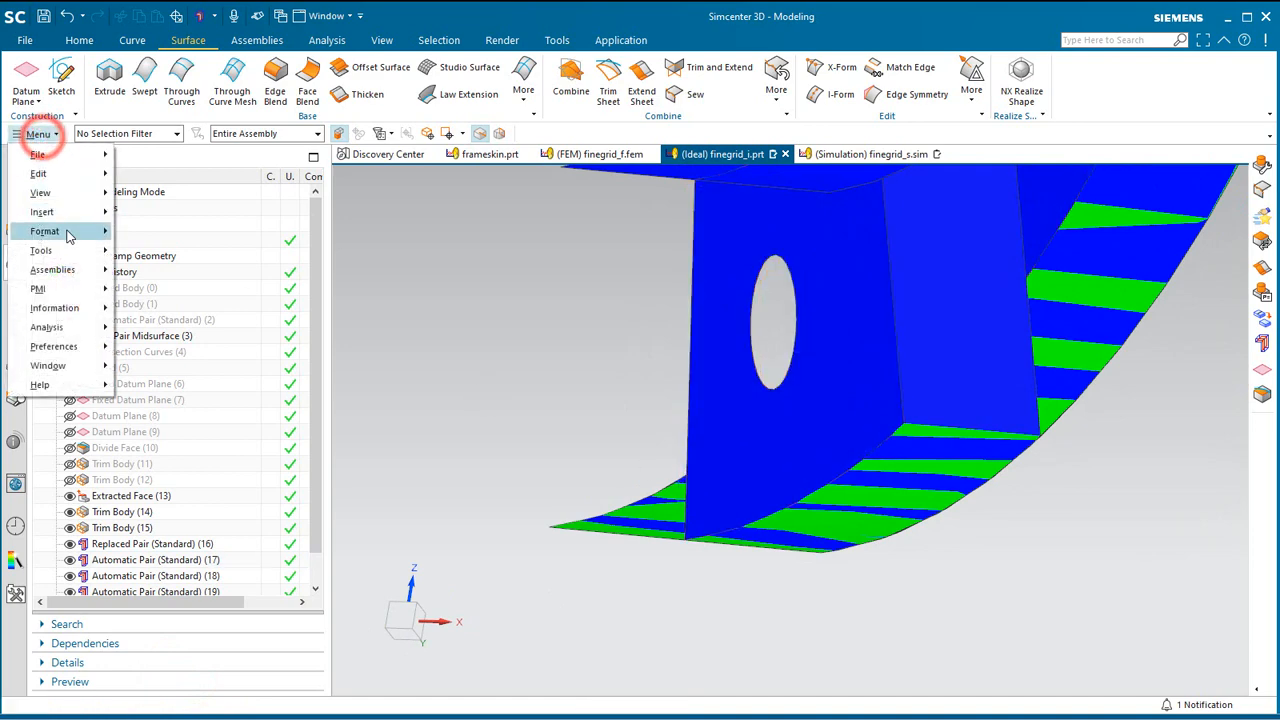
click(63, 234)
click(144, 240)
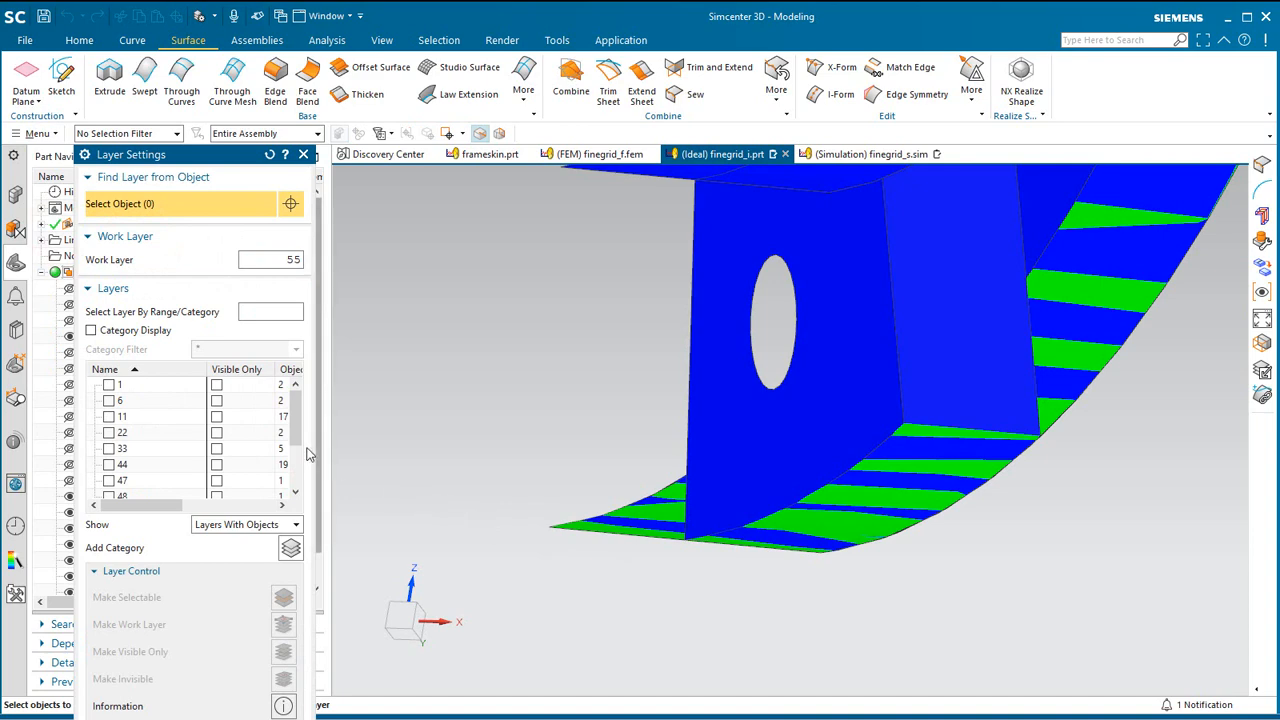
drag(293, 430, 293, 456)
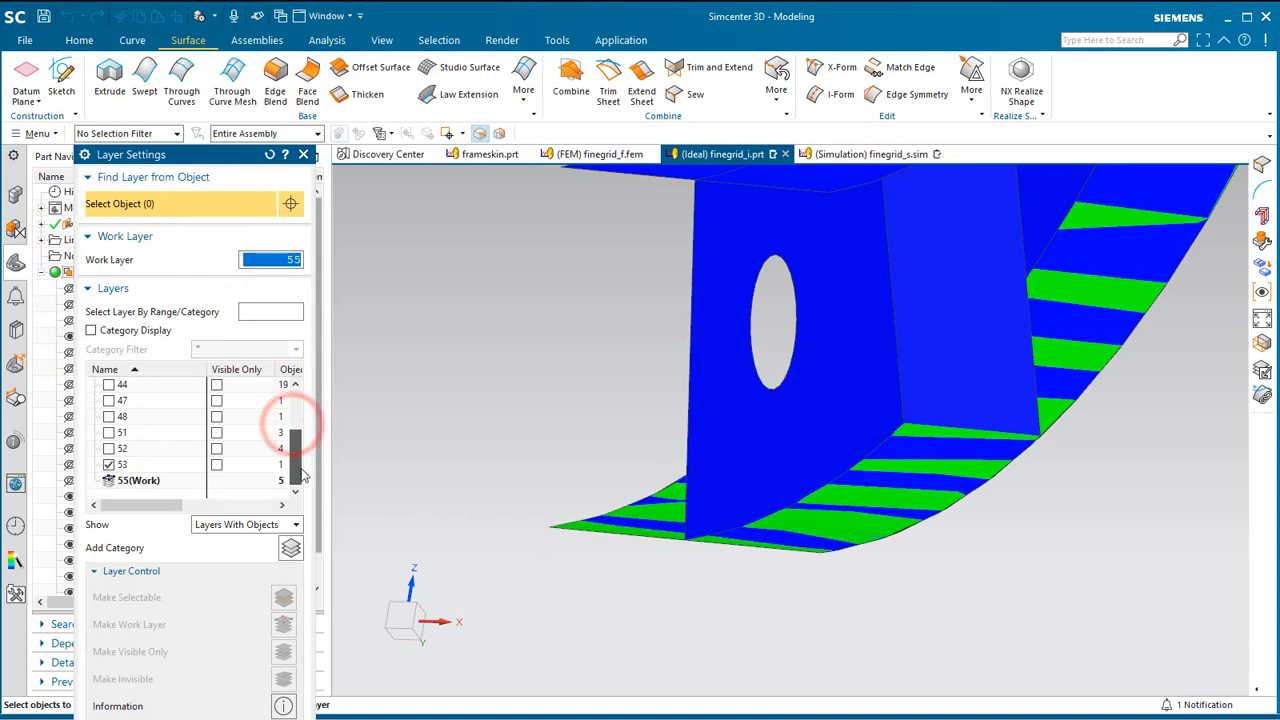
click(110, 465)
click(108, 416)
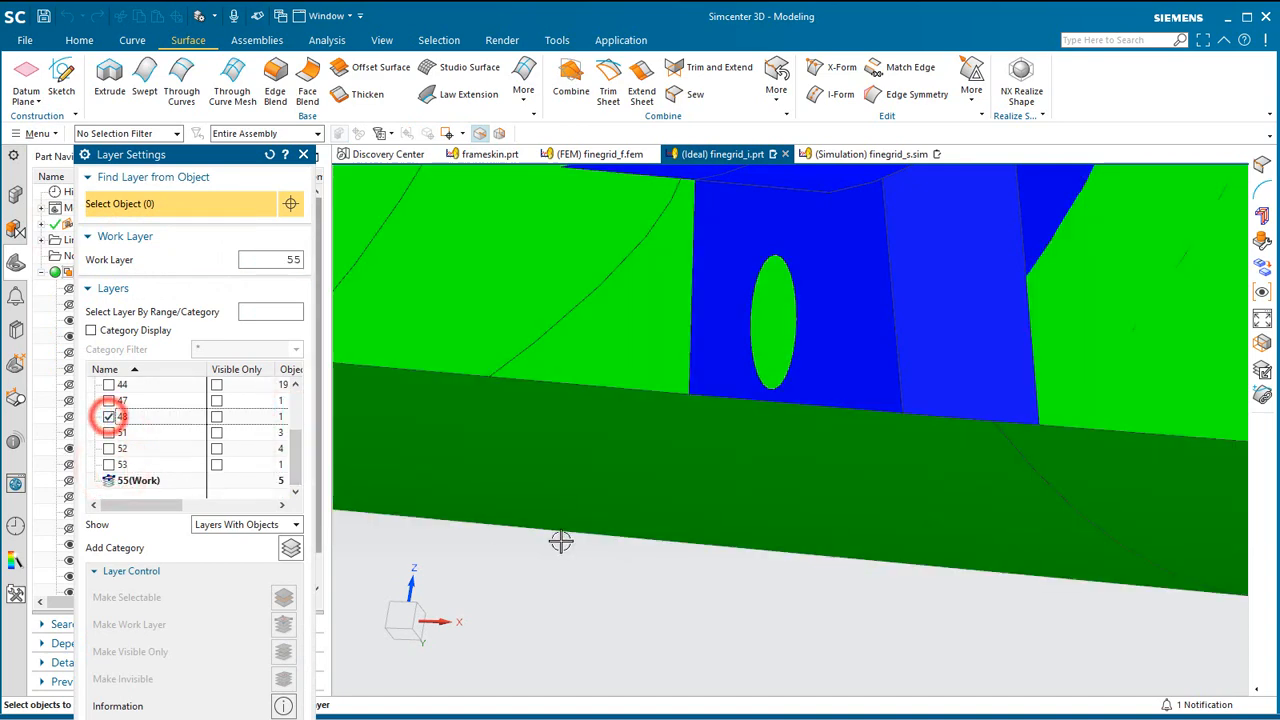
scroll(770, 552, down, 5)
scroll(709, 471, down, 2)
middle_drag(709, 471, 851, 523)
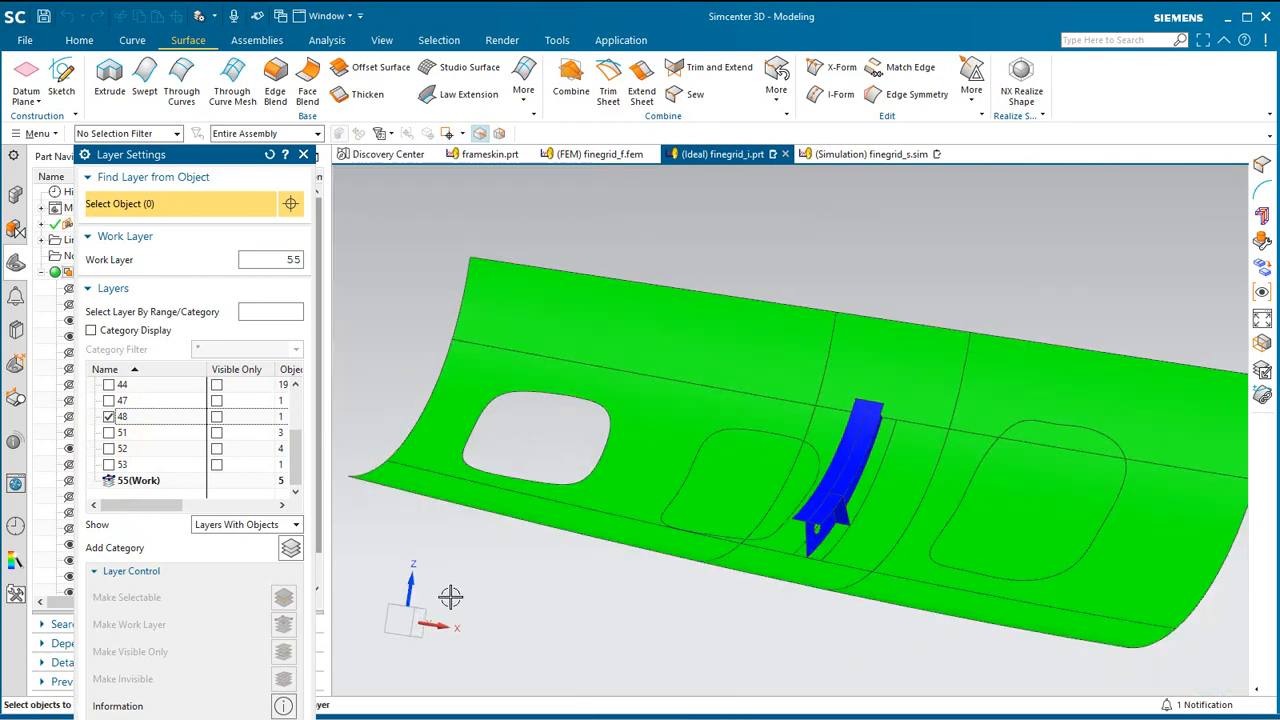
click(258, 717)
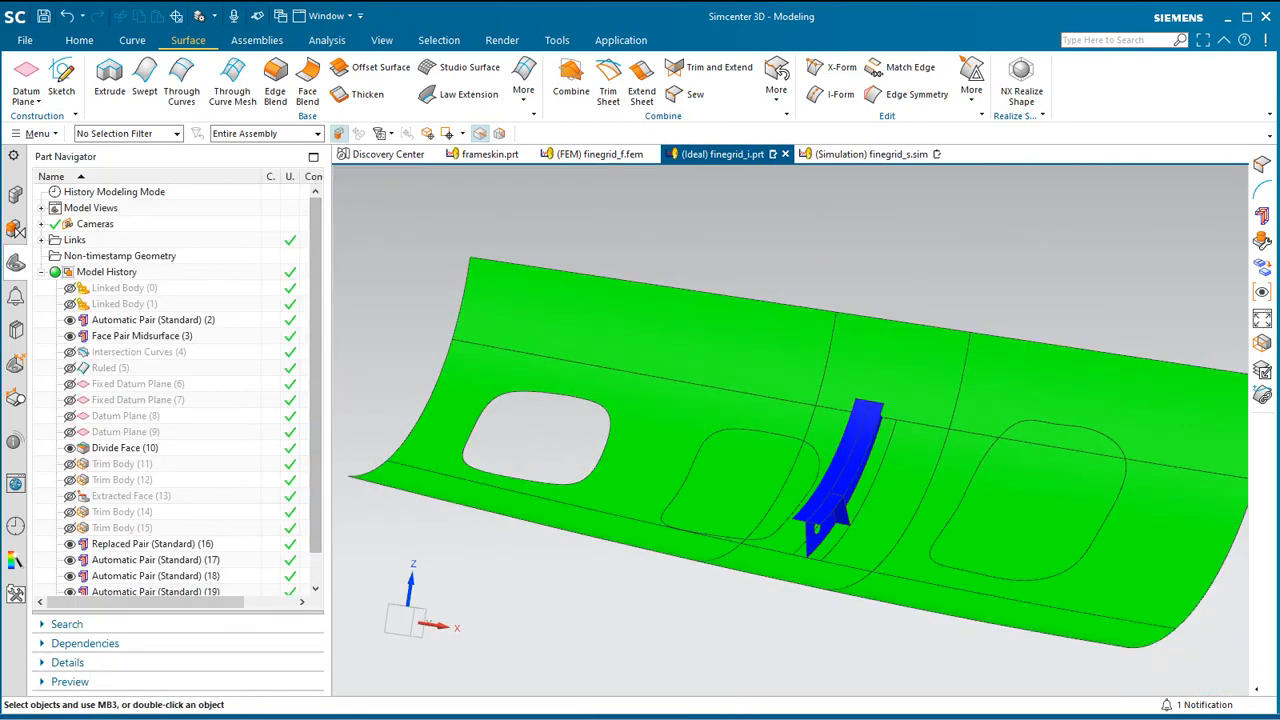
- Switch to finegrid_f.fem, set the FEM's bodies to use to None, and expand the 1D and 2D collectors
click(612, 156)
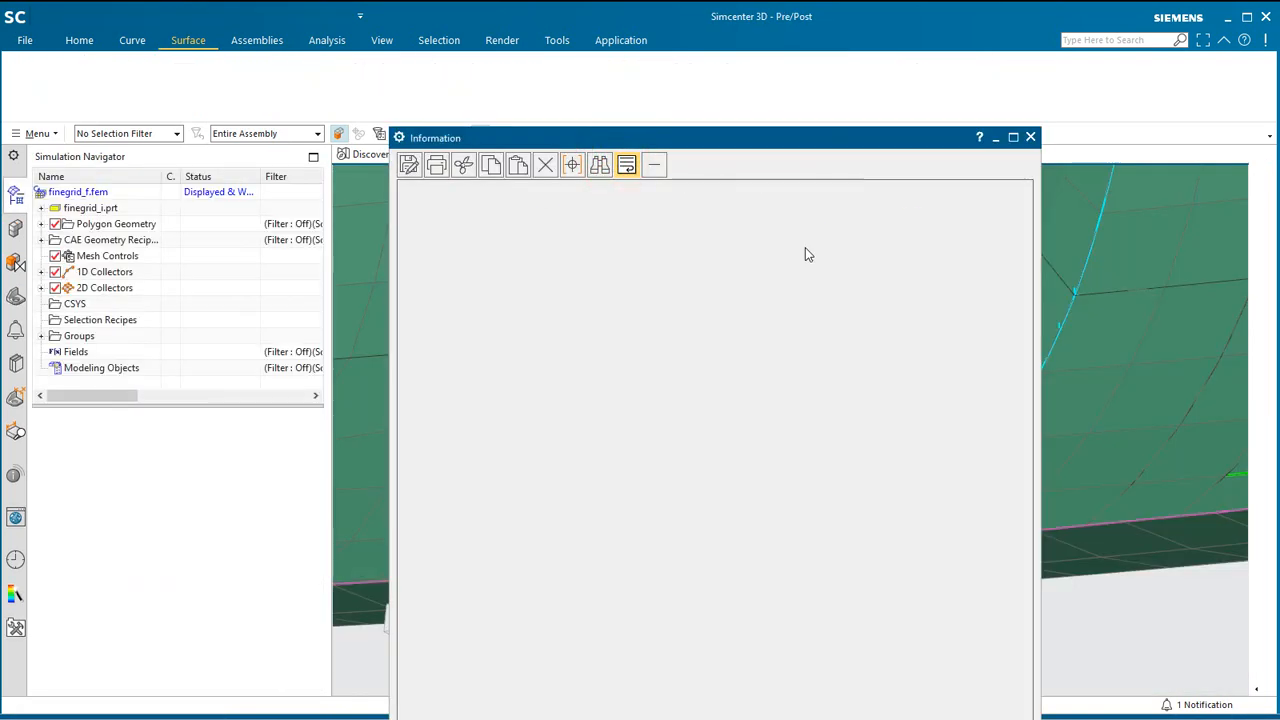
click(1031, 137)
right_click(90, 197)
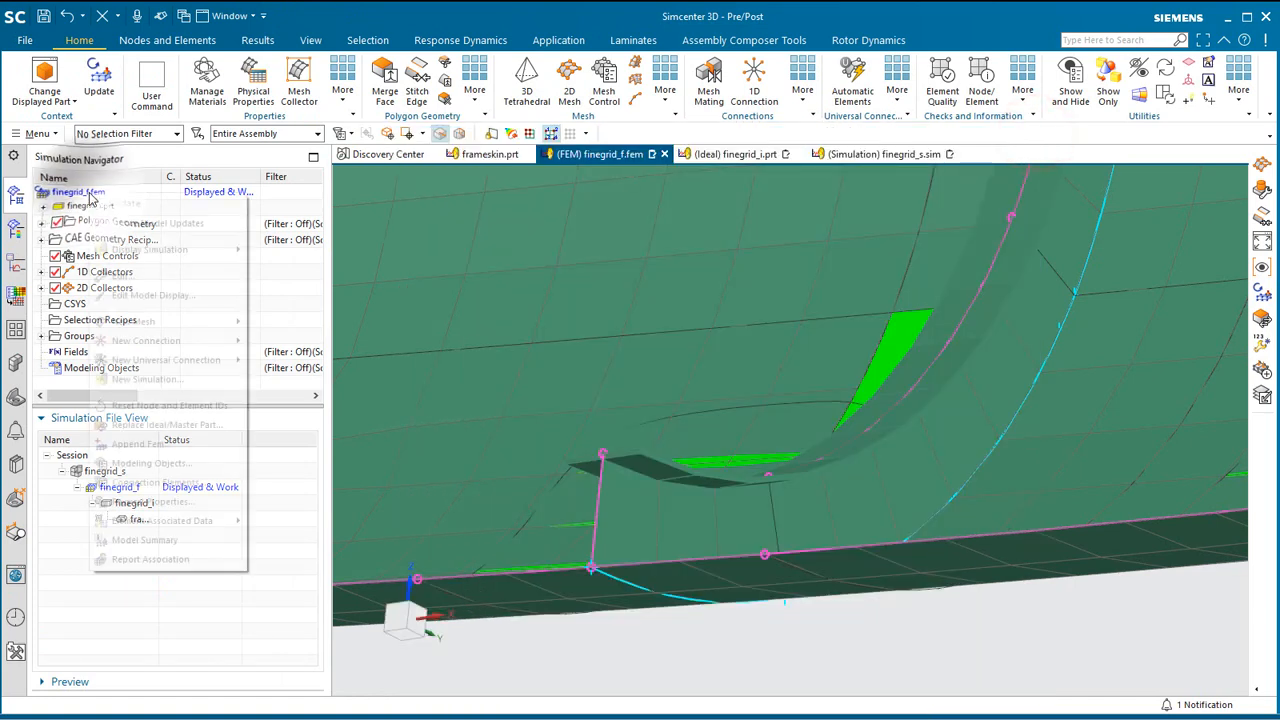
click(122, 276)
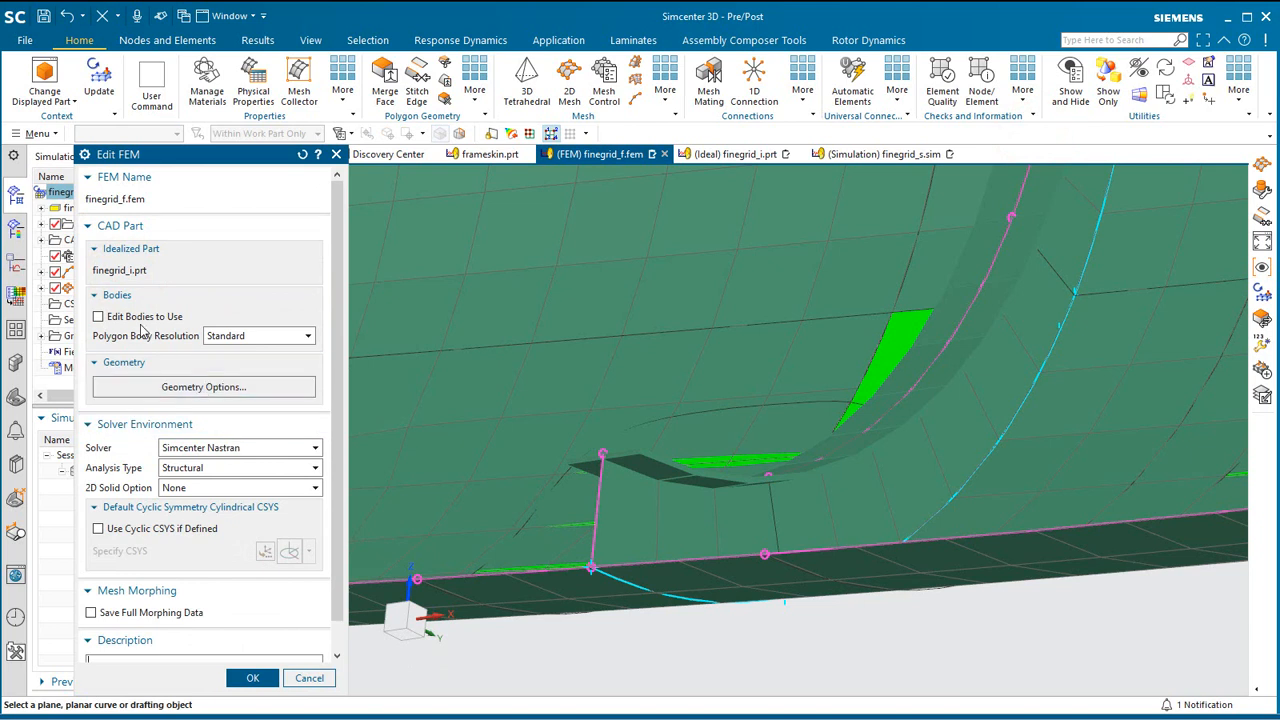
click(197, 336)
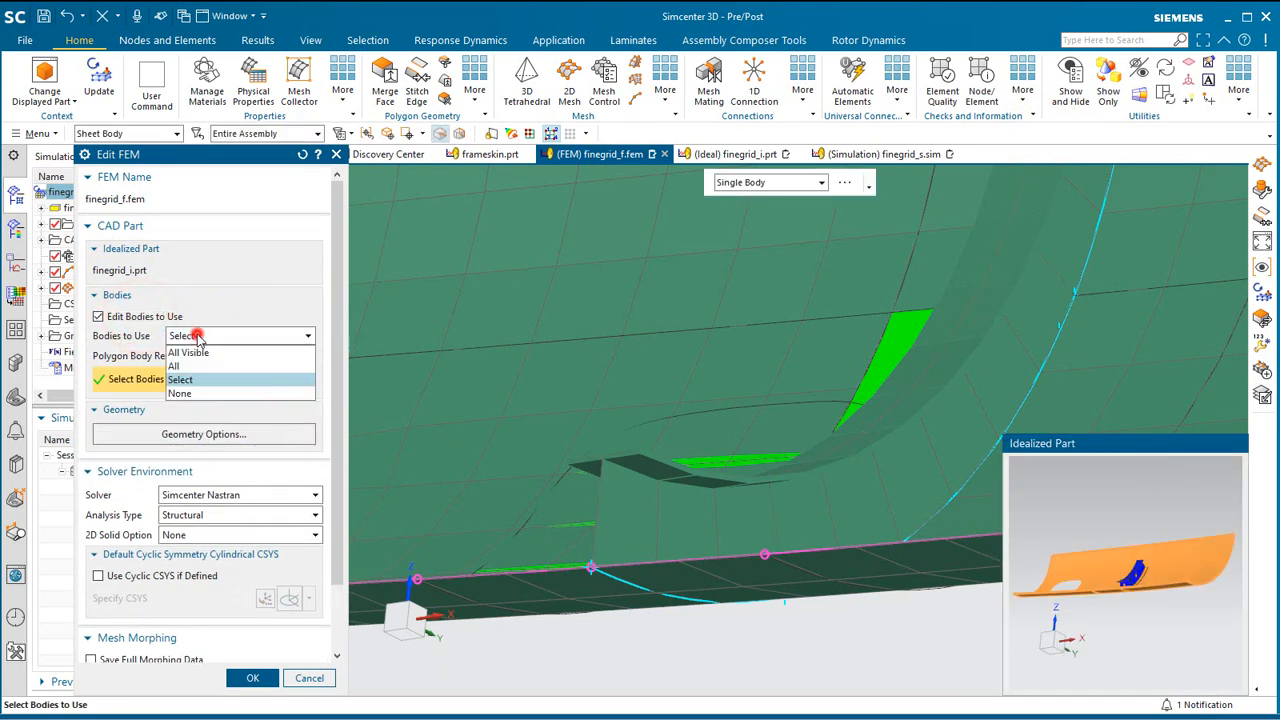
click(195, 392)
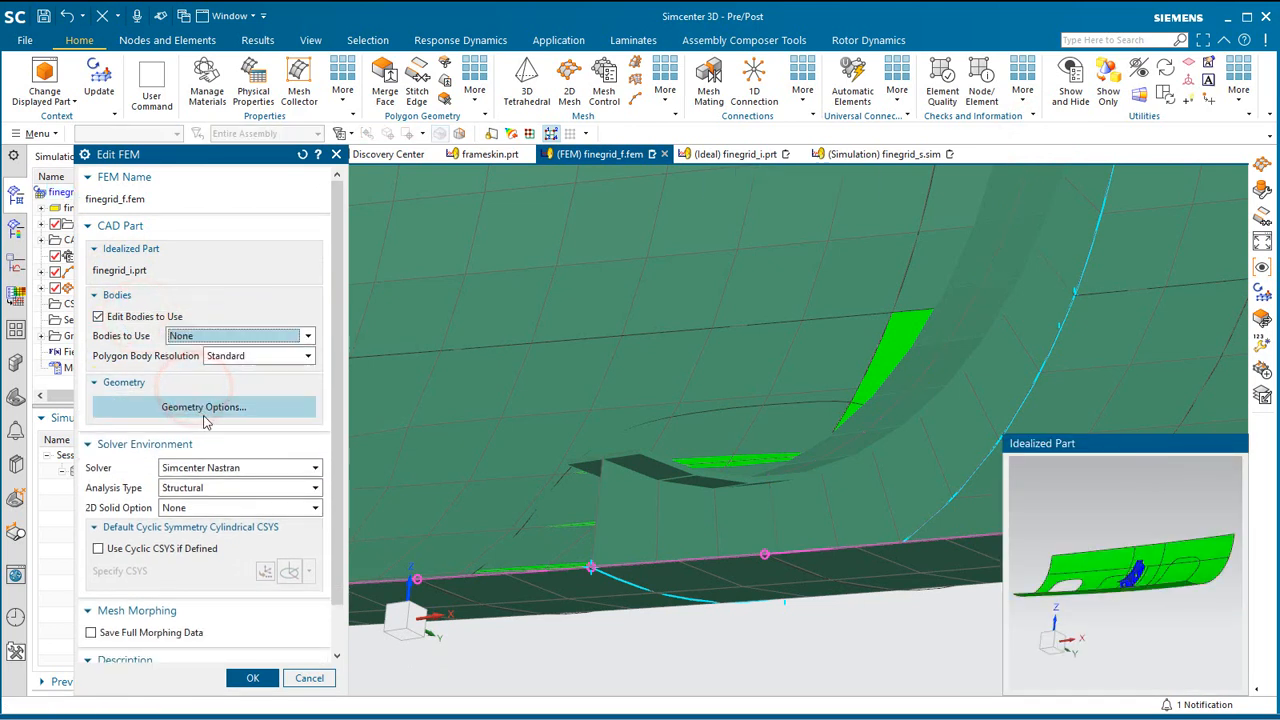
click(252, 678)
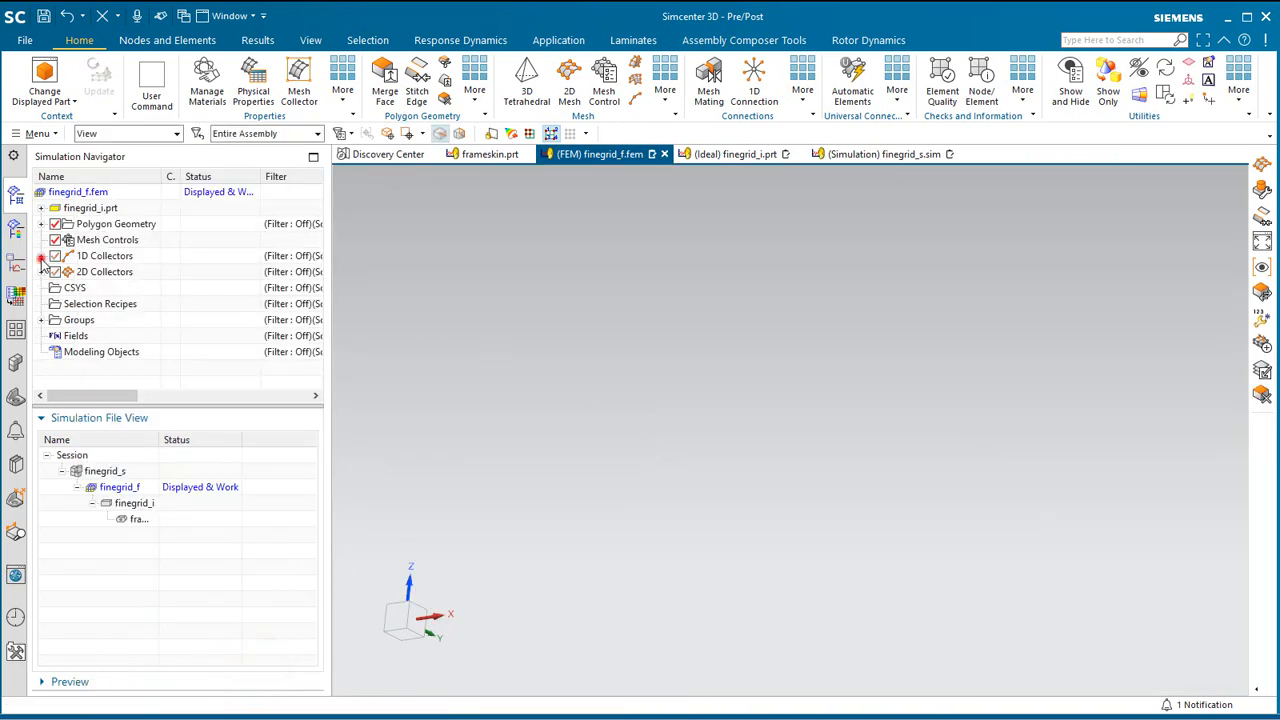
click(41, 256)
click(41, 287)
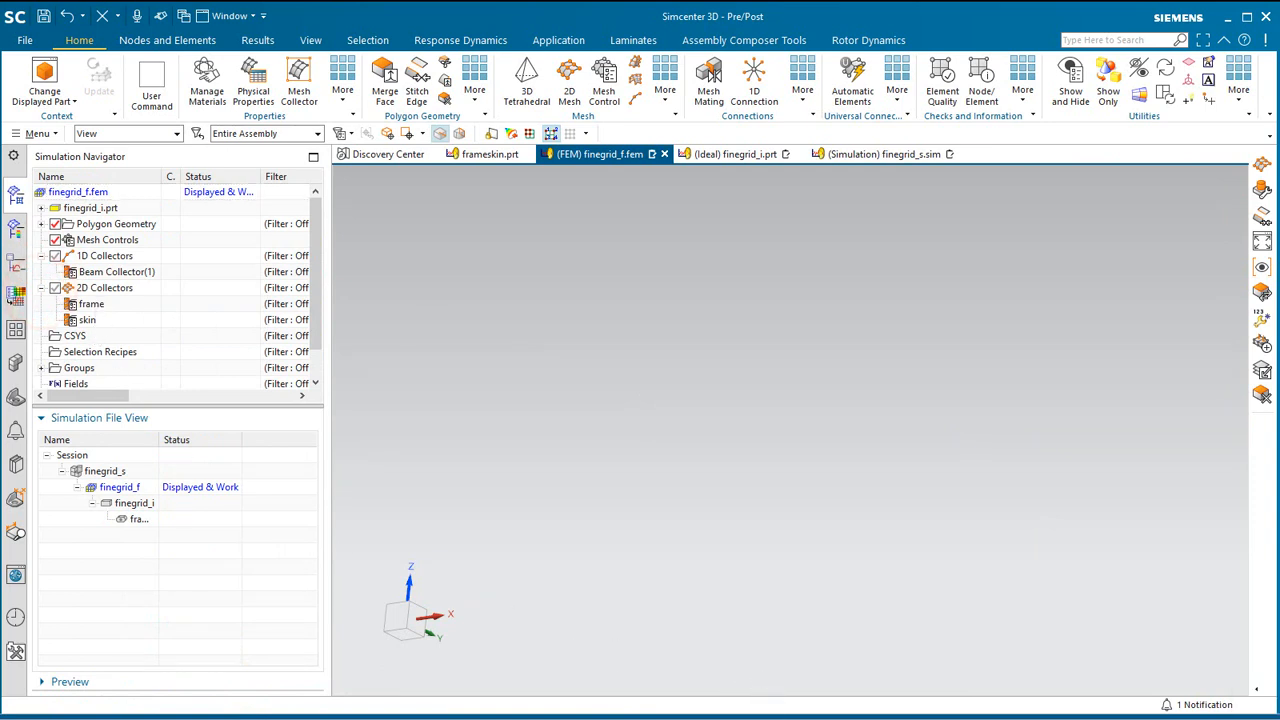
- Edit the FEM's bodies to use, selecting all five skin and frame bodies in the idealized part, and include CAD points in the geometry options
right_click(79, 196)
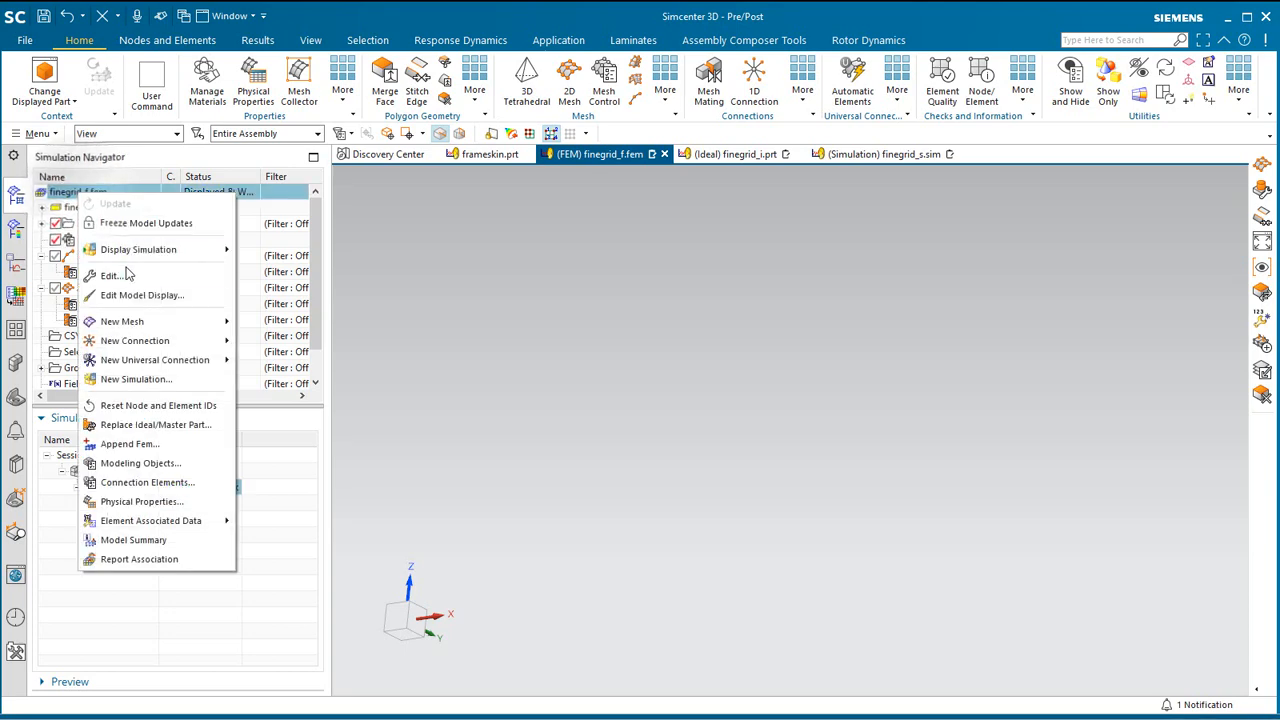
click(126, 278)
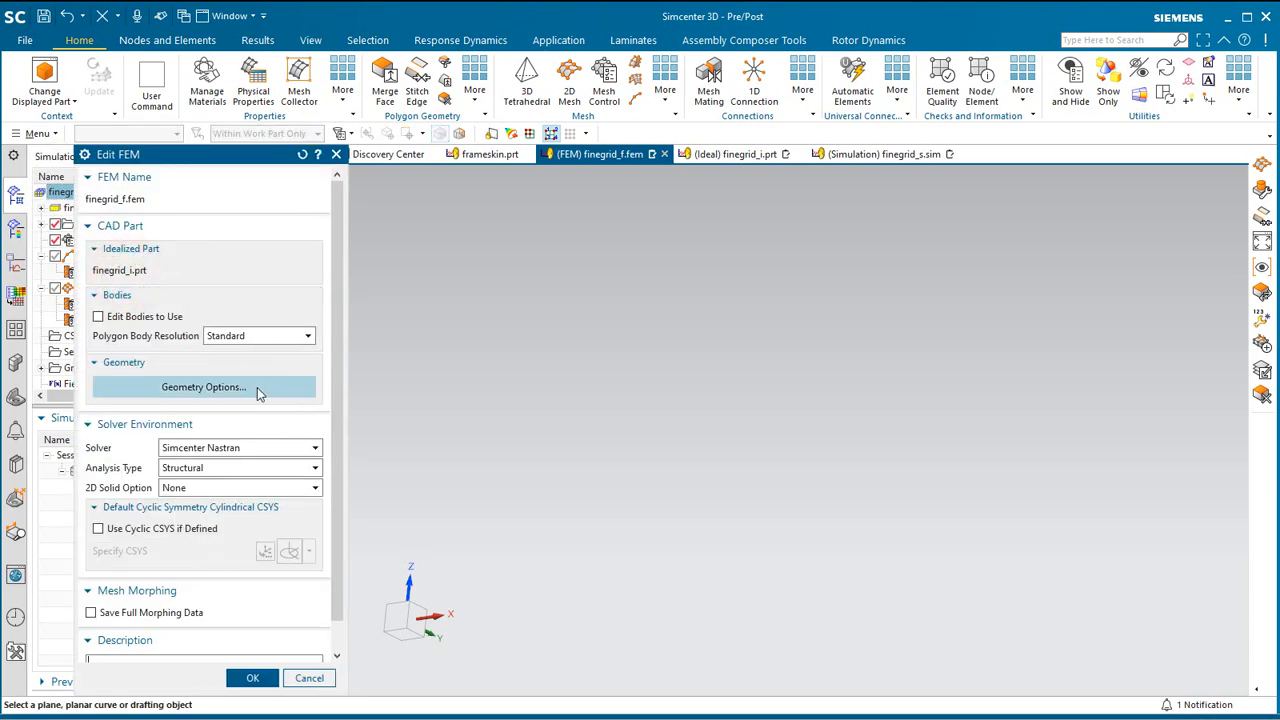
click(138, 317)
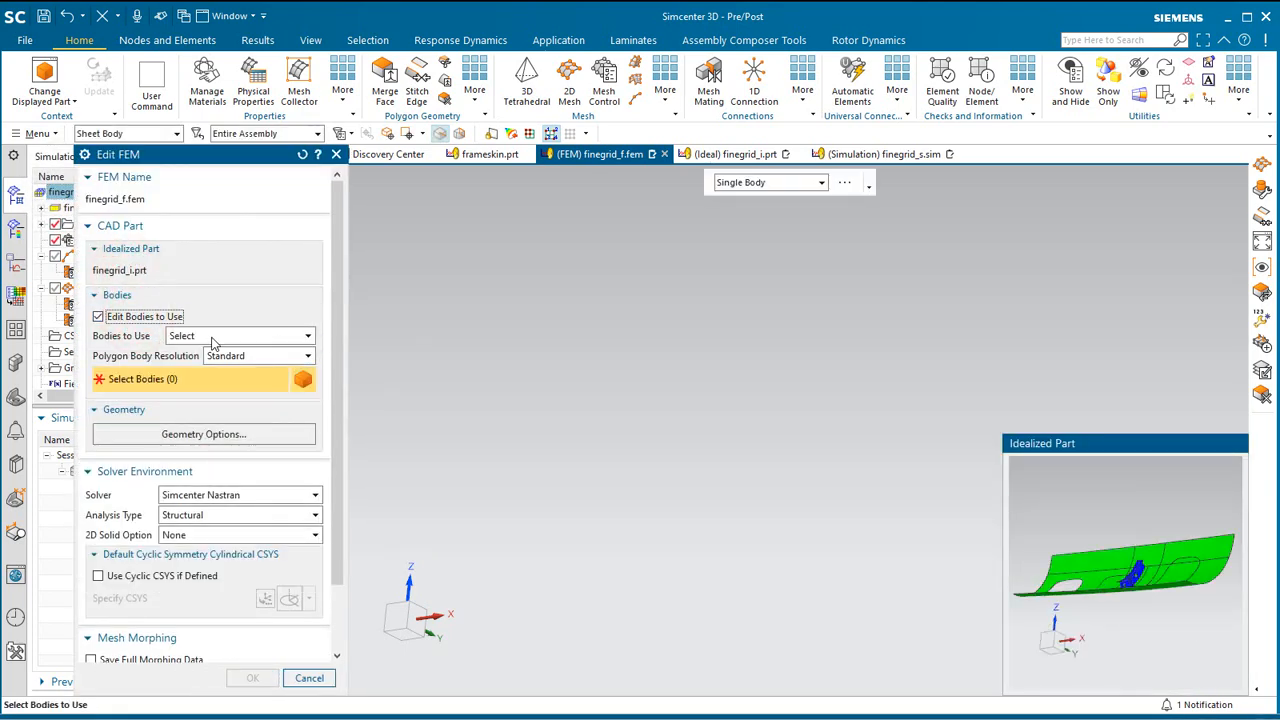
middle_drag(1212, 617, 1130, 590)
drag(1030, 524, 1231, 625)
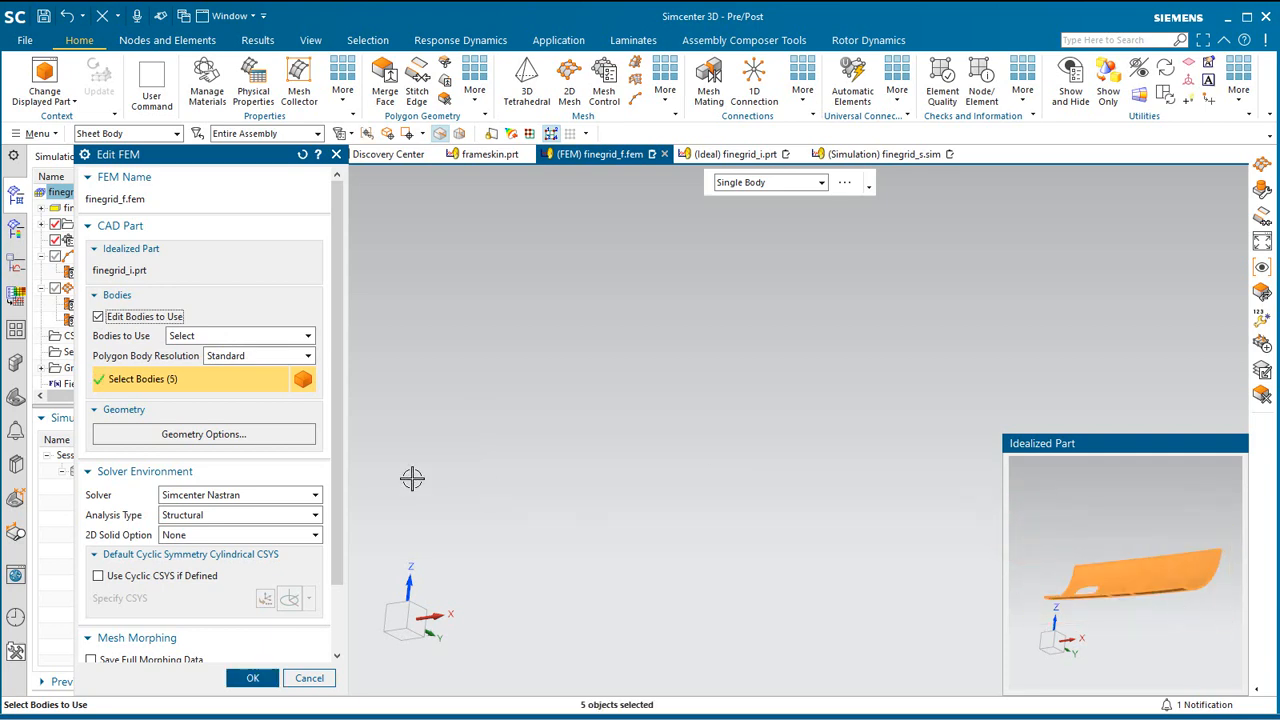
click(240, 434)
click(110, 199)
click(218, 428)
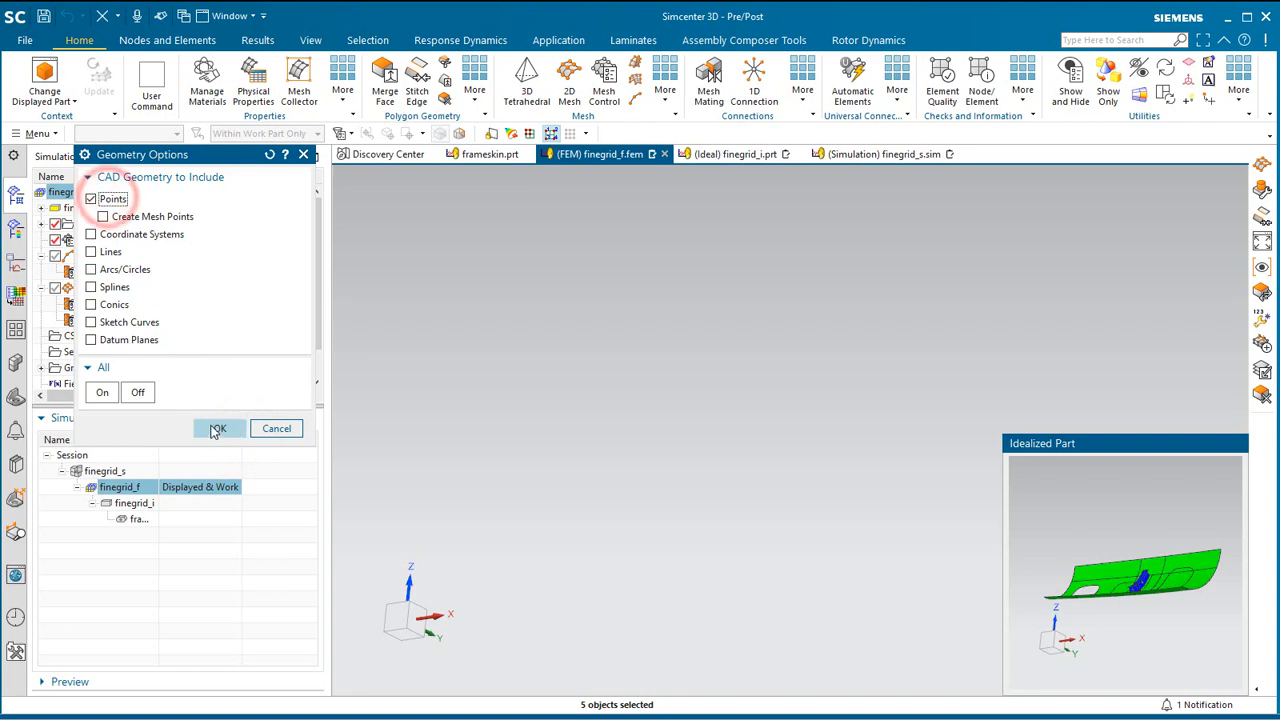
click(262, 678)
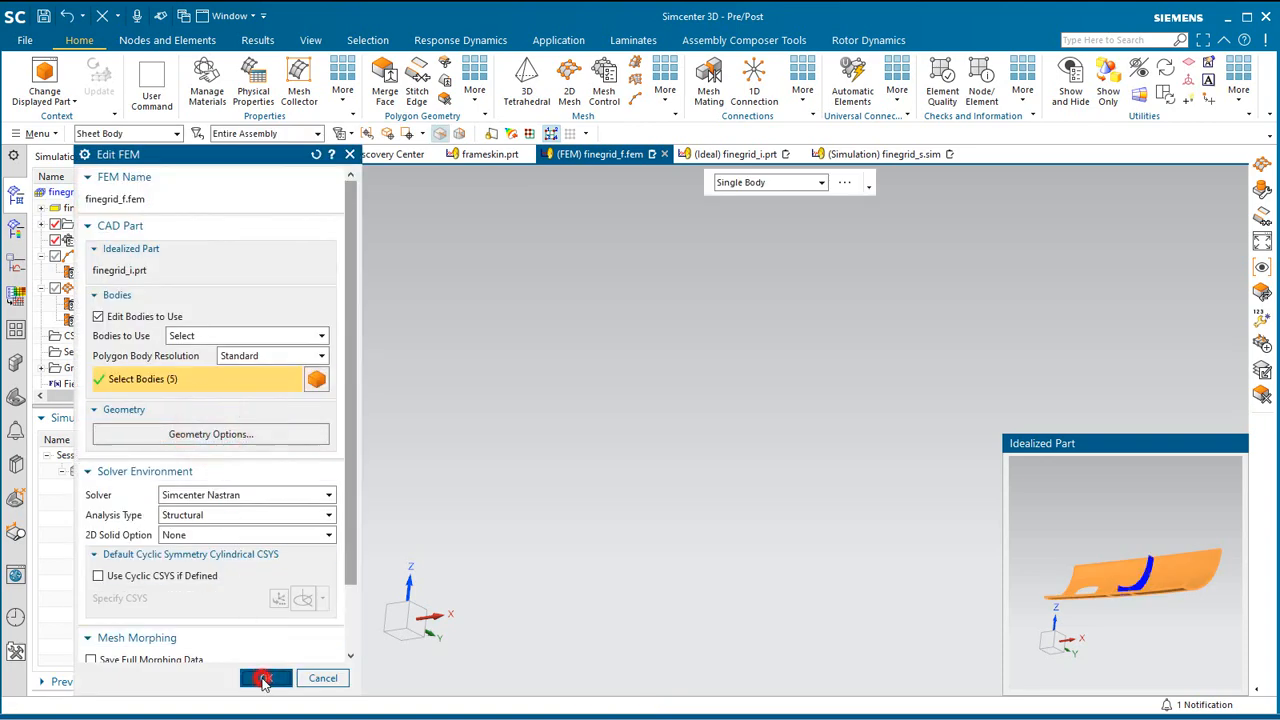
- In the layer settings, make frame layer 55 the work layer and turn off layer 48 with the skin
click(40, 133)
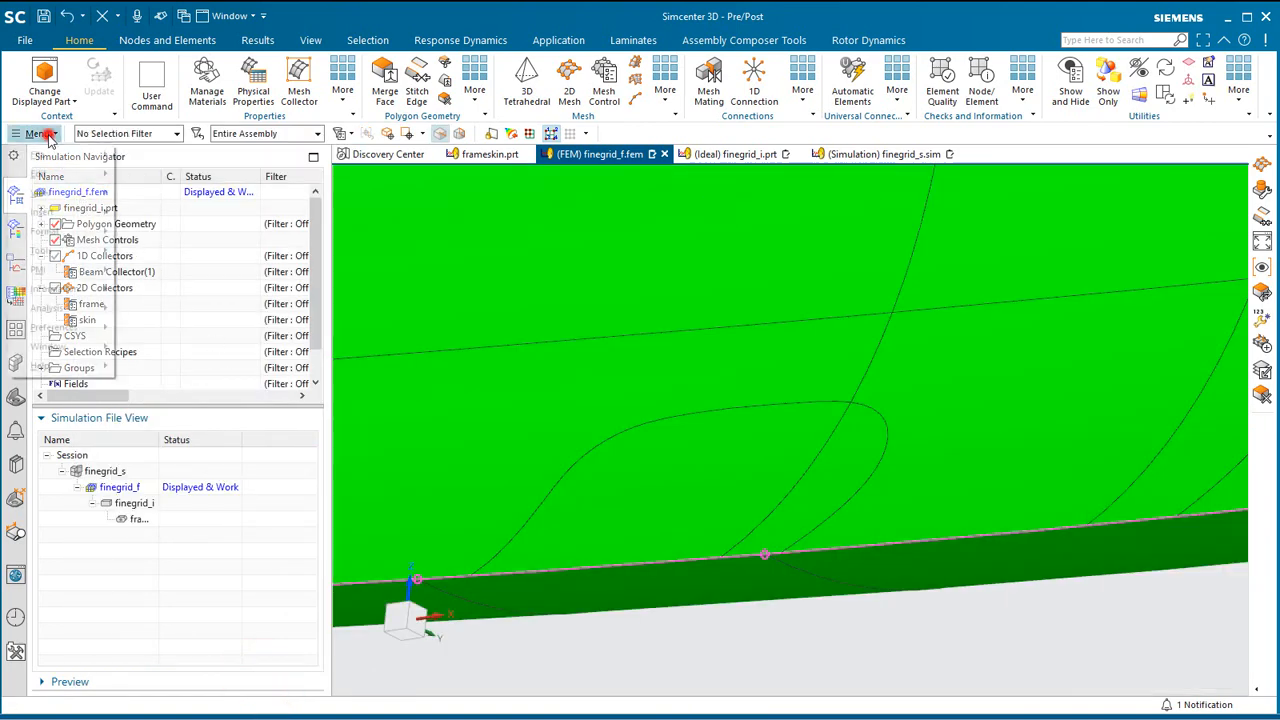
click(80, 231)
click(150, 235)
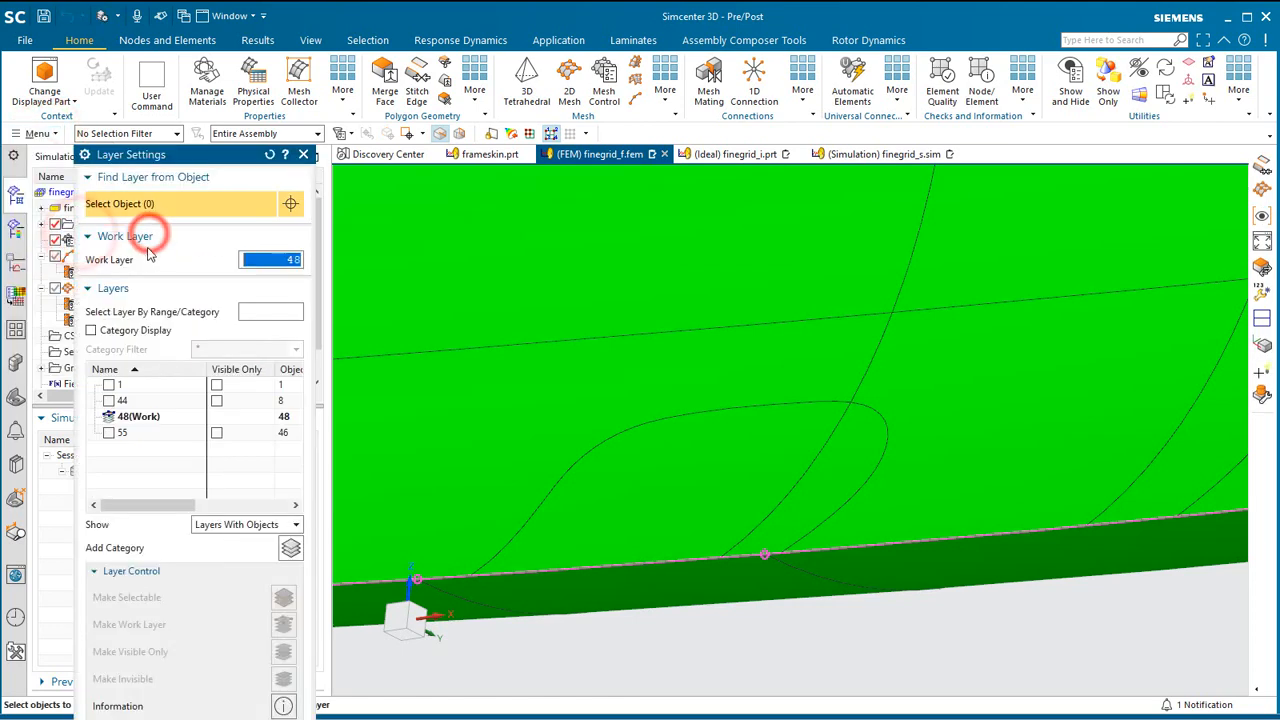
right_click(133, 434)
click(148, 441)
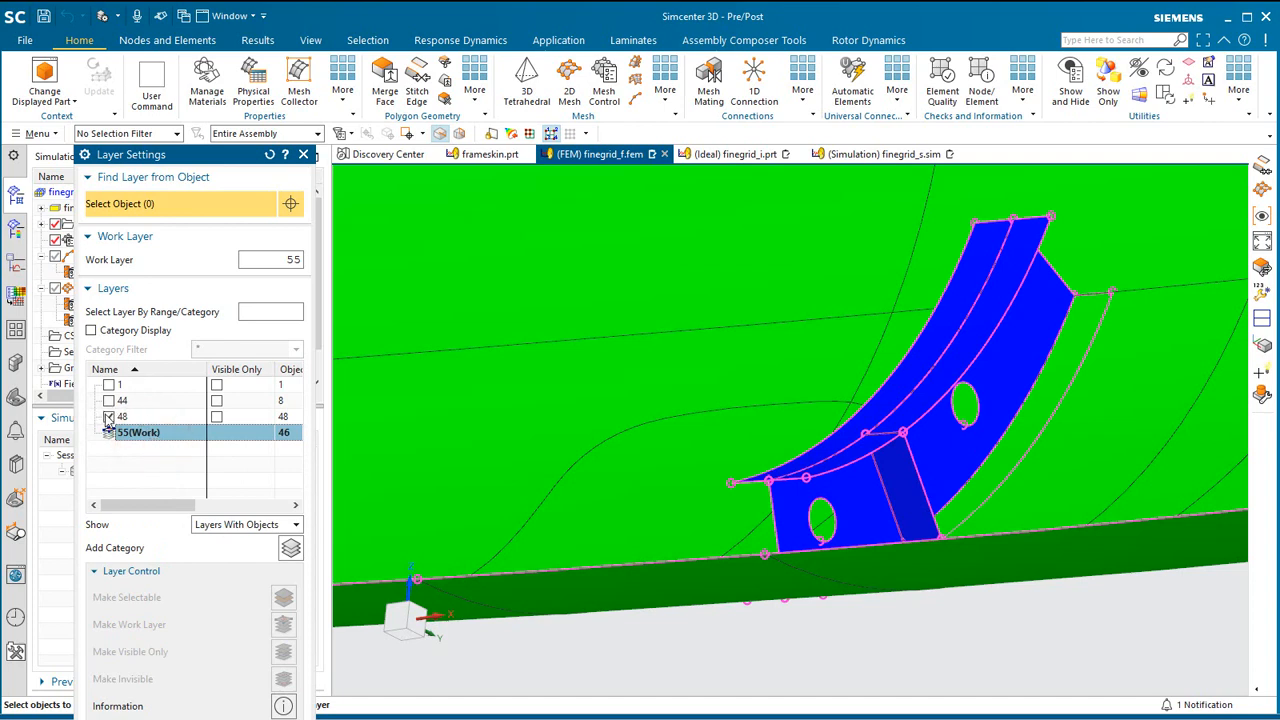
click(109, 416)
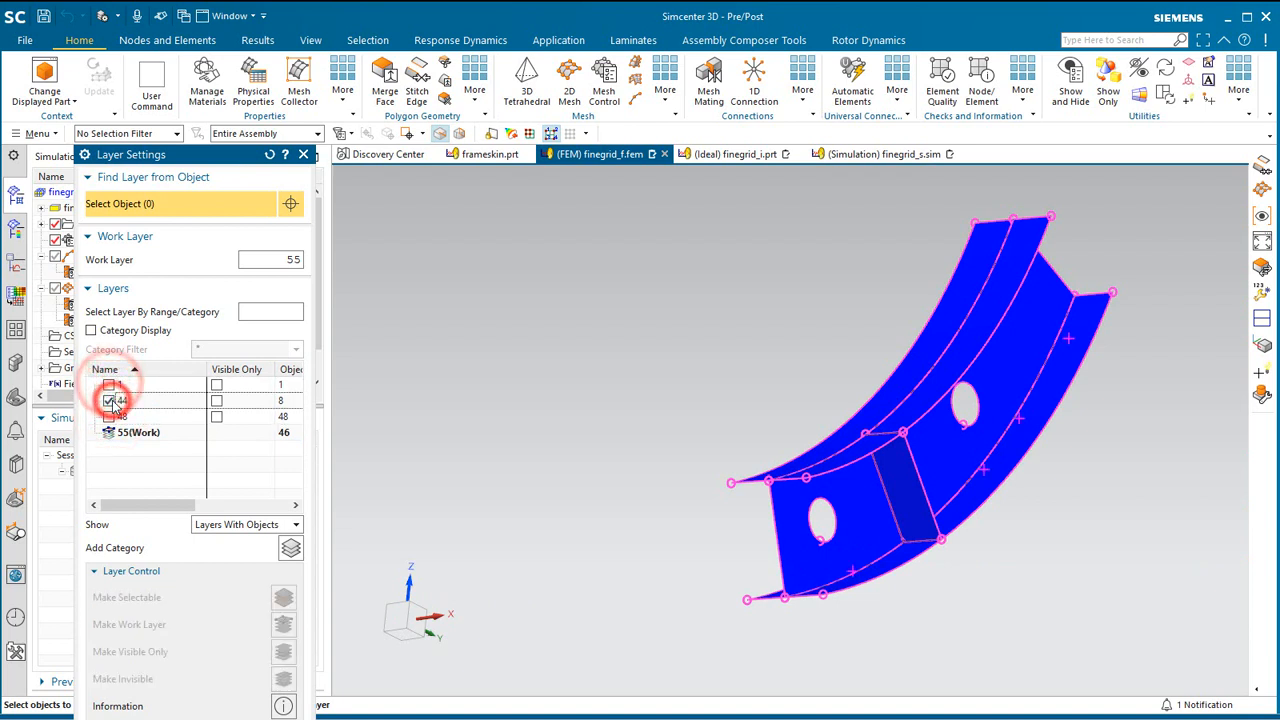
click(110, 400)
click(109, 400)
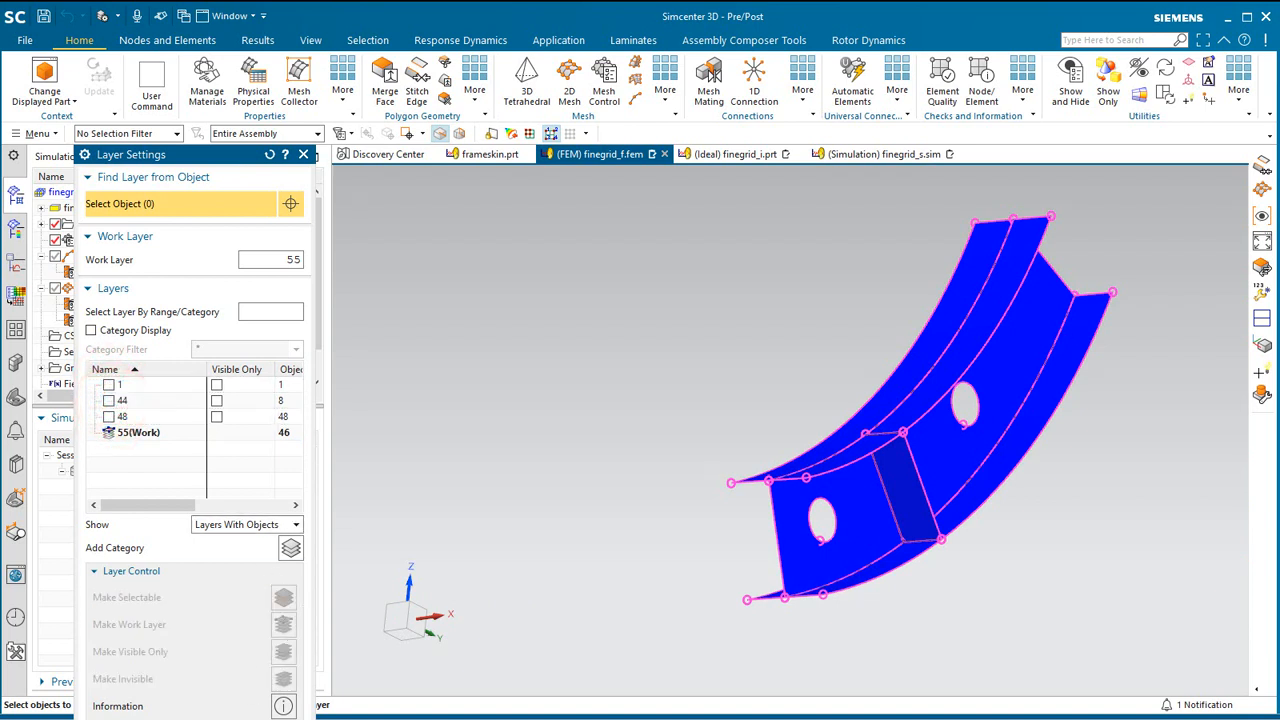
key(Escape)
- Stitch the edges of all four frame polygon bodies with the Automatic method, Both geometry types and a 0.1 mm search distance
middle_drag(723, 588, 737, 603)
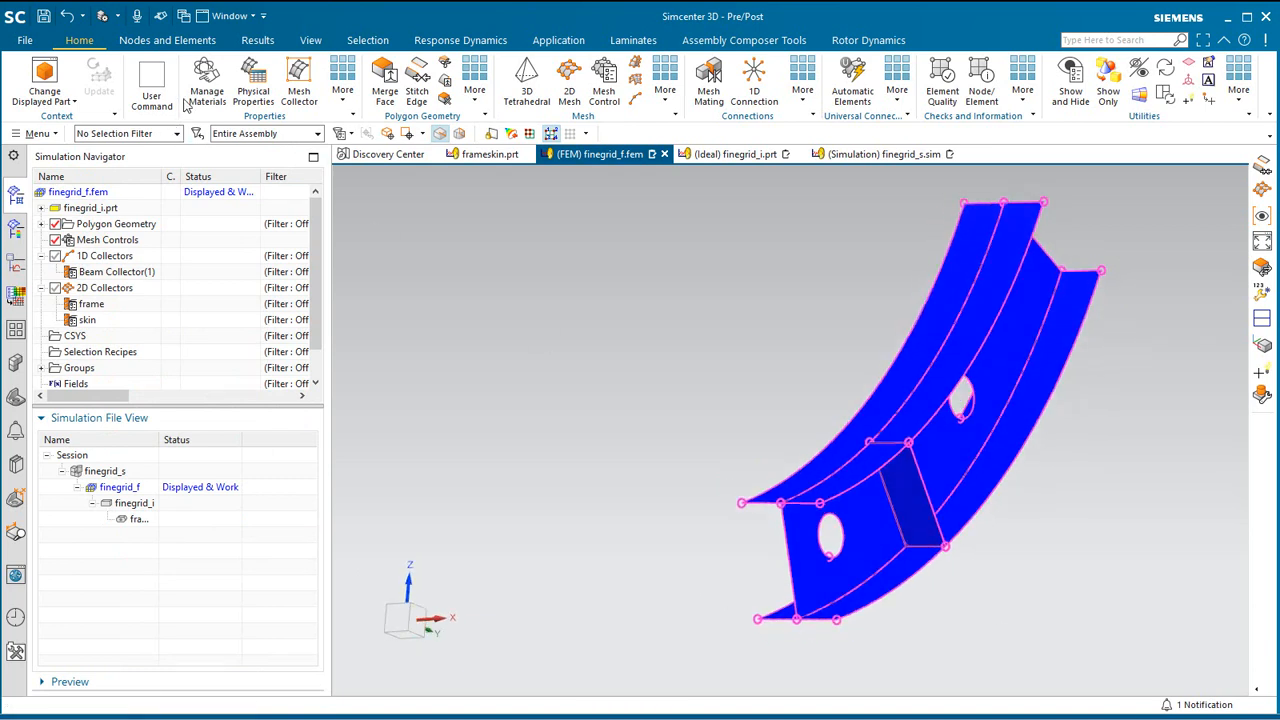
click(417, 82)
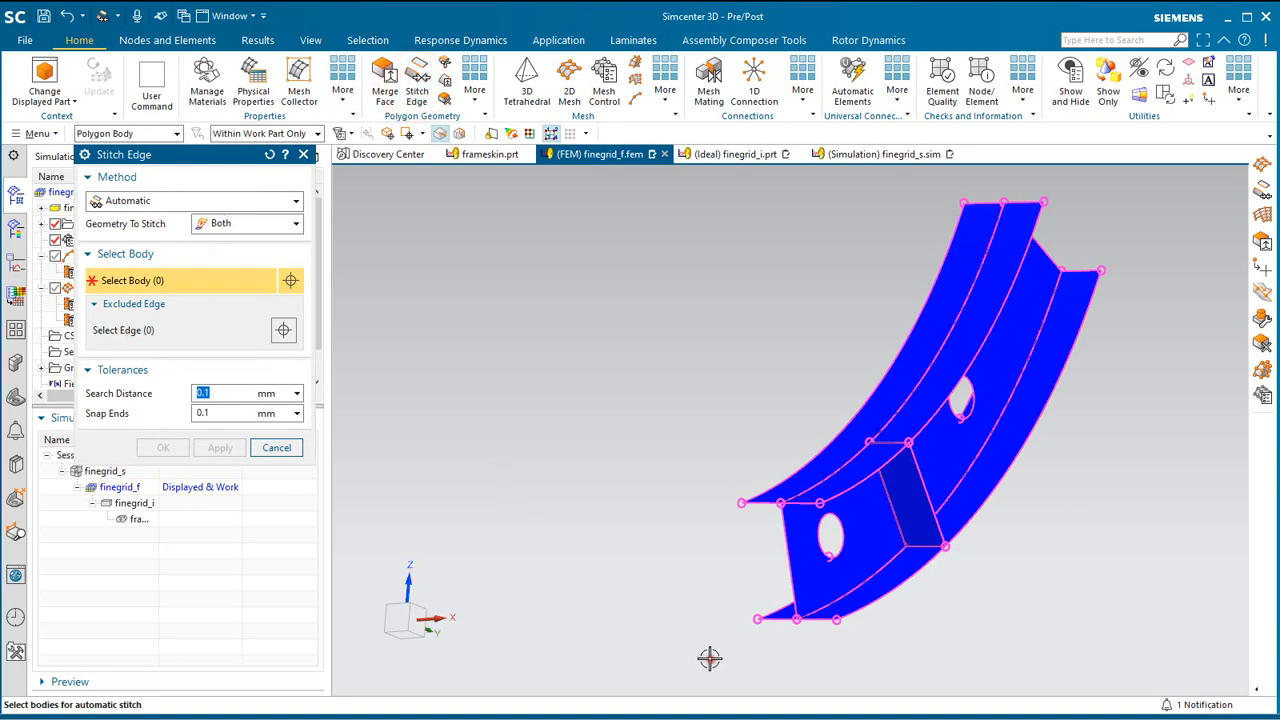
drag(709, 657, 1129, 194)
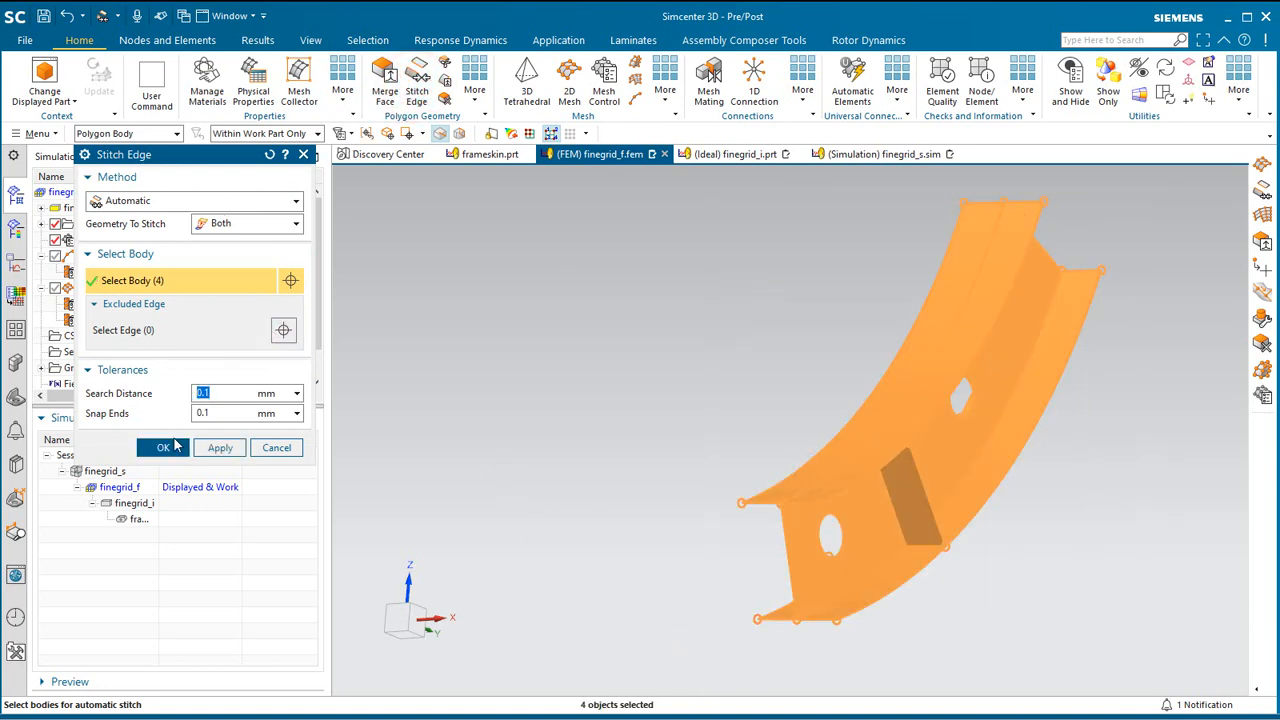
click(226, 449)
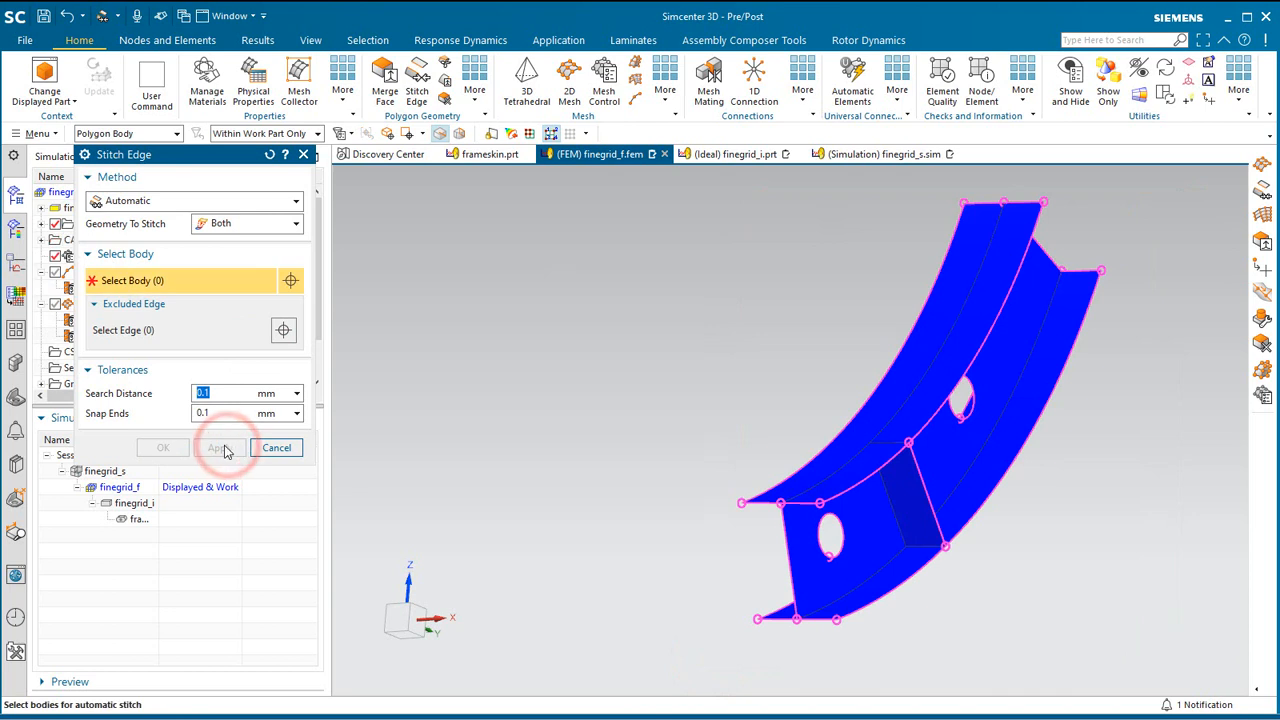
click(276, 448)
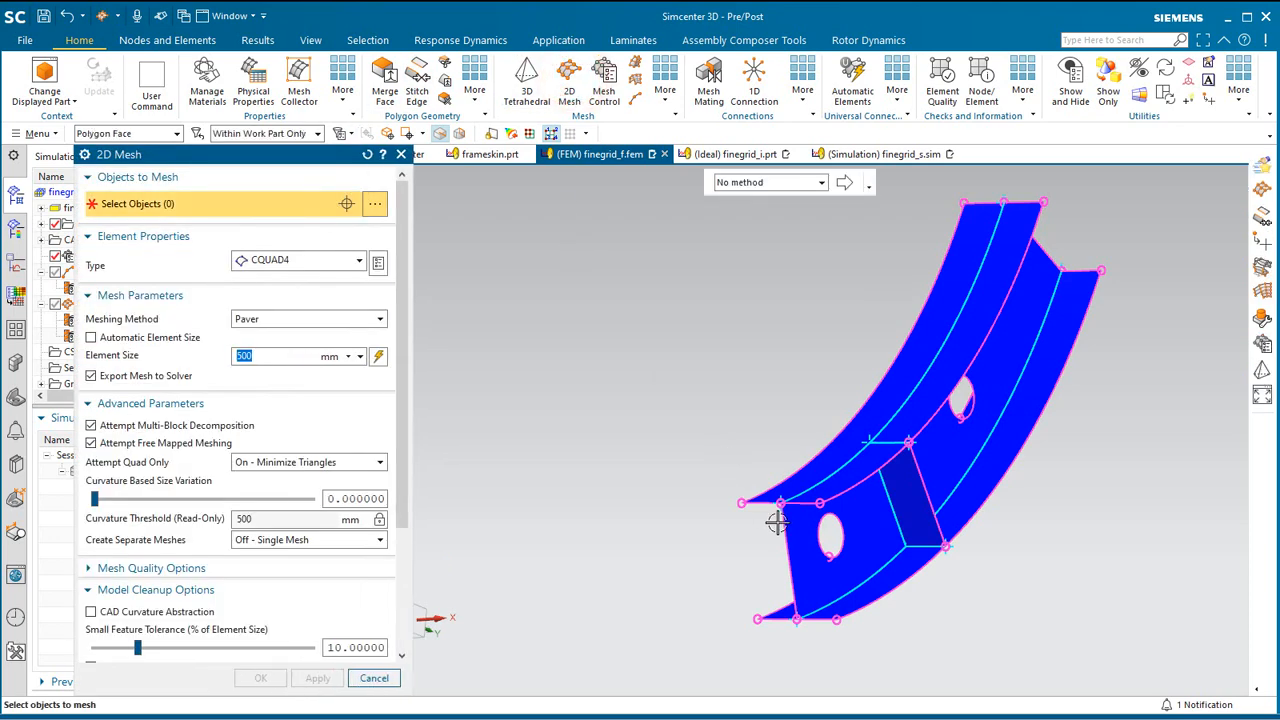
- Create a 2D CQUAD4 Paver mesh on the skin-side flange body with 50 mm elements in the frame collector
click(176, 134)
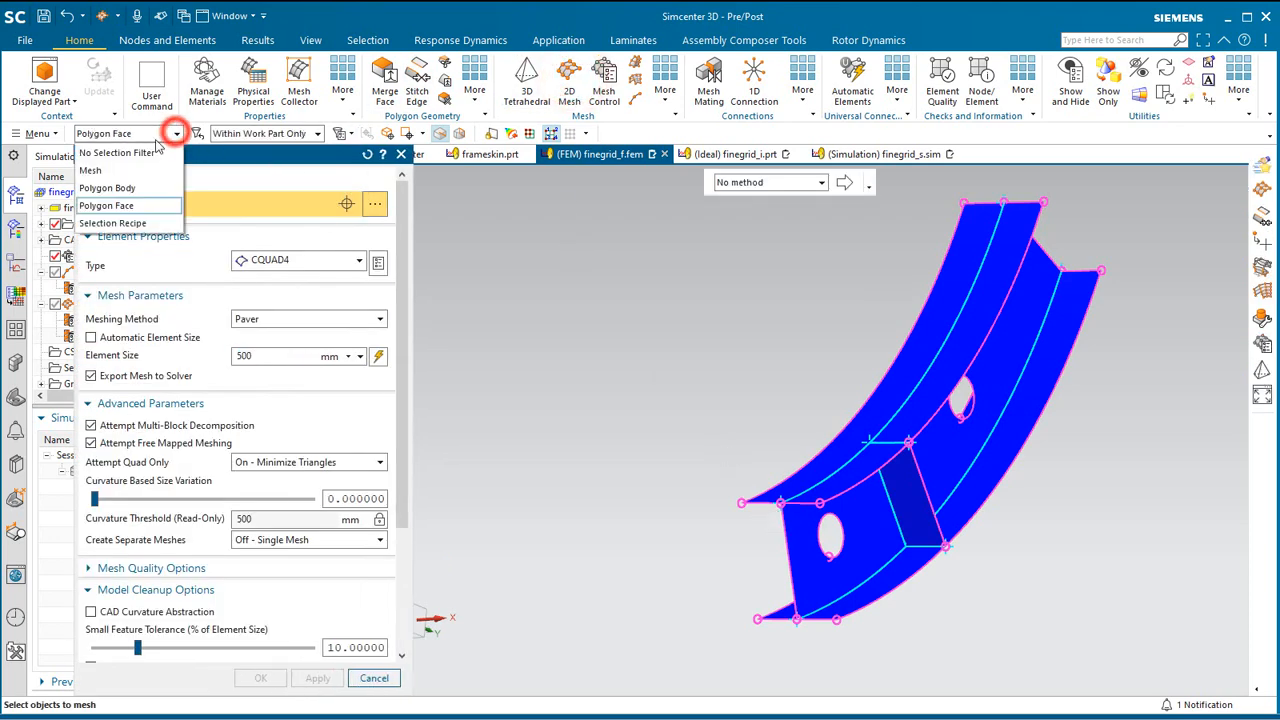
click(128, 182)
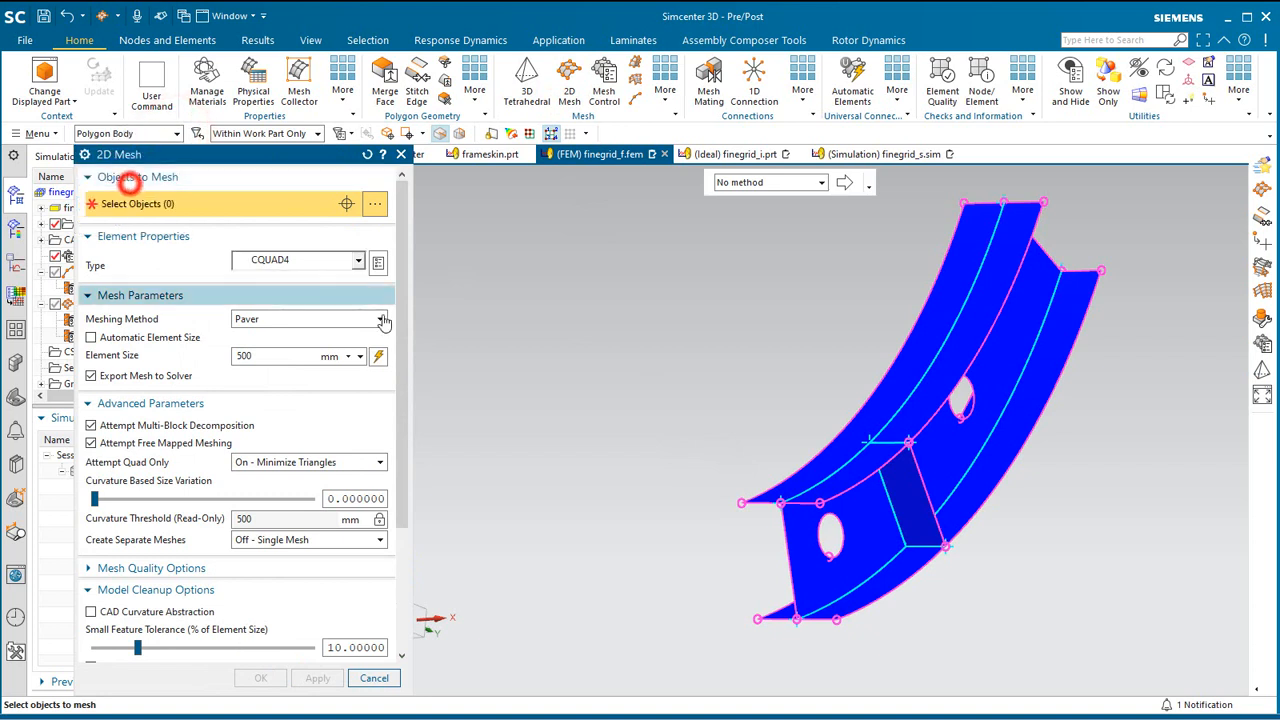
click(928, 564)
double_click(265, 355)
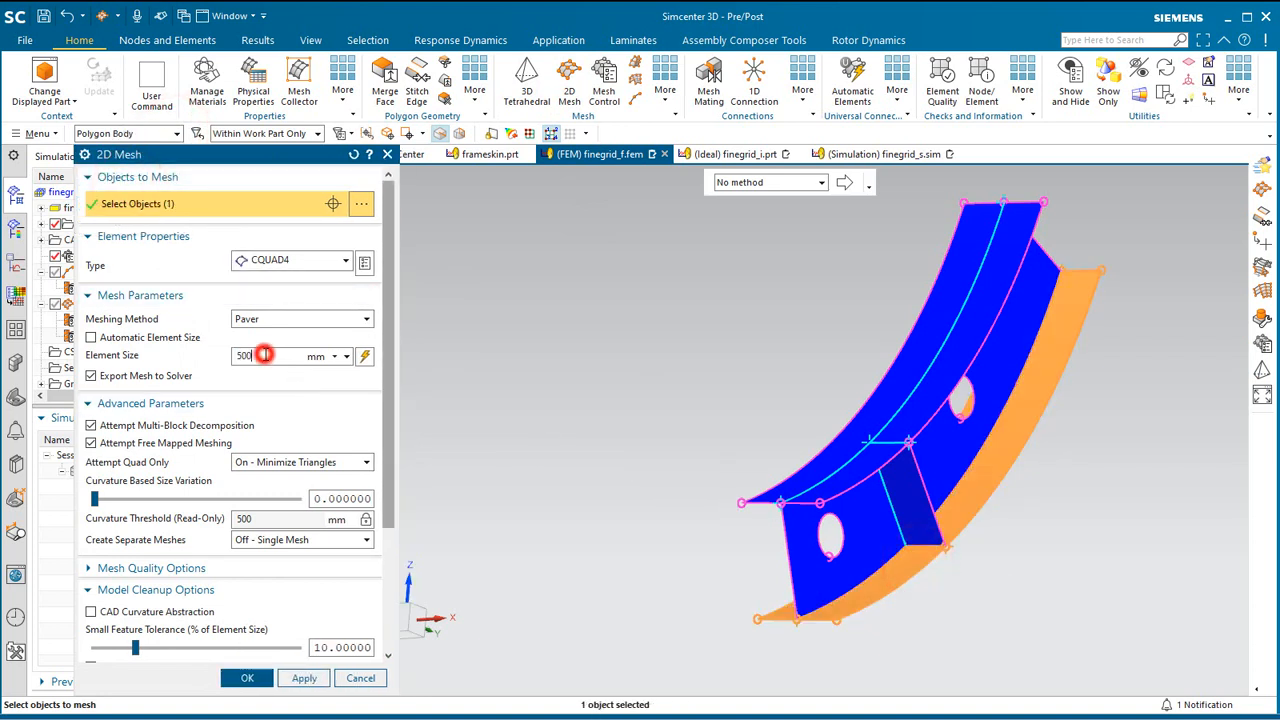
text(50)
drag(389, 409, 380, 537)
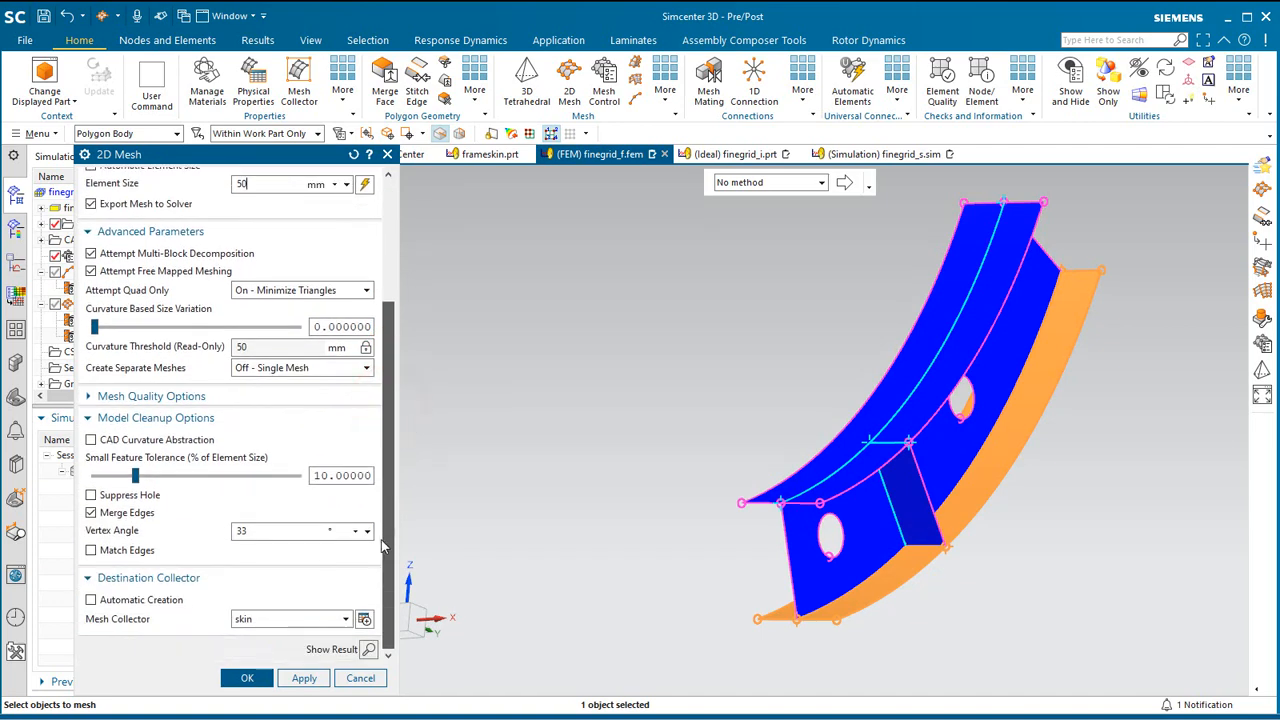
click(256, 619)
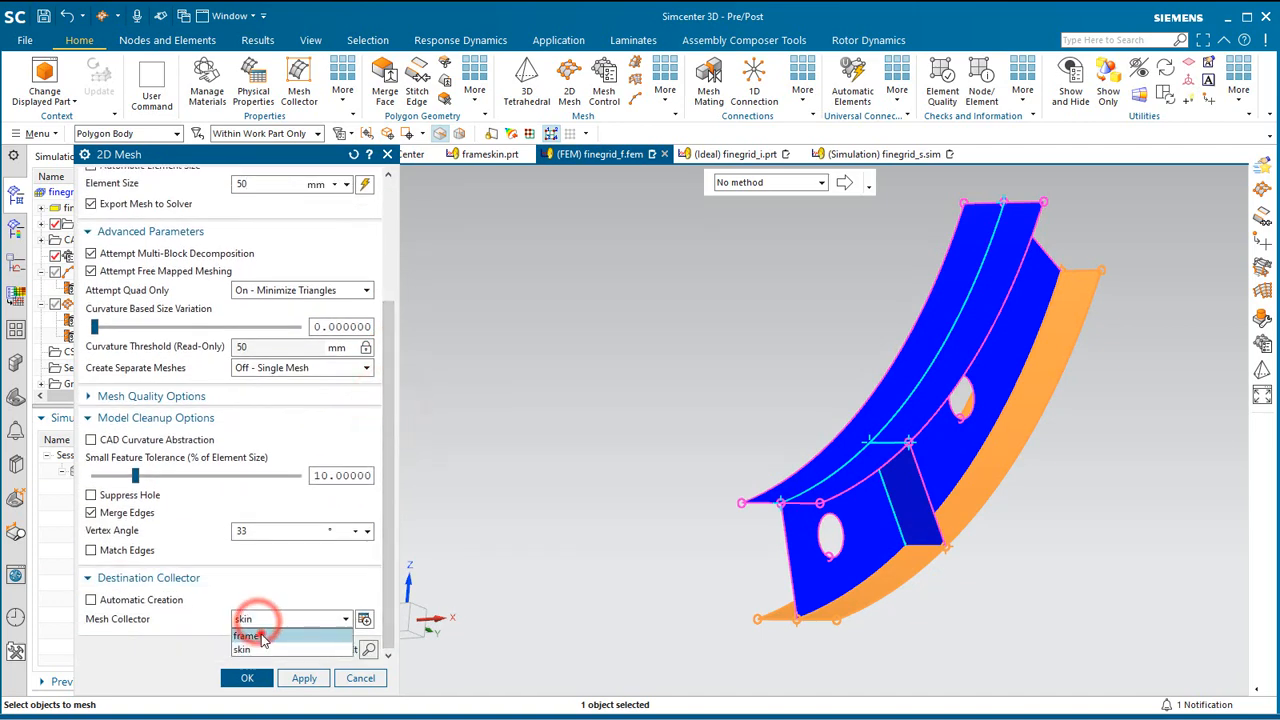
click(250, 636)
click(303, 678)
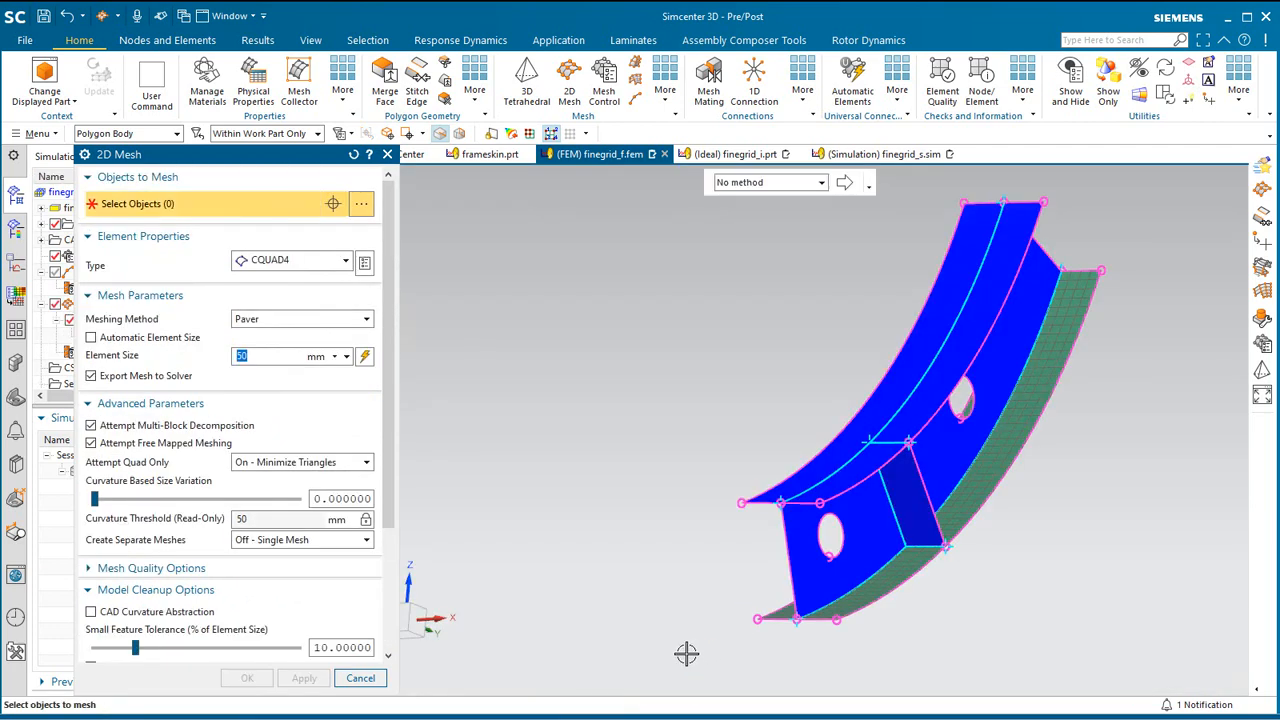
- Mesh the three remaining frame bodies with 50 mm CQUAD4 elements in the frame collector
drag(686, 654, 1138, 182)
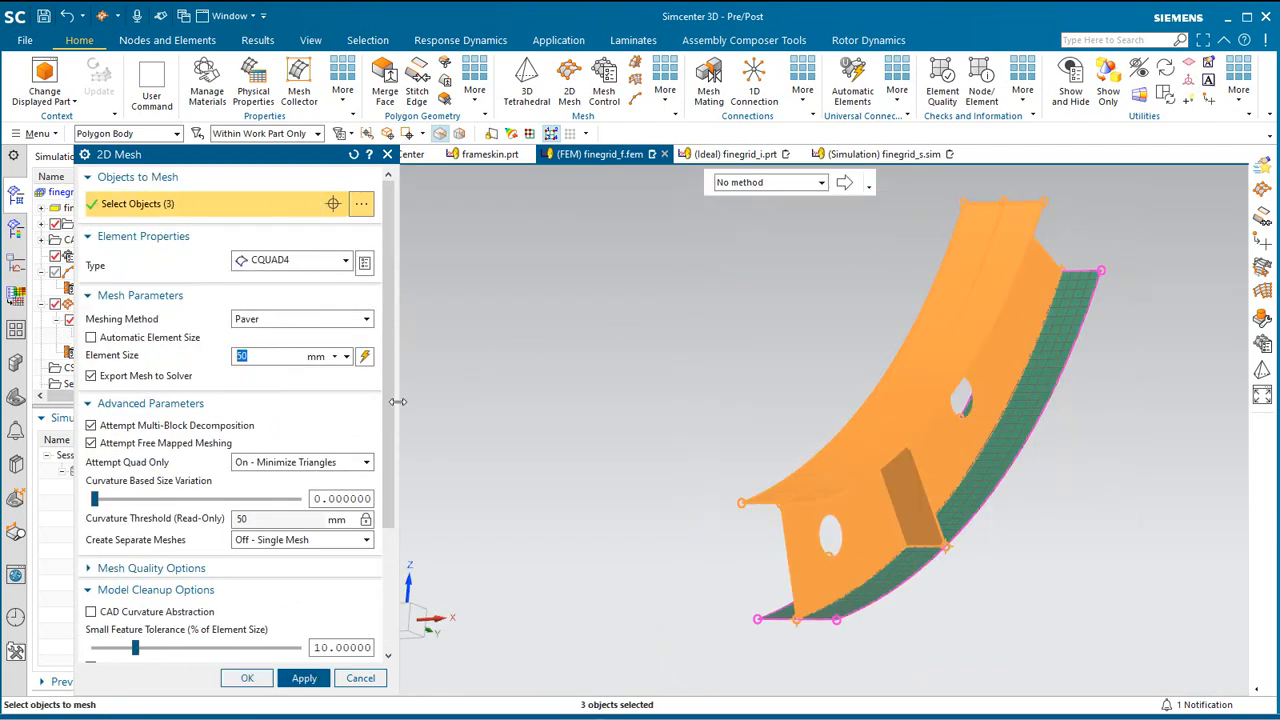
scroll(398, 401, down, 5)
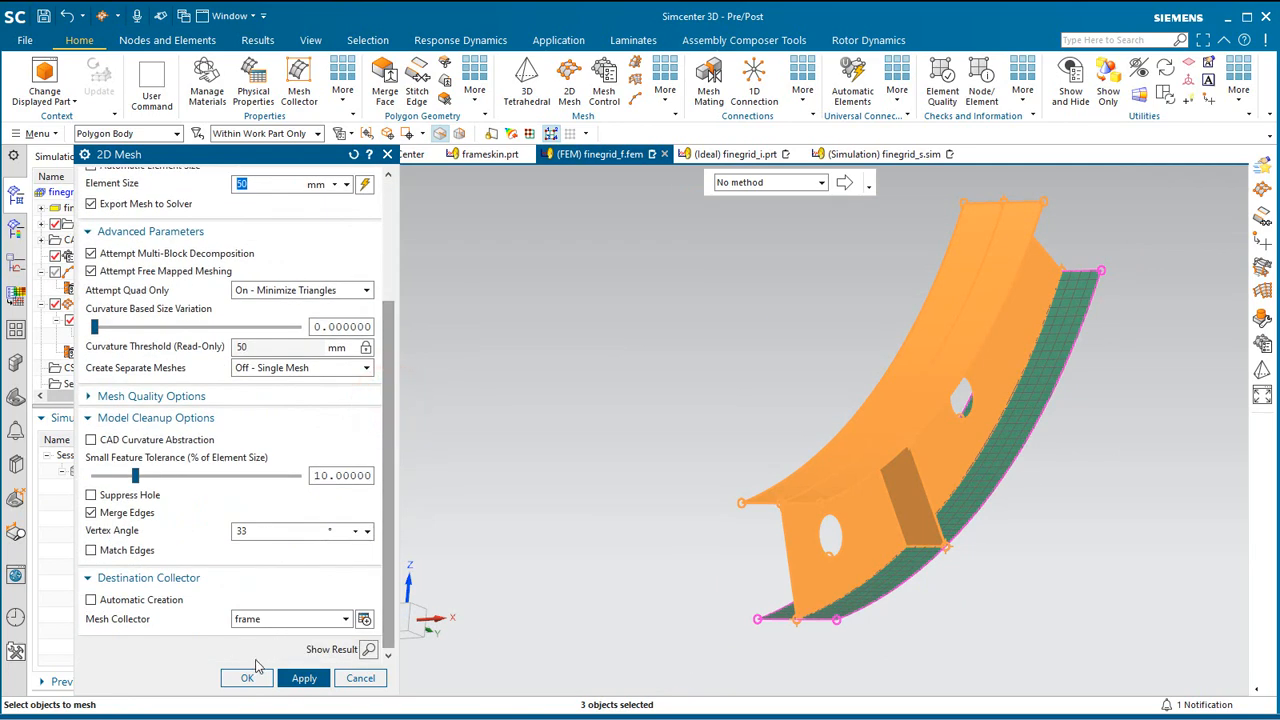
click(248, 678)
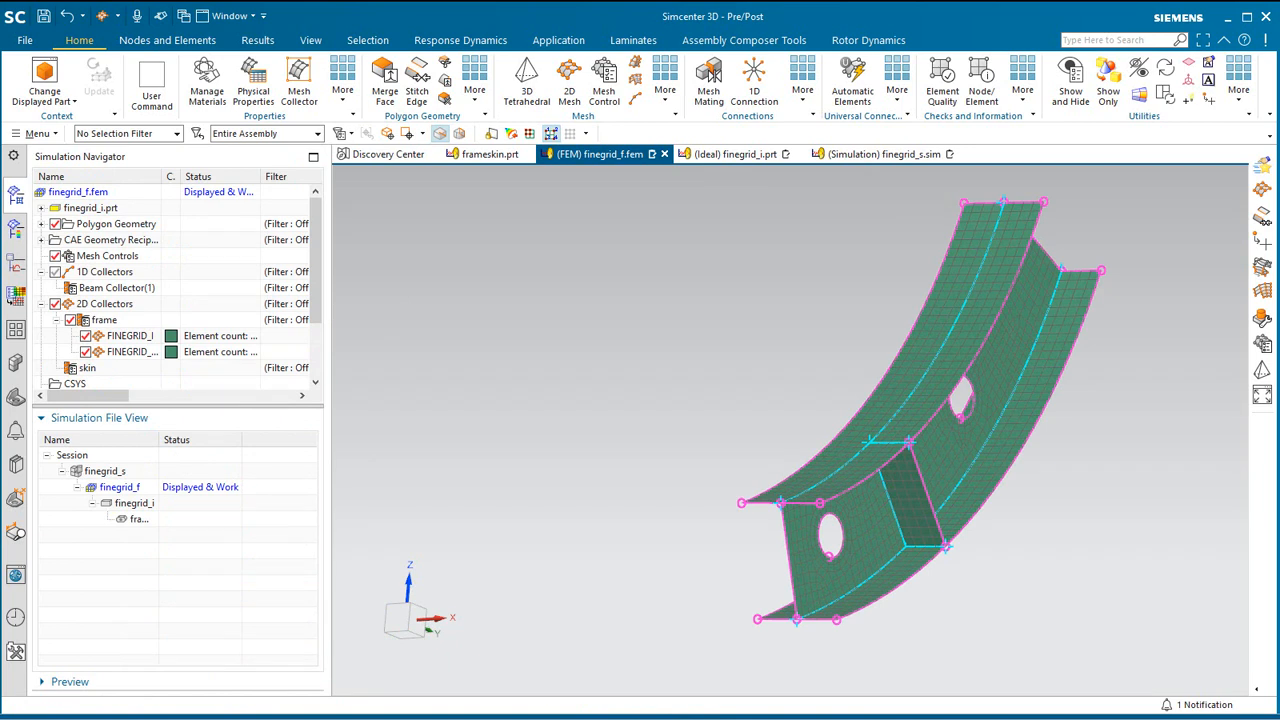
- Turn on the element thickness and offset display for the frame collector and examine the flange and web end section
right_click(117, 340)
click(168, 378)
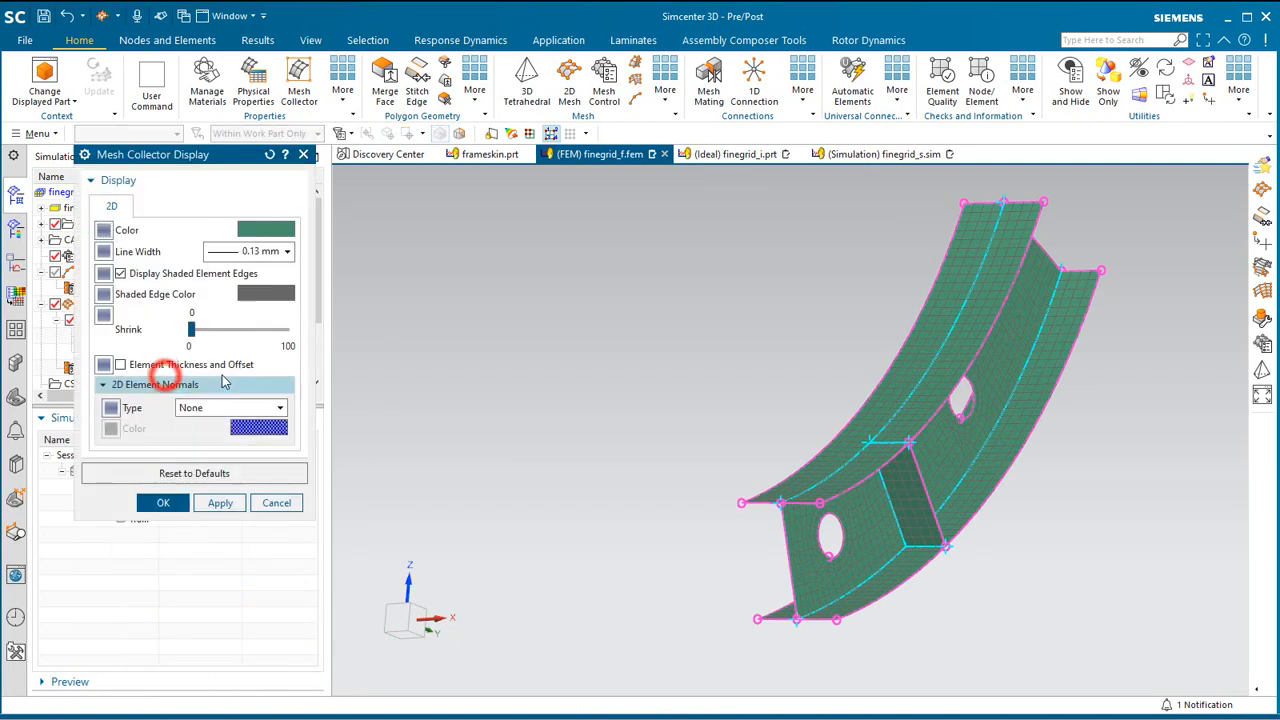
click(220, 503)
scroll(794, 631, up, 3)
scroll(794, 631, up, 2)
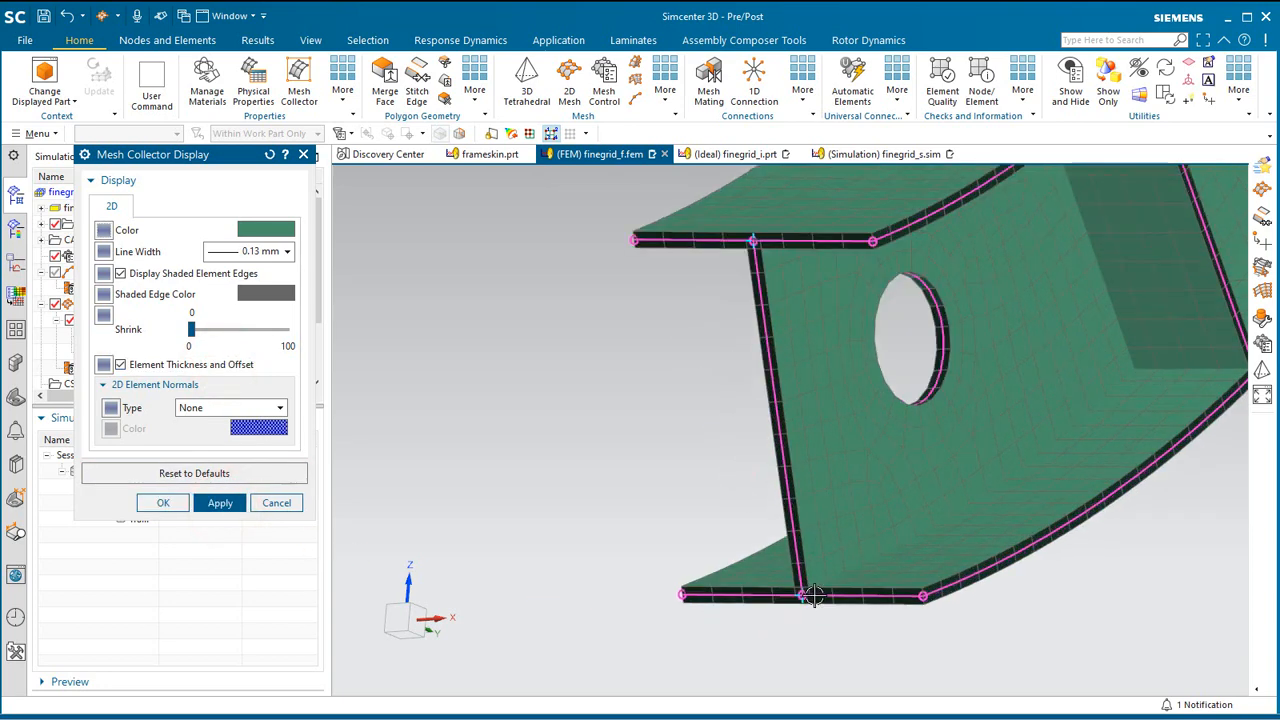
click(176, 503)
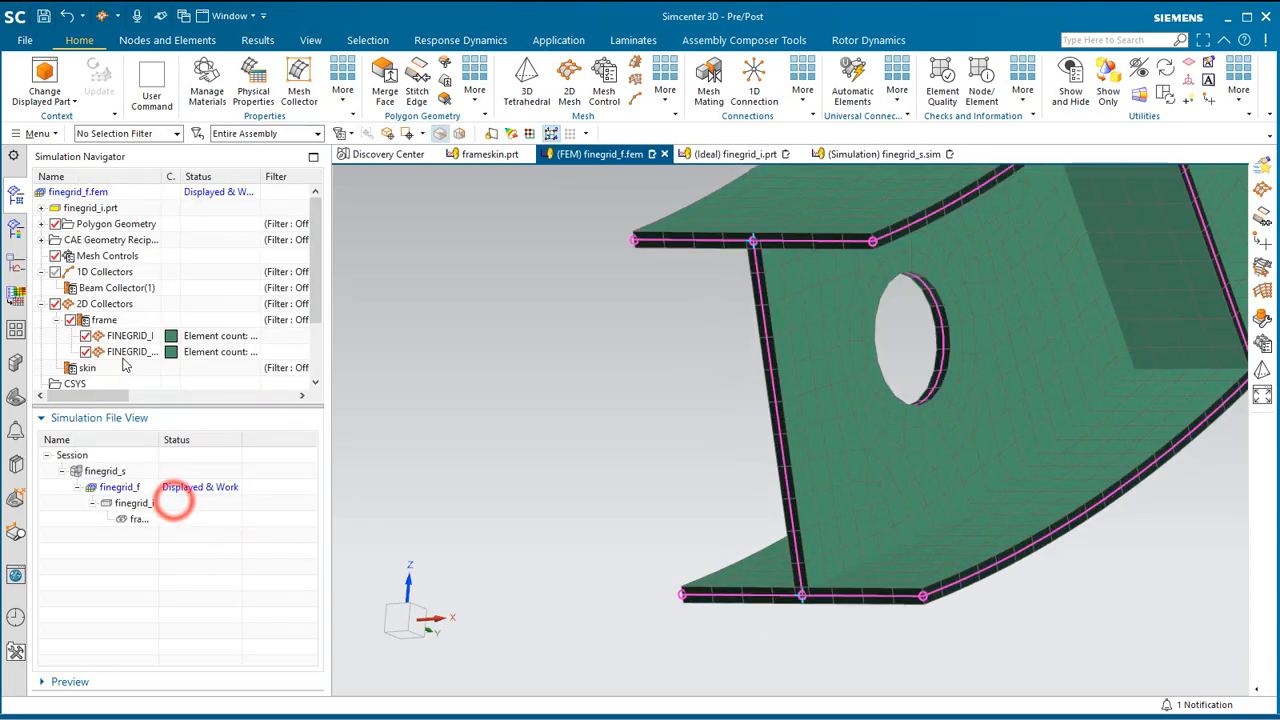
- Set a shell offset of -25 mm in the mesh associated data of the skin-side flange mesh
click(130, 336)
right_click(130, 336)
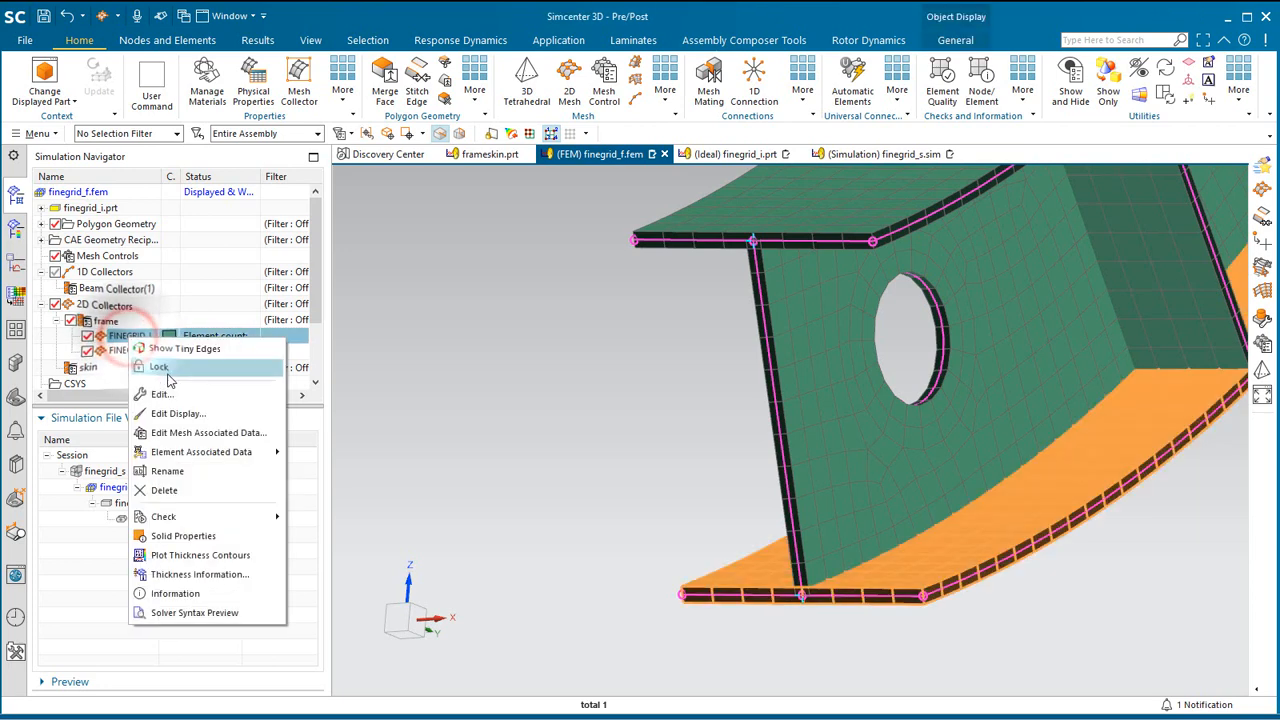
click(190, 428)
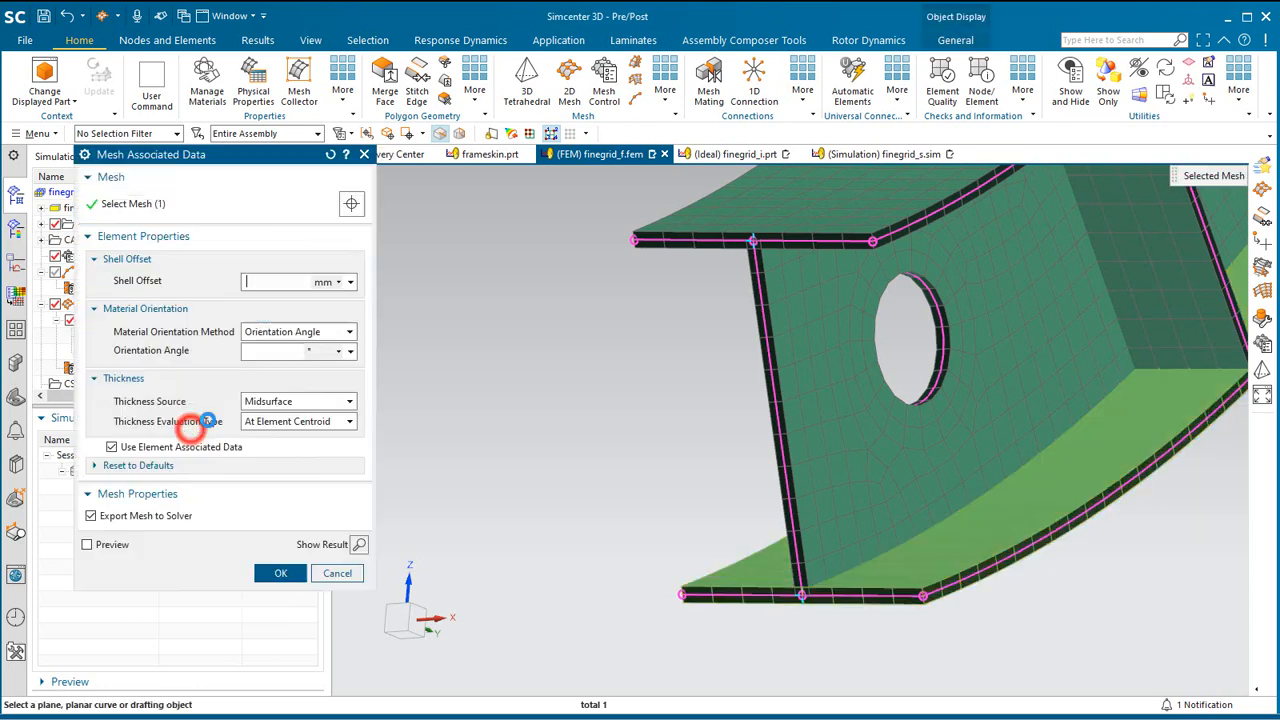
click(286, 283)
text(-25)
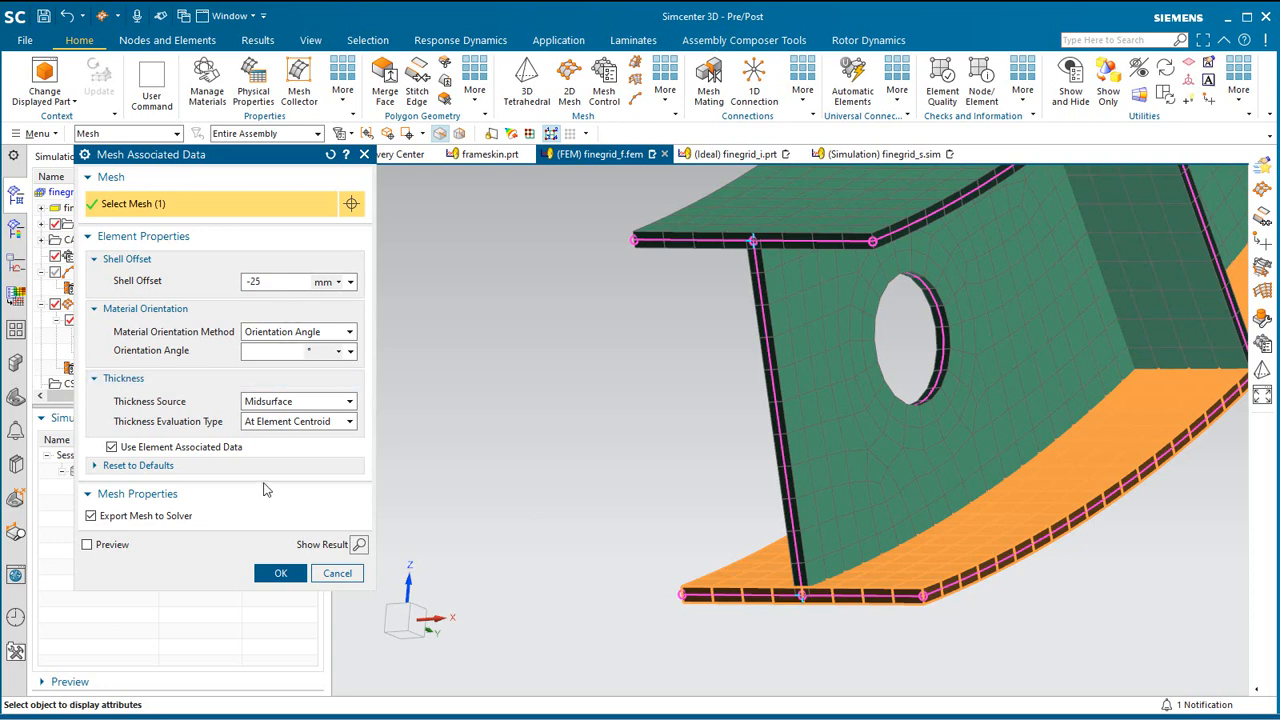
click(266, 576)
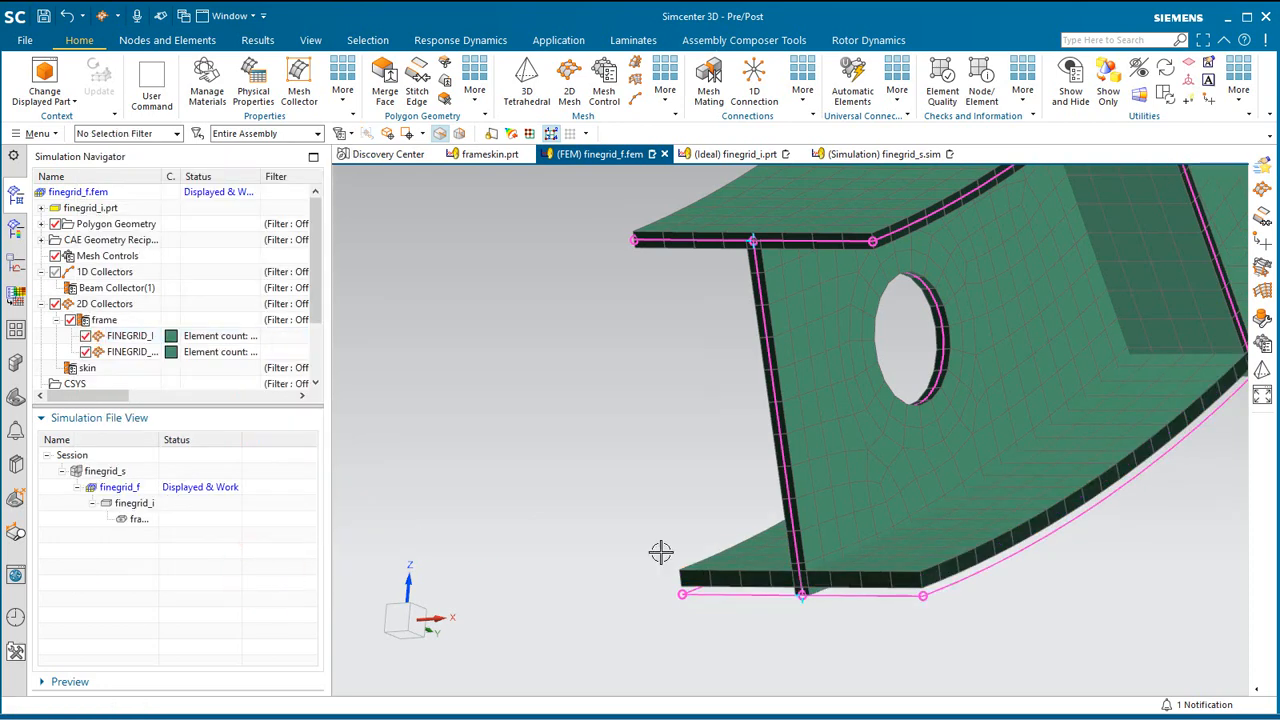
- Check the offset flange and turn off the element thickness and offset display for the frame collector
scroll(643, 586, down, 2)
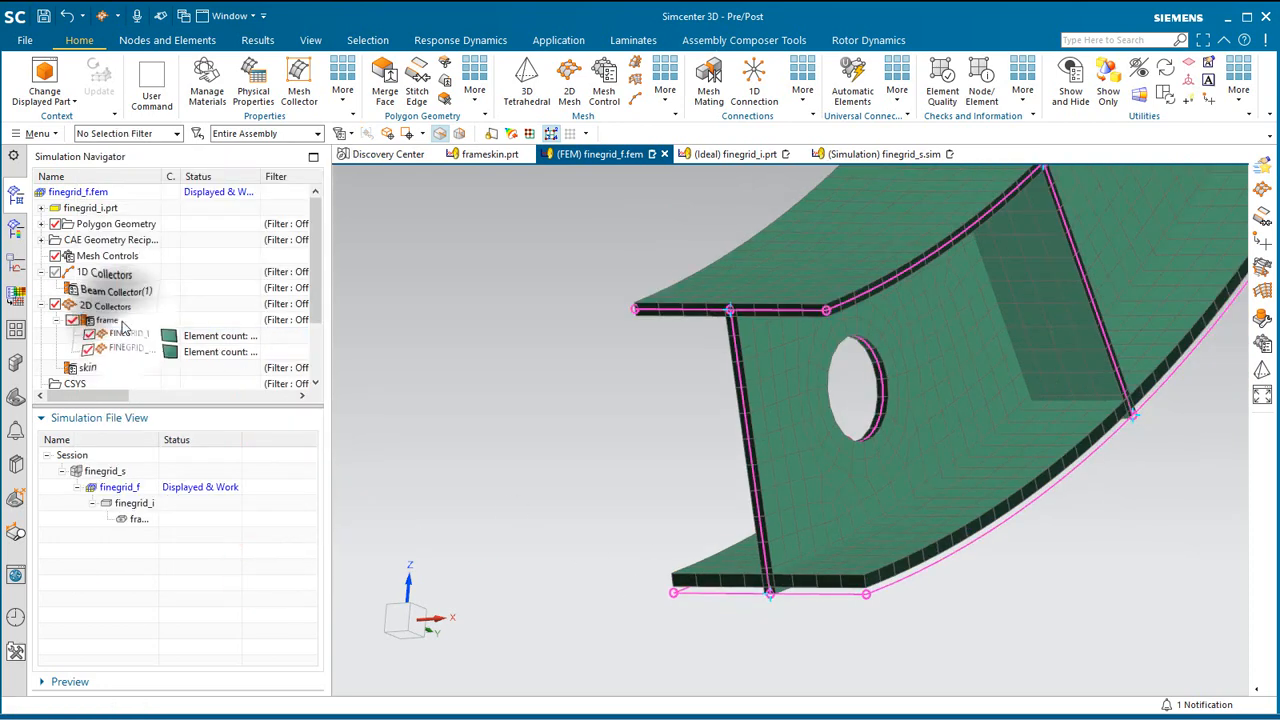
right_click(88, 320)
click(176, 372)
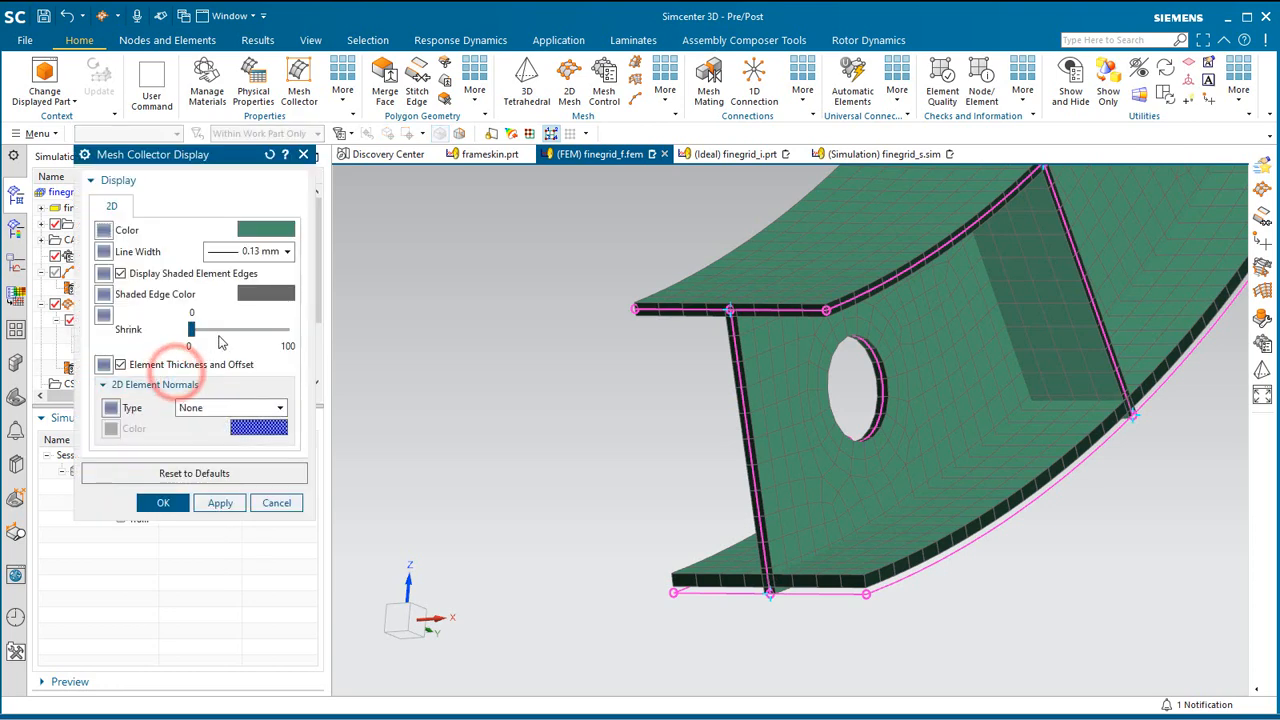
click(163, 502)
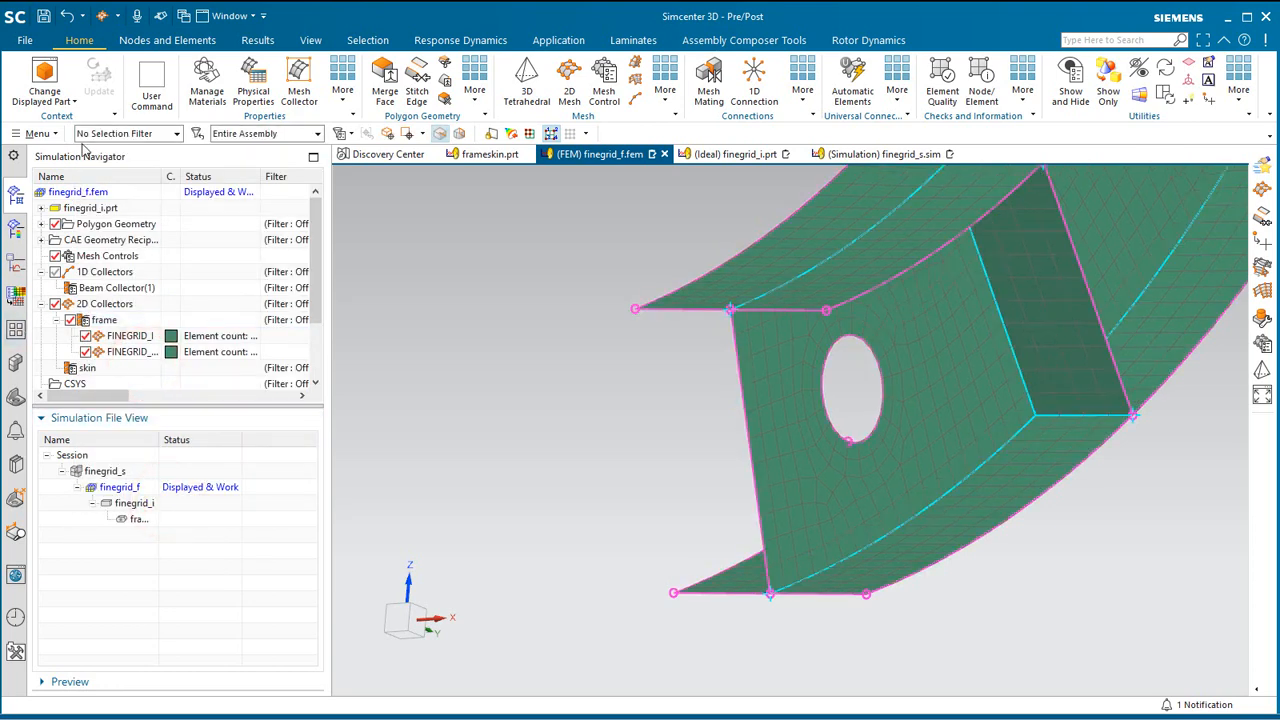
- Make layer 48 the work layer and turn on layer 44 in the layer settings
click(38, 134)
click(74, 232)
click(150, 236)
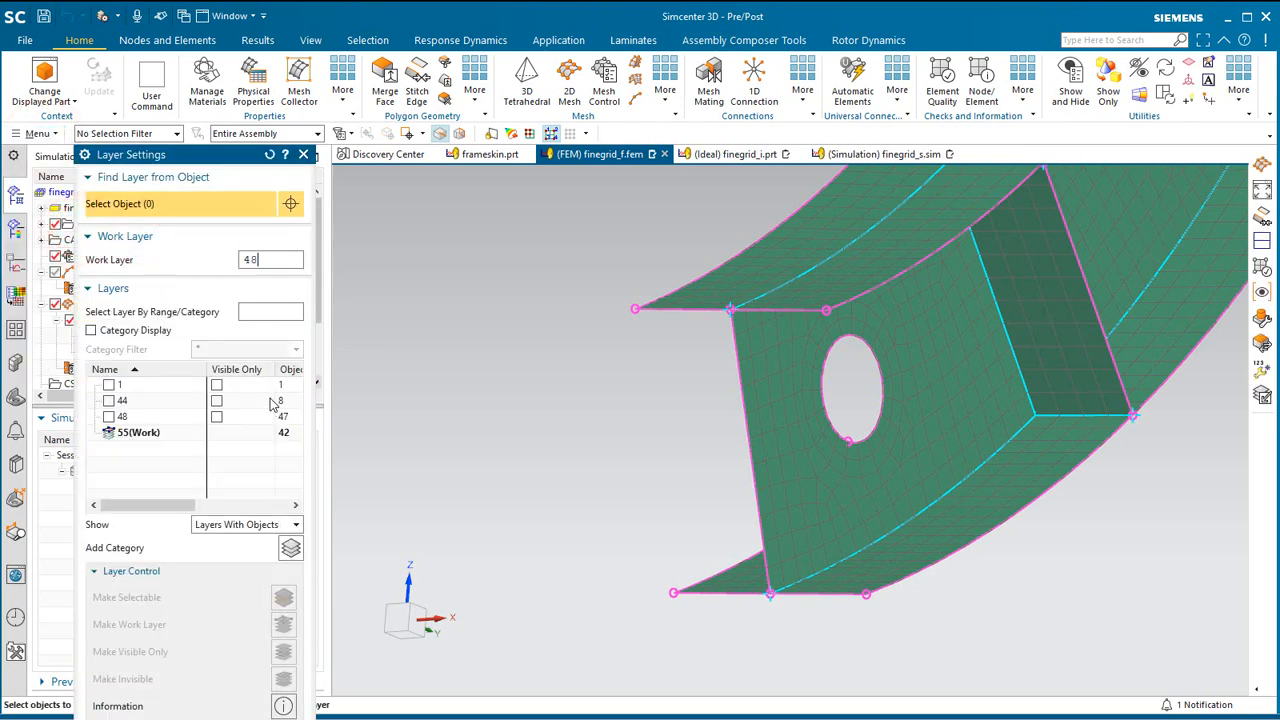
key(Return)
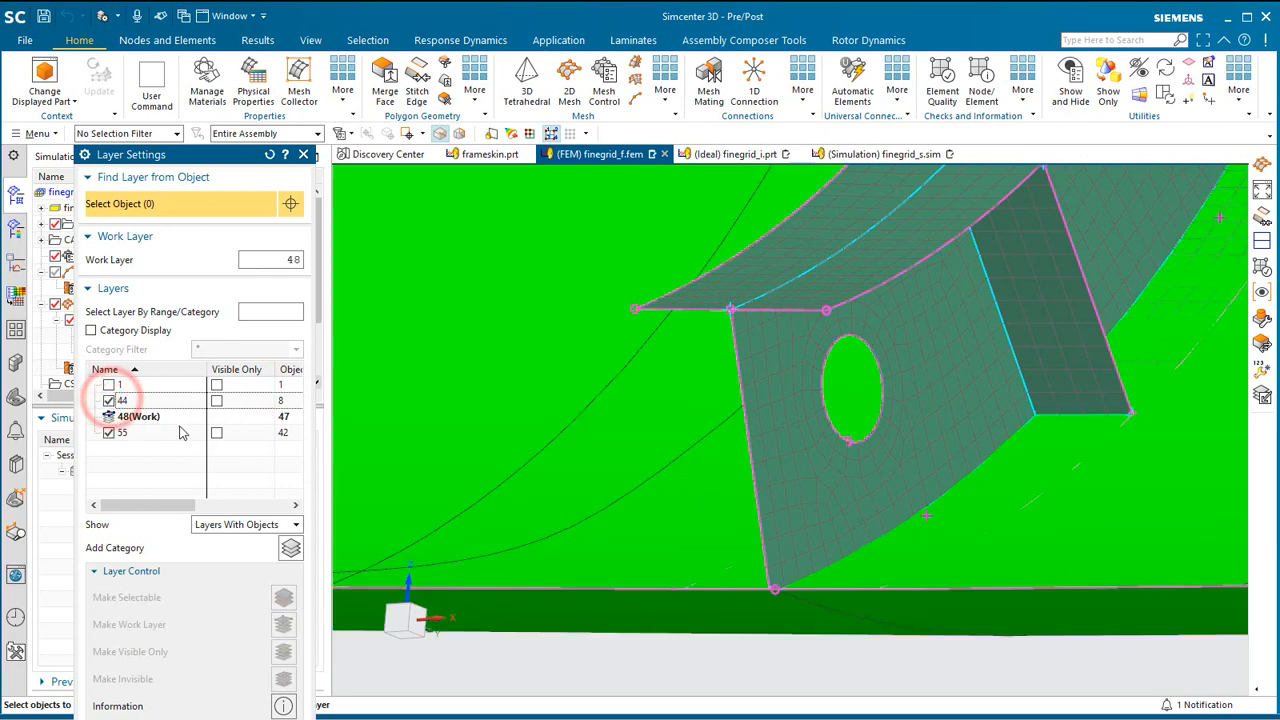
click(285, 718)
- Mesh the two skin faces behind the frame with 50 mm CQUAD4 elements in the skin collector
scroll(575, 483, down, 4)
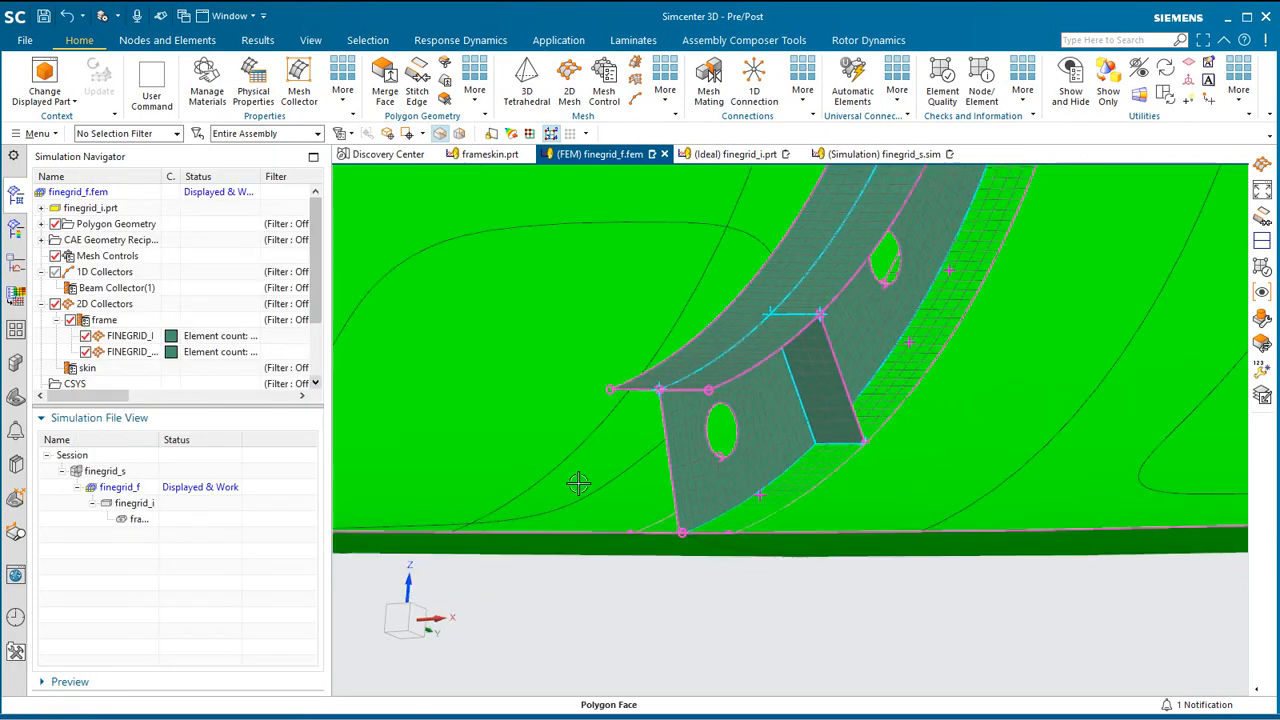
scroll(831, 575, down, 1)
middle_drag(798, 494, 822, 566)
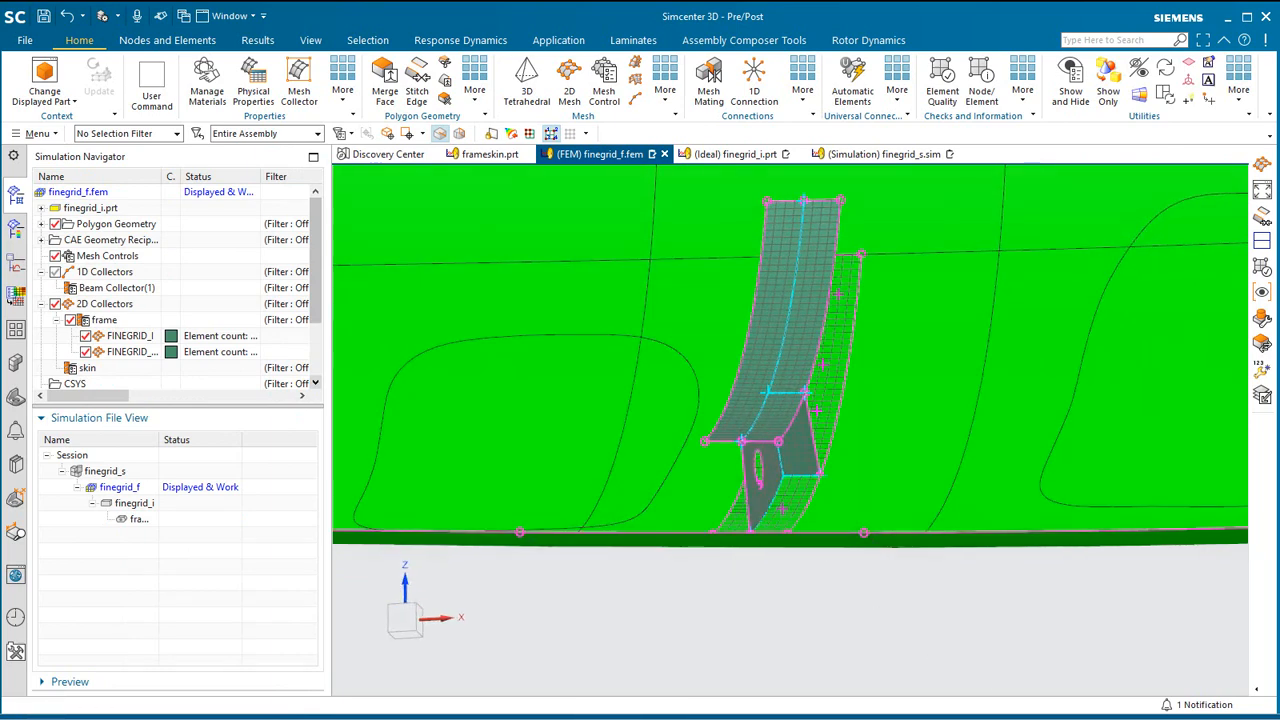
click(568, 82)
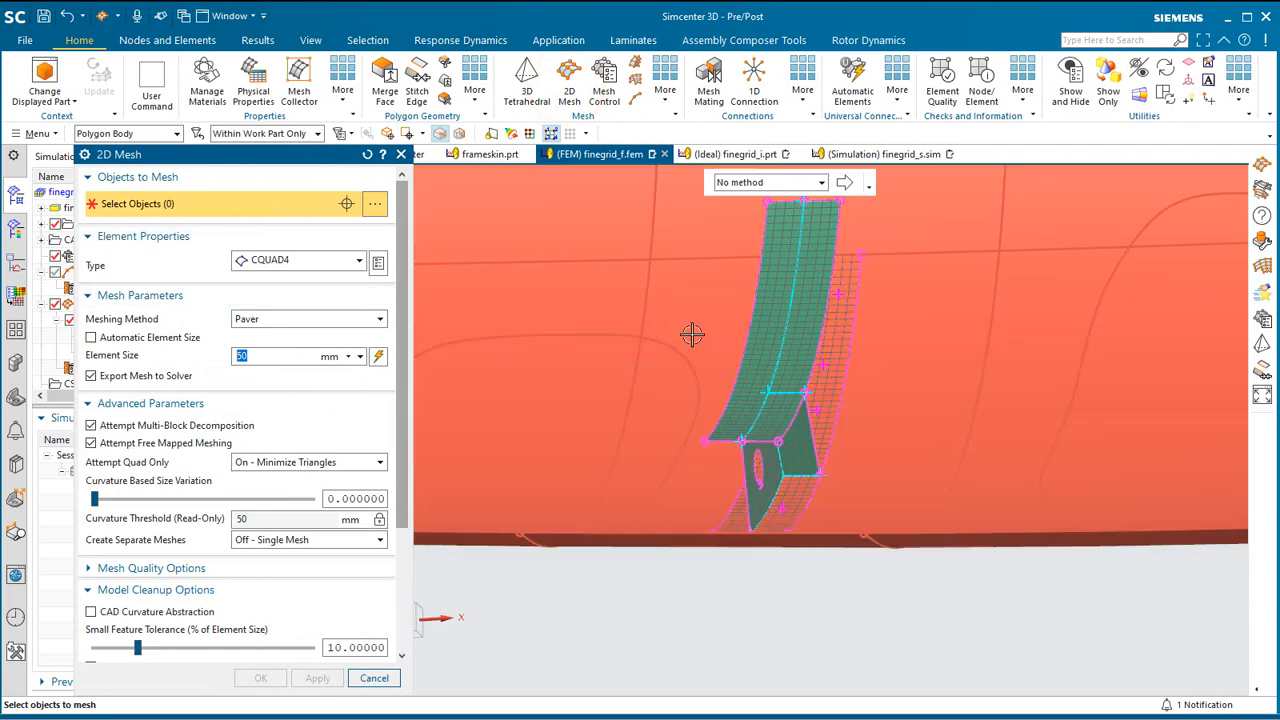
click(147, 137)
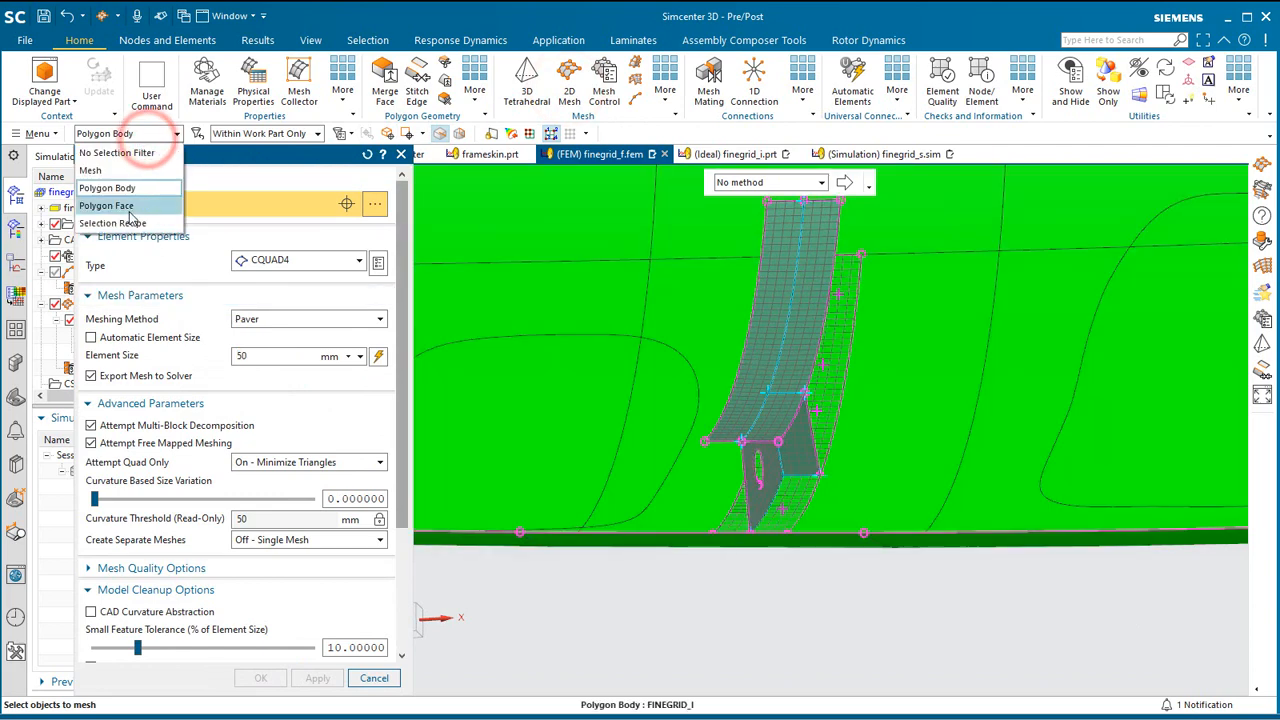
click(110, 205)
click(707, 350)
click(670, 376)
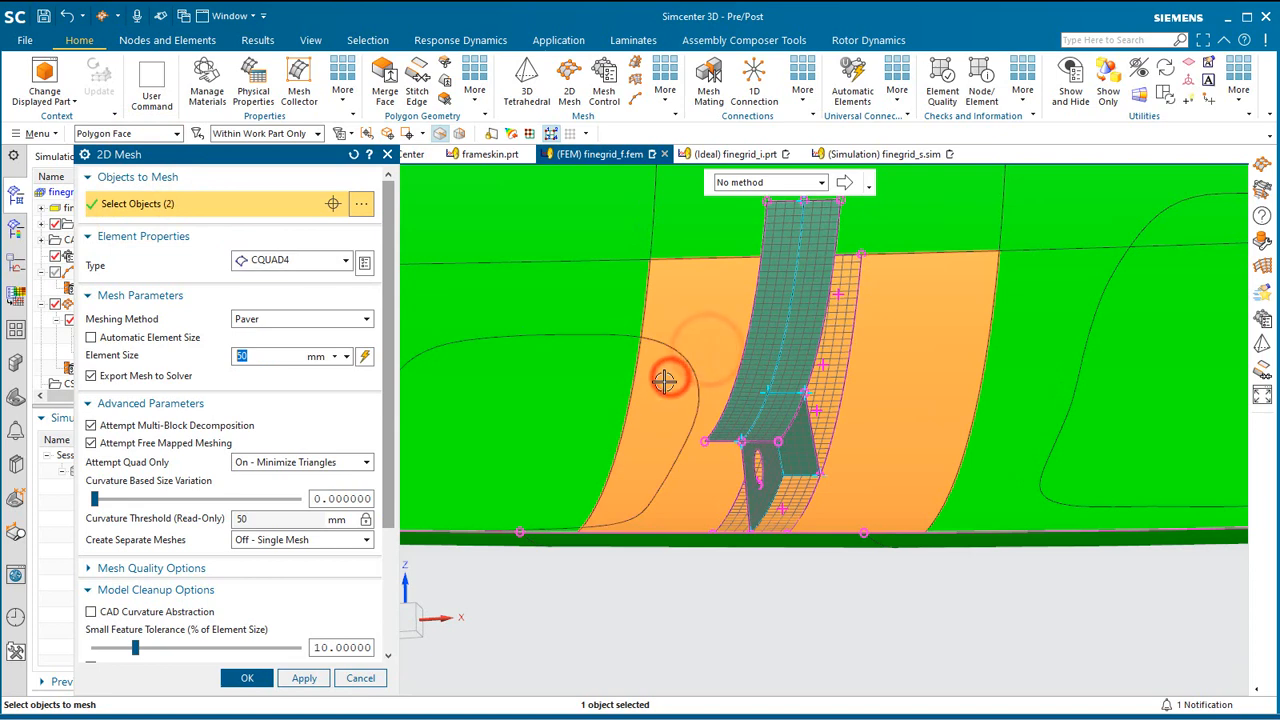
scroll(385, 540, down, 5)
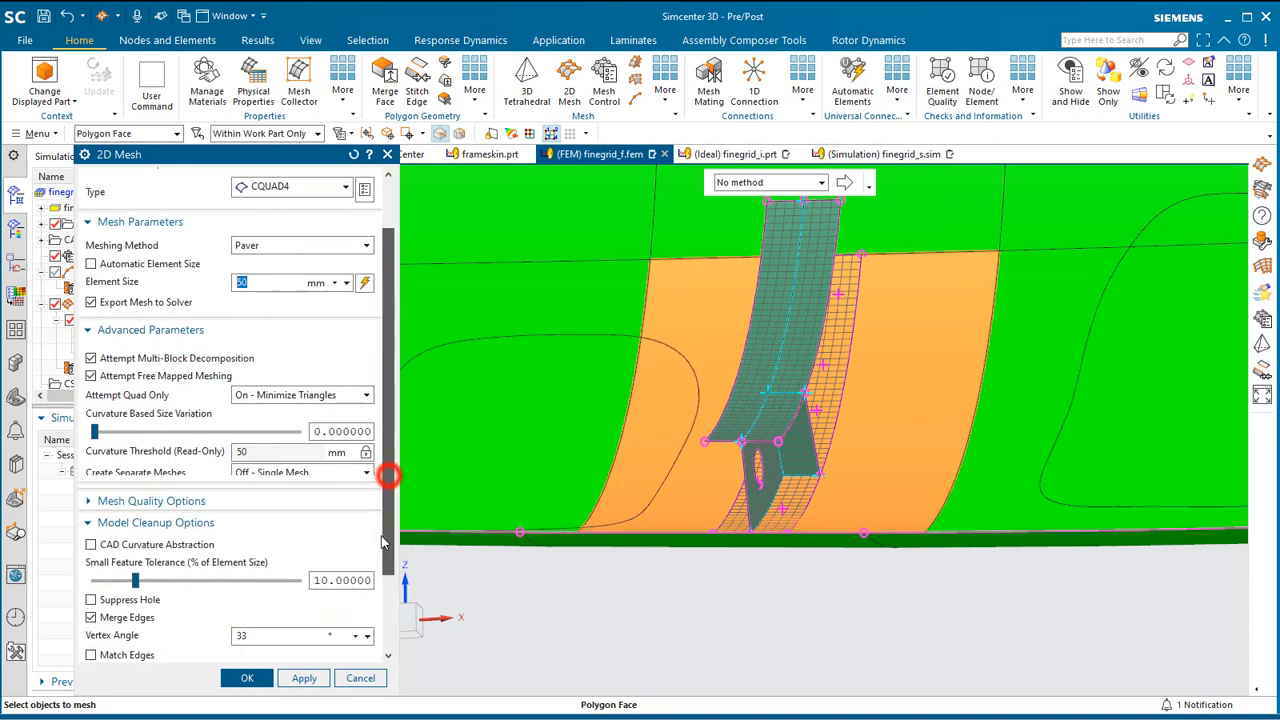
click(327, 621)
click(314, 634)
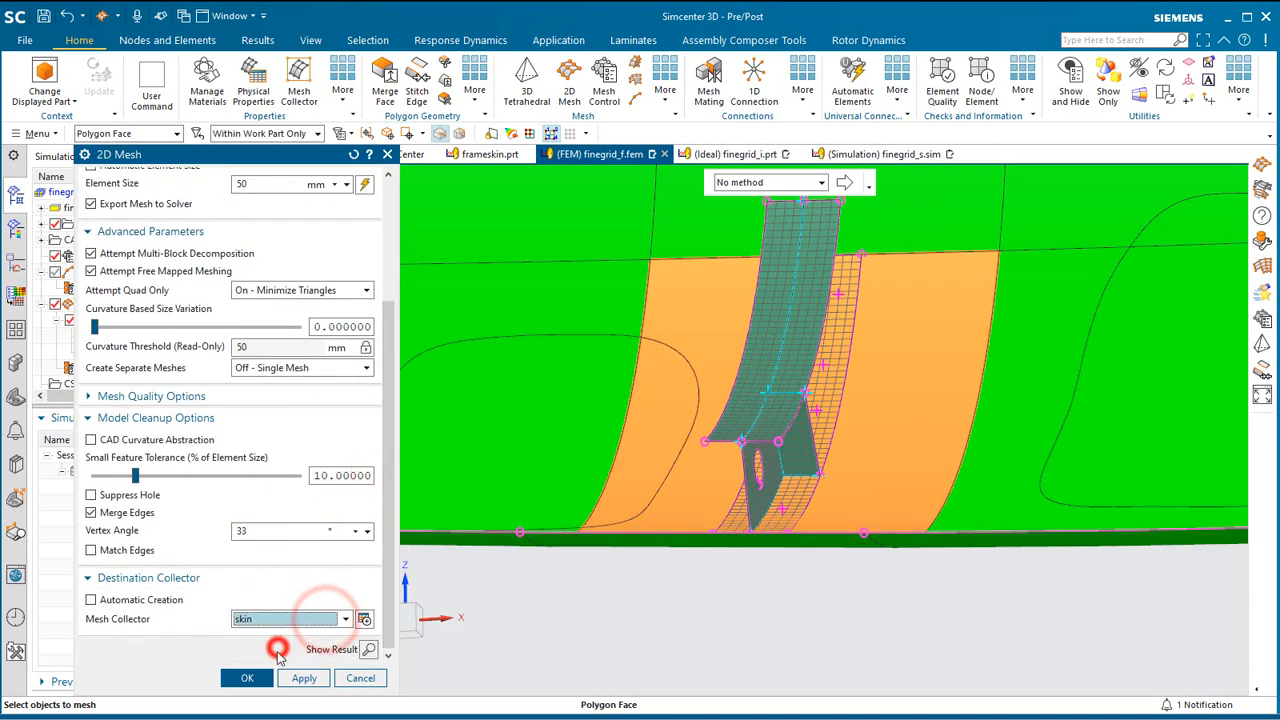
click(247, 678)
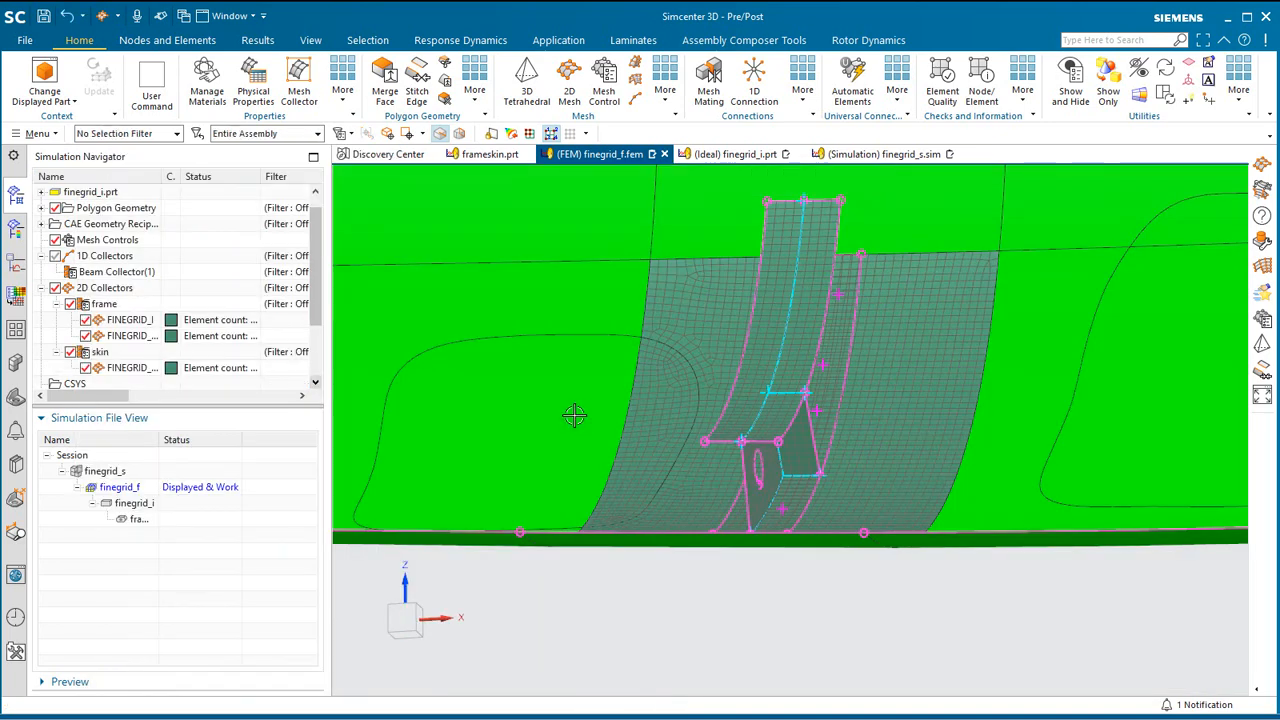
- Plot the thickness contours of the skin mesh and examine the thickness distribution
middle_drag(577, 420, 592, 425)
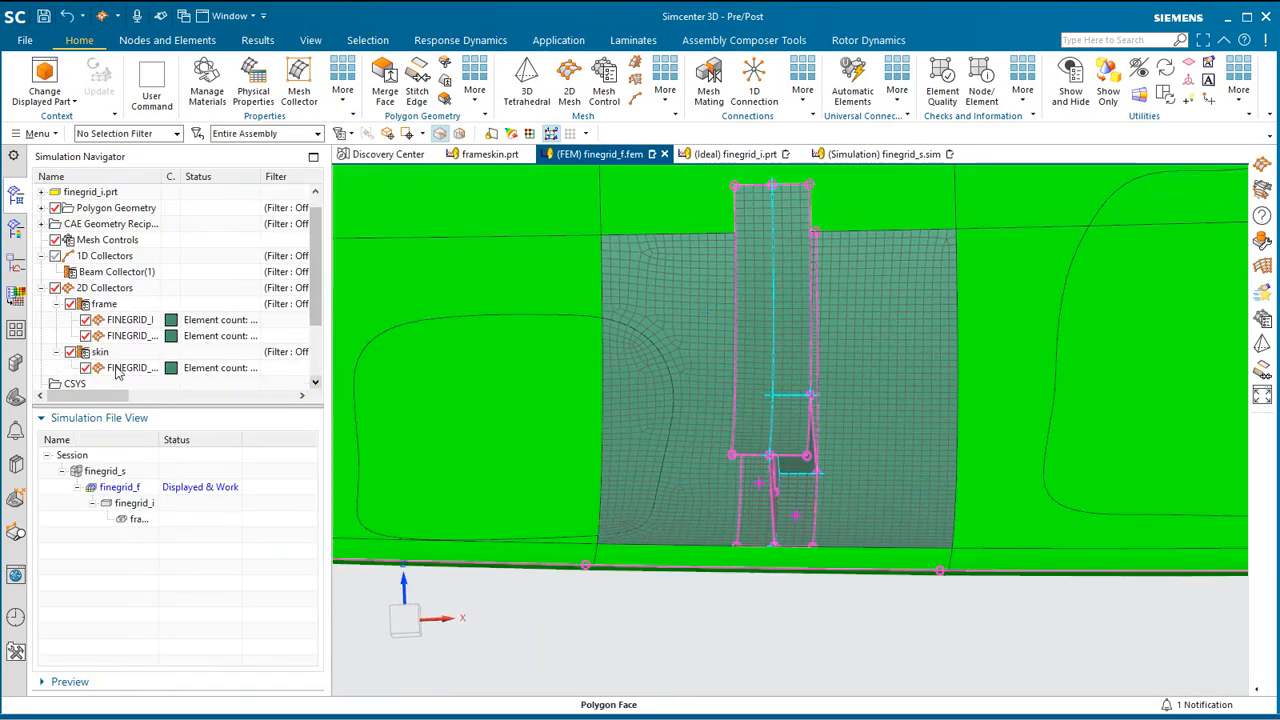
right_click(117, 369)
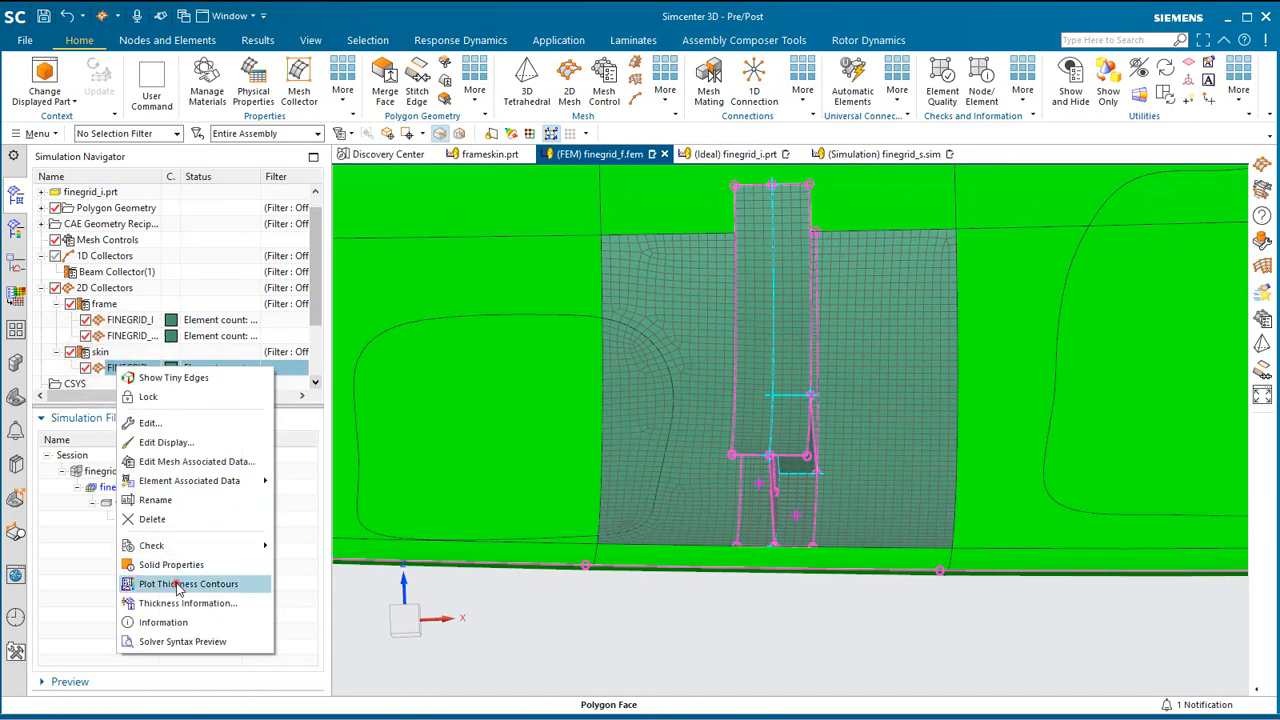
click(178, 585)
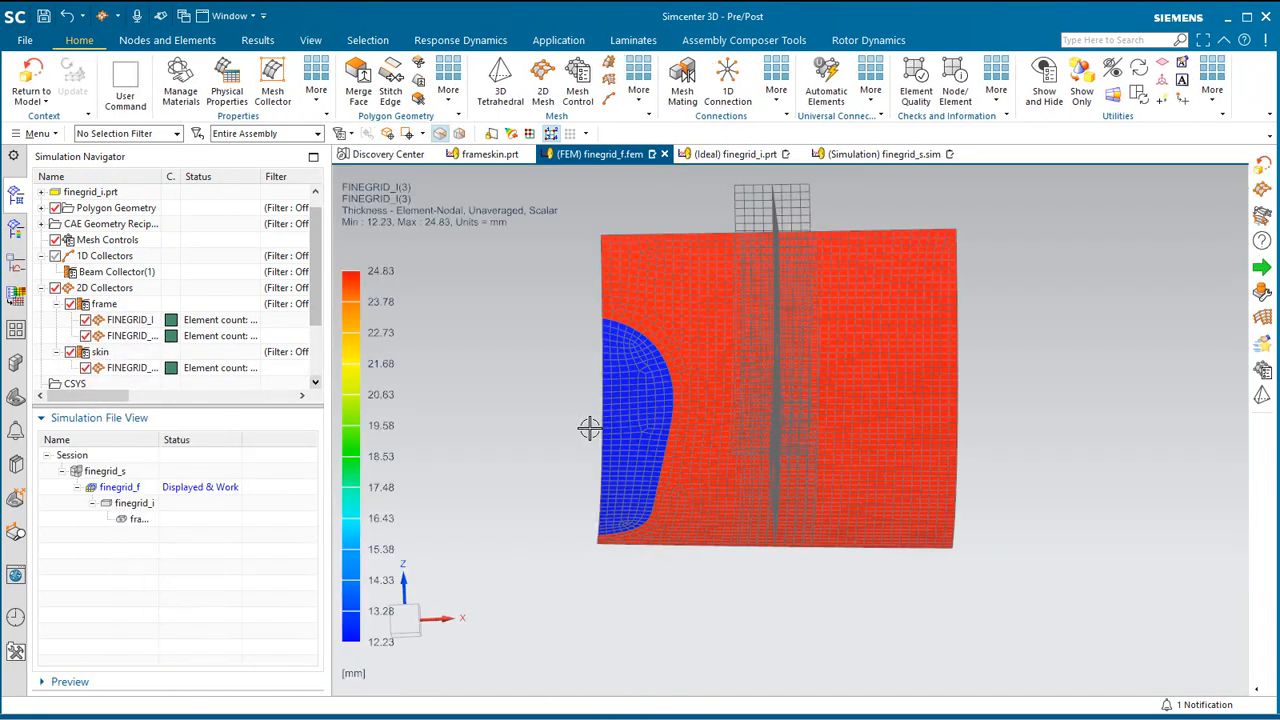
mouse_move(569, 432)
middle_down()
mouse_move(580, 434)
mouse_move(565, 437)
middle_up()
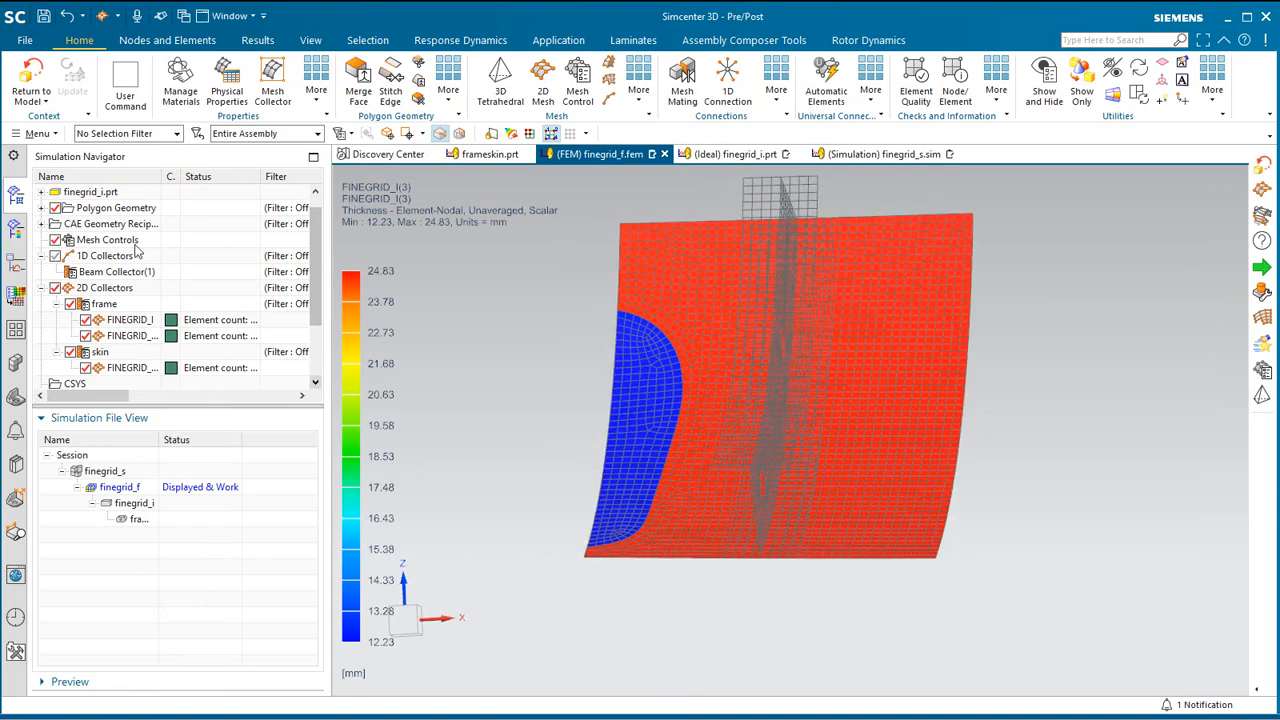
- Check the thickness source in the skin mesh's associated data and leave the settings as they are
right_click(137, 370)
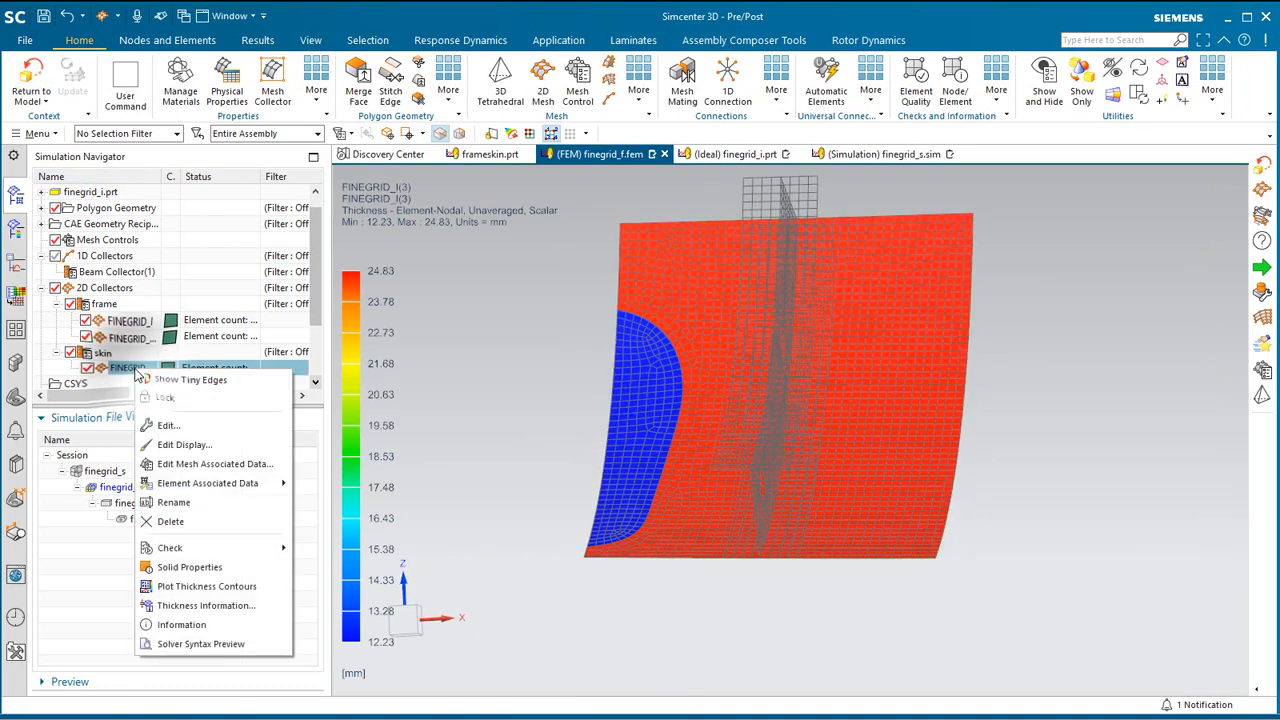
click(190, 467)
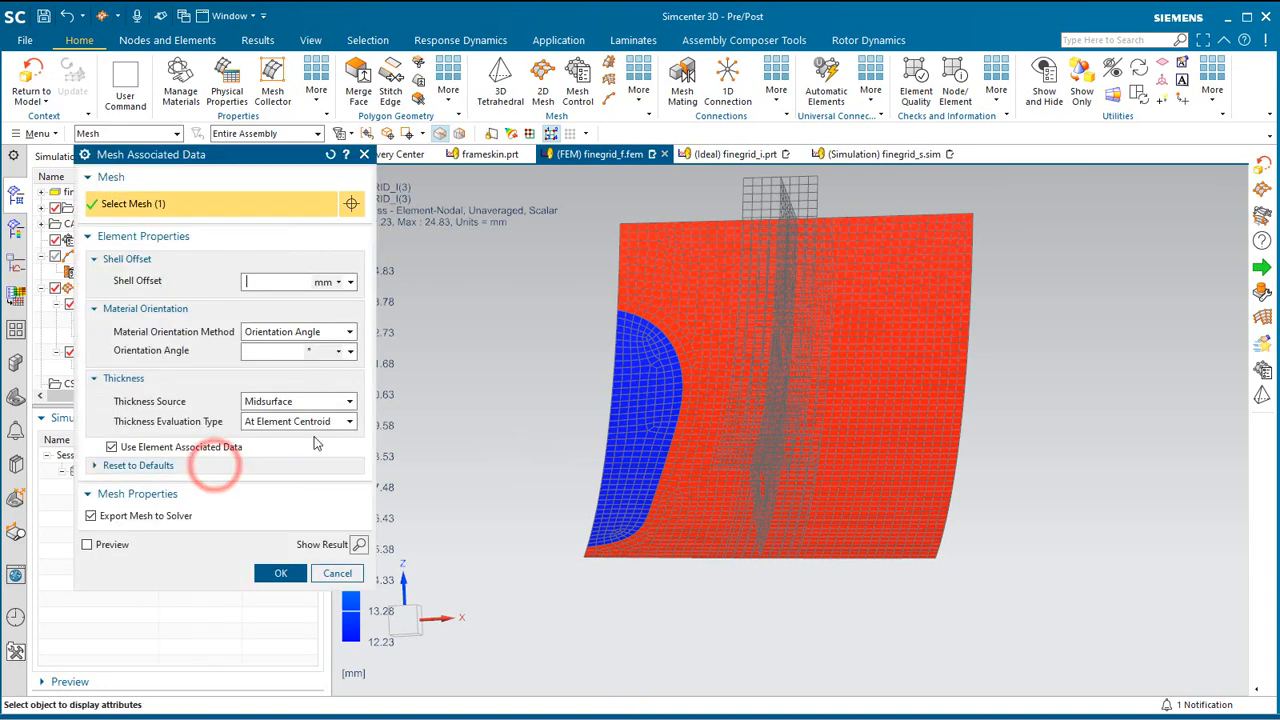
click(300, 401)
click(300, 400)
click(337, 573)
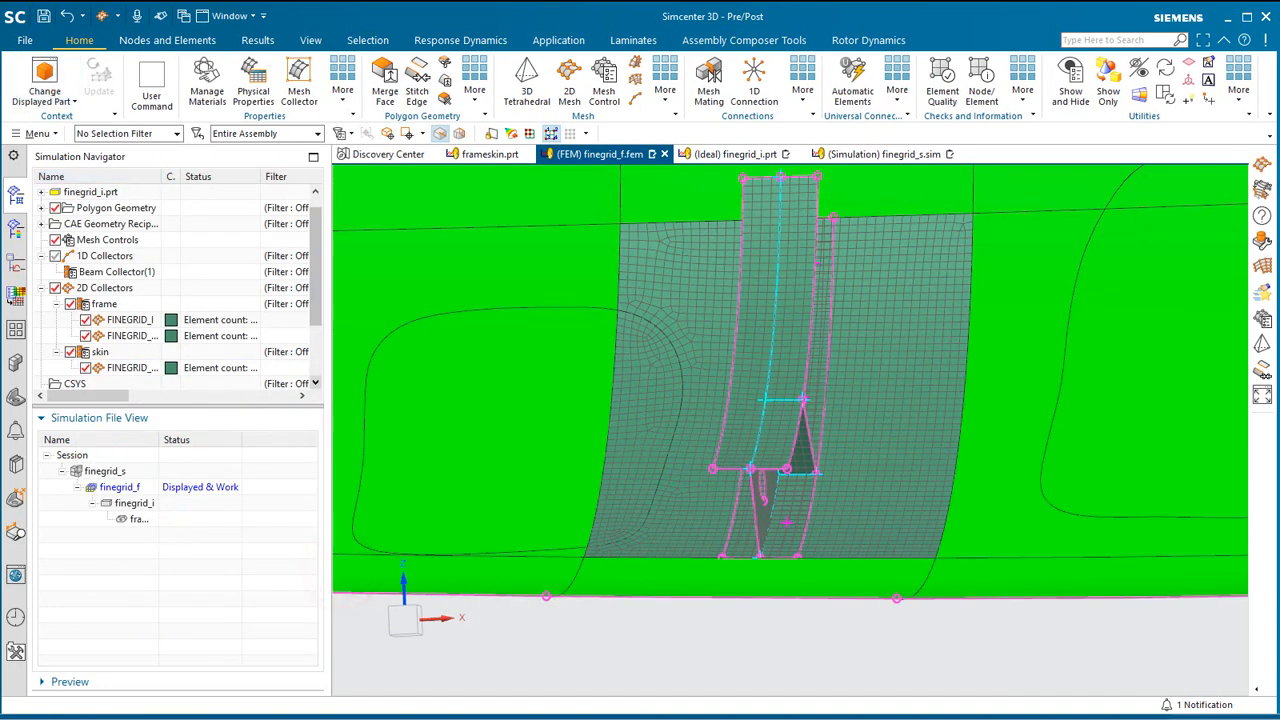
- Start a Spot Weld connection and select the eight weld points along the frame's skin-side flange
click(802, 92)
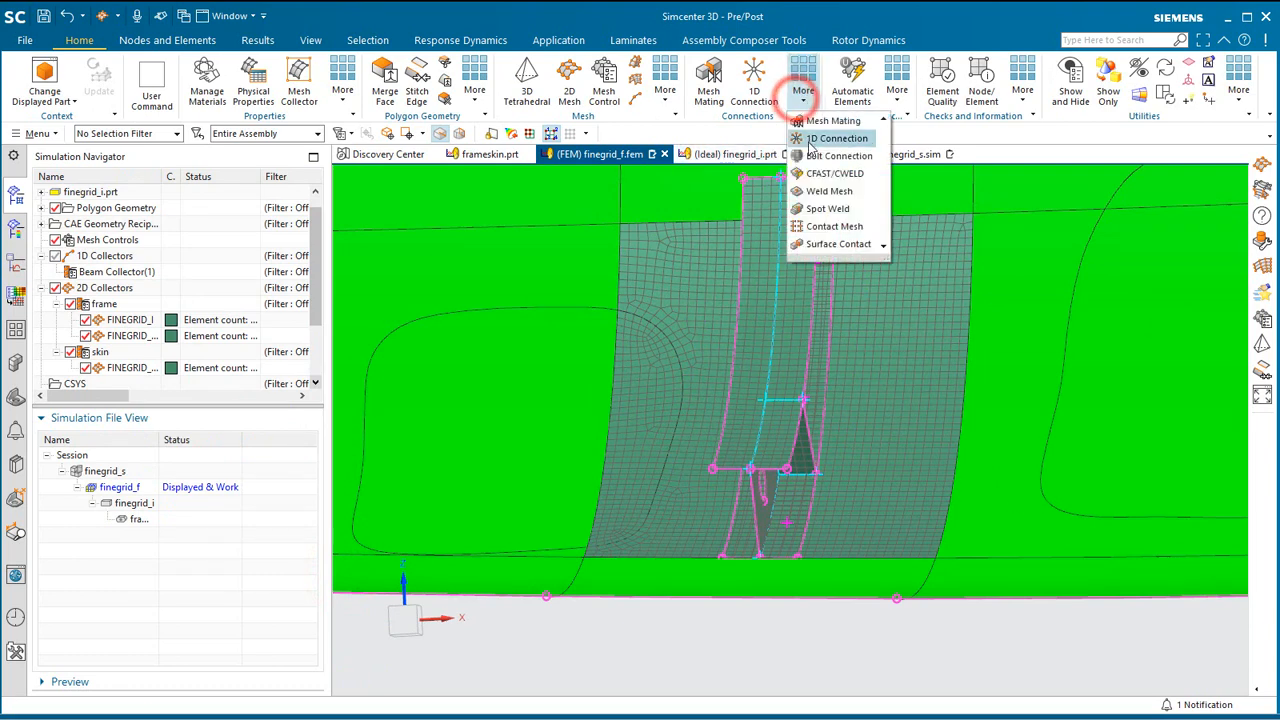
click(822, 210)
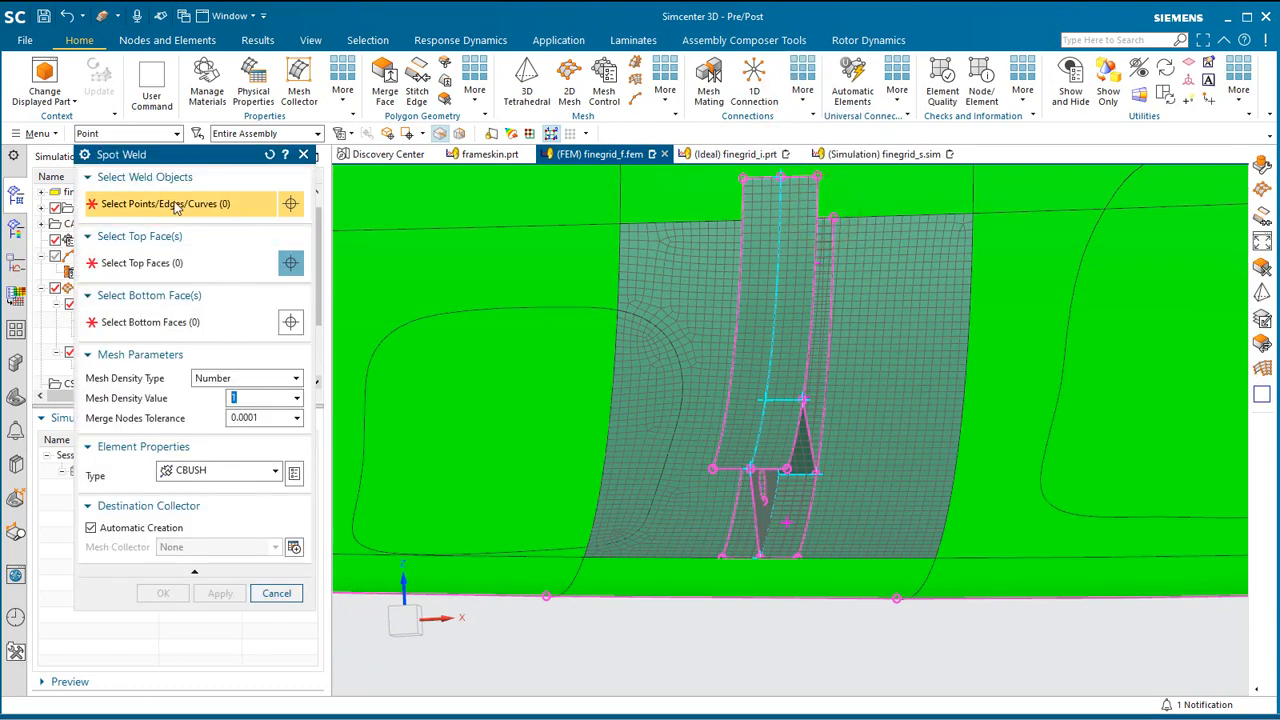
middle_drag(571, 454, 569, 421)
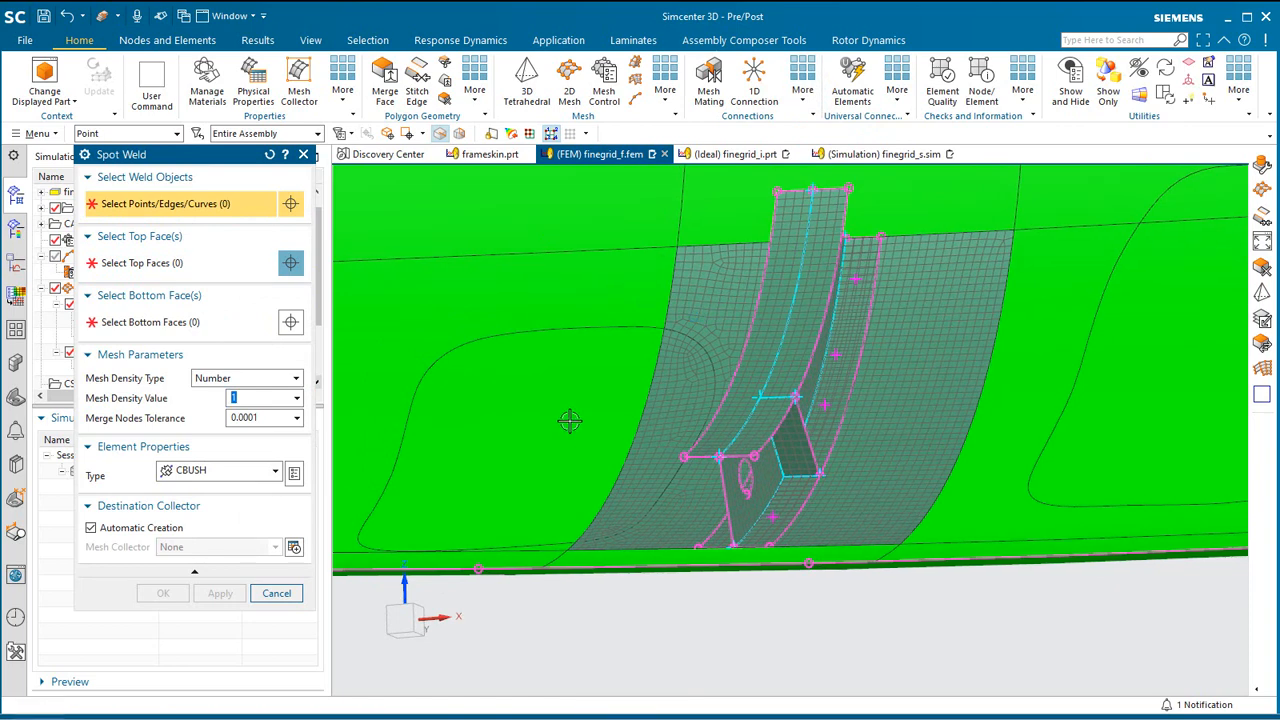
drag(663, 210, 972, 571)
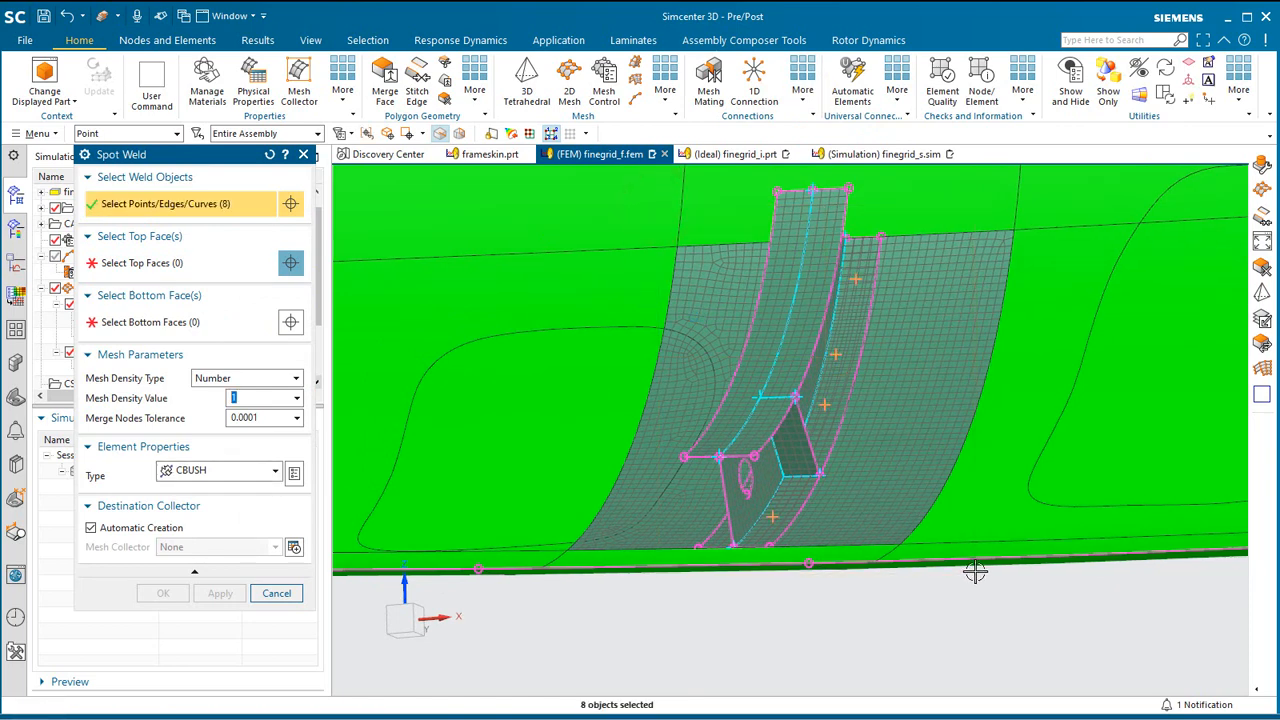
- Assign the large skin face as top face and three frame flange faces as bottom faces, then create the CBUSH spot welds with density 1
click(160, 264)
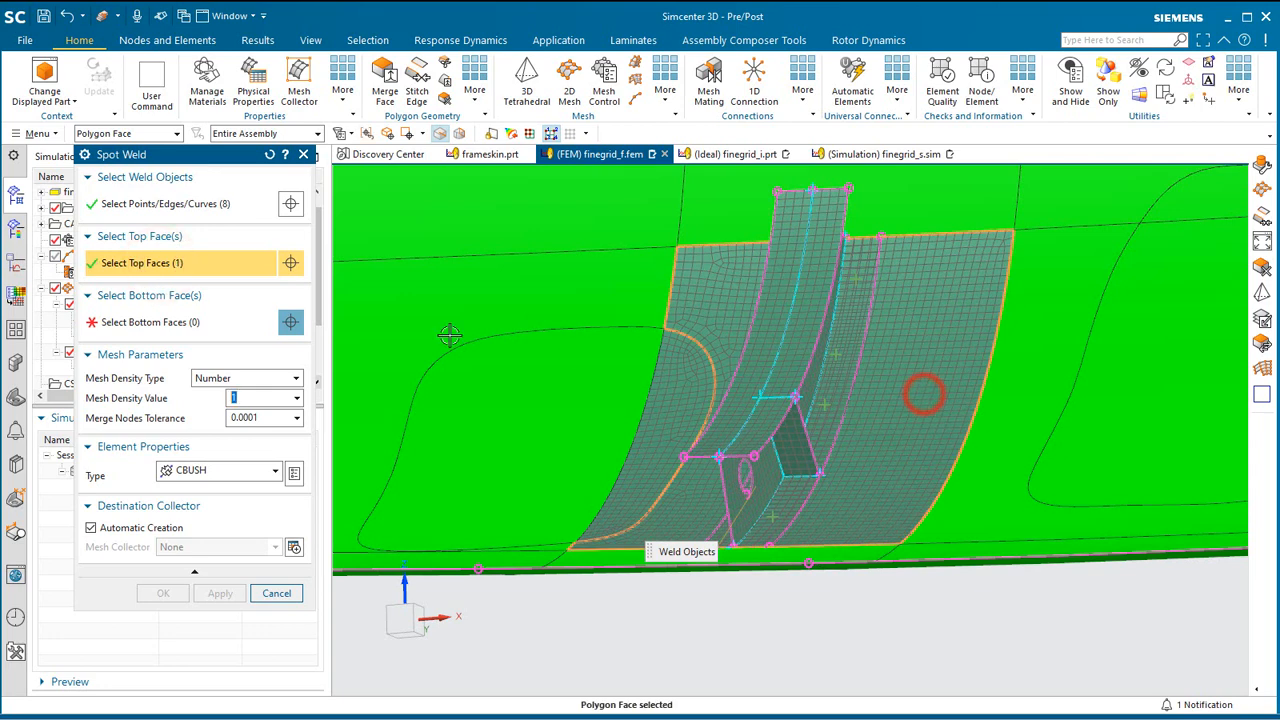
click(923, 394)
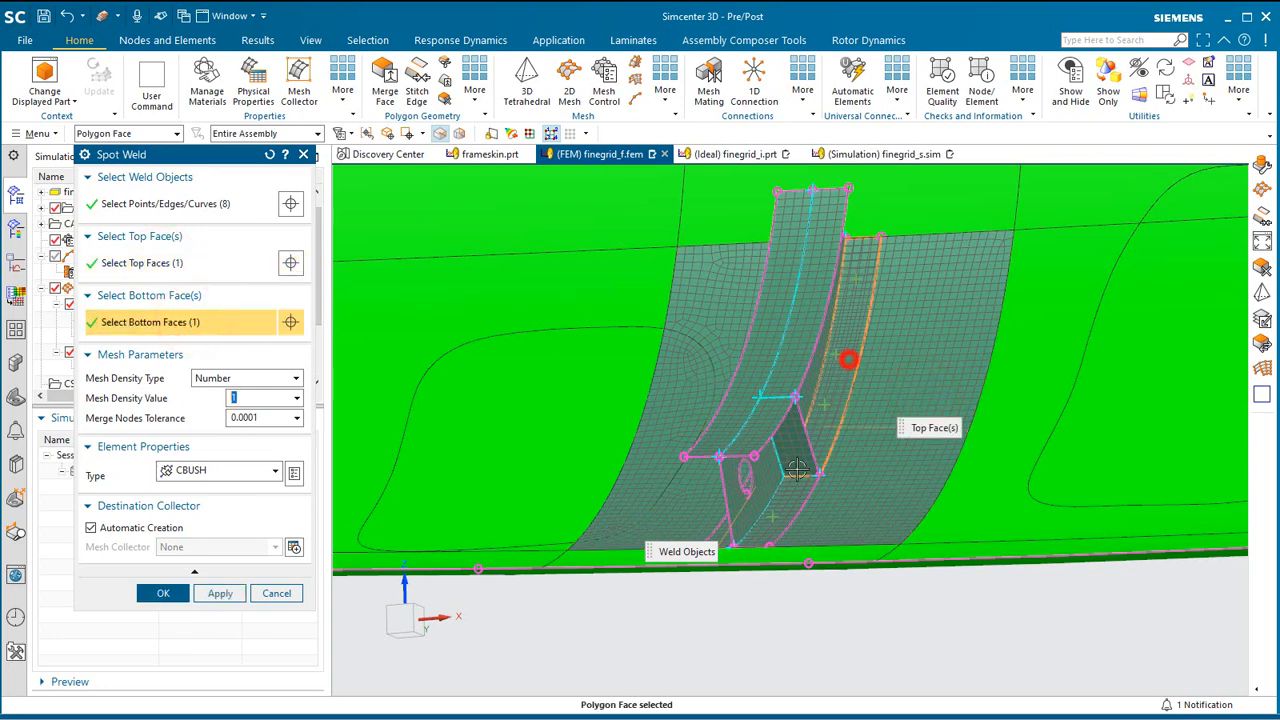
click(848, 352)
click(783, 494)
middle_drag(783, 494, 346, 466)
click(764, 504)
click(274, 471)
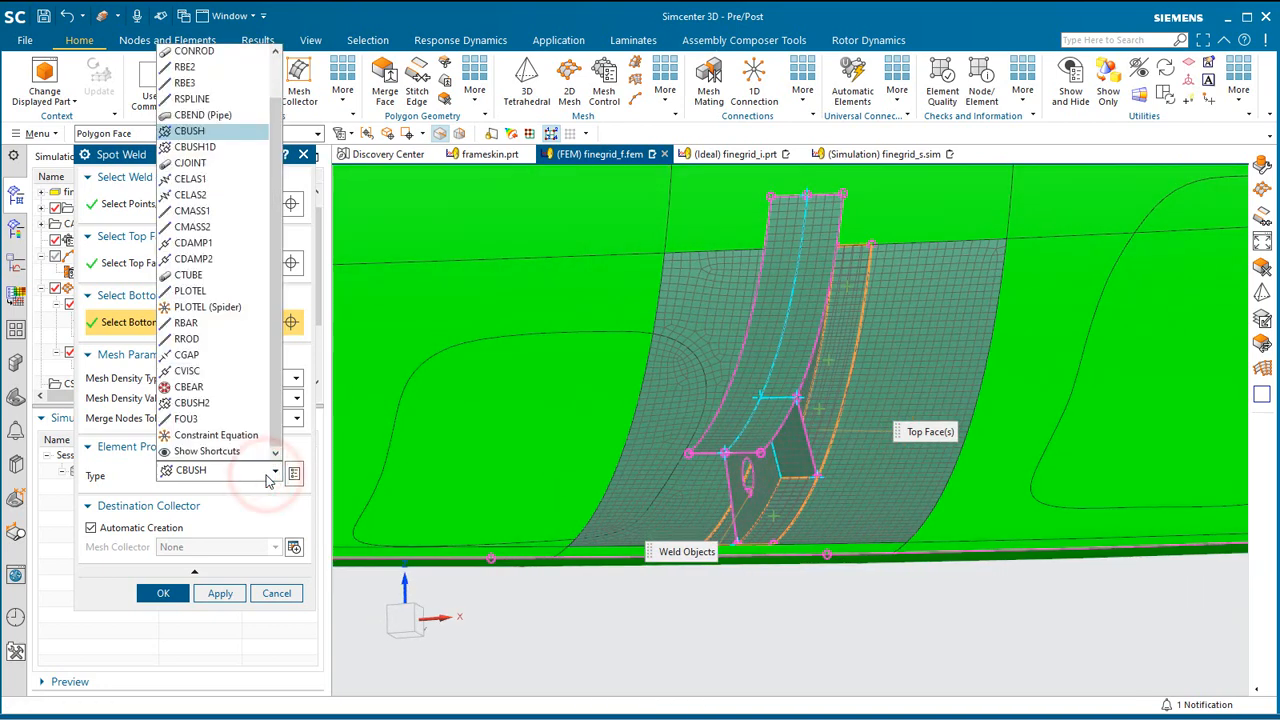
click(268, 477)
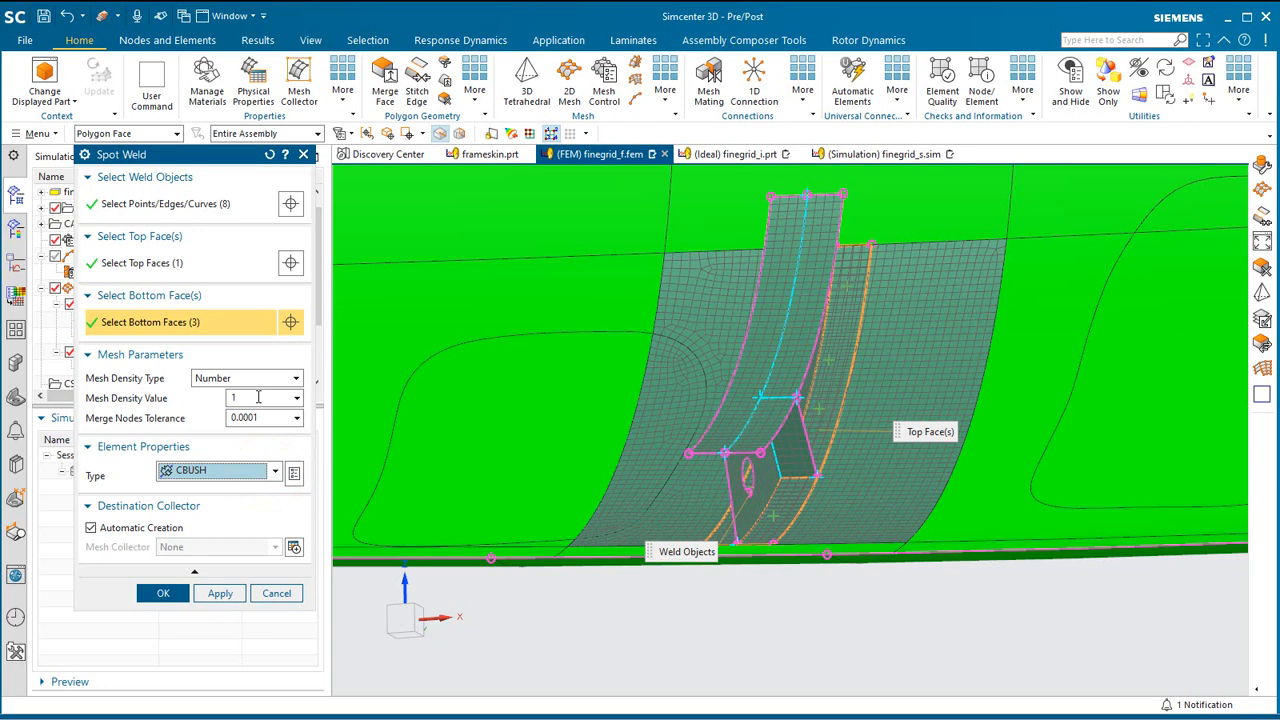
click(165, 593)
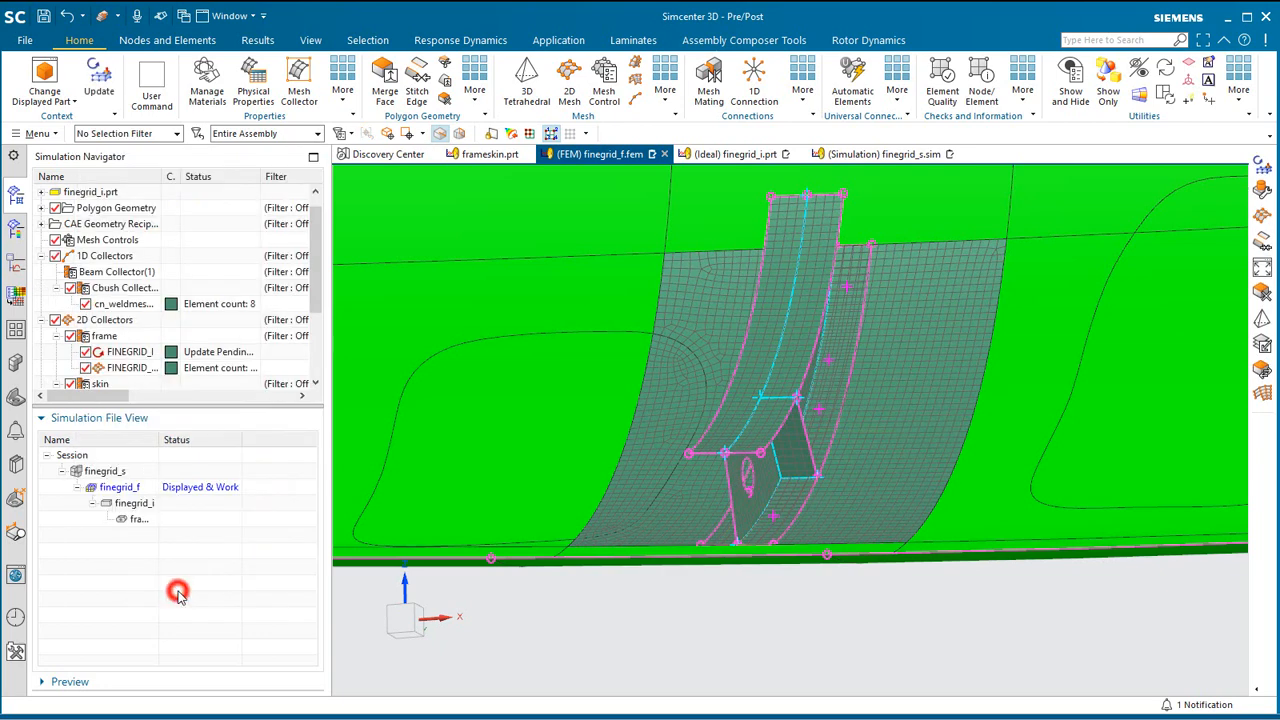
- Update the FEM so the frame and skin meshes account for the spot weld points
right_click(121, 305)
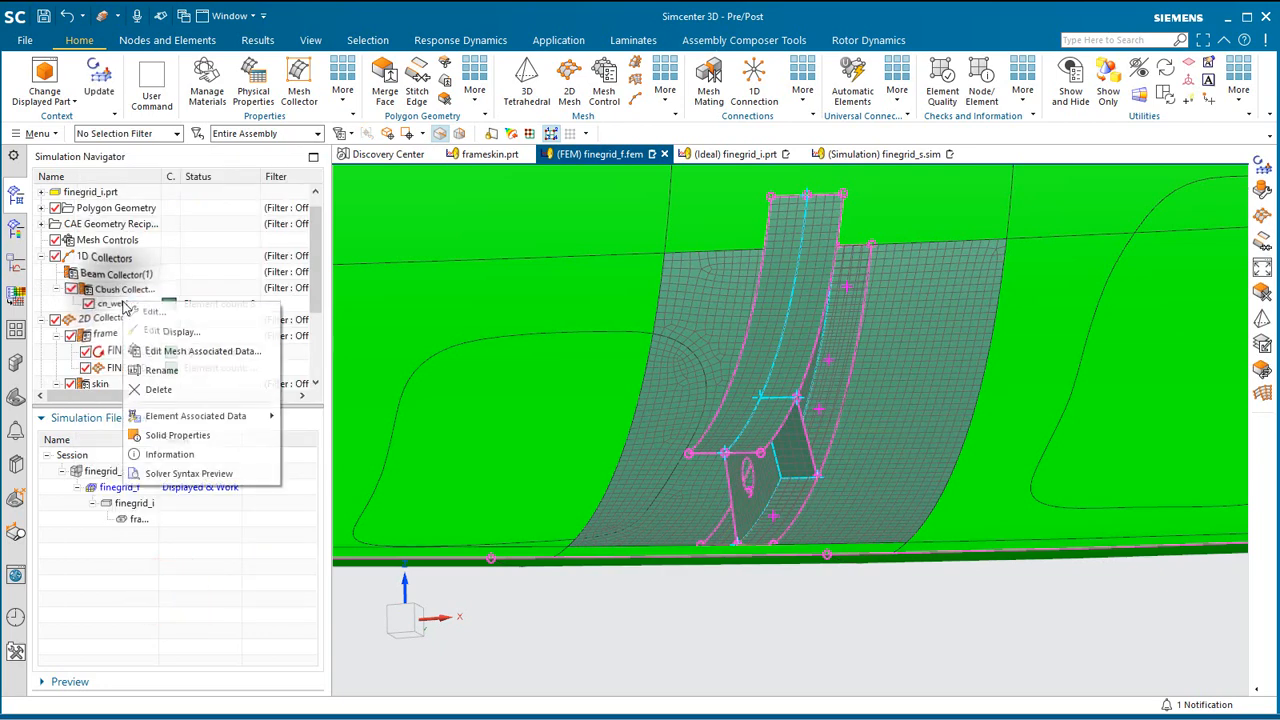
click(66, 351)
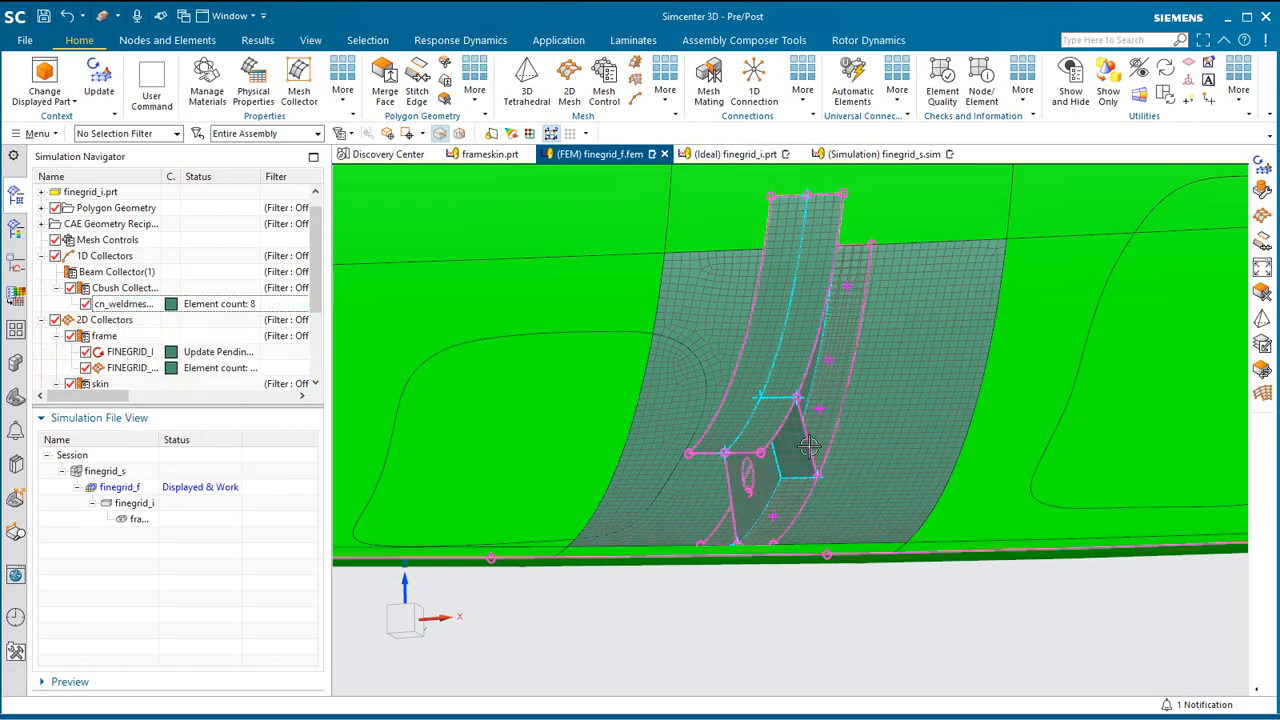
scroll(861, 359, up, 5)
middle_drag(873, 311, 689, 361)
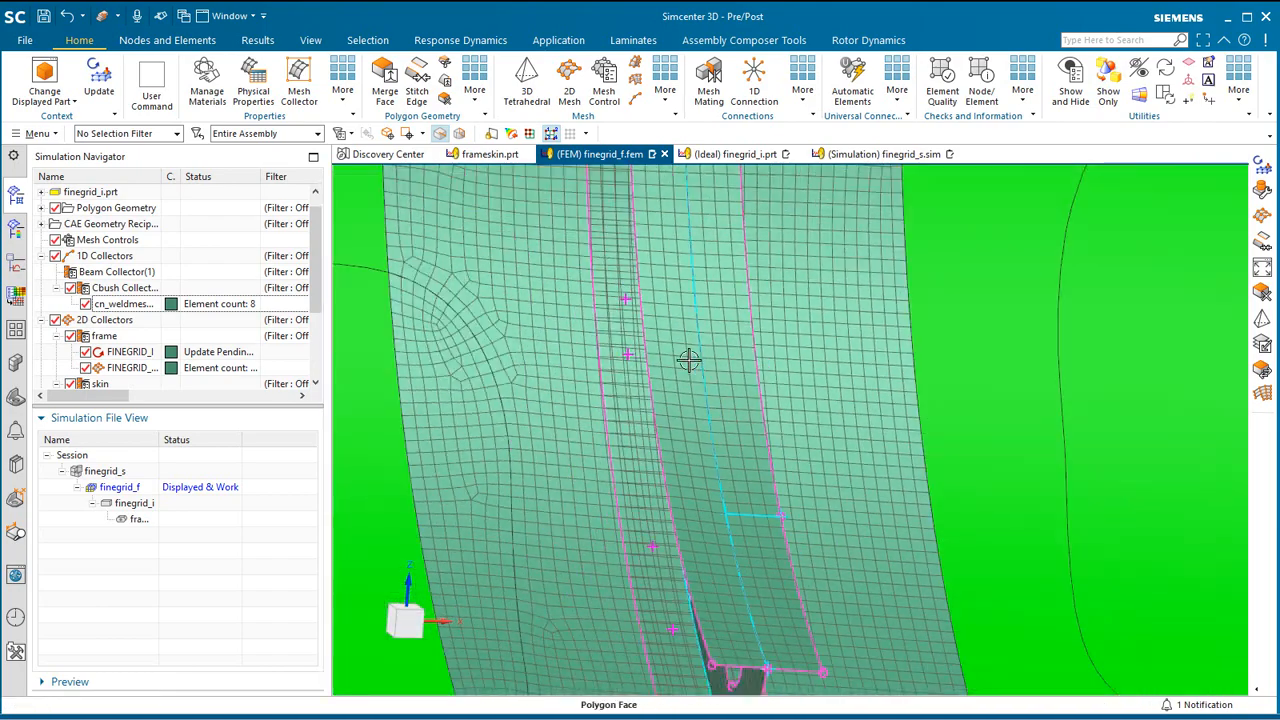
scroll(689, 361, up, 5)
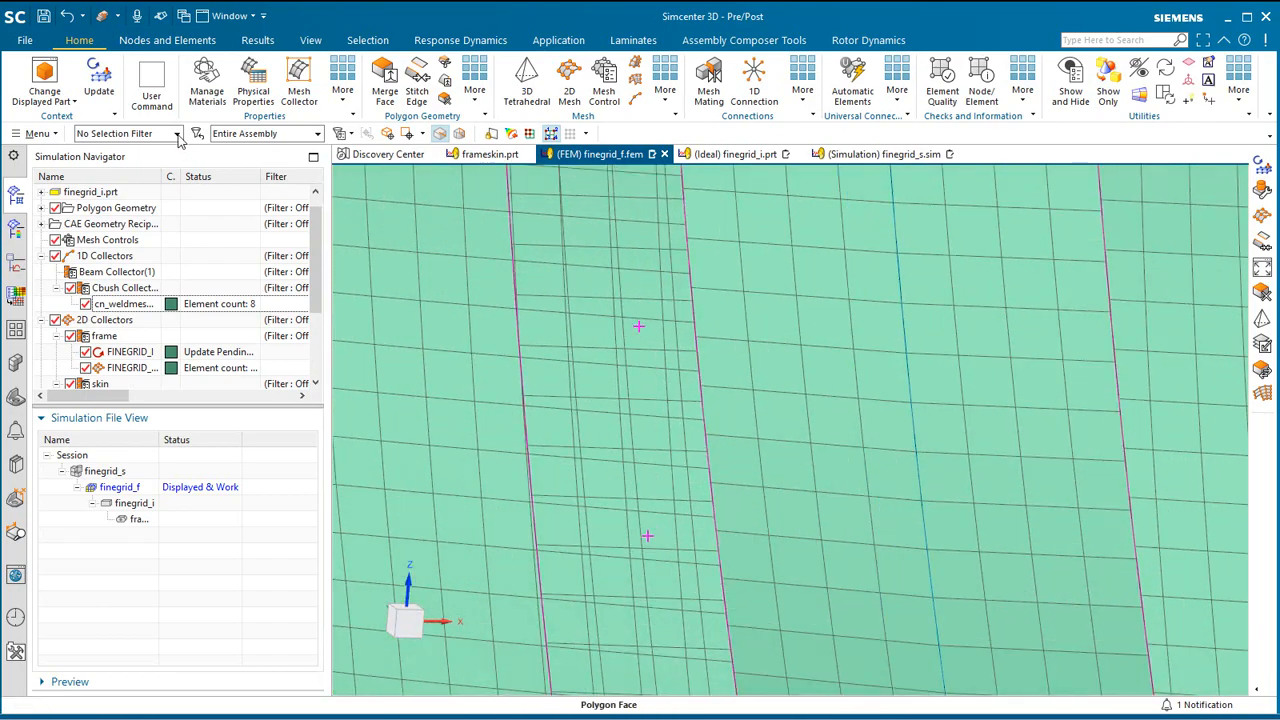
click(99, 90)
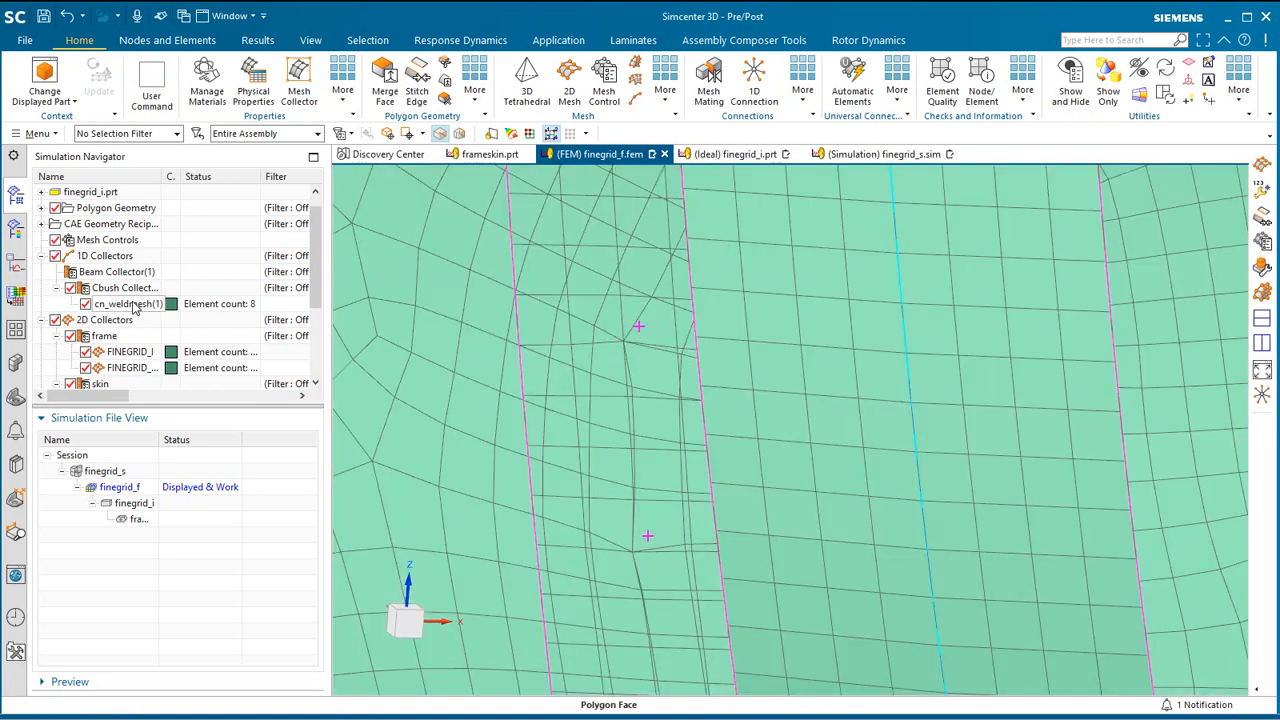
- Enable the CSYS override with the Absolute type in the spot weld mesh's associated data
right_click(133, 306)
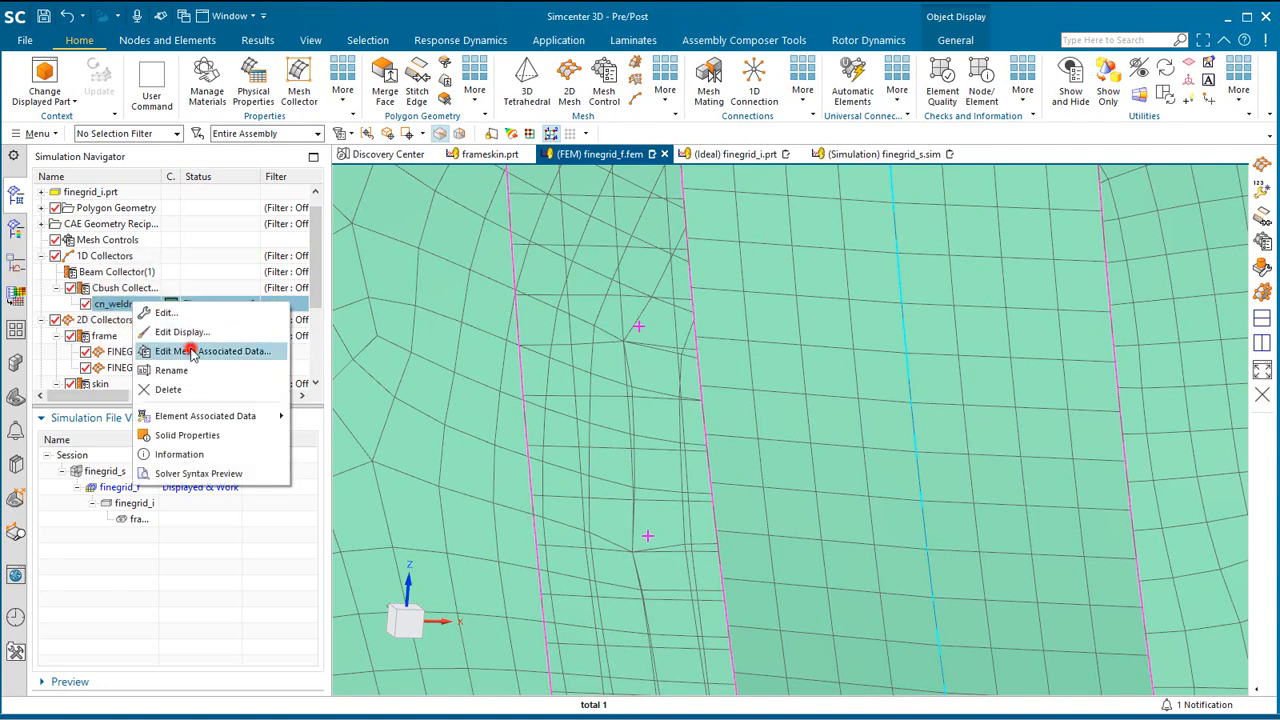
click(192, 353)
click(157, 299)
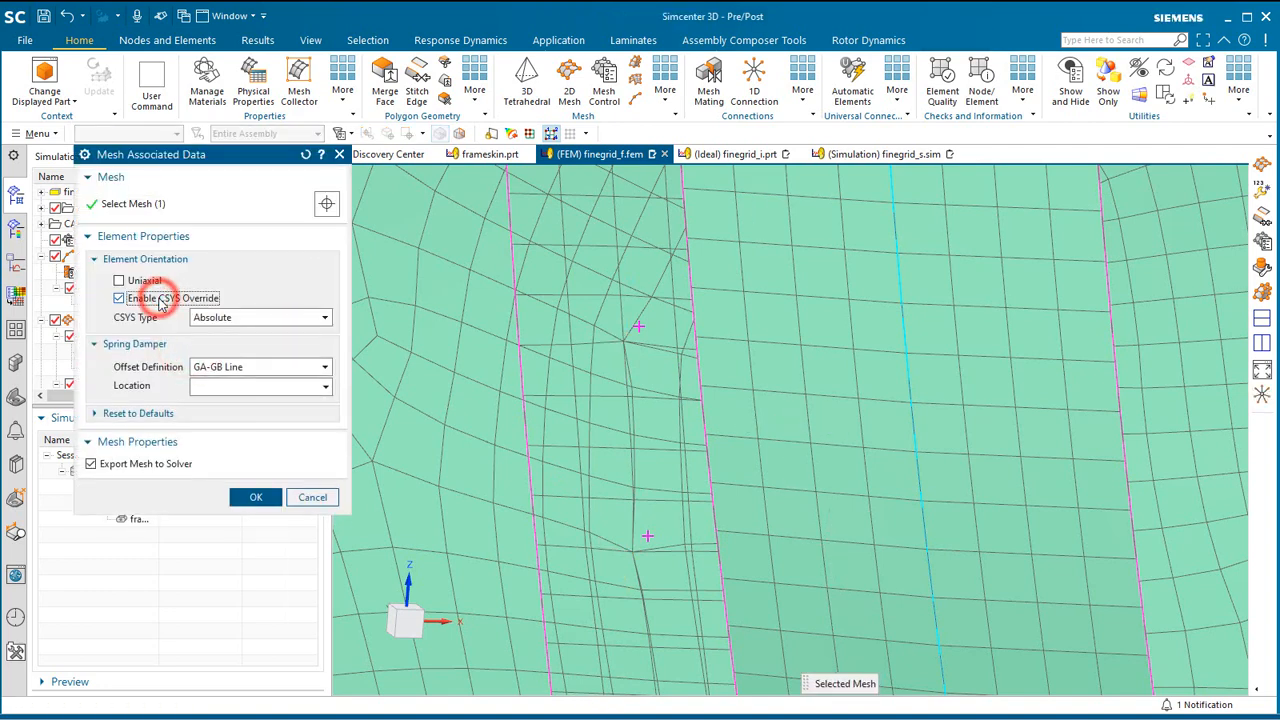
click(255, 494)
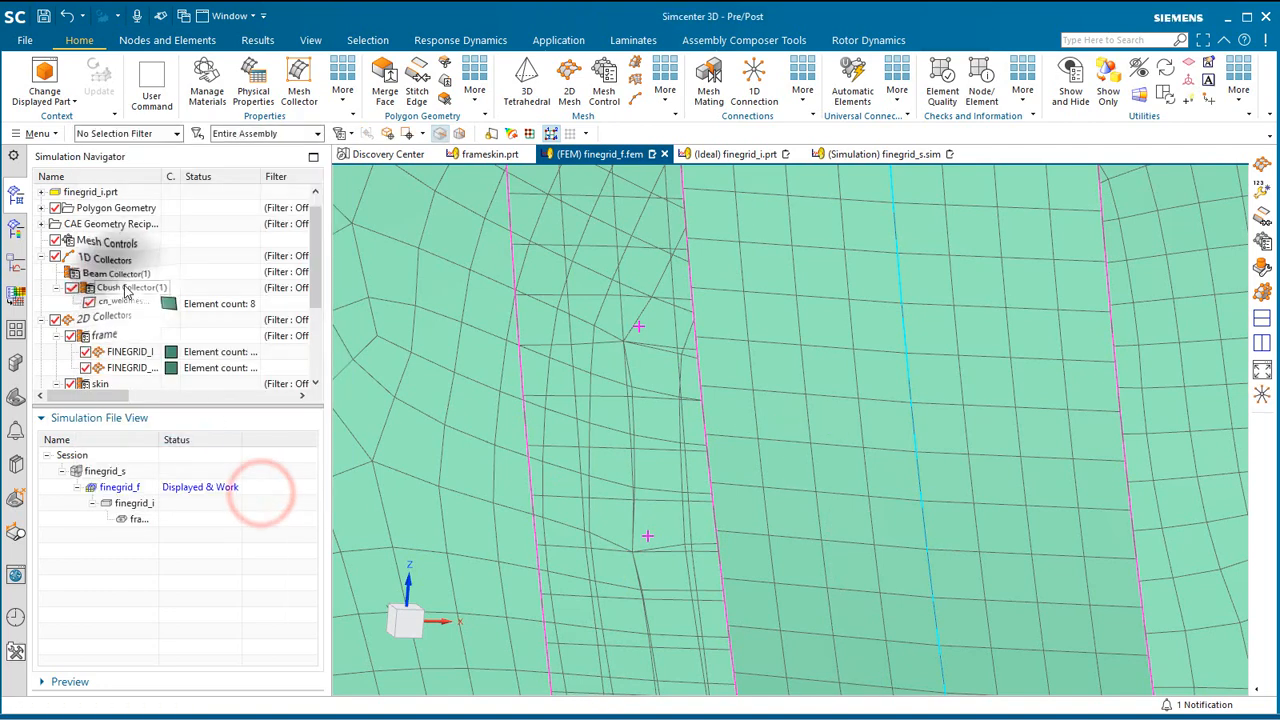
- Edit the Cbush collector's PBUSH1 property, setting the X, Y and Z translation stiffness to 1e3 N/mm each
right_click(130, 287)
click(168, 320)
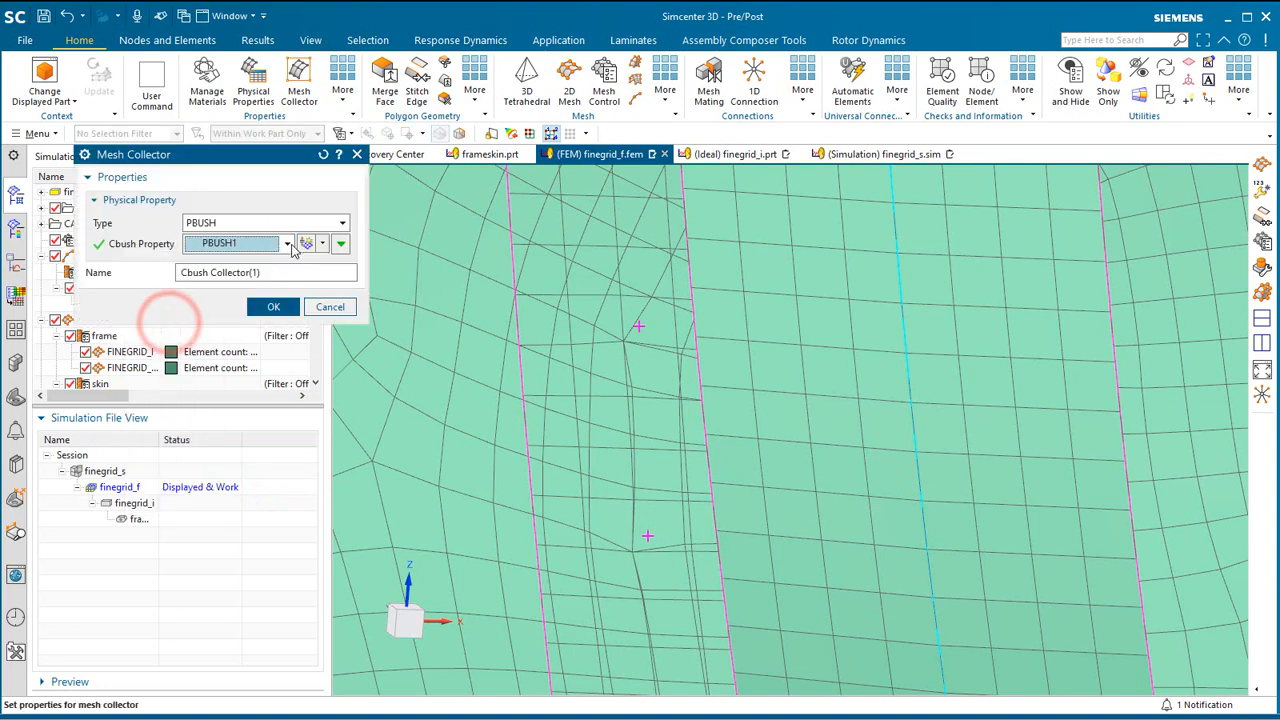
click(322, 247)
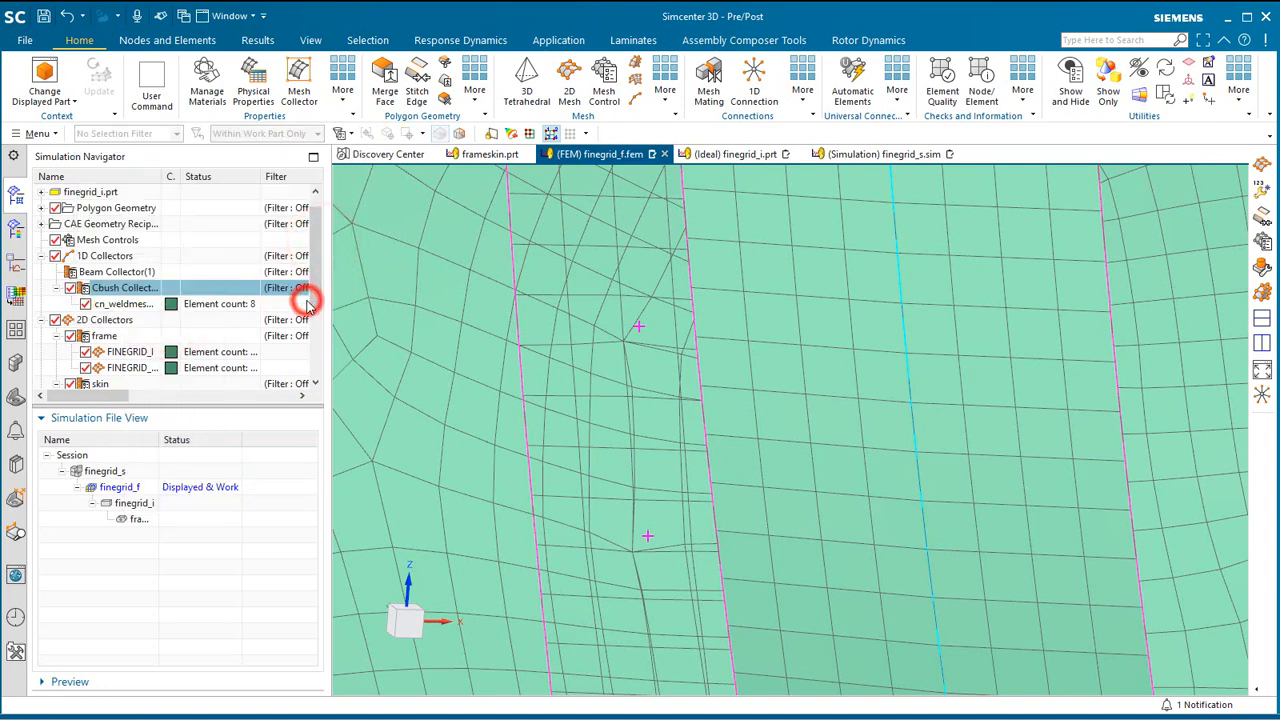
click(243, 318)
text(1)
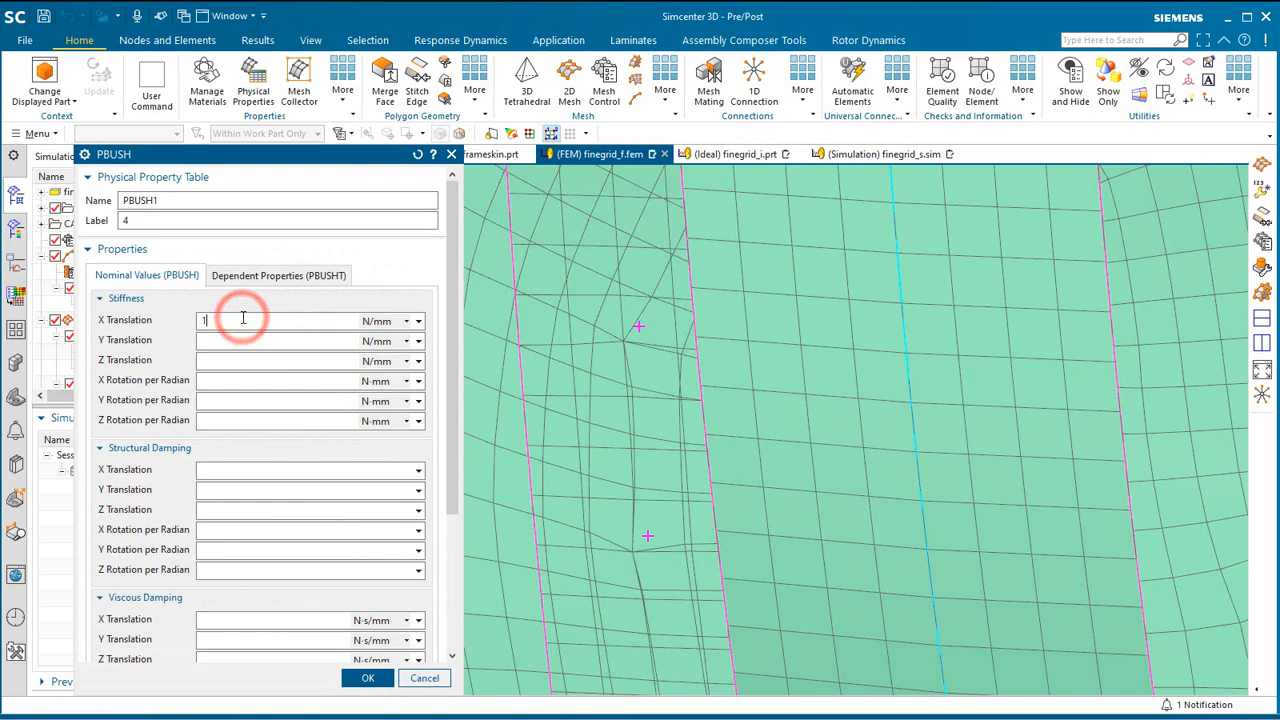
text(e3)
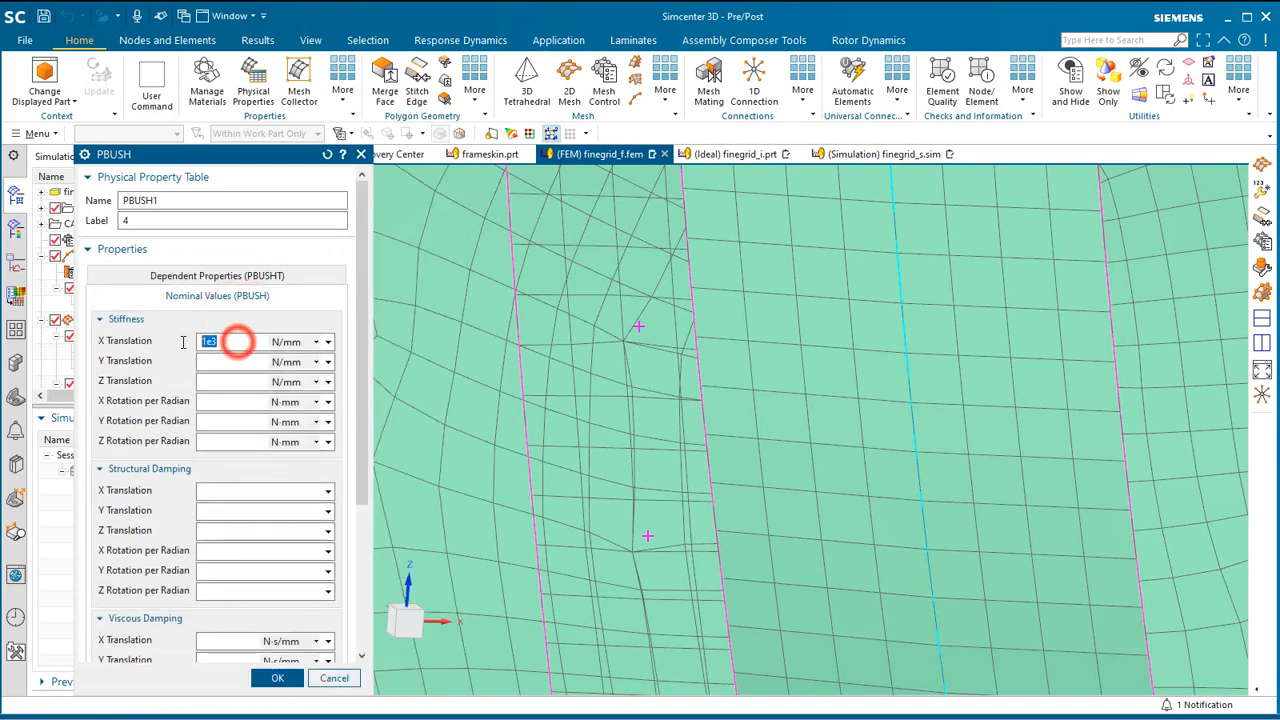
click(214, 381)
text(1e3)
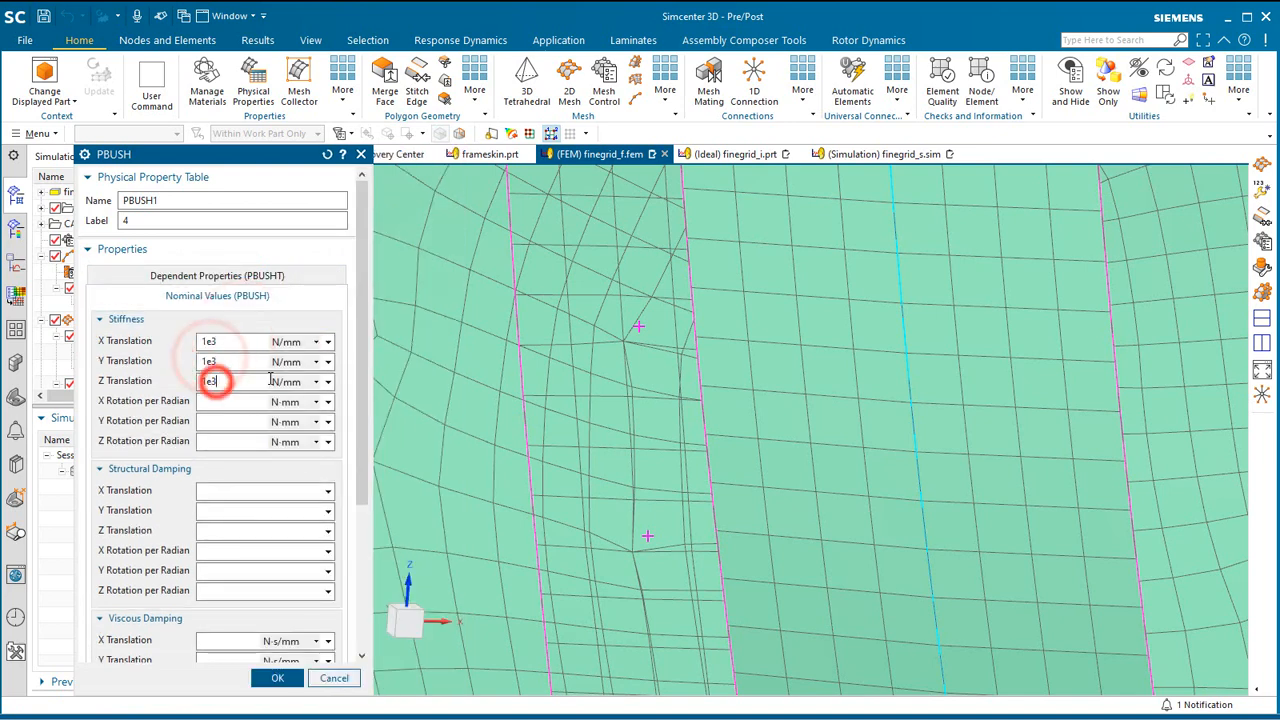
click(290, 342)
click(290, 345)
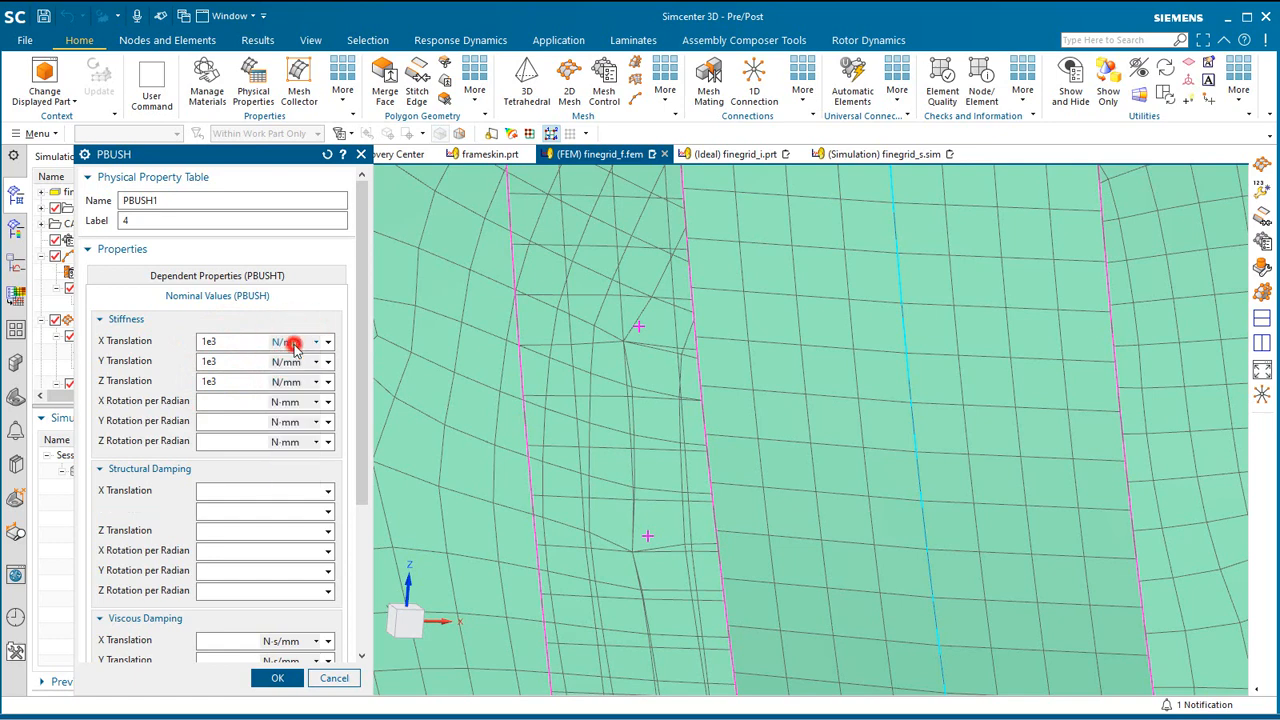
click(271, 677)
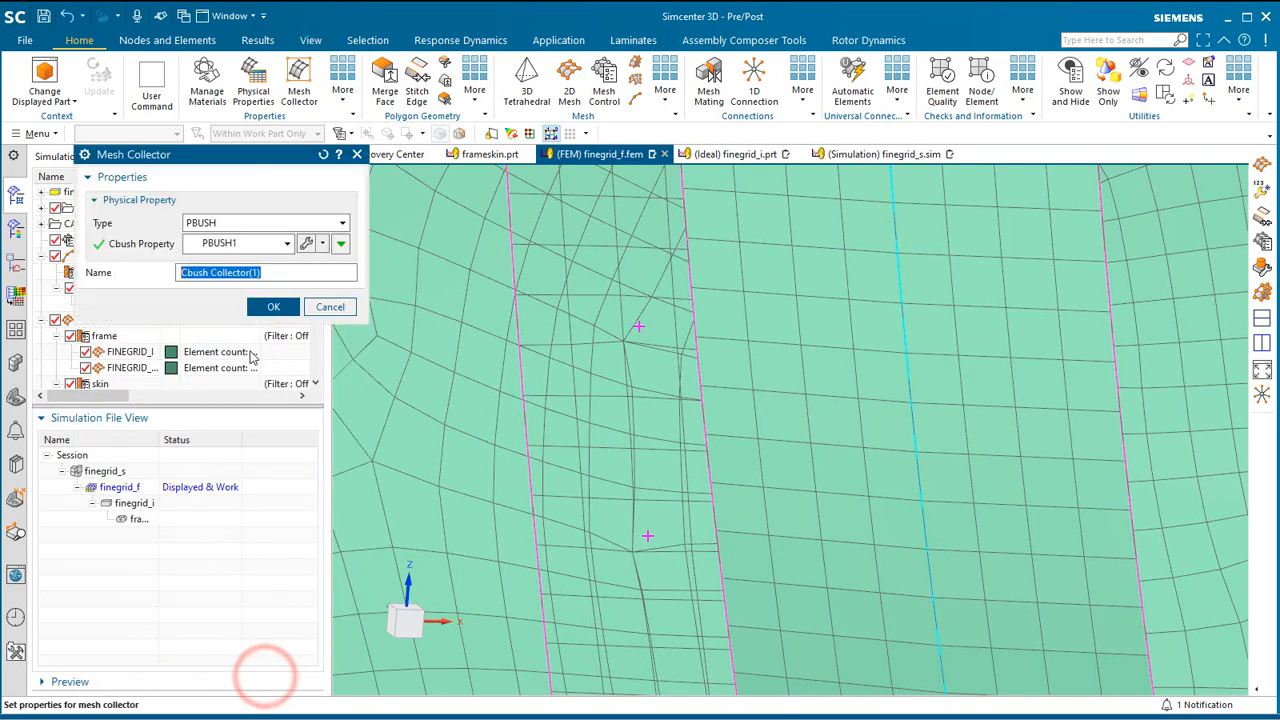
click(265, 306)
- Make the finegrid_s simulation the displayed work file and turn on layers 1 and 55
scroll(695, 461, down, 6)
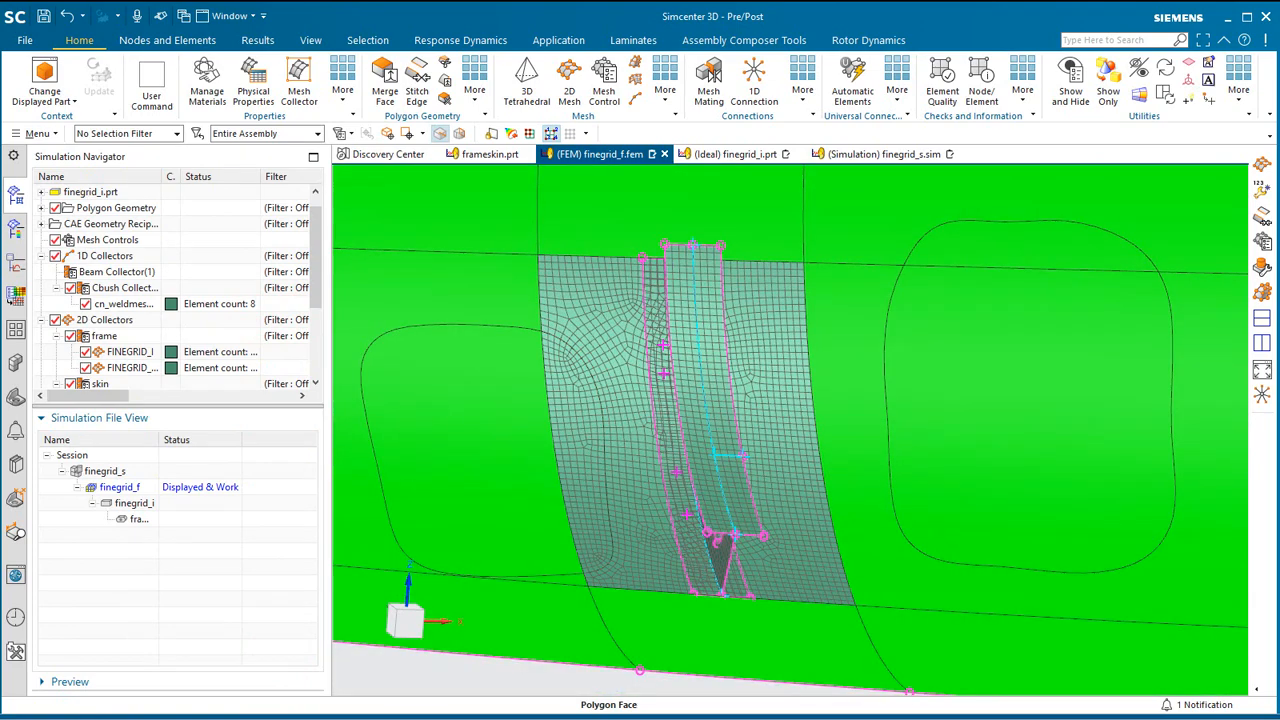
double_click(113, 472)
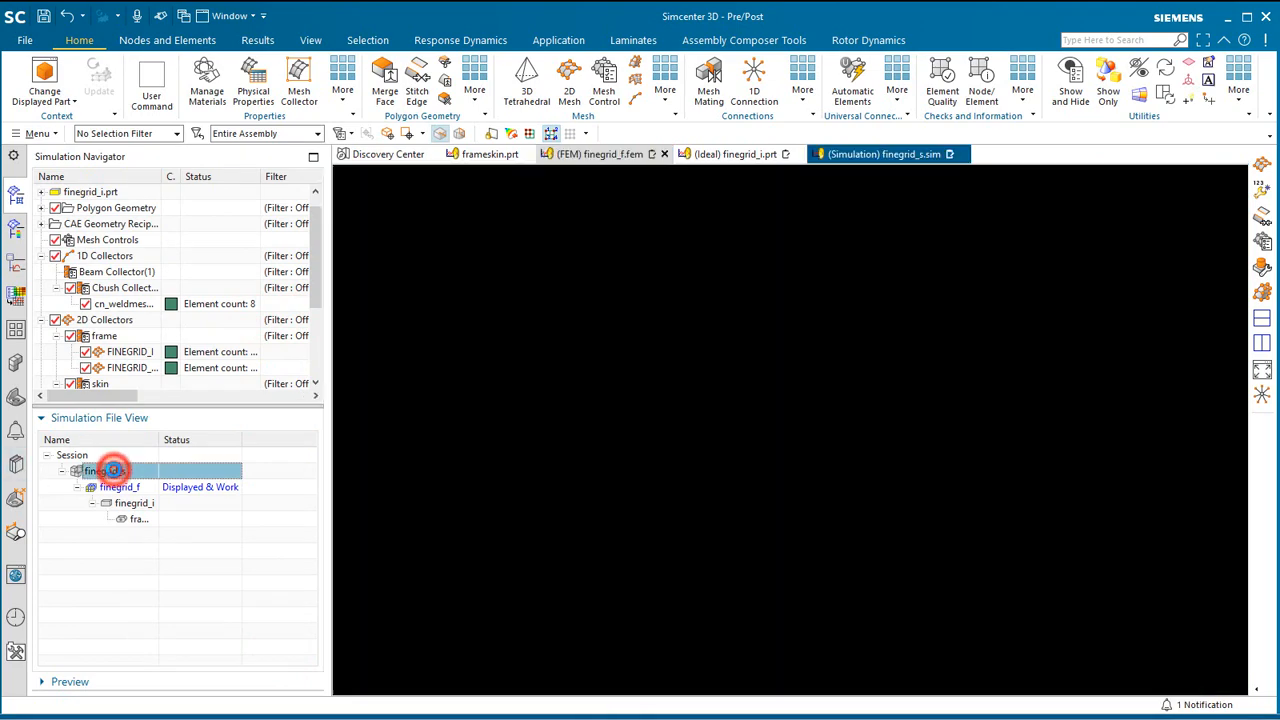
click(36, 133)
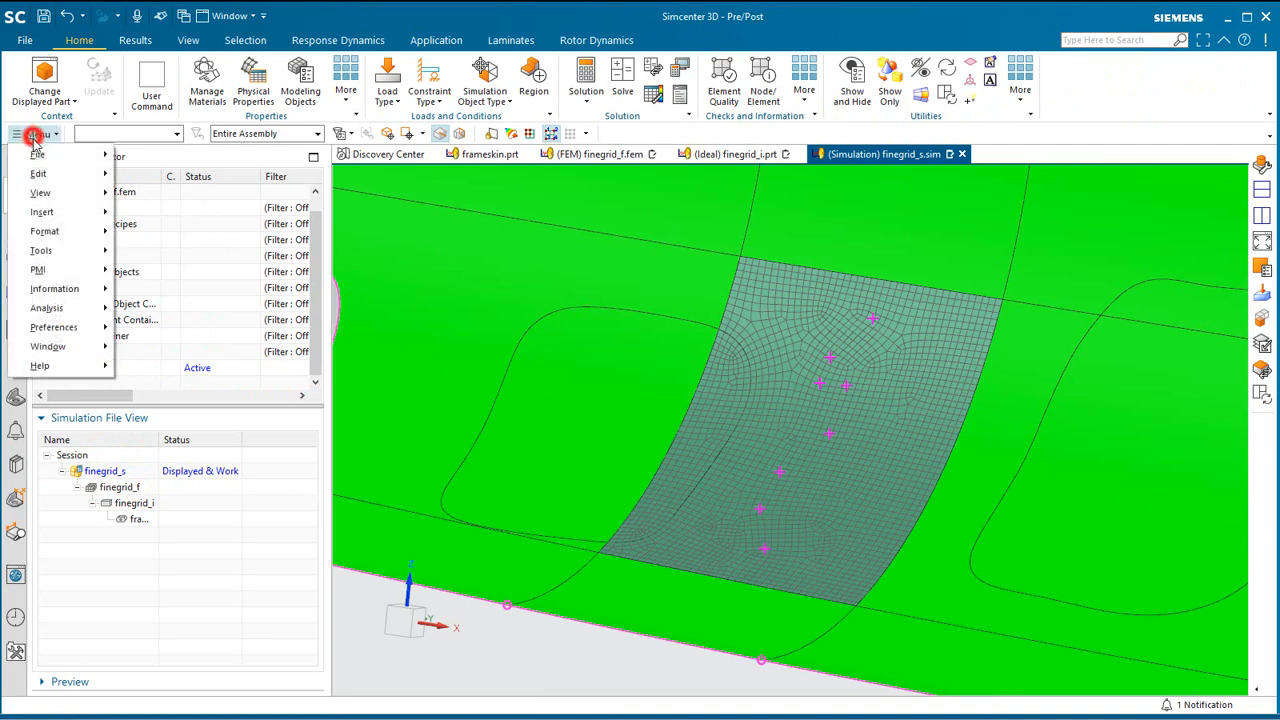
click(115, 233)
click(155, 237)
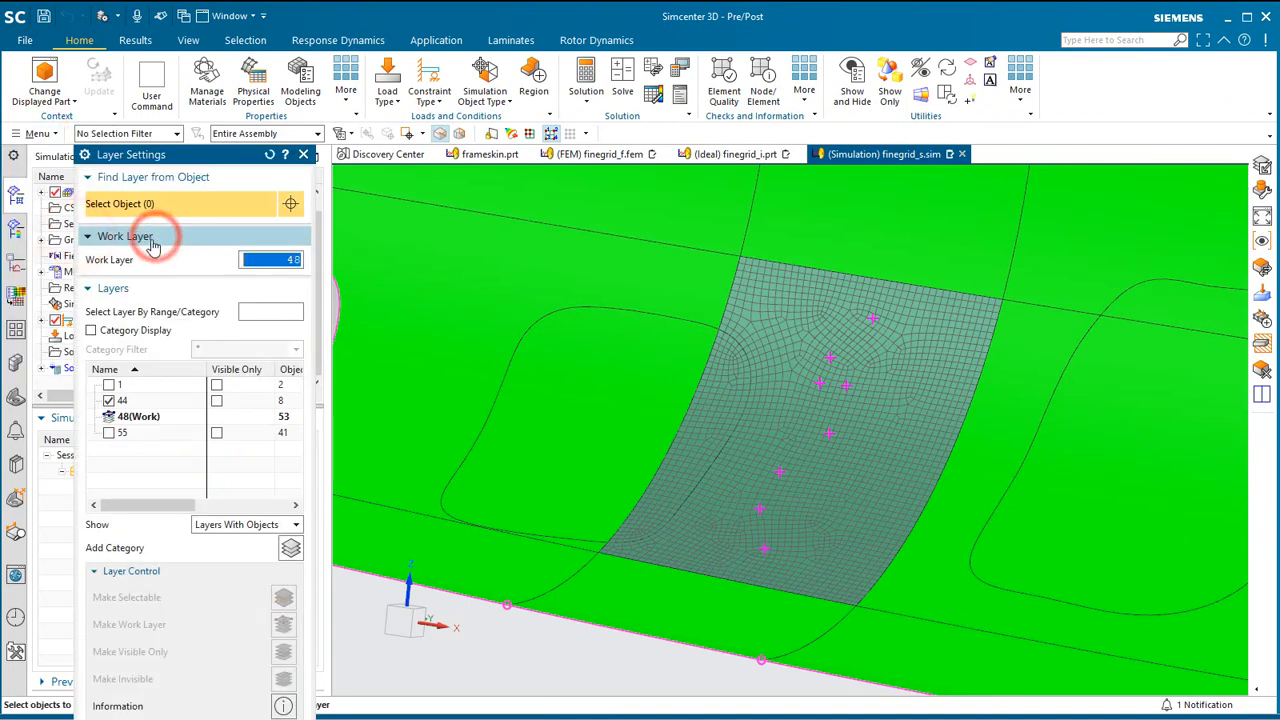
click(109, 433)
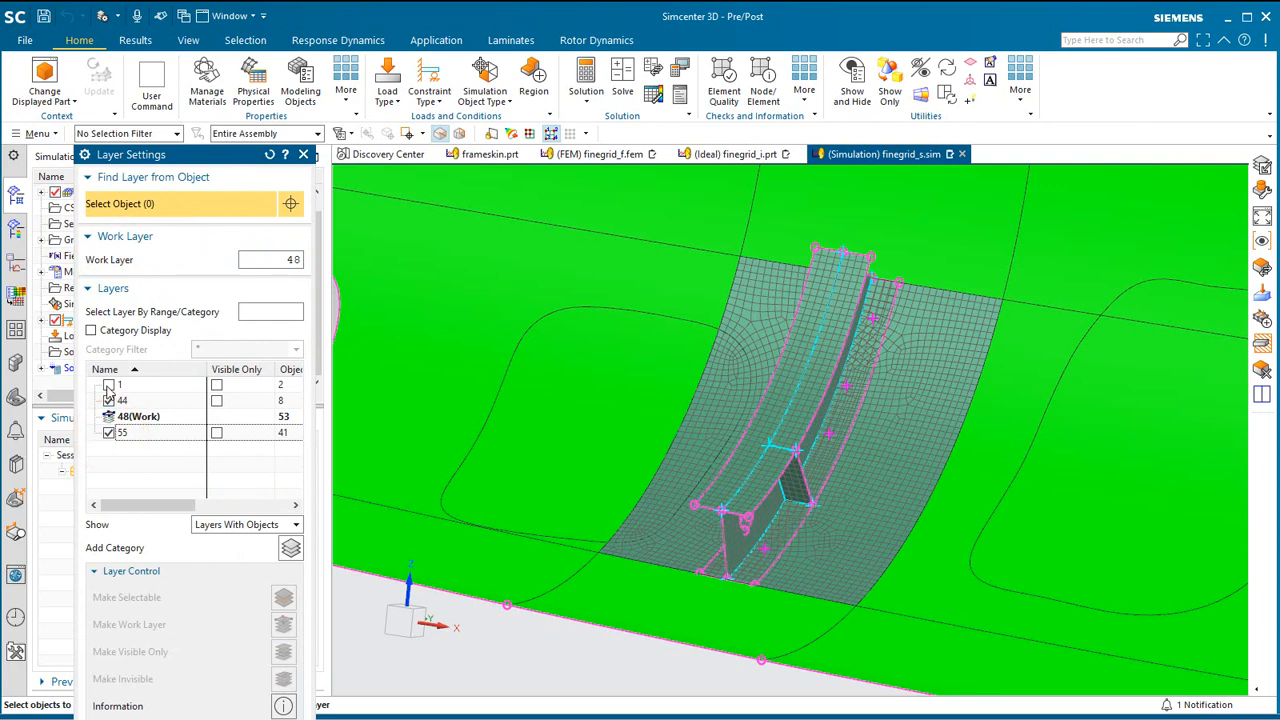
click(107, 386)
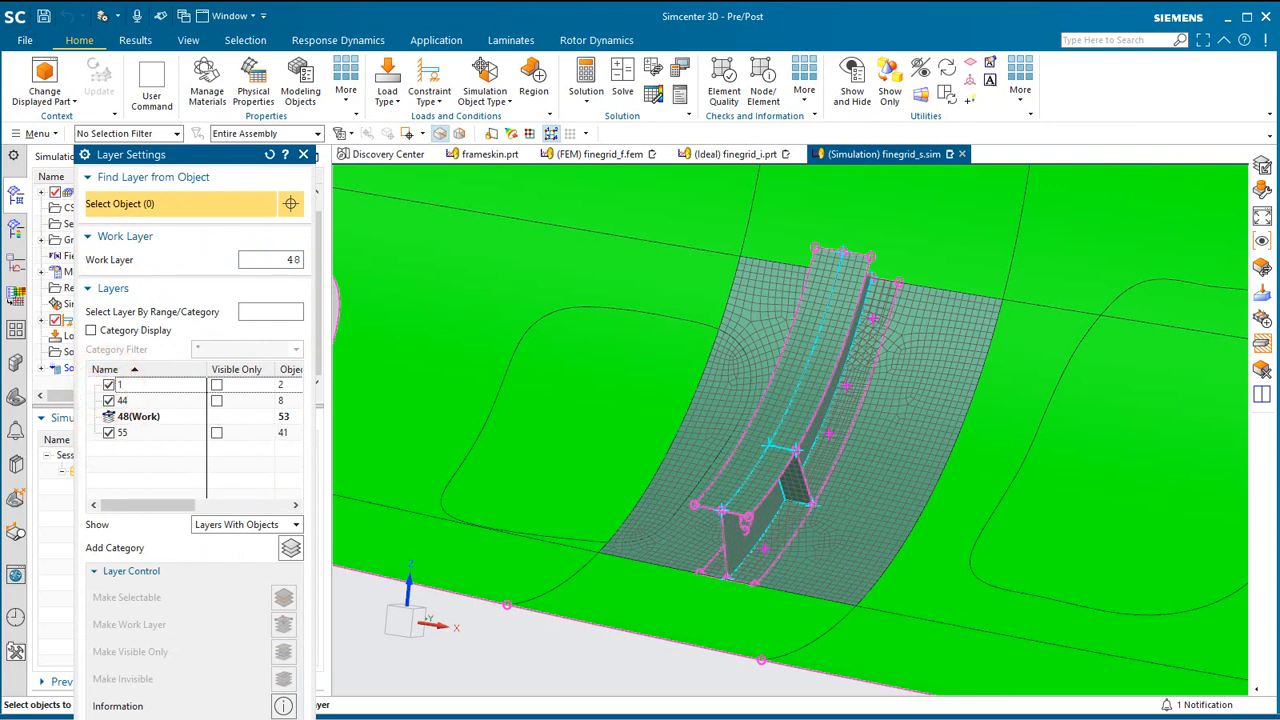
click(276, 719)
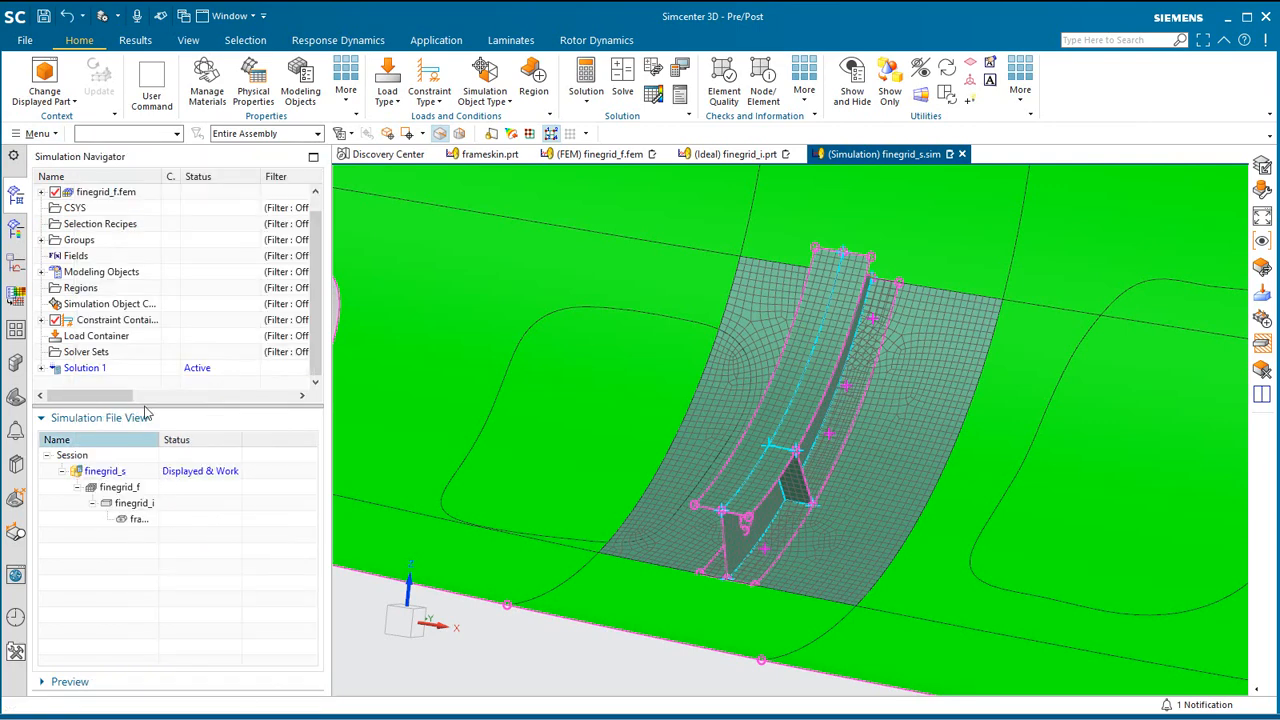
- Activate Subcase - Statics 1 of Solution 1 and start a Force load of the Spatial Table type
click(41, 368)
double_click(100, 353)
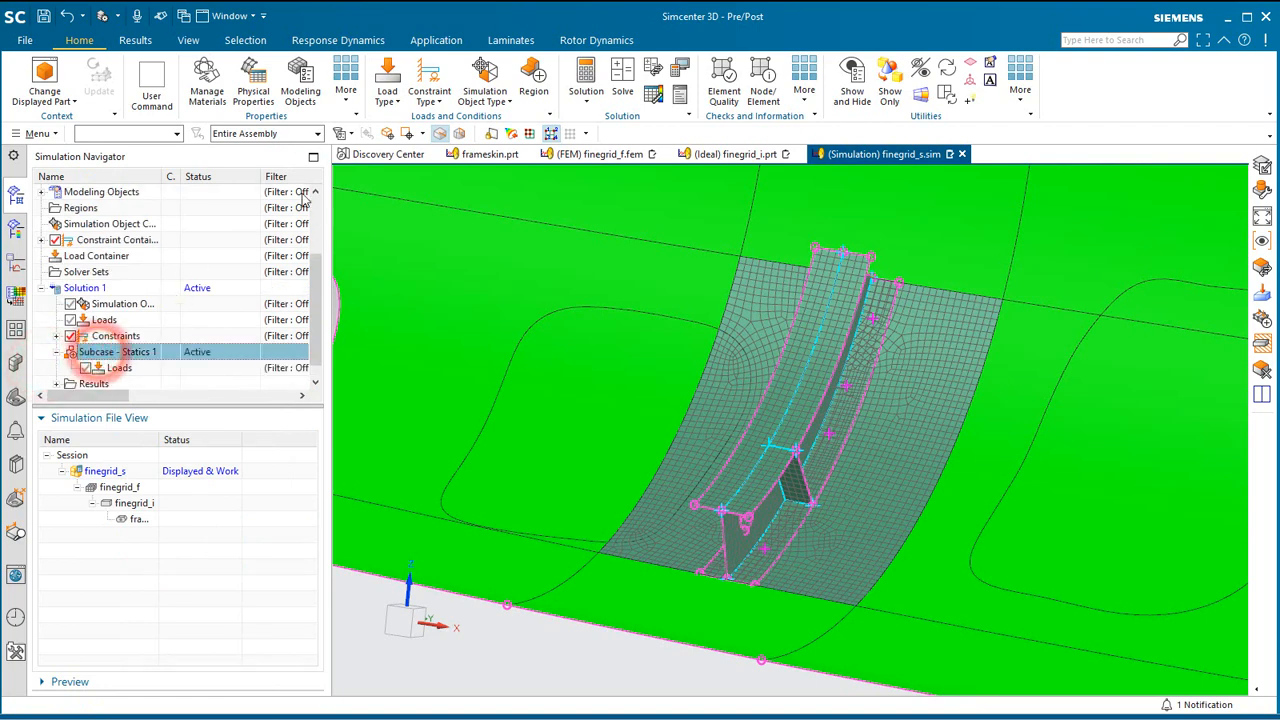
click(422, 103)
click(390, 80)
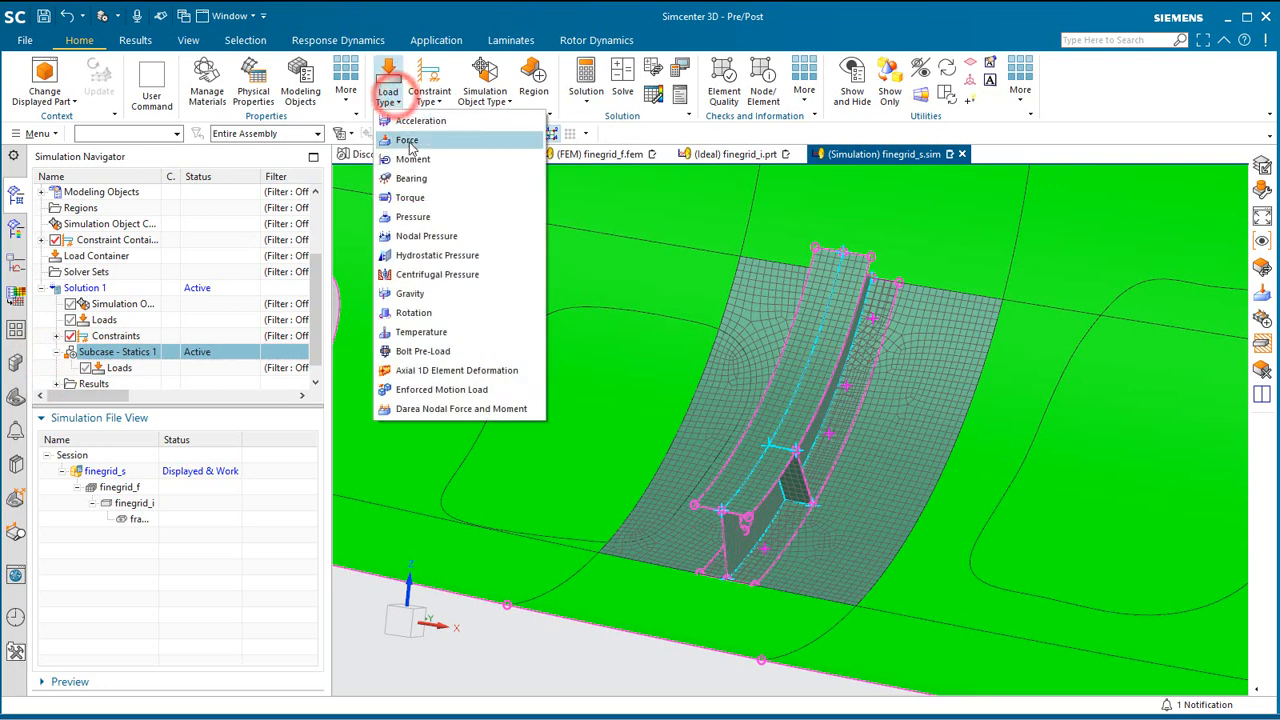
click(409, 140)
click(260, 185)
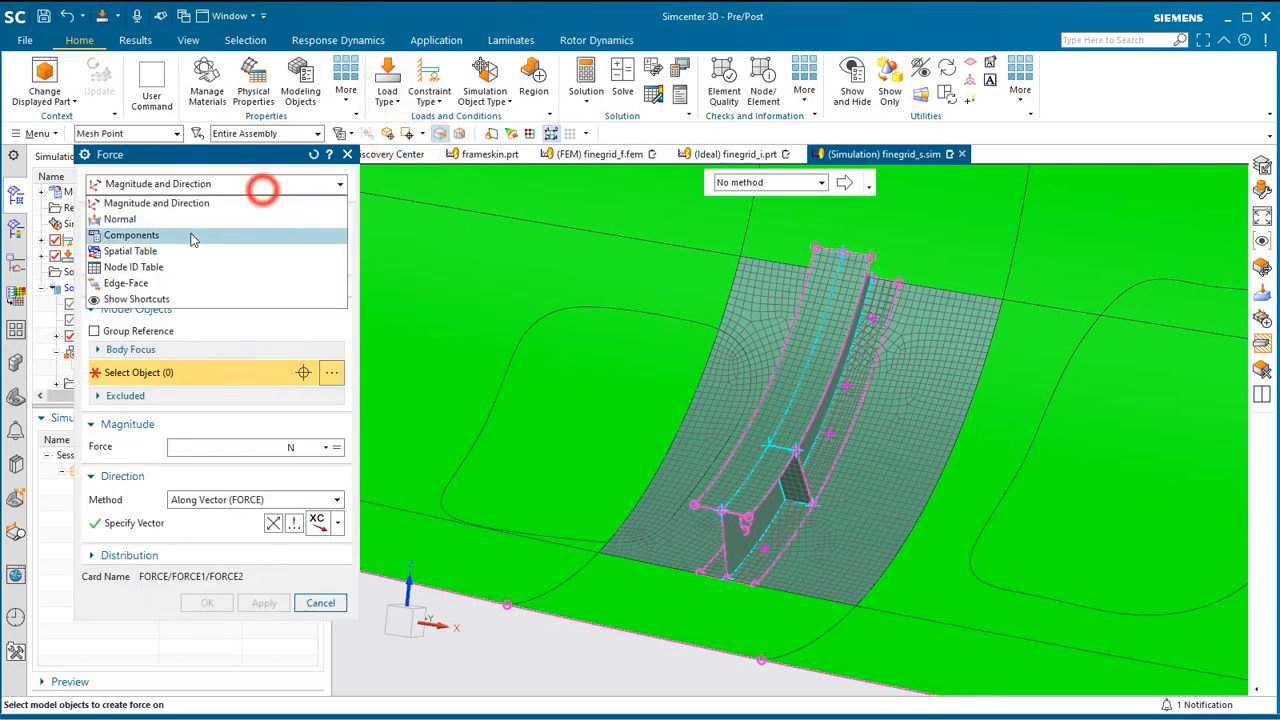
click(170, 249)
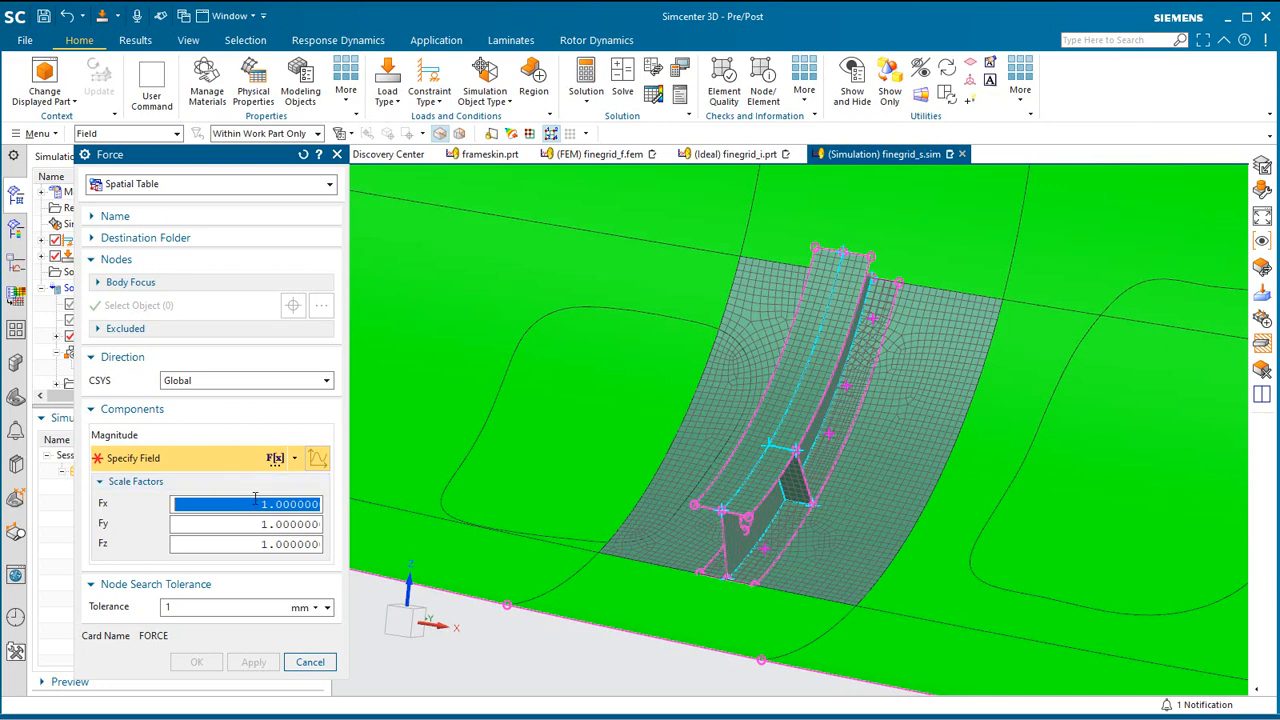
- Start a new table field for the force magnitude with a Cartesian independent domain and Nearest Neighbor interpolation
click(294, 458)
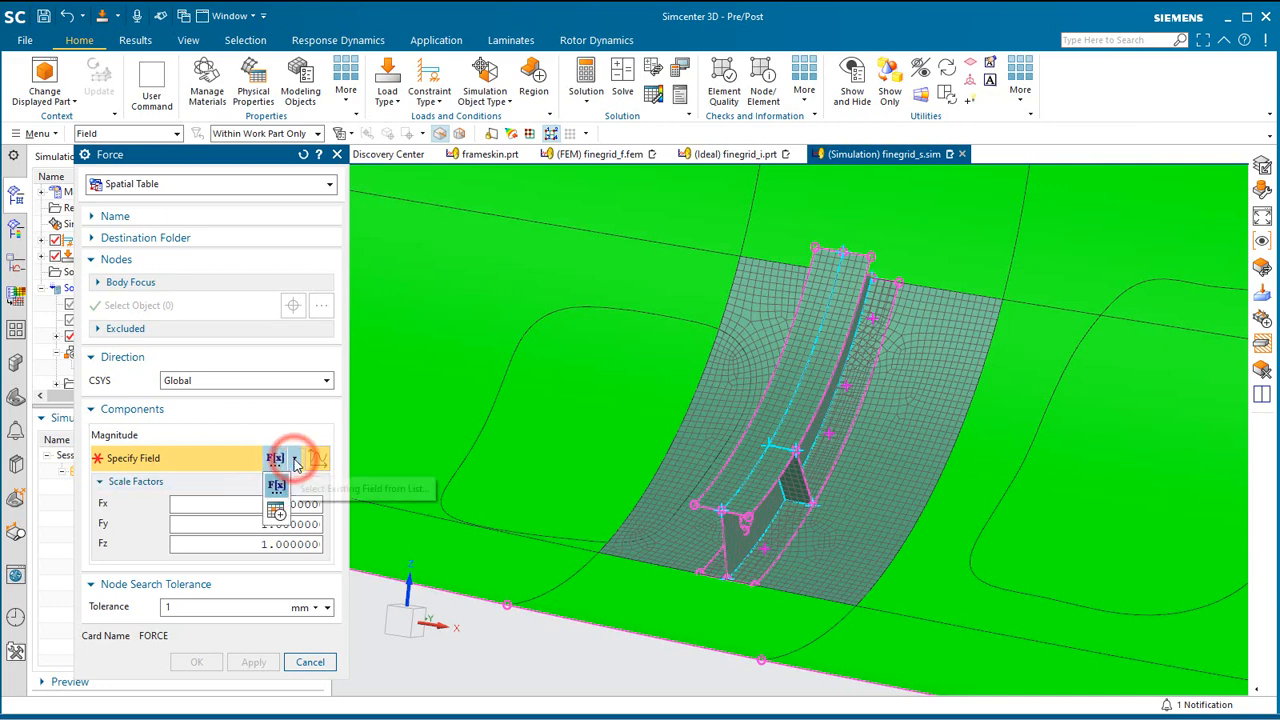
click(276, 511)
click(518, 237)
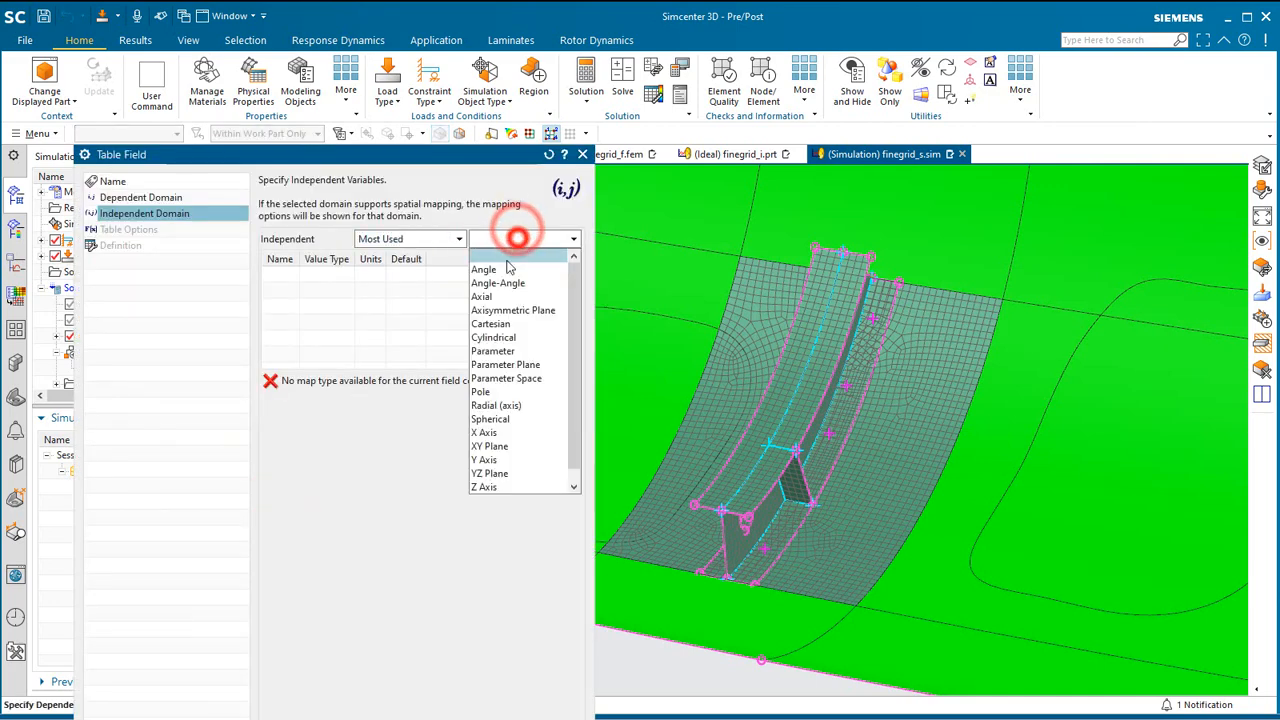
click(492, 323)
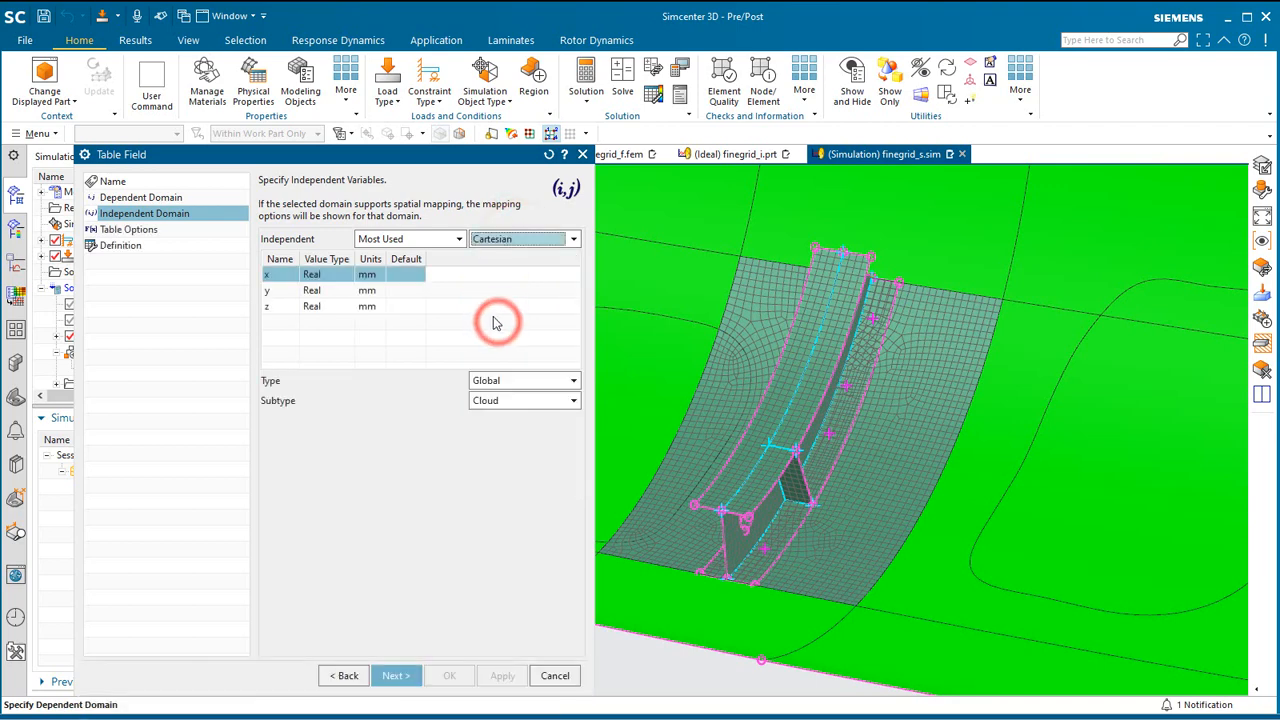
click(397, 678)
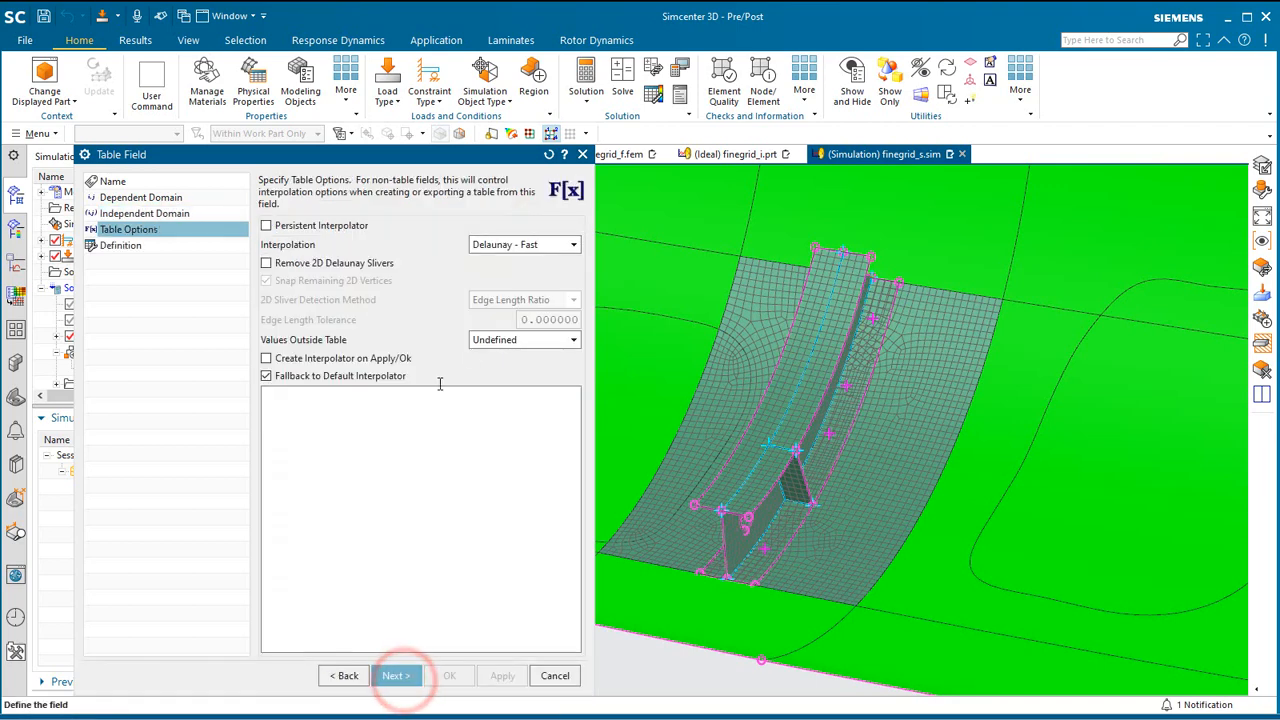
click(533, 245)
click(518, 302)
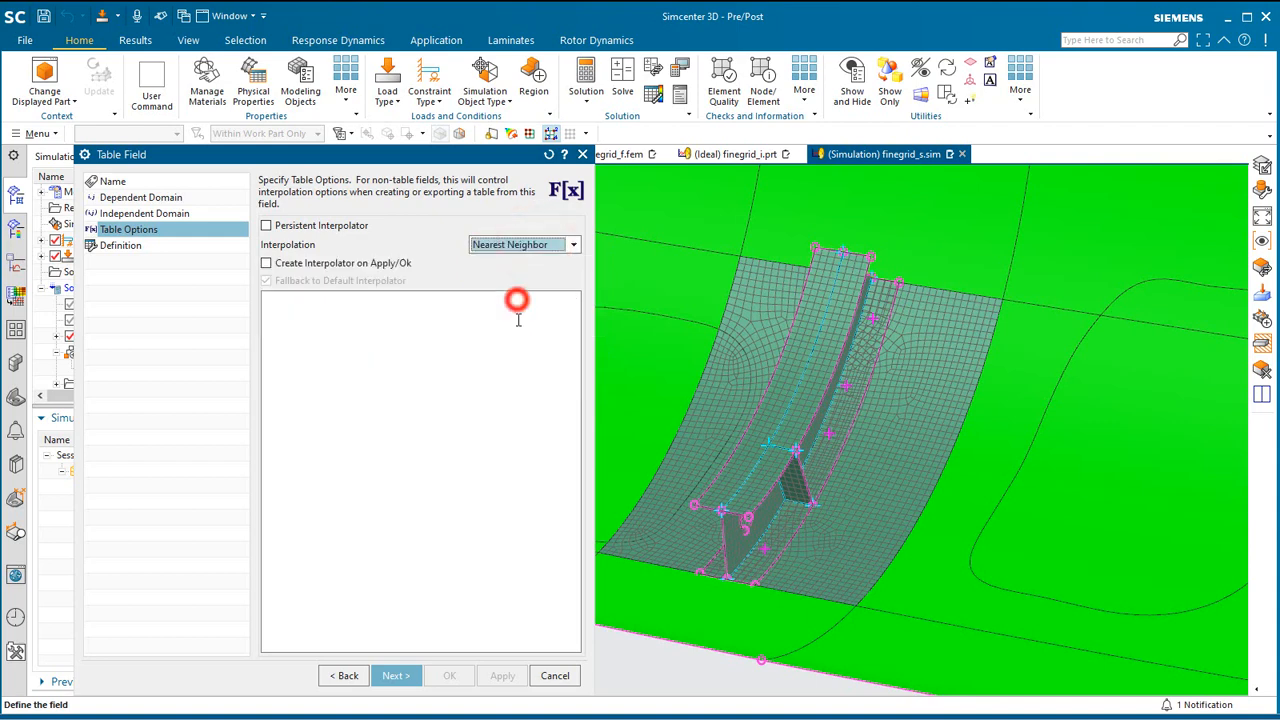
click(404, 677)
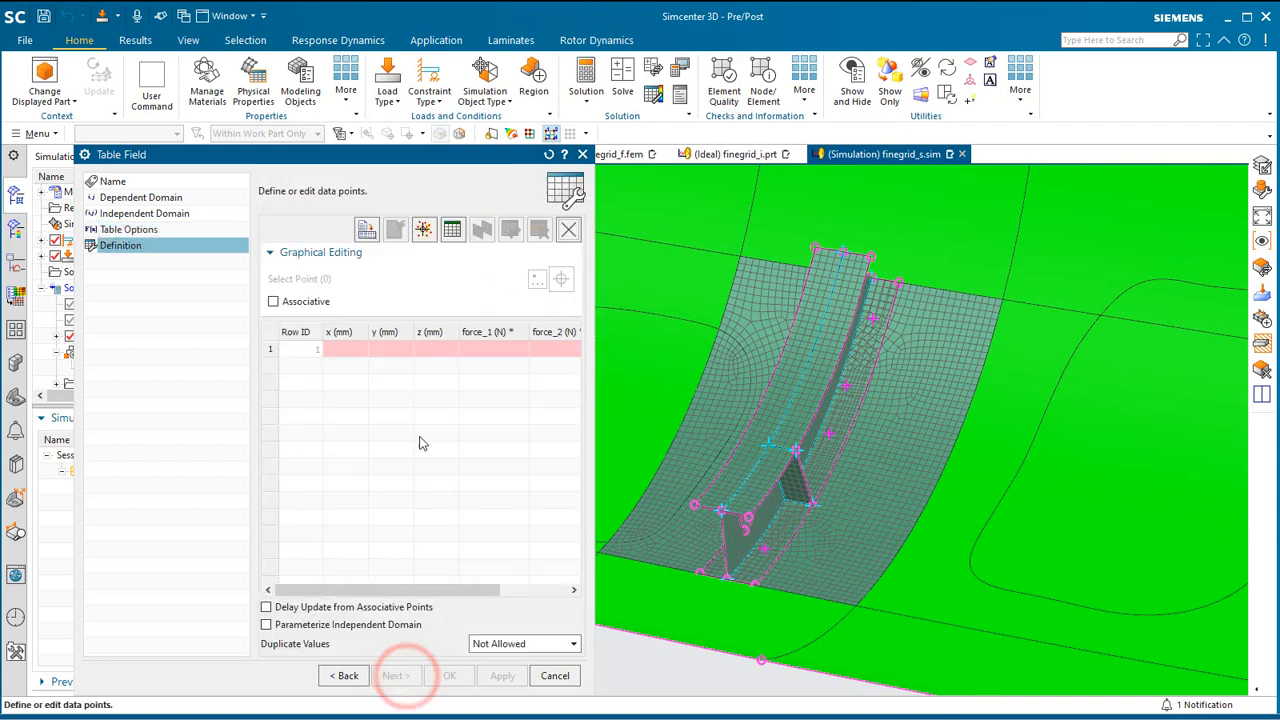
- Import the force data points from xyzf.csv, review the table rows, and accept the field
click(366, 229)
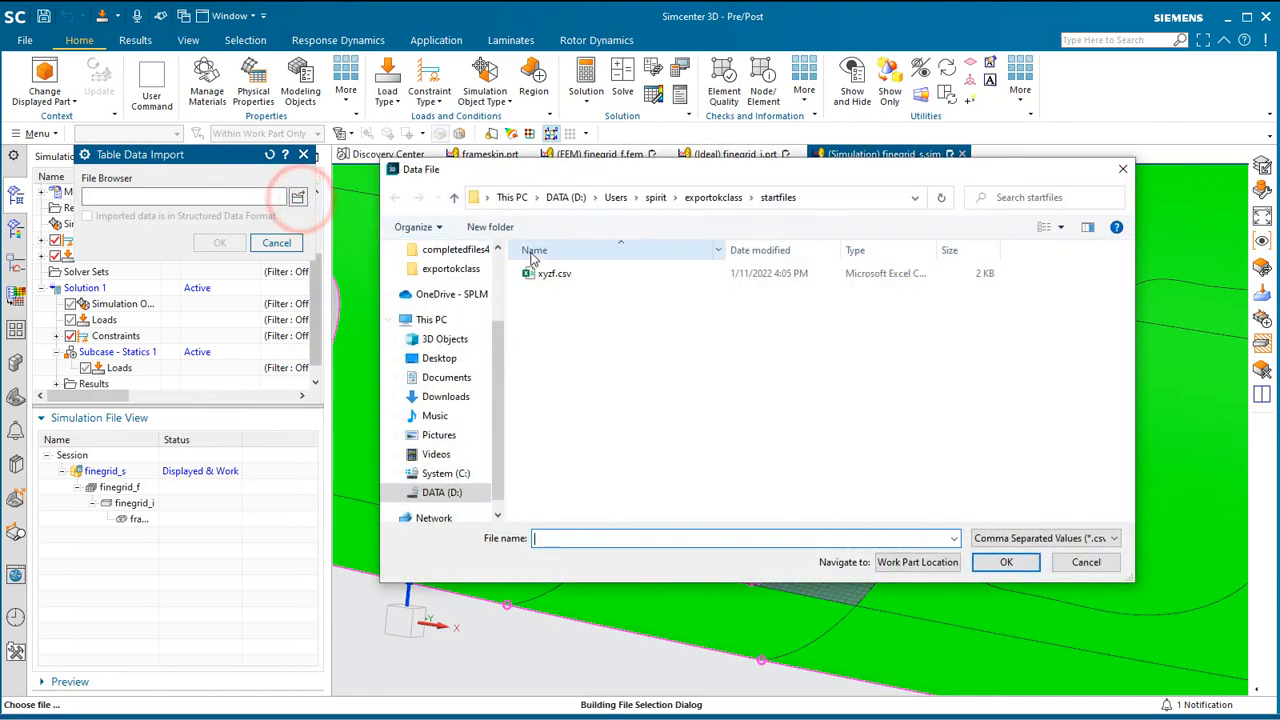
click(556, 276)
click(1006, 562)
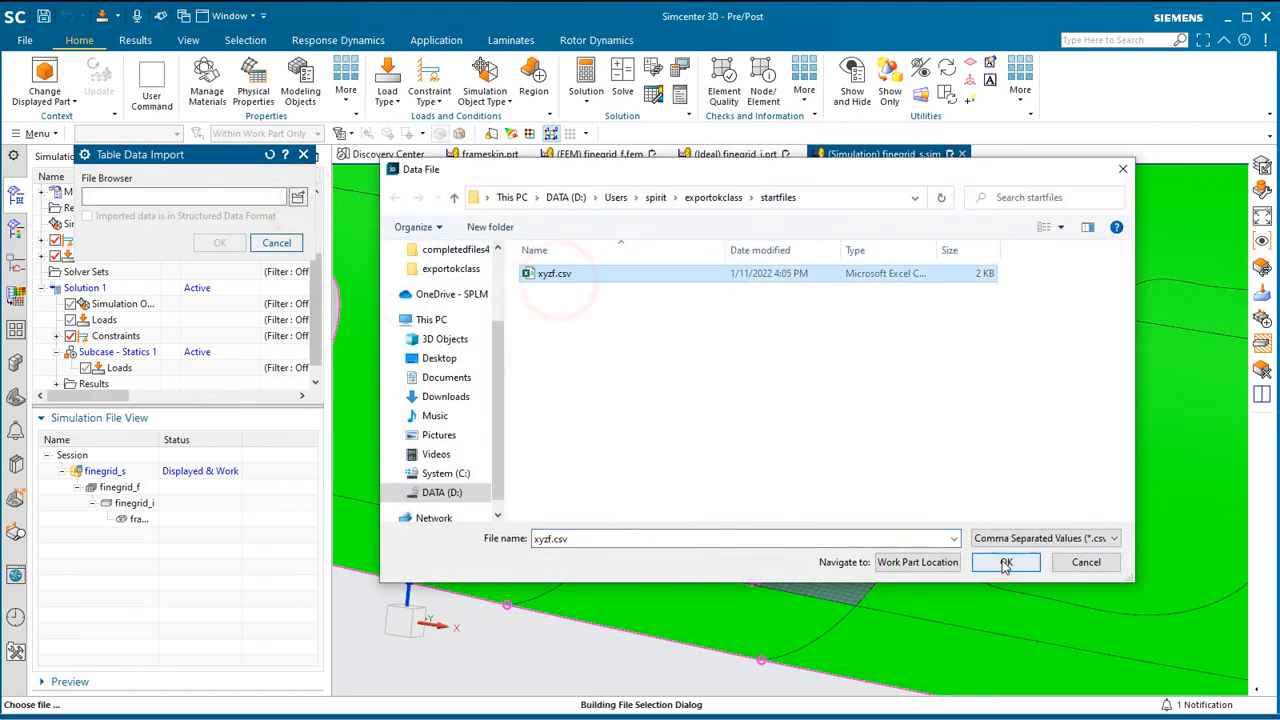
click(220, 243)
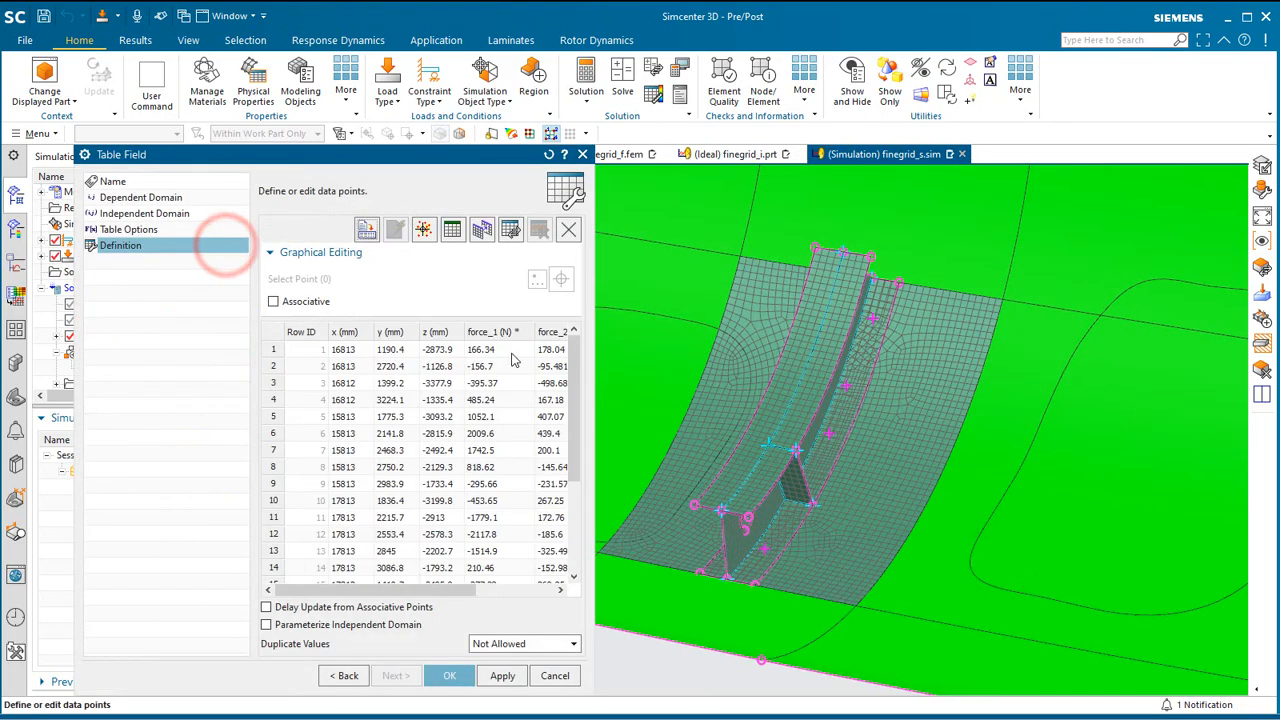
drag(594, 351, 888, 343)
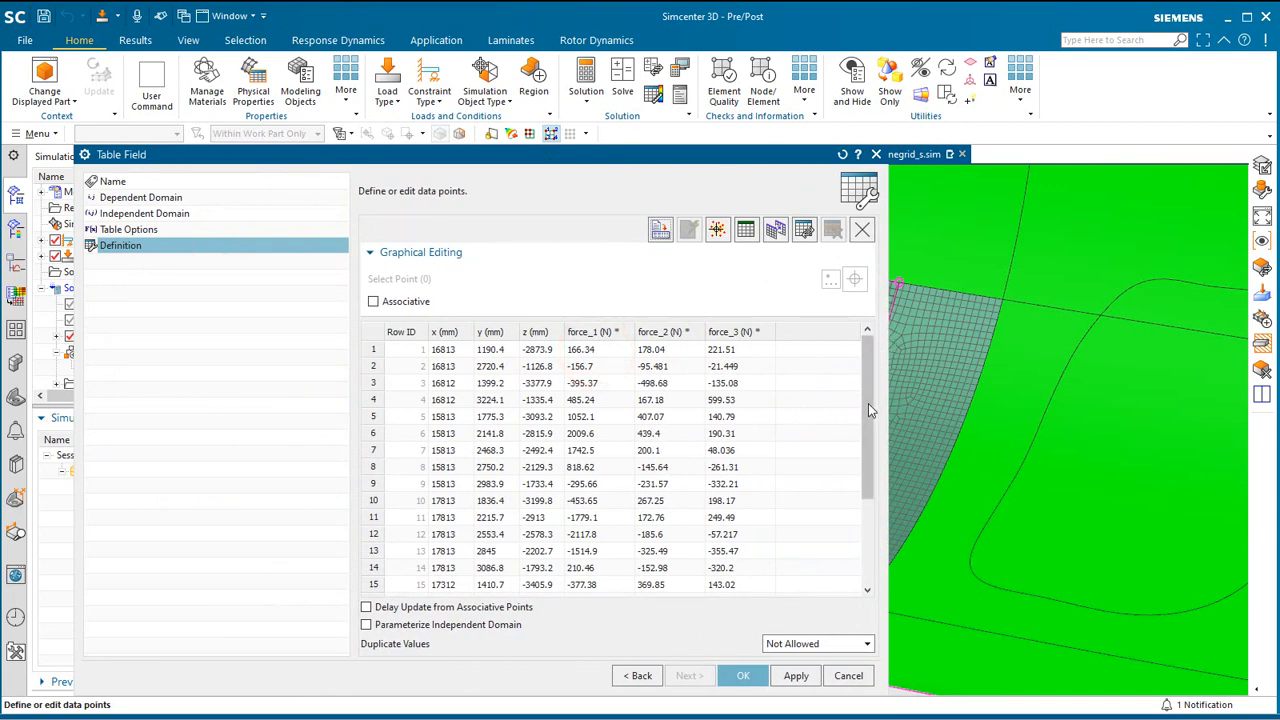
mouse_move(868, 410)
mouse_down()
mouse_move(870, 505)
mouse_move(864, 391)
mouse_up()
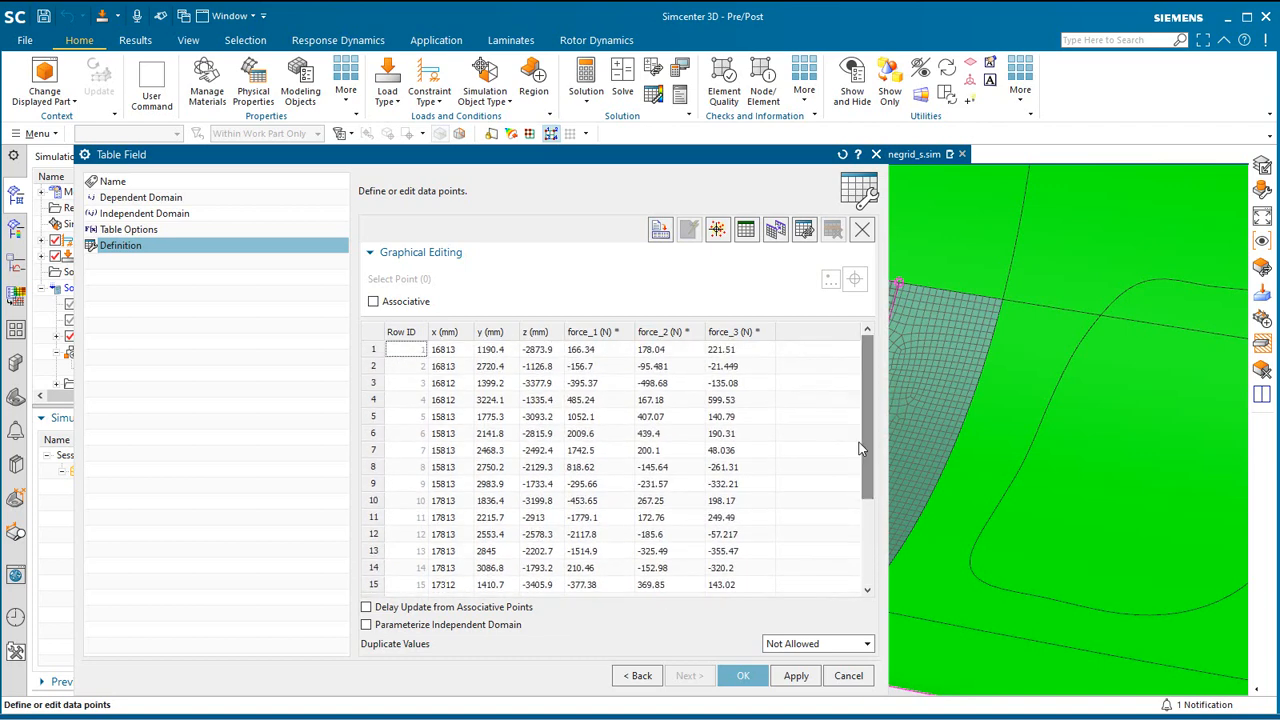
click(742, 675)
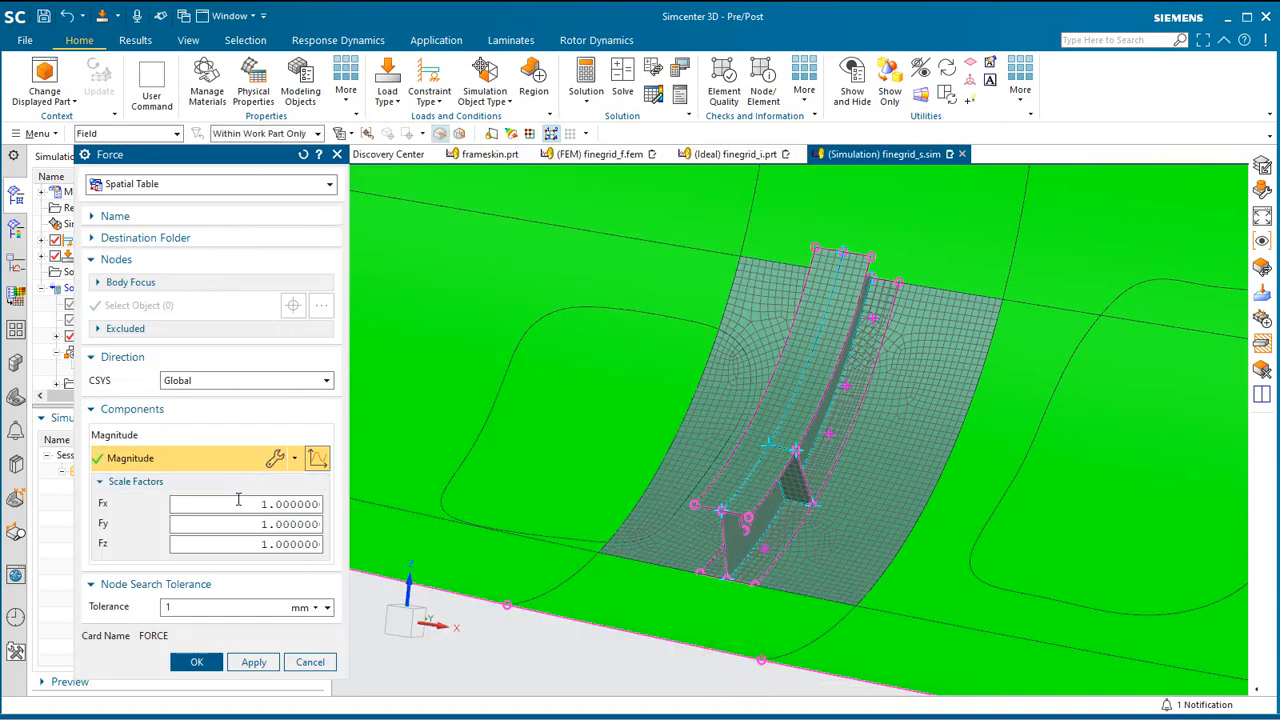
- Create the spatial table force from the imported field, in the Global CSYS with Fx, Fy and Fz scale factors of 1
double_click(152, 608)
click(197, 664)
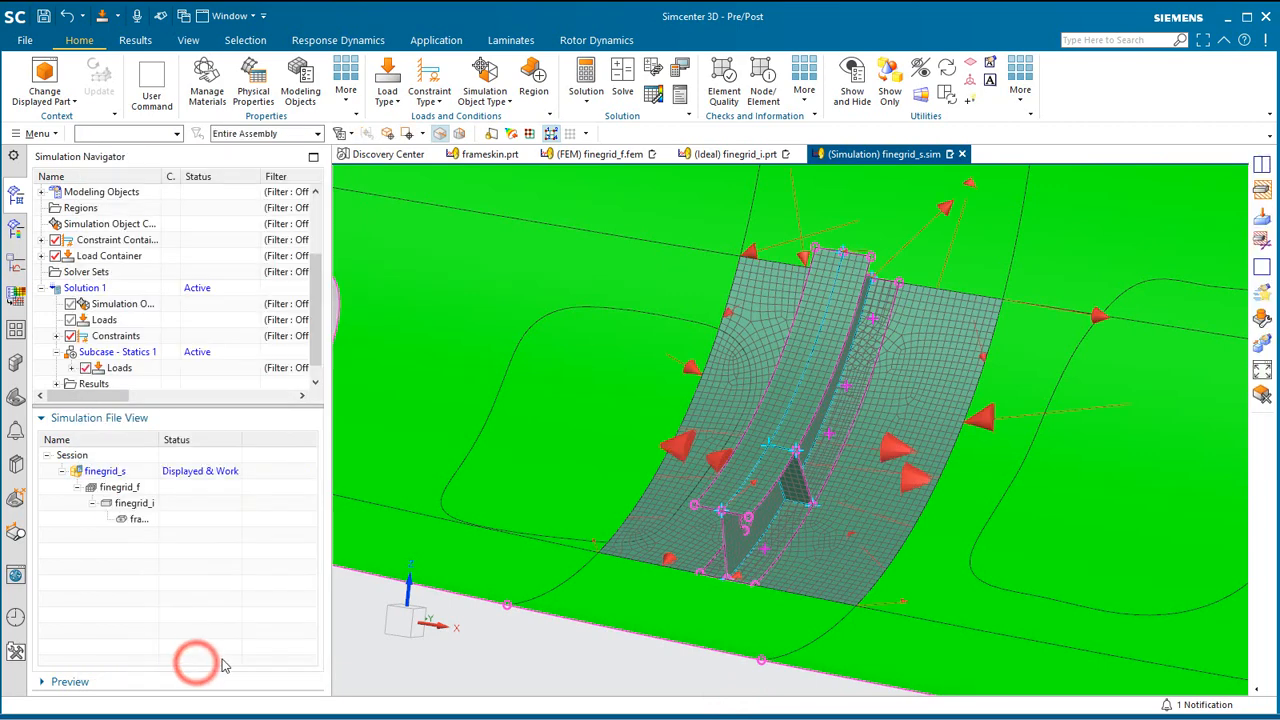
middle_drag(584, 491, 604, 491)
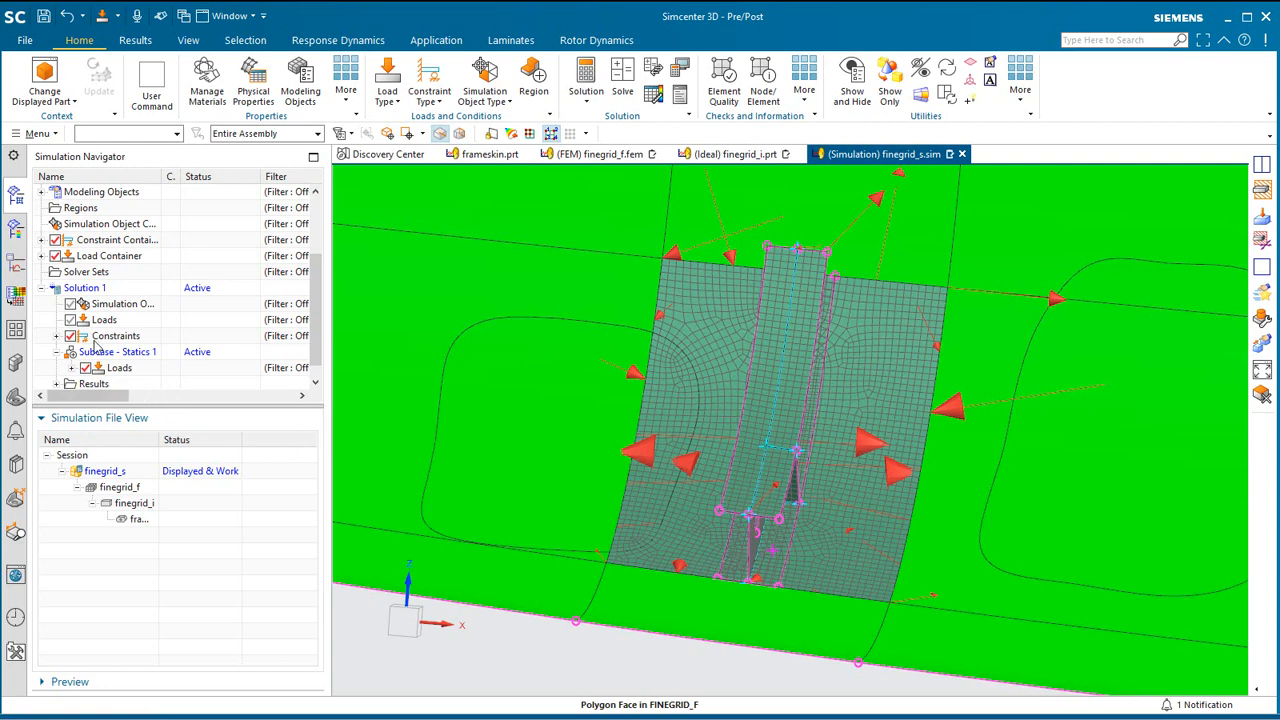
- Remove the constraint listed below Fixed(1) from Solution 1's constraints
click(57, 337)
right_click(115, 368)
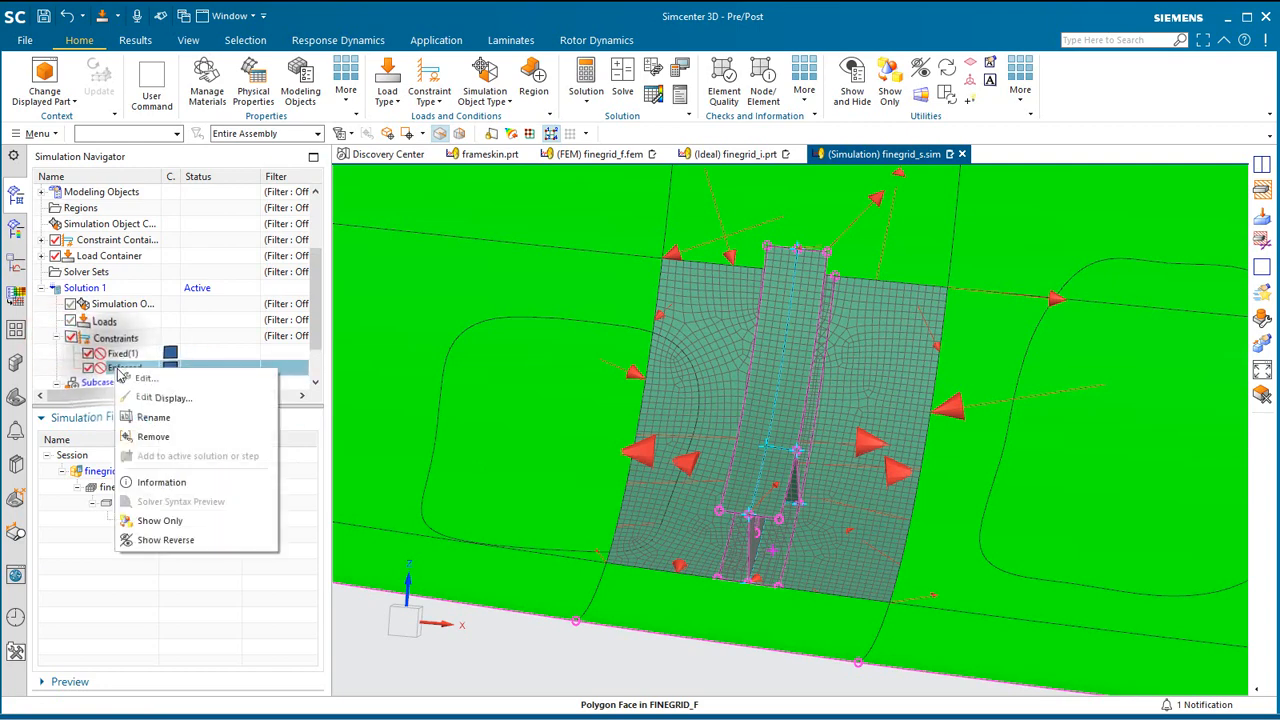
click(158, 436)
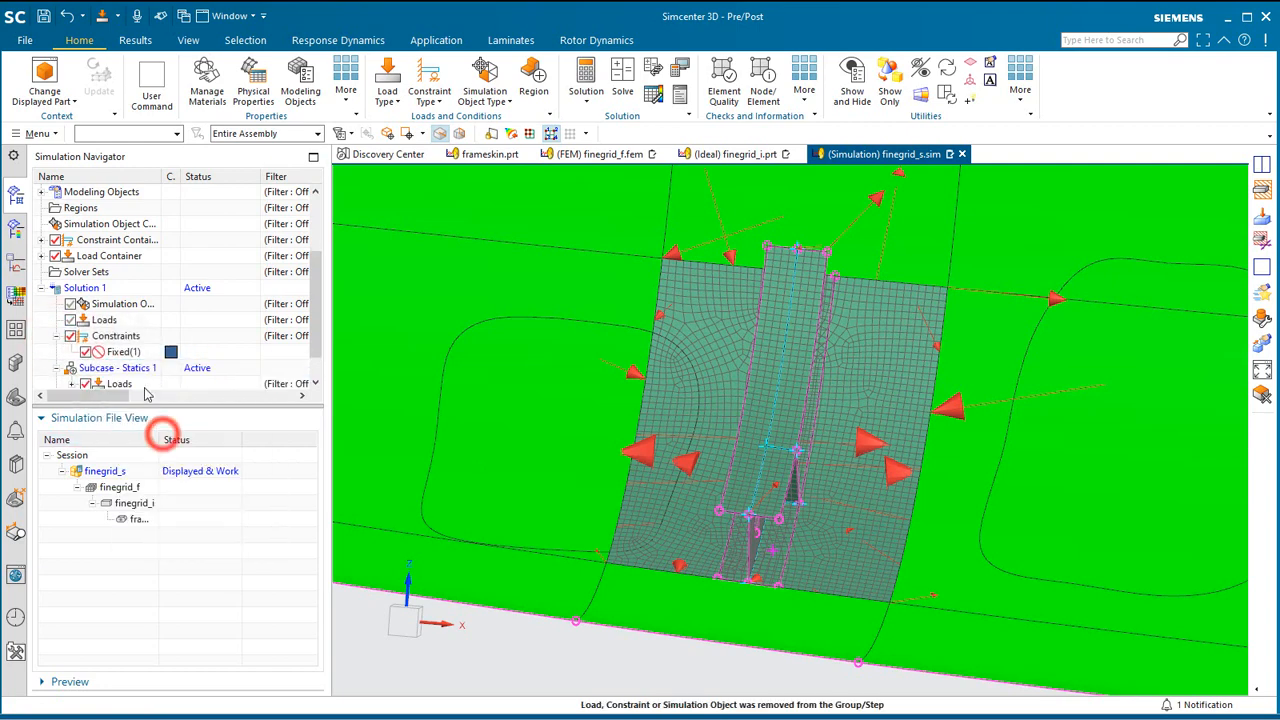
- Edit the Fixed(1) constraint and assign it to the polygon vertex at the lower outer corner of the frame's free flange
double_click(123, 352)
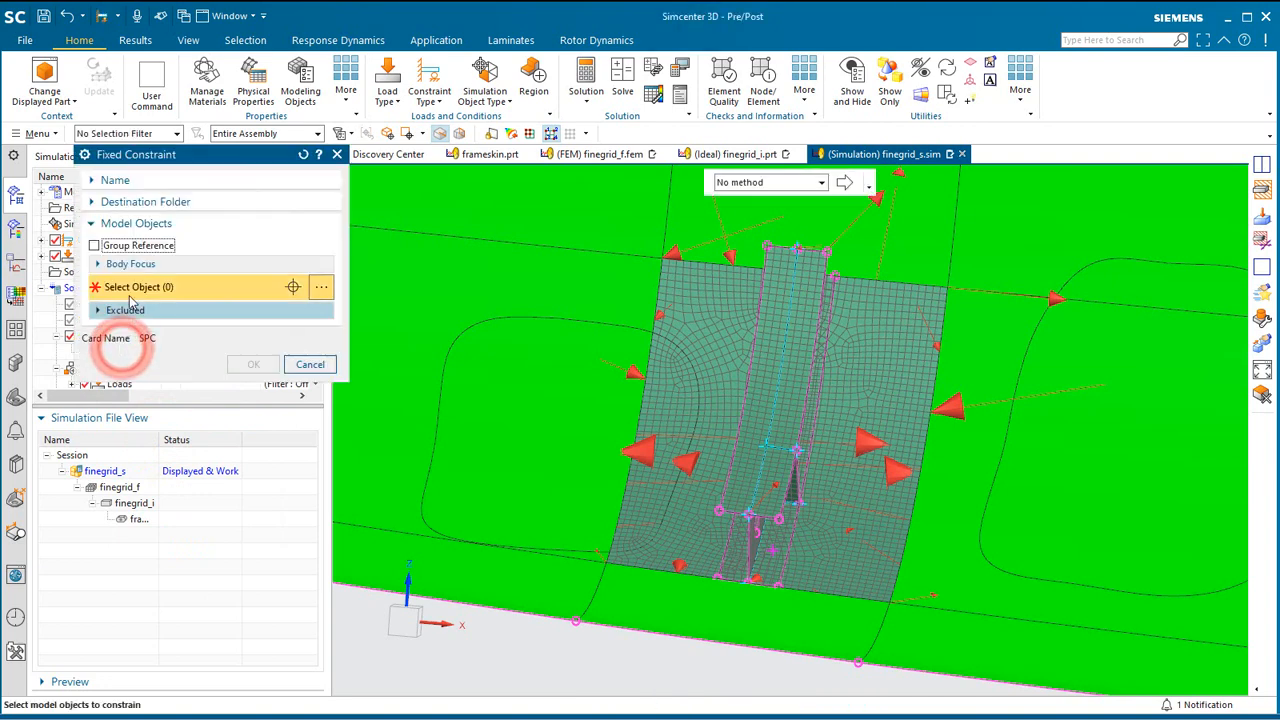
scroll(716, 521, down, 5)
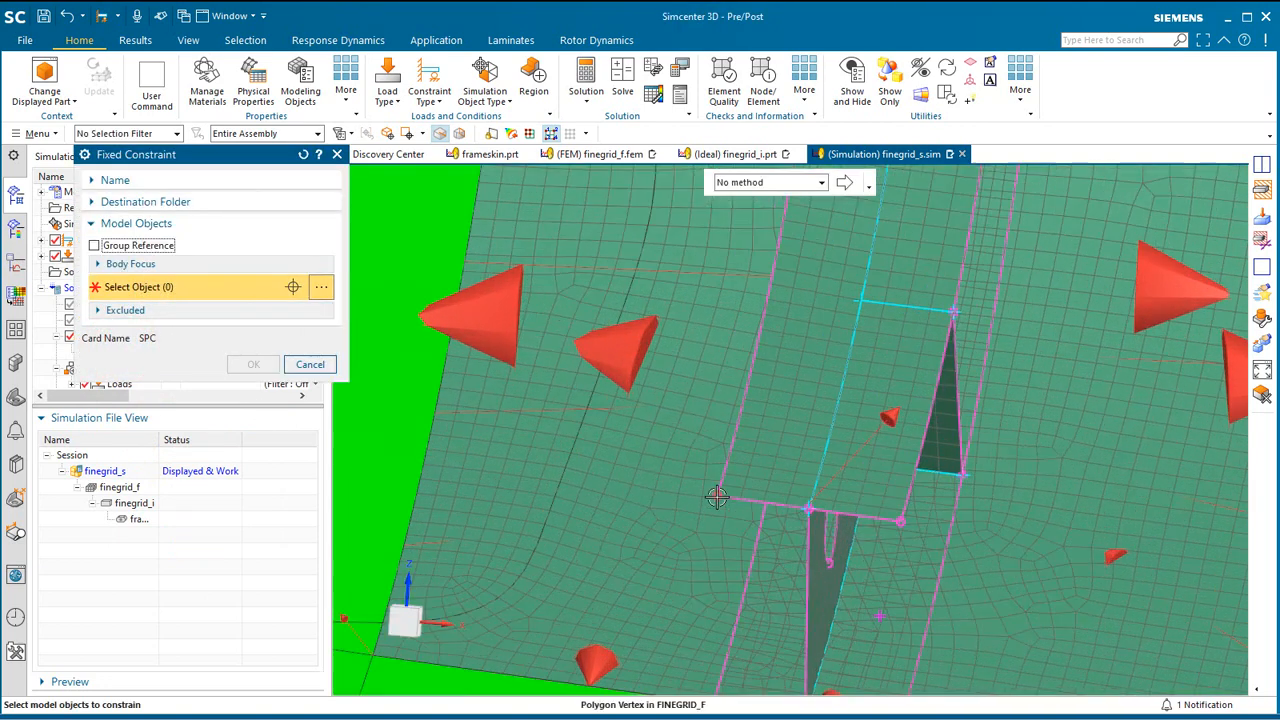
click(716, 493)
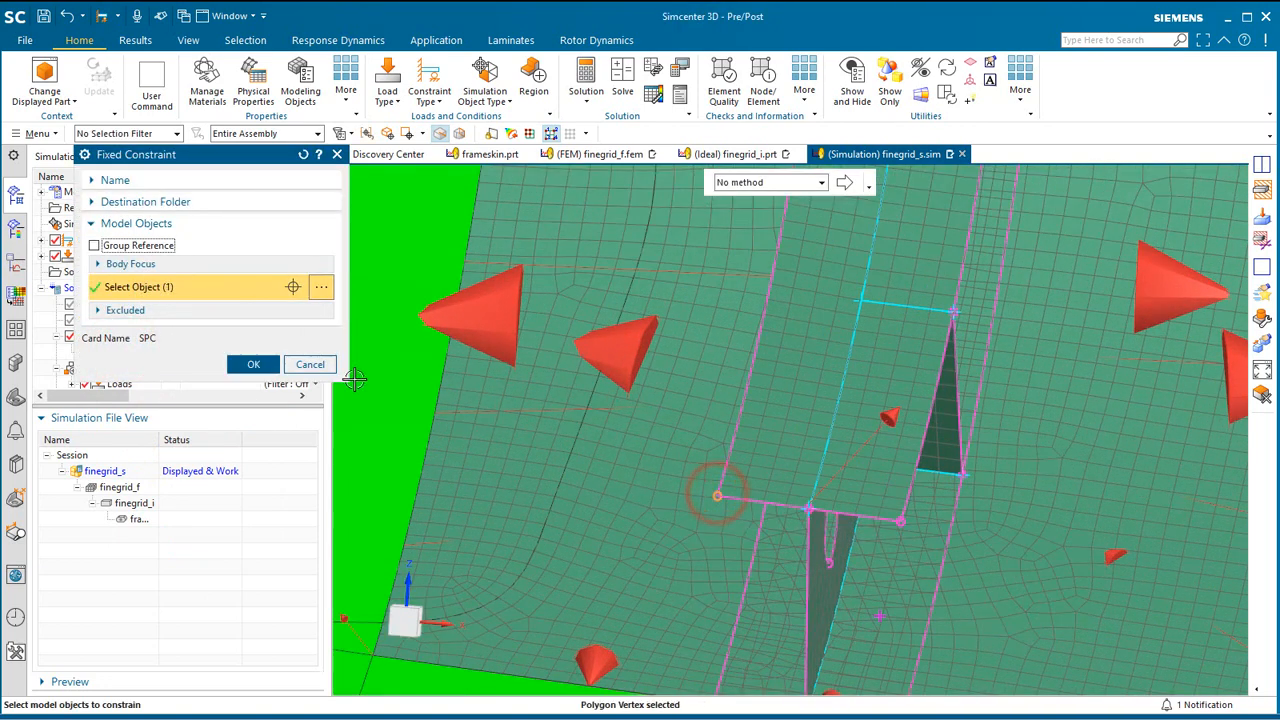
click(249, 365)
scroll(700, 517, up, 5)
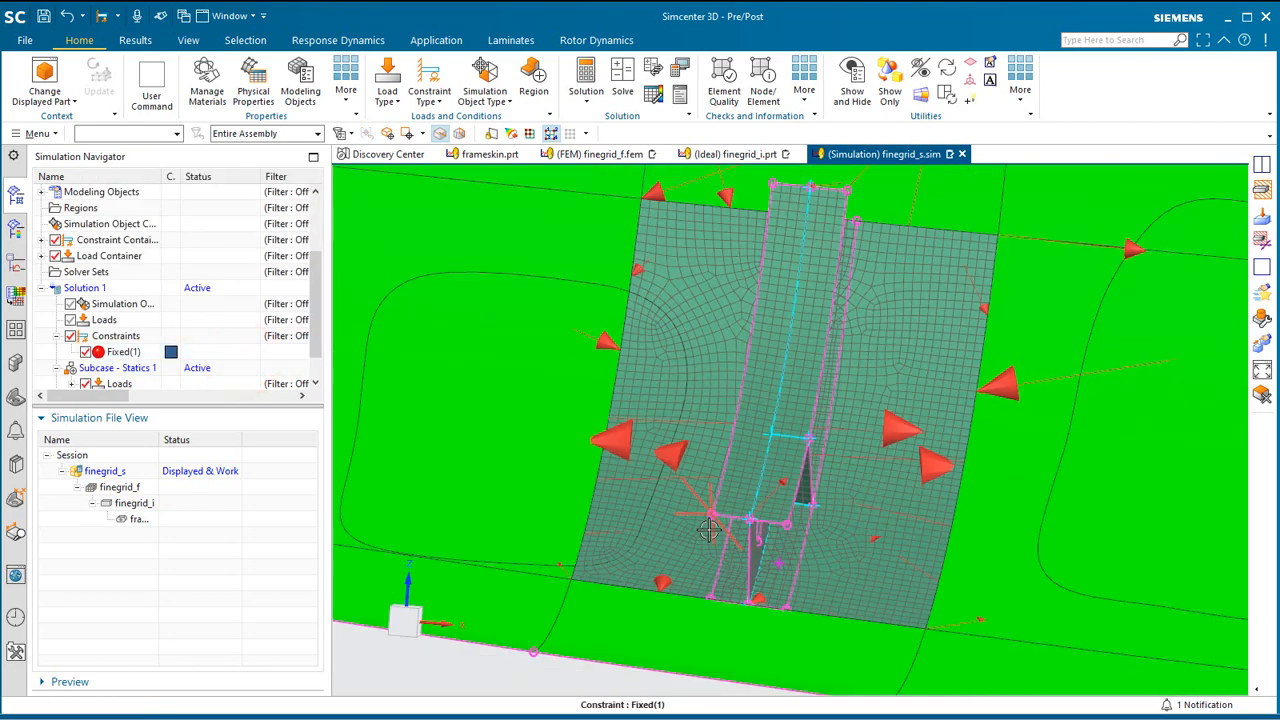
middle_drag(700, 517, 757, 528)
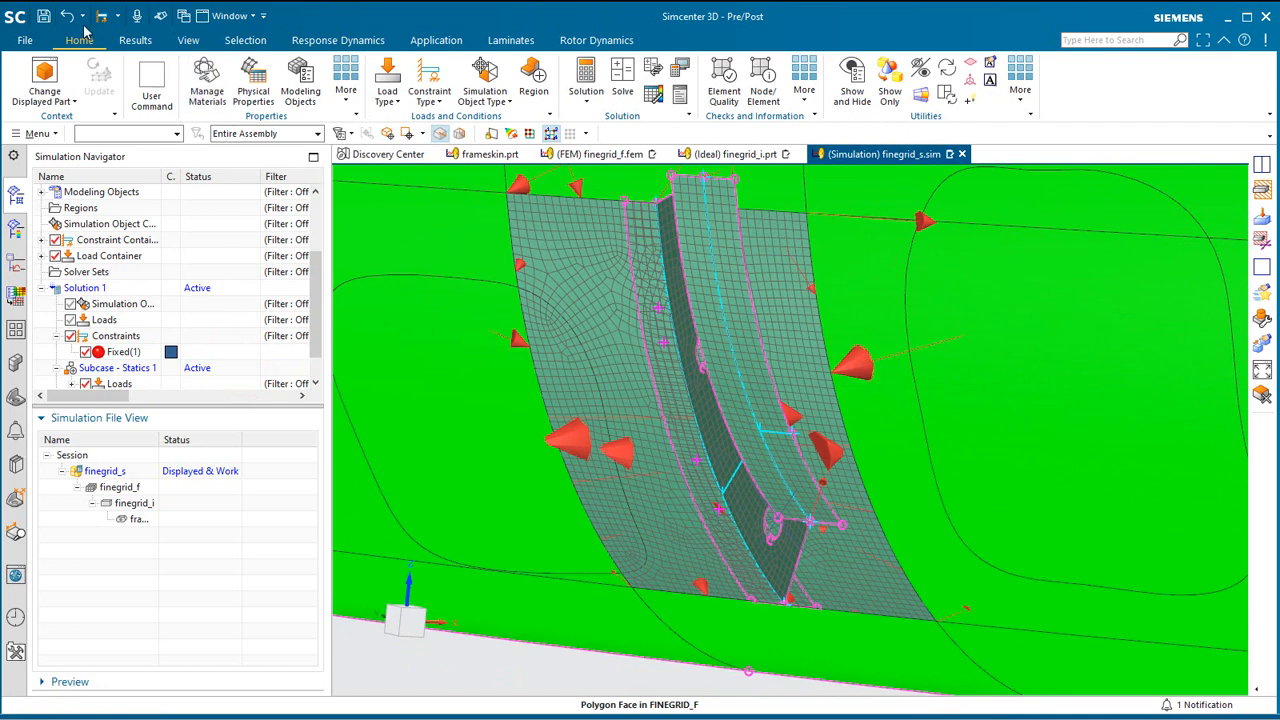
- Save the simulation and solve Solution 1 with the model setup check, declining the message review and closing the solver output windows
click(44, 16)
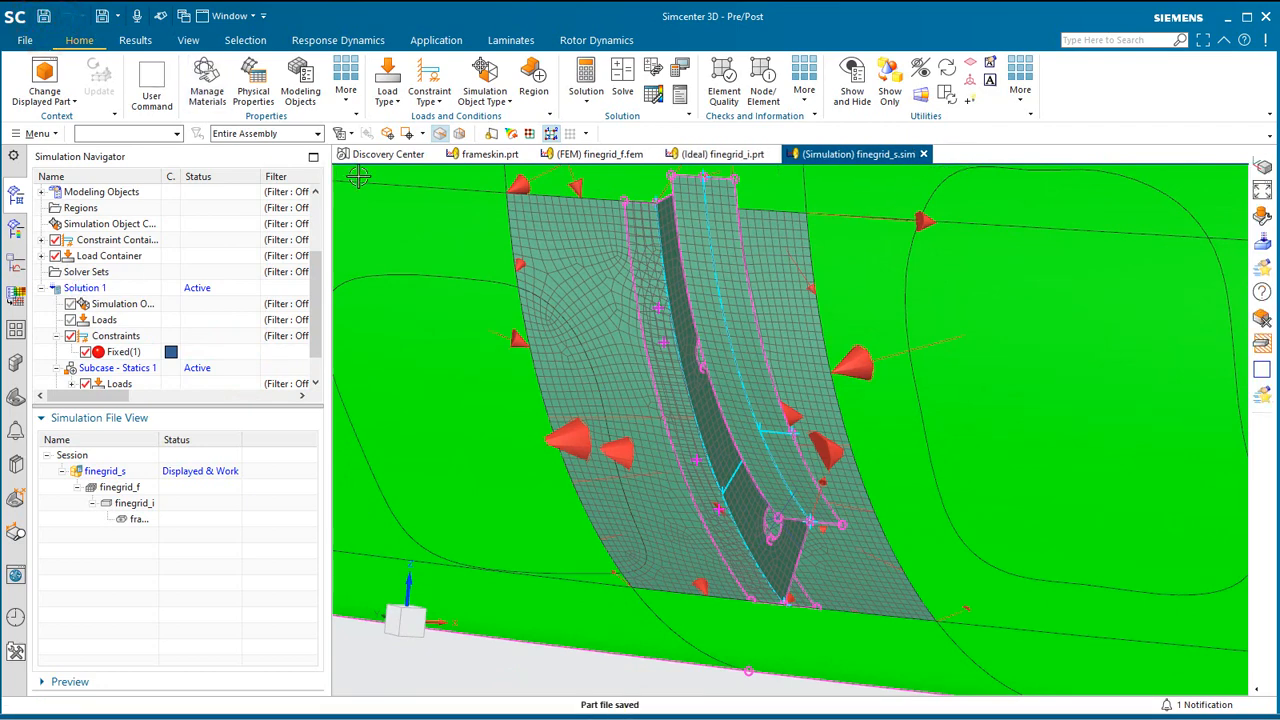
click(622, 80)
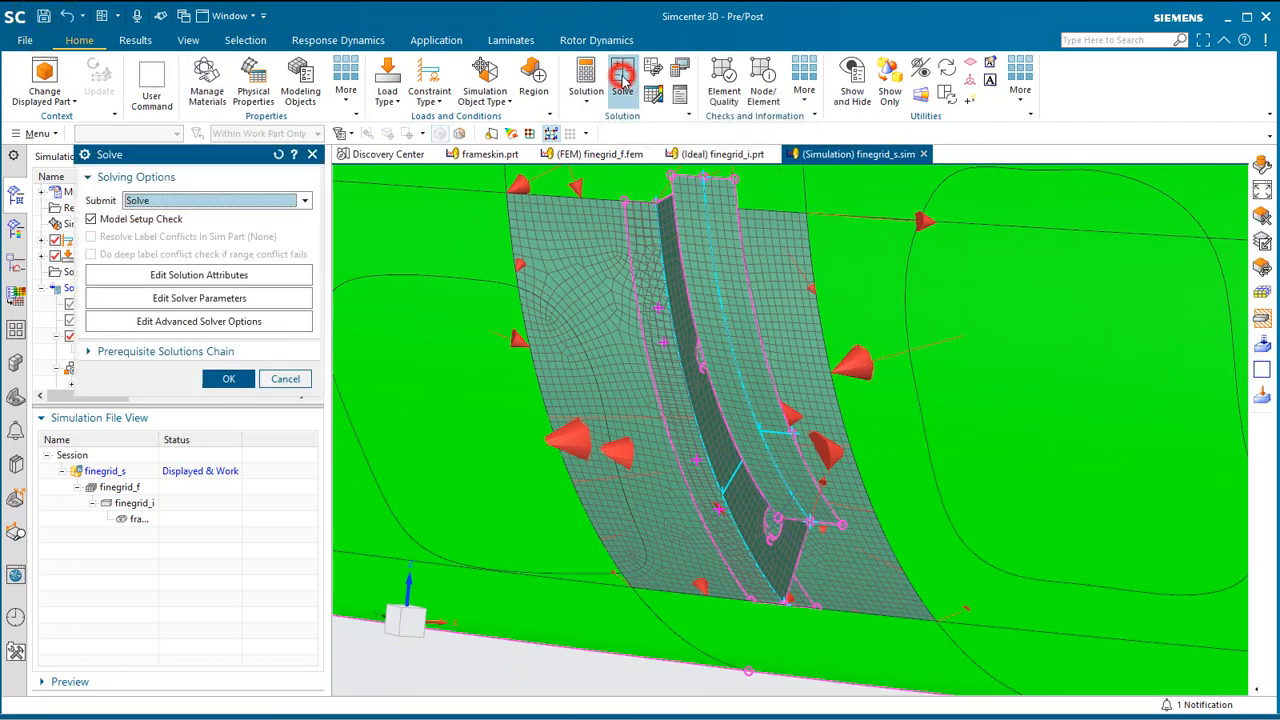
click(220, 377)
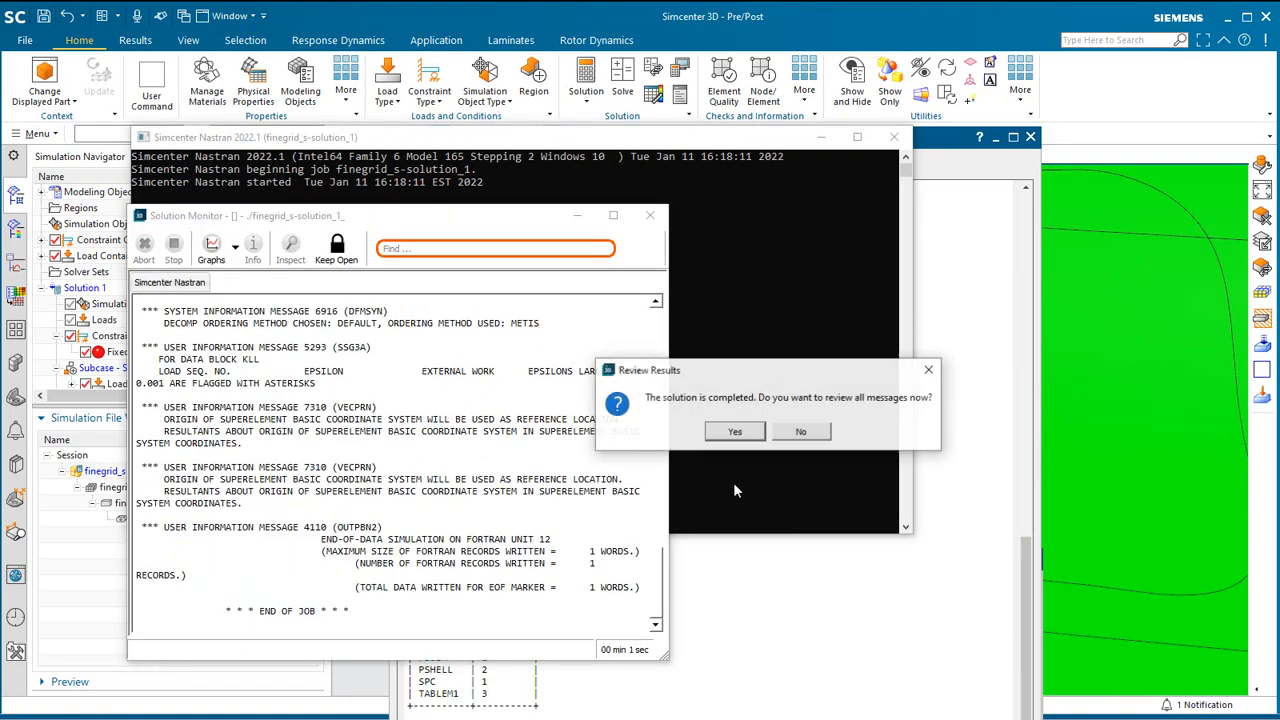
click(801, 431)
click(1031, 137)
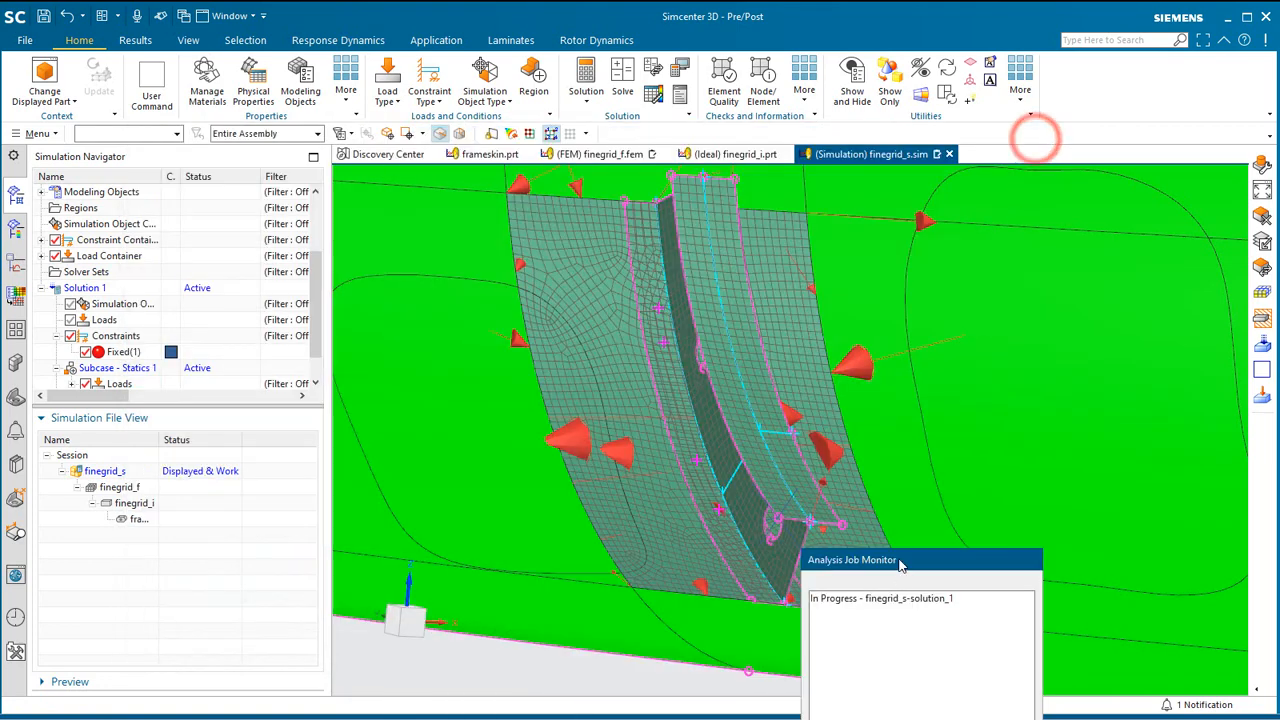
drag(899, 560, 774, 311)
click(788, 560)
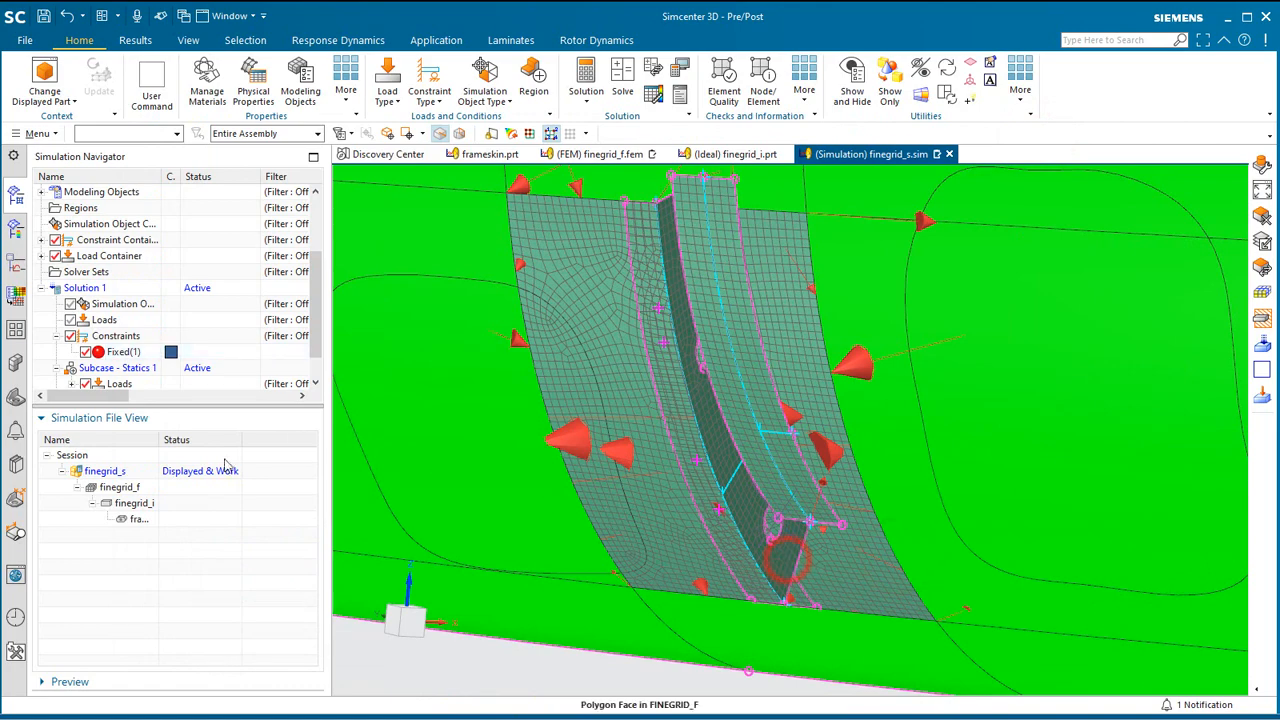
- Switch to the finegrid_f FEM, make layer 55 the work layer, and hide layers 48 and 44 to isolate the frame
double_click(113, 488)
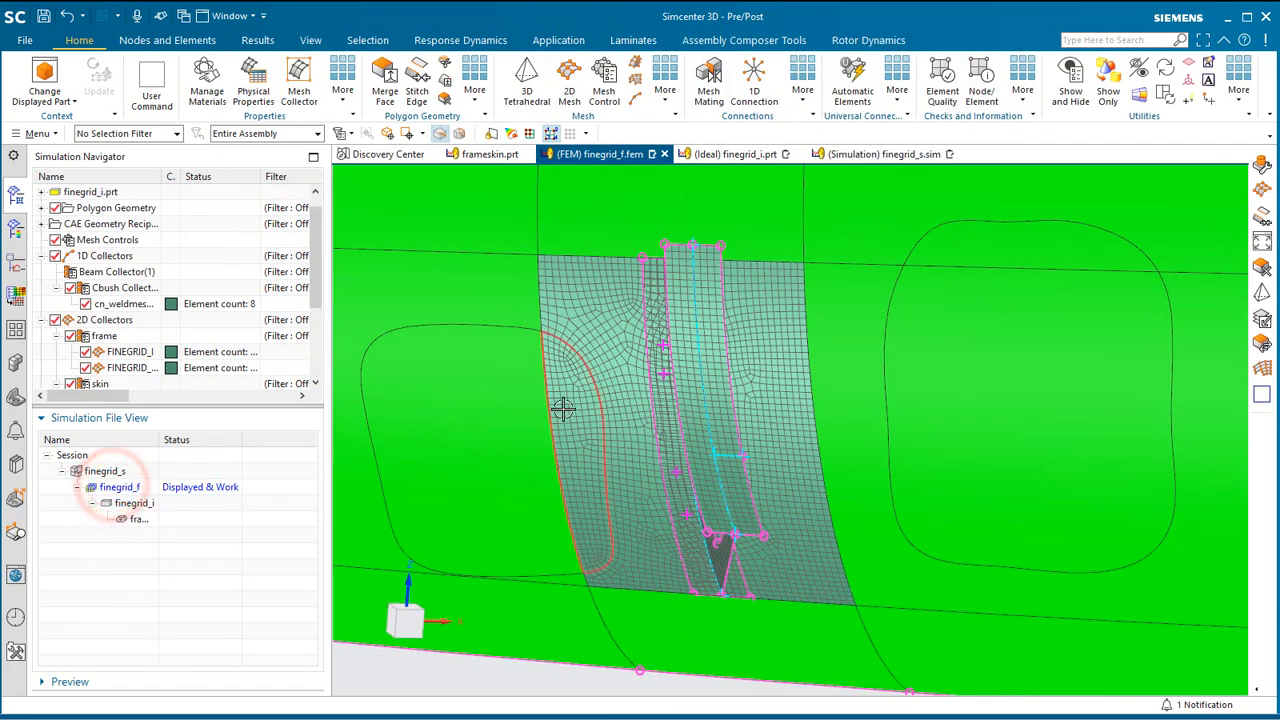
mouse_move(562, 410)
middle_down()
mouse_move(581, 407)
mouse_move(570, 405)
middle_up()
click(35, 133)
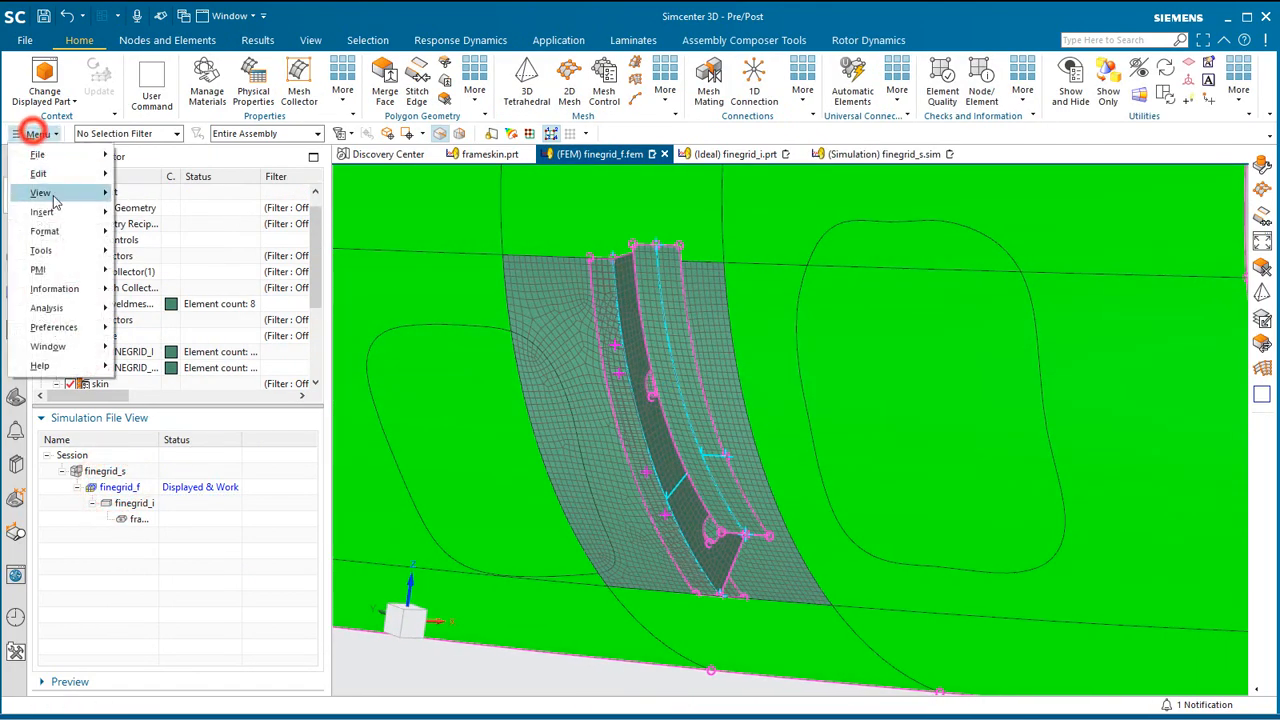
click(63, 229)
click(140, 229)
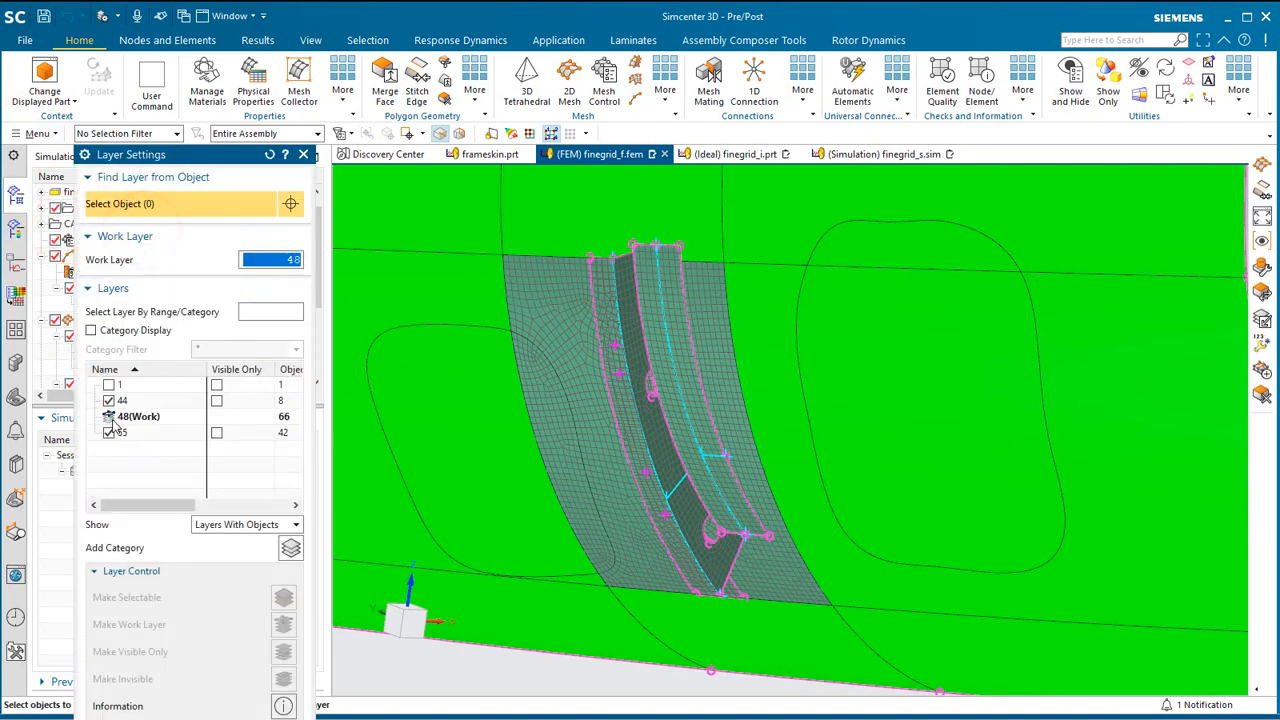
right_click(130, 436)
click(155, 437)
click(108, 416)
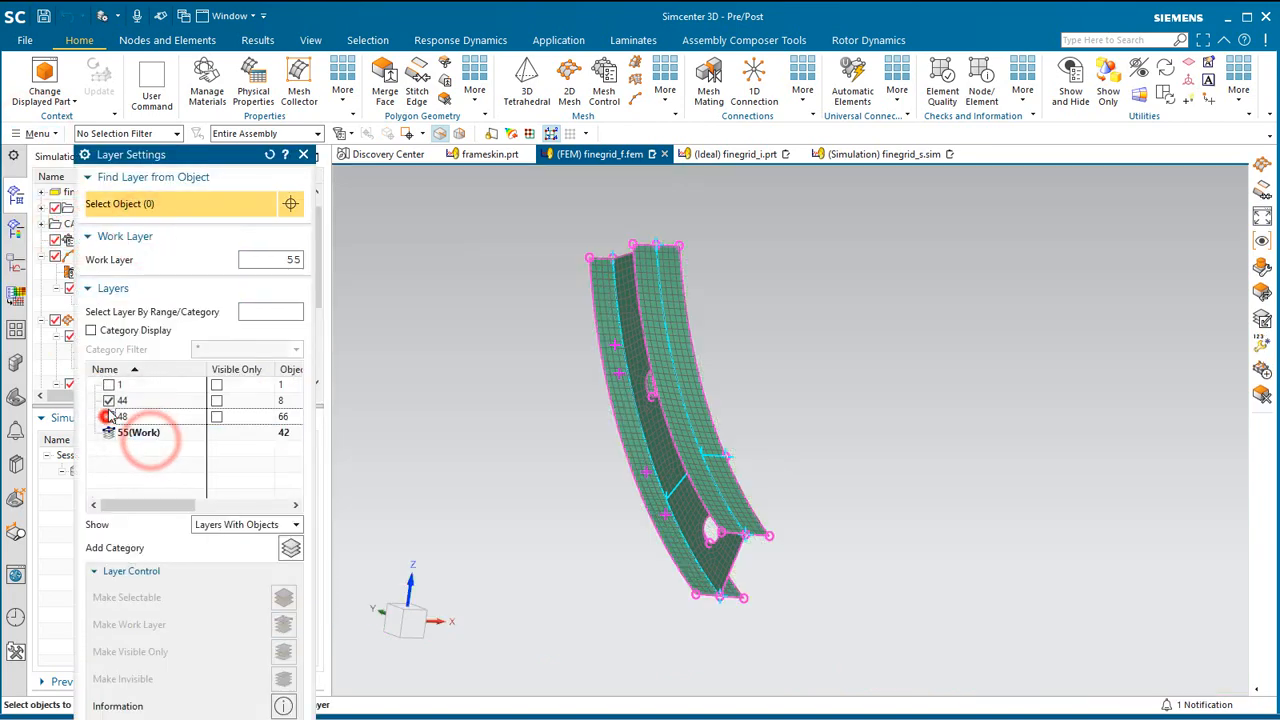
click(108, 400)
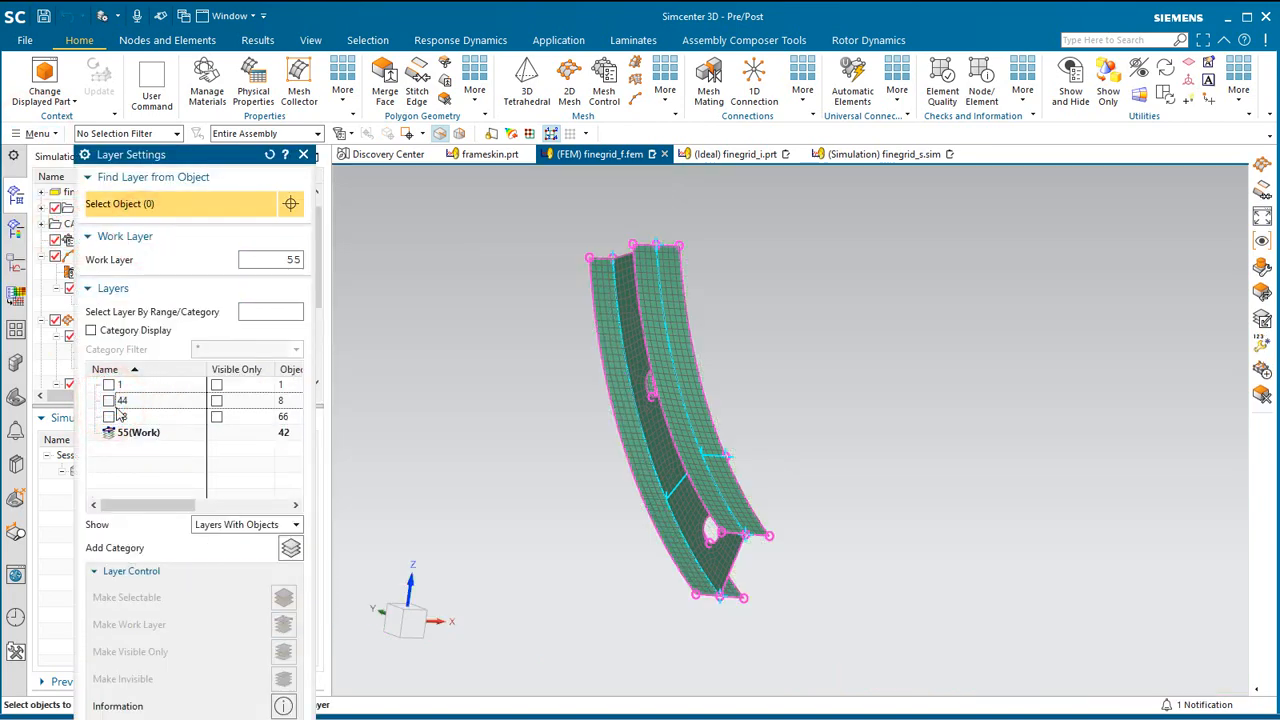
click(300, 718)
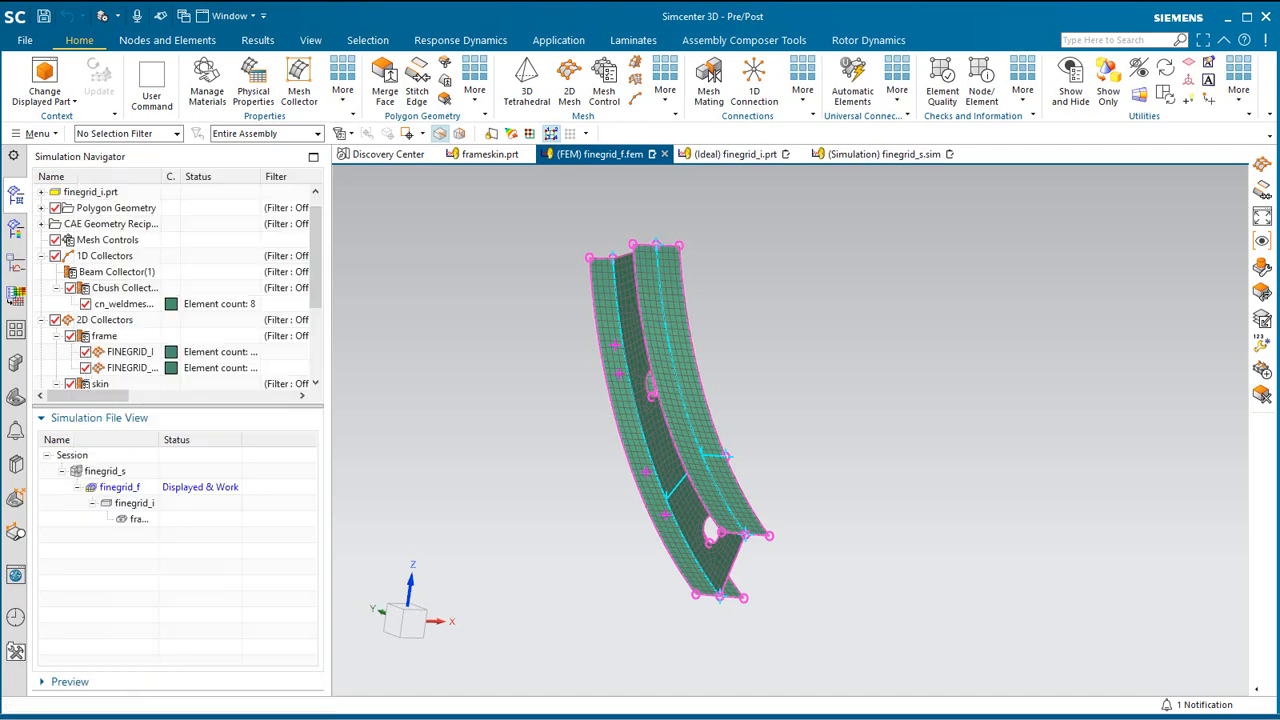
- Create a group named coupon from the two-by-four block of frame flange elements around the second weld point from the top
scroll(604, 357, up, 5)
scroll(620, 363, up, 2)
middle_drag(616, 372, 608, 381)
scroll(835, 354, up, 1)
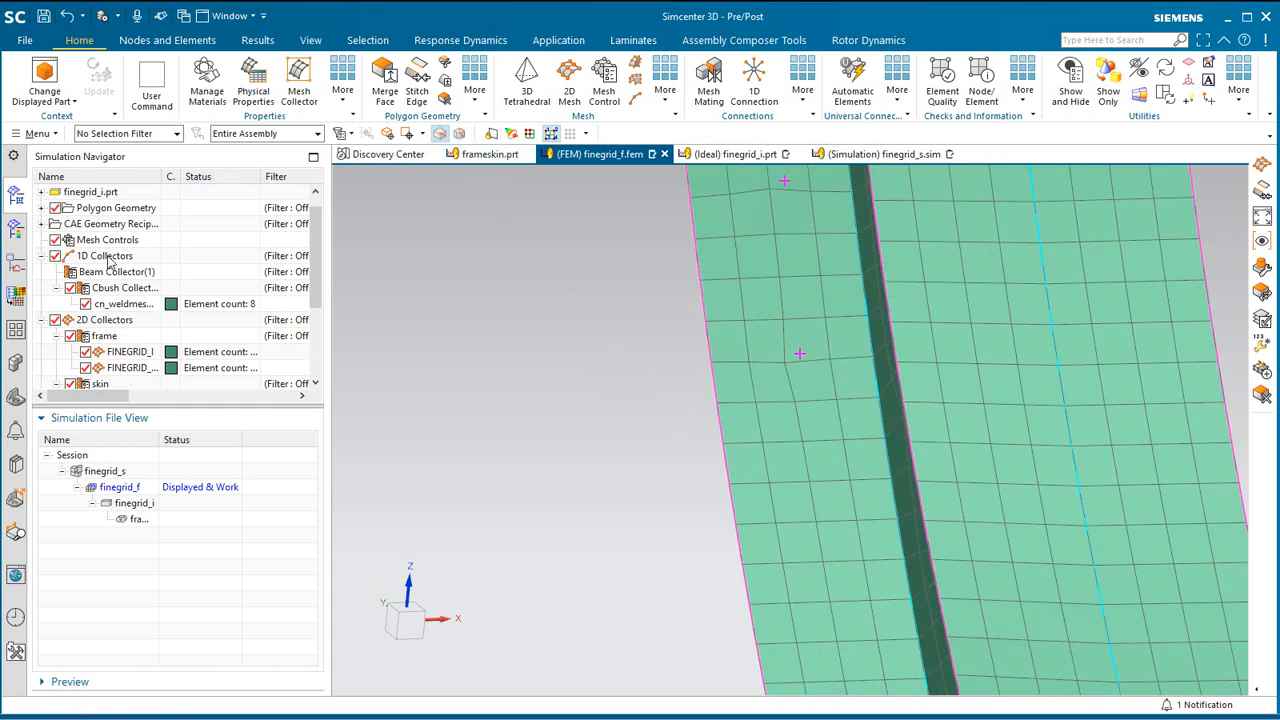
scroll(104, 276, down, 2)
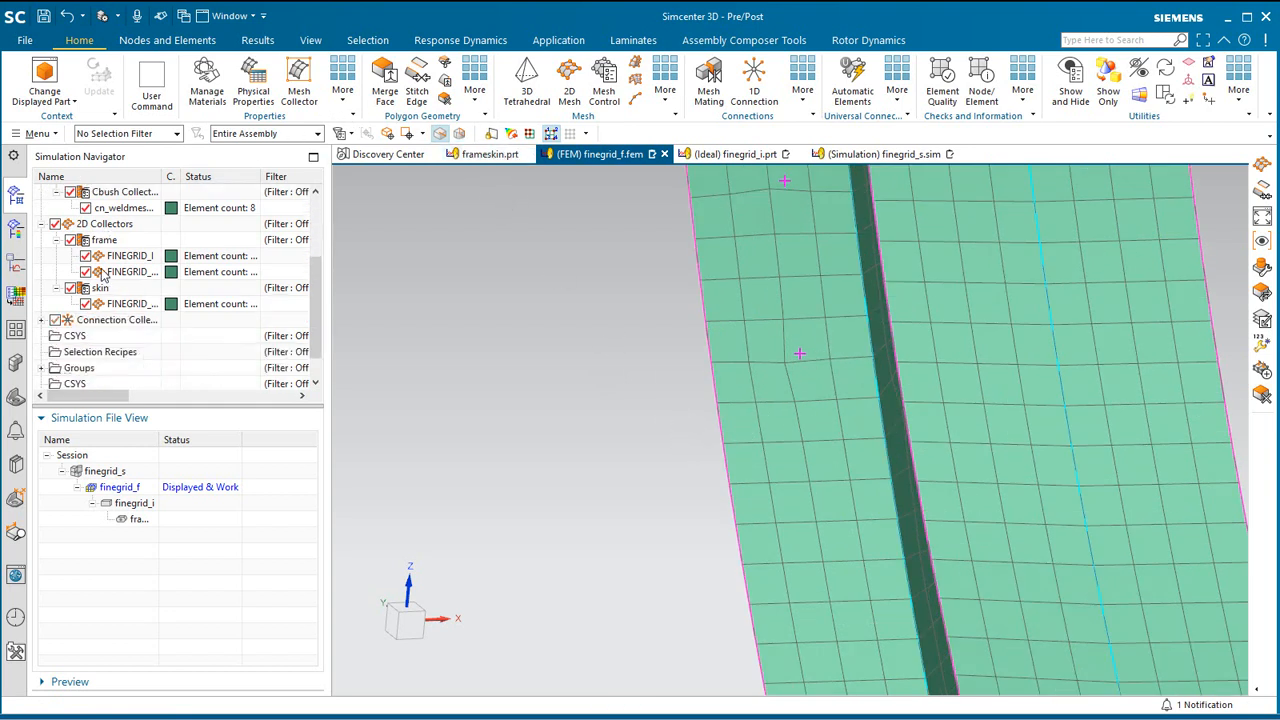
right_click(80, 367)
click(124, 398)
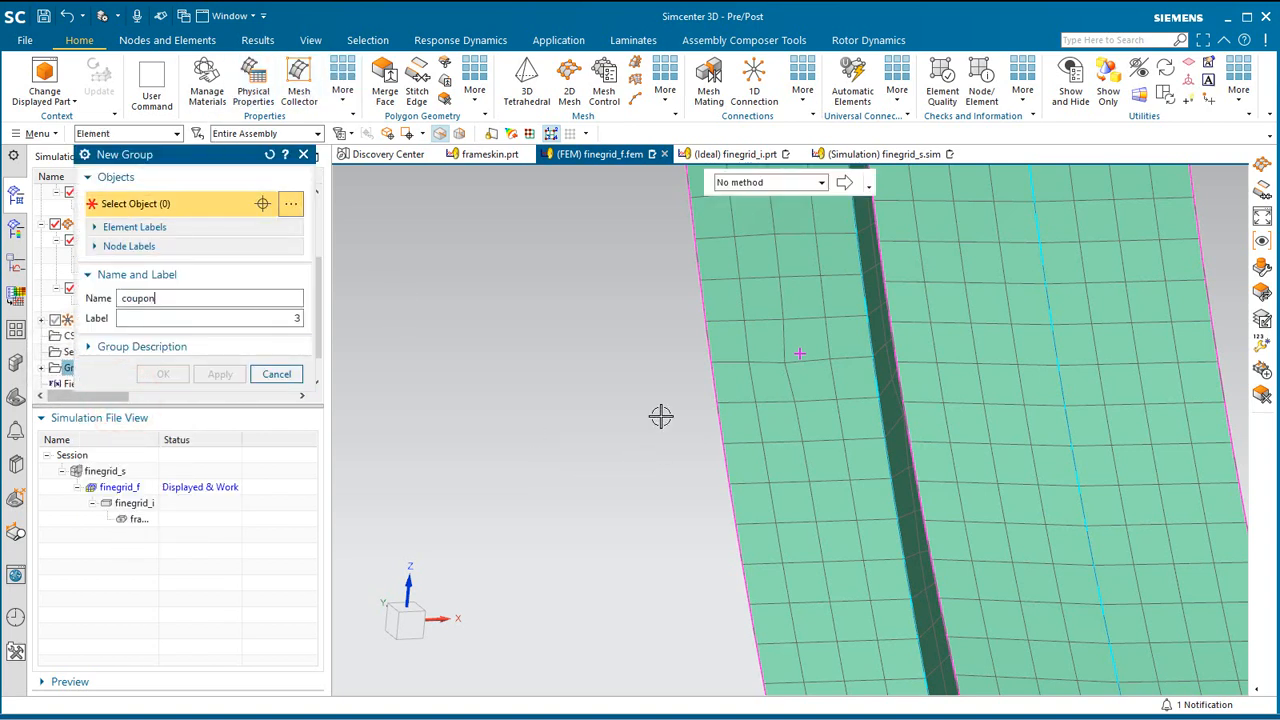
drag(672, 424, 880, 306)
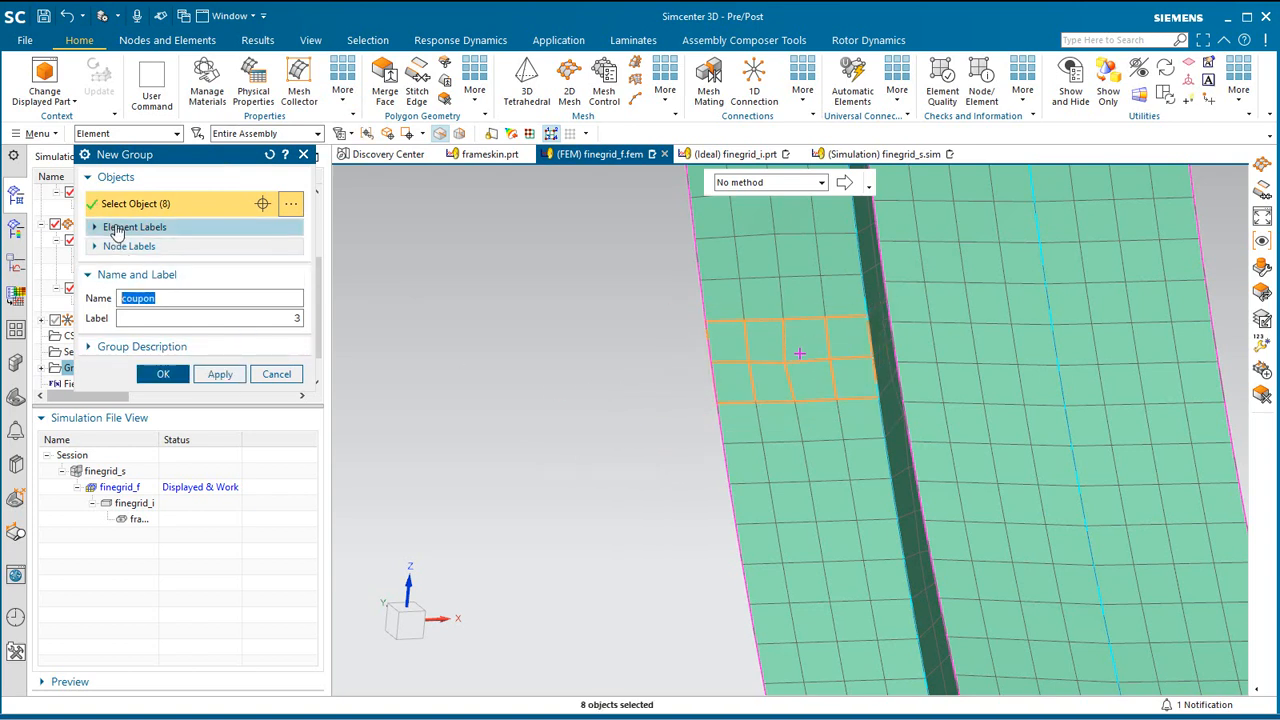
click(163, 374)
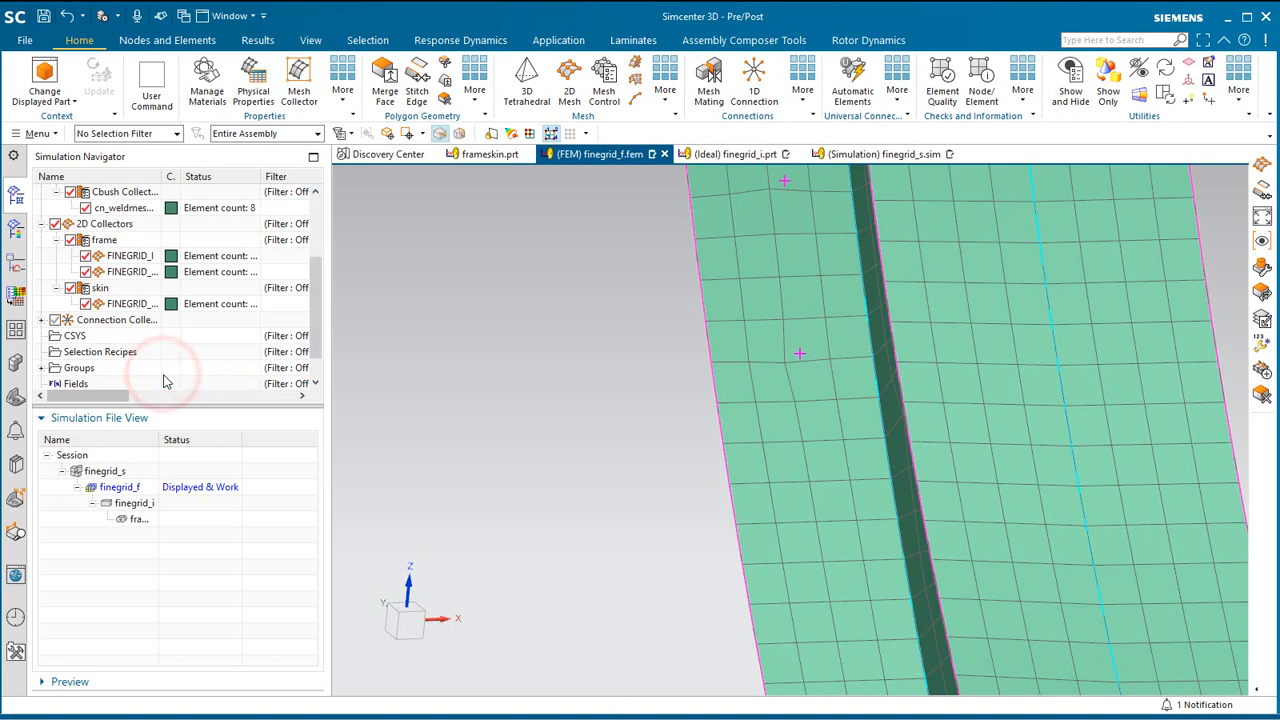
- Return to the finegrid_s simulation, make layer 55 the work layer, and hide layers 48 and 1
double_click(105, 471)
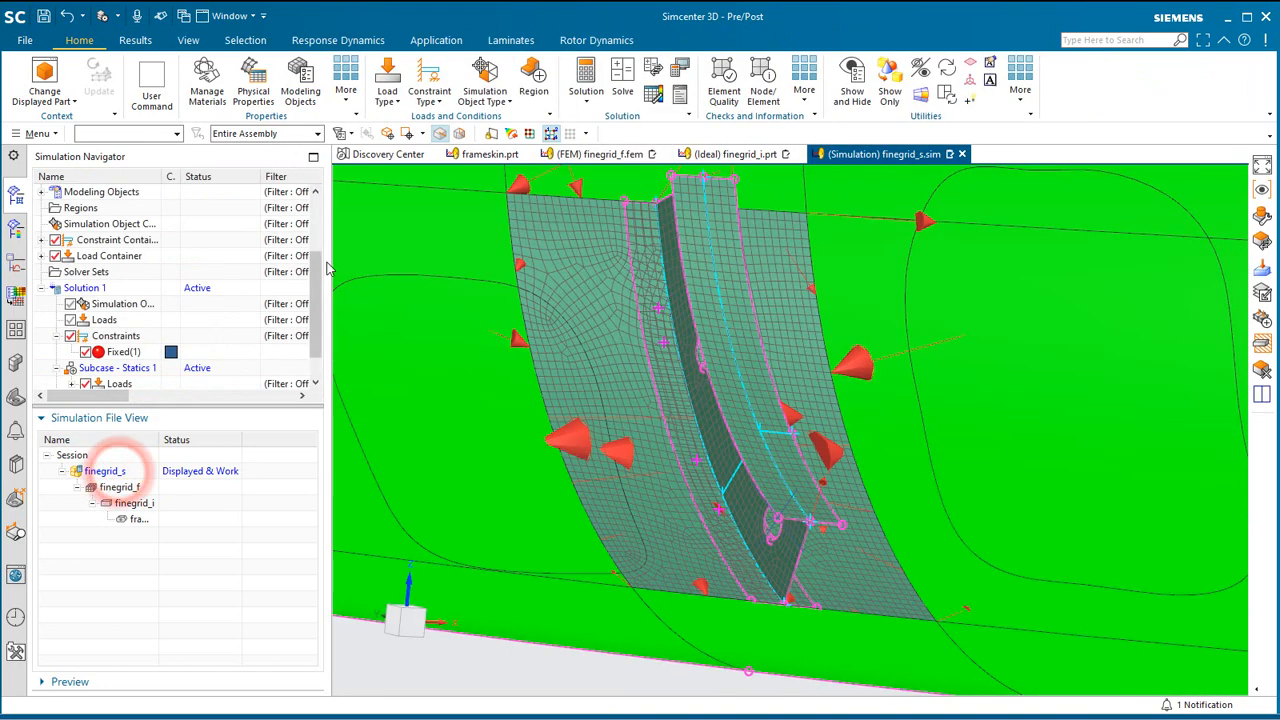
click(37, 133)
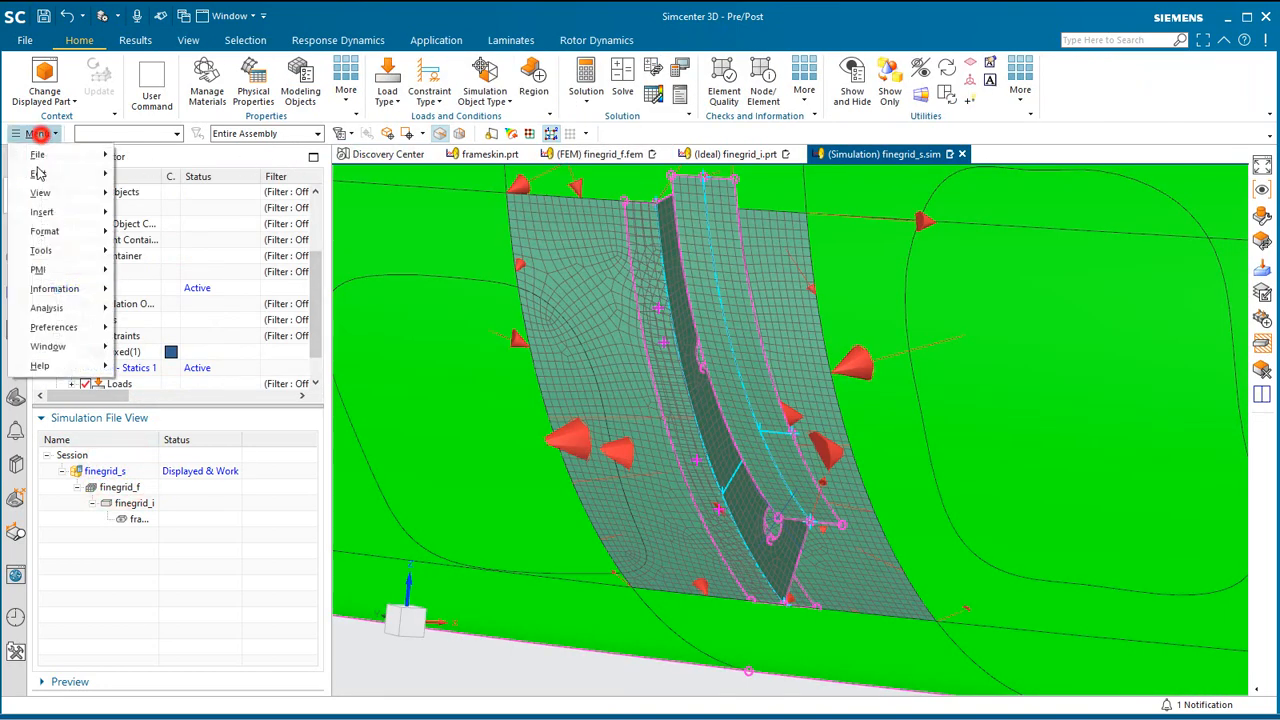
click(55, 233)
click(174, 344)
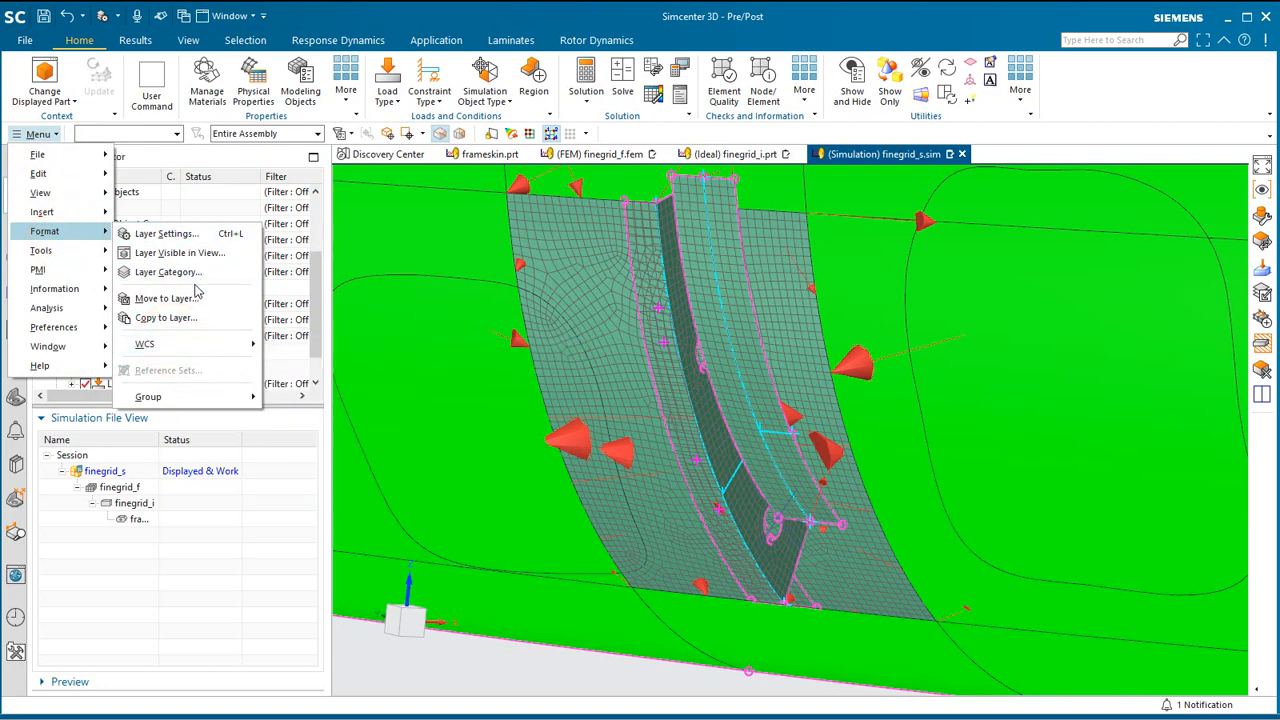
click(172, 234)
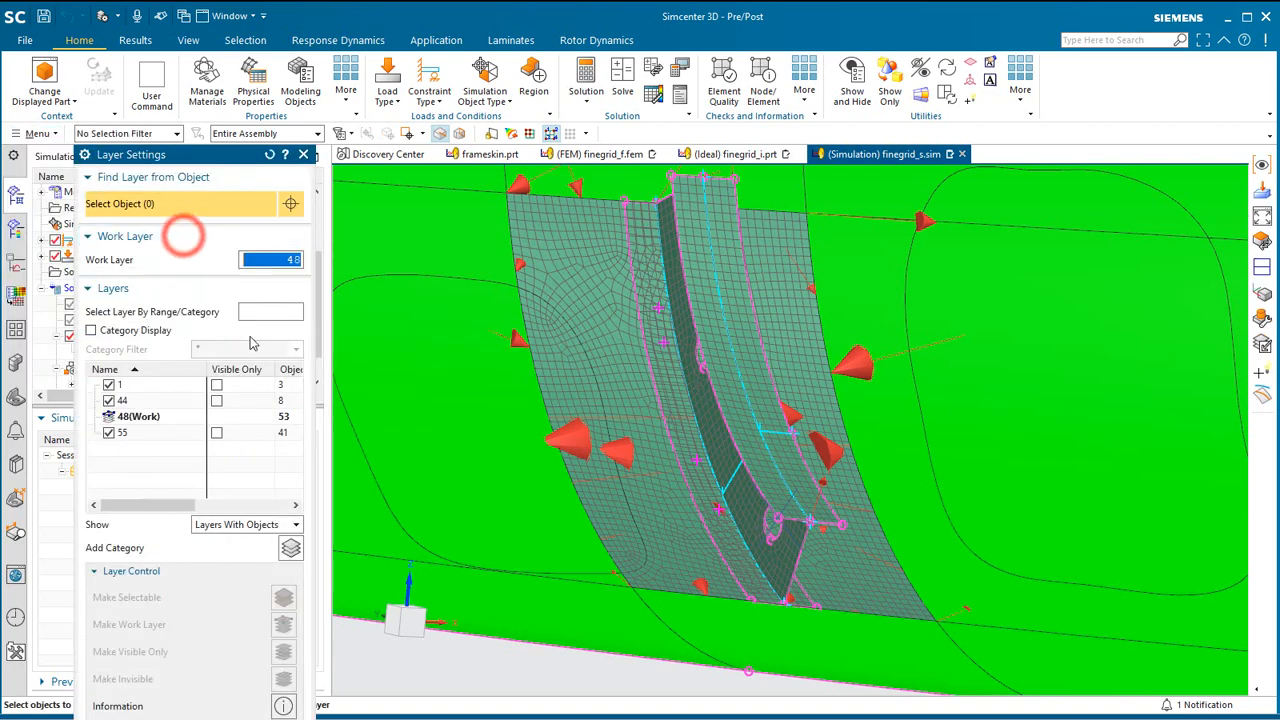
right_click(118, 432)
double_click(114, 430)
click(108, 416)
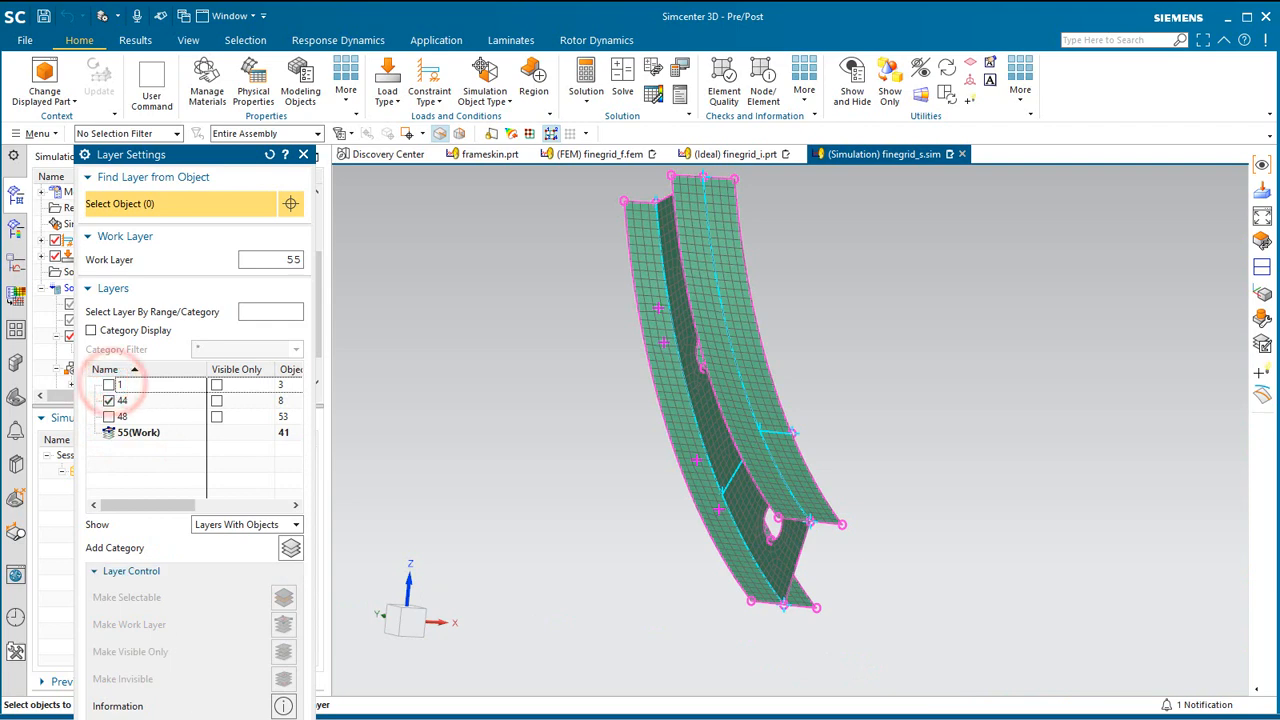
click(279, 719)
- Orient the WCS by Origin, X-point, Y-point on nodes around the coupon elements, with Entire Assembly selection scope and X across the flange
scroll(679, 361, up, 5)
middle_drag(634, 344, 622, 355)
scroll(630, 247, up, 2)
scroll(629, 247, up, 2)
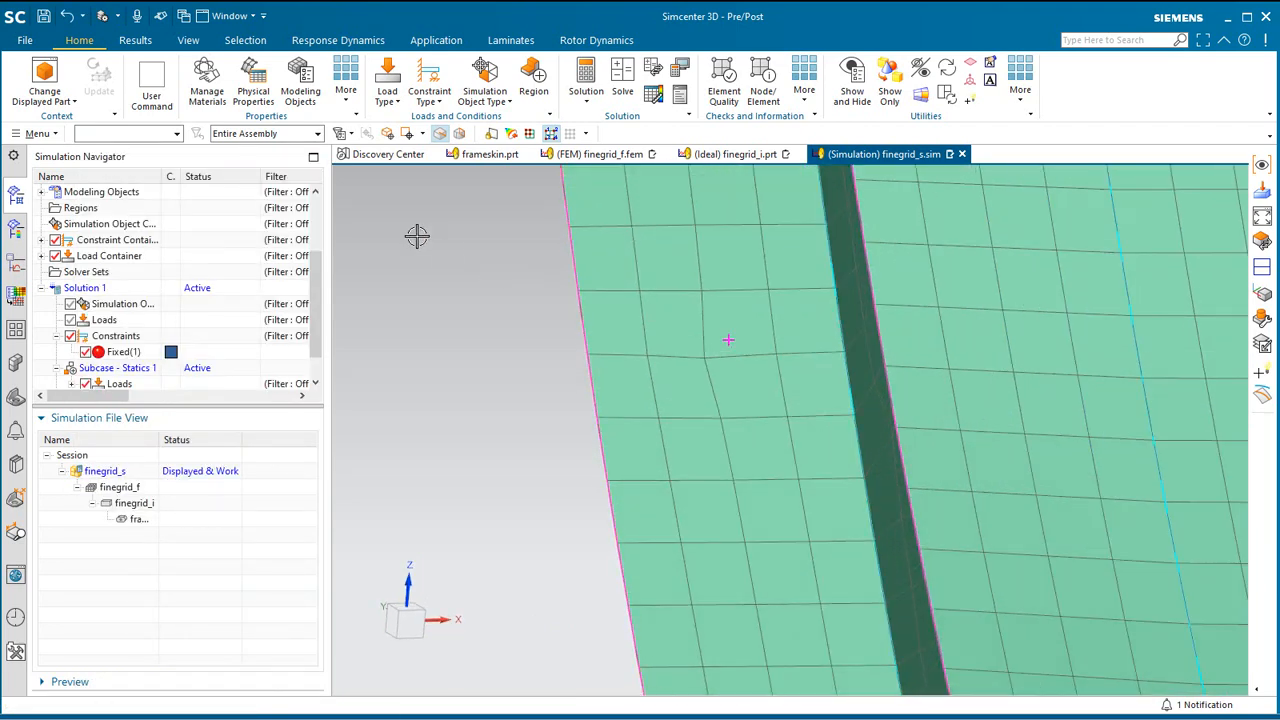
click(37, 133)
click(44, 231)
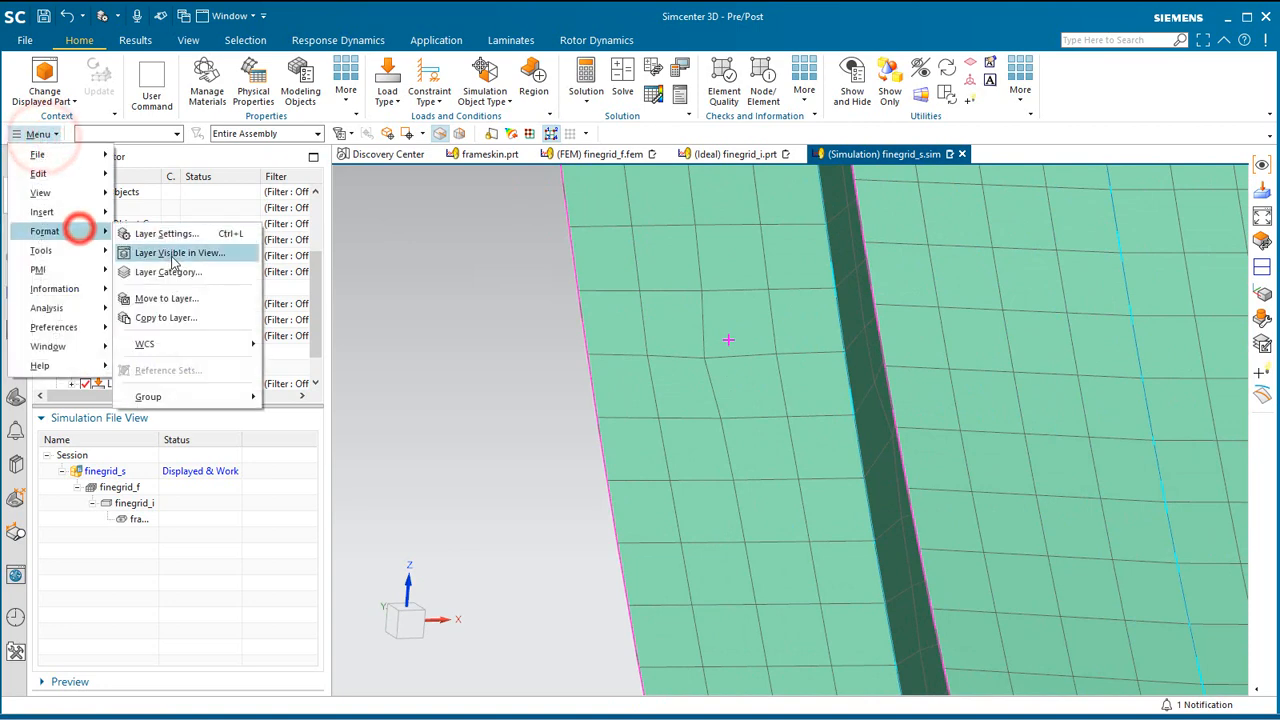
click(188, 344)
click(325, 408)
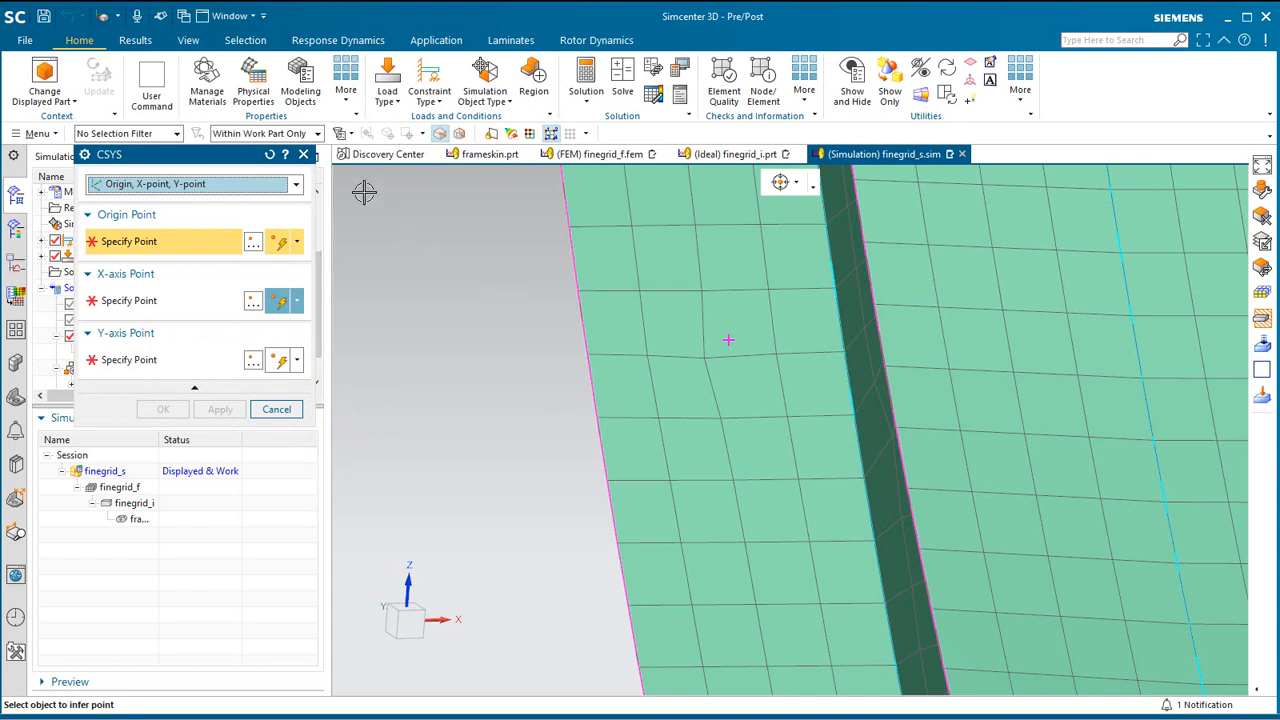
click(289, 133)
click(275, 152)
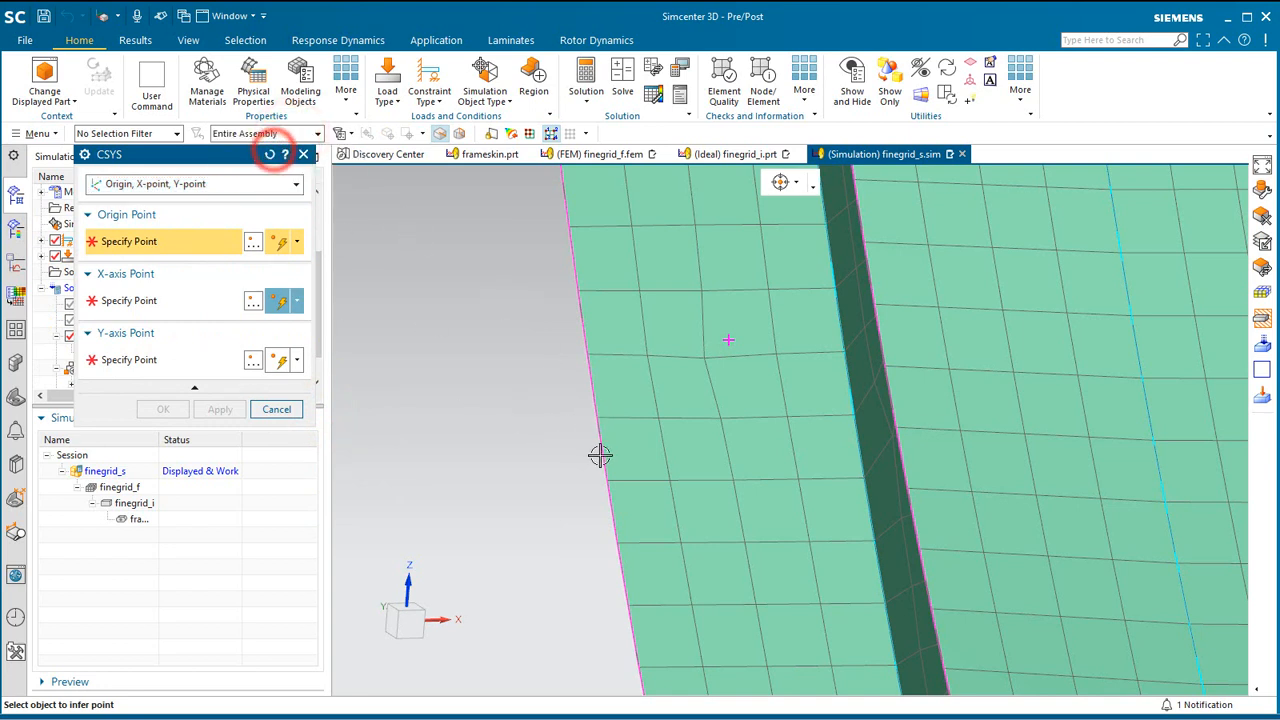
click(601, 416)
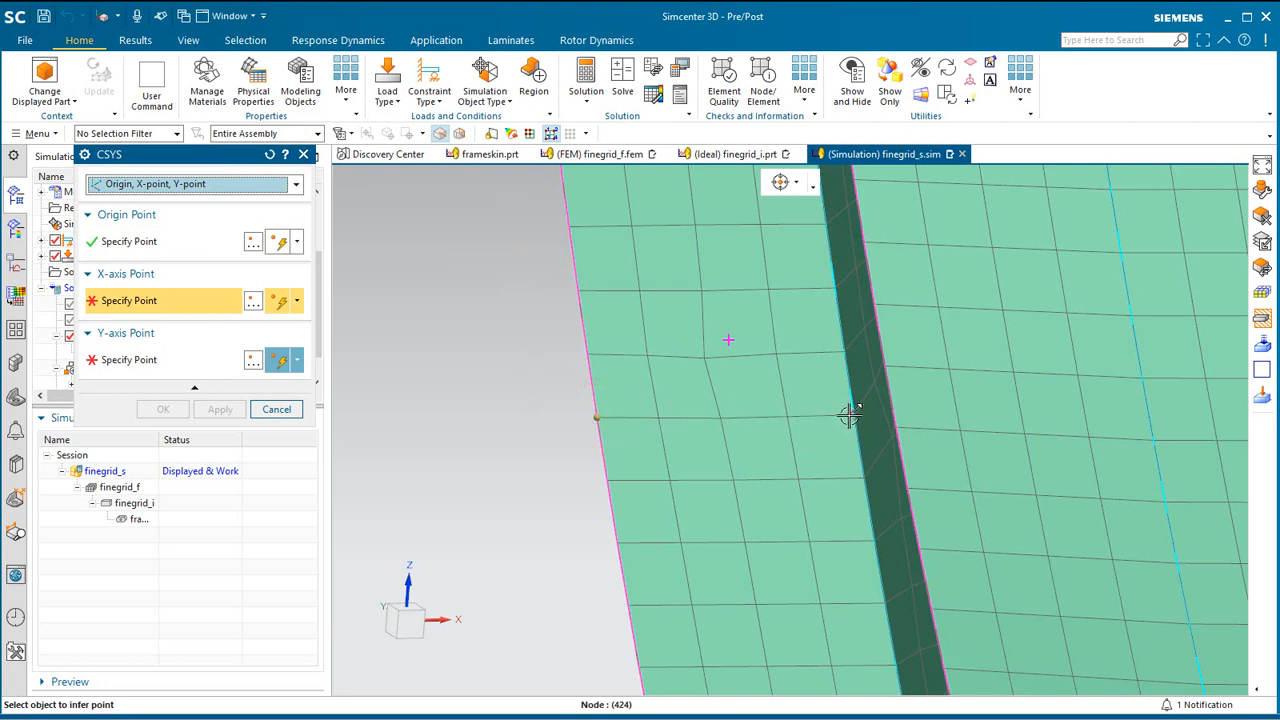
click(580, 291)
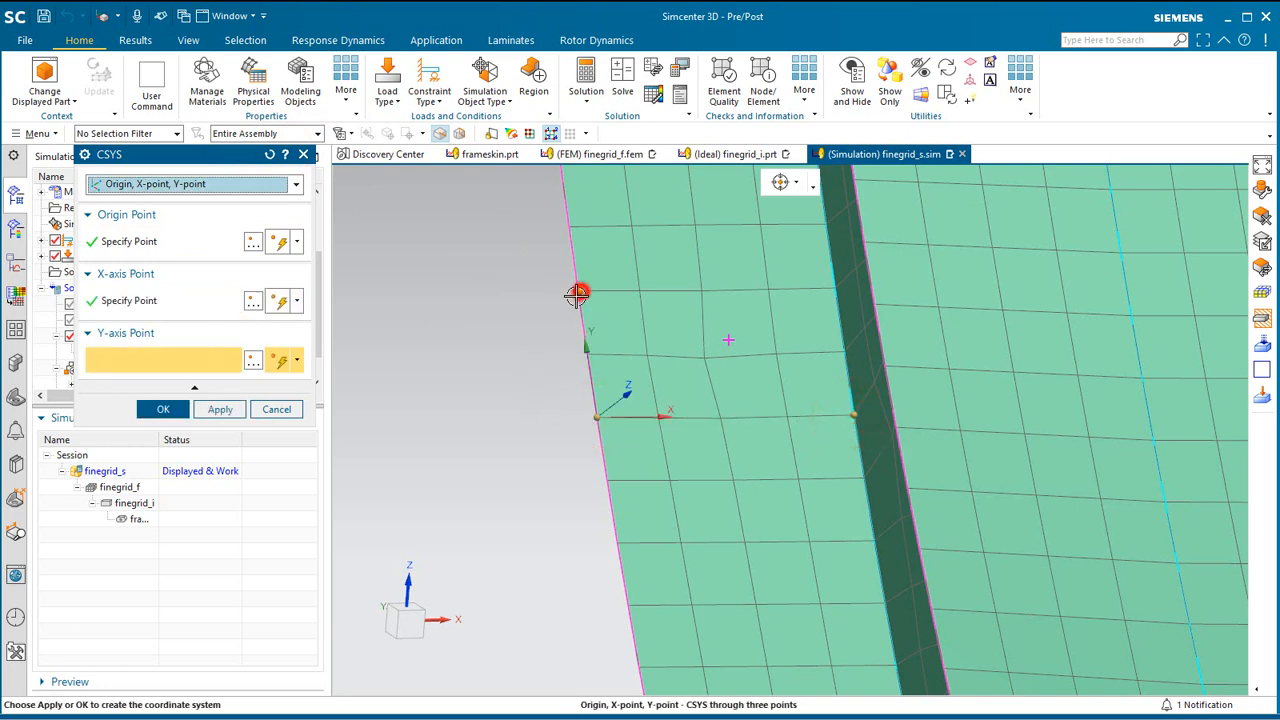
click(170, 410)
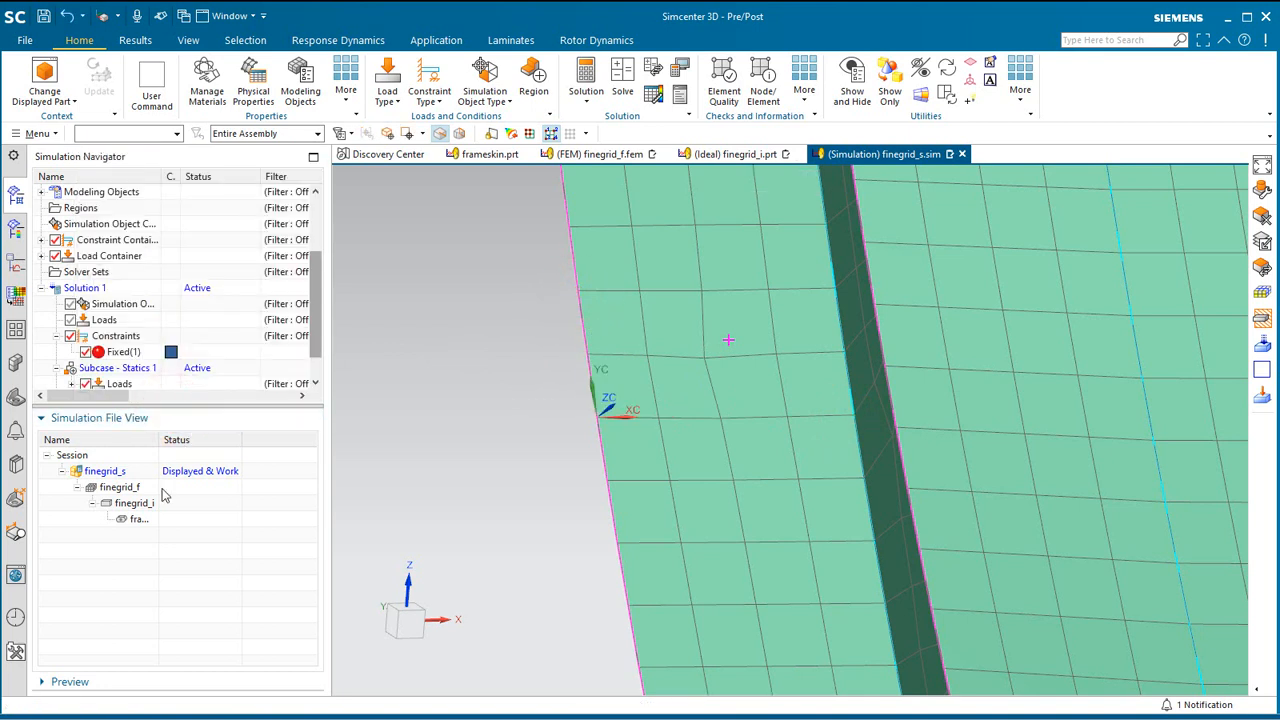
- Open the Structural results of Solution 1 for post-processing
scroll(148, 345, down, 1)
click(57, 368)
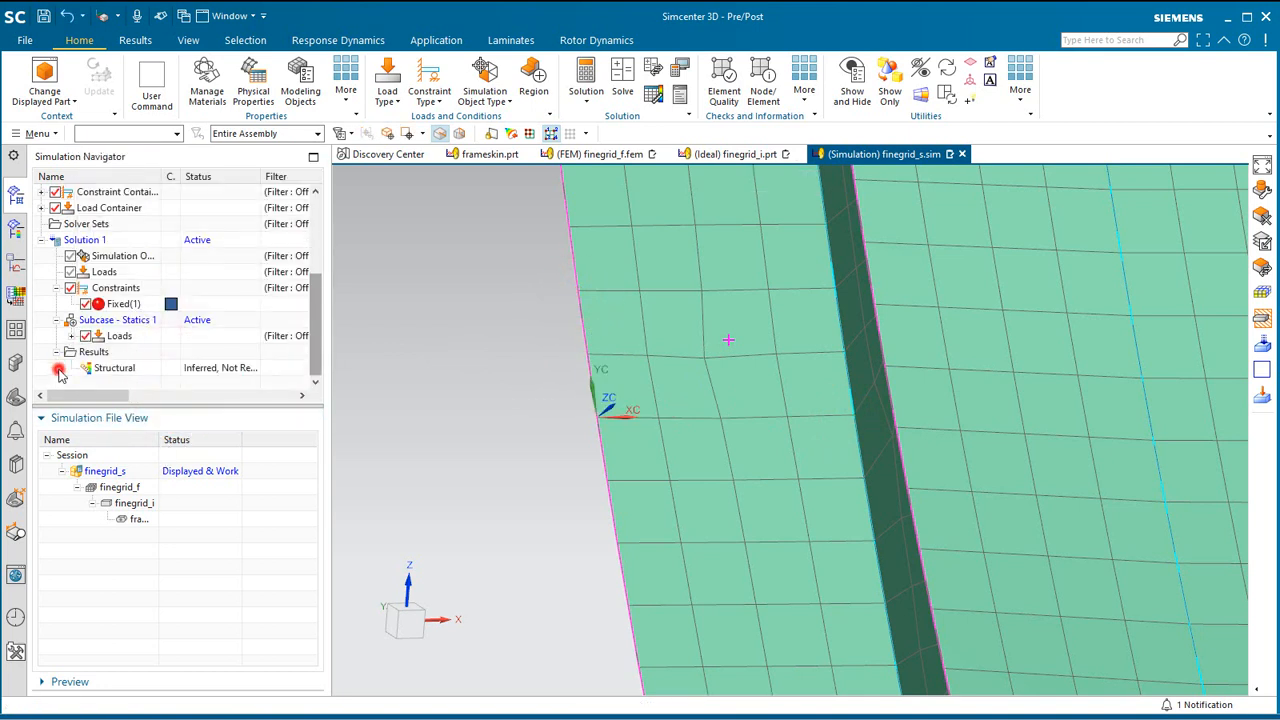
double_click(113, 368)
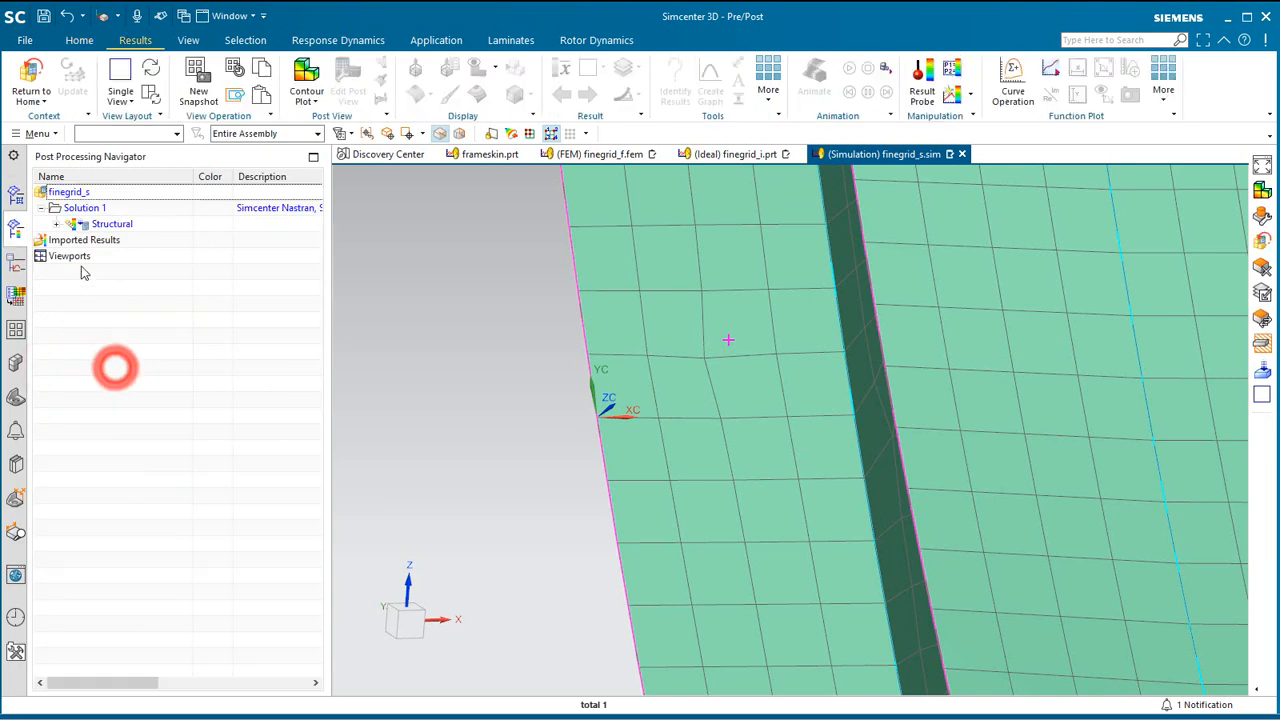
- Plot the Grid Point Force - Element-Nodal result from the Structural results of Solution 1
click(57, 224)
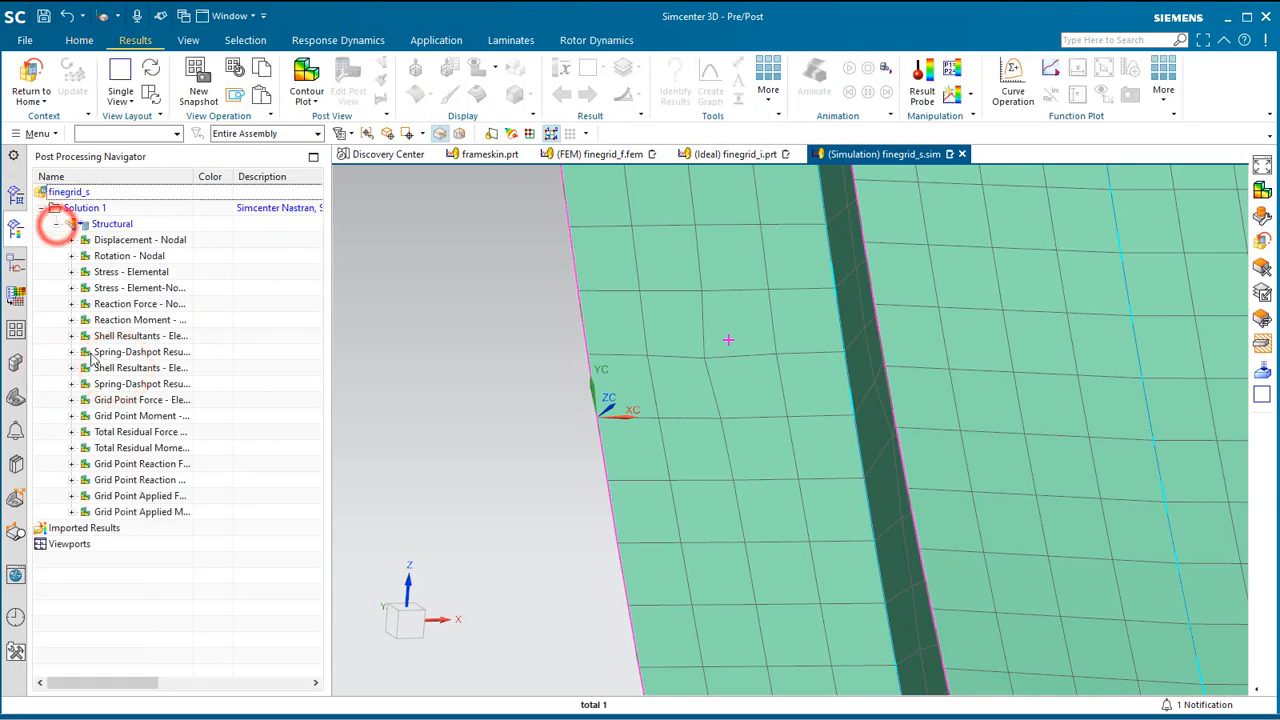
click(132, 400)
double_click(132, 400)
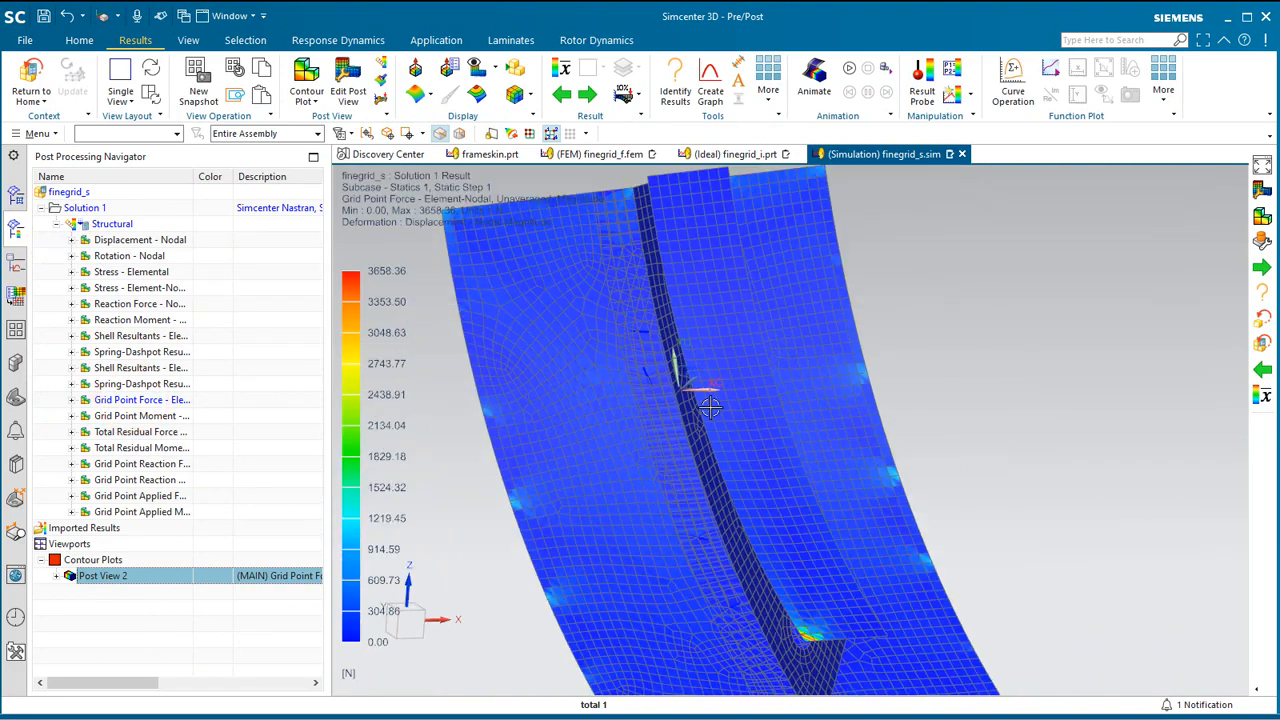
- Apply the gpf post template to the grid point force plot
click(15, 328)
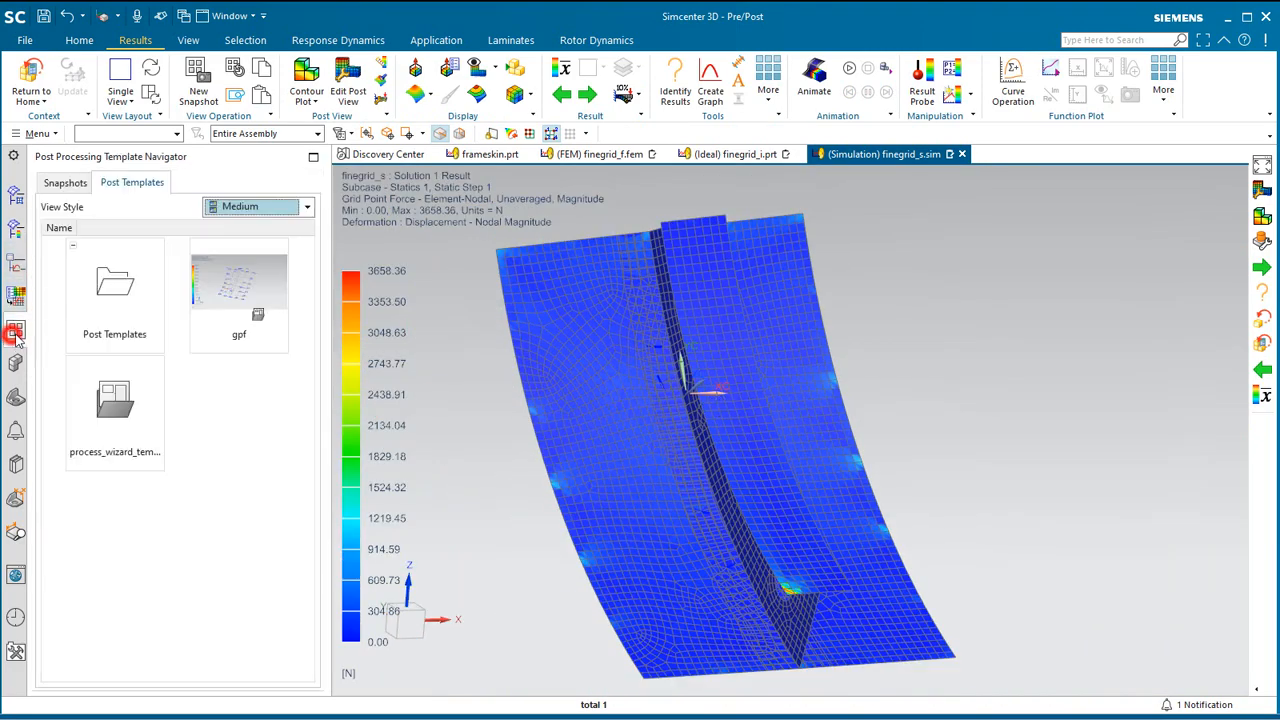
right_click(243, 284)
click(260, 291)
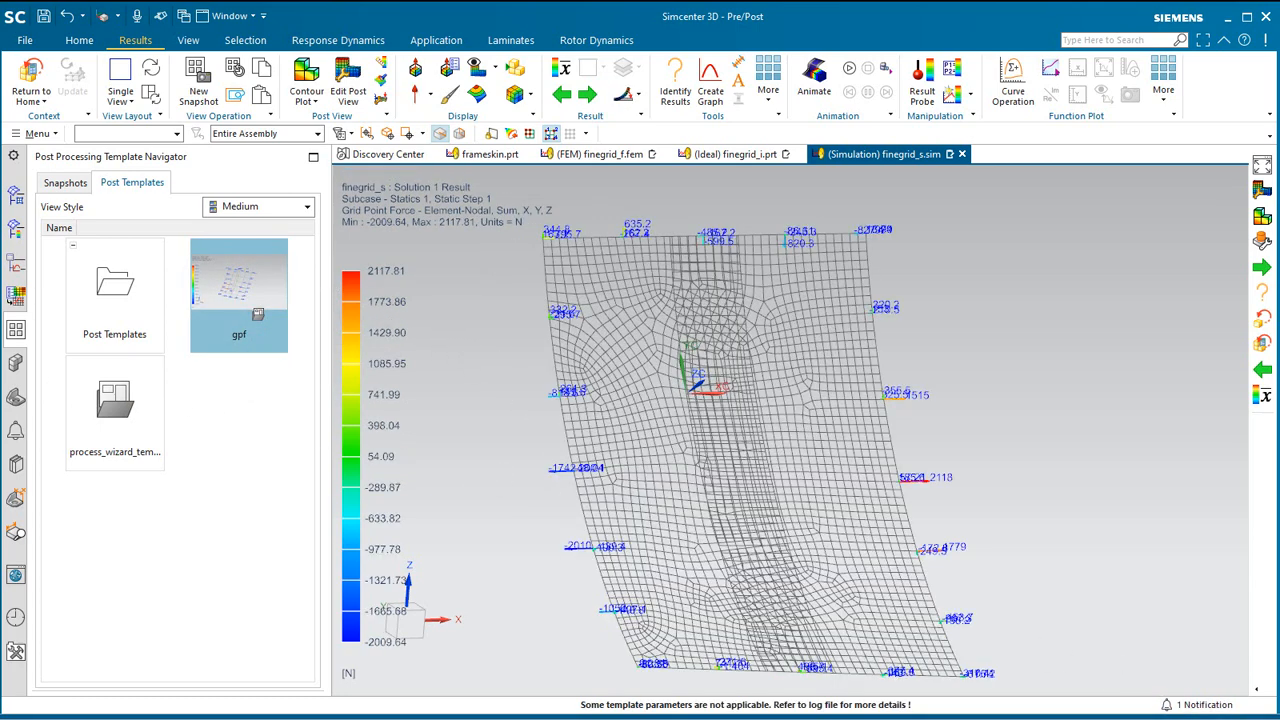
- Show only the coupon group in Post View 2 so the grid point force arrows are limited to its elements
click(15, 226)
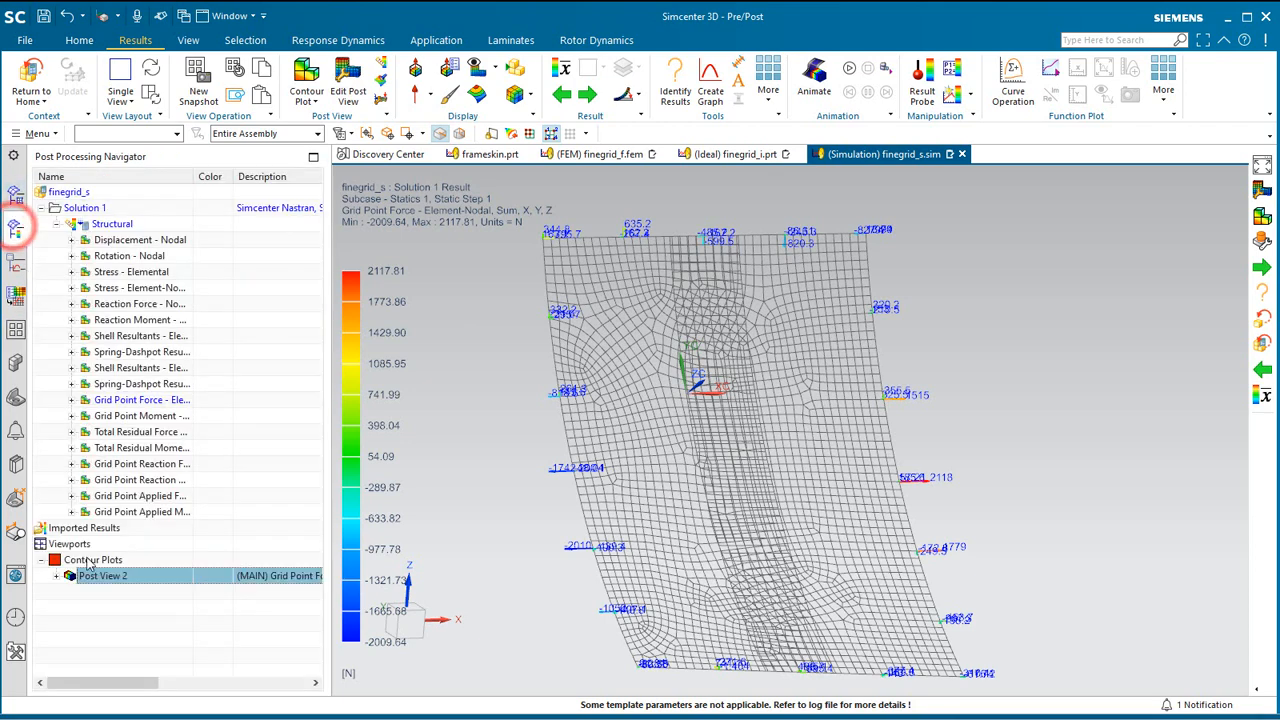
click(72, 625)
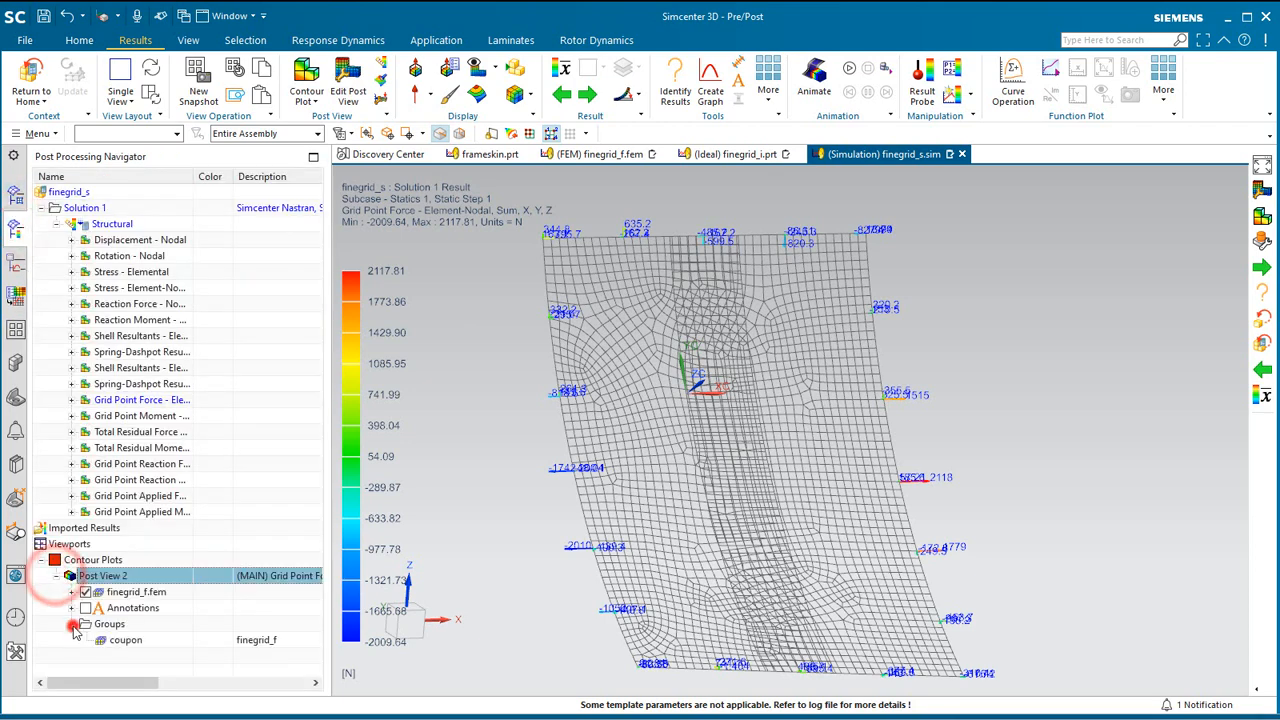
right_click(132, 645)
click(165, 655)
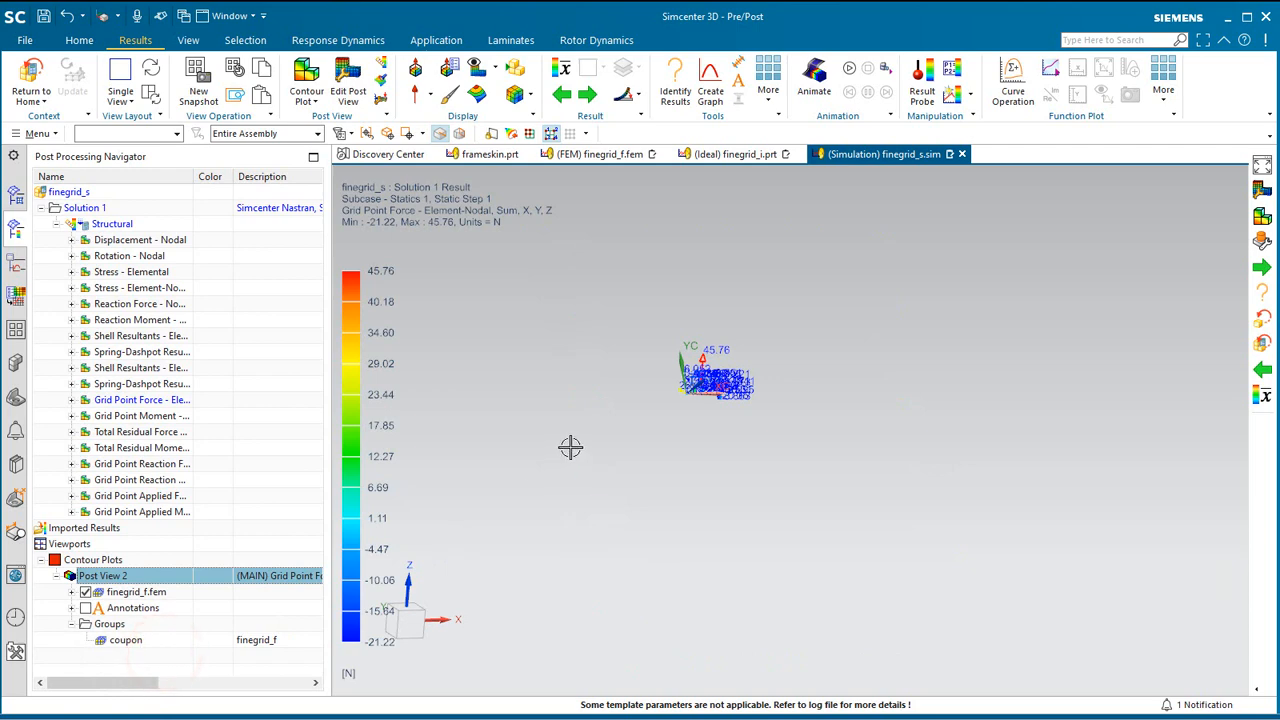
scroll(717, 393, up, 9)
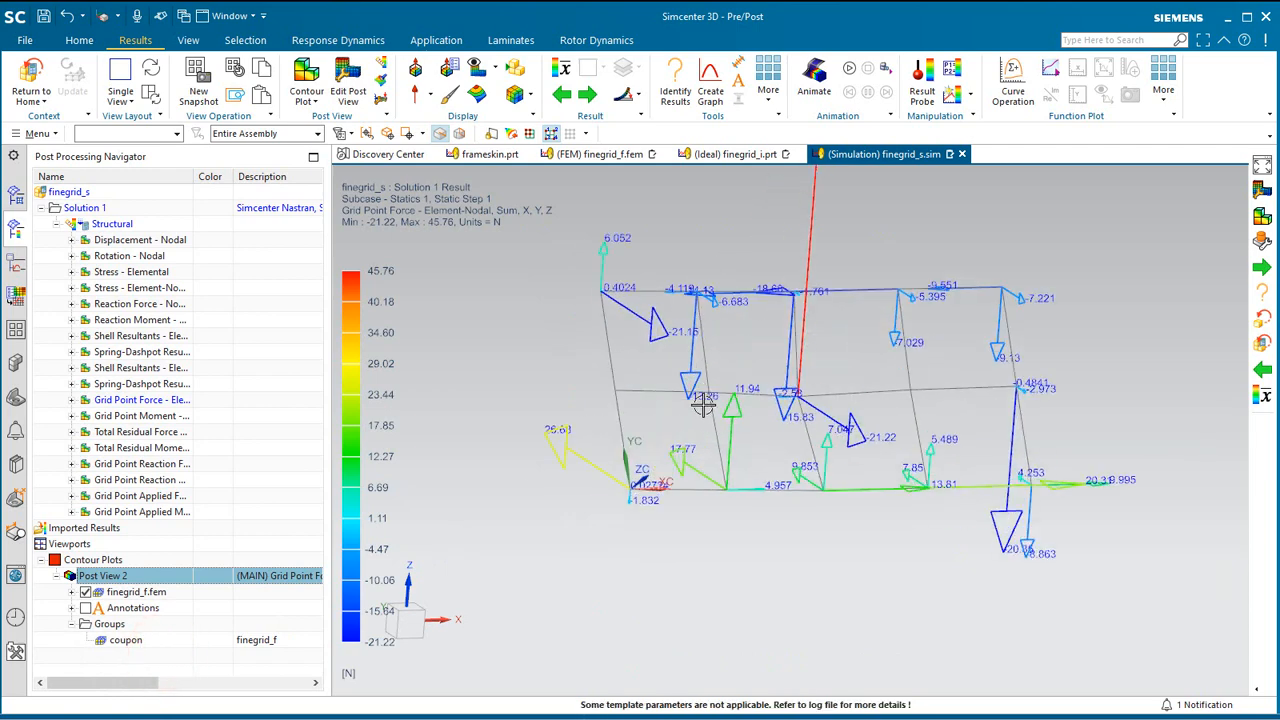
mouse_move(704, 407)
middle_down()
mouse_move(775, 408)
mouse_move(705, 405)
middle_up()
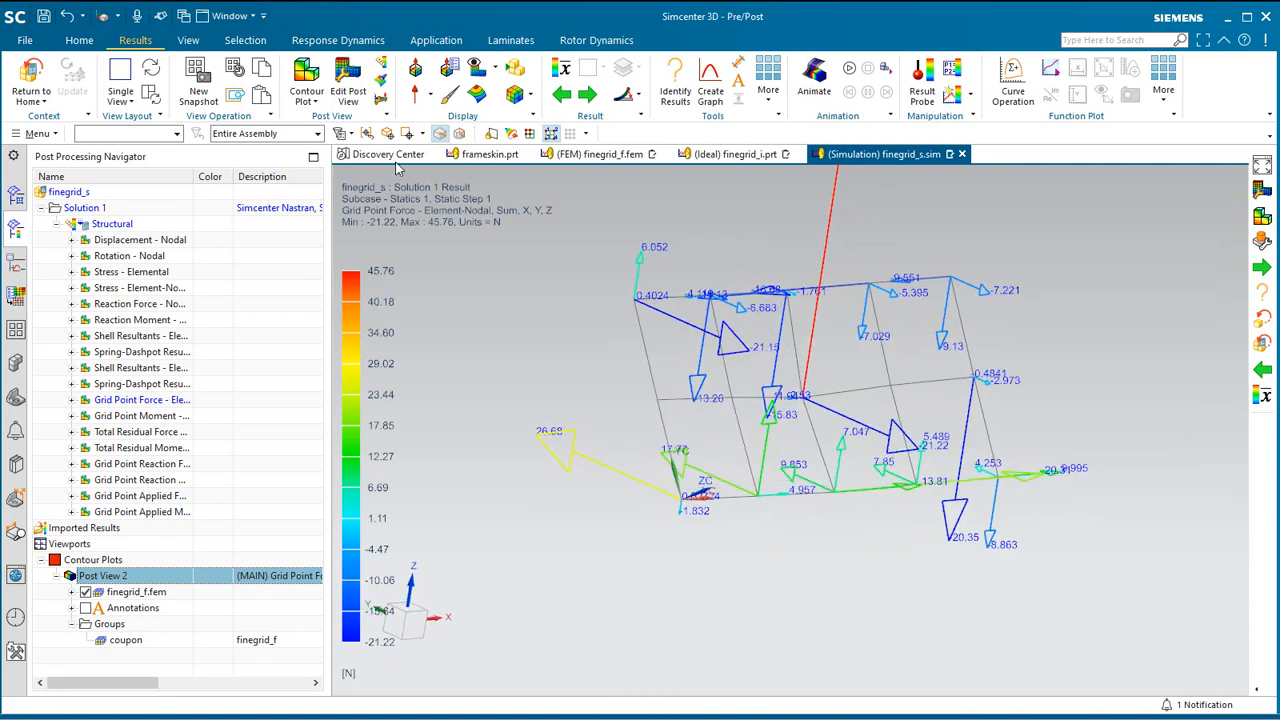
- Edit the post view to report the grid point forces in the Work Rectangular coordinate system
click(352, 90)
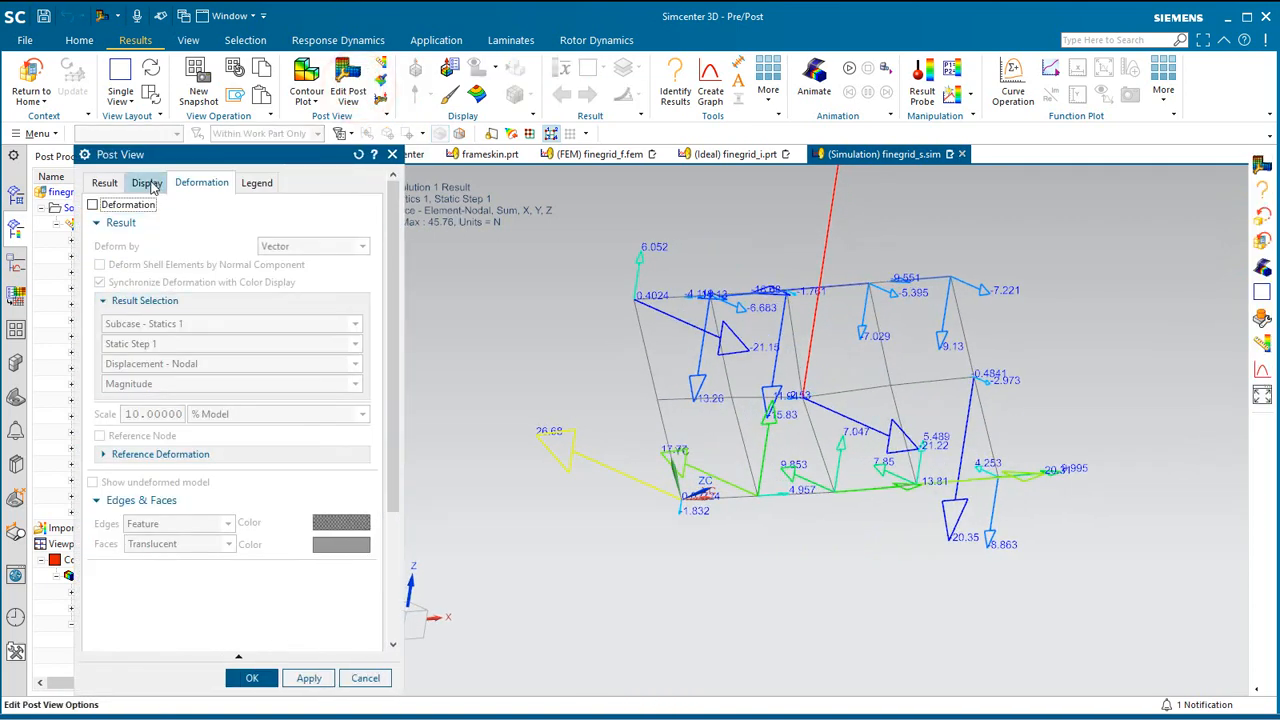
click(106, 183)
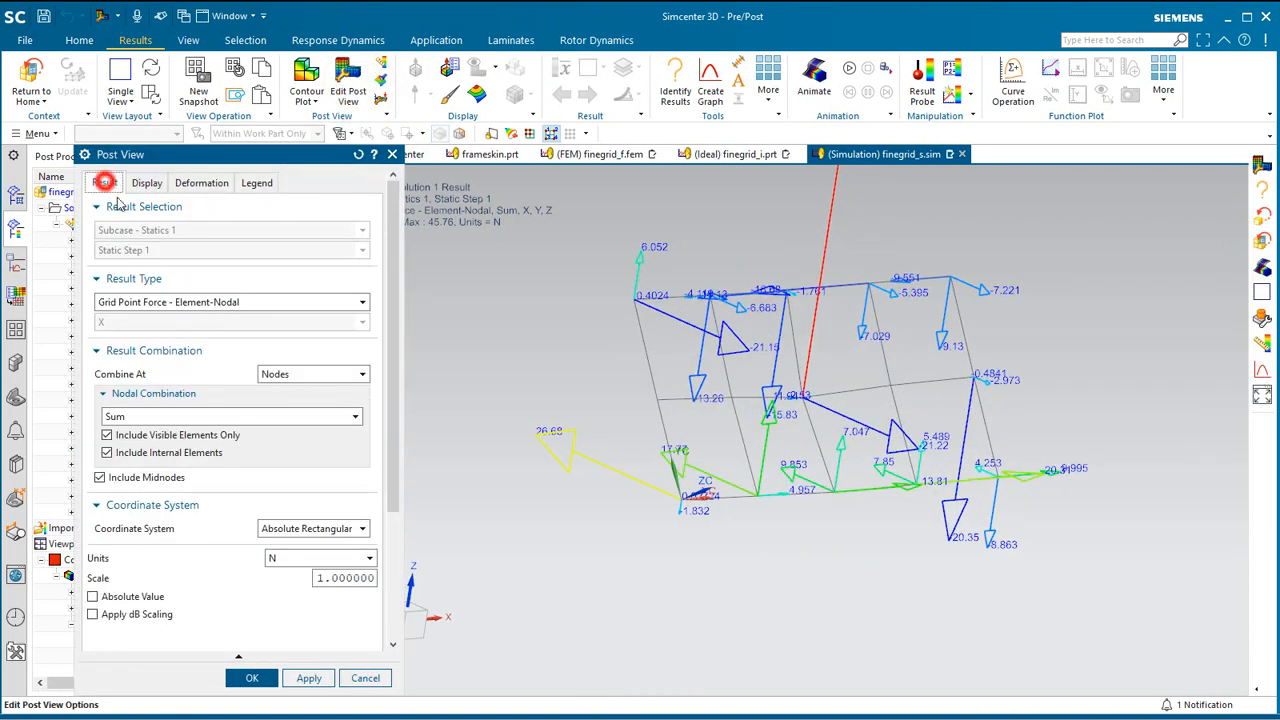
click(325, 530)
click(307, 588)
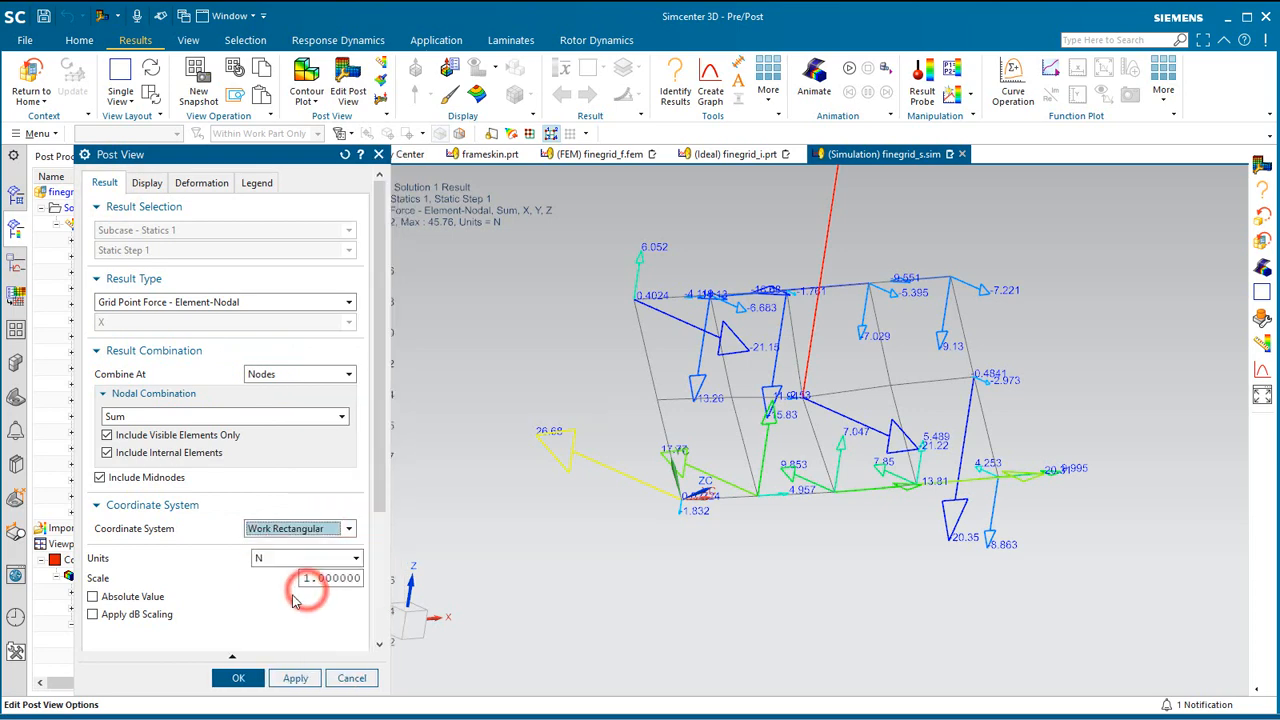
click(295, 678)
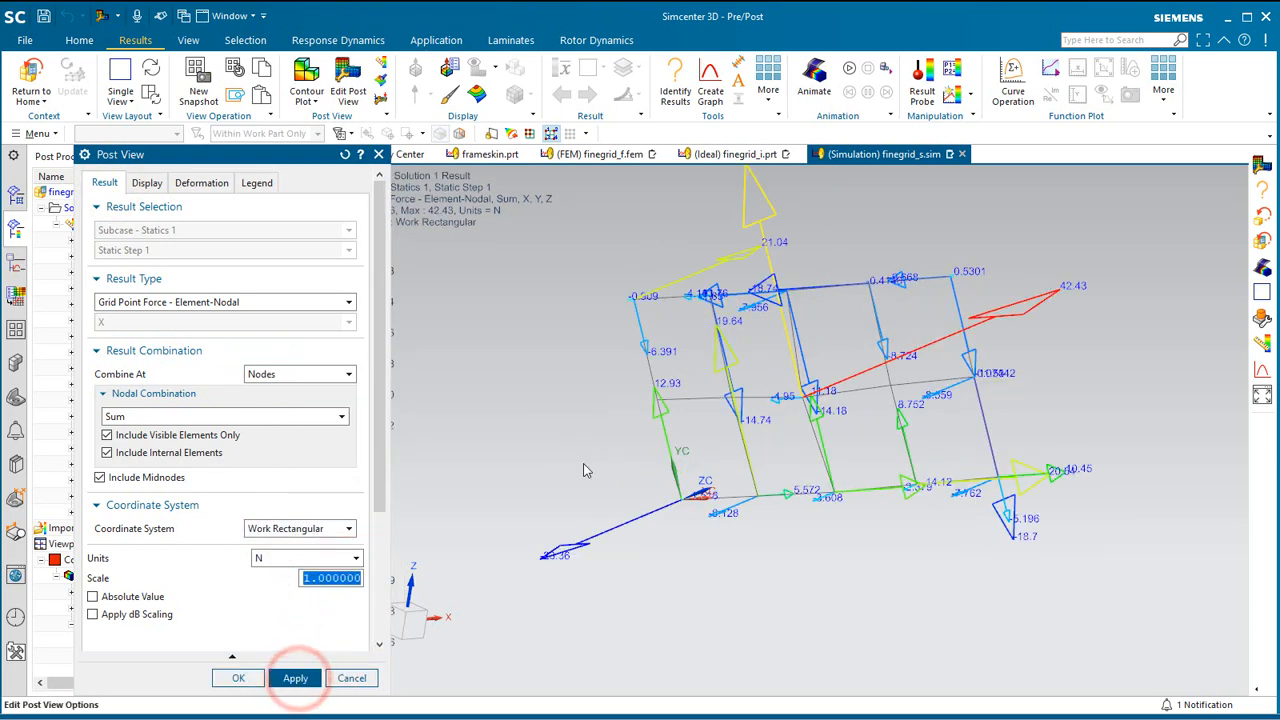
mouse_move(583, 463)
middle_down()
mouse_move(636, 466)
mouse_move(563, 443)
mouse_move(583, 448)
middle_up()
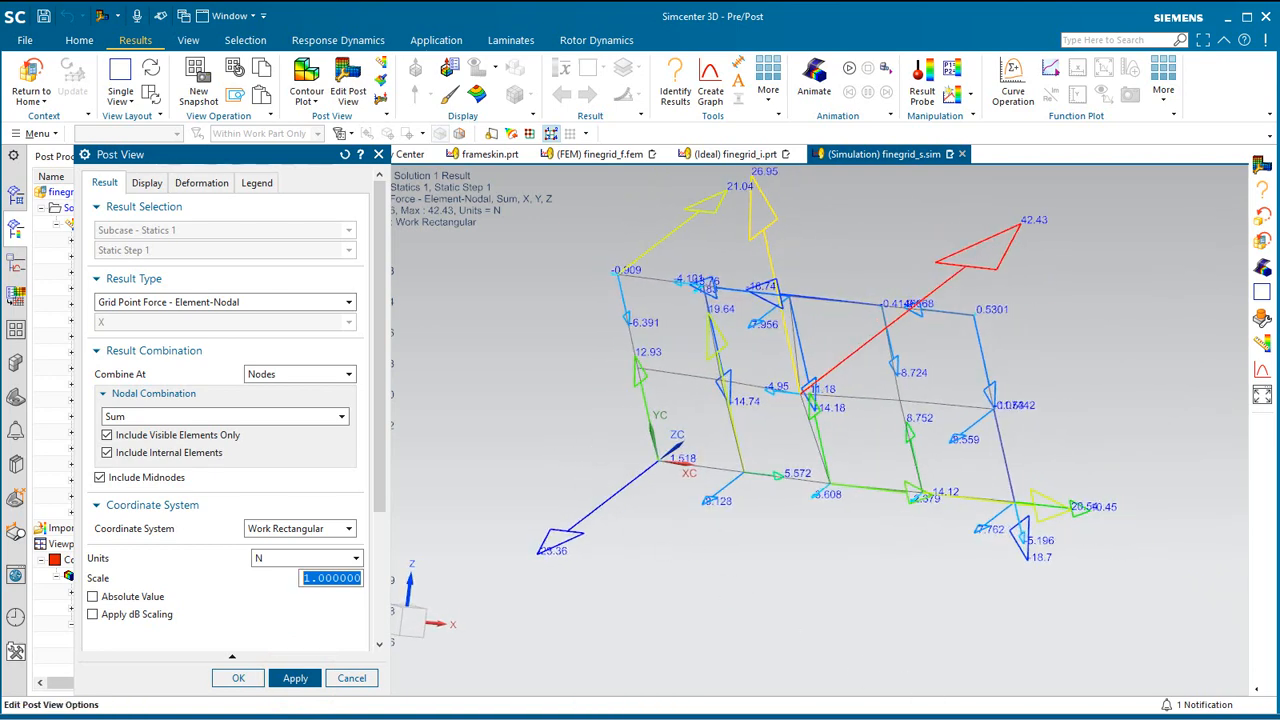
- Turn off the X, Y and Z arrow components so the coupon's grid point forces display as Magnitude only
click(147, 184)
click(161, 303)
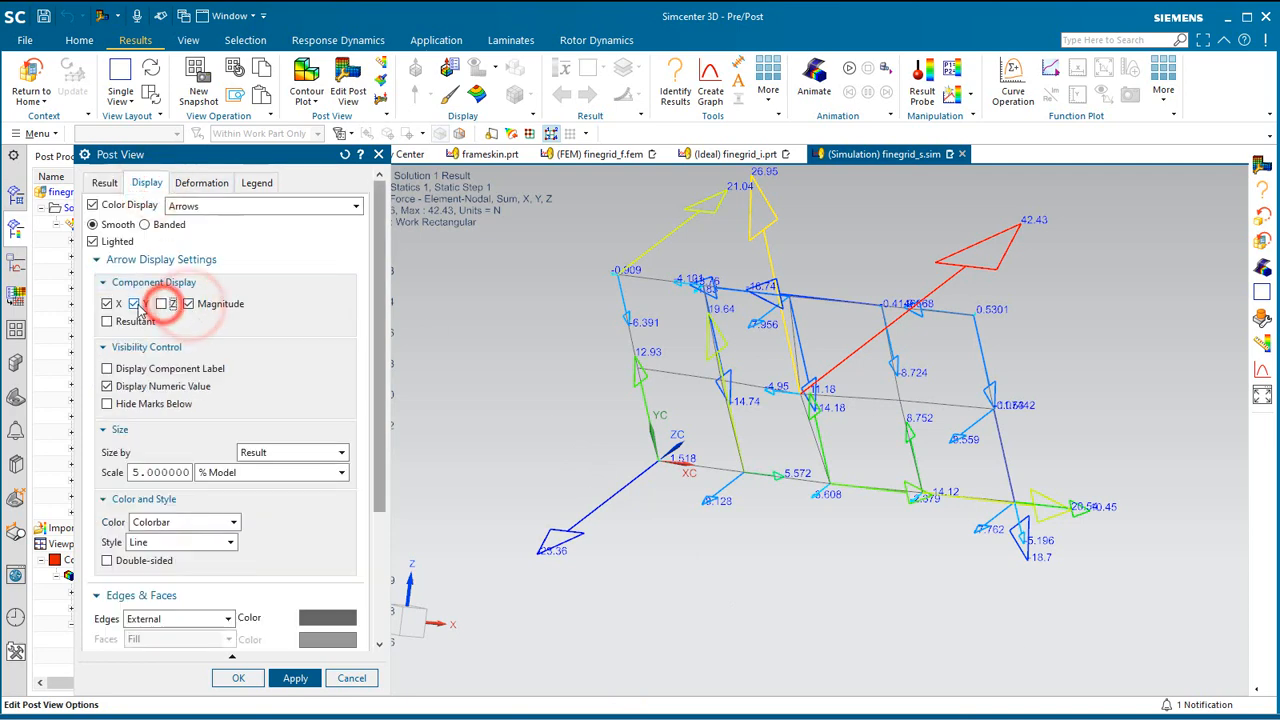
click(134, 303)
click(107, 303)
click(295, 679)
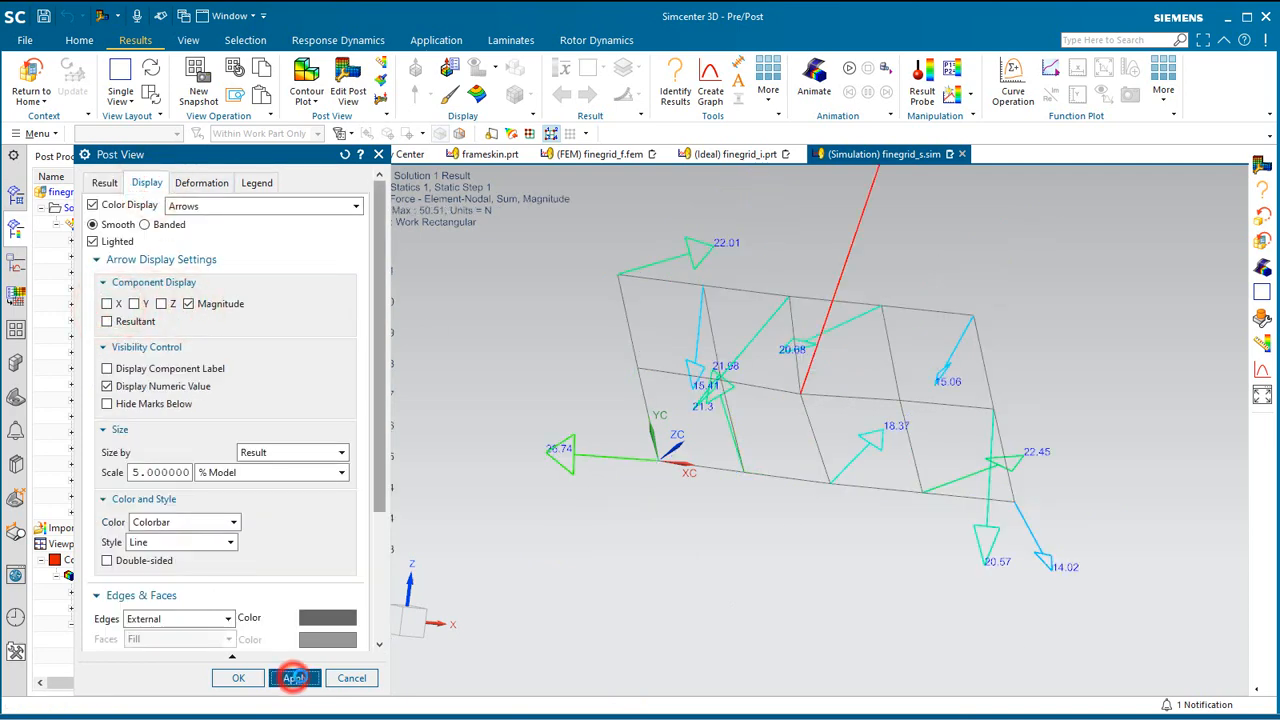
mouse_move(700, 515)
middle_down()
mouse_move(749, 511)
mouse_move(700, 505)
middle_up()
scroll(700, 556, down, 2)
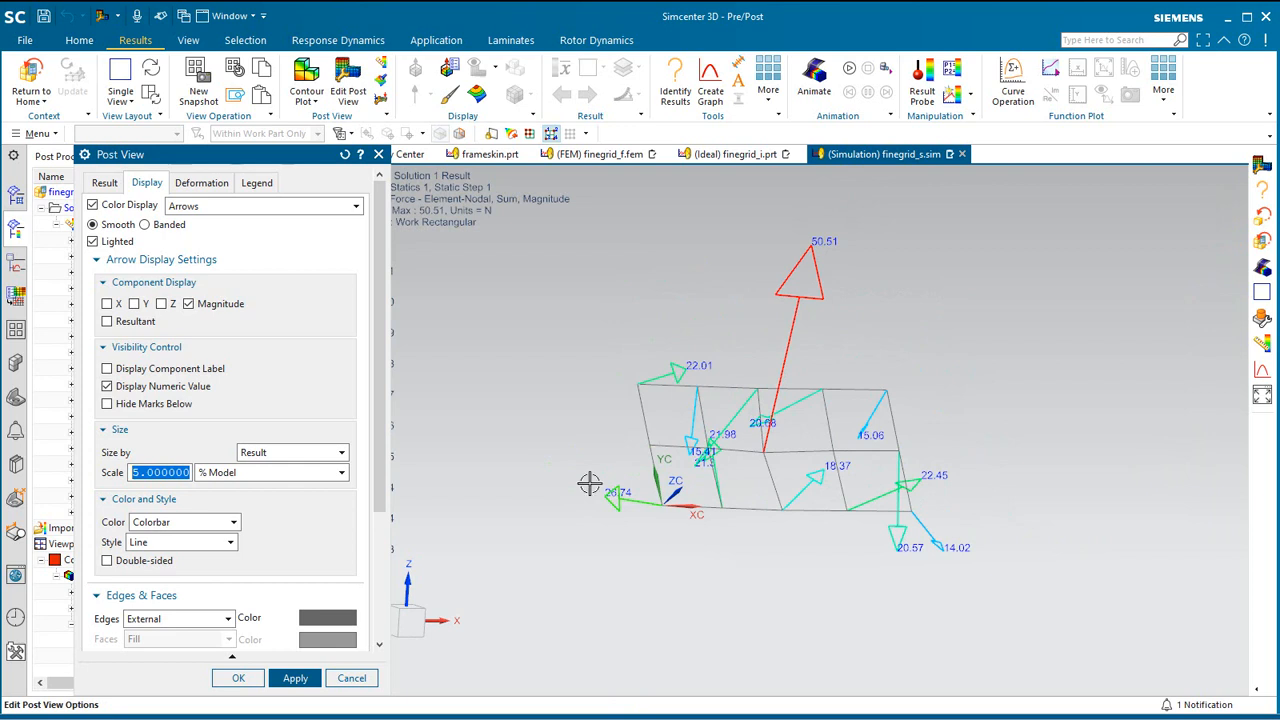
- Turn the X, Y and Z arrow components back on and switch off Magnitude for the grid point forces
click(134, 303)
click(107, 303)
click(188, 303)
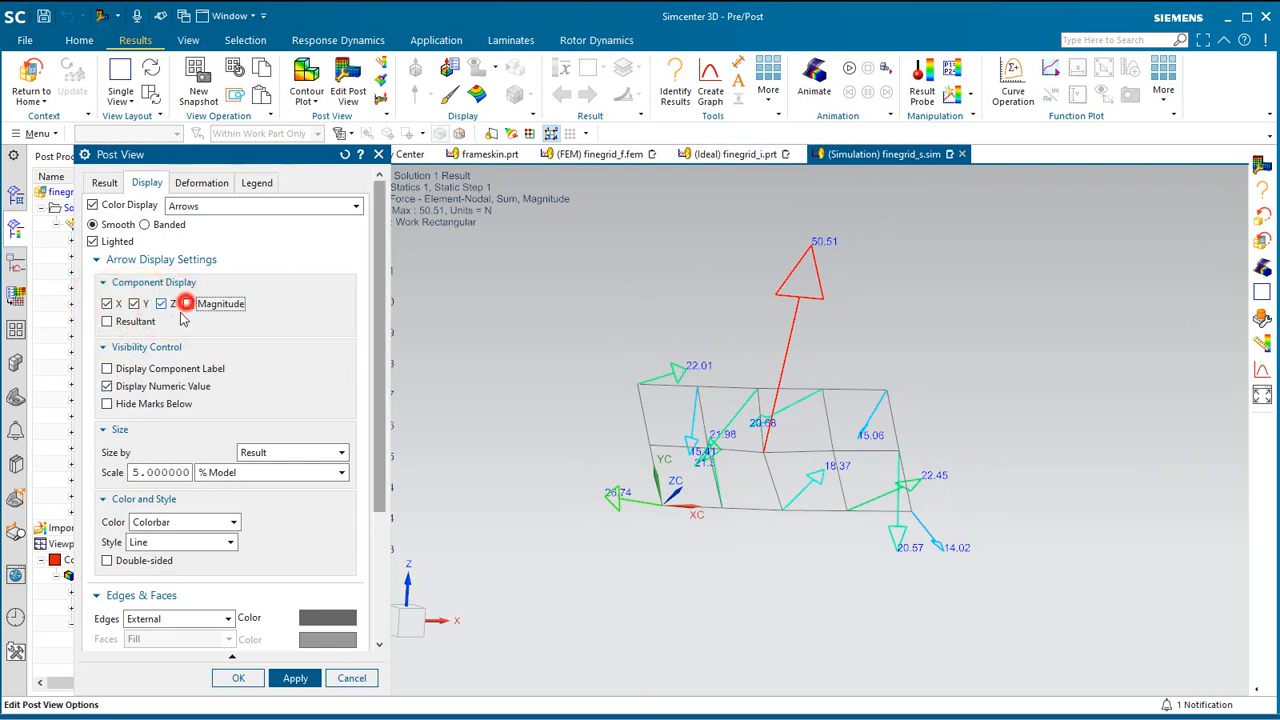
click(292, 680)
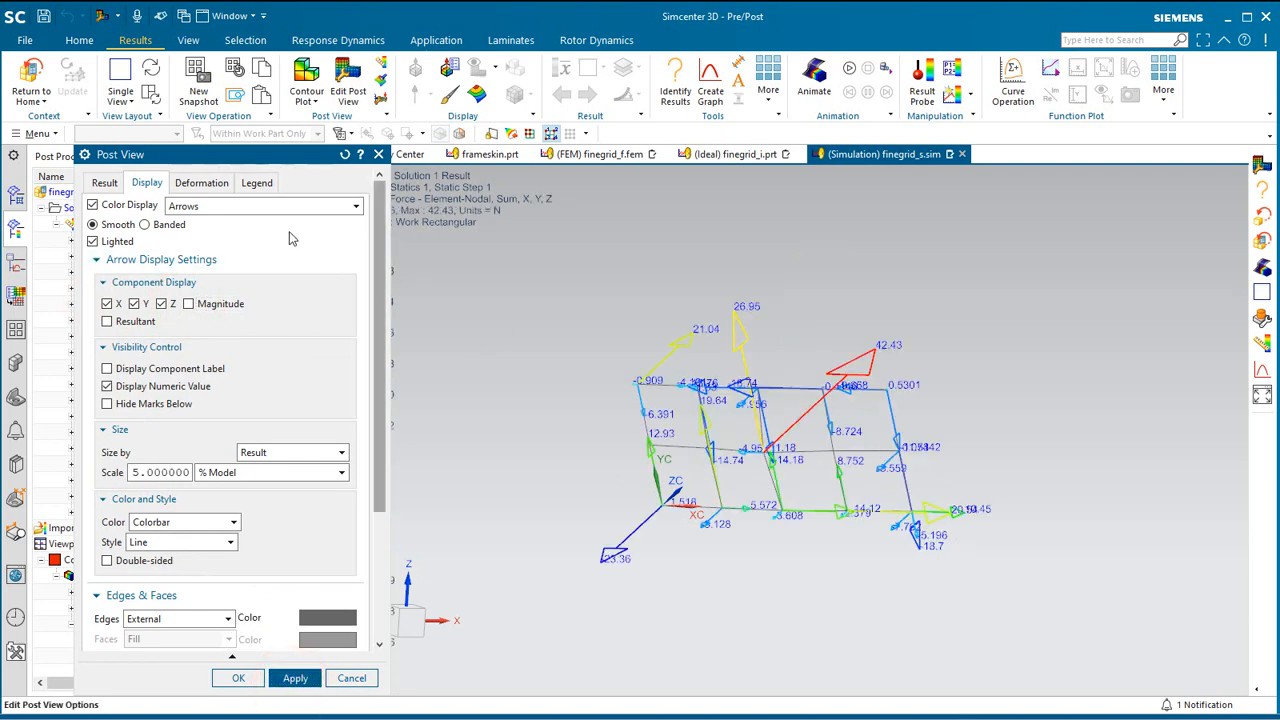
- Change the post view's result type to Shell Resultants - Elemental
click(108, 183)
click(177, 301)
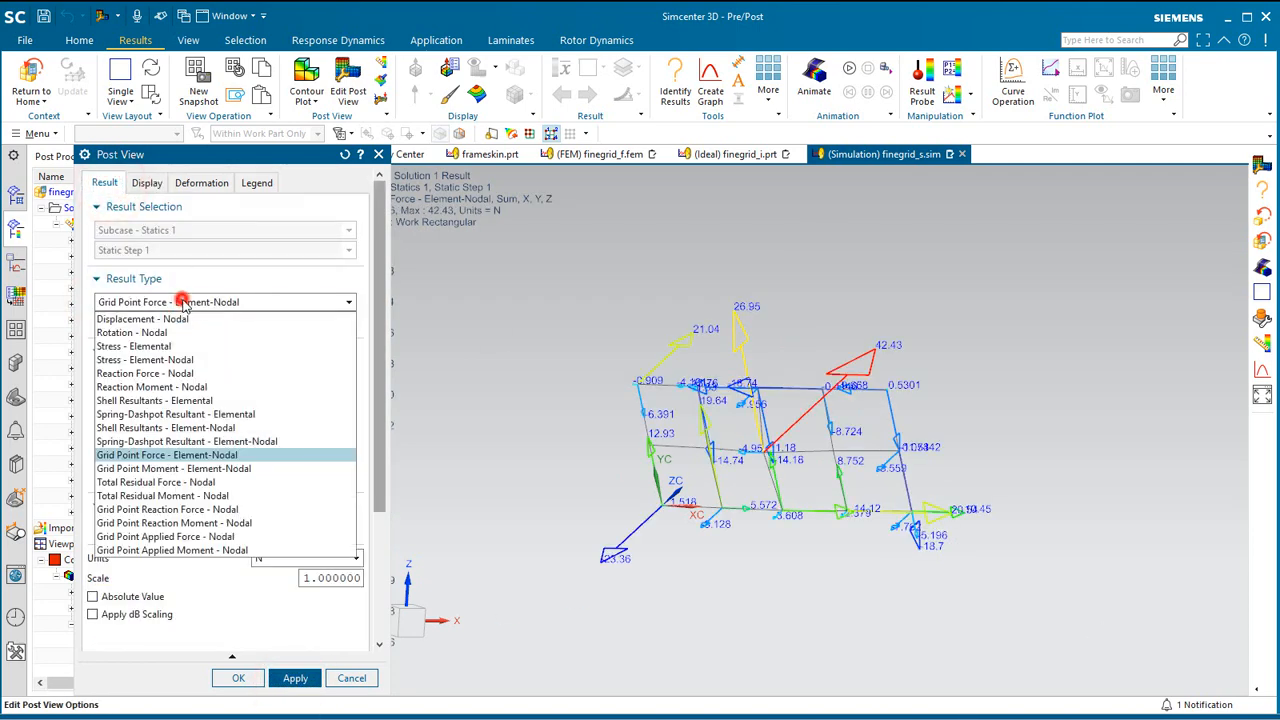
click(178, 400)
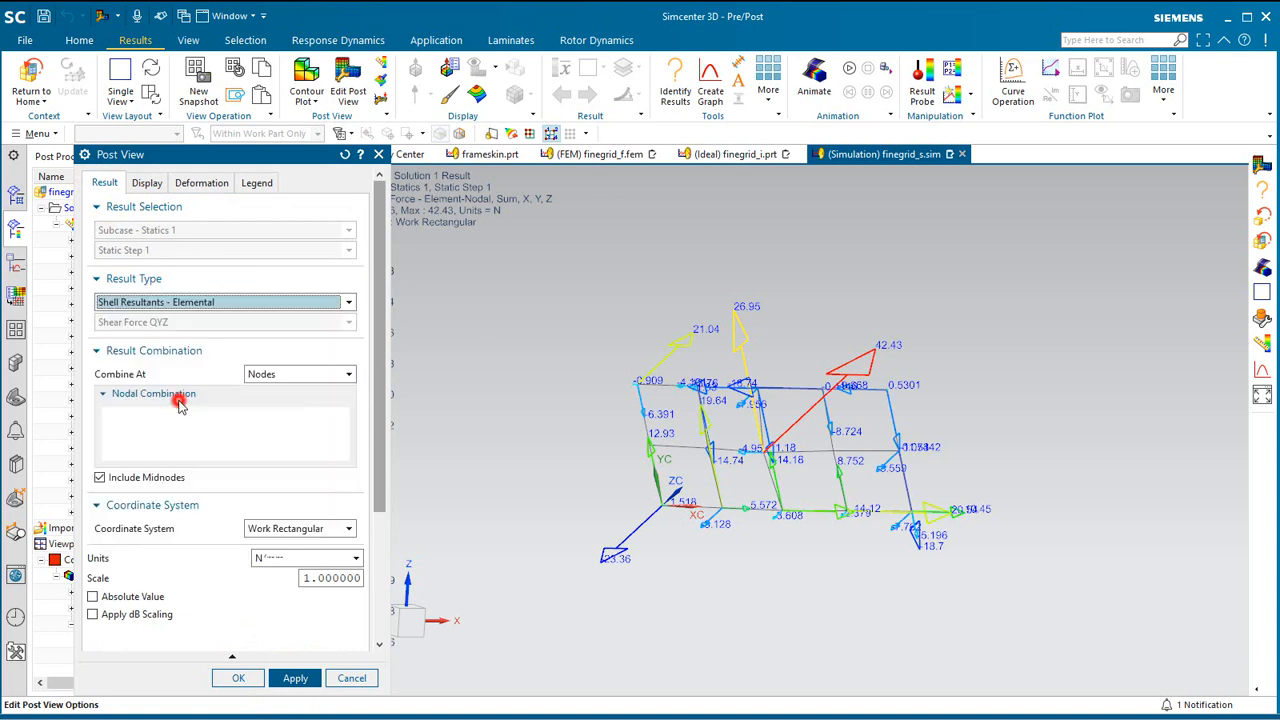
click(295, 678)
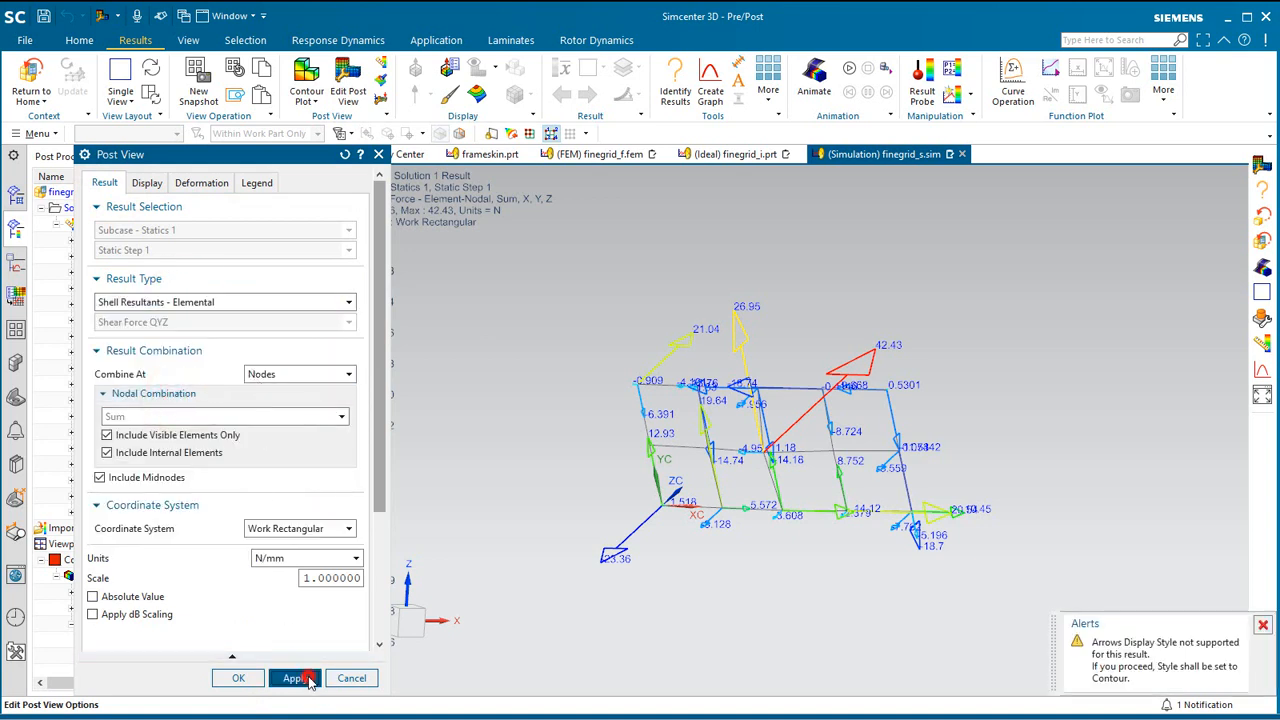
- Plot the Membrane Force NYY component of the shell resultants in the Work Rectangular coordinate system and finish editing the post view
click(247, 321)
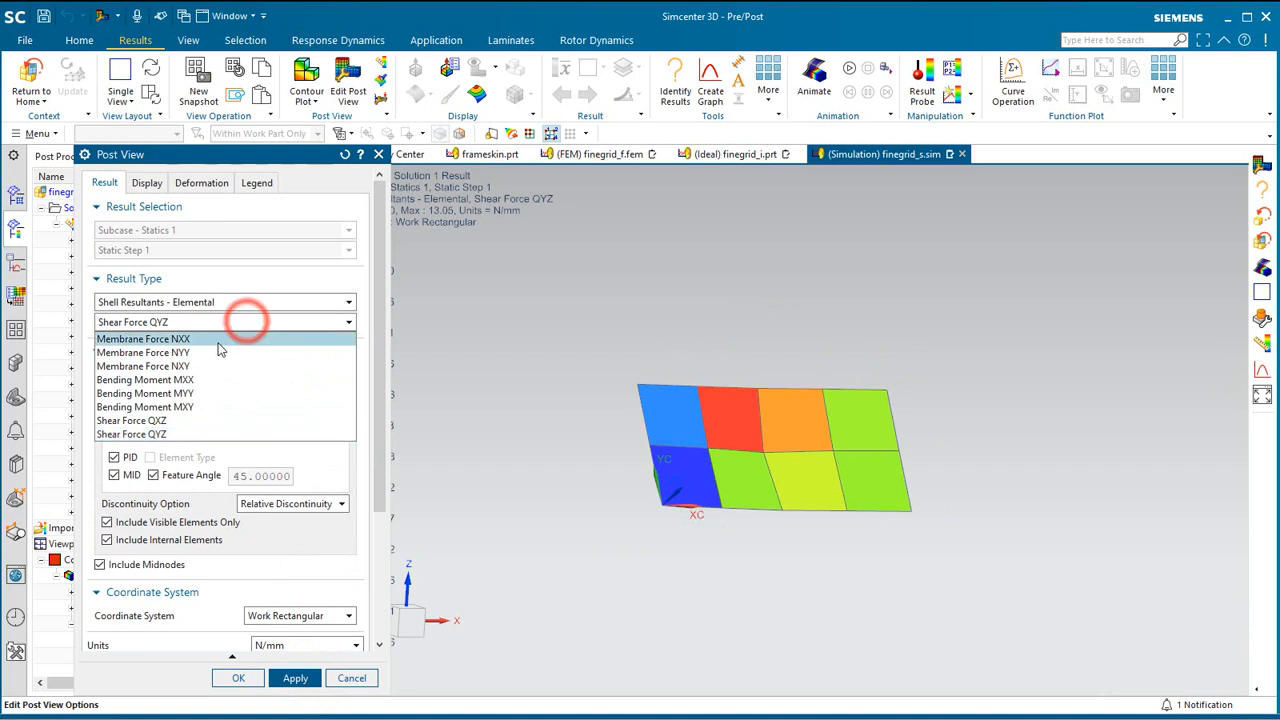
click(213, 353)
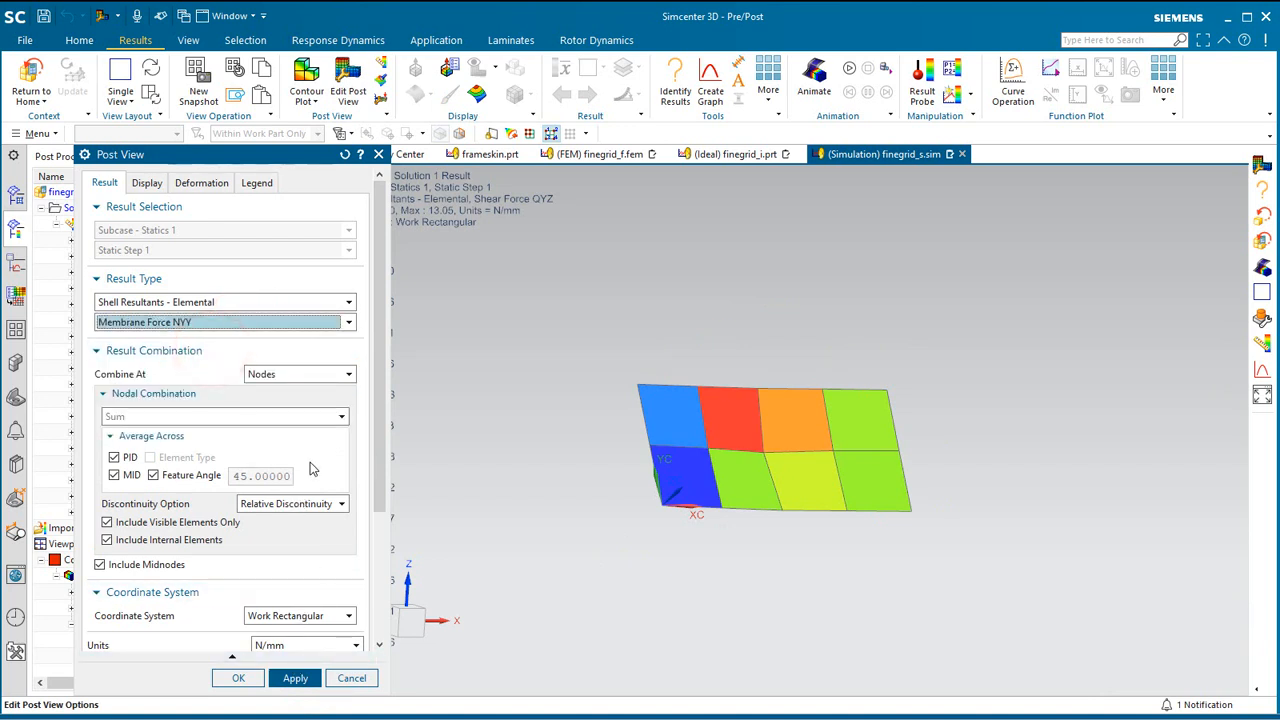
click(320, 616)
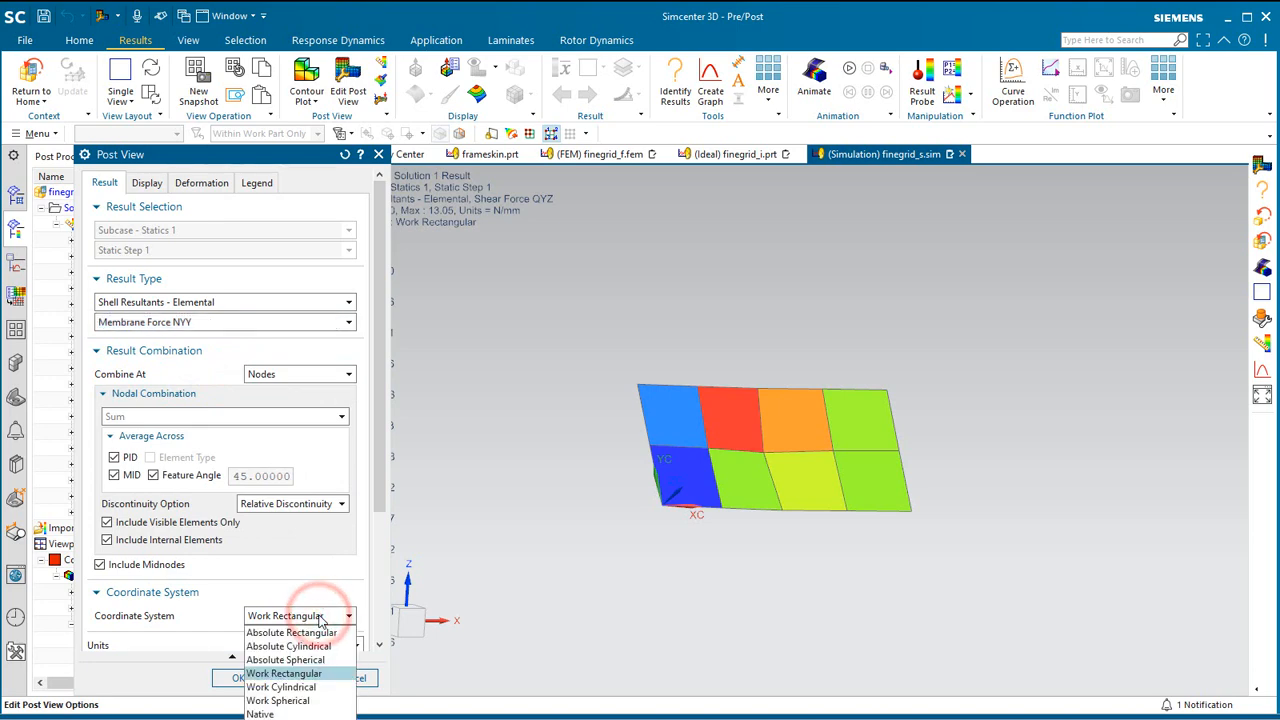
click(317, 612)
click(295, 678)
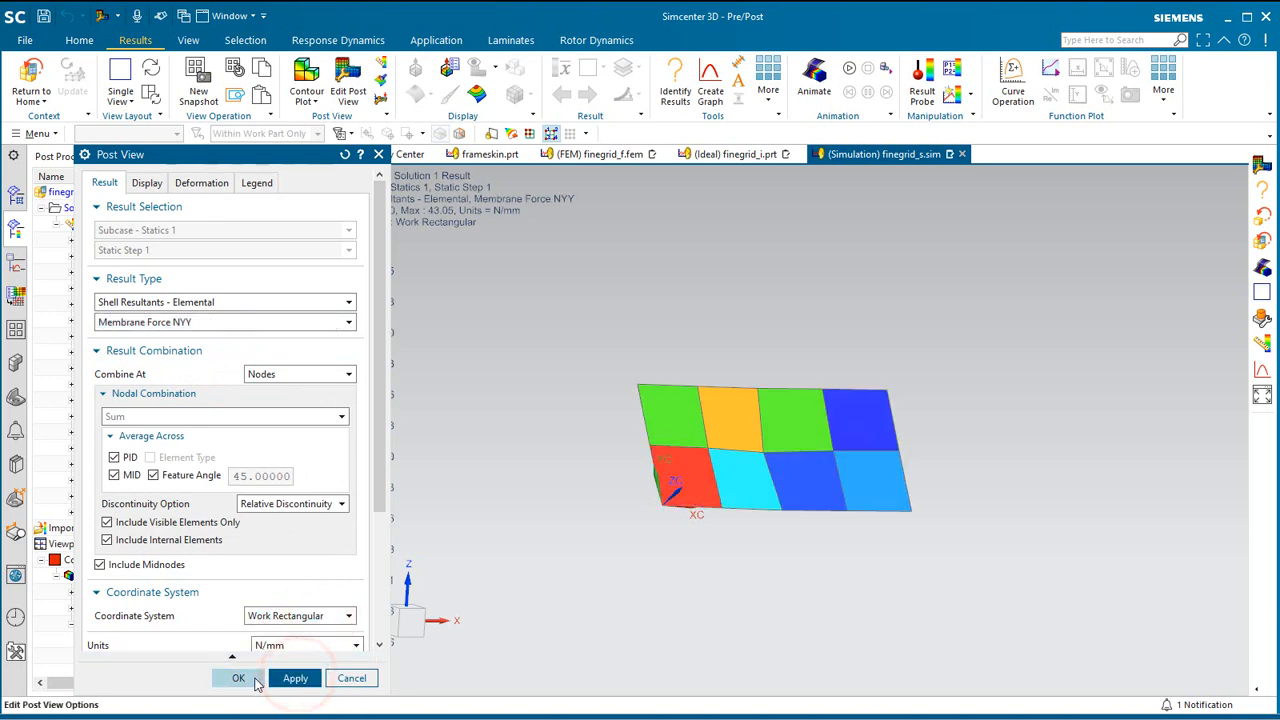
click(243, 678)
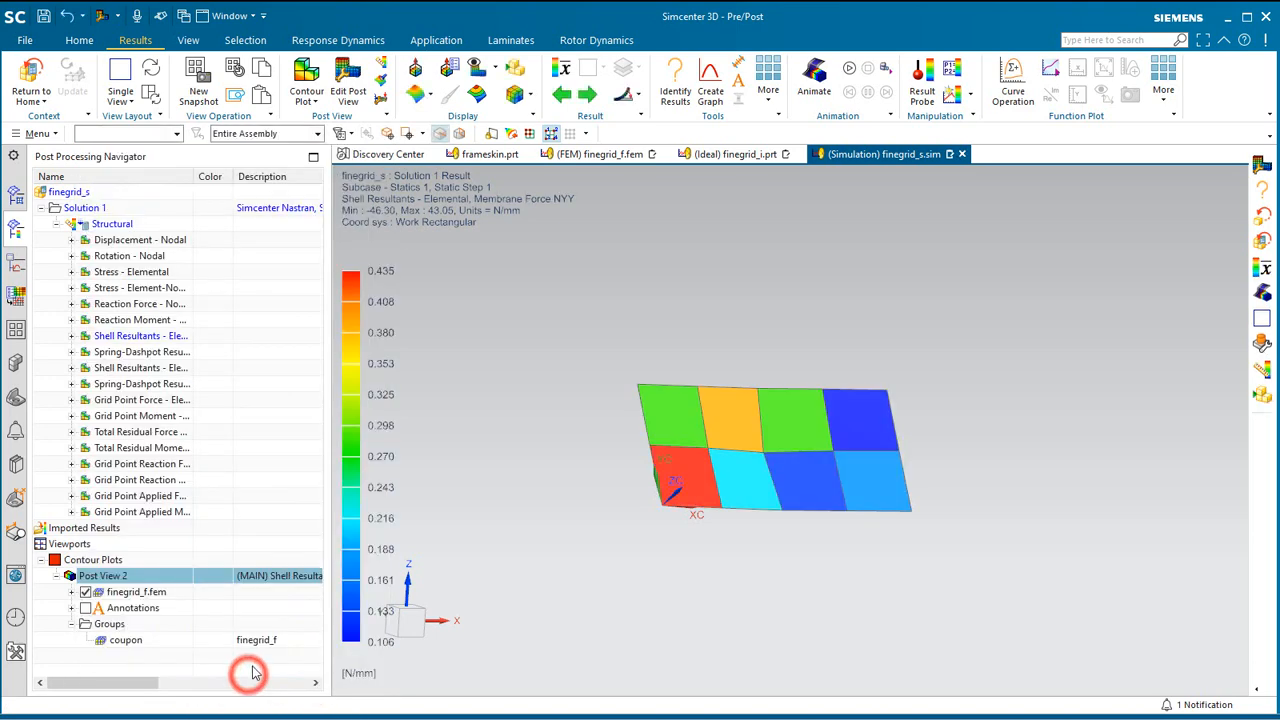
- Identify the membrane force results on all eight coupon elements using the Box(All) pick method
click(676, 88)
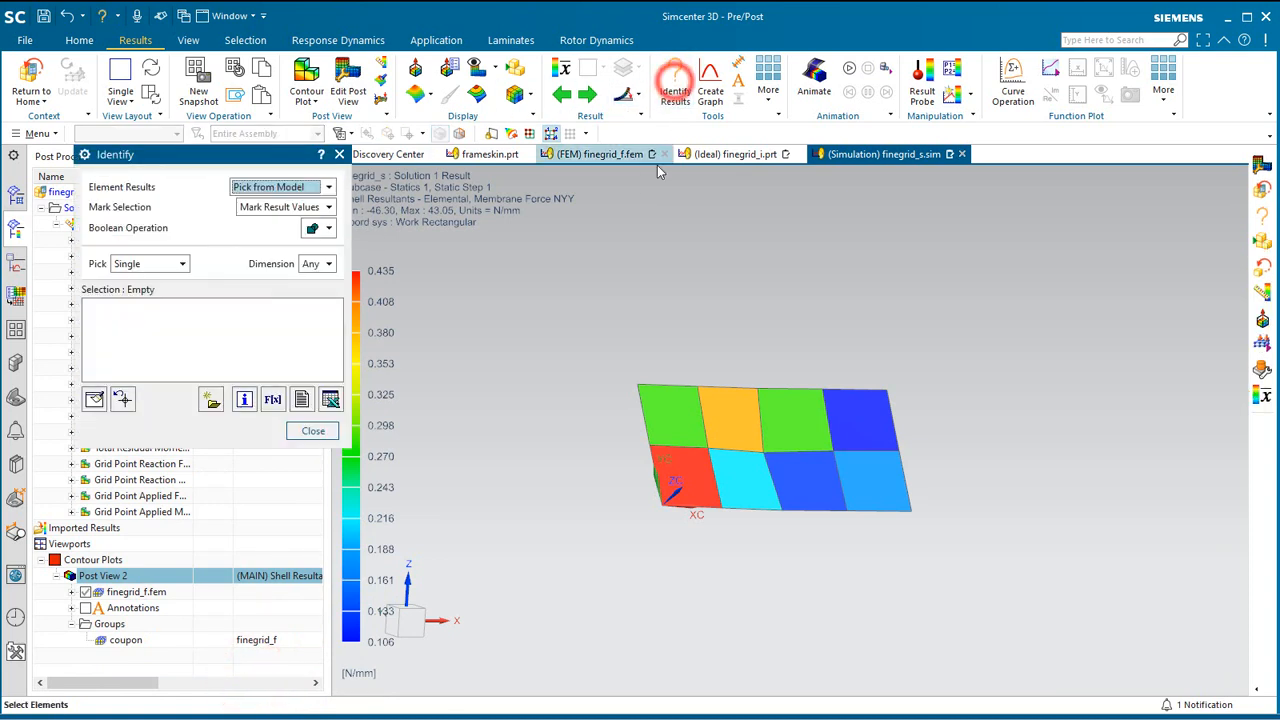
click(166, 265)
click(130, 308)
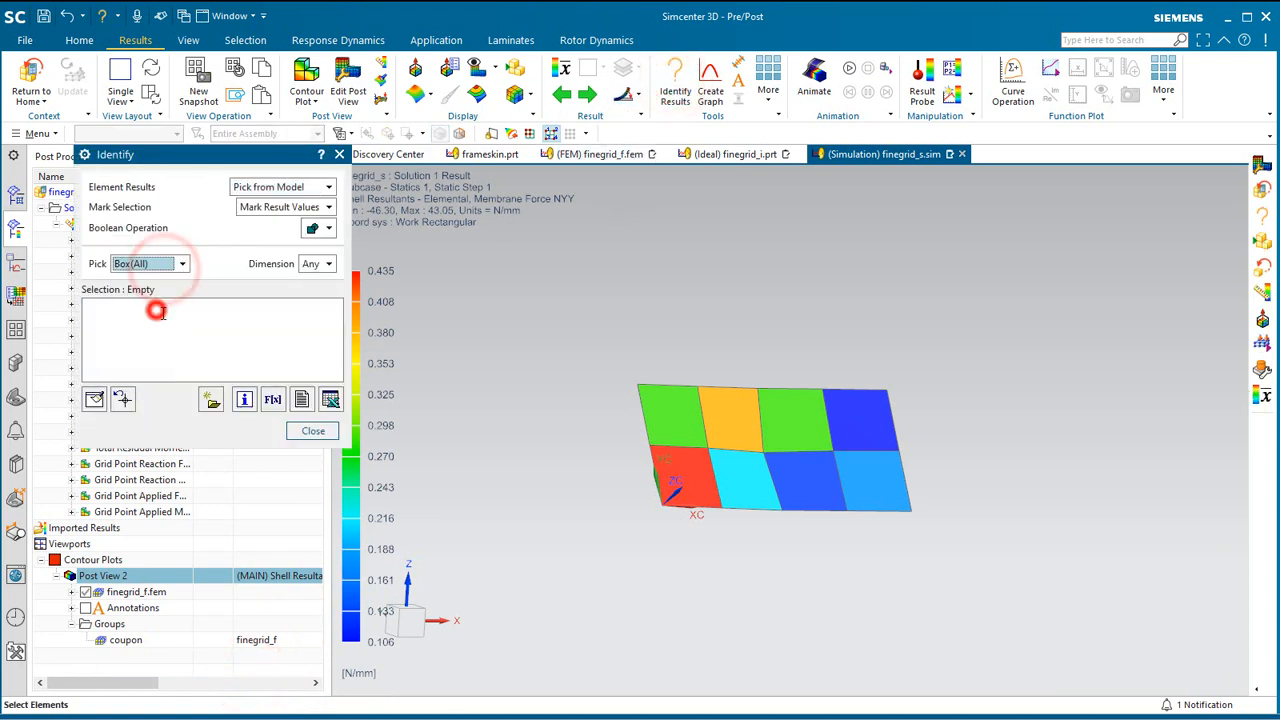
drag(563, 320, 1023, 523)
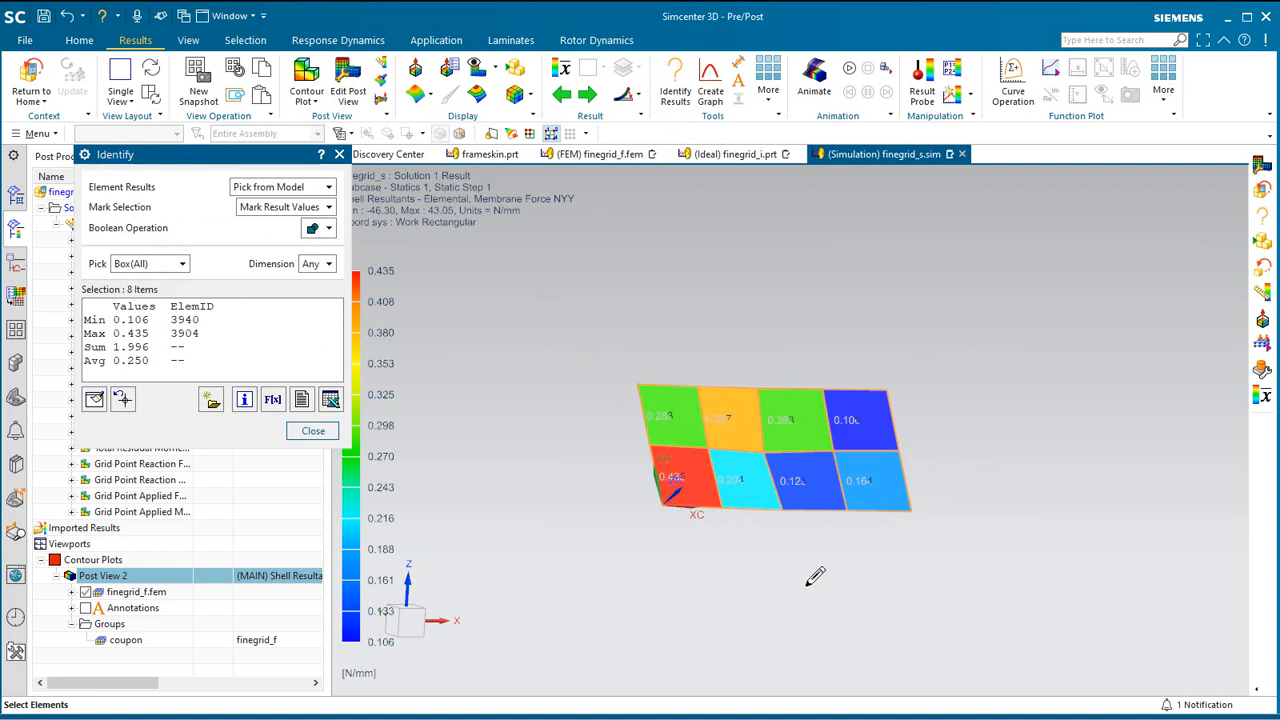
middle_drag(814, 577, 777, 606)
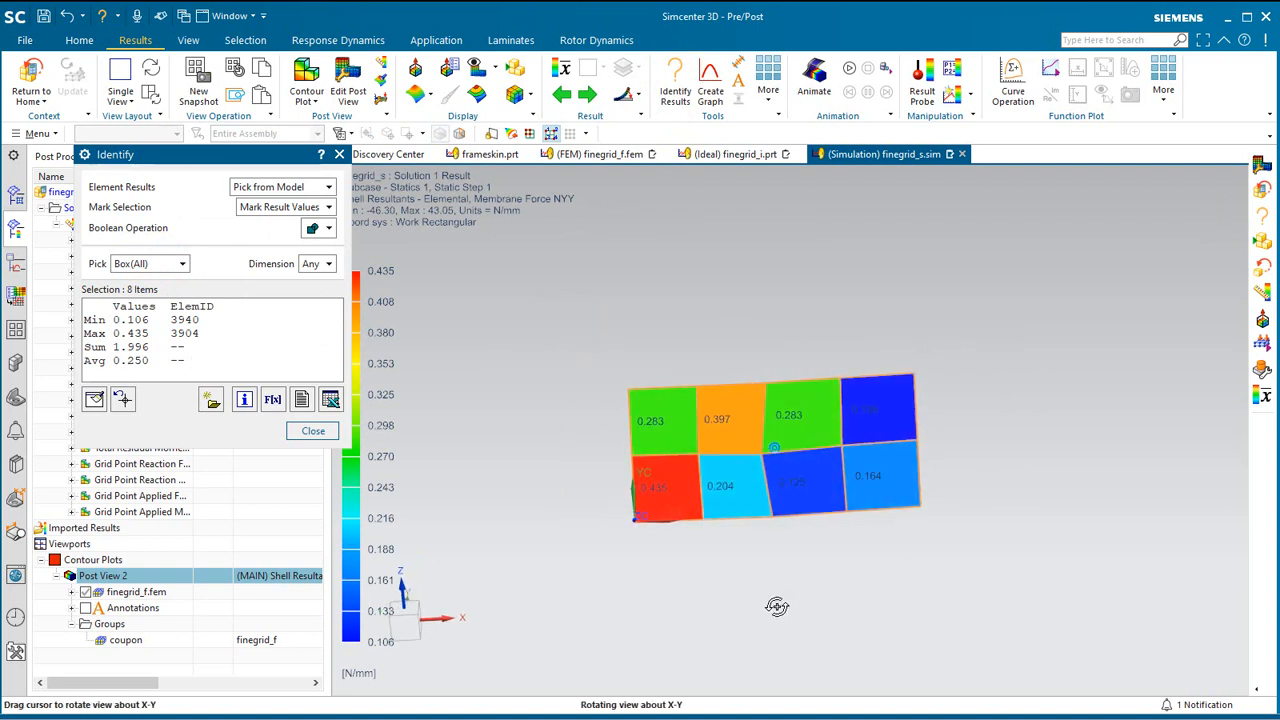
- Export the identified coupon element results to an Excel worksheet and examine the shell resultant columns down to the sum and average rows
click(331, 400)
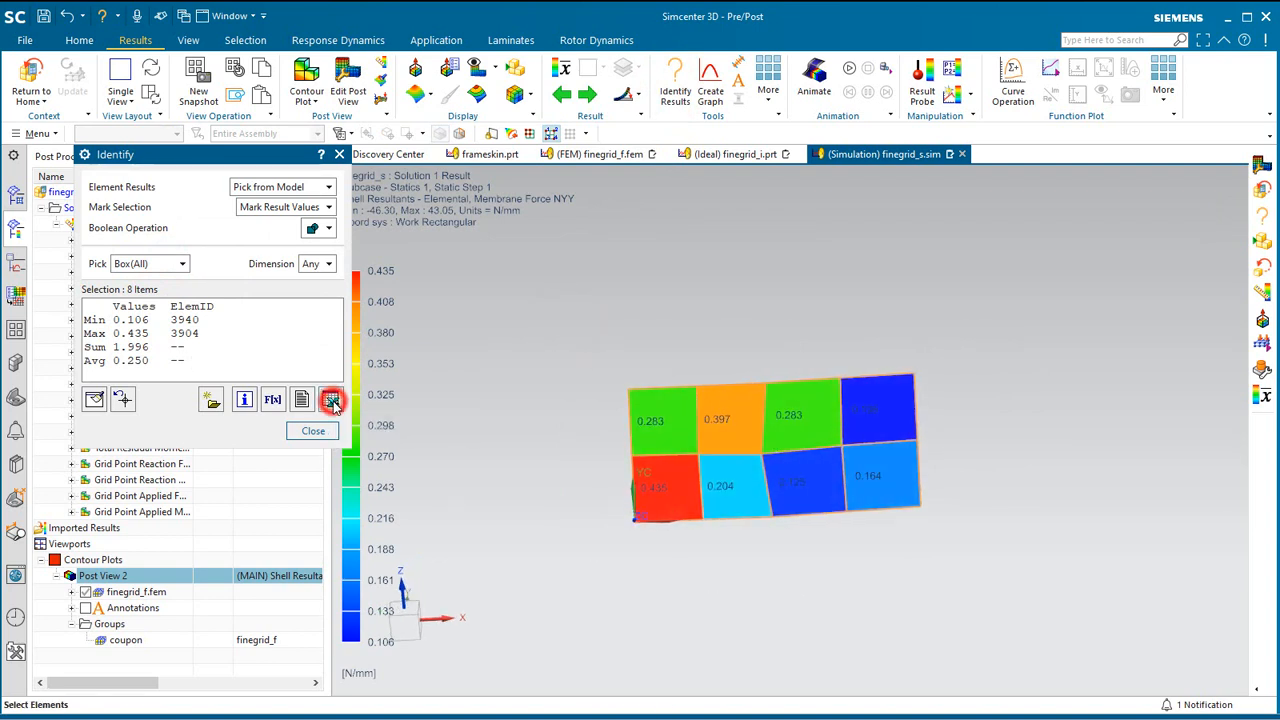
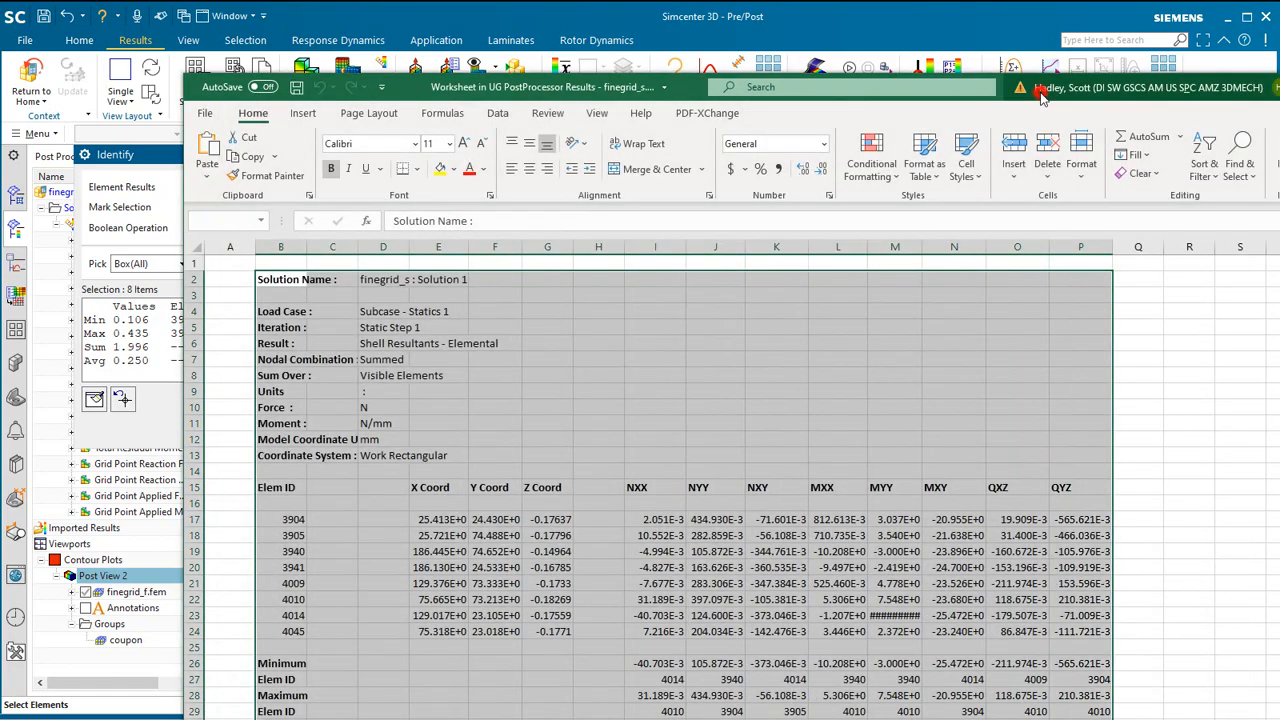
drag(1040, 95, 870, 37)
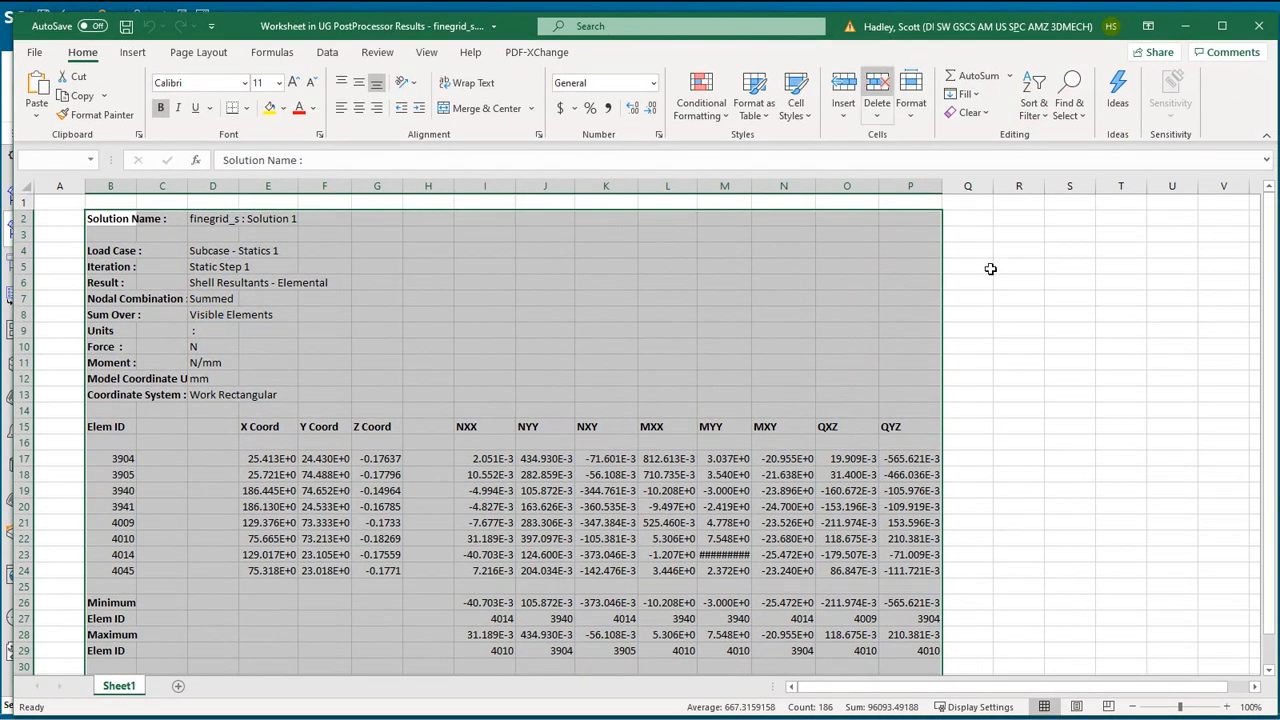
click(545, 553)
scroll(545, 553, down, 2)
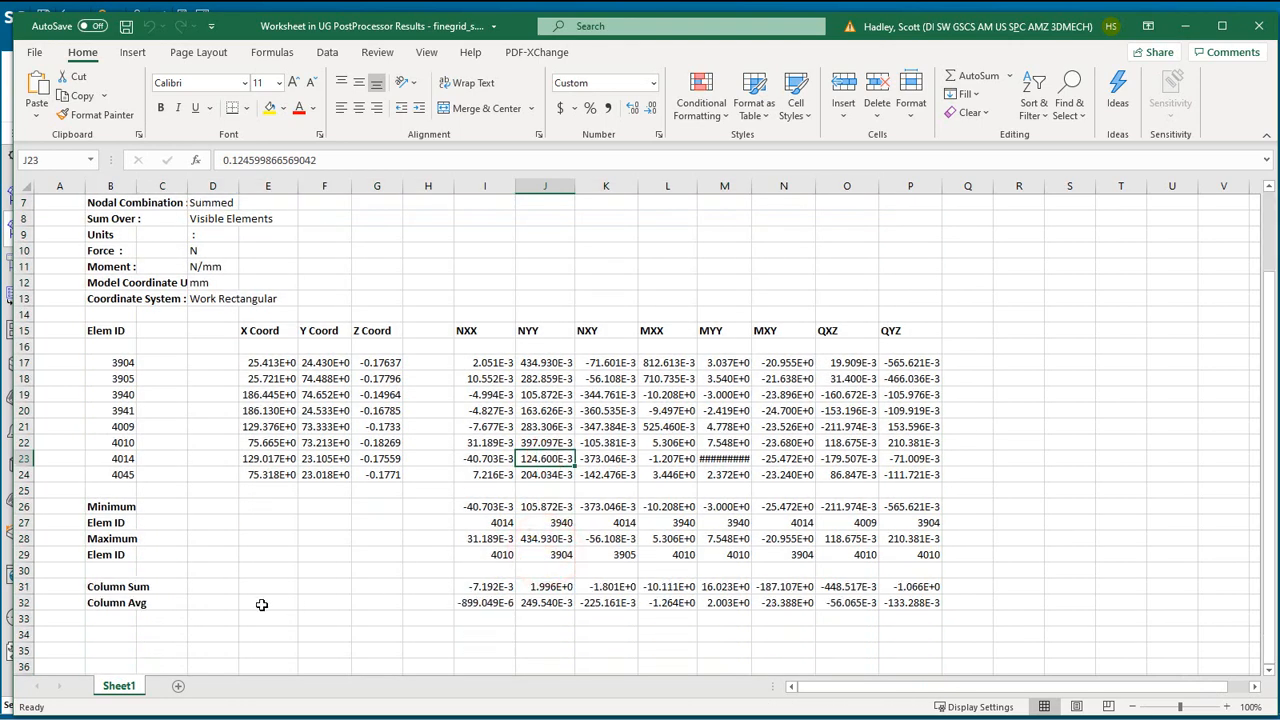
- Close the exported worksheet and the result identification, and leave post-processing for the simulation model
click(1257, 28)
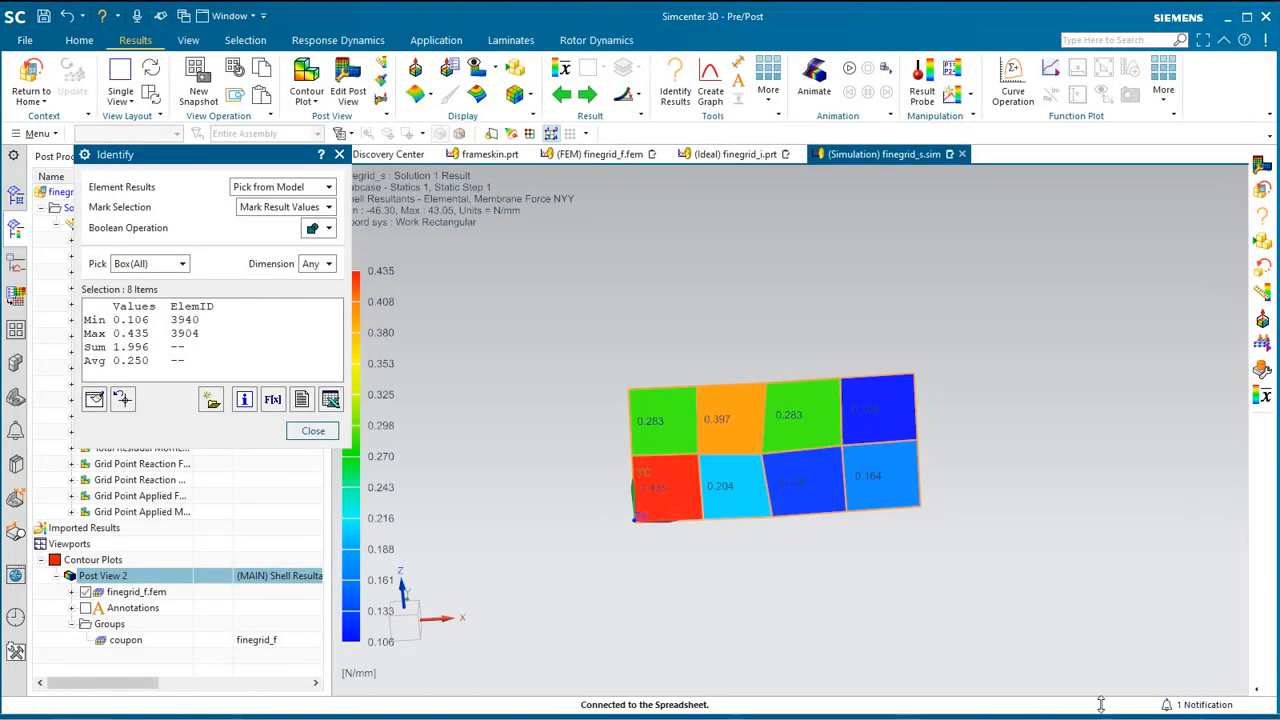
click(313, 431)
click(33, 80)
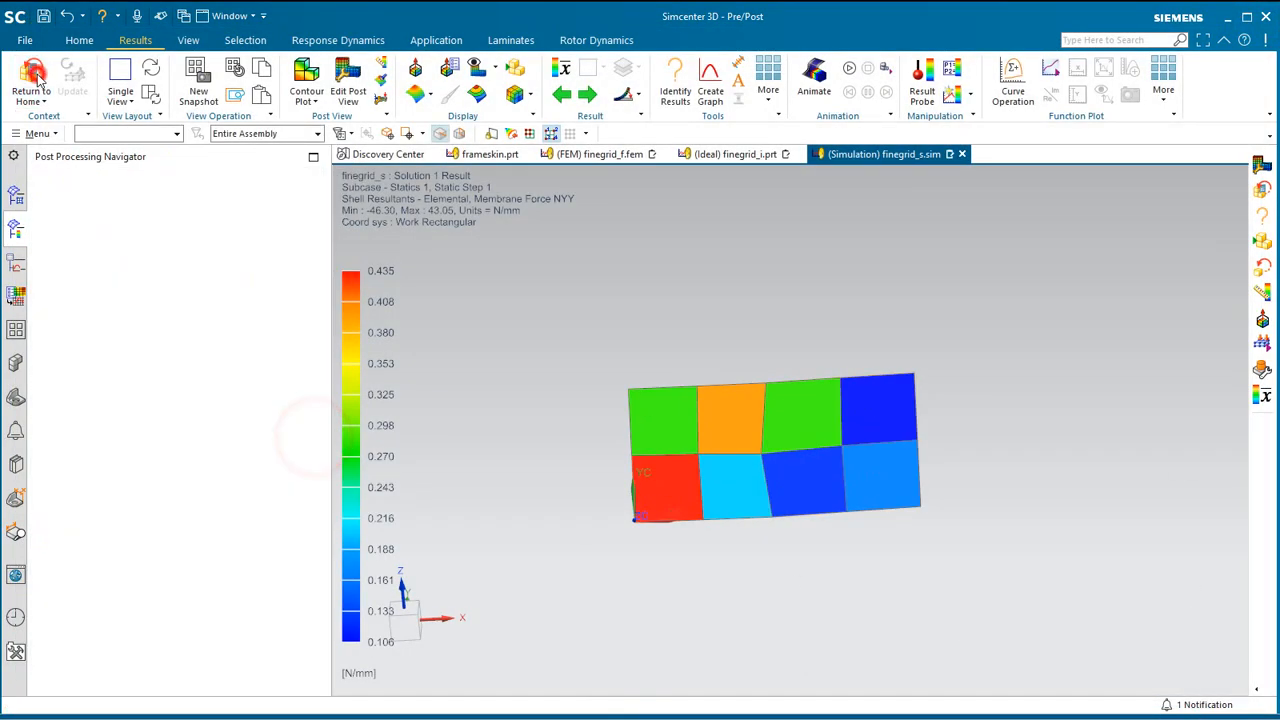
- Make layer 48 visible in the simulation in addition to layers 44 and 55
scroll(636, 512, down, 5)
scroll(803, 417, down, 2)
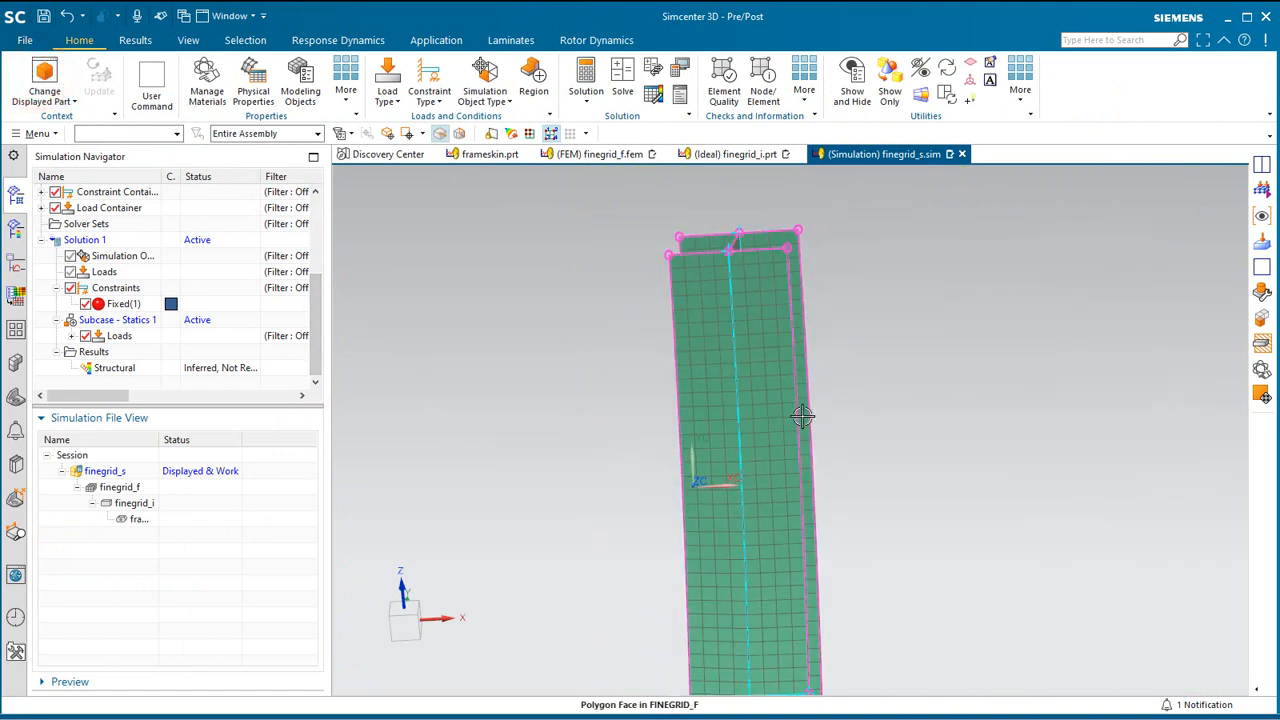
middle_drag(782, 443, 745, 365)
click(30, 133)
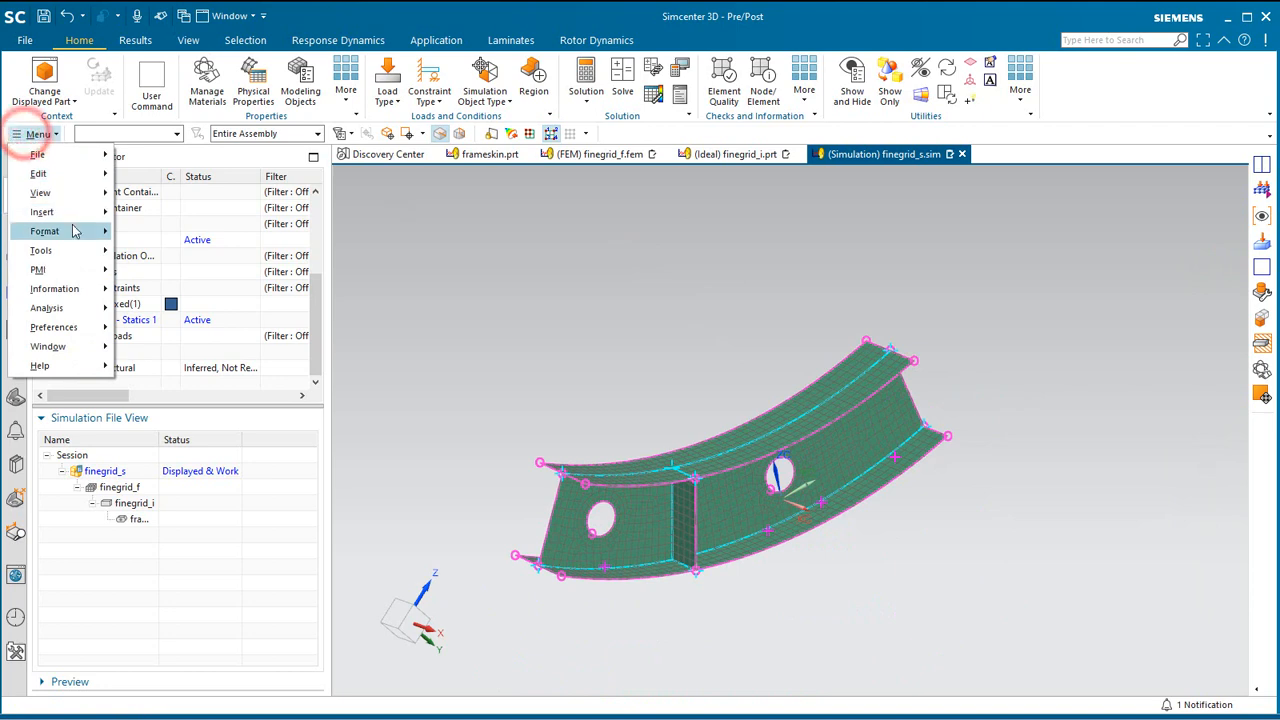
click(74, 228)
click(163, 234)
click(109, 416)
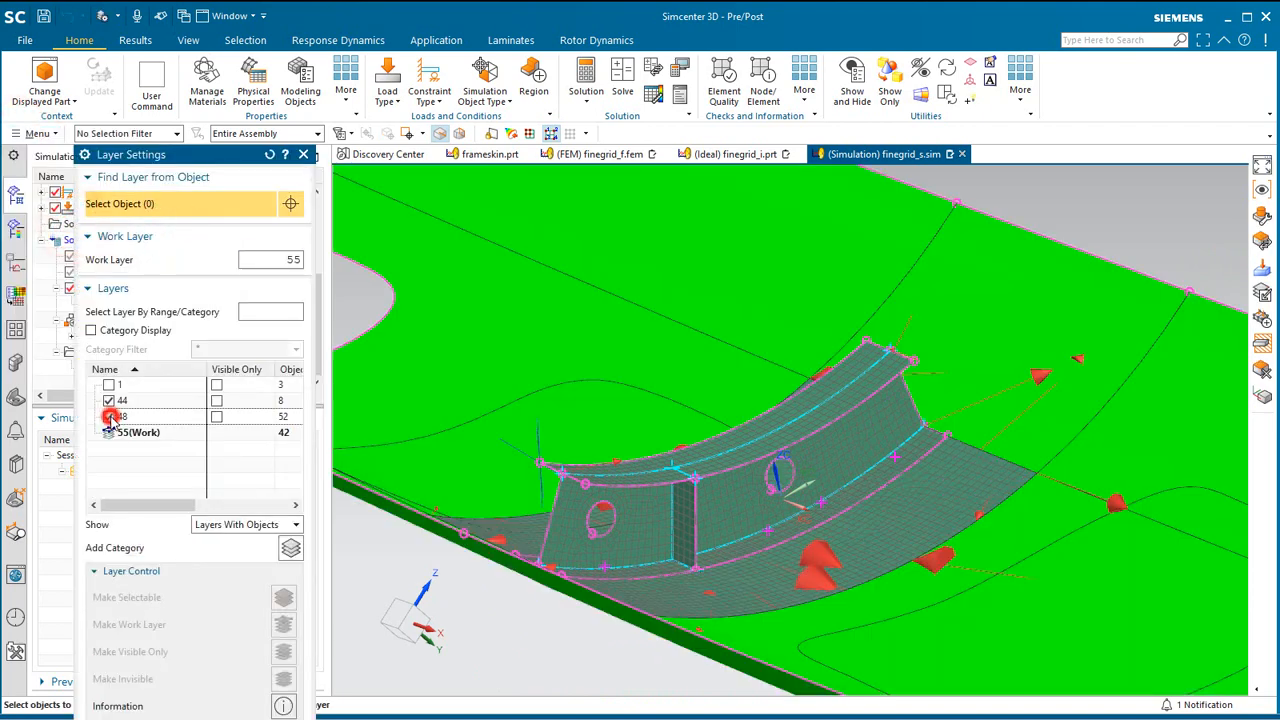
key(Escape)
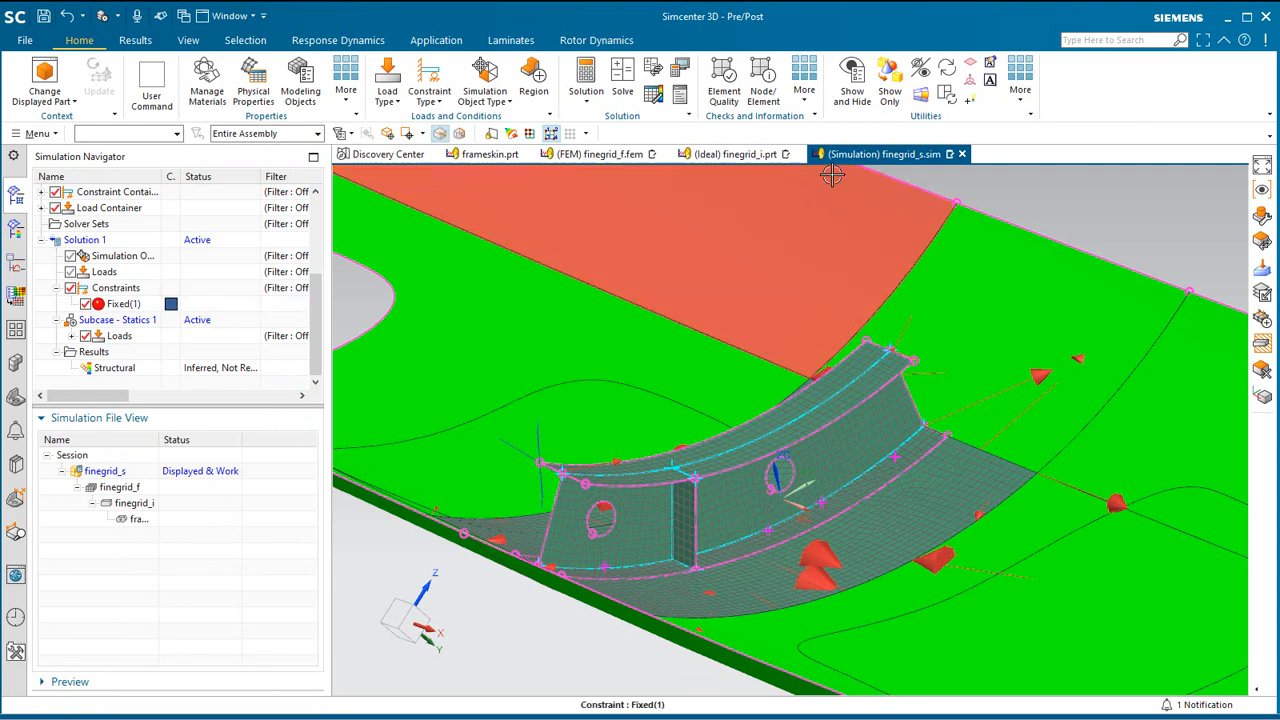
- Arrange the simulation, FEM, idealized and master parts in 4 Tabbed Groups and synchronize their views
right_click(901, 162)
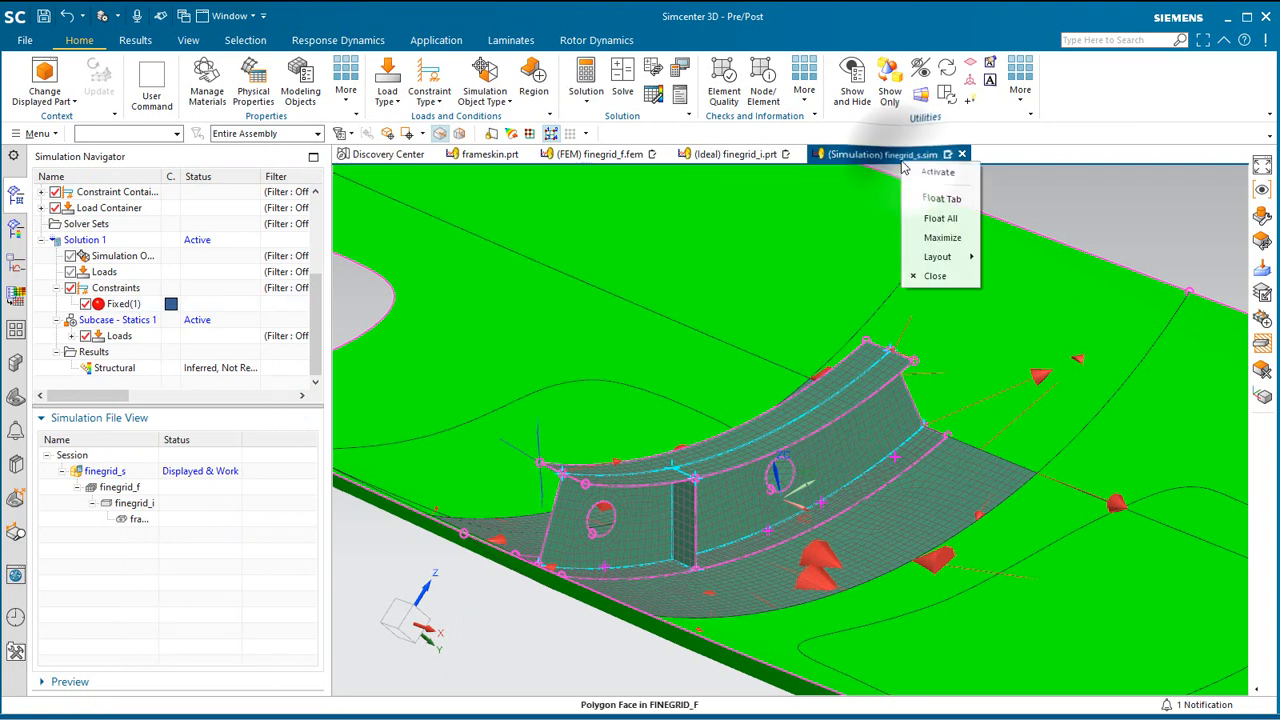
mouse_move(965, 260)
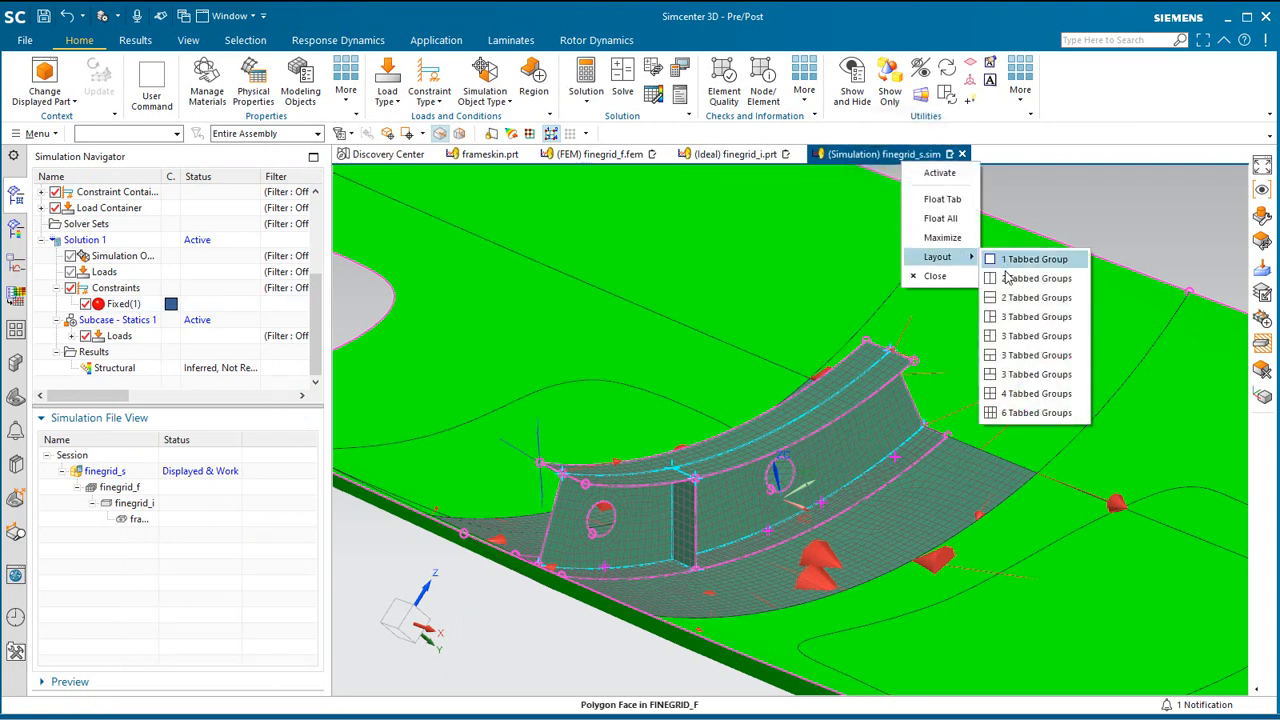
click(1015, 392)
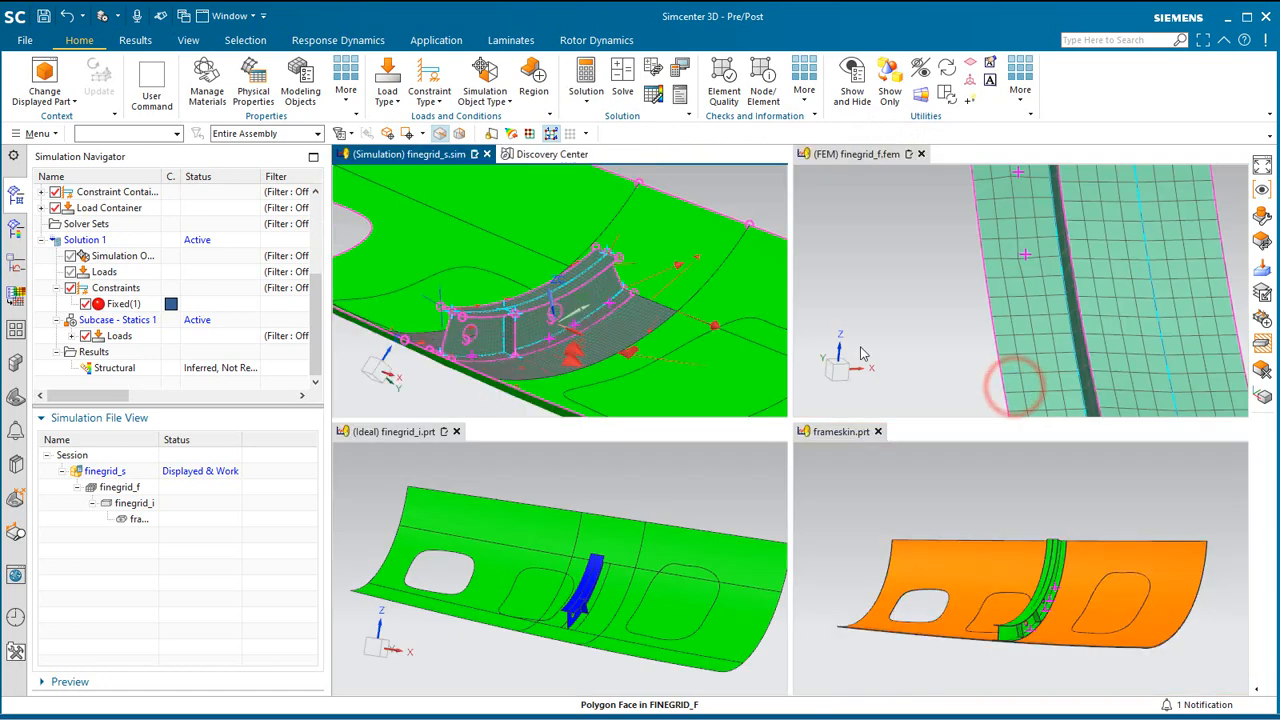
click(133, 40)
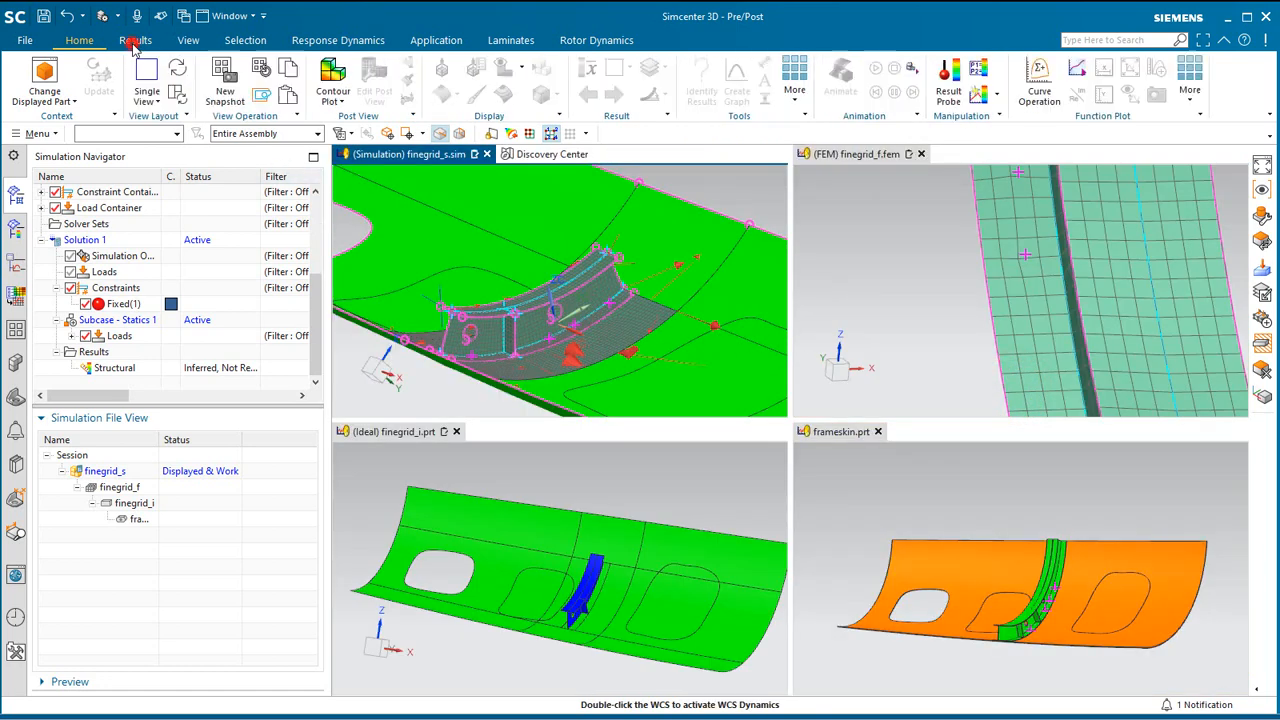
click(176, 93)
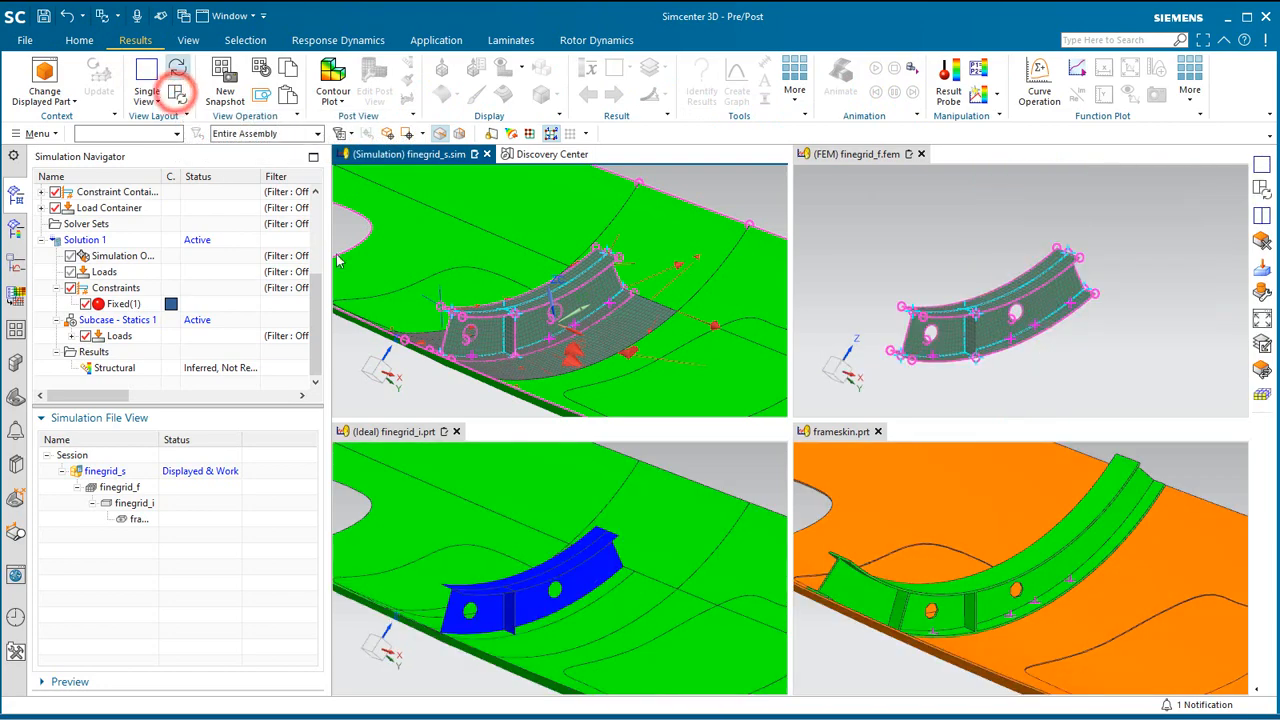
middle_drag(530, 318, 541, 322)
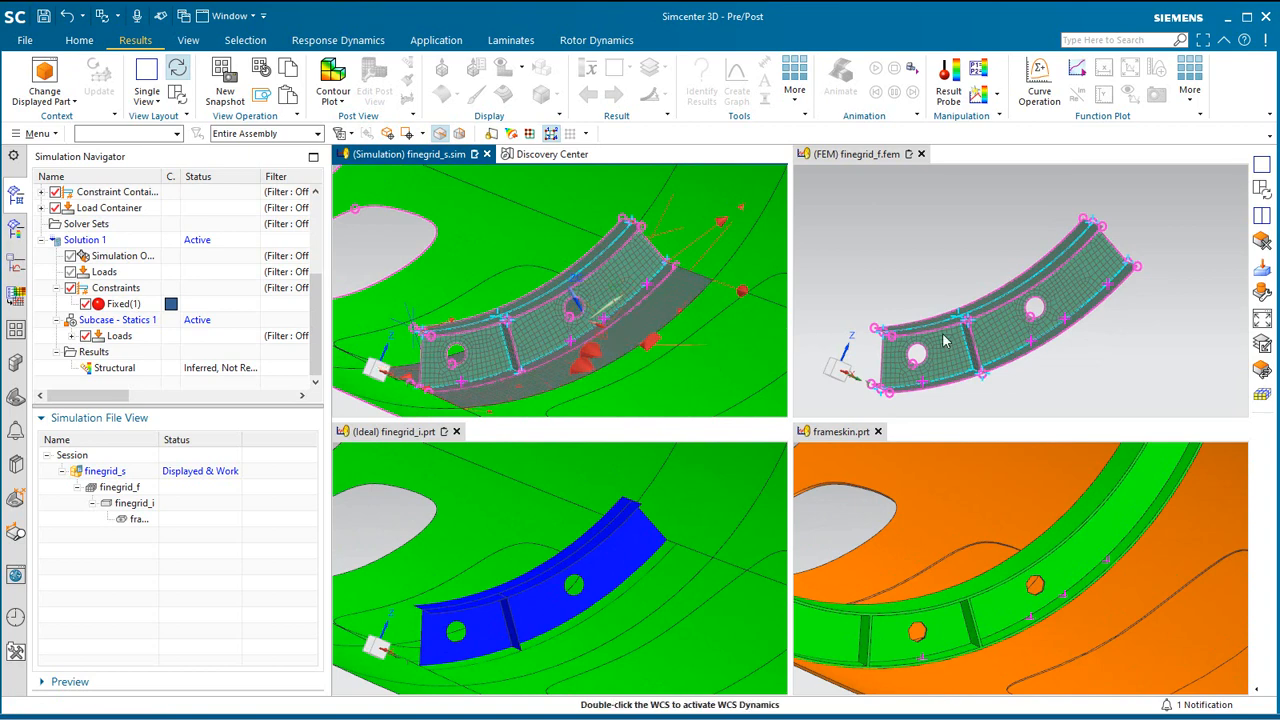
- Activate finegrid_f.fem and make its layer 48 visible
click(862, 155)
click(46, 133)
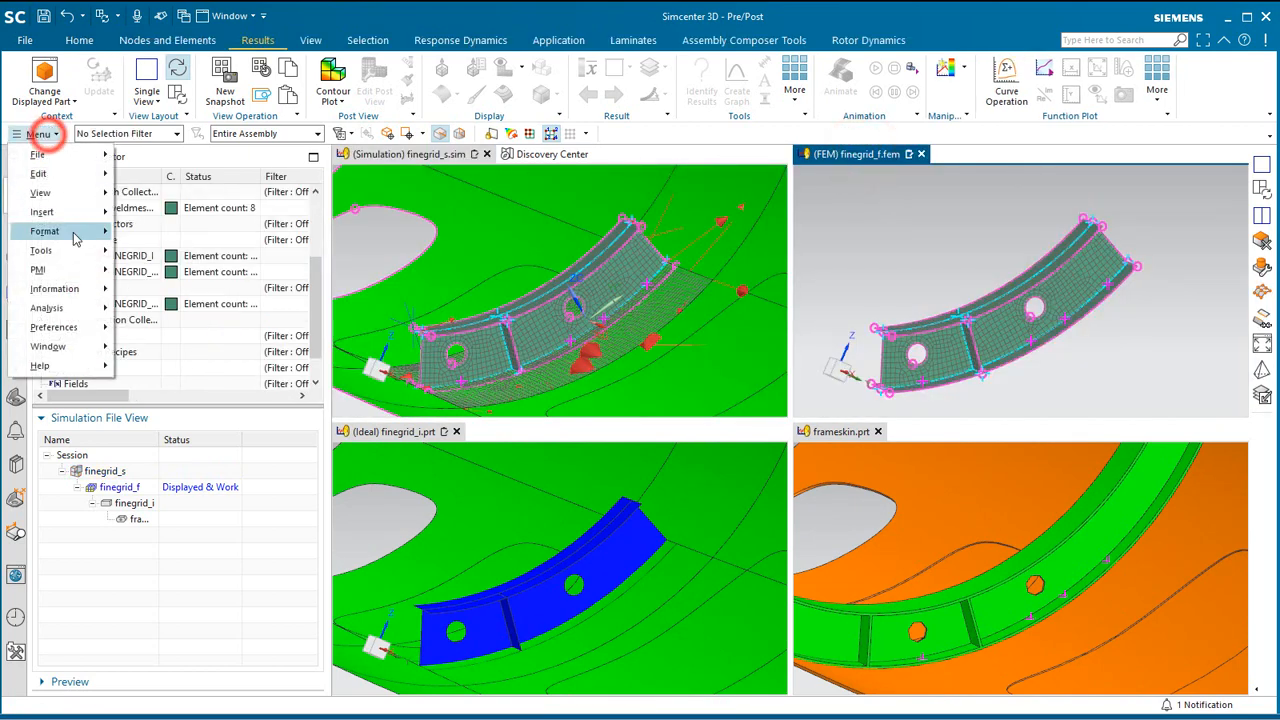
click(74, 229)
click(165, 231)
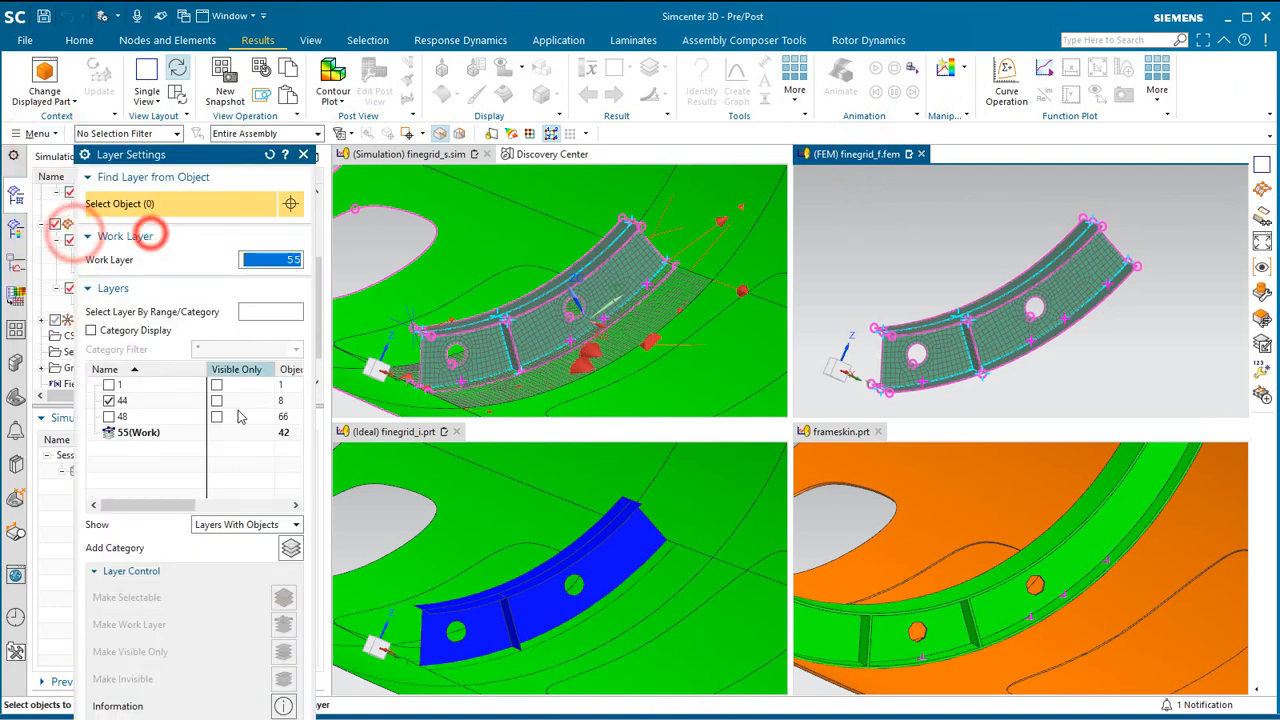
click(108, 416)
key(Escape)
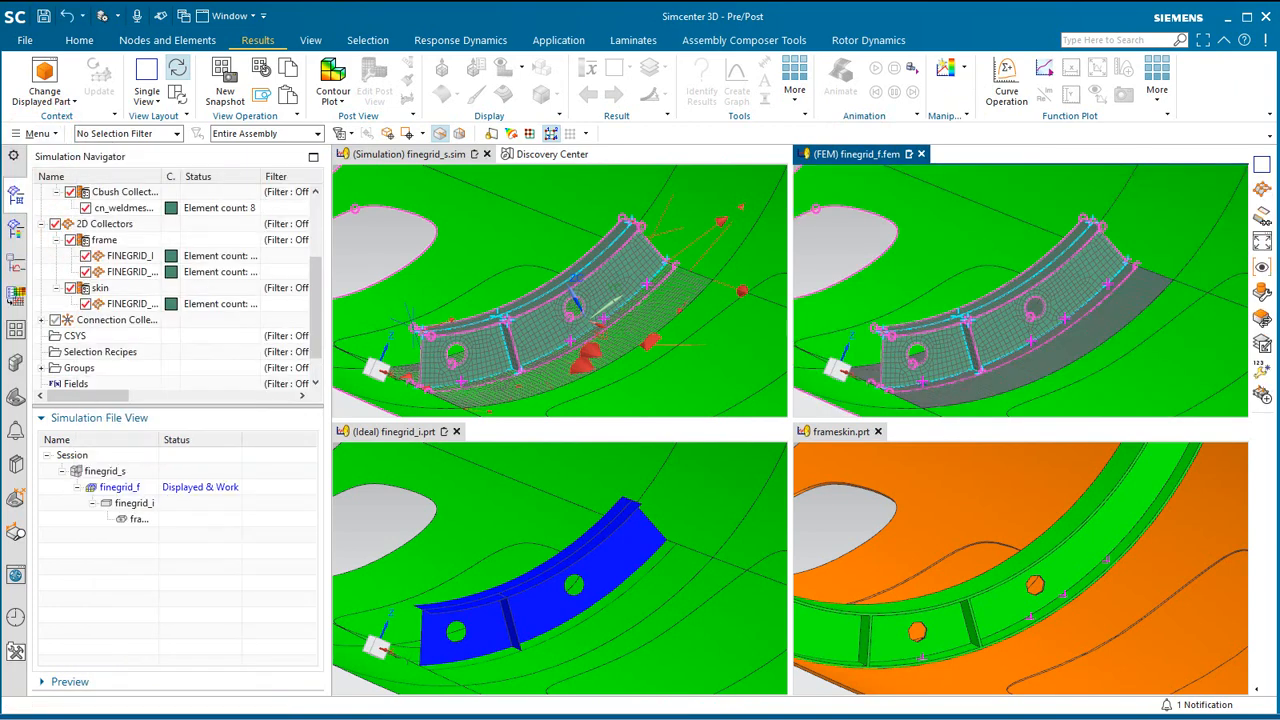
- Activate the idealized part finegrid_i.prt and switch it to the Modeling application
click(378, 431)
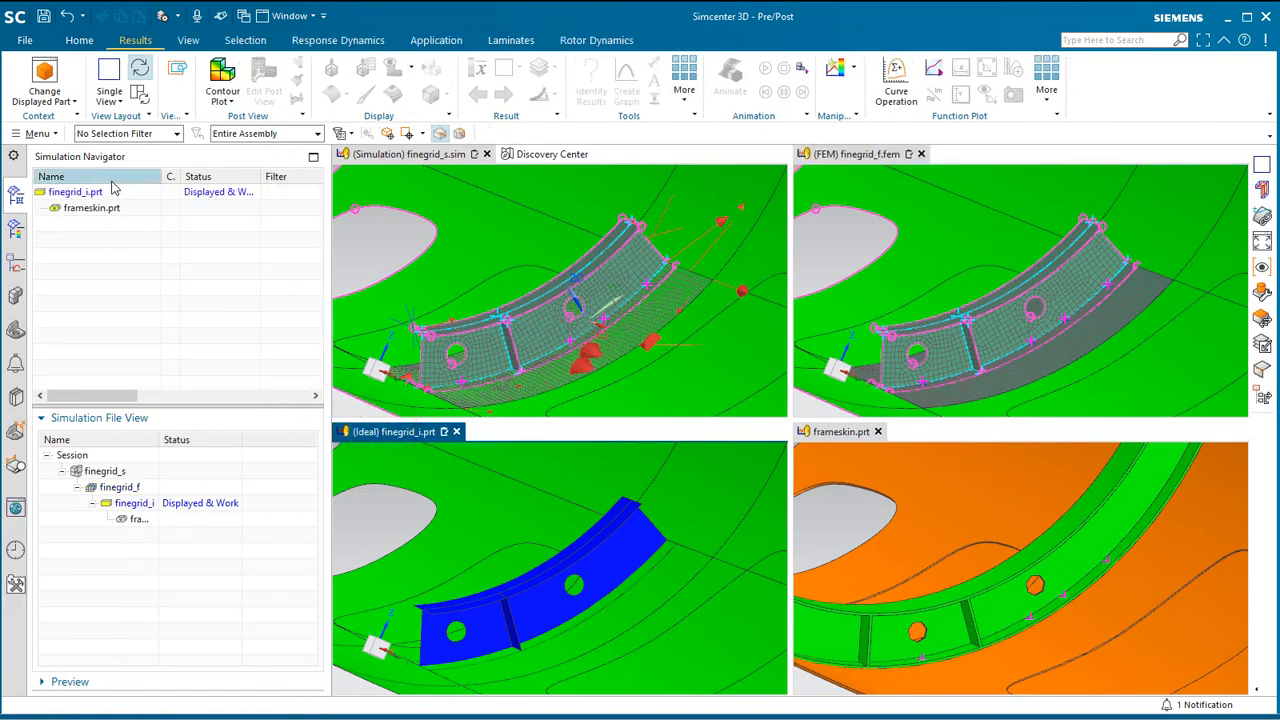
click(440, 40)
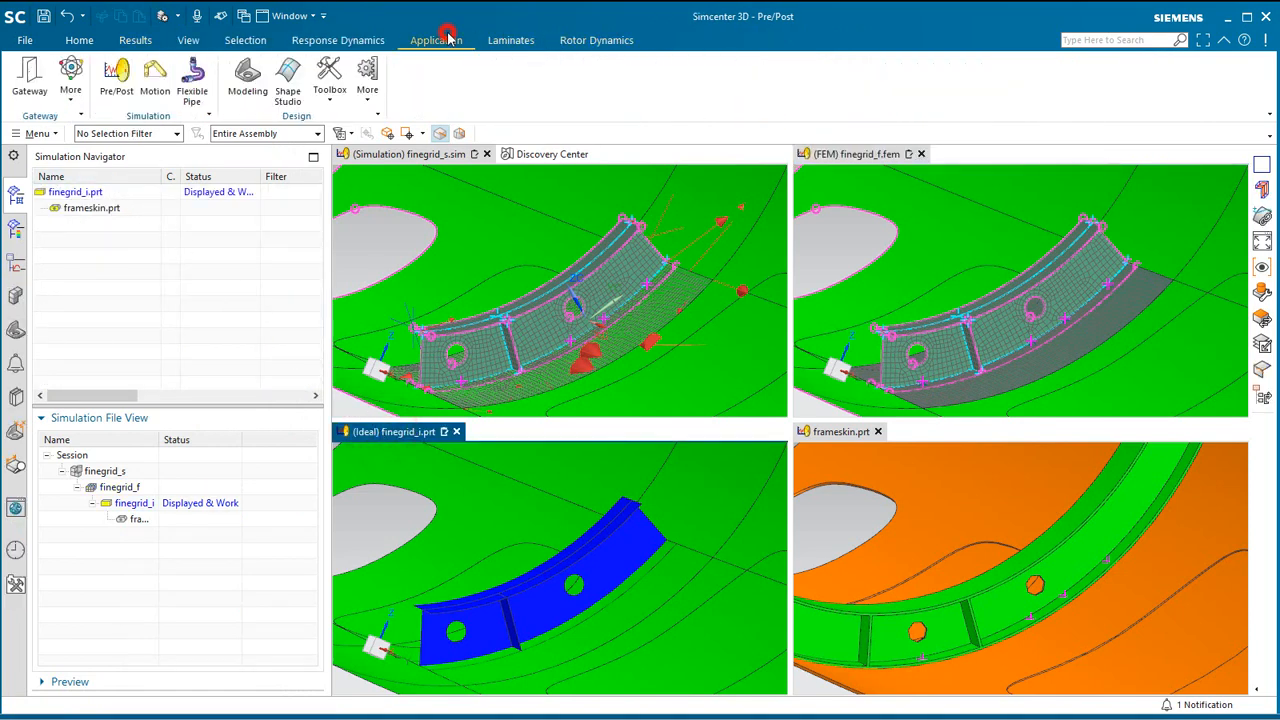
click(248, 74)
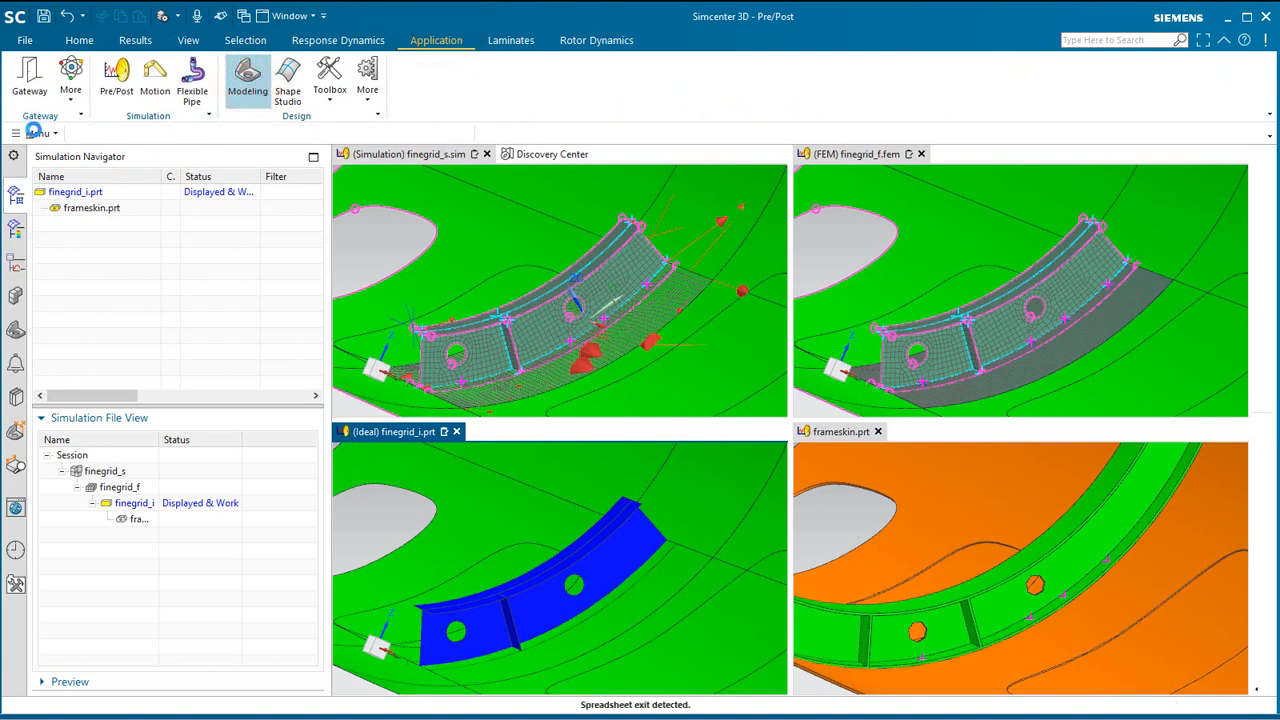
- Persistently freeze finegrid_i.prt through the WAVE Associativity Manager's frozen status settings
click(36, 133)
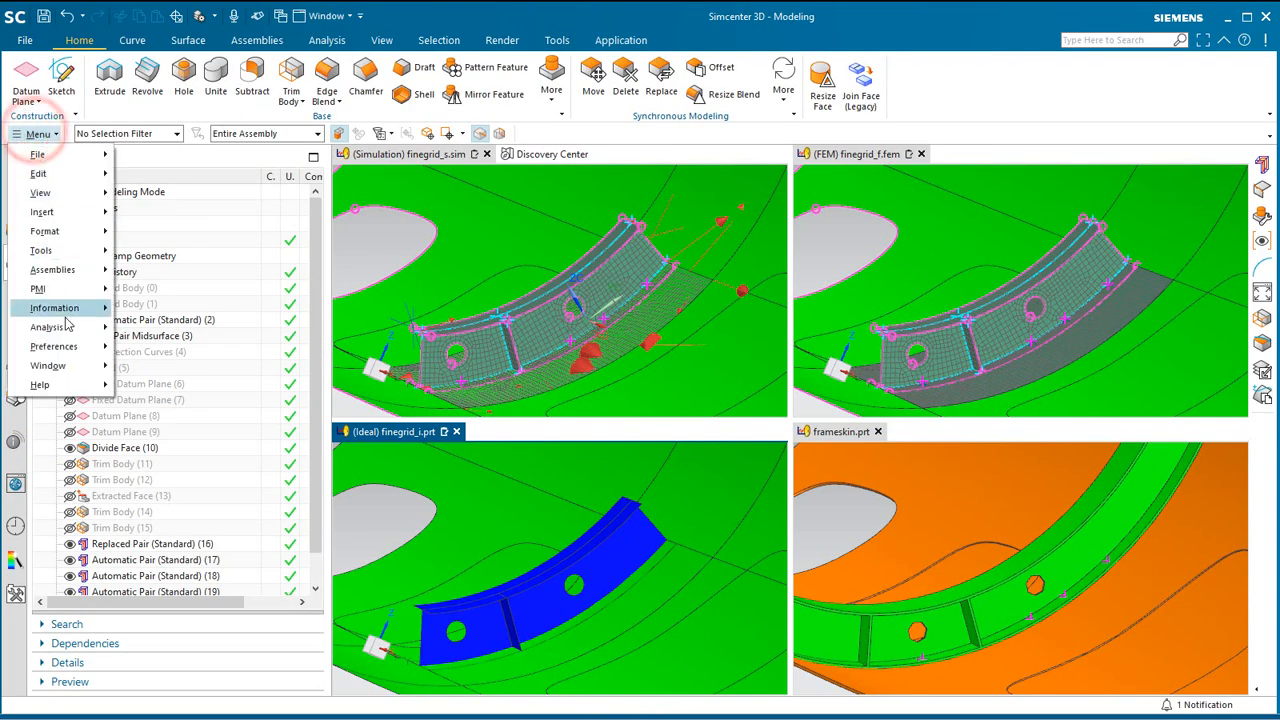
click(84, 268)
click(176, 496)
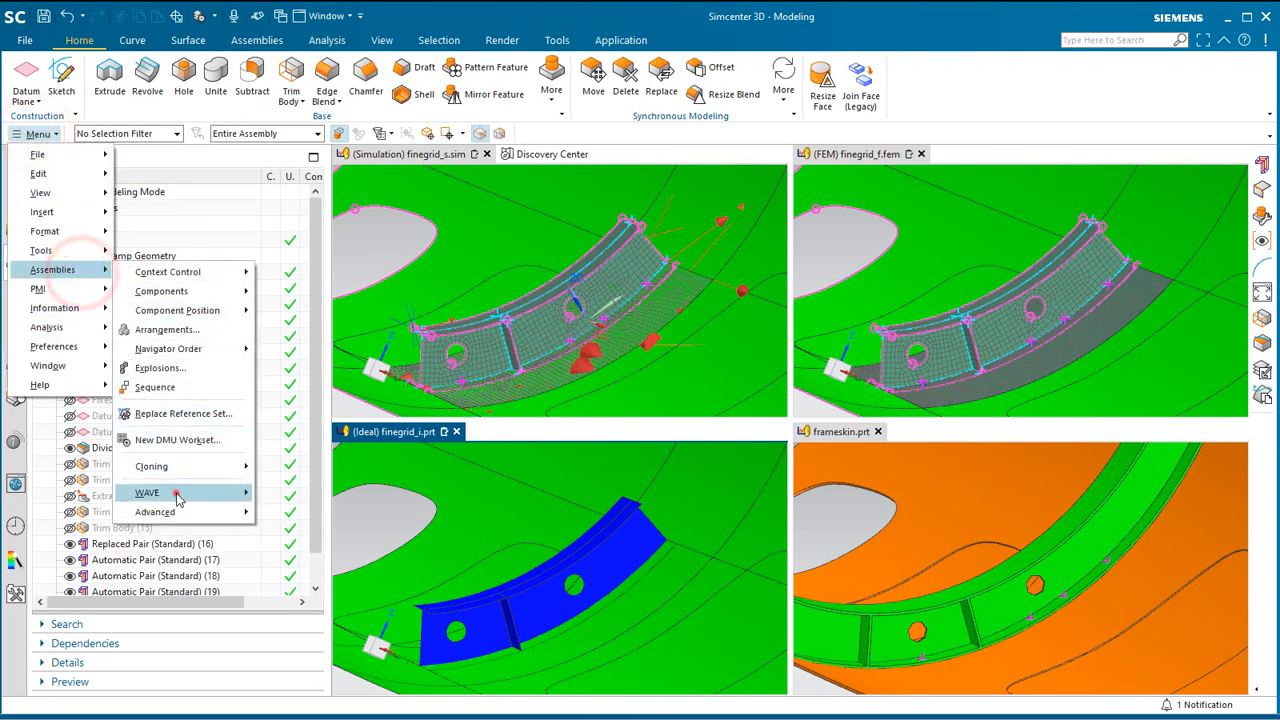
click(313, 494)
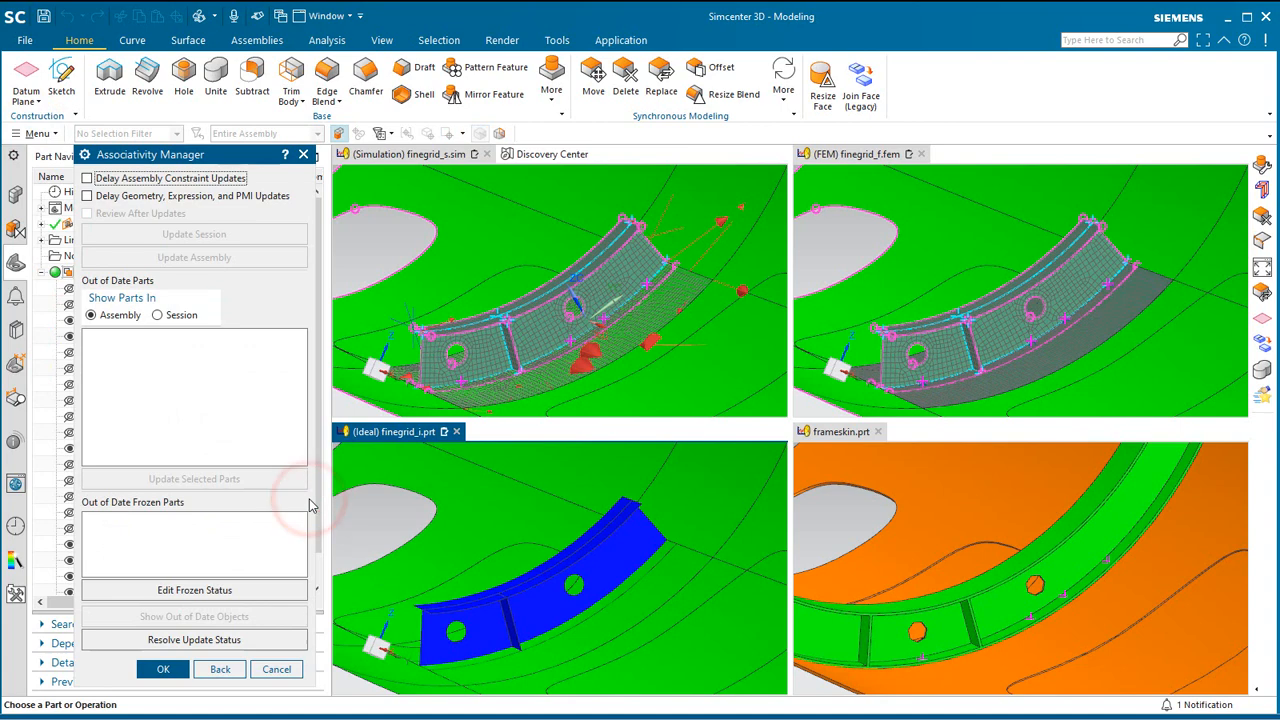
click(222, 590)
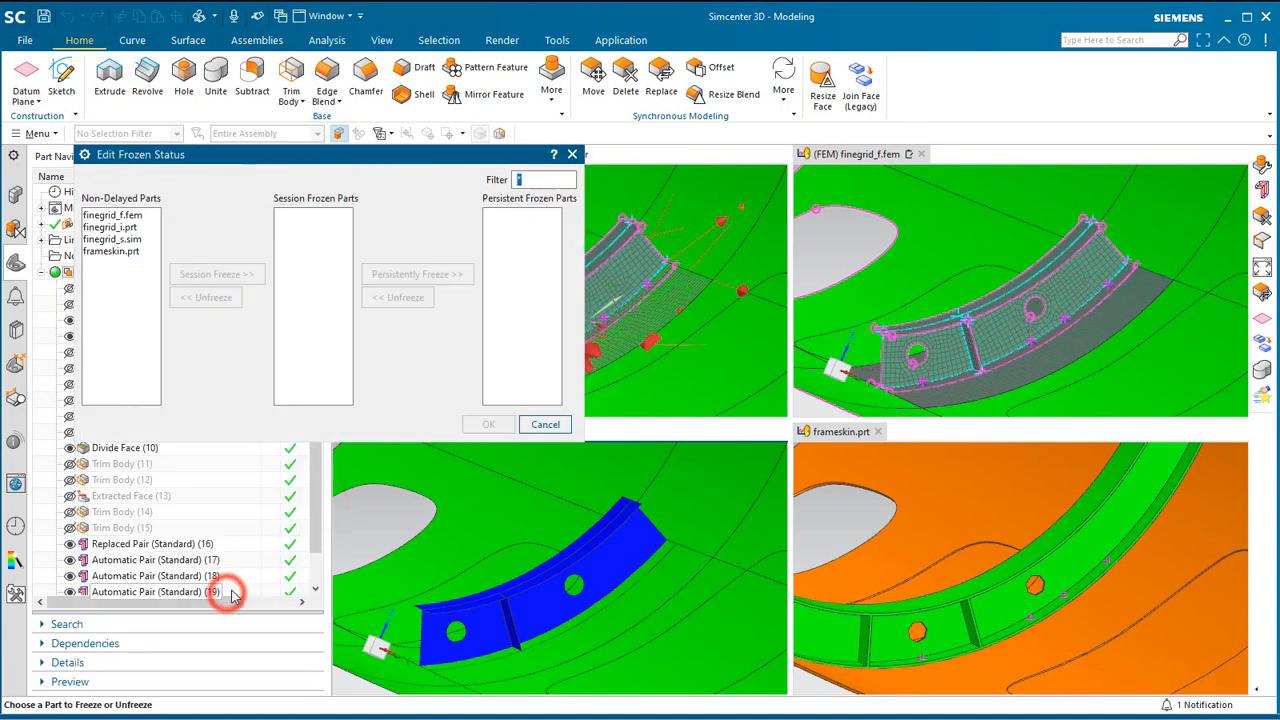
click(120, 227)
click(205, 273)
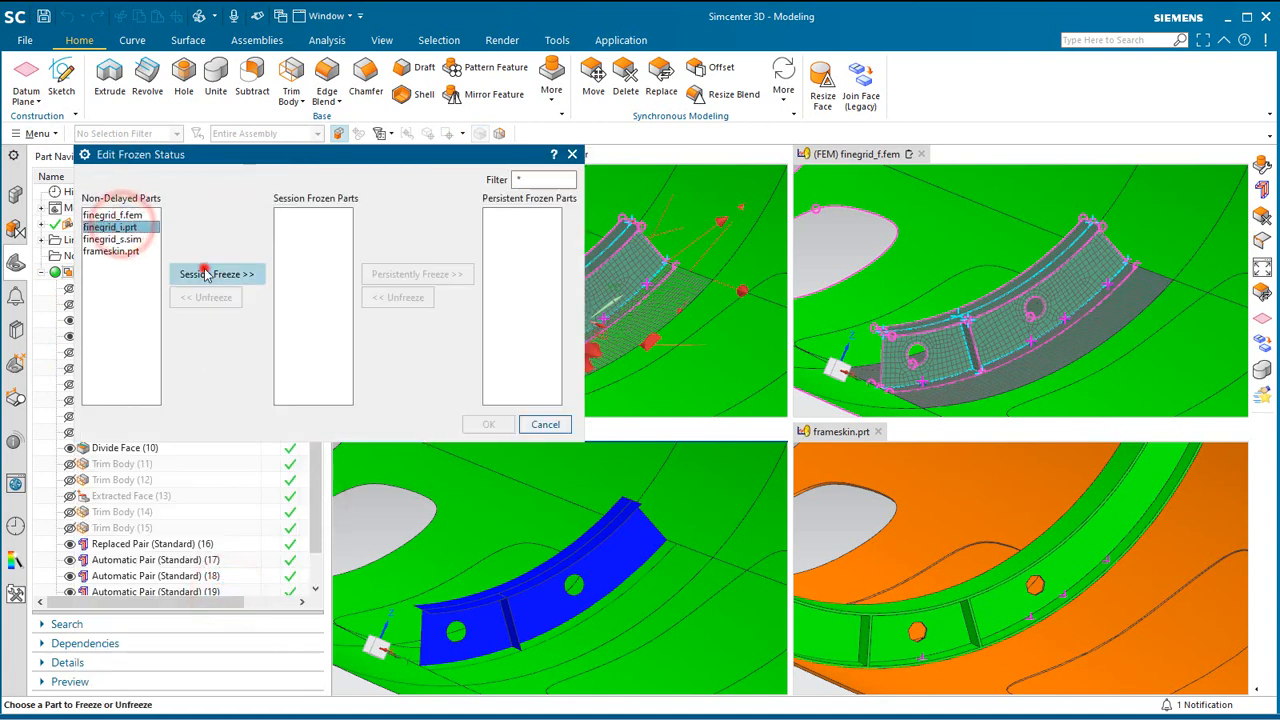
click(318, 216)
click(402, 273)
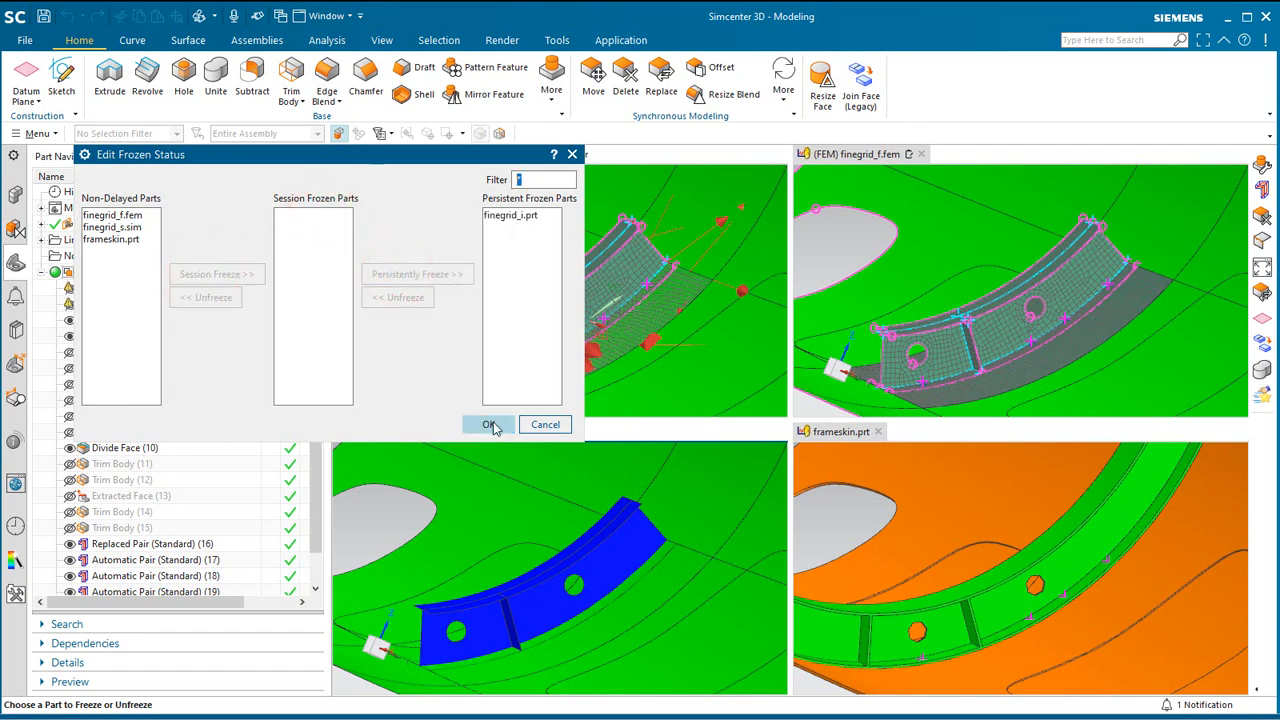
click(489, 425)
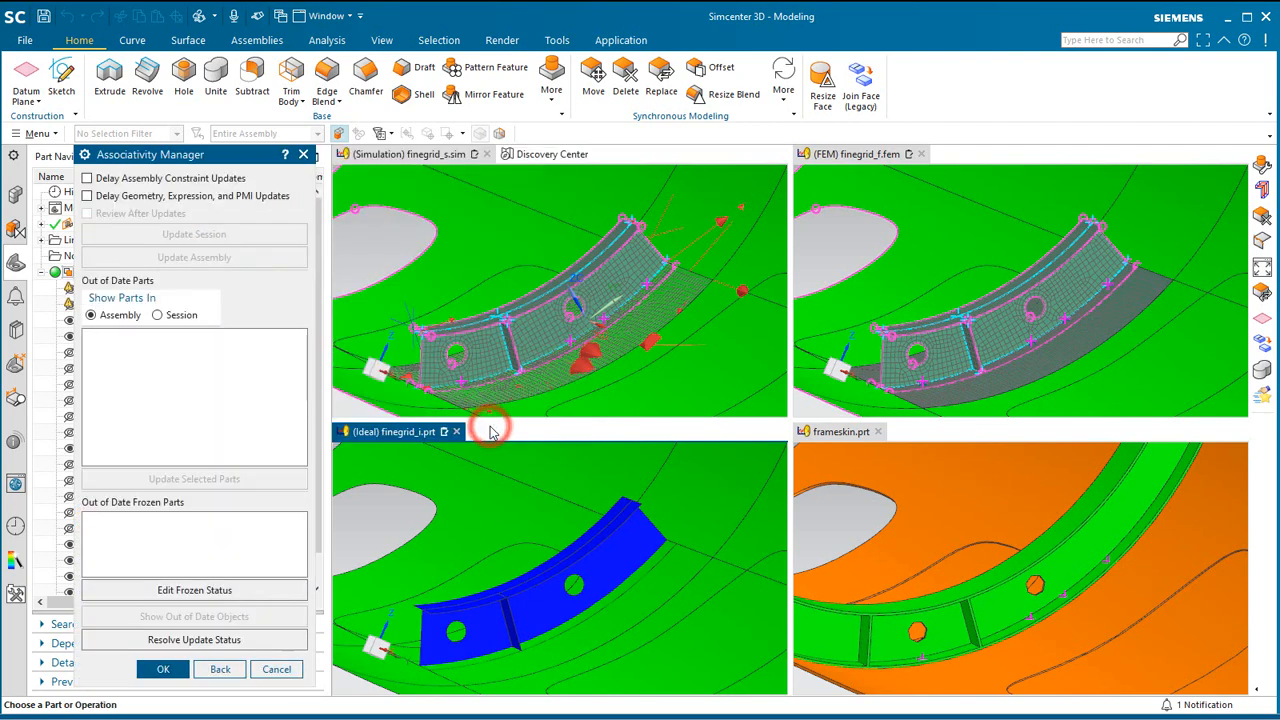
click(178, 672)
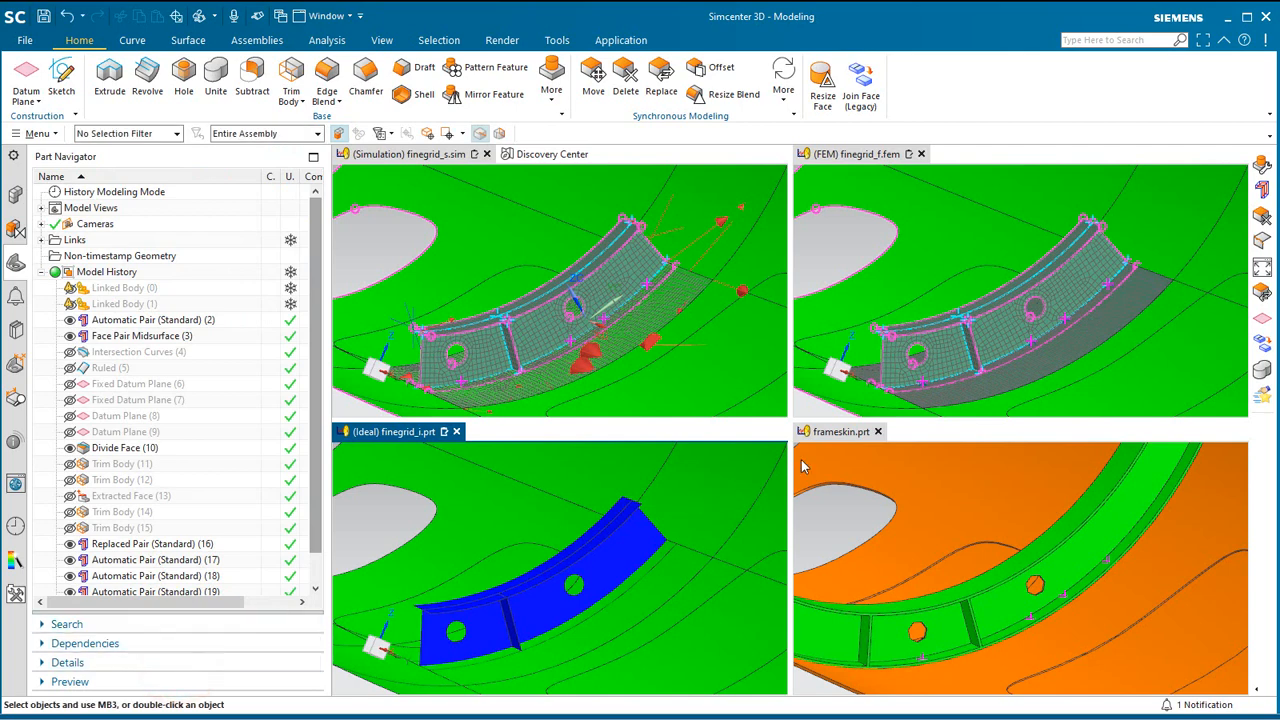
- Delete the face of the upper hole in the frame web of frameskin.prt
click(840, 431)
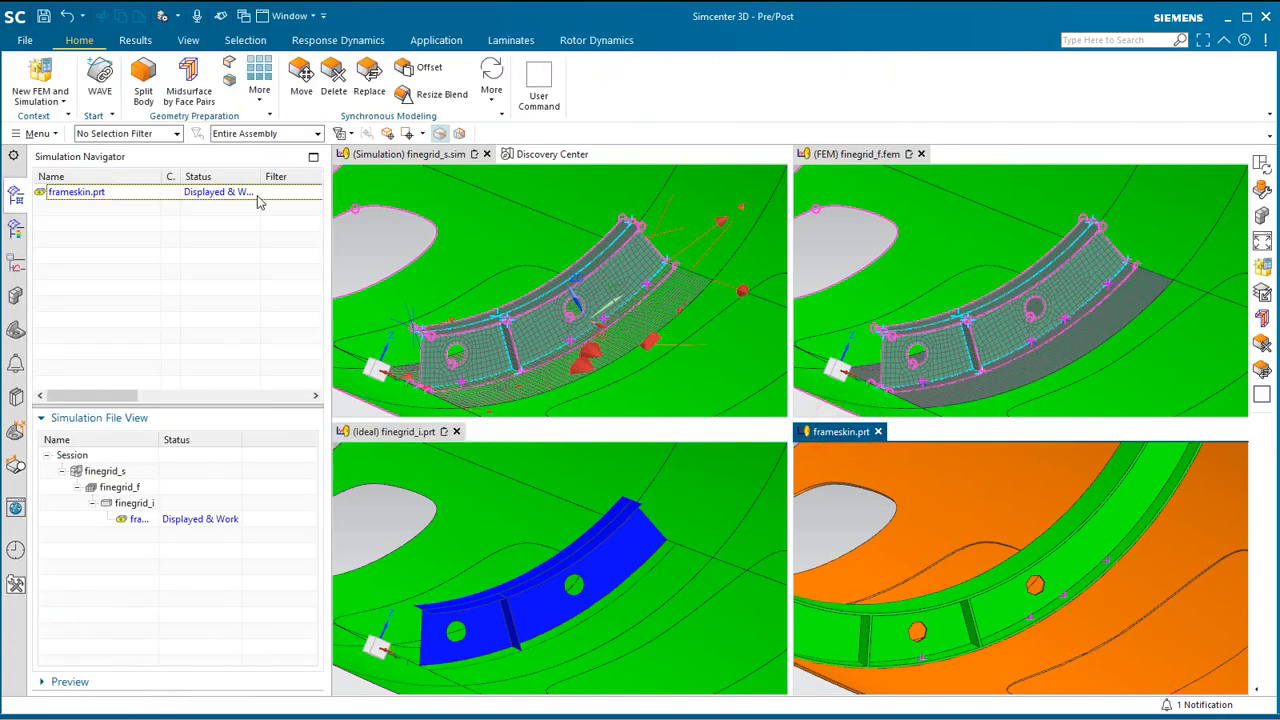
click(333, 78)
scroll(1033, 587, up, 5)
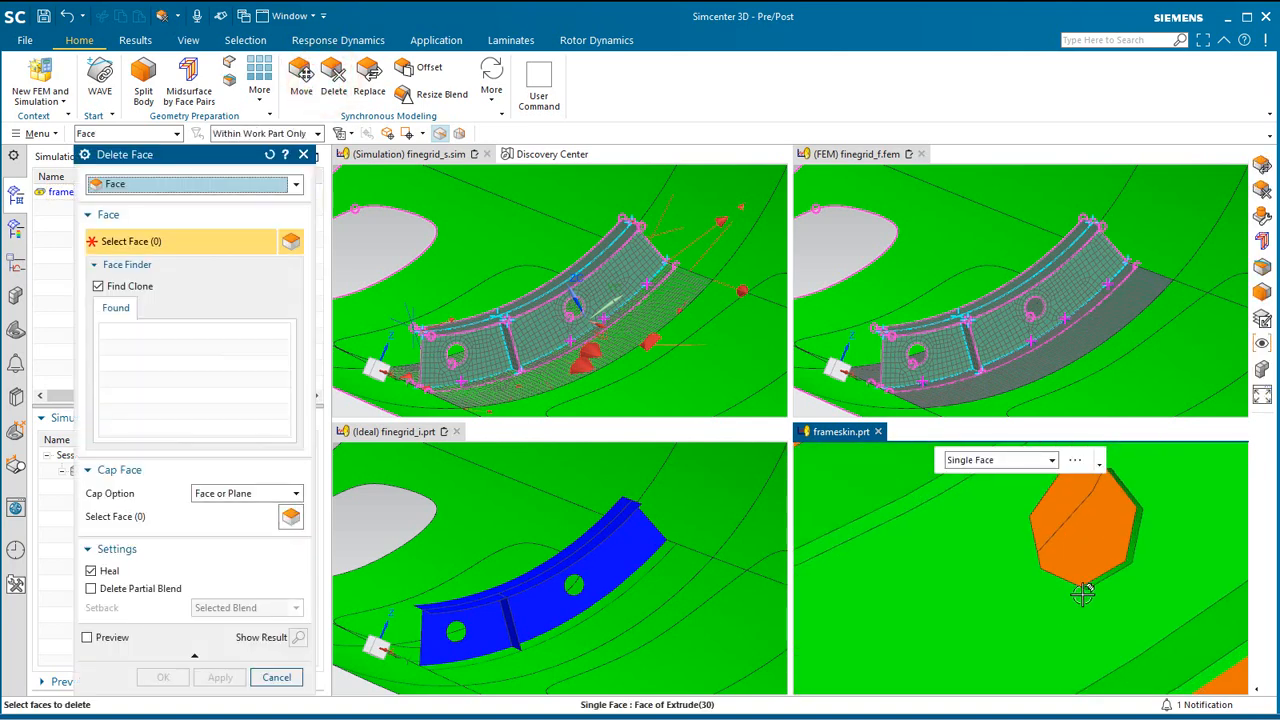
click(1106, 576)
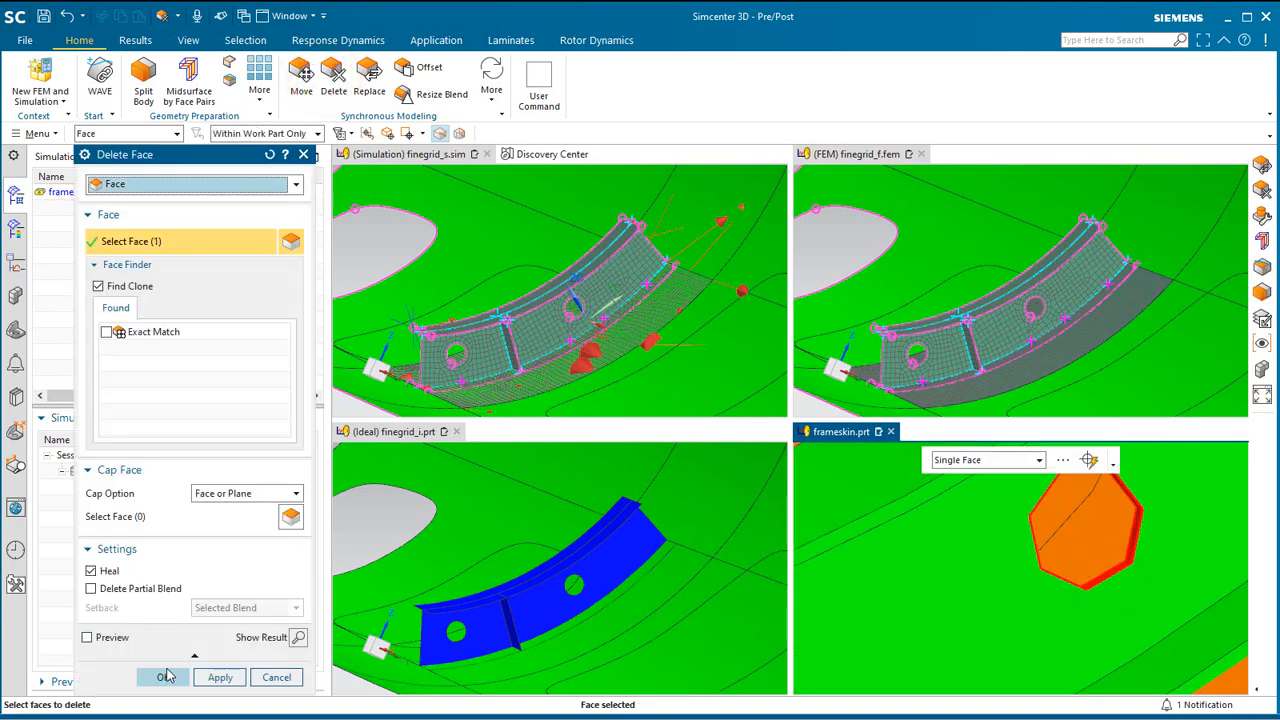
click(163, 677)
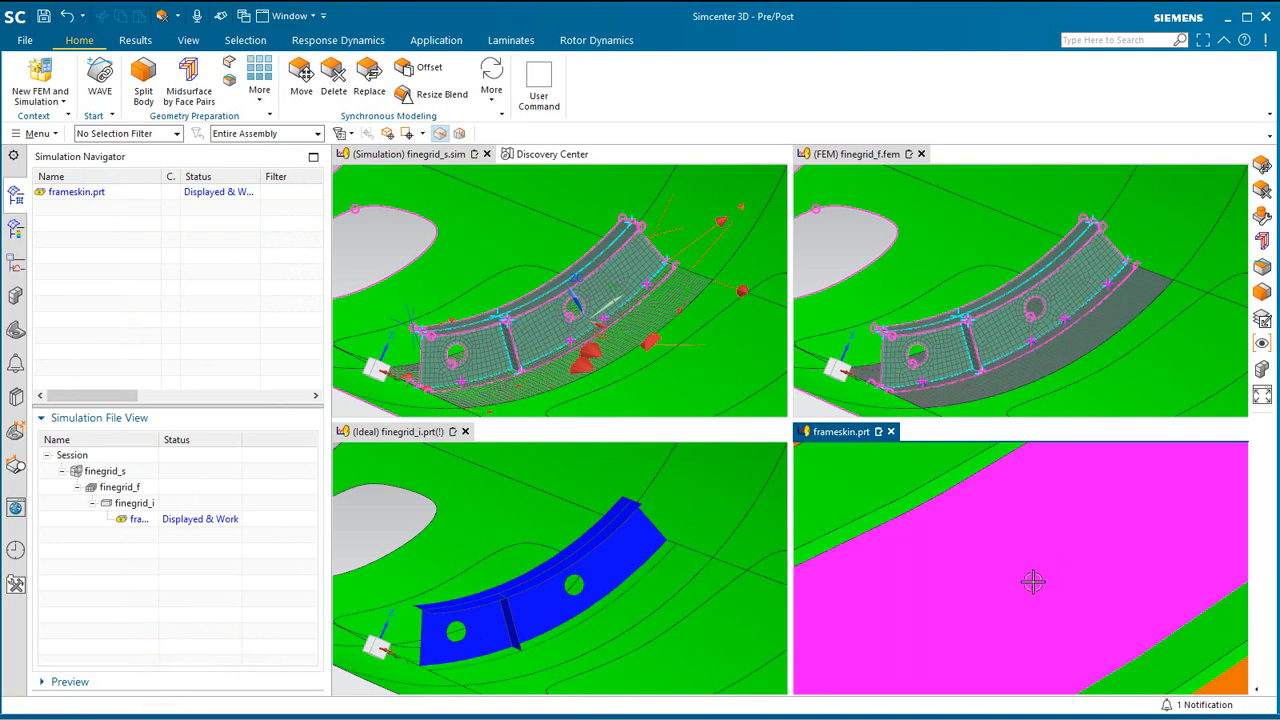
scroll(1033, 582, down, 6)
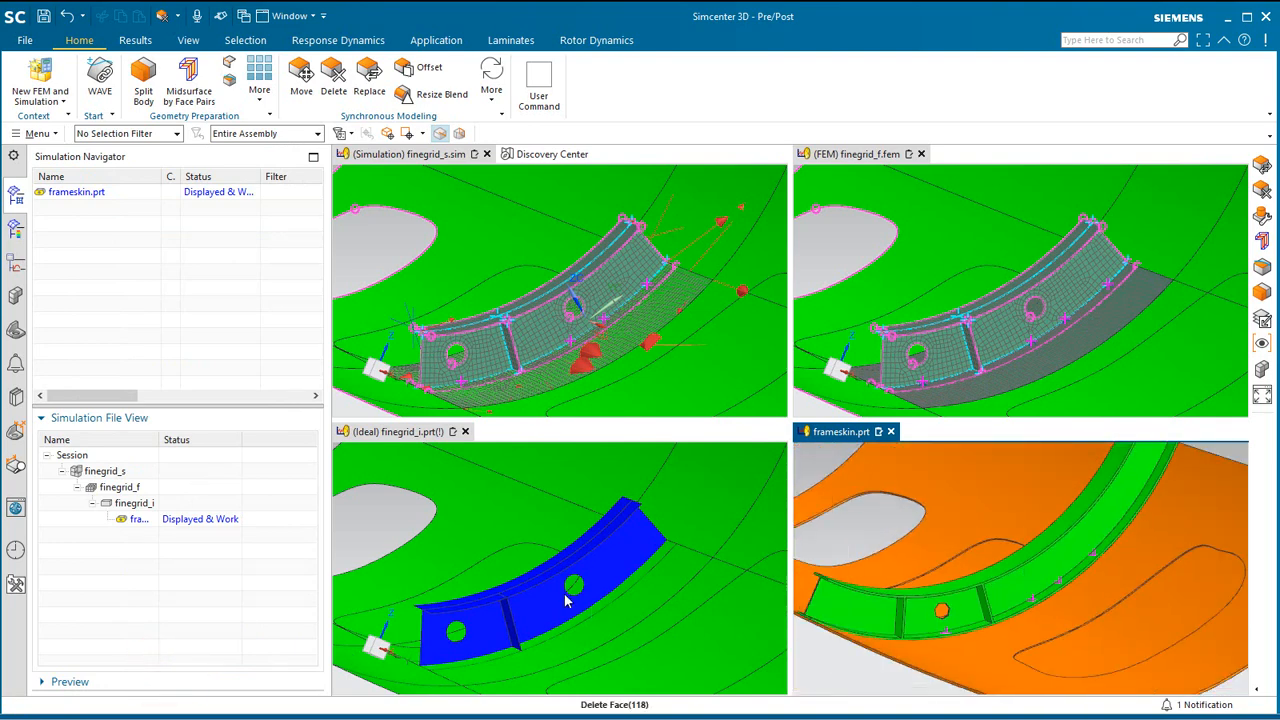
- Examine the update status of the idealized part's features and whether the FEM has a pending update
click(397, 441)
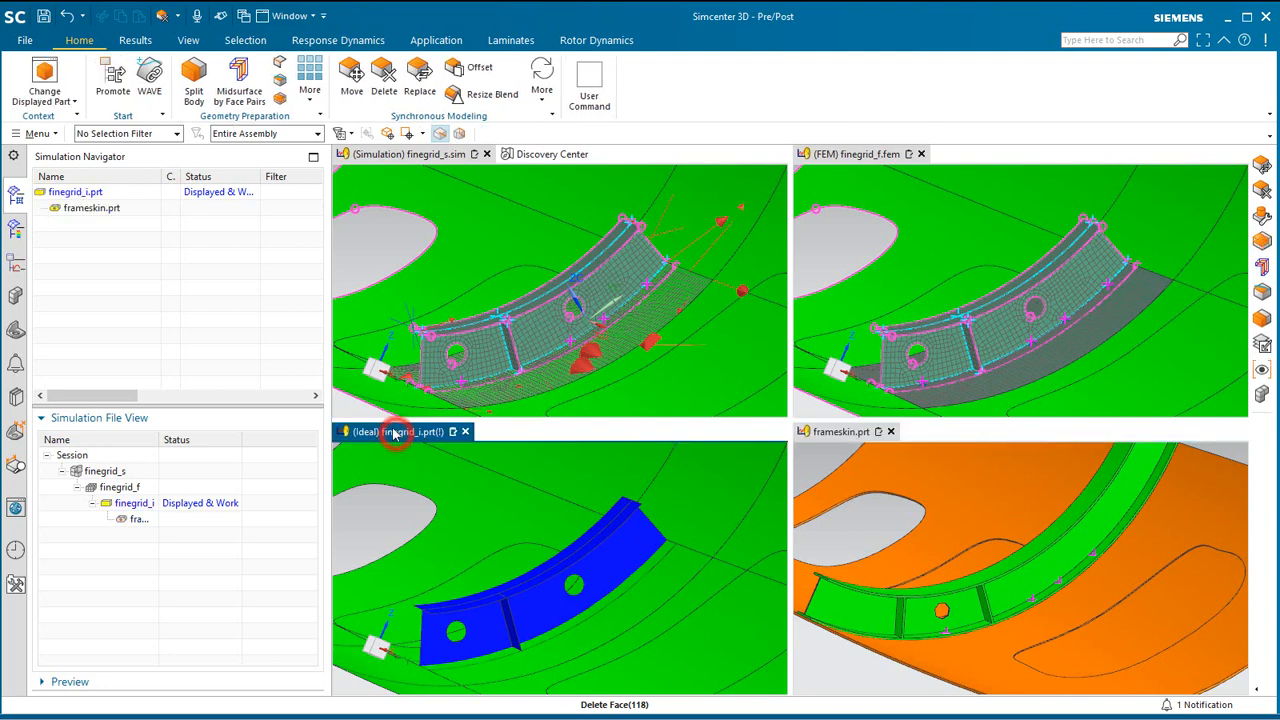
click(13, 335)
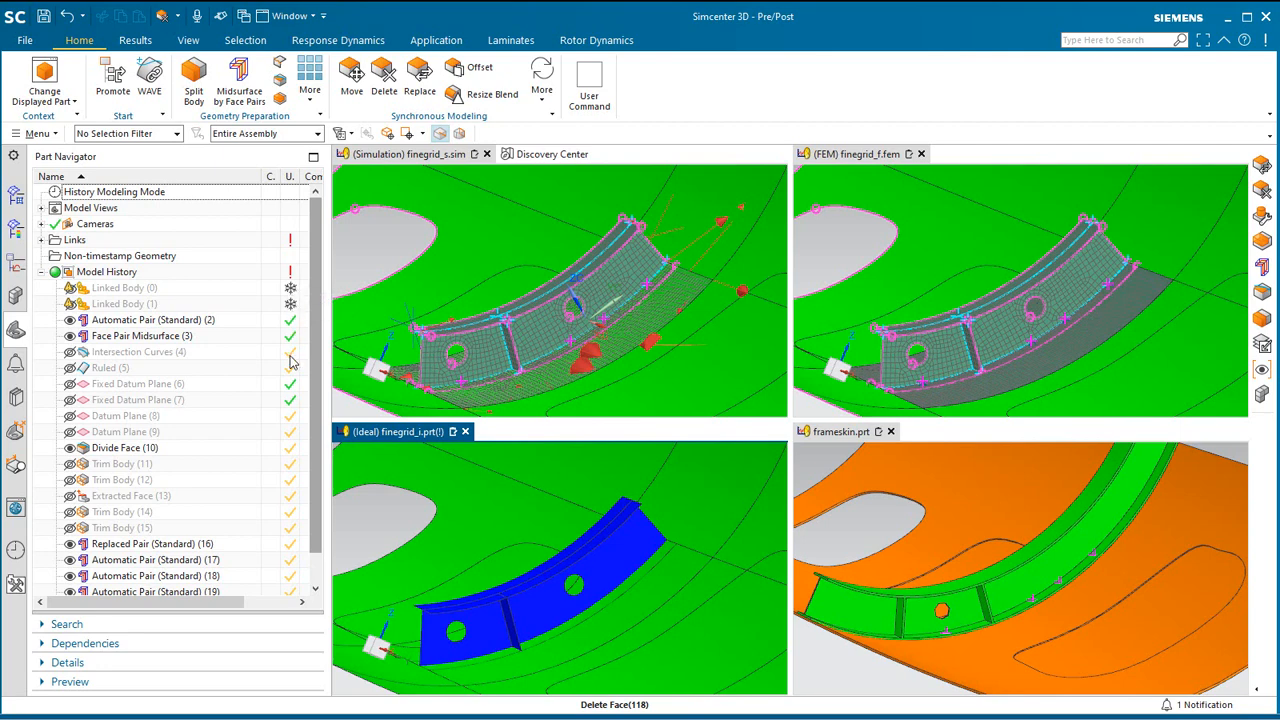
click(866, 155)
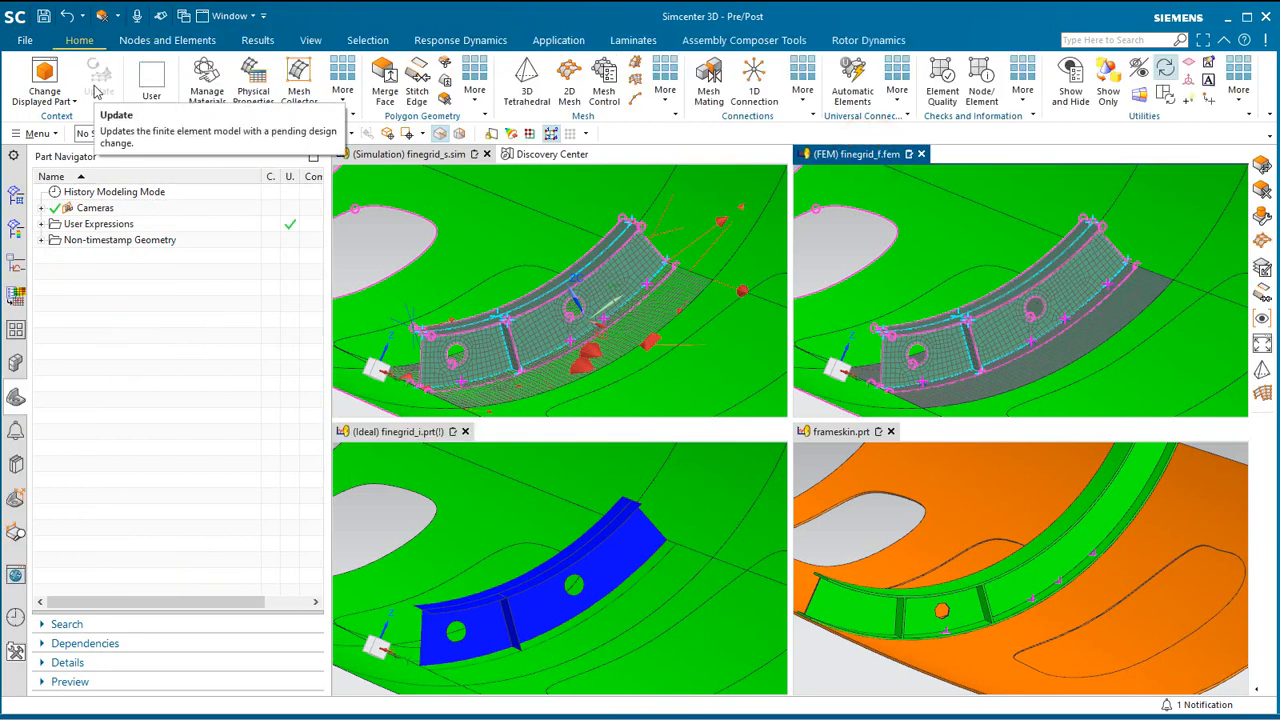
click(396, 433)
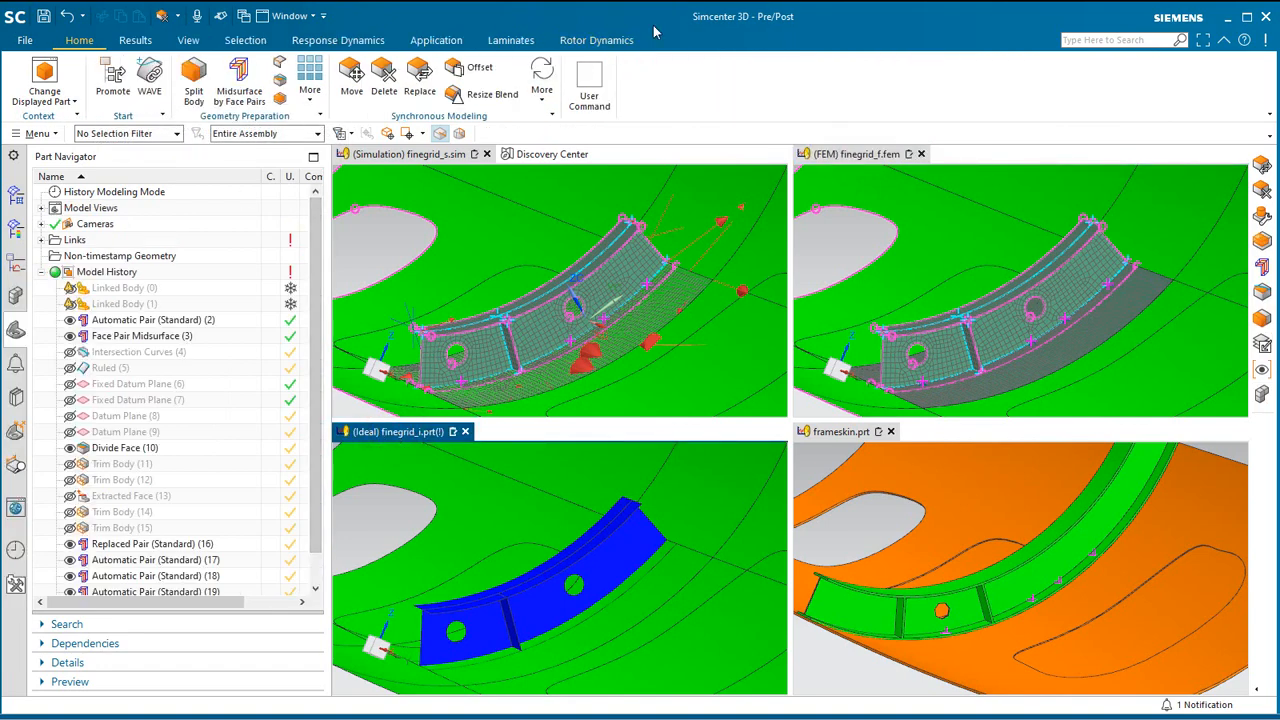
- Switch the idealized part to the Modeling application and unfreeze finegrid_i.prt through the WAVE Associativity Manager's frozen status settings
click(437, 42)
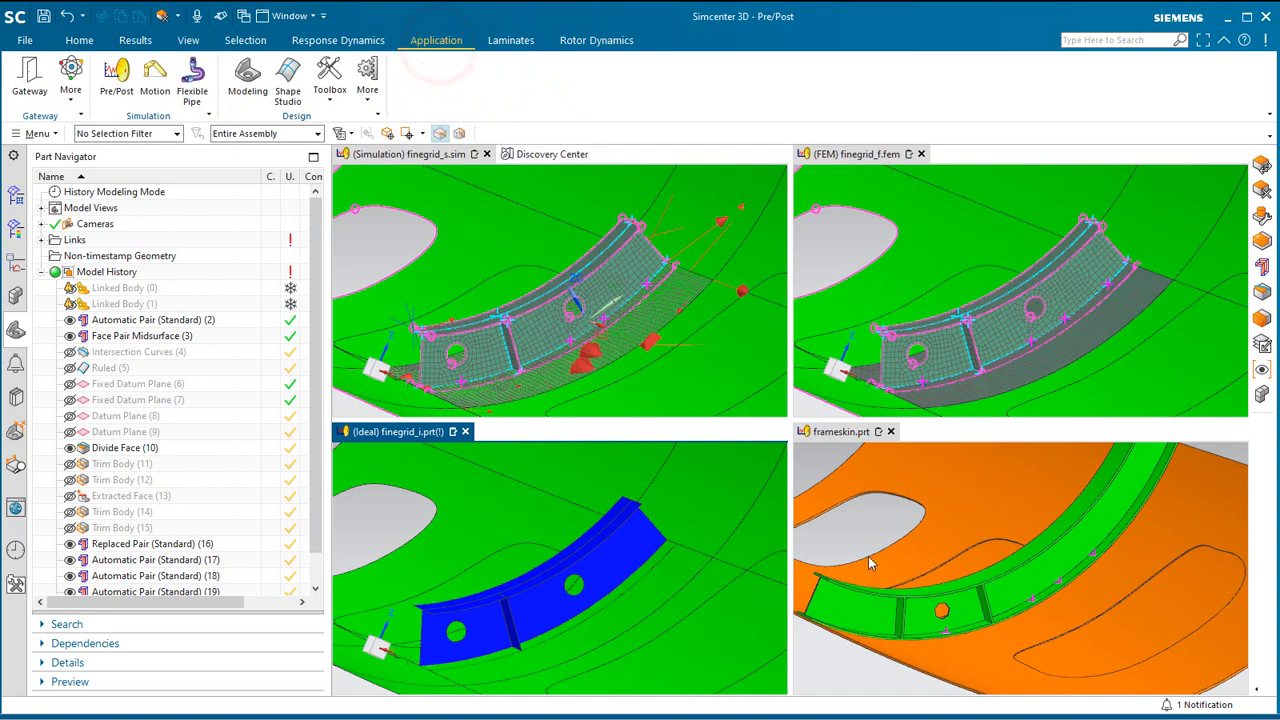
click(247, 78)
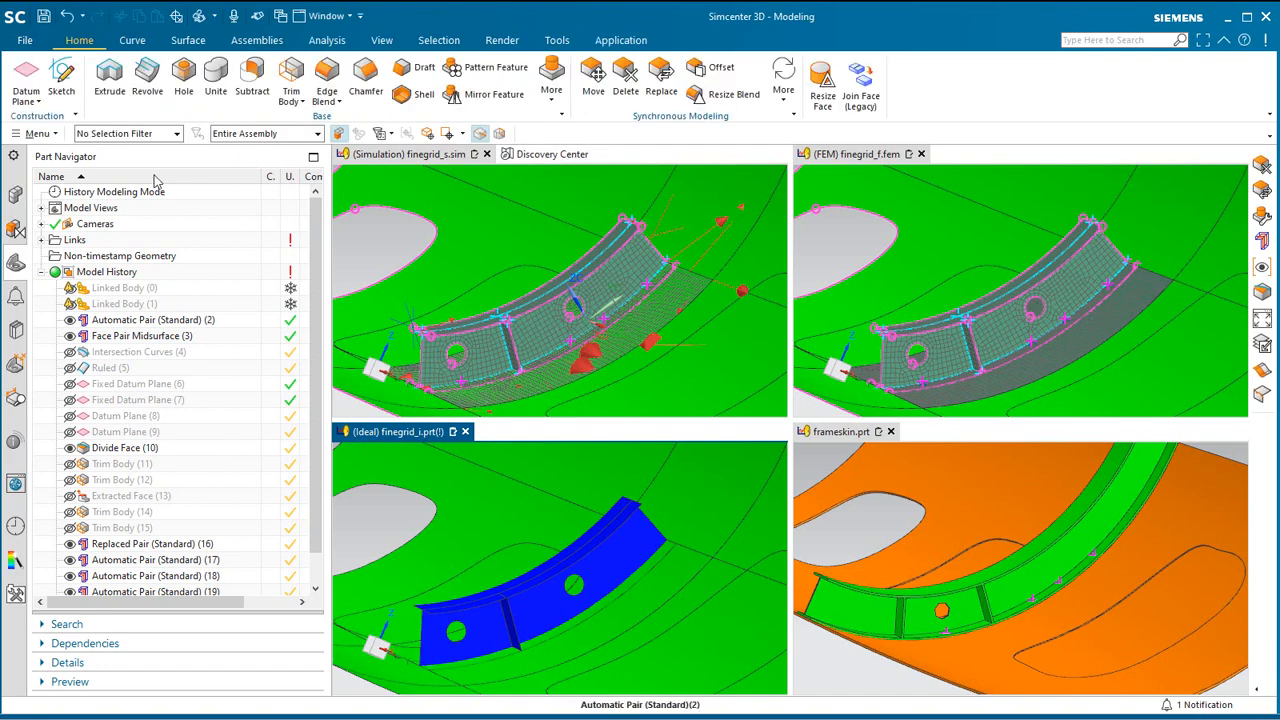
click(37, 133)
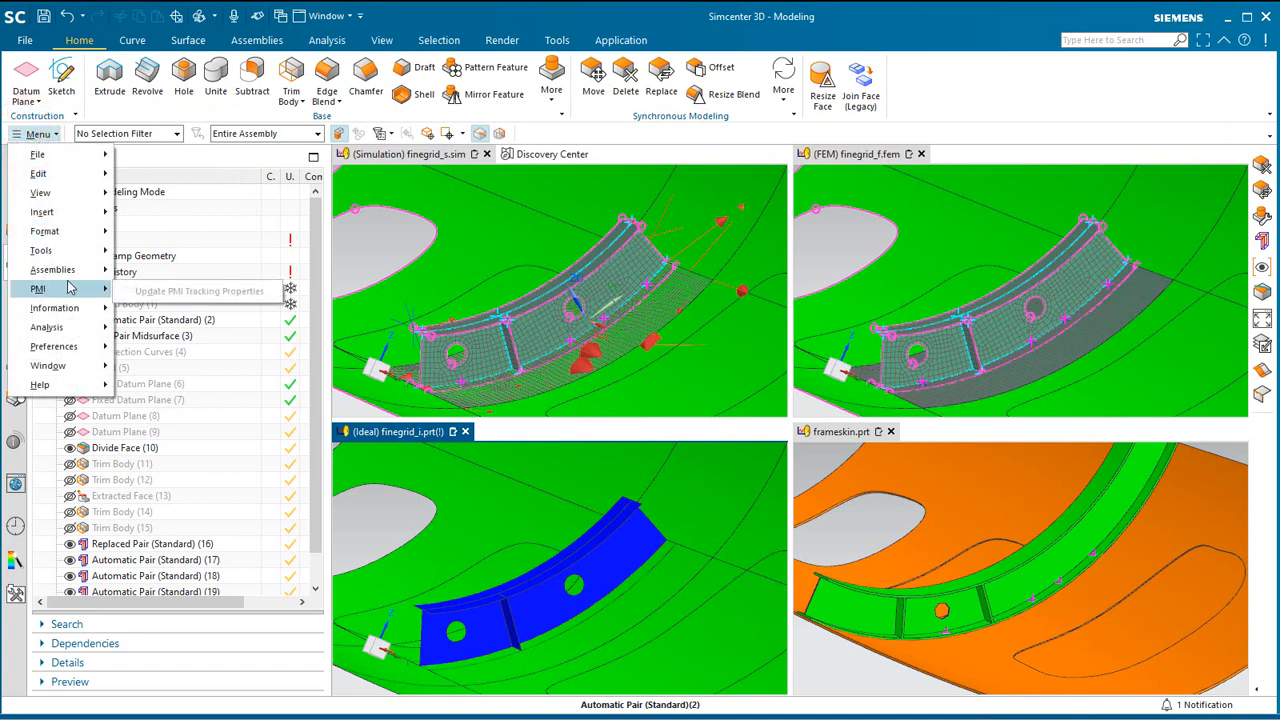
click(64, 270)
click(194, 489)
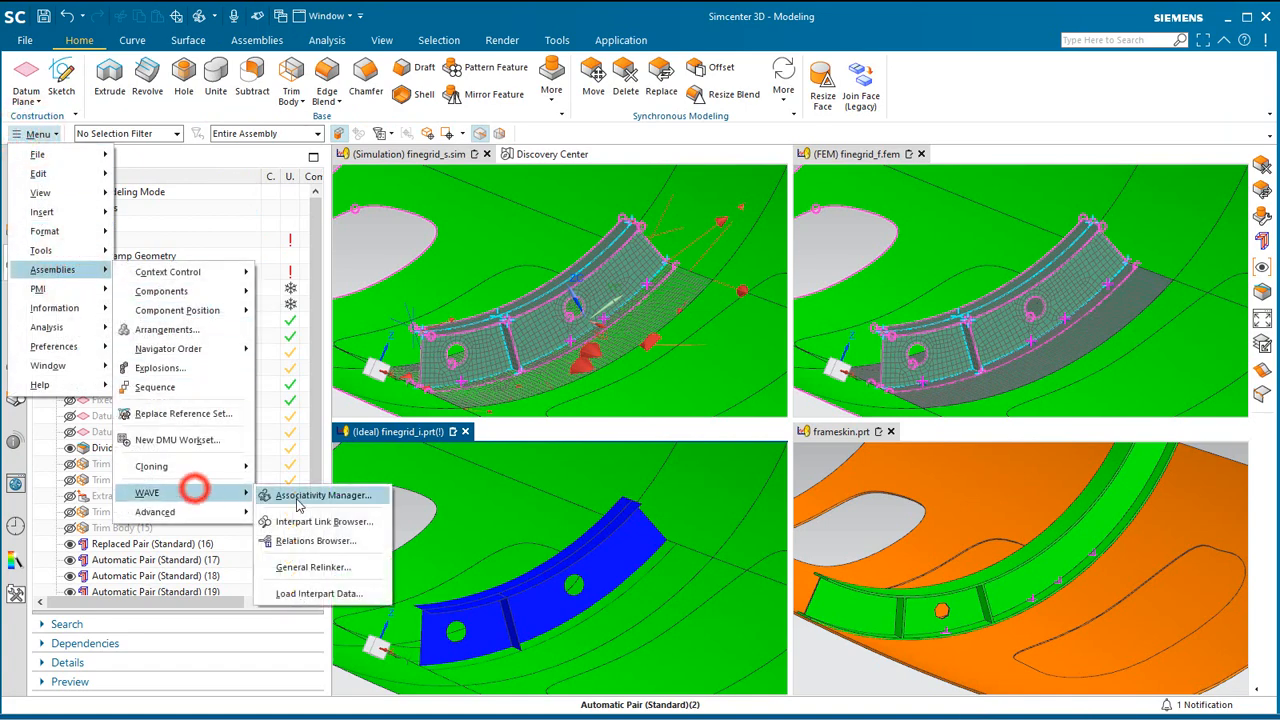
click(297, 497)
click(190, 590)
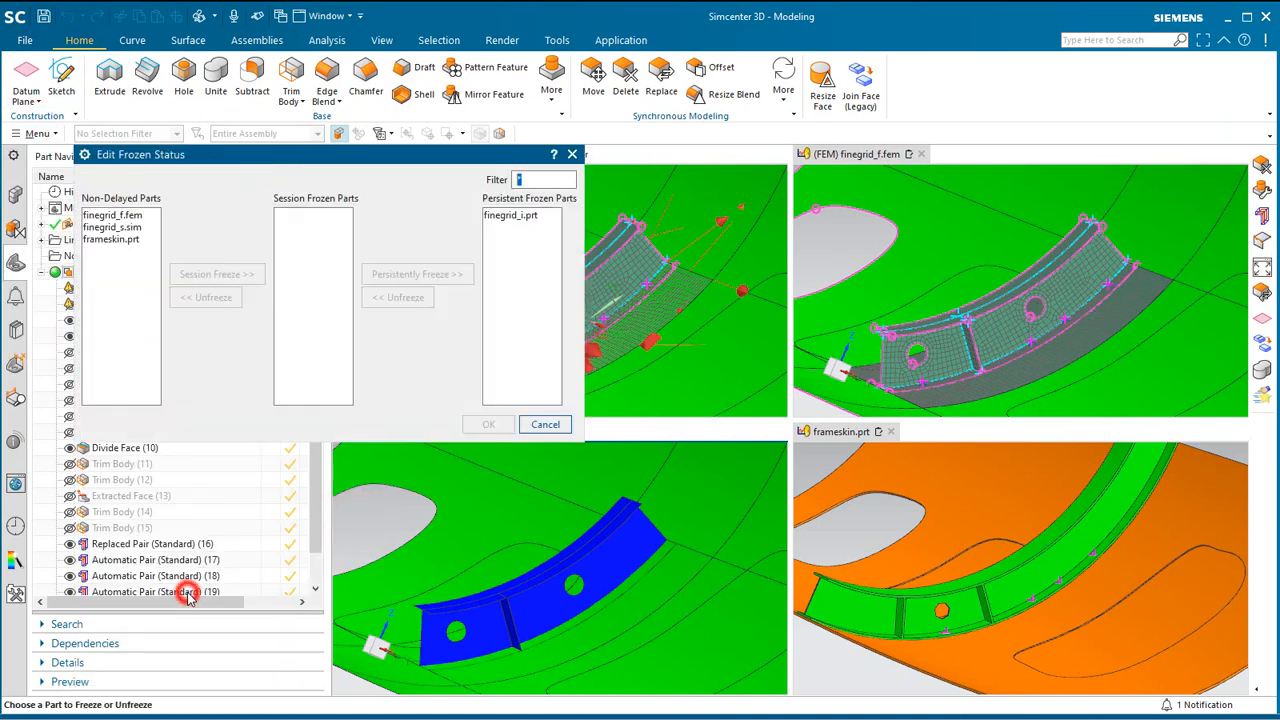
click(516, 216)
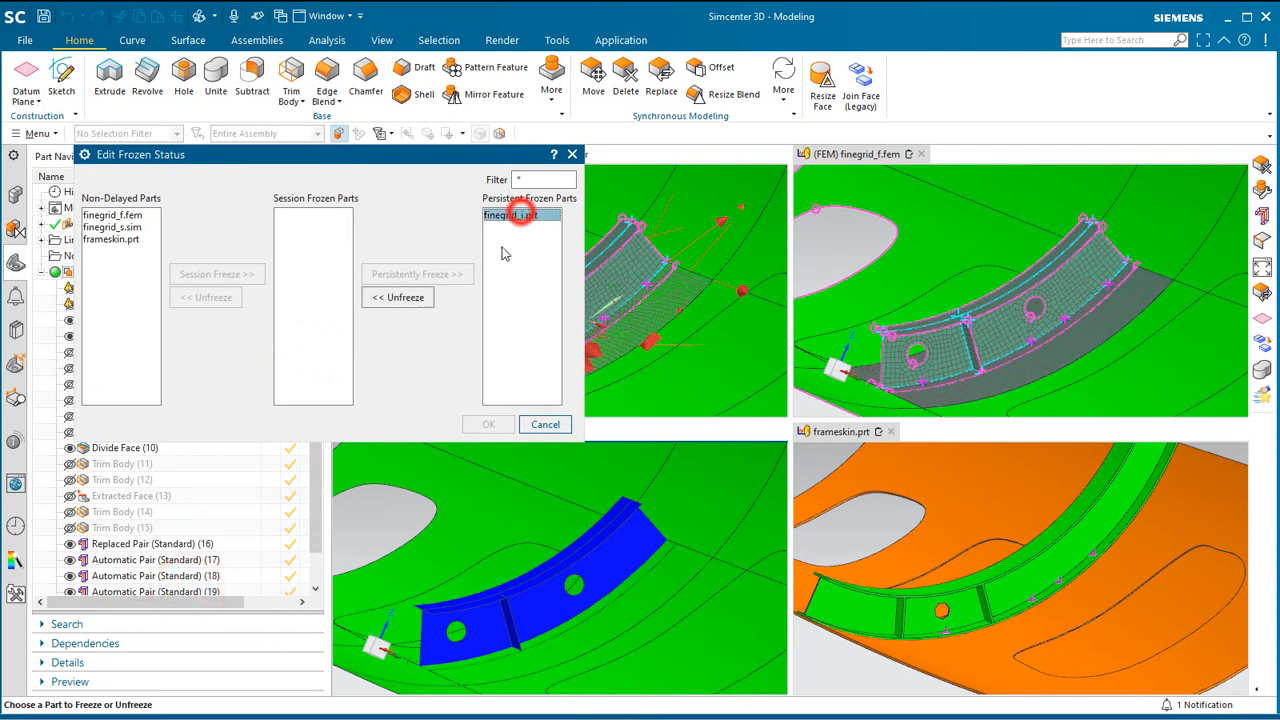
click(400, 299)
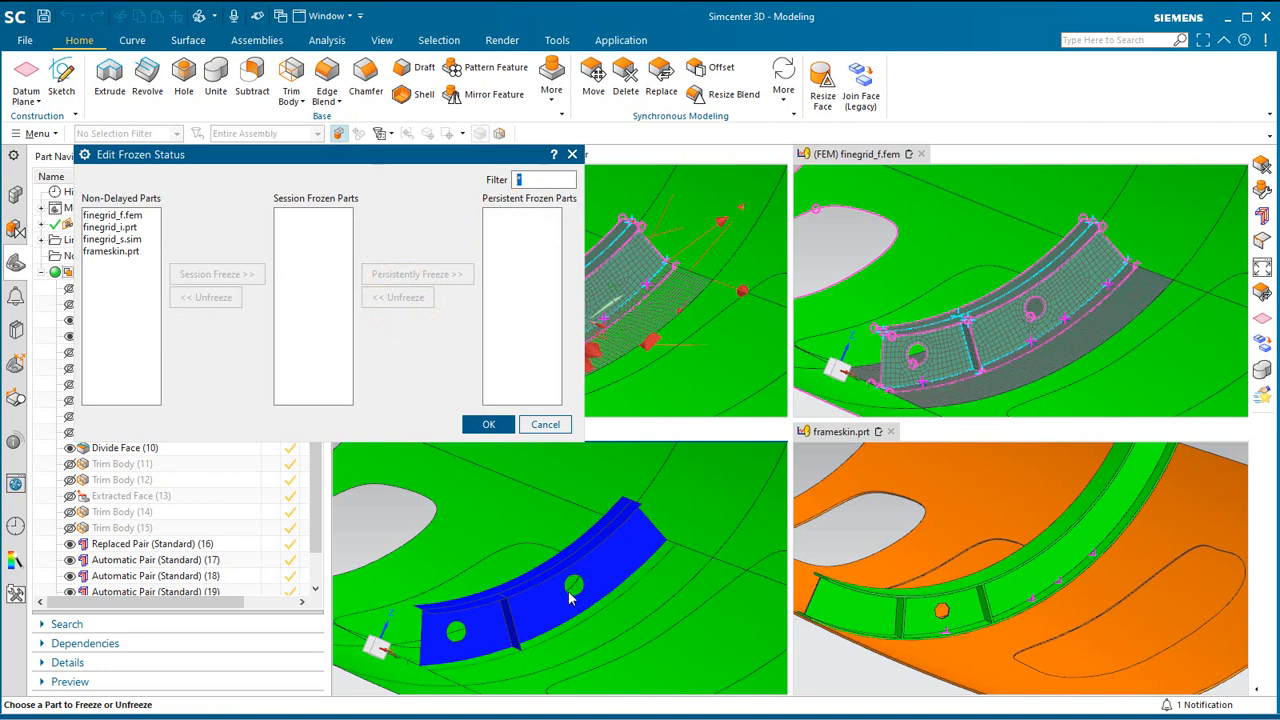
click(488, 424)
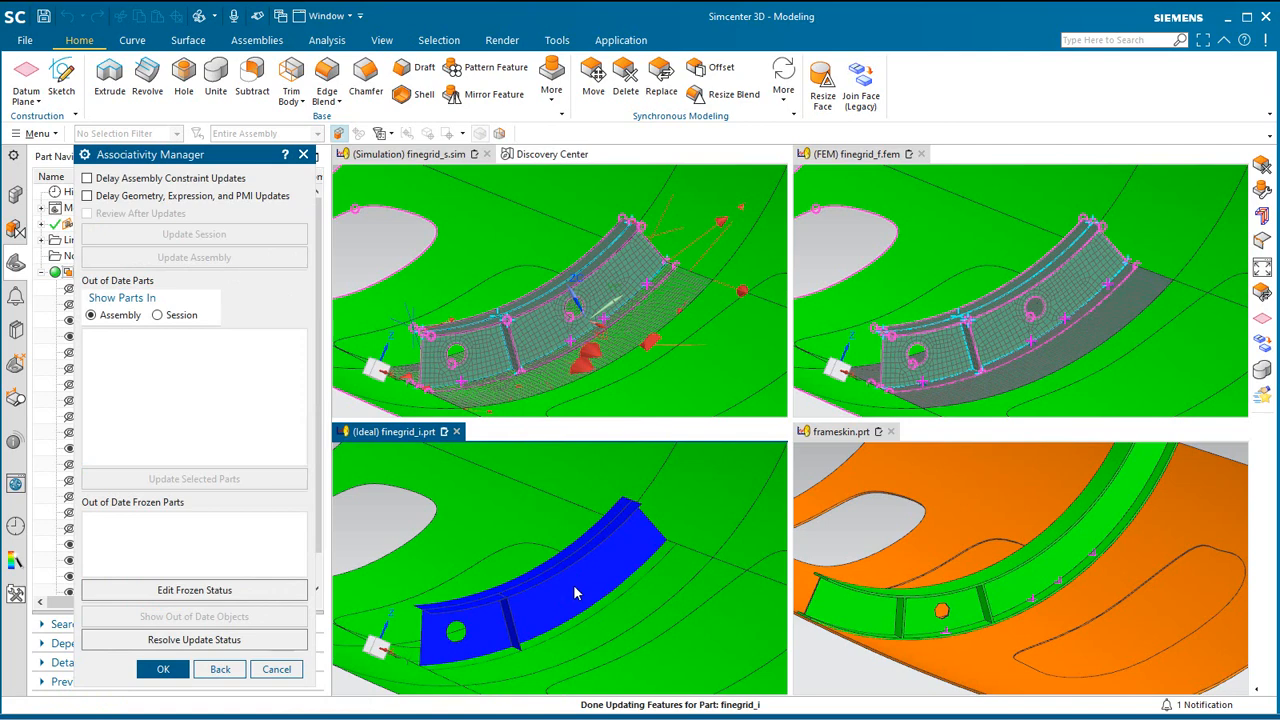
click(178, 668)
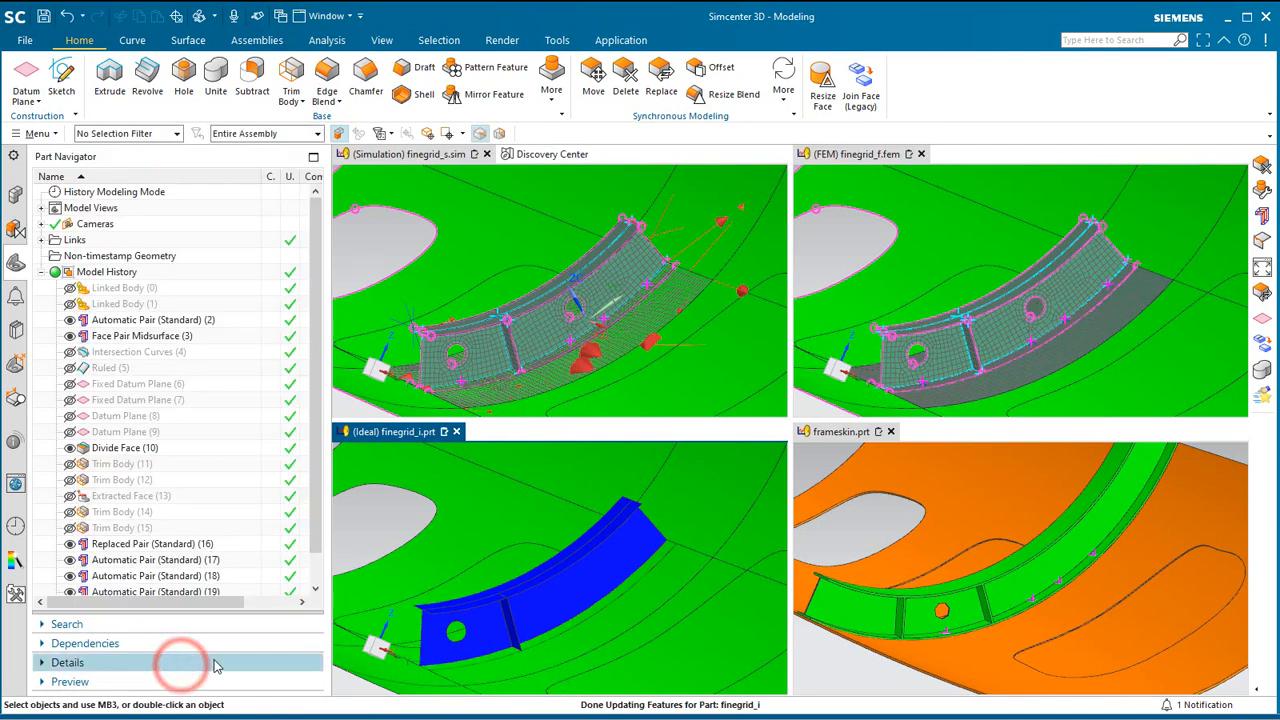
- Activate finegrid_f.fem, dismiss the update log, and update the finite element model to the changed frame geometry
click(881, 152)
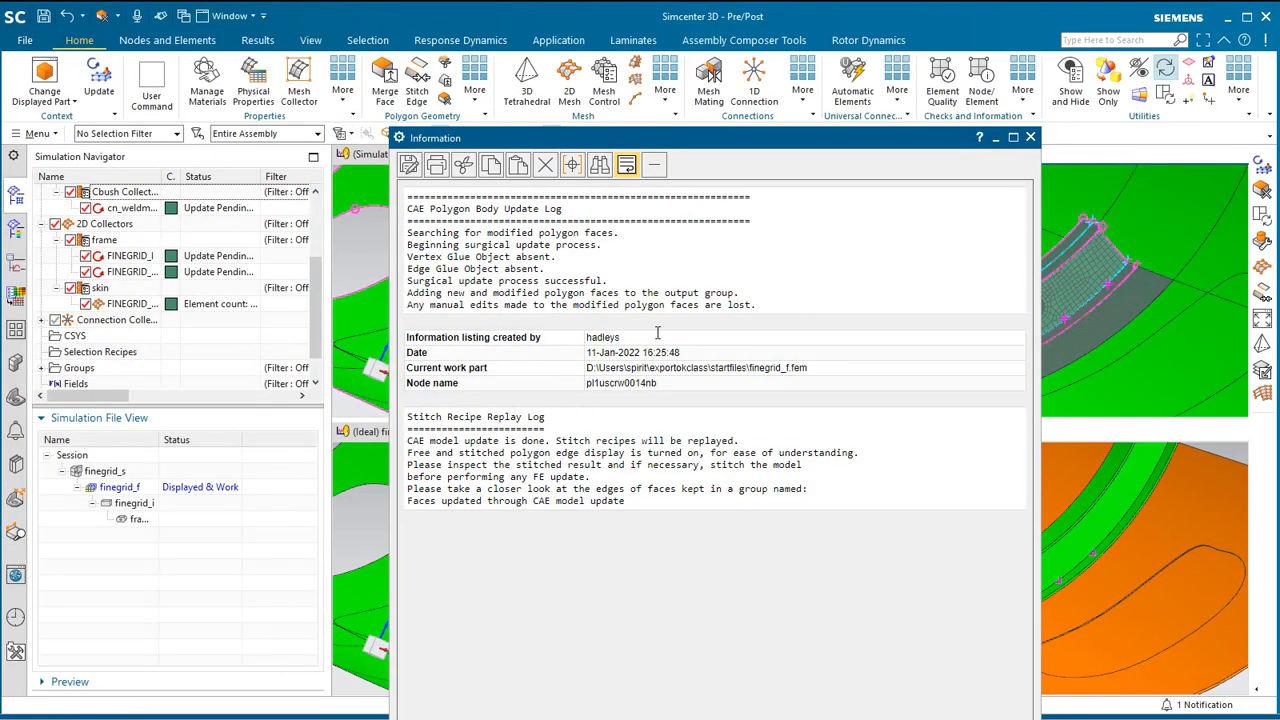
click(1029, 138)
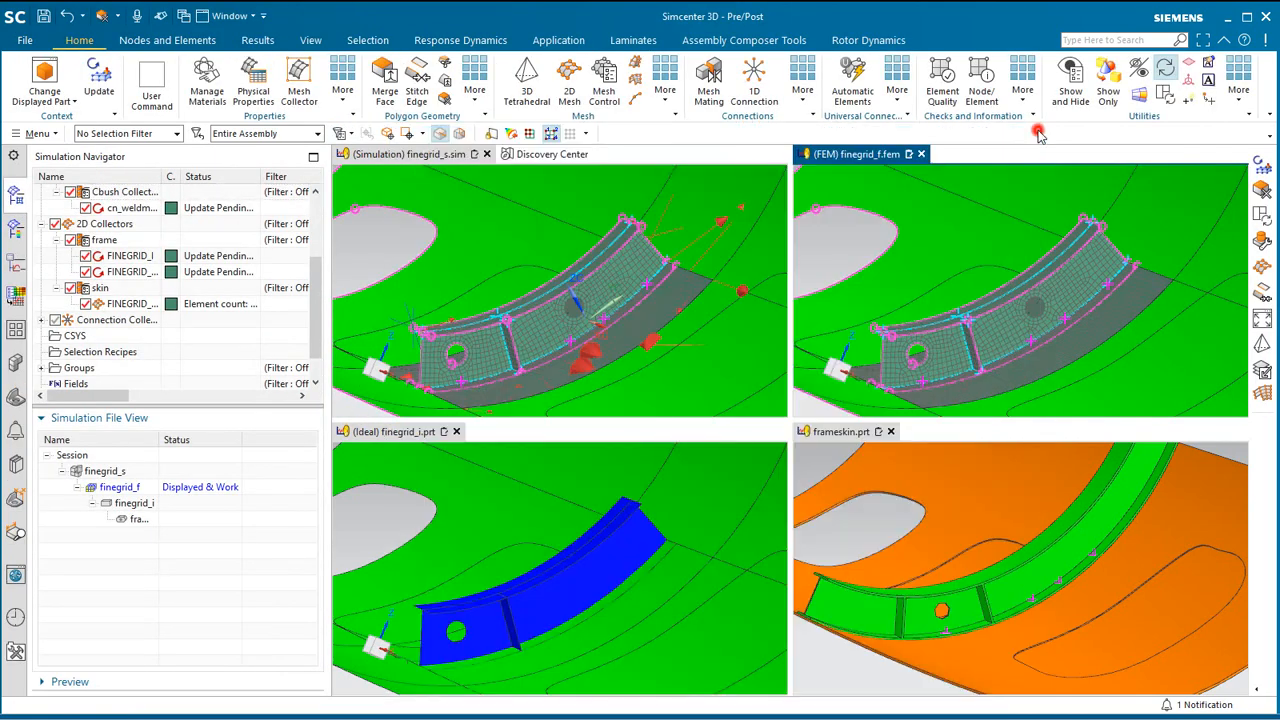
click(97, 80)
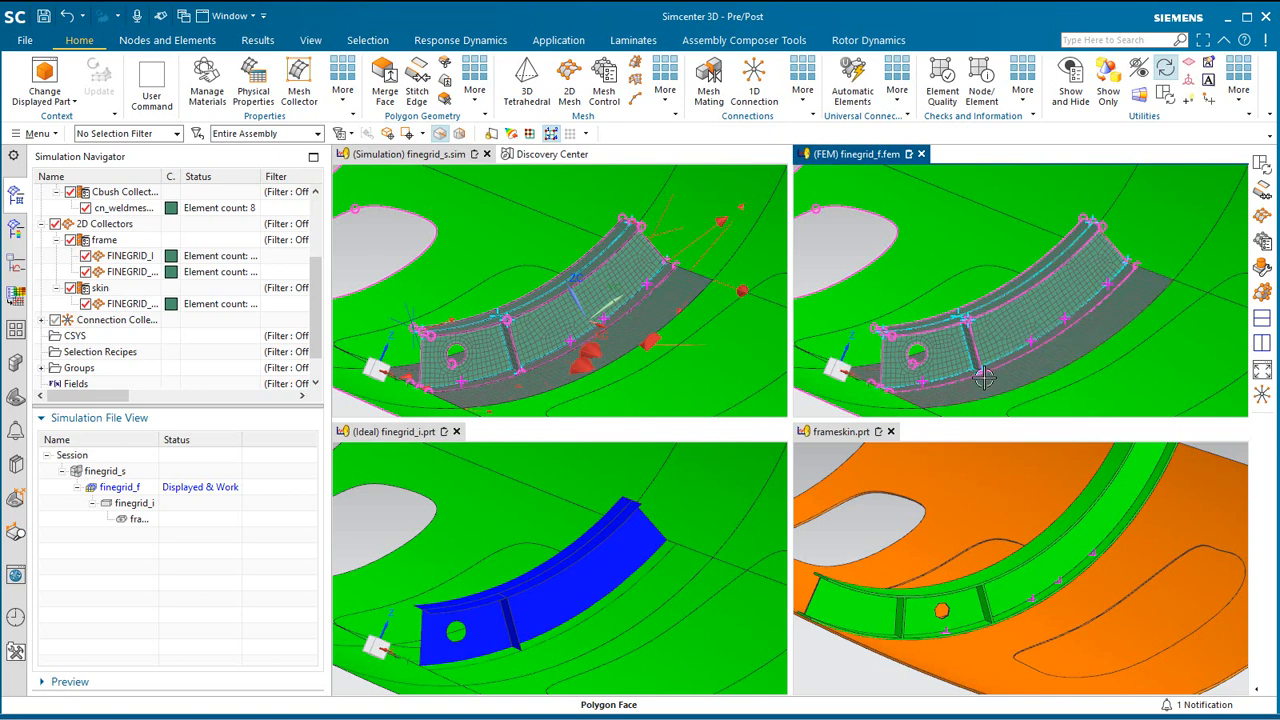
- Synchronize the simulation, FEM, idealized part and master part views and inspect the updated frame mesh across them
middle_drag(984, 377, 970, 359)
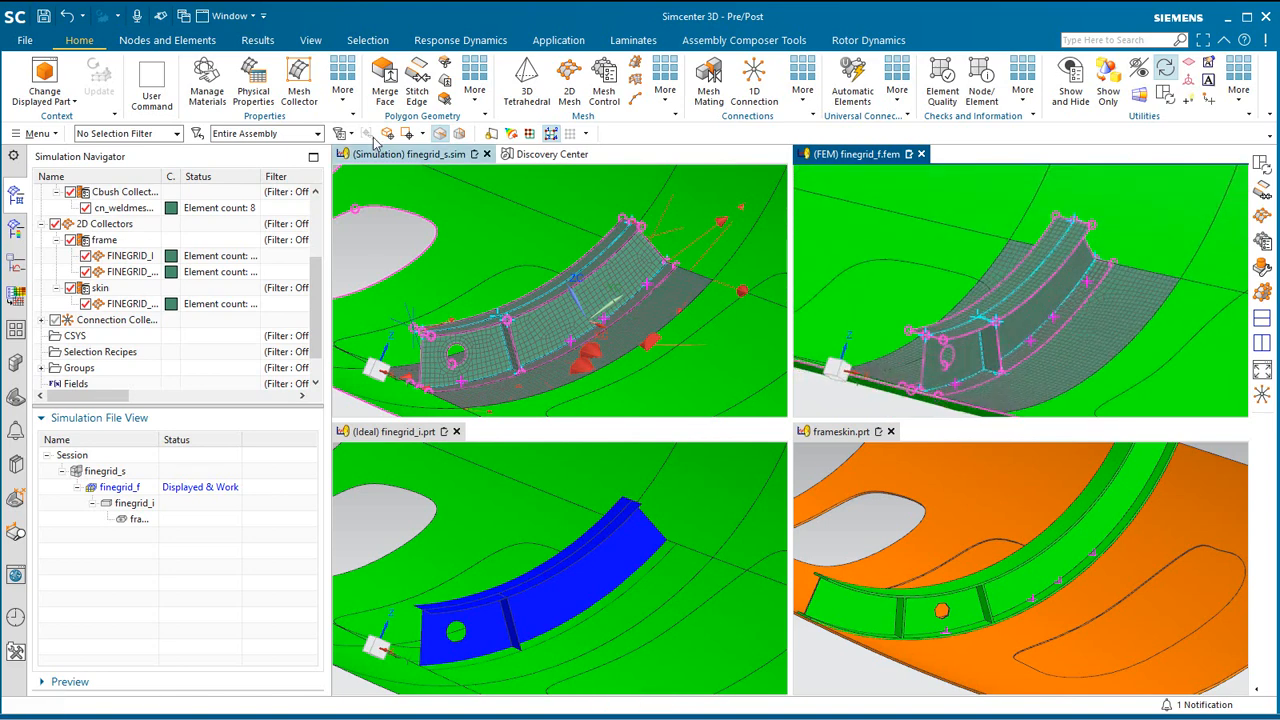
click(260, 41)
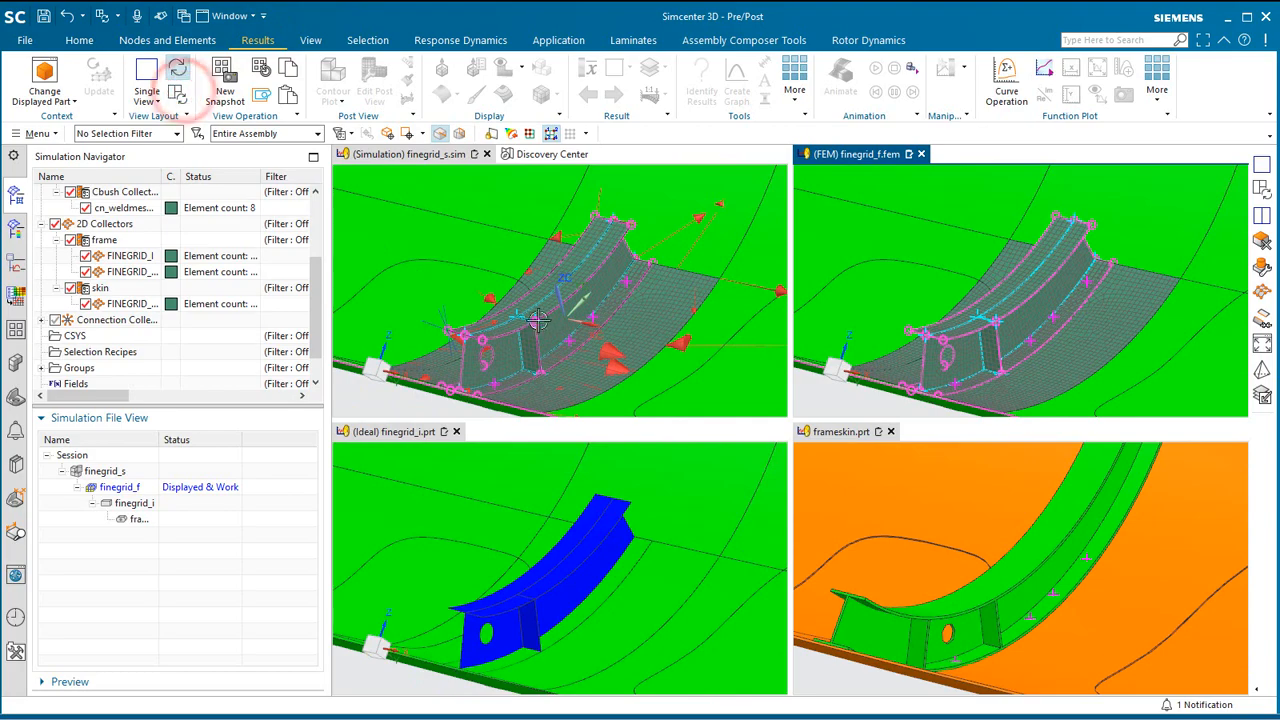
middle_drag(538, 320, 540, 327)
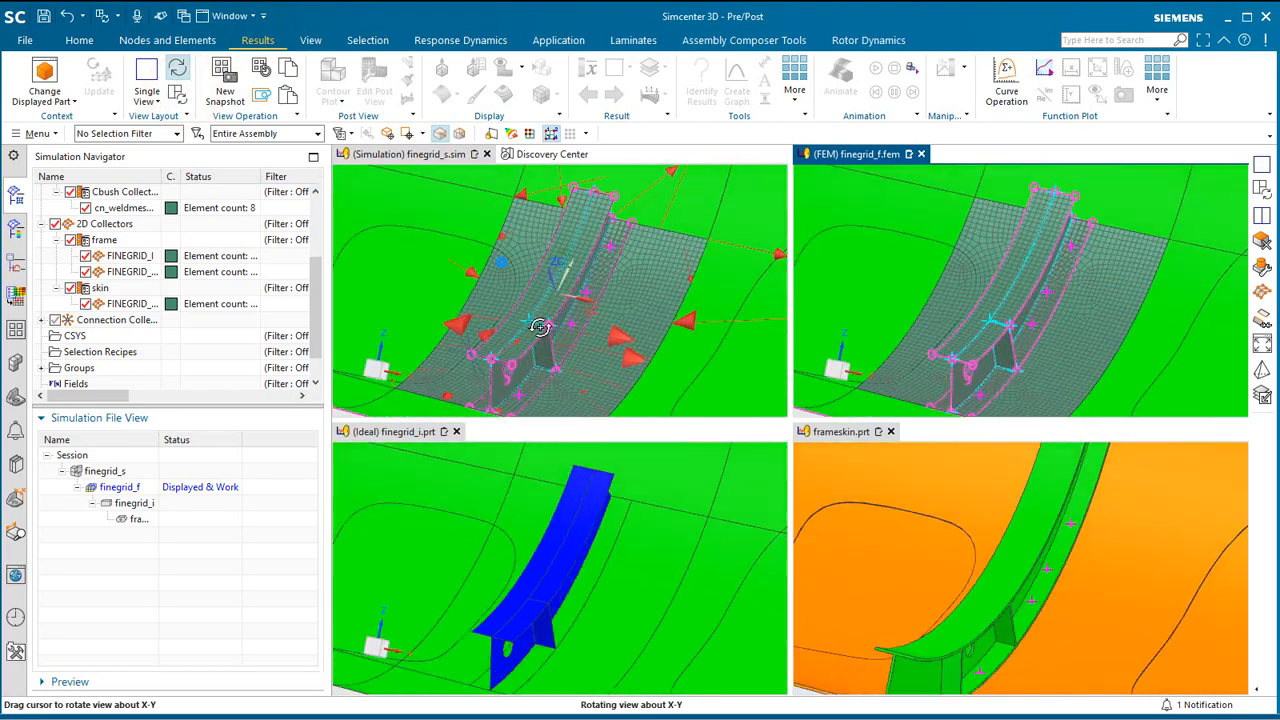
scroll(570, 288, up, 5)
middle_drag(586, 291, 566, 278)
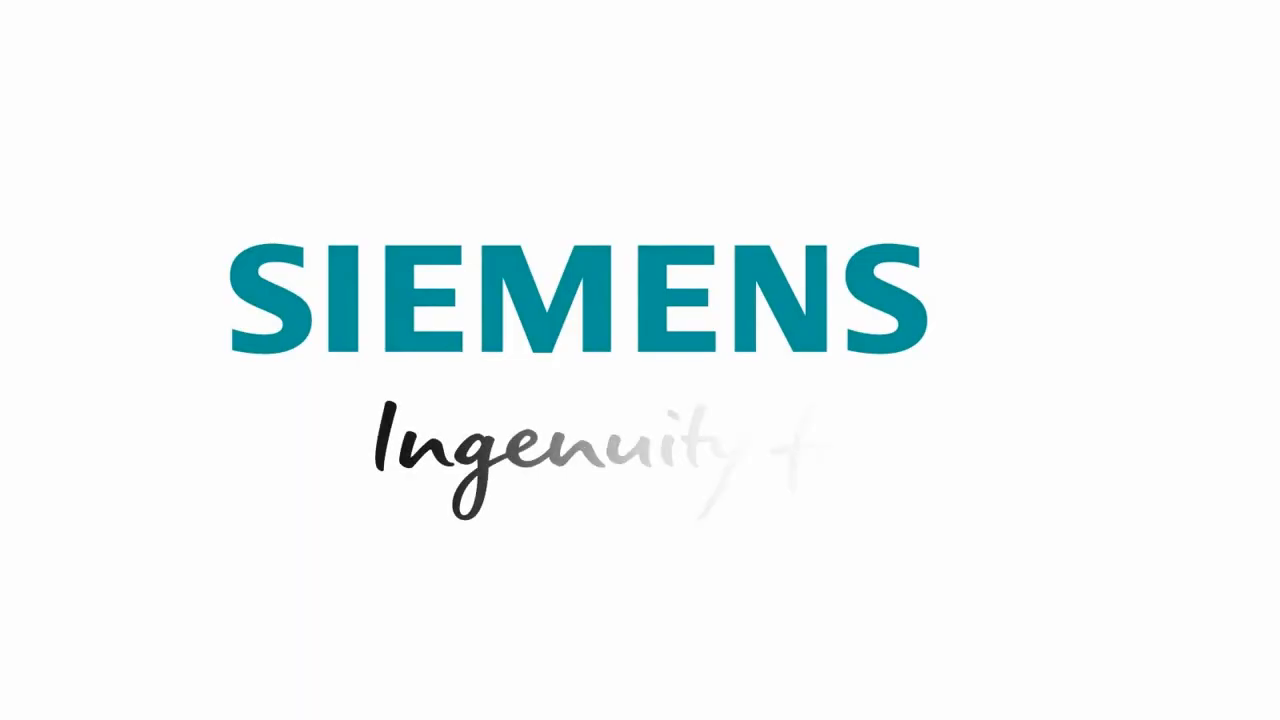